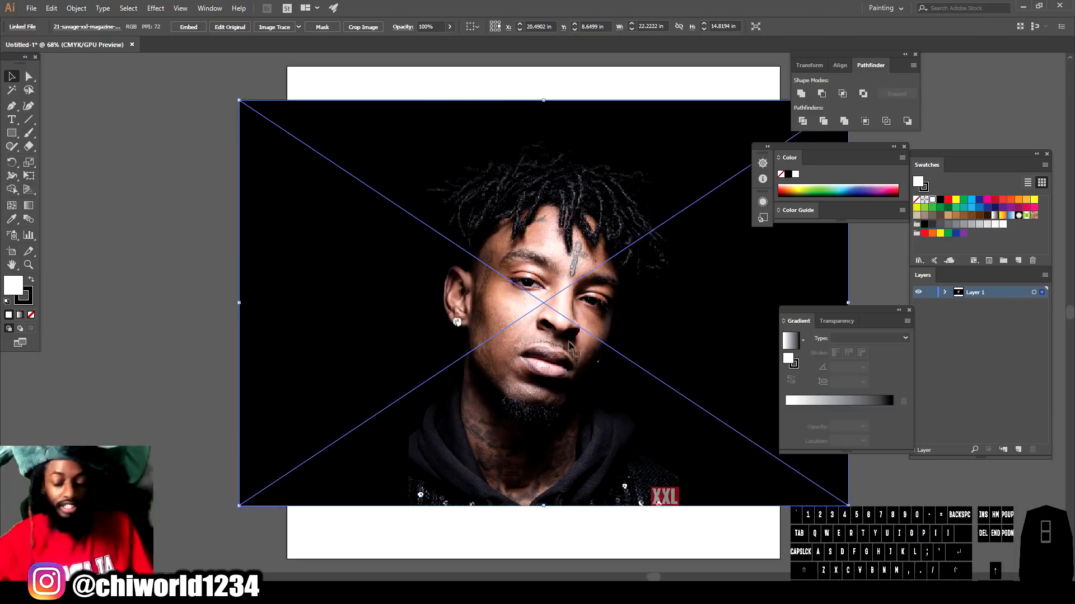
- Enlarge the portrait photo to about 27.8 in wide and reposition it so the face is centred over the artboard
drag(581, 261, 546, 310)
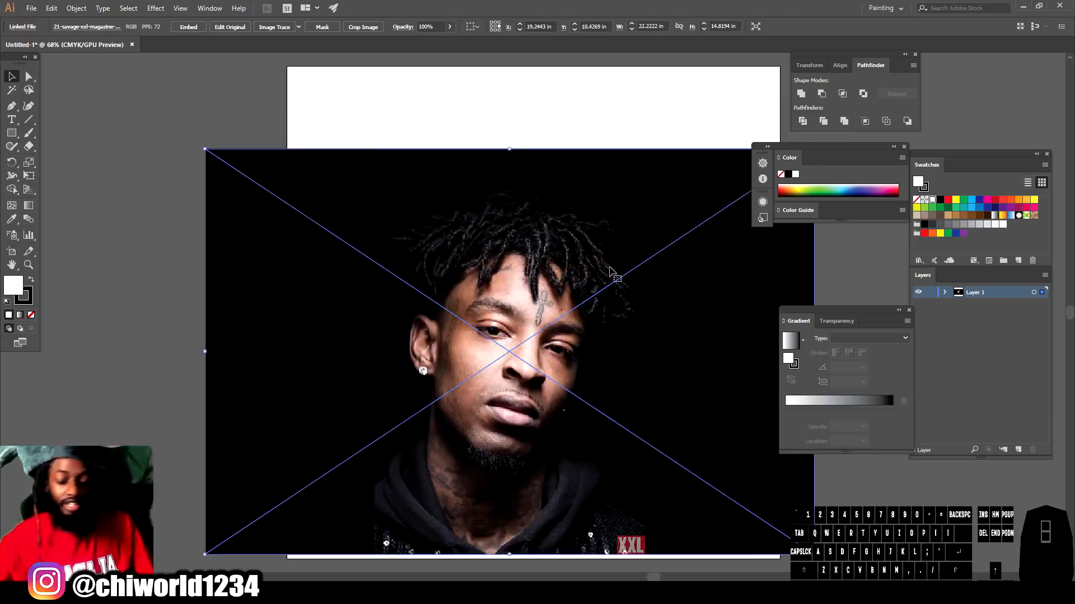
drag(205, 149, 129, 98)
drag(267, 206, 351, 230)
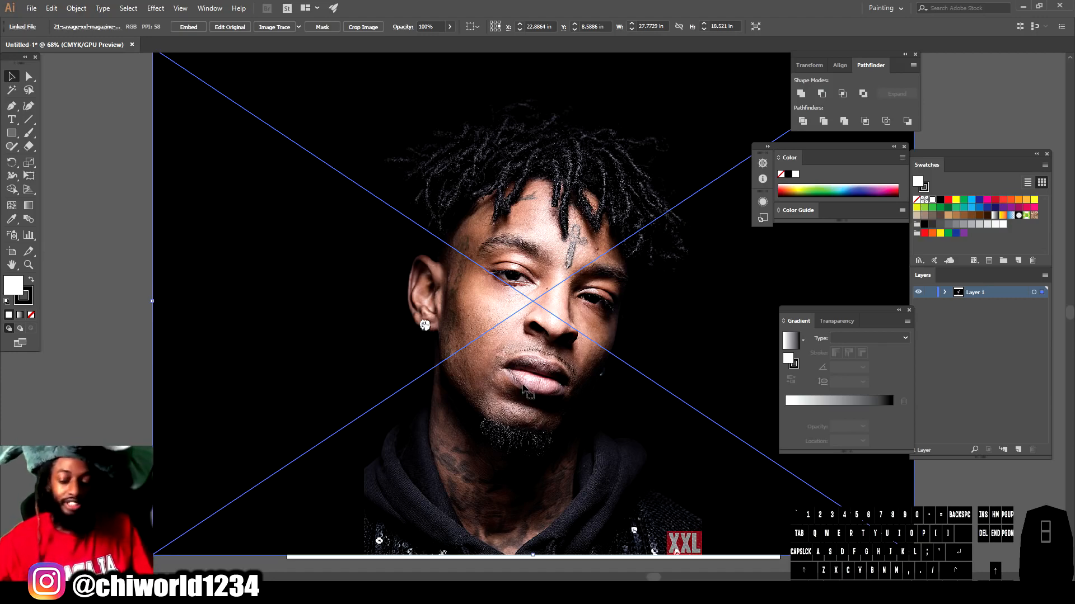
key(shift)
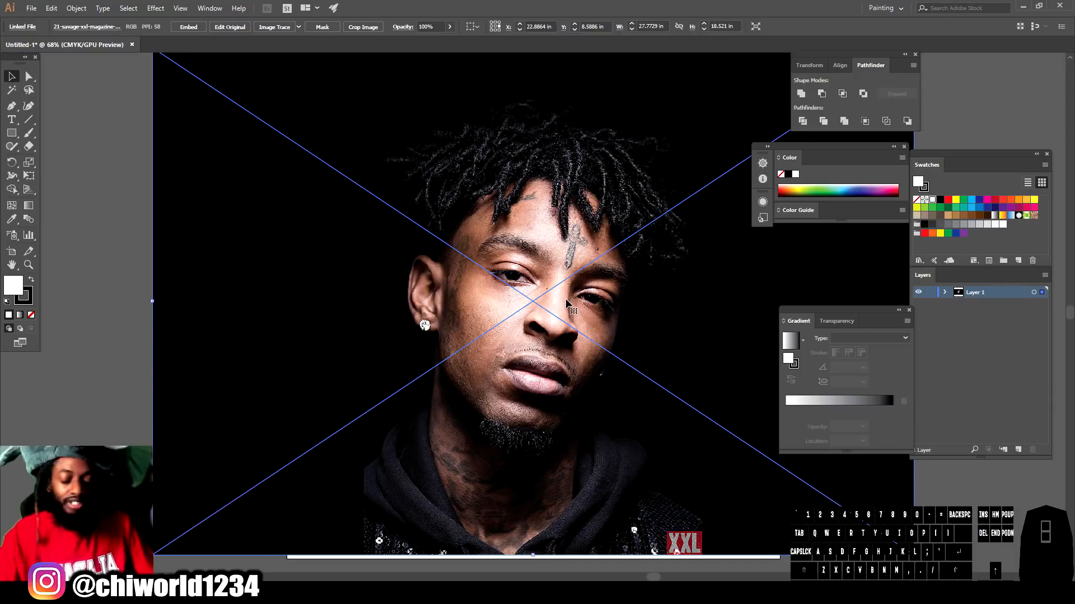
key(ctrl+minus)
key(ctrl+minus)
key(ctrl+minus)
key(ctrl+equal)
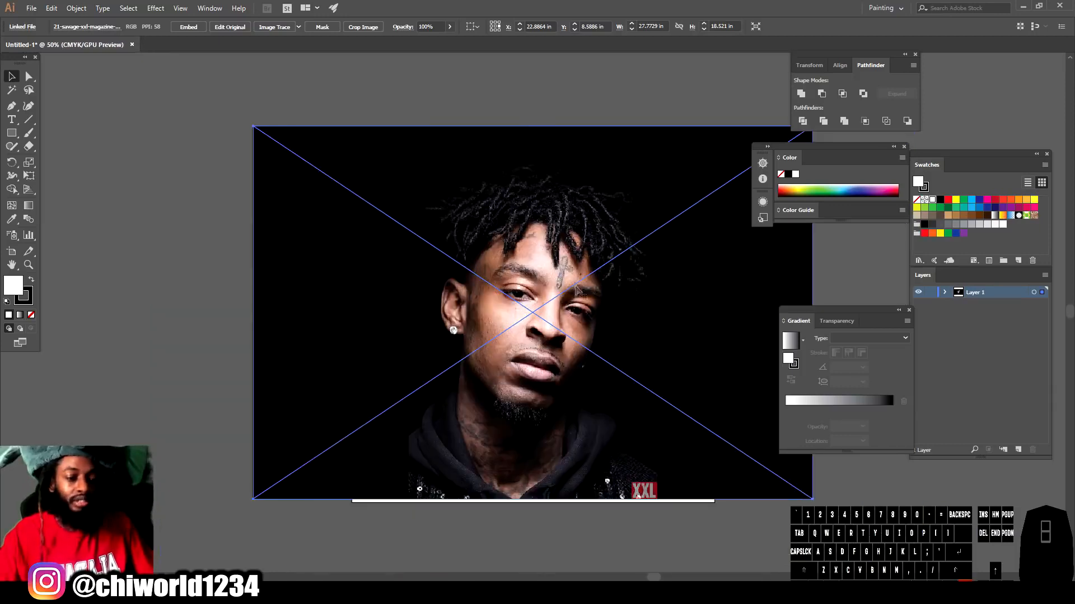
mouse_move(541, 305)
mouse_down()
mouse_move(569, 301)
mouse_move(540, 303)
mouse_up()
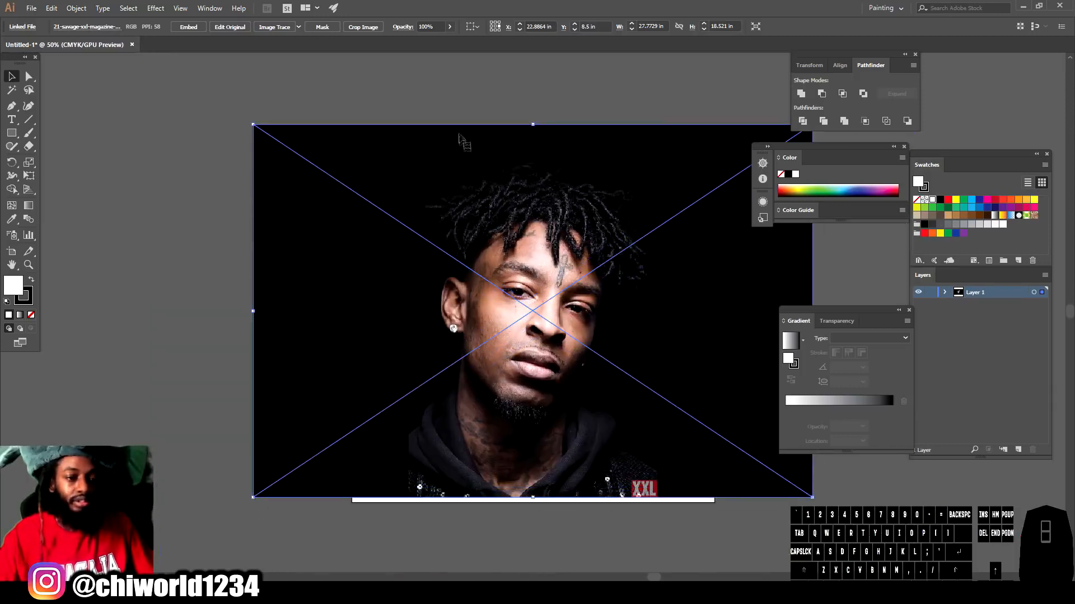
- Reduce the photo's opacity to about 78% and adjust its position so the head fits the artboard
click(449, 26)
drag(448, 40, 435, 40)
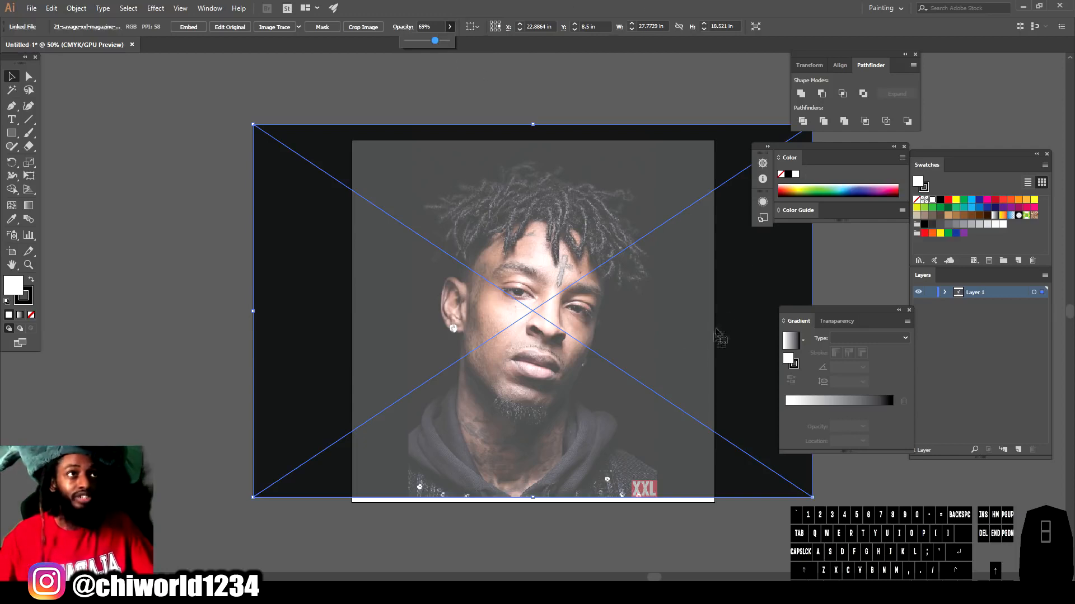
drag(648, 317, 642, 329)
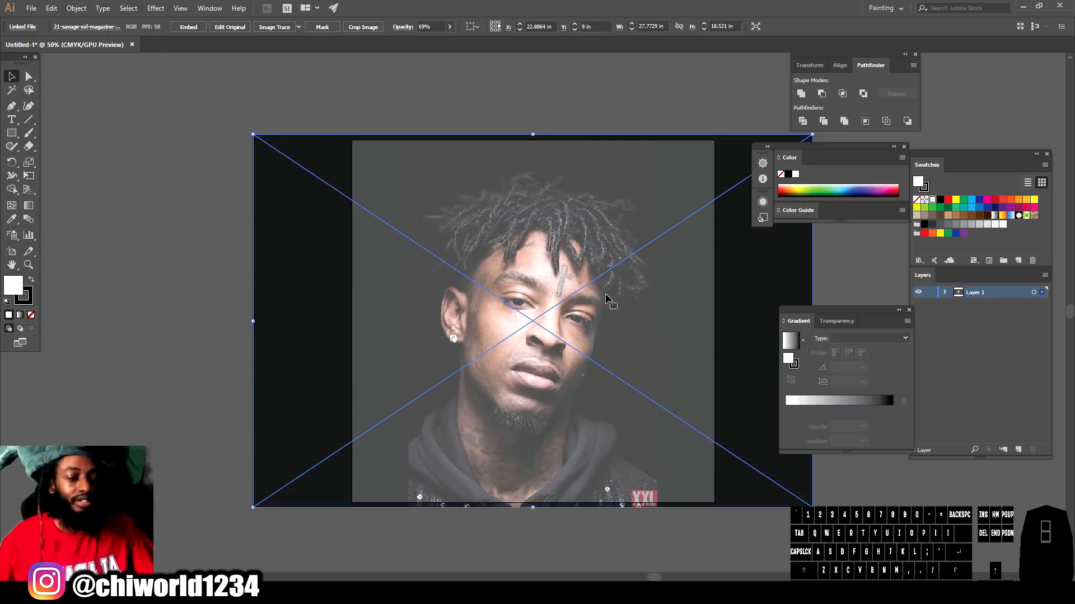
drag(607, 297, 607, 292)
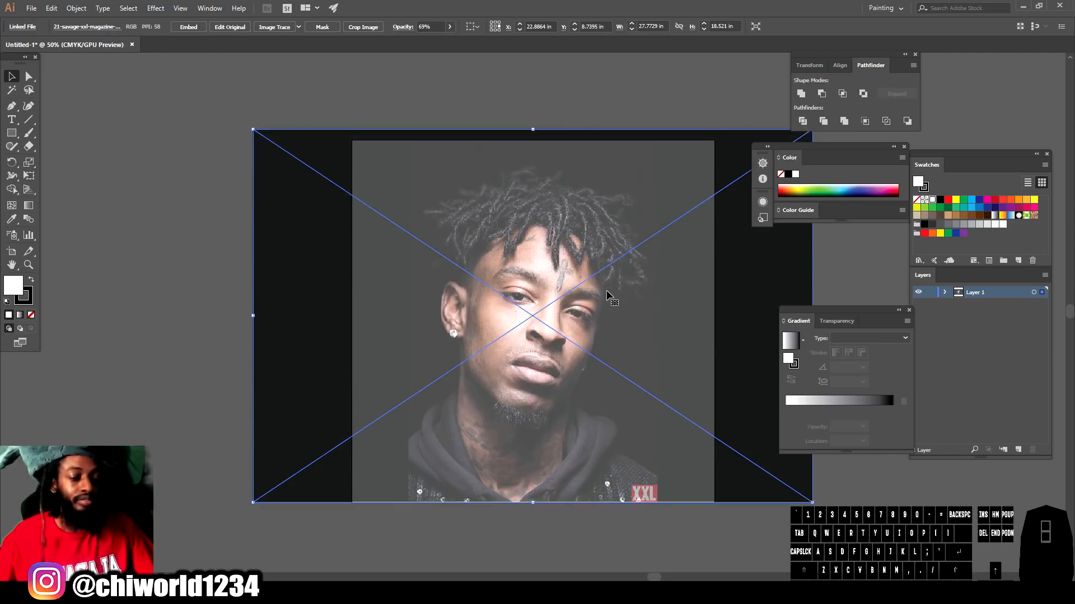
click(450, 27)
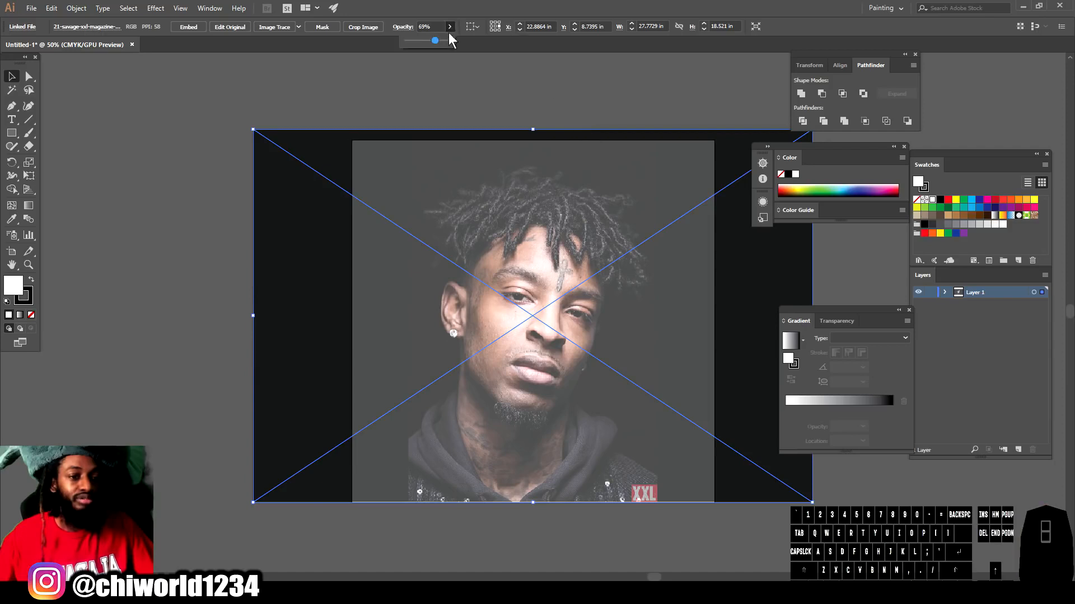
drag(435, 42, 439, 41)
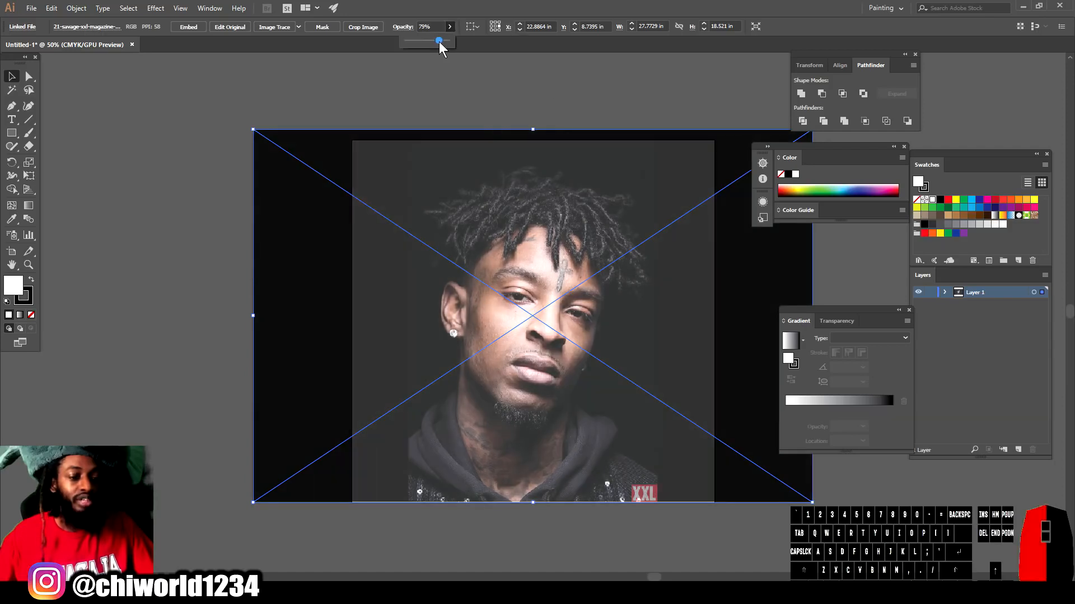
drag(511, 196, 515, 187)
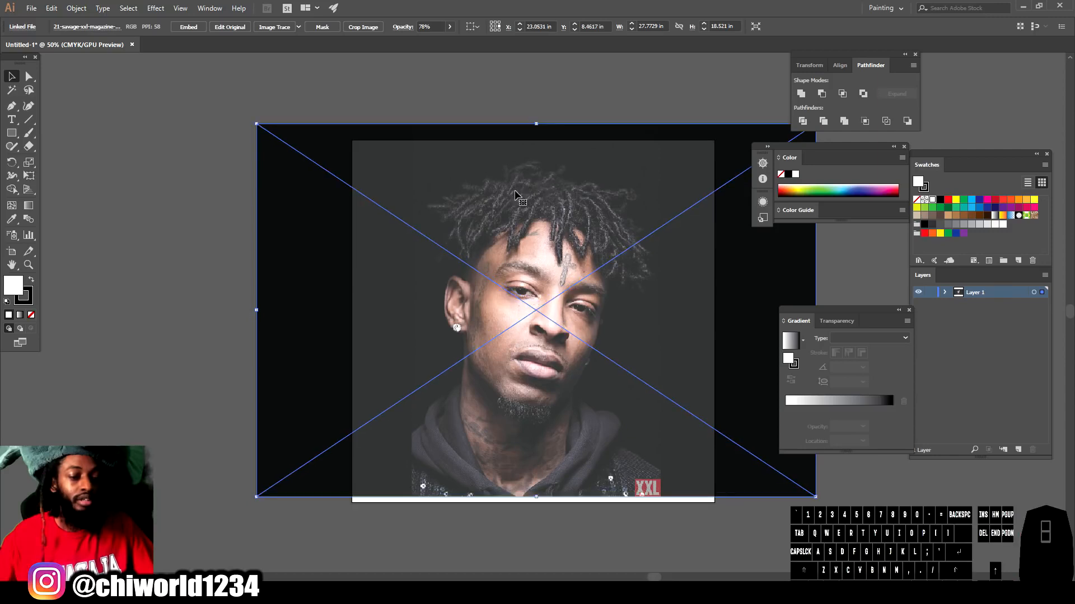
- Lock the photo's layer and add a new layer above it for the line work
click(928, 294)
click(1018, 450)
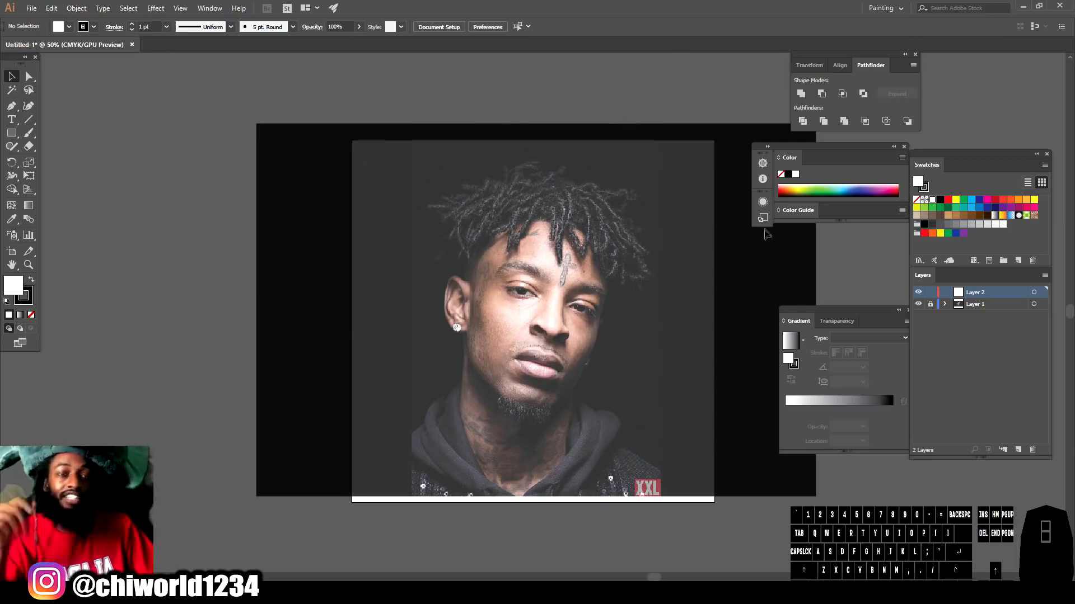
- Create a calligraphic brush with a pressure-controlled size of 3 pt and 3 pt variation, and activate the Paintbrush tool
click(292, 27)
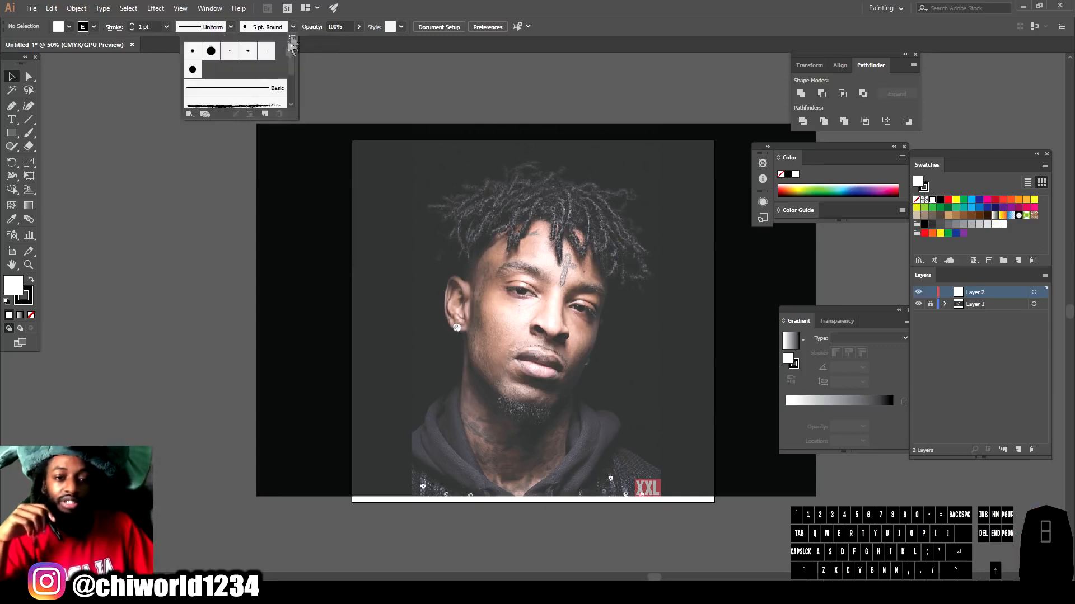
click(265, 114)
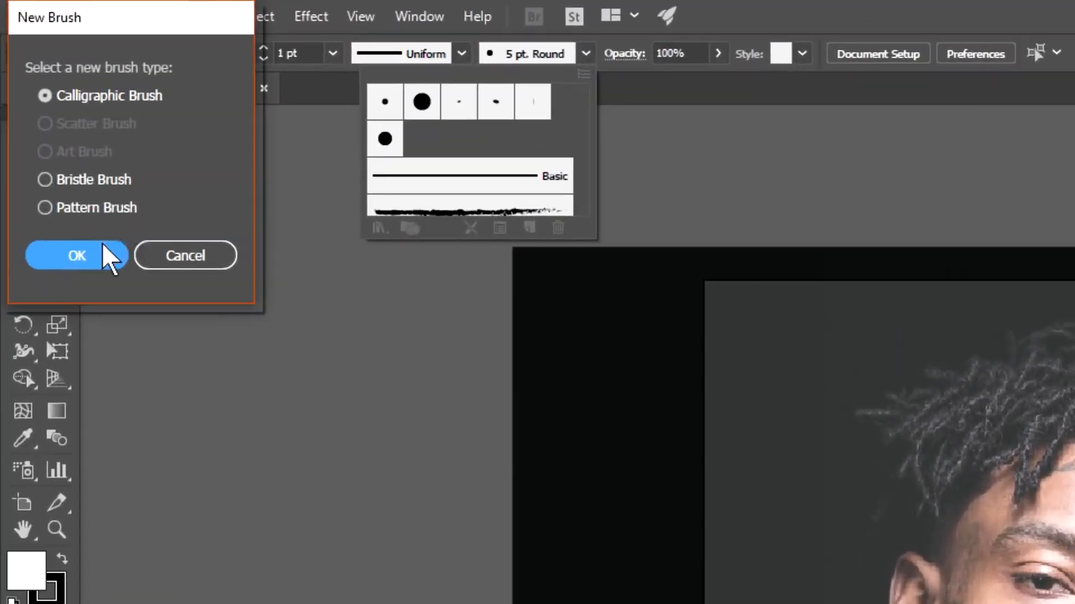
click(90, 227)
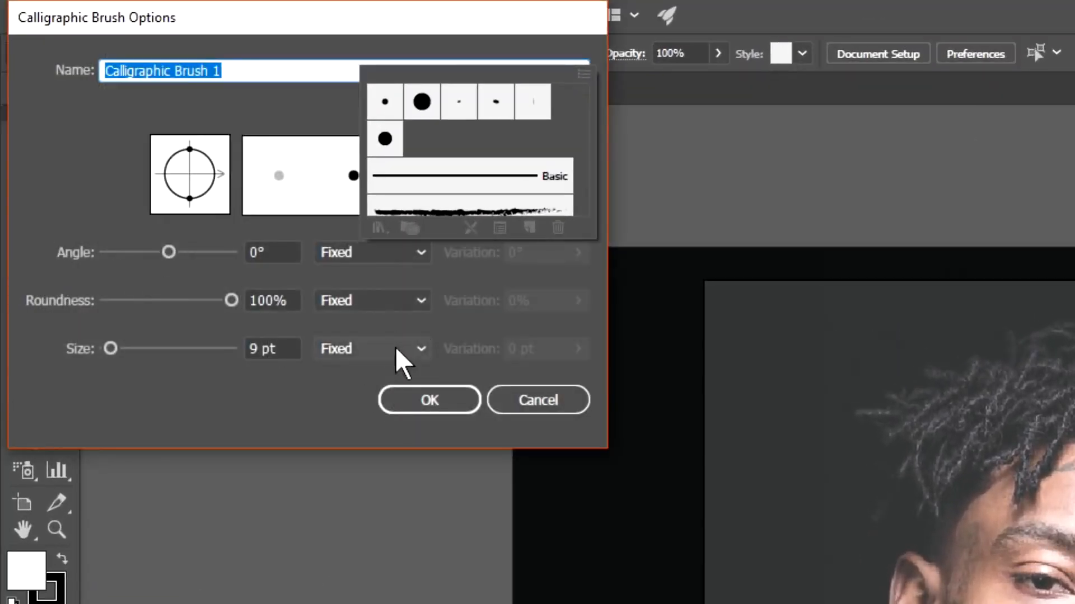
click(396, 349)
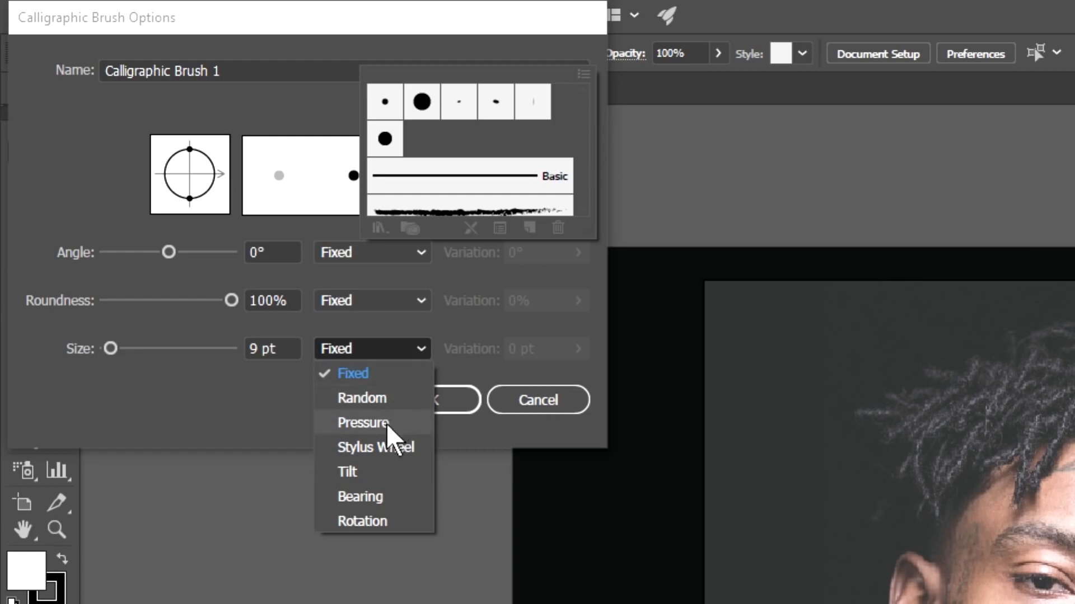
click(361, 427)
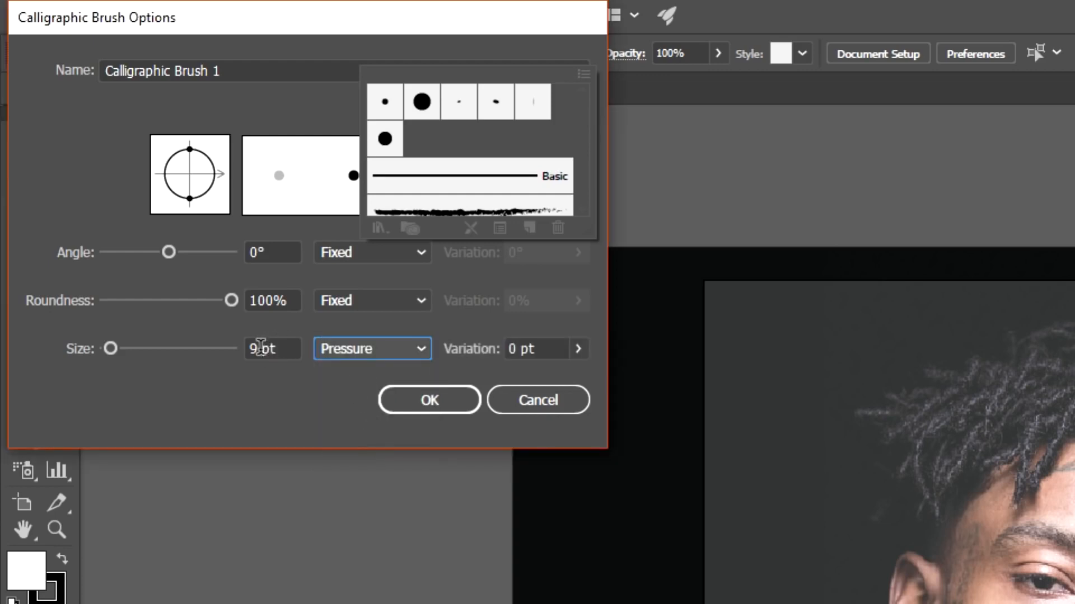
double_click(261, 348)
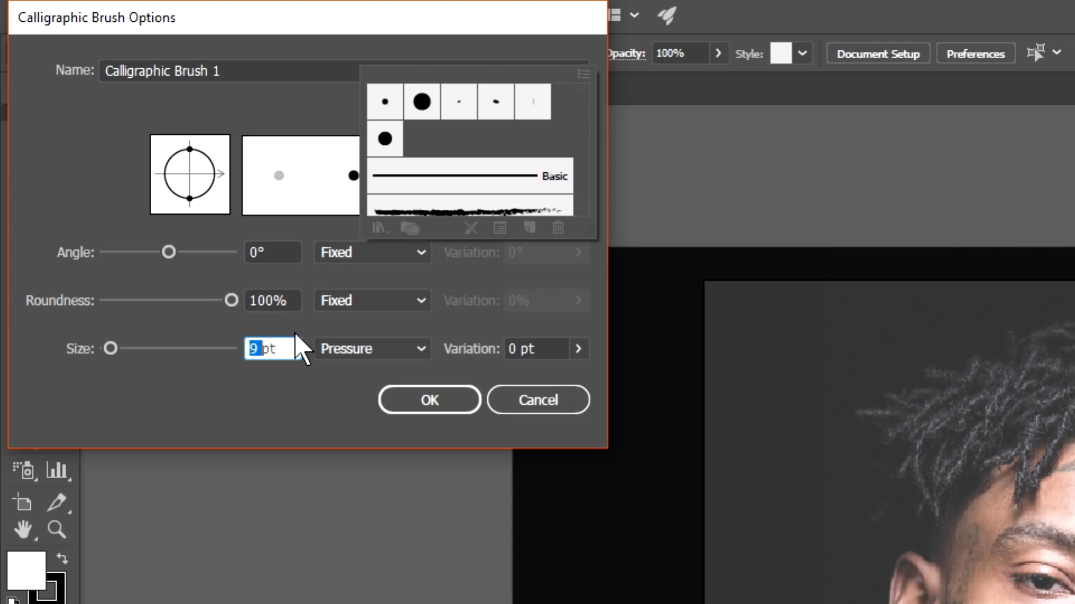
text(3)
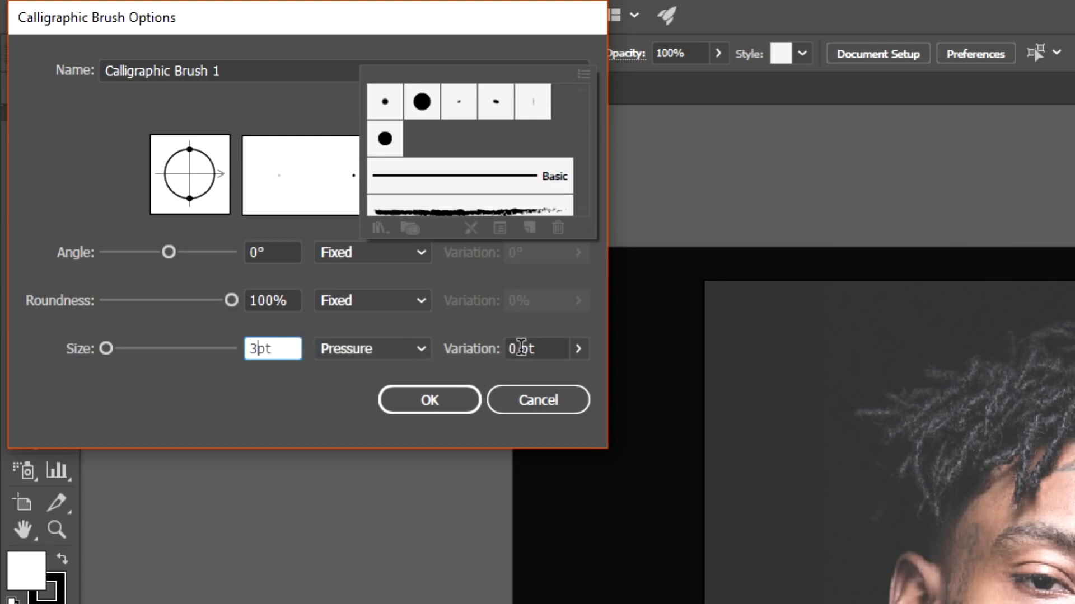
click(515, 348)
double_click(515, 348)
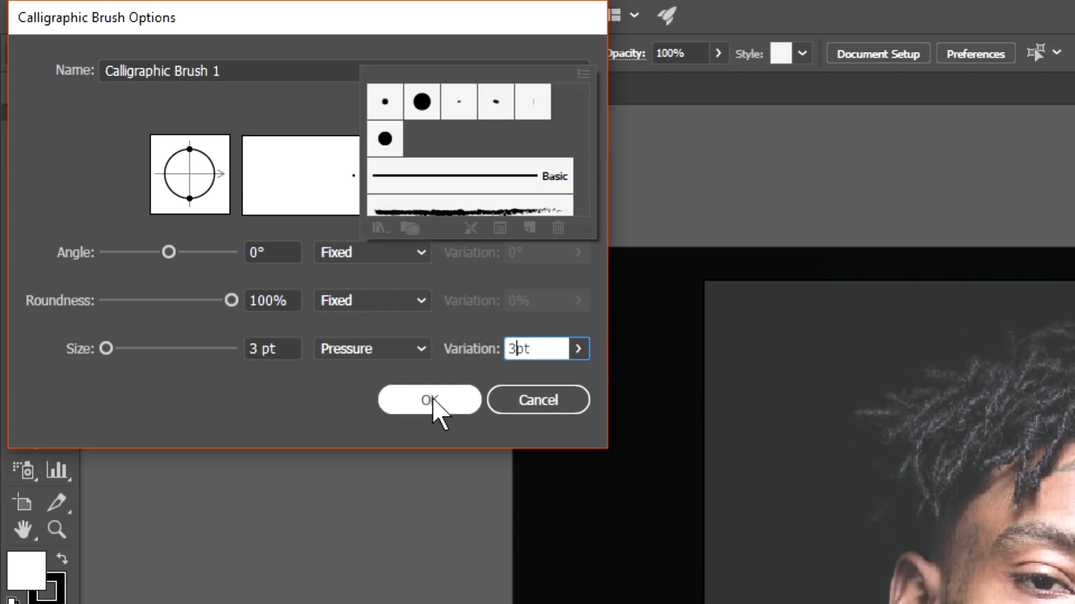
click(435, 402)
click(28, 132)
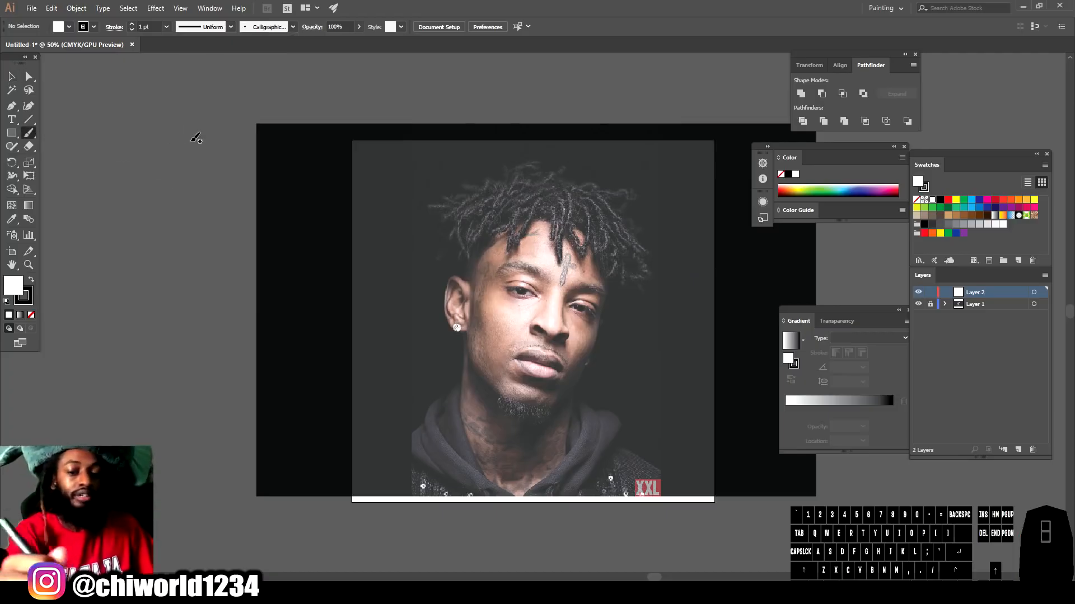
- Paint several long test strokes with varying pressure in the empty area beside the artboard
drag(209, 261, 193, 322)
mouse_move(187, 281)
mouse_down()
mouse_move(195, 161)
mouse_move(178, 391)
mouse_move(147, 221)
mouse_up()
drag(149, 171, 144, 392)
mouse_move(175, 453)
mouse_down()
mouse_move(205, 363)
mouse_move(195, 292)
mouse_up()
drag(237, 347, 221, 424)
drag(223, 376, 234, 224)
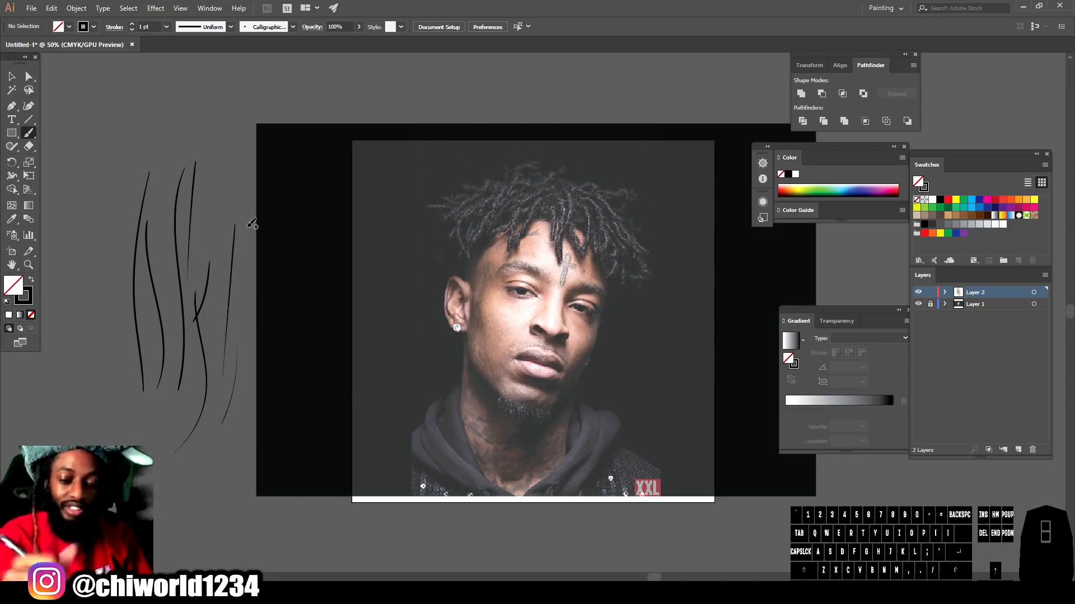
- Undo all the test strokes beside the artboard
key(ctrl+z)
key(ctrl+z)
key(ctrl+z)
key(ctrl+z)
key(ctrl+z)
key(ctrl+z)
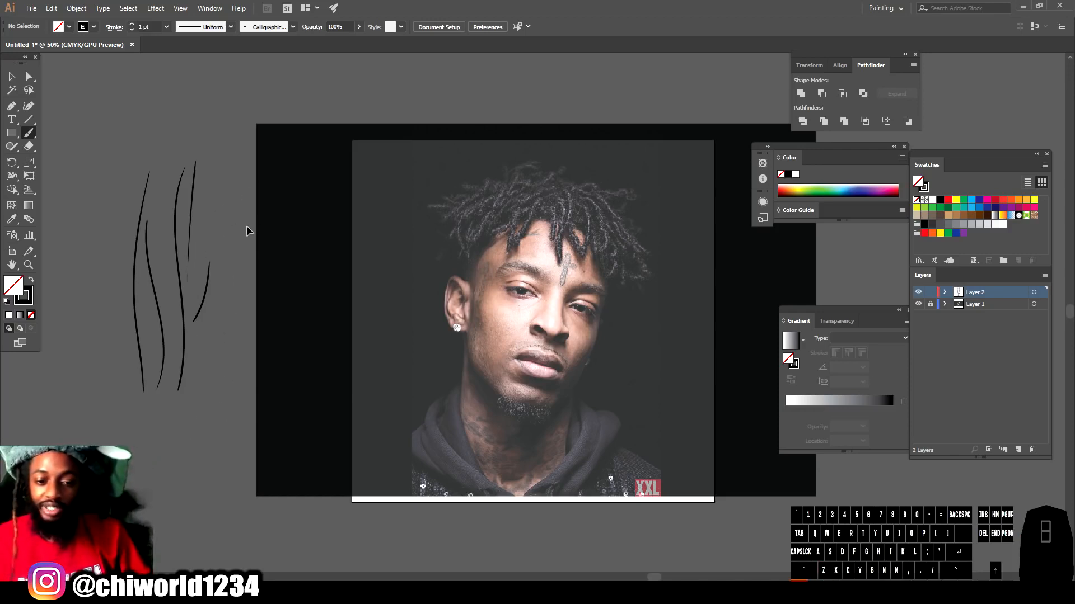
key(ctrl+z)
key(ctrl+z)
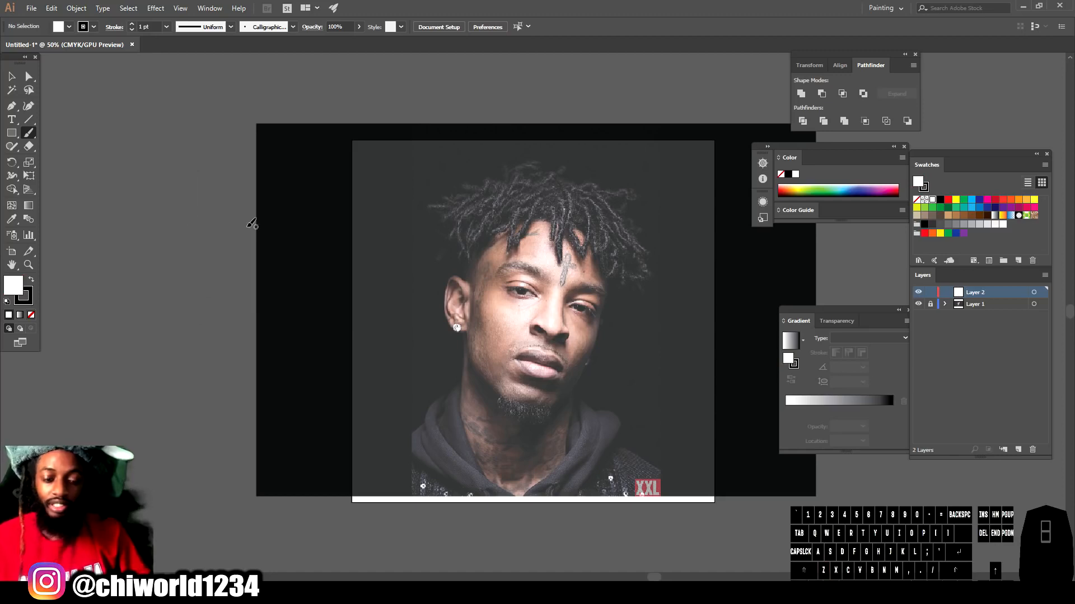
- Paint two short tapered strokes beside the artboard to test the brush pressure, and undo both
drag(213, 228, 216, 254)
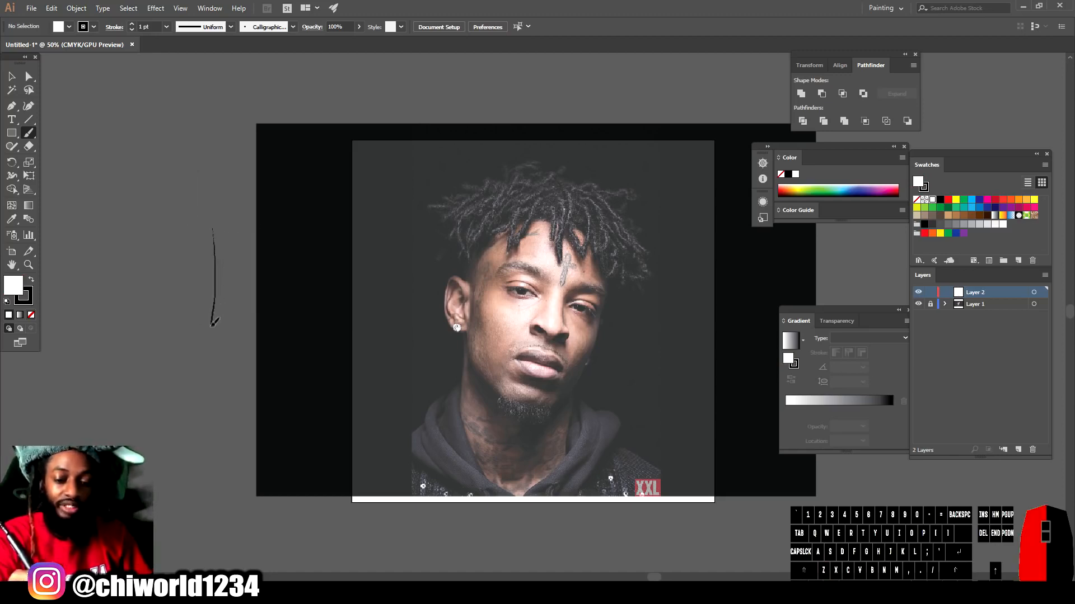
drag(203, 353, 196, 375)
drag(188, 271, 172, 356)
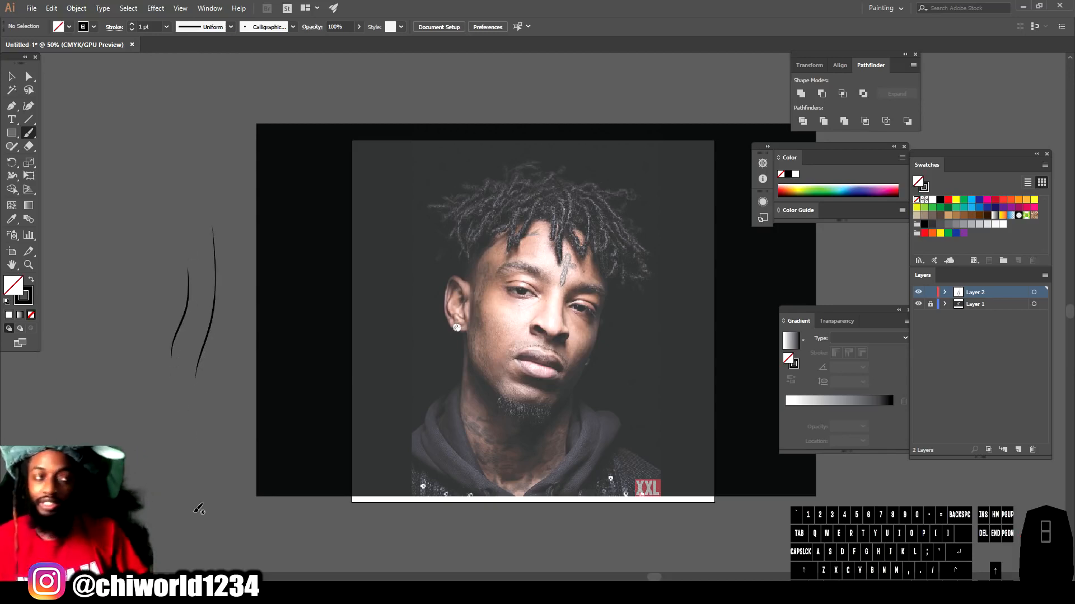
key(ctrl+z)
key(ctrl+z)
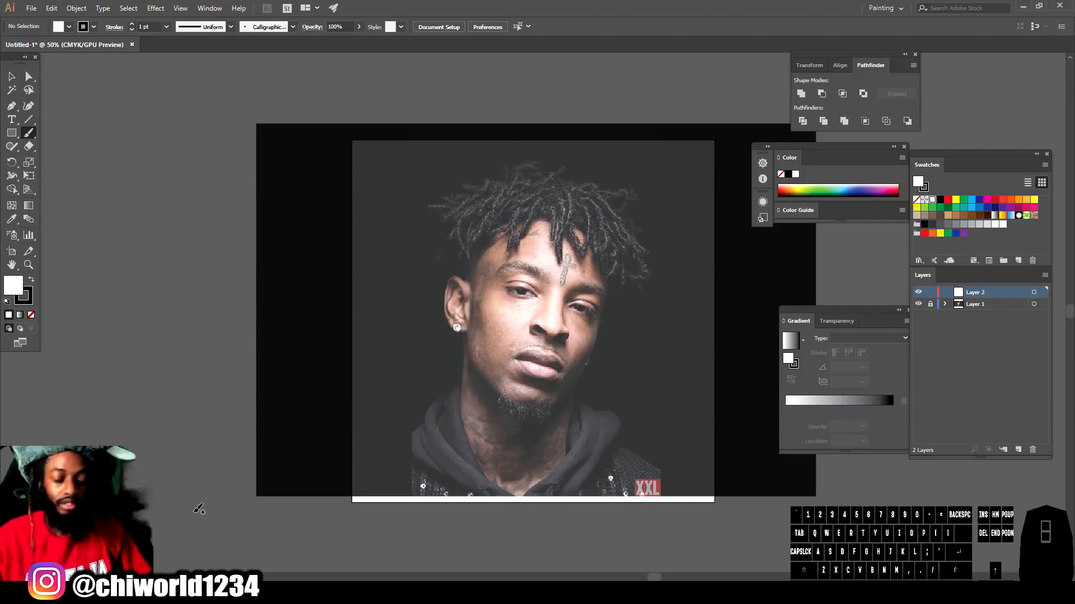
- Trace the curved outer edge of the nose's left wing with one tapered Paintbrush stroke, redoing the first attempt
scroll(582, 381, down, 1)
scroll(582, 381, up, 4)
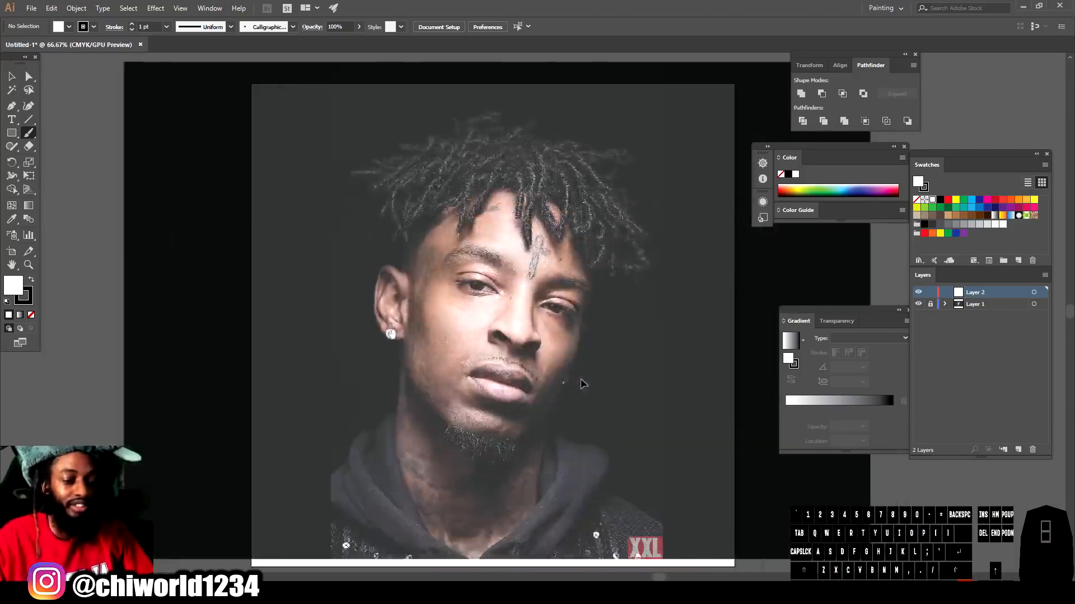
scroll(580, 379, up, 4)
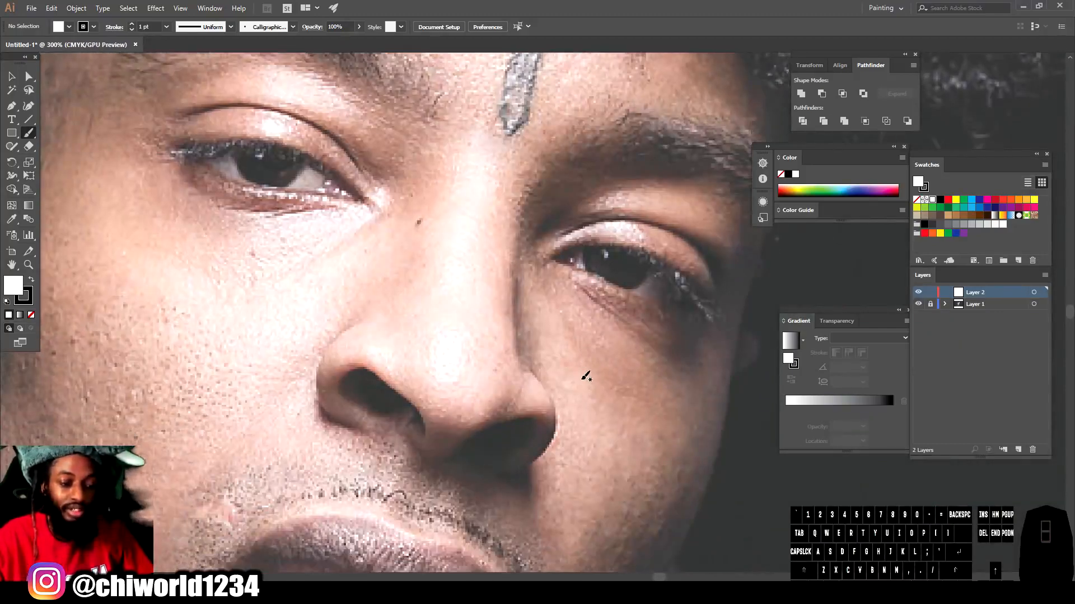
scroll(581, 379, left, 1)
scroll(581, 380, down, 1)
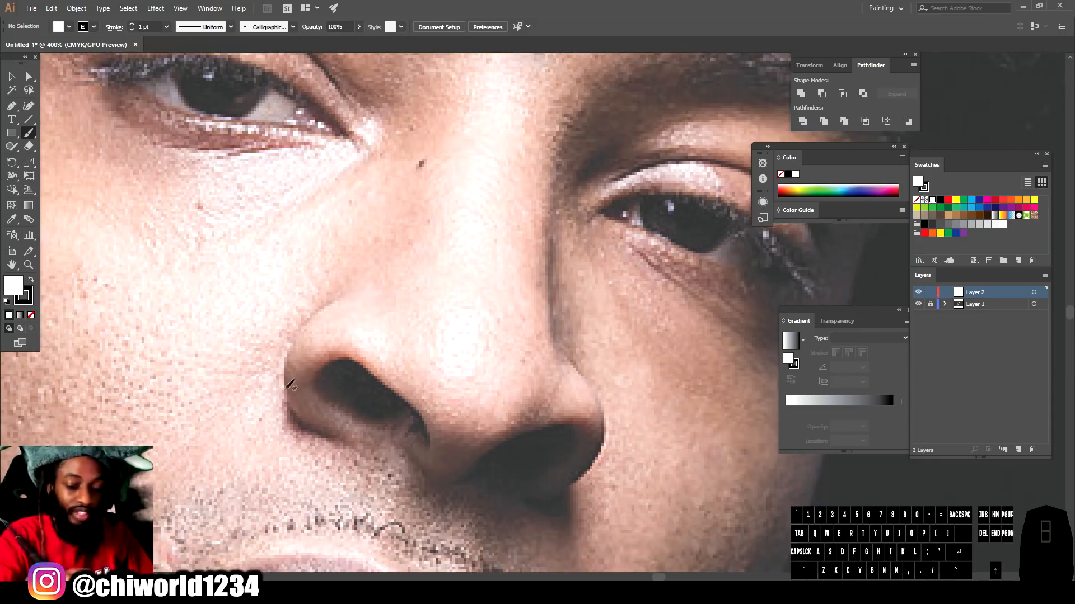
mouse_move(345, 435)
mouse_down()
mouse_move(295, 413)
mouse_move(281, 373)
mouse_move(291, 330)
mouse_move(333, 300)
mouse_up()
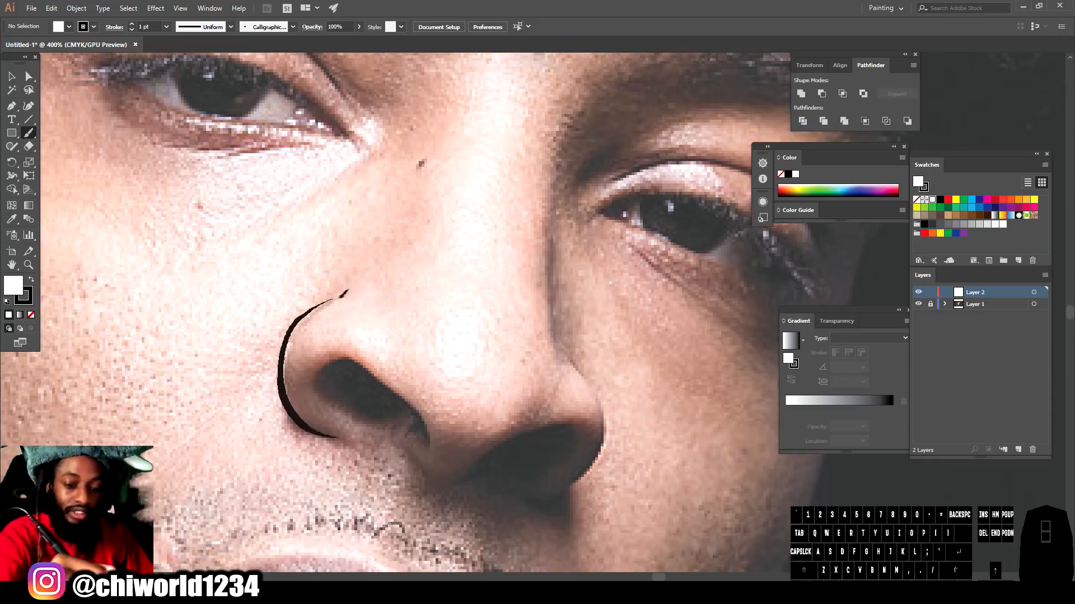
key(ctrl+z)
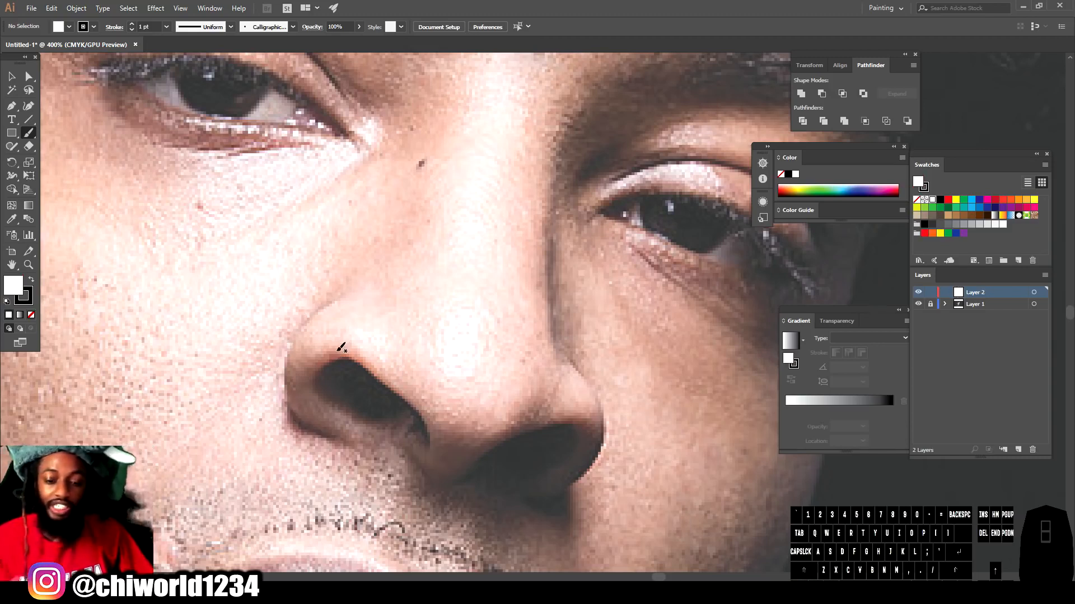
mouse_move(343, 440)
mouse_down()
mouse_move(289, 393)
mouse_move(283, 356)
mouse_move(308, 318)
mouse_move(347, 292)
mouse_up()
- Outline both nostrils and the lower edge of the nose tip with the Paintbrush
mouse_move(338, 402)
mouse_down()
mouse_move(315, 374)
mouse_move(333, 355)
mouse_move(361, 357)
mouse_move(426, 416)
mouse_move(421, 434)
mouse_up()
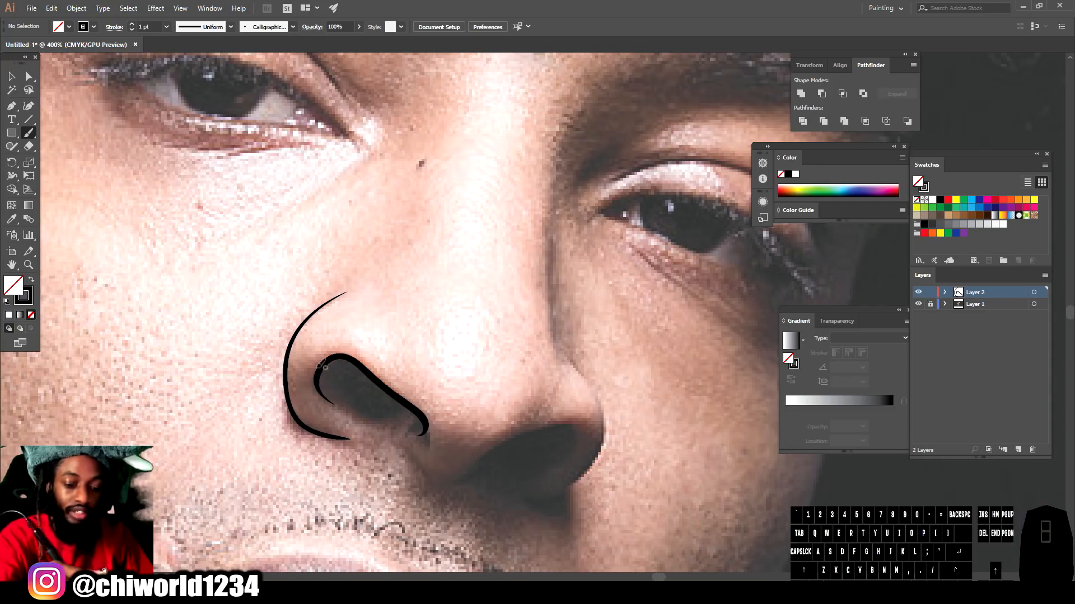
mouse_move(329, 365)
mouse_down()
mouse_move(324, 386)
mouse_move(363, 407)
mouse_move(425, 417)
mouse_up()
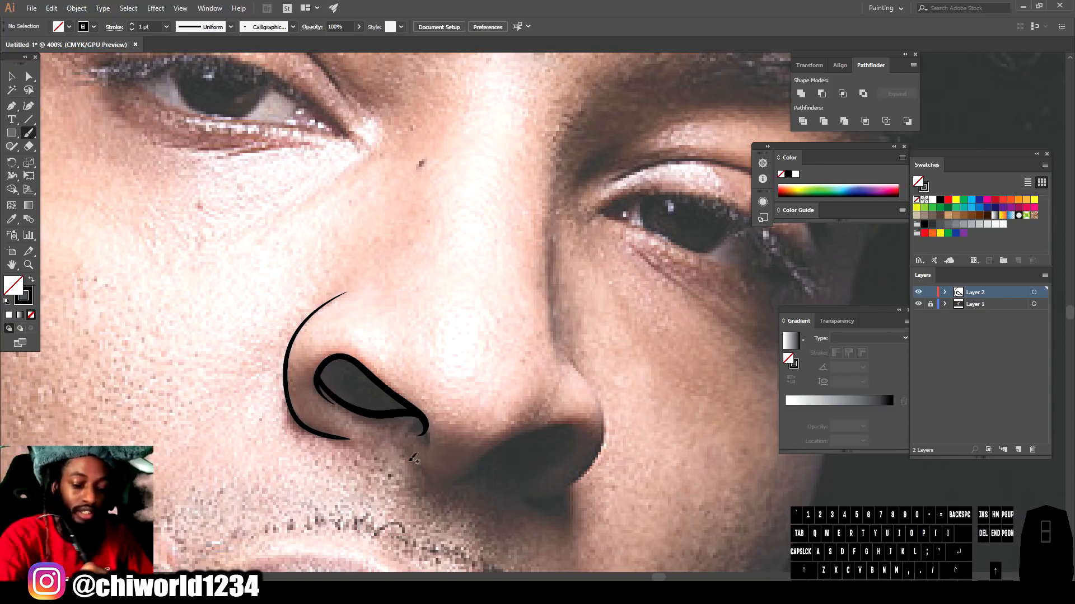
mouse_move(417, 469)
mouse_down()
mouse_move(460, 481)
mouse_move(545, 429)
mouse_move(568, 427)
mouse_move(577, 442)
mouse_move(554, 463)
mouse_move(500, 455)
mouse_up()
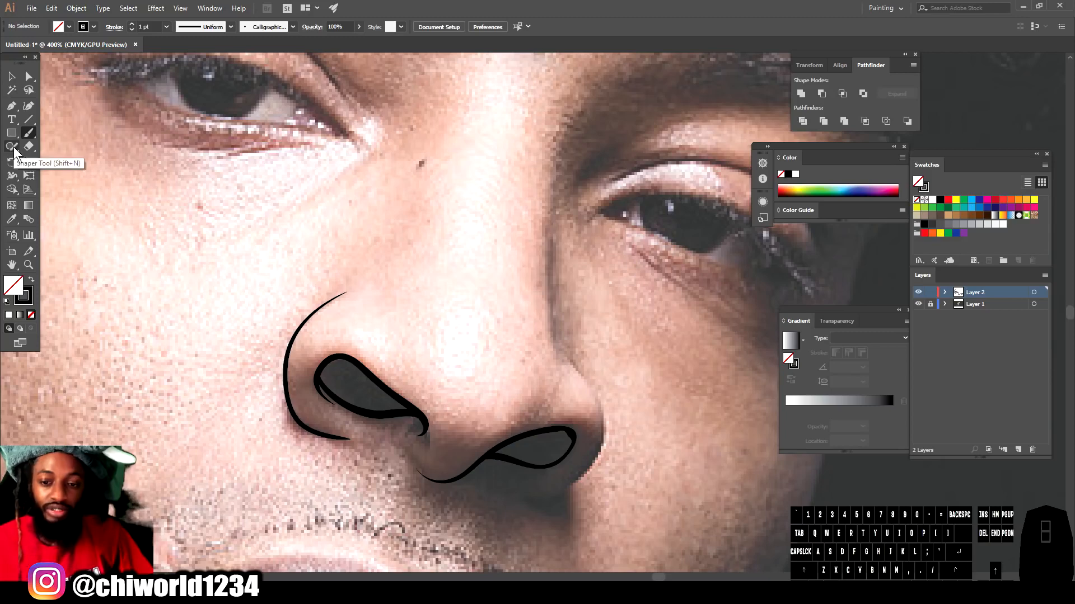
- Switch to the Pencil tool with filled new strokes enabled, and swap the colours to a black fill with no stroke
click(14, 148)
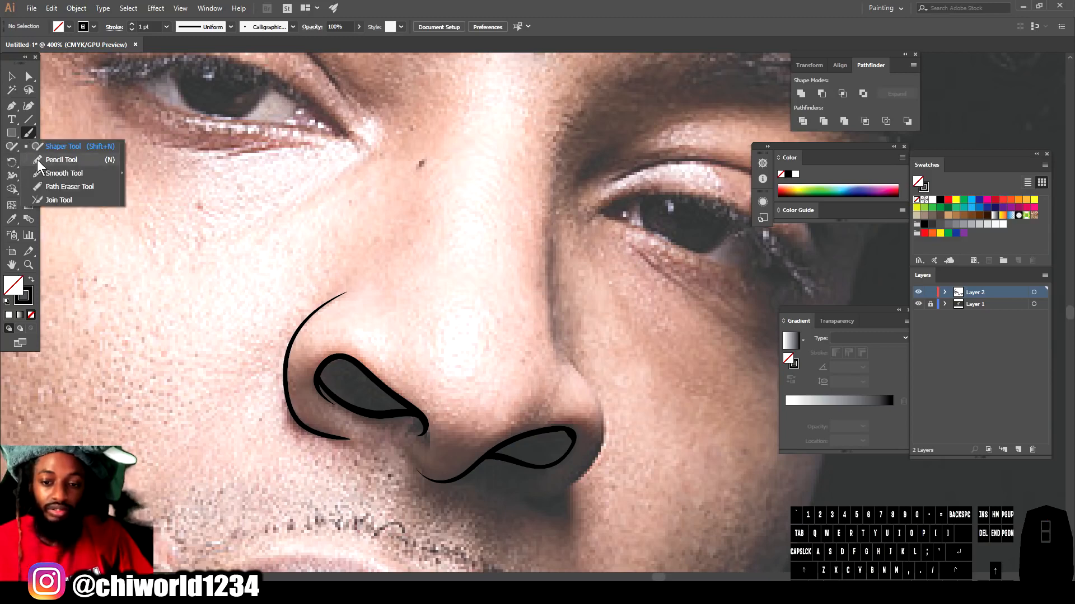
click(37, 160)
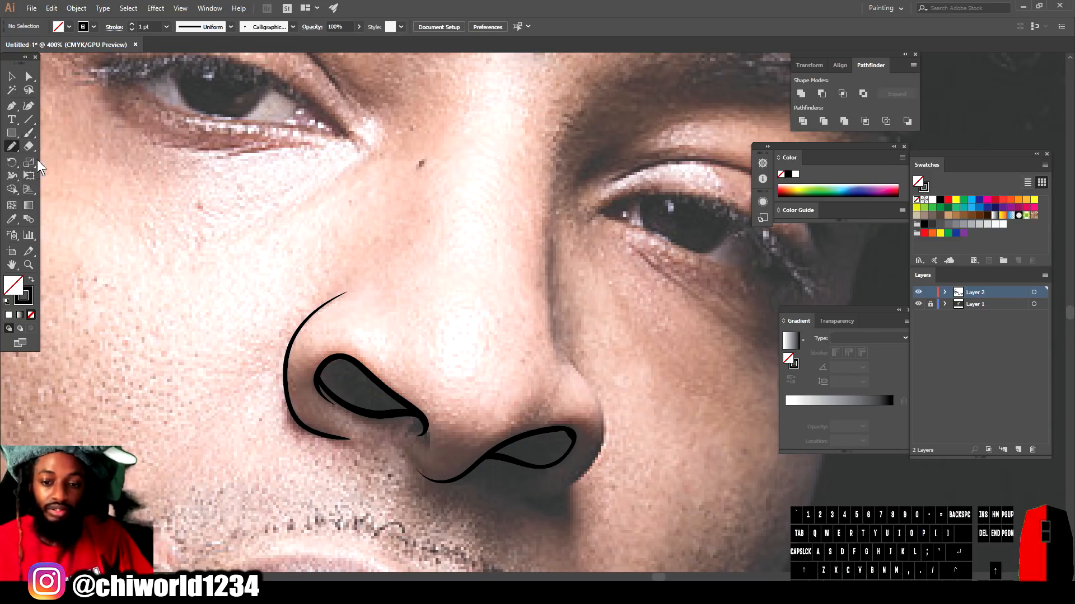
double_click(12, 147)
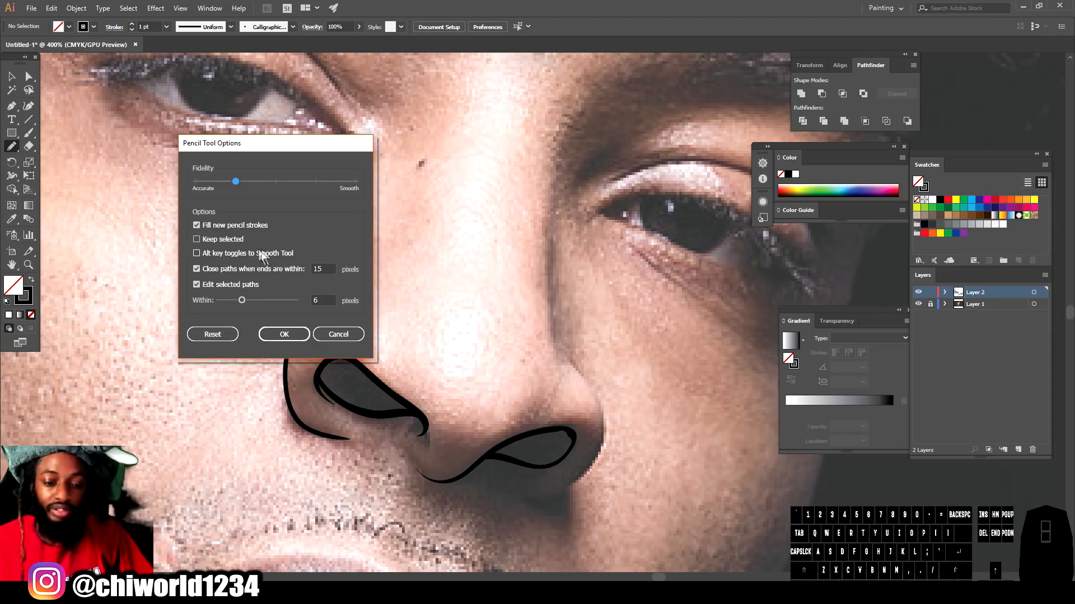
click(284, 334)
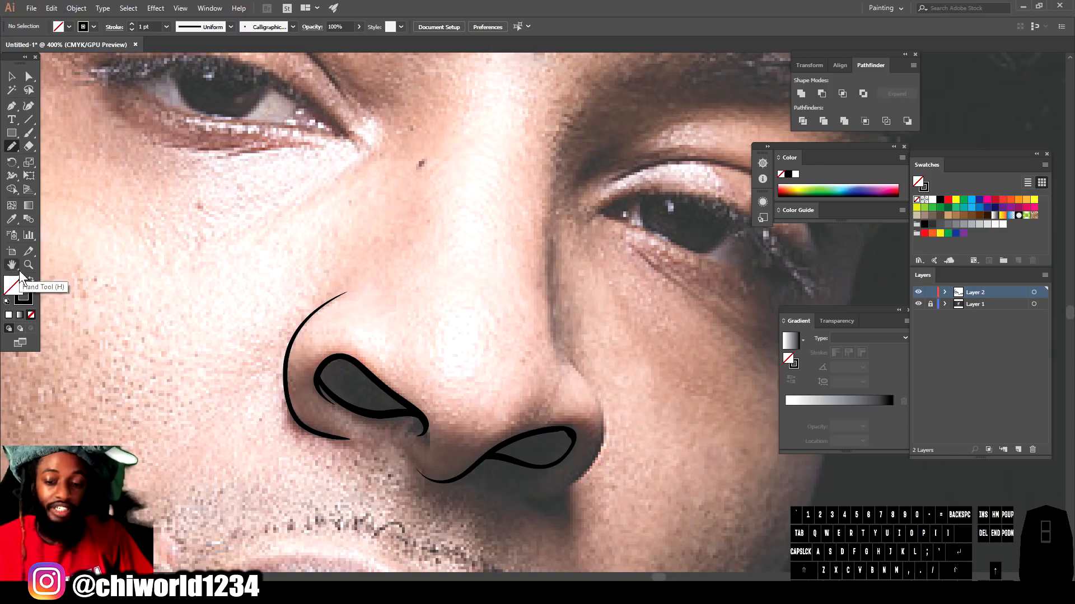
click(31, 279)
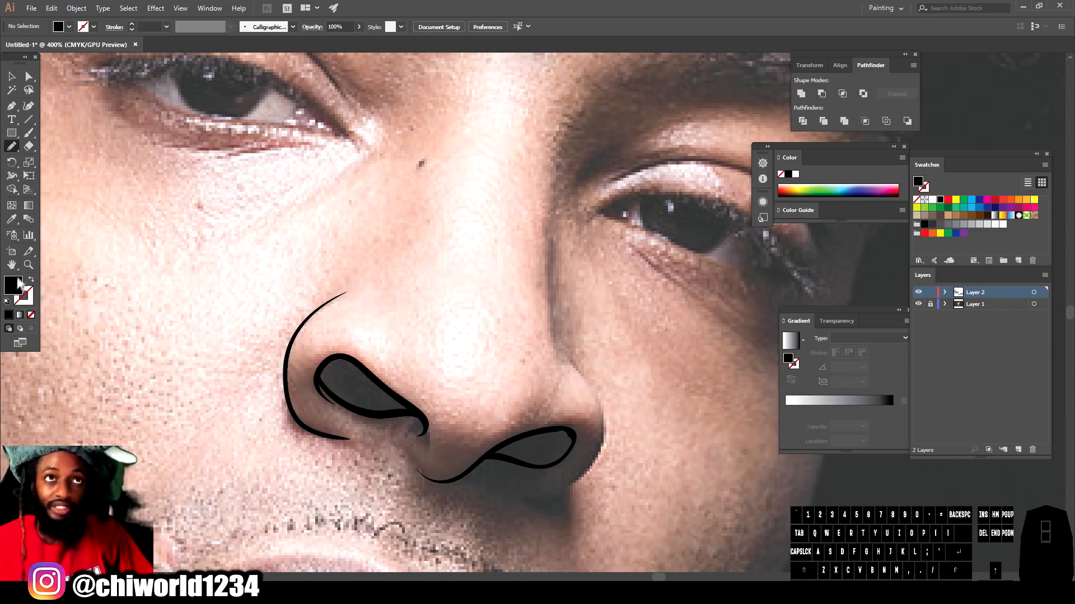
- Draw solid black Pencil shapes inside both nostril outlines to fill them in
drag(317, 370, 338, 390)
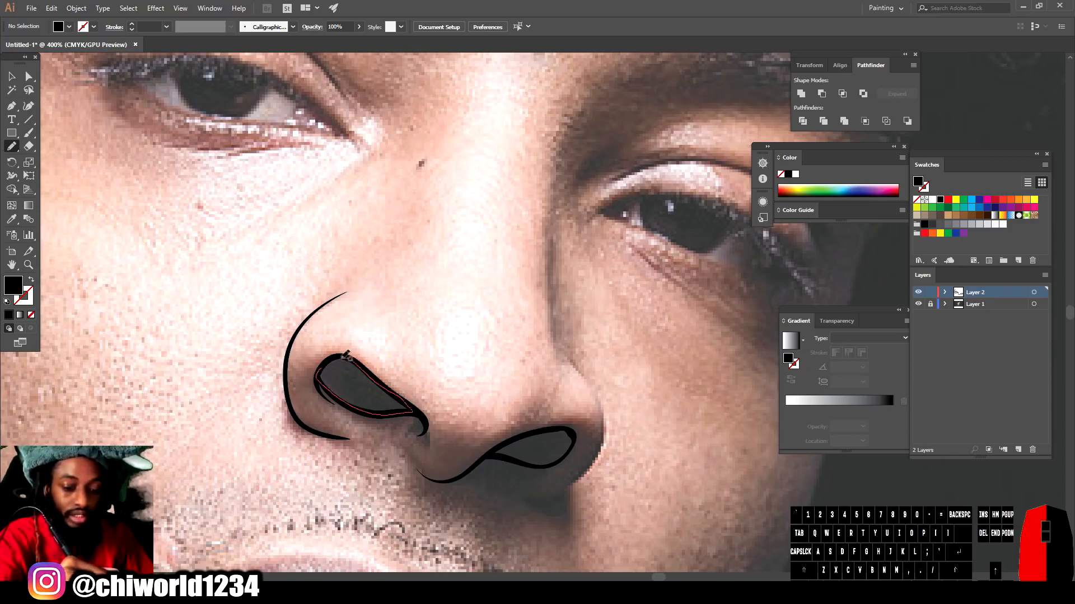
drag(330, 358, 329, 359)
drag(496, 447, 572, 426)
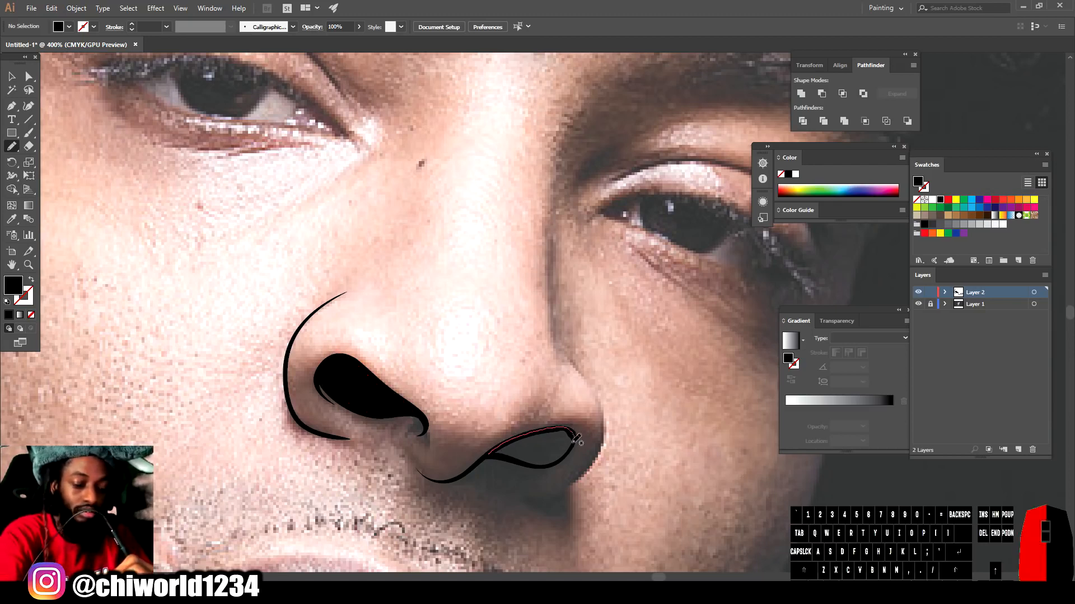
drag(528, 459, 484, 456)
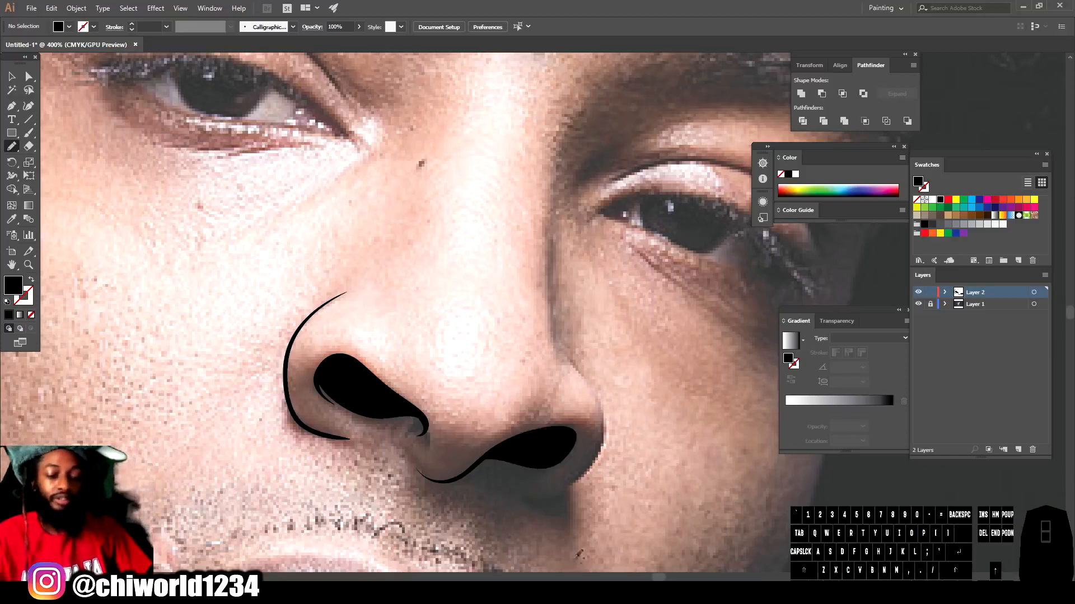
- Trace the outer edge of the nose's right wing and the shaded side of the nose bridge with tapered Paintbrush strokes
key(ctrl+minus)
key(ctrl+minus)
key(ctrl+equal)
key(ctrl+equal)
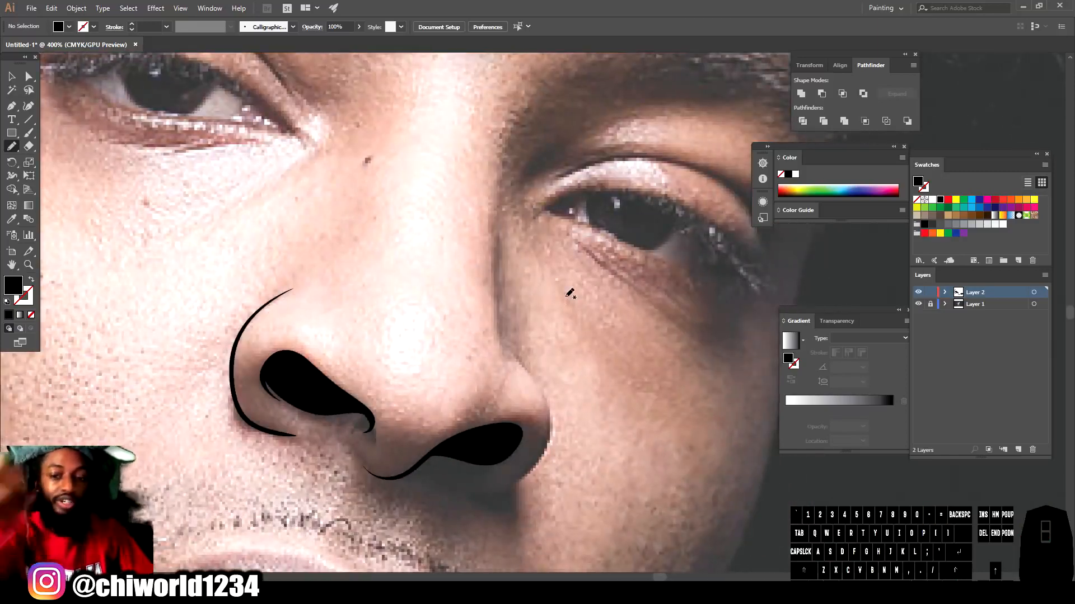
click(29, 134)
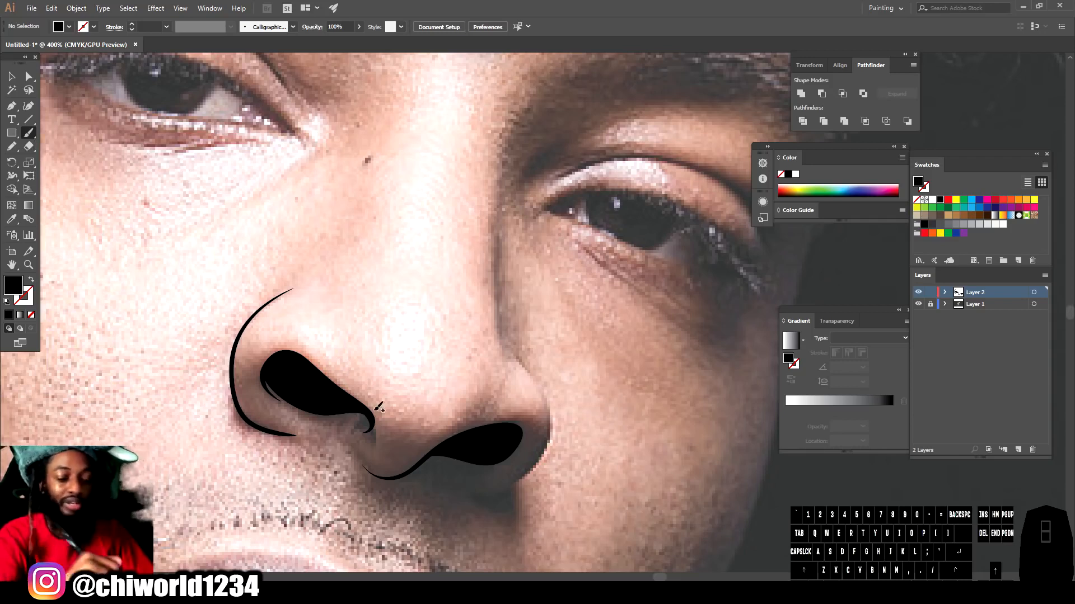
mouse_move(468, 489)
mouse_down()
mouse_move(485, 490)
mouse_move(551, 436)
mouse_move(553, 397)
mouse_move(520, 358)
mouse_move(499, 300)
mouse_move(501, 201)
mouse_up()
drag(506, 159, 505, 154)
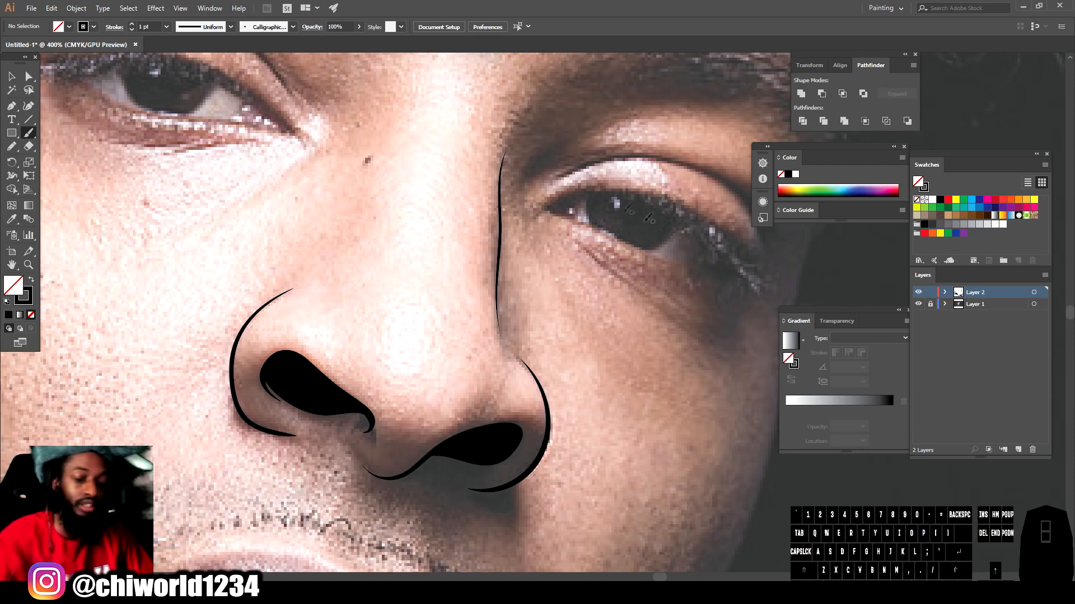
- Outline the left eye with the Paintbrush: upper lash line, inner corner, lower lid, eyelid crease and two thin under-eye lines
key(ctrl+minus)
key(ctrl+minus)
scroll(616, 283, up, 2)
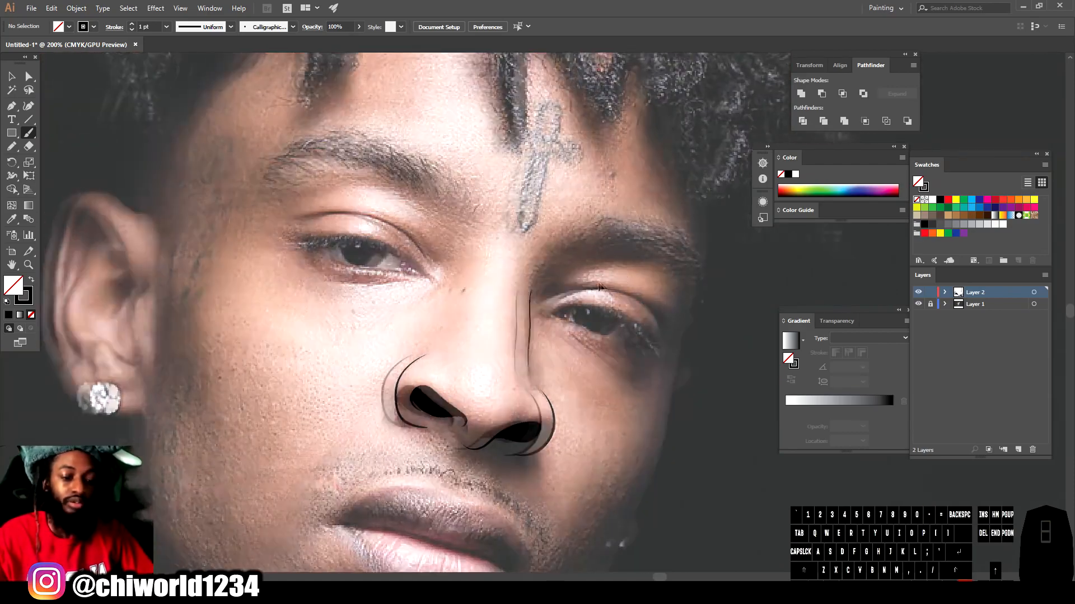
scroll(569, 280, left, 3)
key(ctrl+equal)
key(ctrl+equal)
key(ctrl+equal)
scroll(558, 274, left, 3)
scroll(559, 275, up, 4)
scroll(559, 274, left, 1)
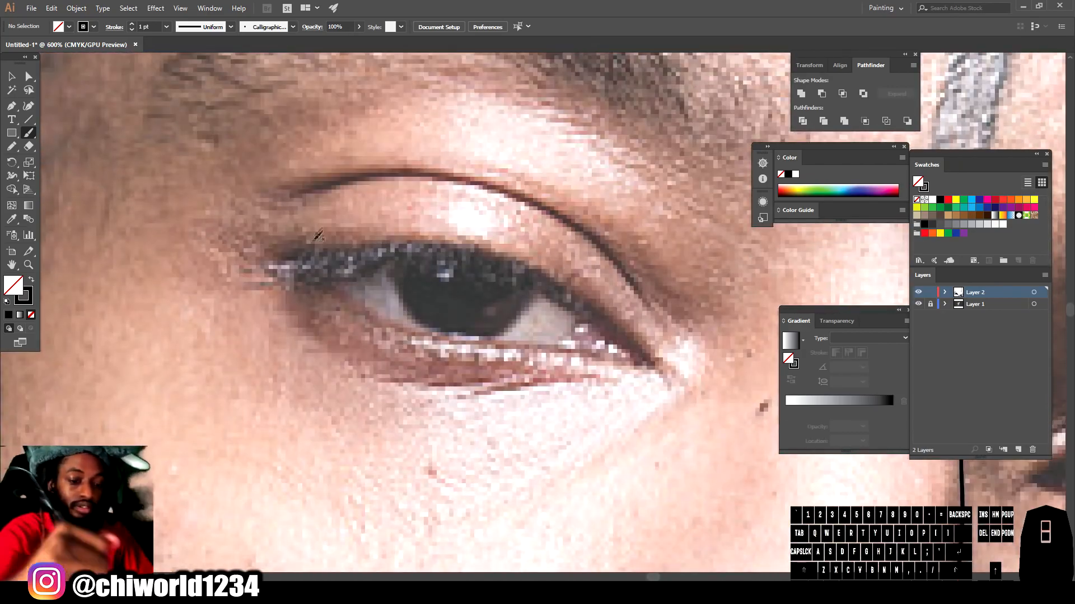
mouse_move(275, 256)
mouse_down()
mouse_move(394, 242)
mouse_move(494, 256)
mouse_move(540, 275)
mouse_move(647, 365)
mouse_up()
drag(574, 342, 595, 326)
mouse_move(307, 259)
mouse_down()
mouse_move(434, 331)
mouse_move(646, 366)
mouse_up()
mouse_move(280, 195)
mouse_down()
mouse_move(377, 172)
mouse_move(504, 186)
mouse_move(591, 230)
mouse_move(675, 334)
mouse_up()
drag(390, 378, 606, 381)
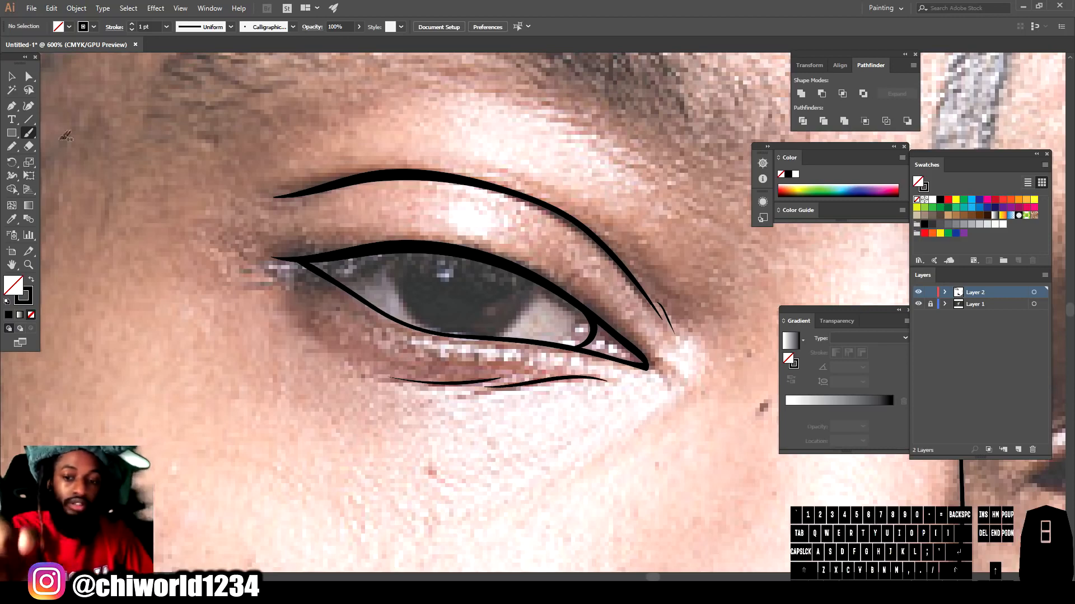
- Draw the left eye's iris as a Pencil shape with black fill and no stroke, replacing the first attempt
click(11, 147)
mouse_move(389, 244)
mouse_down()
mouse_move(411, 305)
mouse_move(432, 323)
mouse_move(488, 334)
mouse_up()
mouse_move(543, 283)
mouse_down()
mouse_move(443, 249)
mouse_move(386, 243)
mouse_up()
key(ctrl+z)
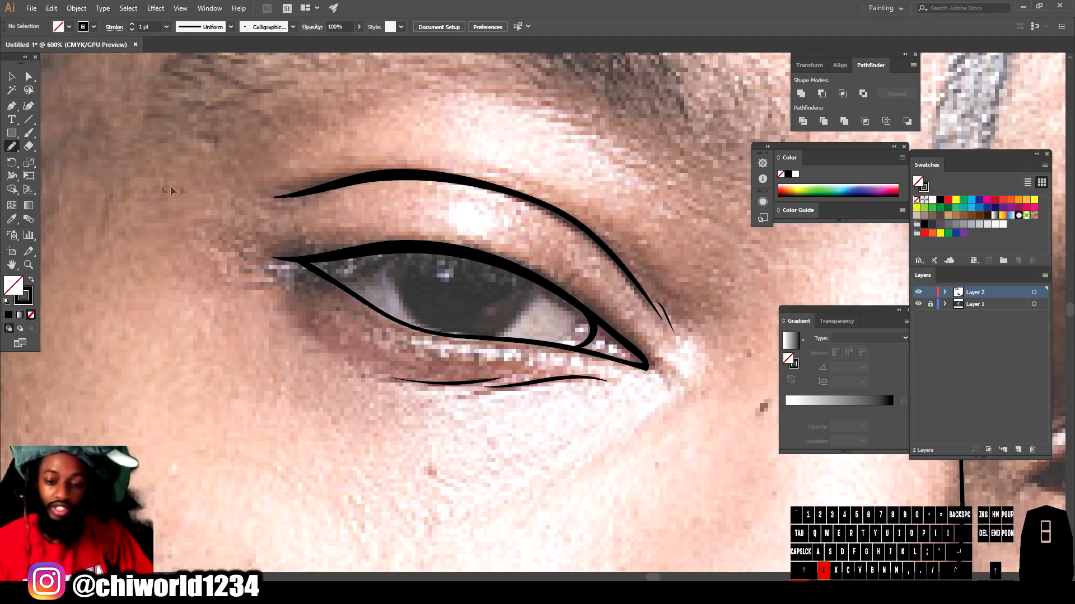
click(32, 285)
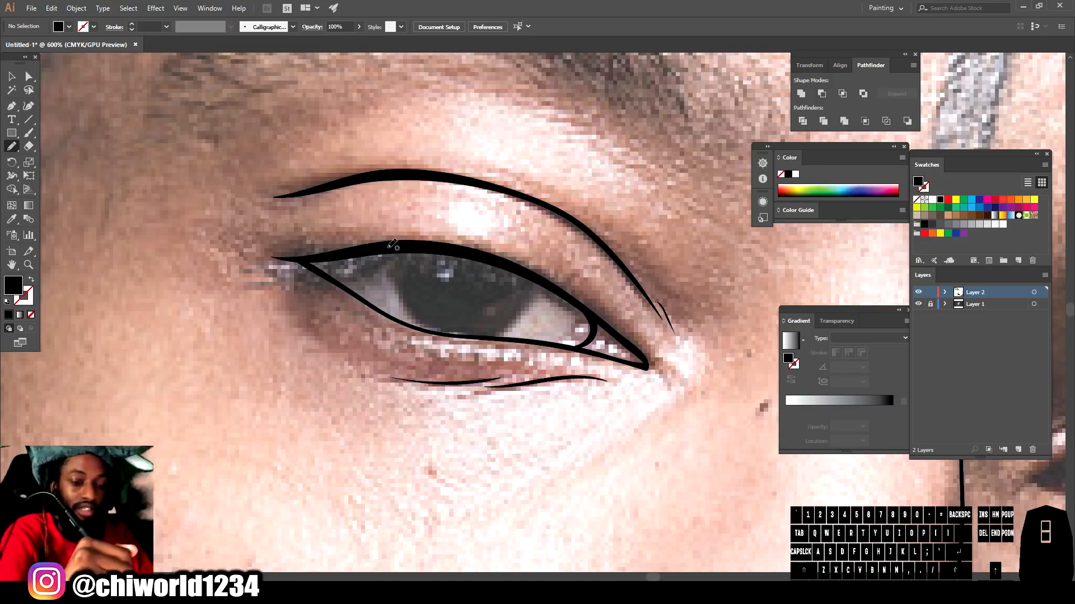
mouse_move(387, 246)
mouse_down()
mouse_move(418, 322)
mouse_move(480, 338)
mouse_up()
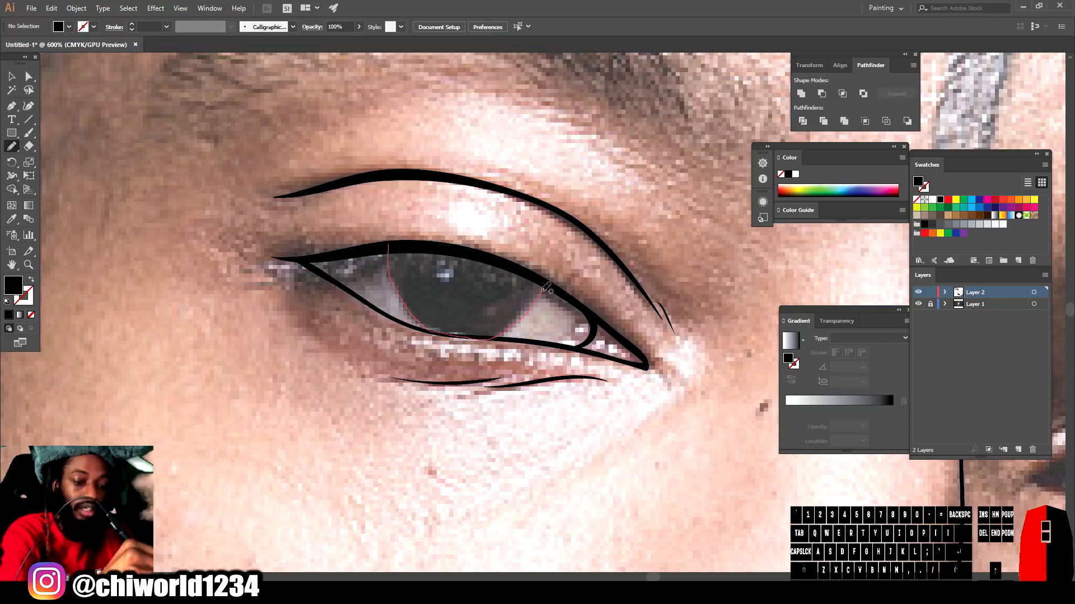
mouse_move(536, 278)
mouse_down()
mouse_move(412, 247)
mouse_move(367, 277)
mouse_move(376, 263)
mouse_move(359, 275)
mouse_move(369, 266)
mouse_move(288, 275)
mouse_up()
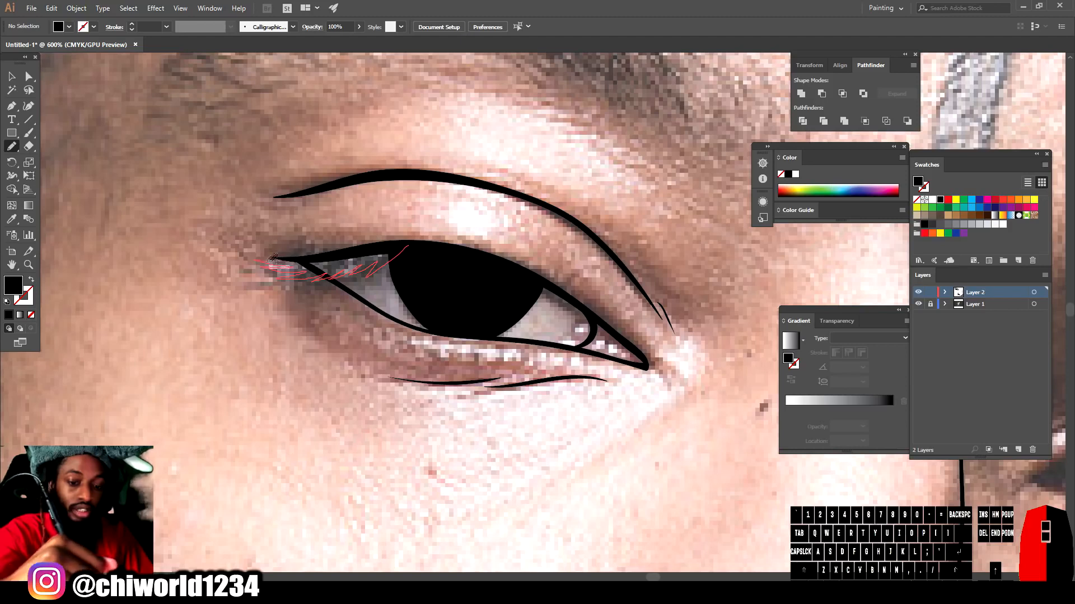
- Add filled Pencil lashes at the left eye's outer corner and under its upper lid near the inner corner
drag(323, 256, 407, 245)
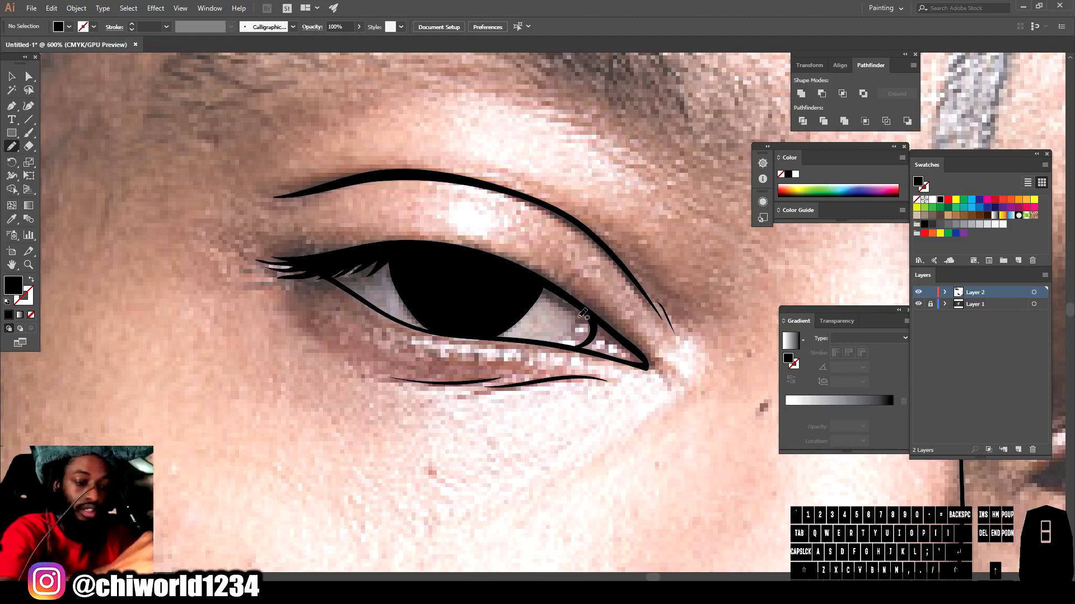
mouse_move(595, 315)
mouse_down()
mouse_move(593, 328)
mouse_move(581, 312)
mouse_up()
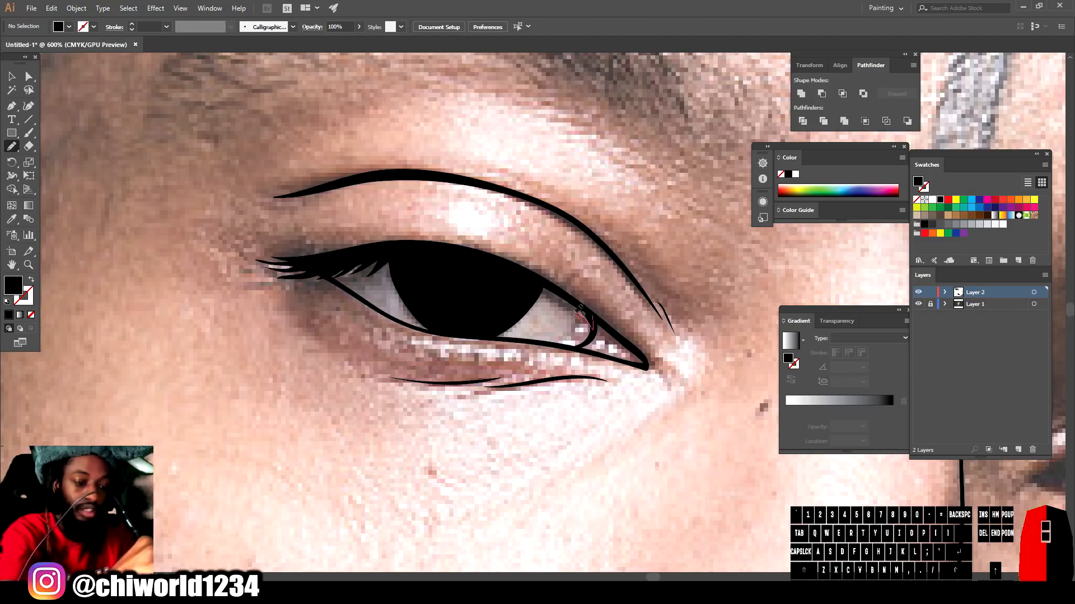
mouse_move(556, 303)
mouse_down()
mouse_move(527, 273)
mouse_move(601, 321)
mouse_up()
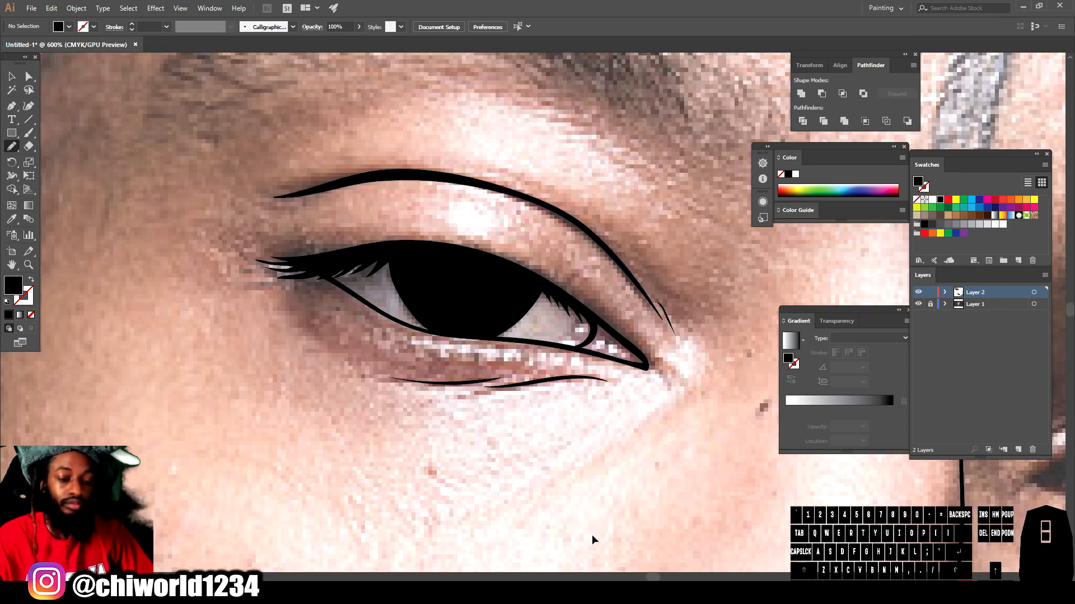
- Draw the right eye's upper lash line, iris and outer lashes as one solid black Pencil shape
key(ctrl+minus)
key(ctrl+minus)
key(ctrl+minus)
key(ctrl+minus)
scroll(615, 464, right, 5)
key(ctrl+equal)
key(ctrl+equal)
key(ctrl+equal)
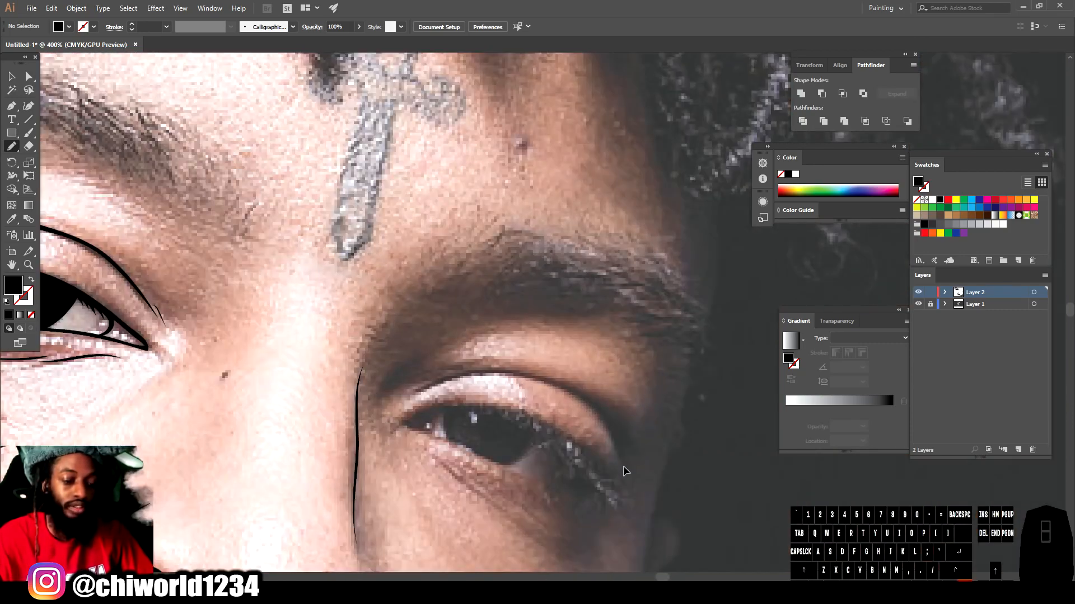
key(ctrl+equal)
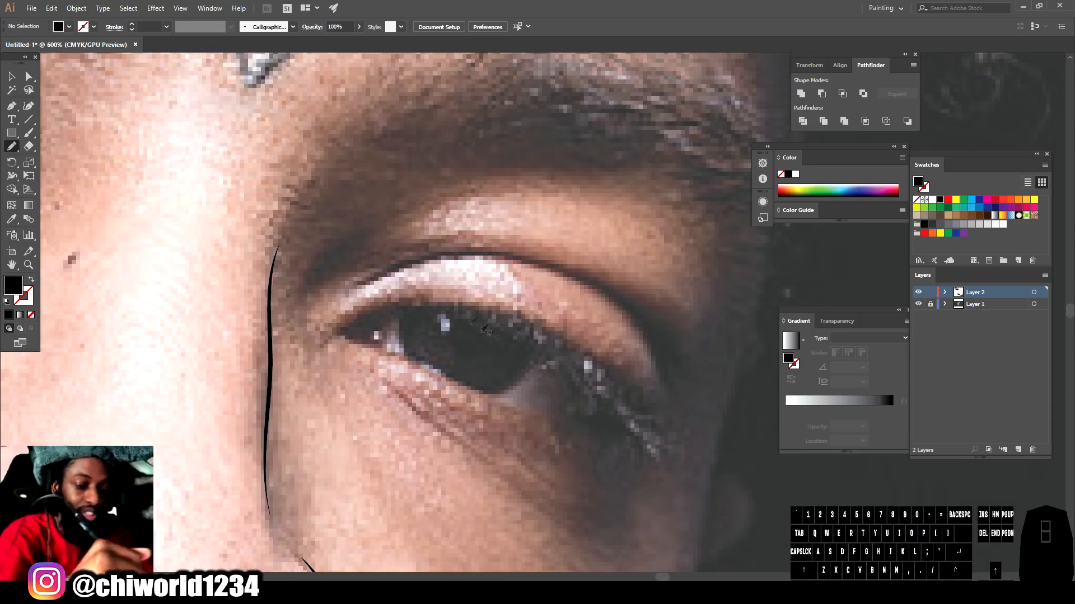
mouse_move(644, 413)
mouse_down()
mouse_move(572, 344)
mouse_move(494, 308)
mouse_move(461, 300)
mouse_move(360, 315)
mouse_up()
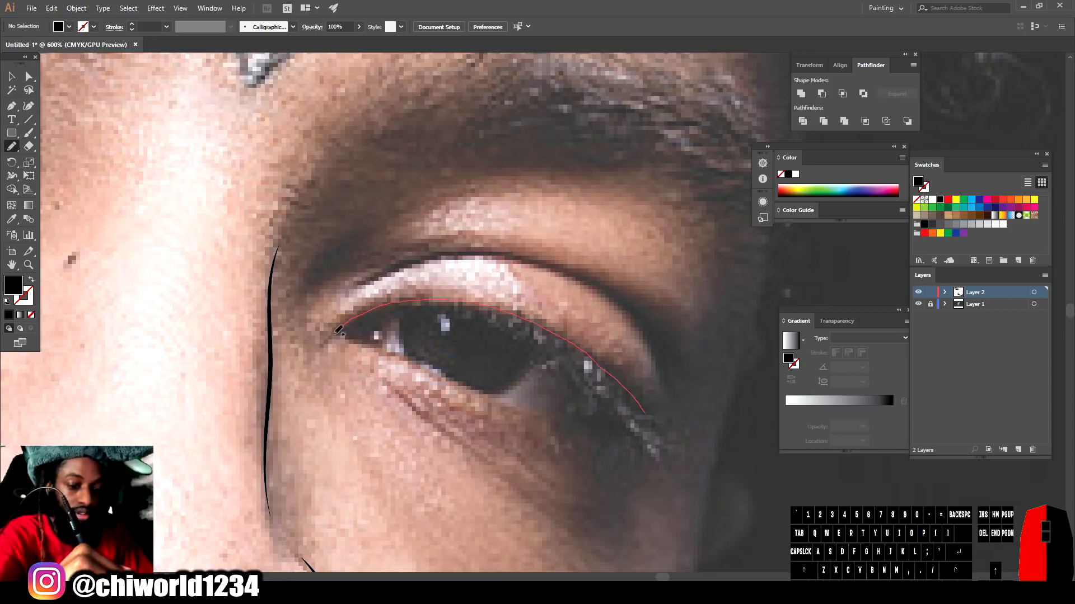
drag(385, 331, 402, 317)
drag(576, 390, 667, 460)
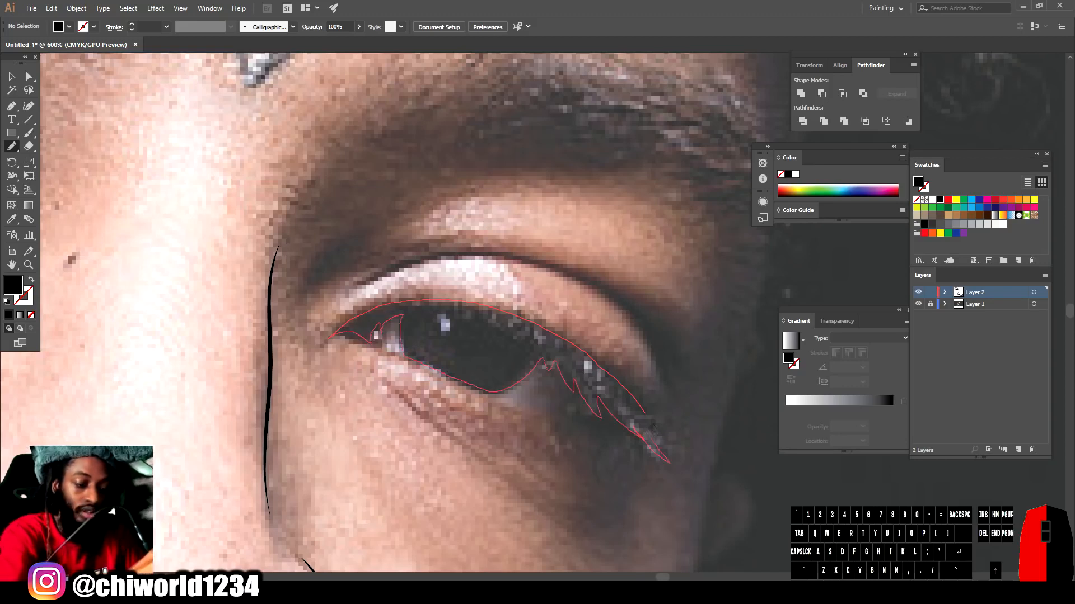
- Paint the right eye's lower lid line with the Paintbrush and add extra lashes beneath the upper lid
click(28, 132)
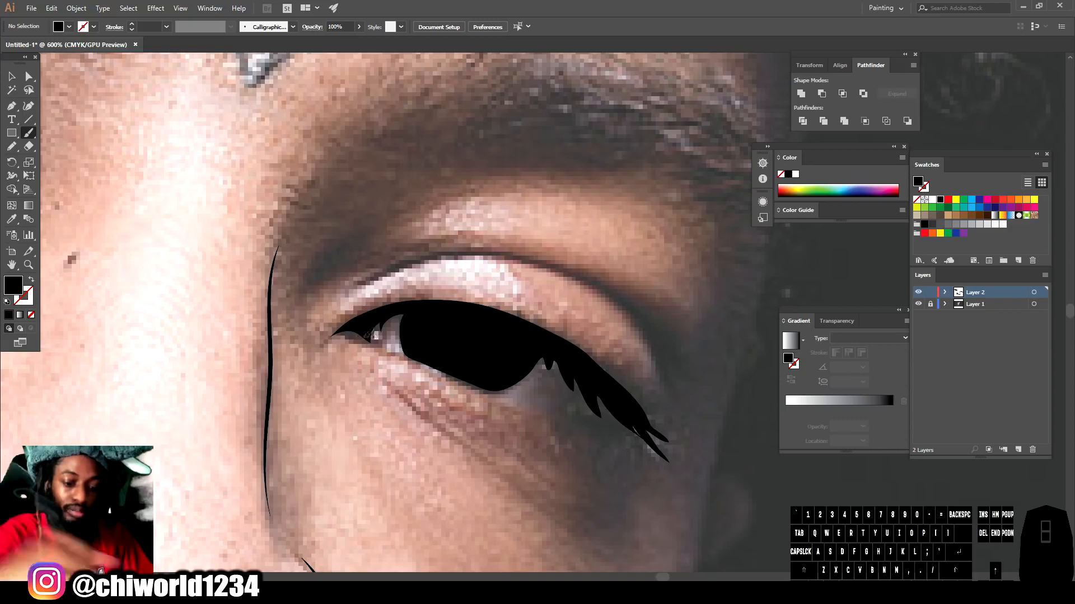
mouse_move(330, 336)
mouse_down()
mouse_move(499, 394)
mouse_move(616, 415)
mouse_up()
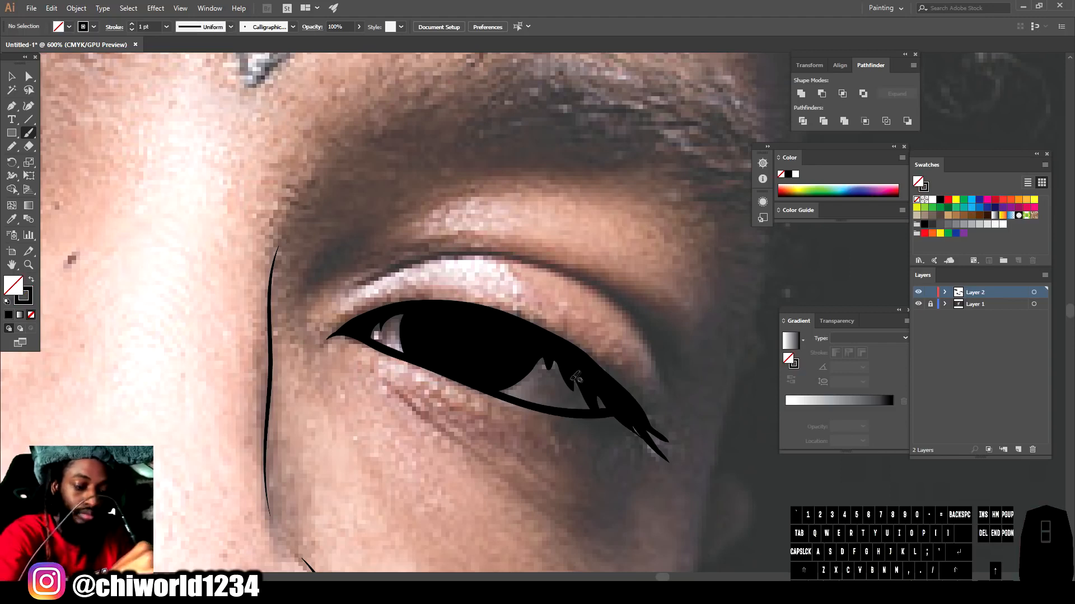
drag(558, 379, 560, 344)
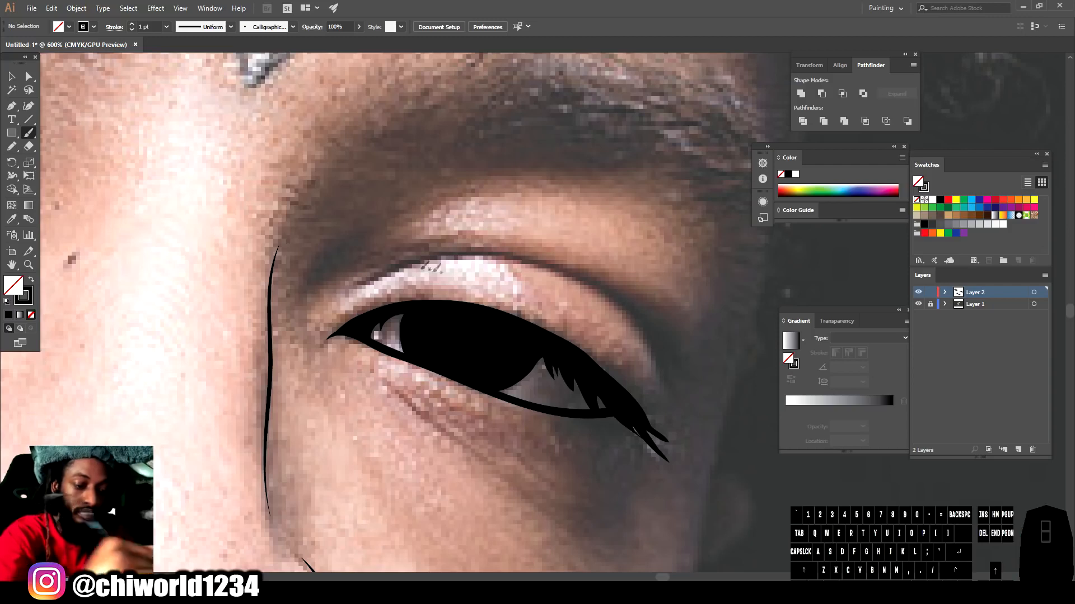
- Trace the right eye's upper eyelid crease and the thin diagonal wrinkle lines below the eye with the Paintbrush
mouse_move(348, 295)
mouse_down()
mouse_move(471, 250)
mouse_move(566, 266)
mouse_move(641, 322)
mouse_move(663, 380)
mouse_move(660, 410)
mouse_move(662, 360)
mouse_move(665, 405)
mouse_up()
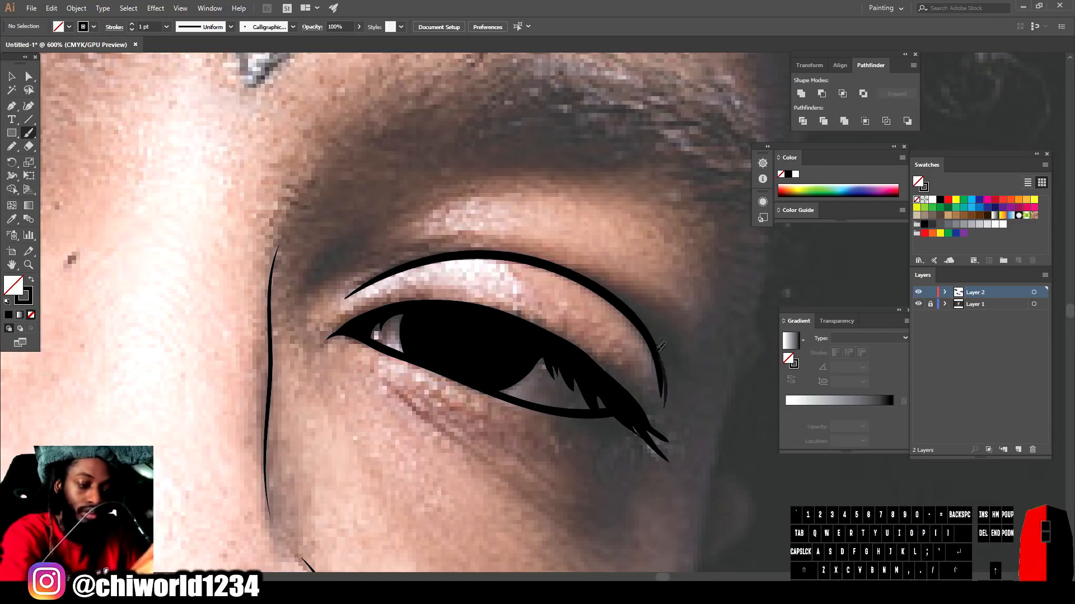
drag(660, 346, 659, 342)
drag(521, 487, 377, 361)
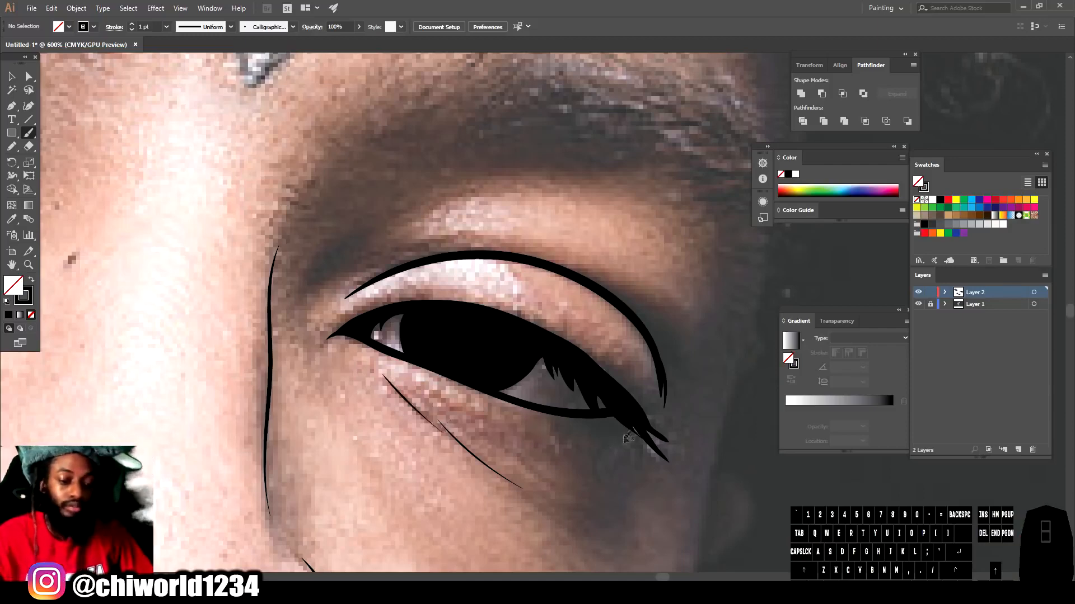
- Hide the photo on Layer 1 to examine the eye and nose line art alone, and show the photo again
key(ctrl+minus)
key(ctrl+minus)
key(ctrl+minus)
key(ctrl+minus)
scroll(572, 450, left, 4)
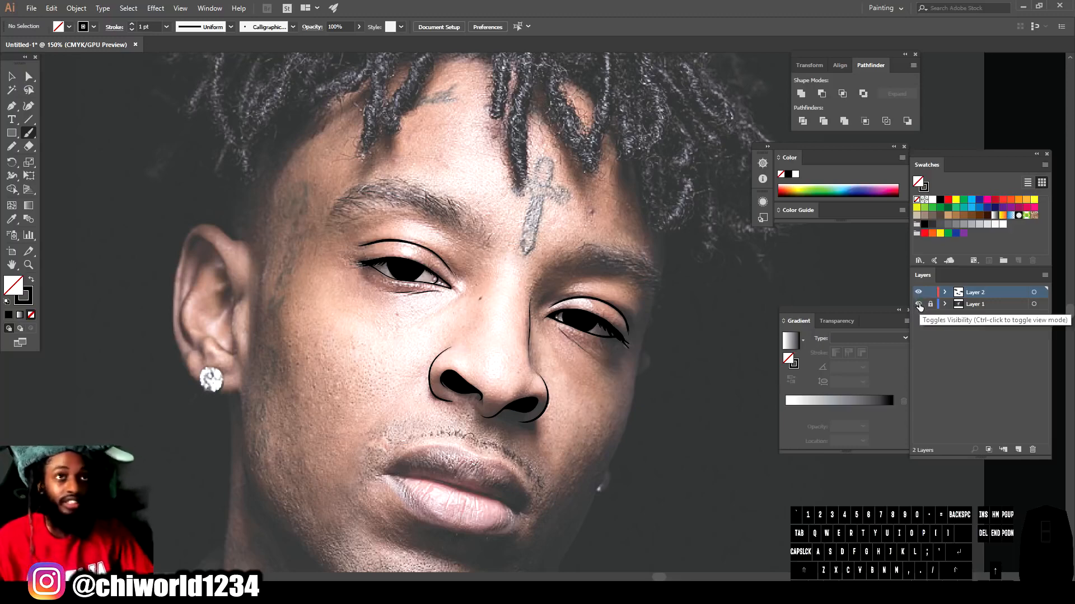
click(919, 304)
key(ctrl+0)
key(ctrl+1)
key(ctrl+plus)
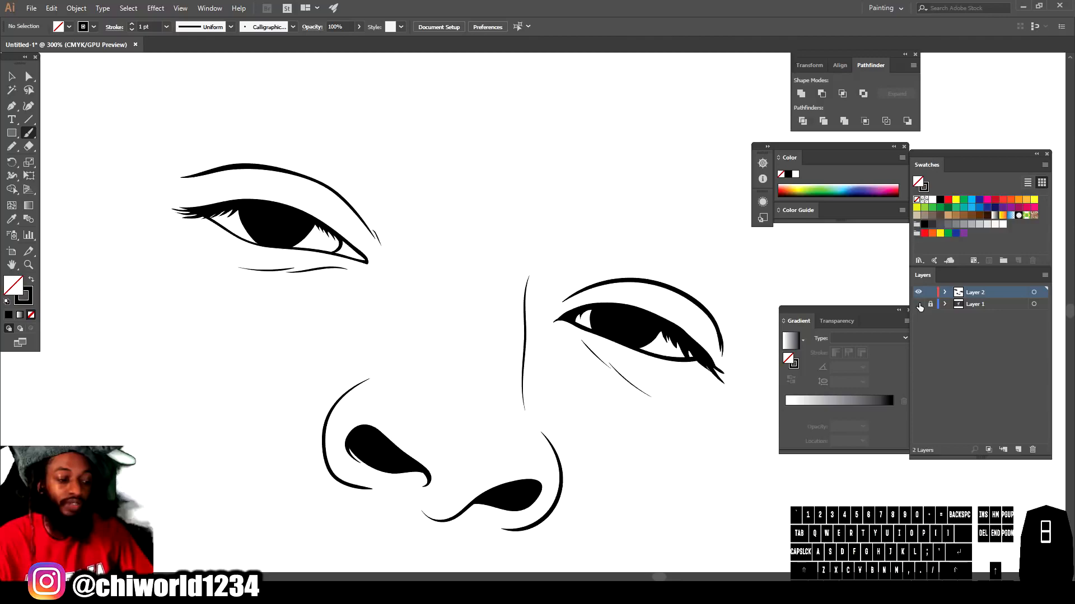
click(918, 303)
- Set the Paintbrush stroke weight to 0.5 pt for finer lines around the left eyebrow
scroll(709, 345, up, 2)
key(ctrl+plus)
scroll(616, 350, left, 5)
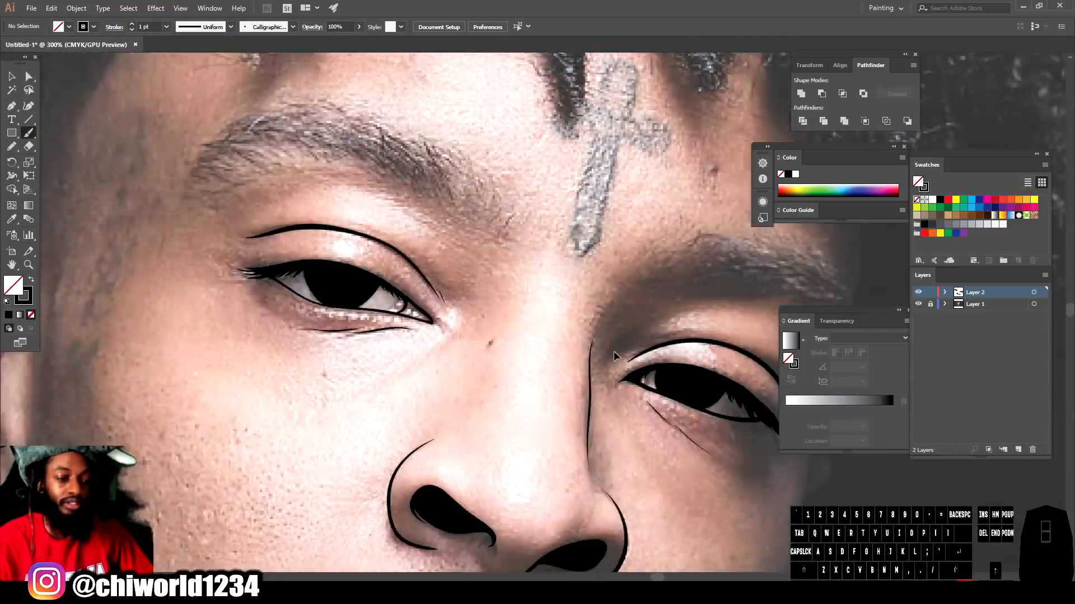
scroll(616, 349, up, 3)
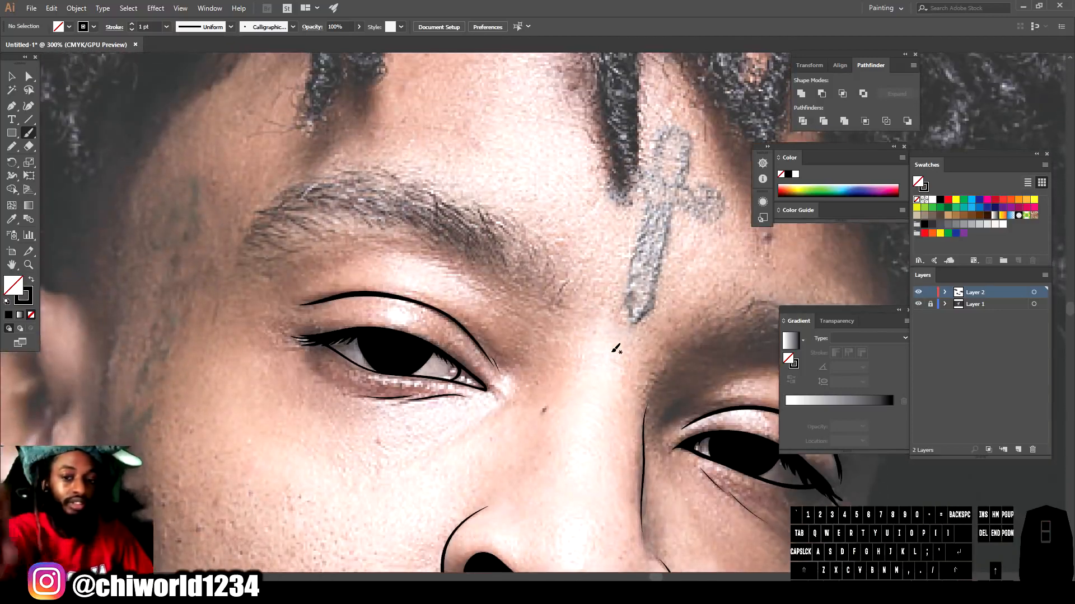
click(165, 27)
click(177, 51)
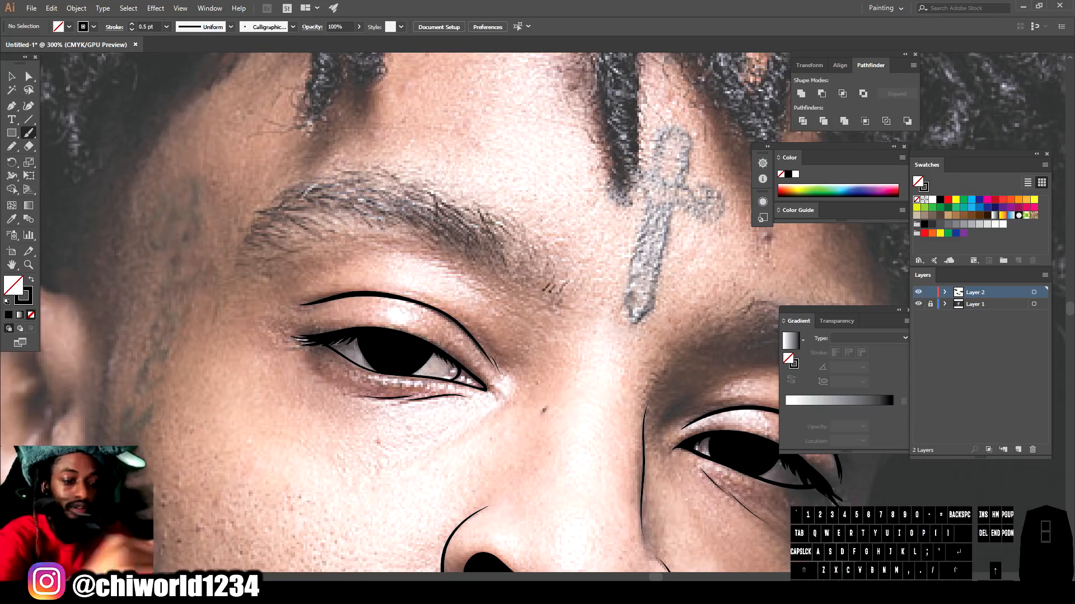
- Paint the left eyebrow's lower row of fine hairs with the Paintbrush, from the inner end to the outer tip
mouse_move(567, 280)
mouse_down()
mouse_move(561, 304)
mouse_move(568, 272)
mouse_move(551, 292)
mouse_move(554, 251)
mouse_move(548, 288)
mouse_move(550, 249)
mouse_move(540, 278)
mouse_move(526, 237)
mouse_up()
mouse_move(533, 282)
mouse_down()
mouse_move(519, 226)
mouse_move(523, 278)
mouse_move(503, 215)
mouse_move(523, 283)
mouse_move(506, 225)
mouse_move(520, 275)
mouse_move(484, 227)
mouse_up()
mouse_move(492, 264)
mouse_down()
mouse_move(477, 239)
mouse_move(495, 269)
mouse_up()
mouse_move(462, 234)
mouse_down()
mouse_move(465, 204)
mouse_move(458, 235)
mouse_move(474, 261)
mouse_up()
drag(443, 231, 468, 259)
mouse_move(432, 224)
mouse_down()
mouse_move(457, 255)
mouse_move(443, 249)
mouse_up()
drag(424, 219, 432, 240)
mouse_move(404, 224)
mouse_down()
mouse_move(425, 247)
mouse_move(412, 232)
mouse_up()
mouse_move(361, 206)
mouse_down()
mouse_move(406, 229)
mouse_move(383, 225)
mouse_up()
drag(348, 204, 375, 226)
drag(327, 201, 350, 219)
mouse_move(309, 194)
mouse_down()
mouse_move(348, 218)
mouse_move(333, 220)
mouse_up()
mouse_move(278, 204)
mouse_down()
mouse_move(339, 224)
mouse_move(322, 235)
mouse_up()
mouse_move(302, 236)
mouse_down()
mouse_move(230, 278)
mouse_move(261, 233)
mouse_up()
drag(247, 254, 274, 237)
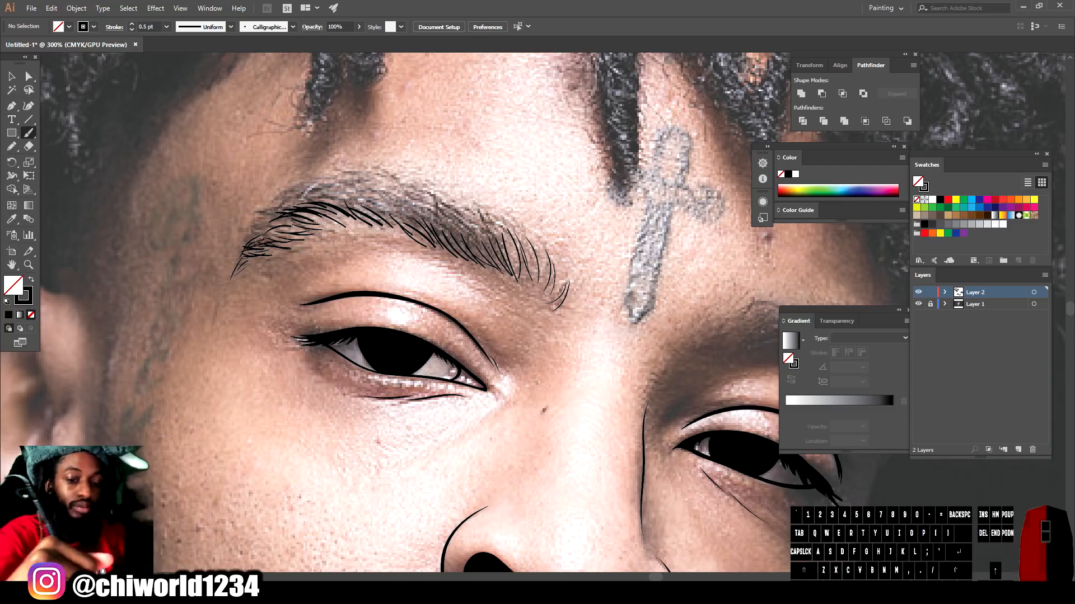
- Fill the left eyebrow's outer end, upper edge and body with dense overlapping Paintbrush hairs
drag(248, 243, 289, 211)
mouse_move(258, 216)
mouse_down()
mouse_move(322, 202)
mouse_move(309, 189)
mouse_move(338, 197)
mouse_move(277, 207)
mouse_up()
drag(299, 186, 278, 197)
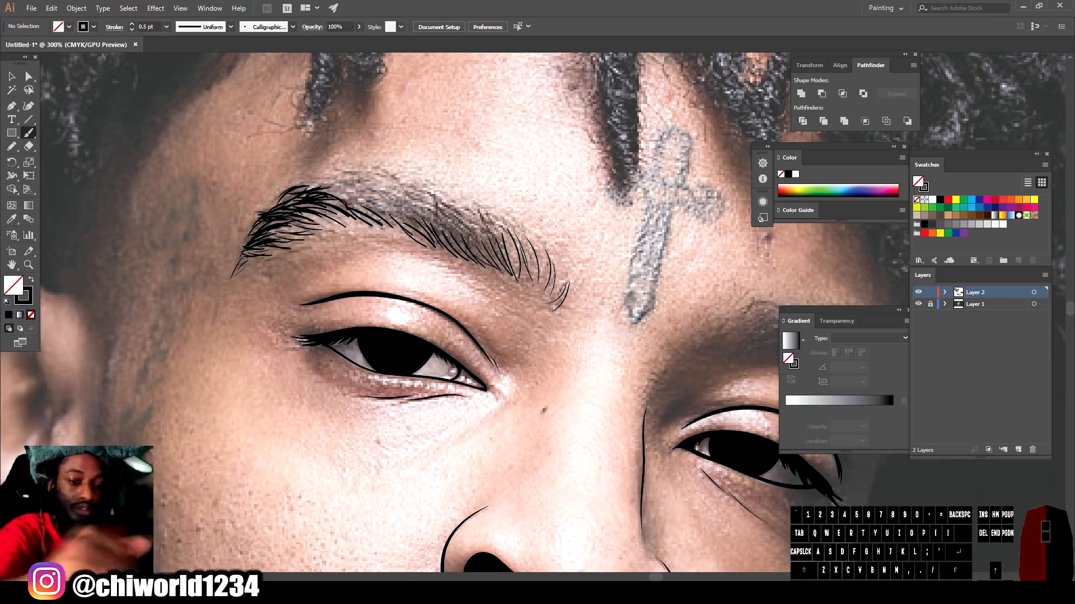
drag(475, 208, 512, 252)
drag(452, 204, 490, 258)
drag(426, 203, 469, 249)
drag(386, 196, 439, 233)
drag(348, 192, 386, 224)
drag(401, 192, 453, 241)
drag(369, 174, 424, 199)
mouse_move(328, 178)
mouse_down()
mouse_move(386, 196)
mouse_move(466, 244)
mouse_up()
mouse_move(440, 200)
mouse_down()
mouse_move(486, 252)
mouse_move(516, 266)
mouse_up()
drag(377, 191, 423, 219)
drag(340, 184, 397, 207)
drag(399, 193, 510, 255)
drag(338, 184, 279, 207)
drag(312, 221, 268, 235)
drag(372, 214, 439, 242)
drag(514, 233, 527, 279)
drag(418, 184, 456, 205)
- Paint the right eyebrow with overlapping fine Paintbrush hairs, following its shape in the photo
scroll(398, 312, down, 2)
scroll(615, 413, up, 2)
drag(663, 288, 678, 313)
drag(598, 254, 655, 267)
drag(525, 247, 577, 208)
drag(655, 227, 682, 294)
drag(618, 221, 666, 261)
mouse_move(599, 213)
mouse_down()
mouse_move(650, 238)
mouse_move(678, 291)
mouse_up()
mouse_move(579, 244)
mouse_down()
mouse_move(663, 268)
mouse_move(607, 219)
mouse_up()
mouse_move(521, 241)
mouse_down()
mouse_move(571, 212)
mouse_move(538, 201)
mouse_up()
drag(638, 244, 678, 294)
drag(593, 232, 669, 256)
mouse_move(562, 217)
mouse_down()
mouse_move(621, 237)
mouse_move(600, 240)
mouse_up()
drag(592, 242, 622, 248)
drag(674, 281, 681, 305)
drag(664, 250, 684, 302)
drag(531, 218, 595, 206)
- Trace the line curving from the nose bridge up beneath the right eyebrow with the Paintbrush
key(ctrl+equal)
drag(410, 340, 494, 260)
drag(469, 264, 532, 243)
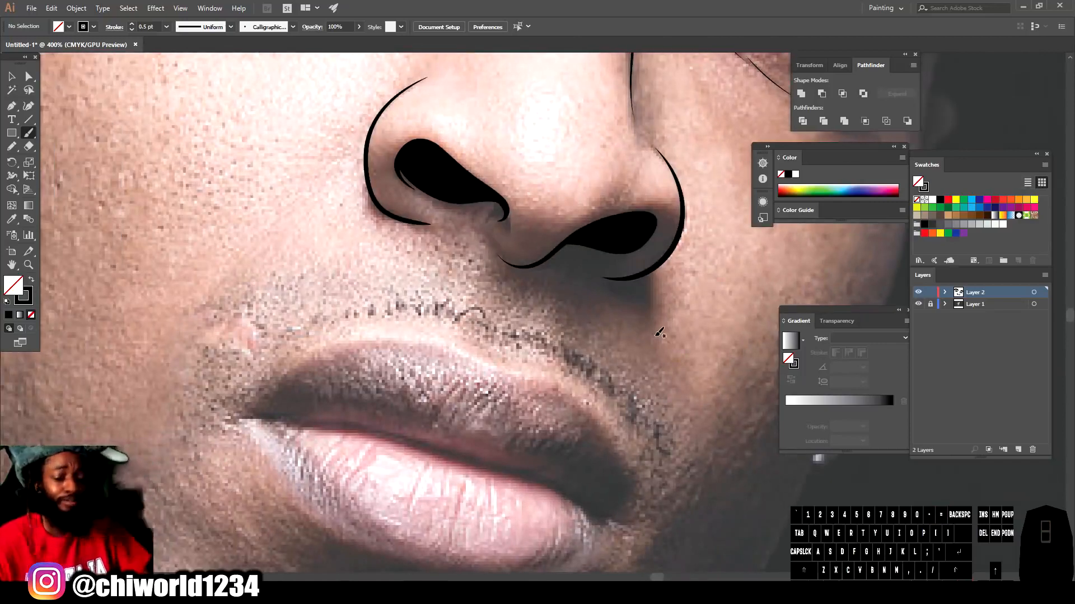
- Paint the line between the upper and lower lip from one mouth corner to the other, thickening its middle
scroll(638, 347, down, 3)
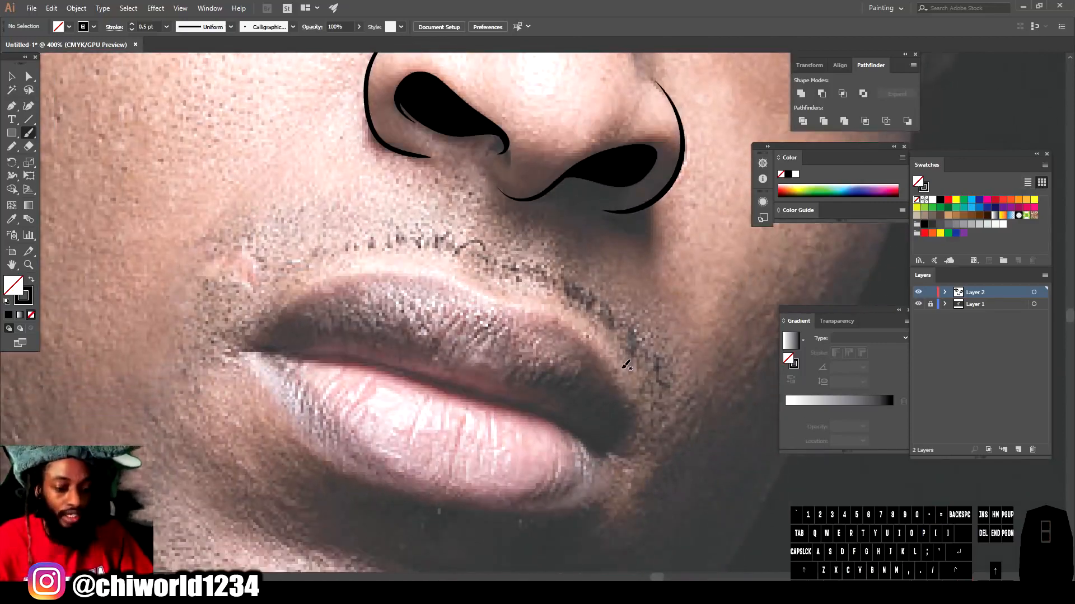
key(ctrl+equal)
scroll(625, 365, down, 2)
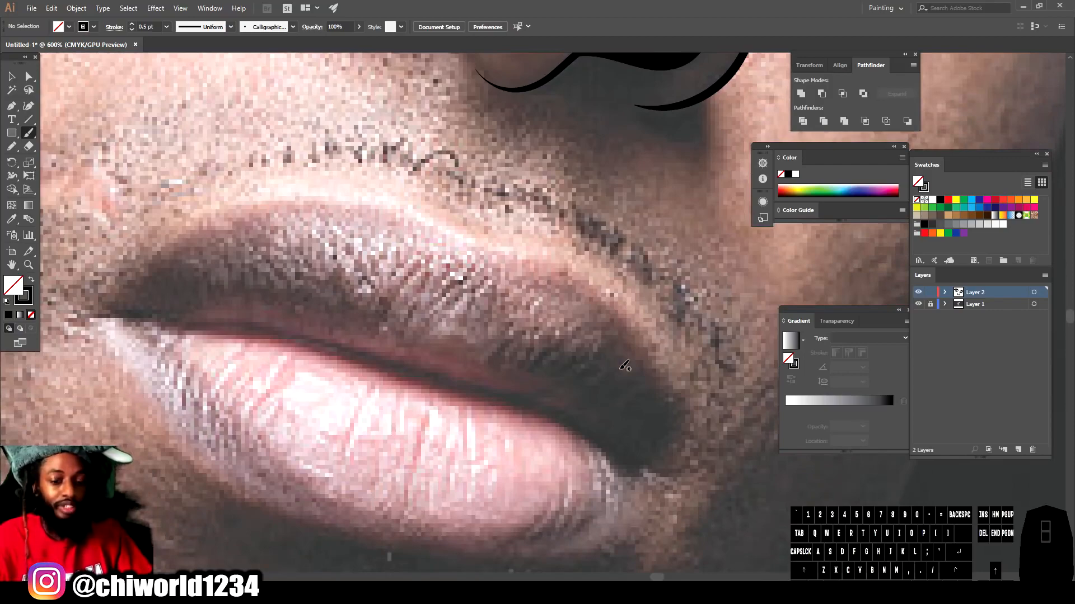
scroll(618, 367, up, 1)
scroll(618, 368, left, 3)
key(ctrl+equal)
key(ctrl+minus)
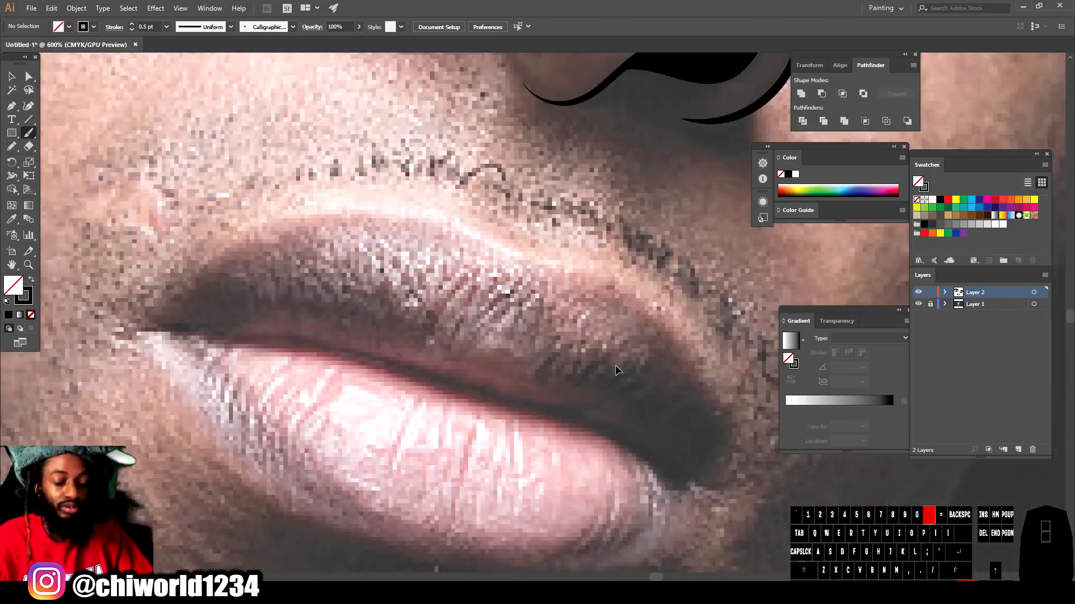
key(ctrl+equal)
scroll(608, 358, left, 2)
key(ctrl+minus)
scroll(608, 357, down, 5)
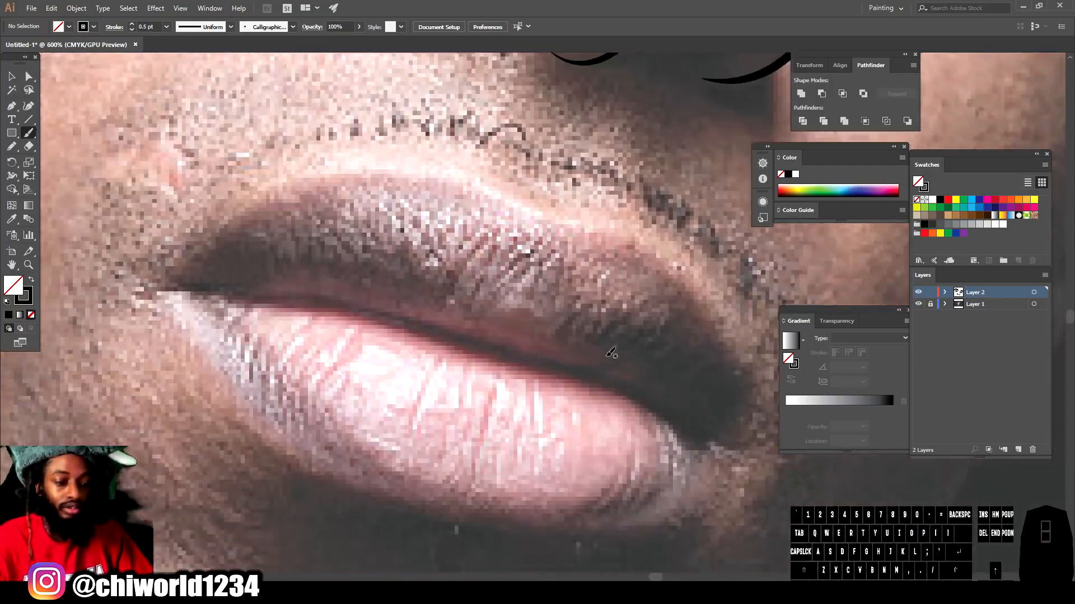
scroll(607, 359, right, 1)
key(ctrl+equal)
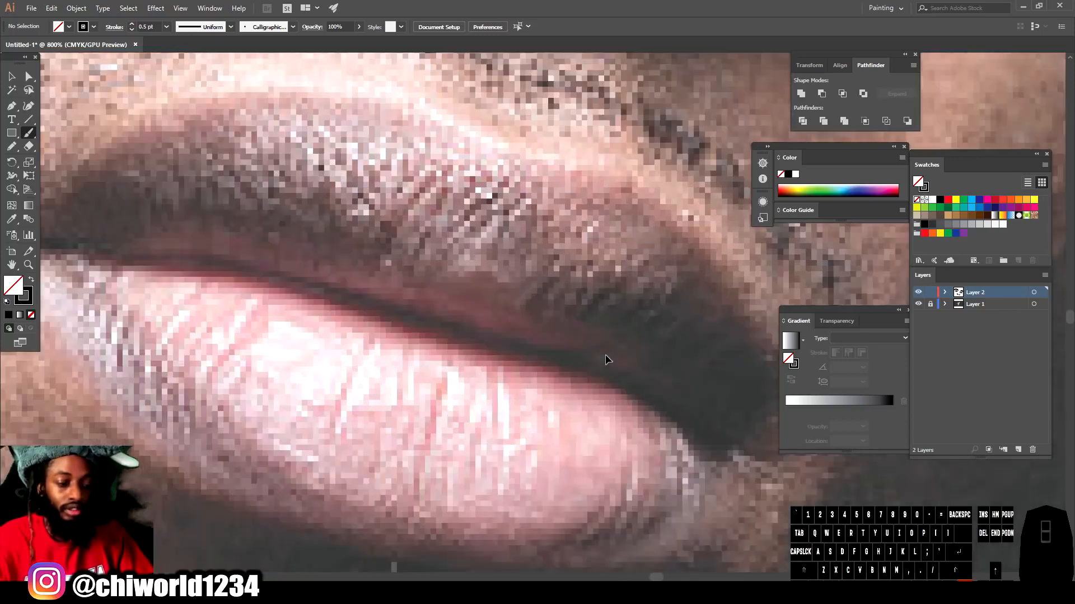
scroll(605, 355, left, 2)
key(ctrl+minus)
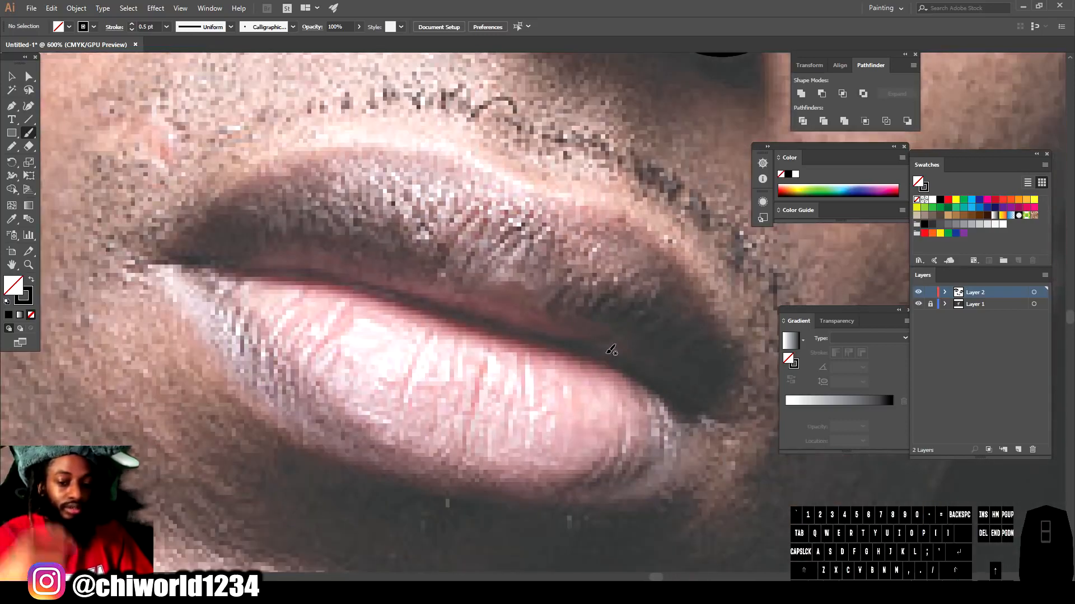
mouse_move(141, 258)
mouse_down()
mouse_move(367, 280)
mouse_move(532, 329)
mouse_move(616, 337)
mouse_up()
drag(551, 334, 644, 374)
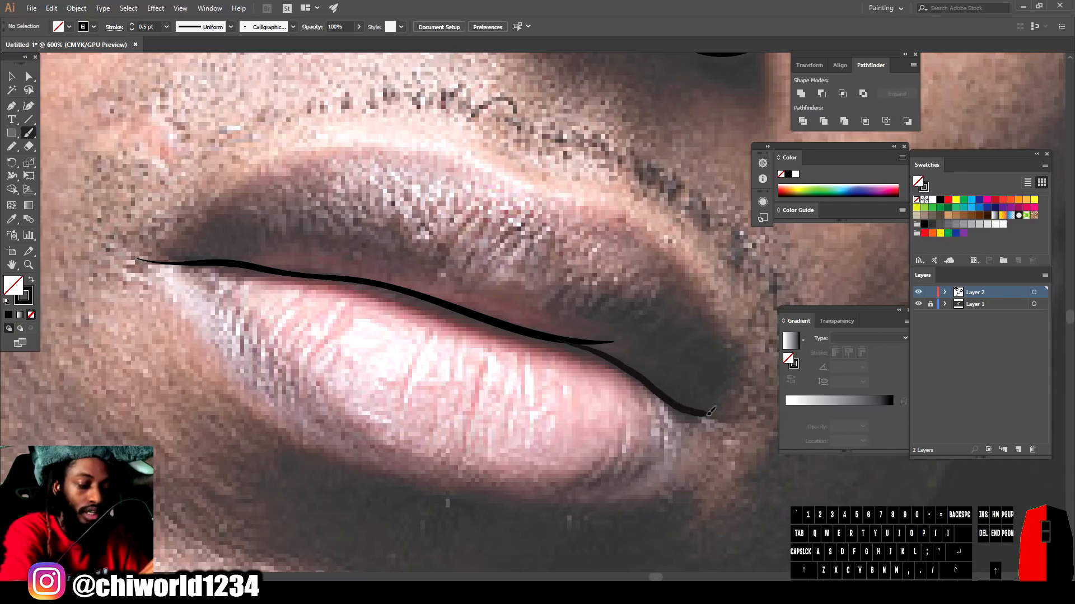
drag(706, 412, 728, 415)
drag(312, 272, 610, 350)
- Outline the upper lip's top edge and the lower lip's bottom edge, joining them at both mouth corners
mouse_move(134, 259)
mouse_down()
mouse_move(159, 253)
mouse_move(725, 415)
mouse_up()
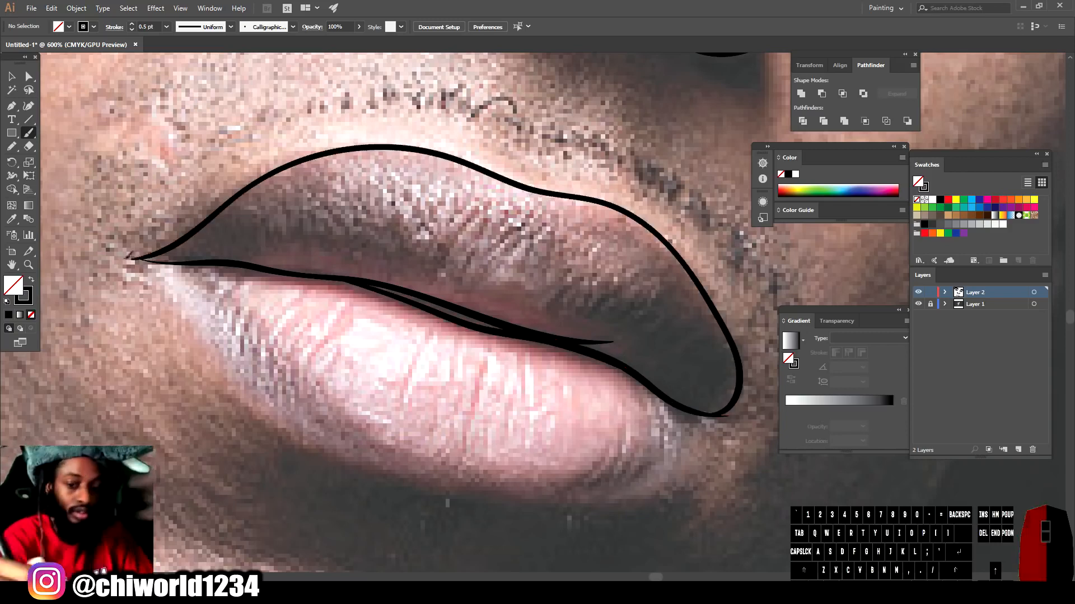
drag(140, 257, 139, 255)
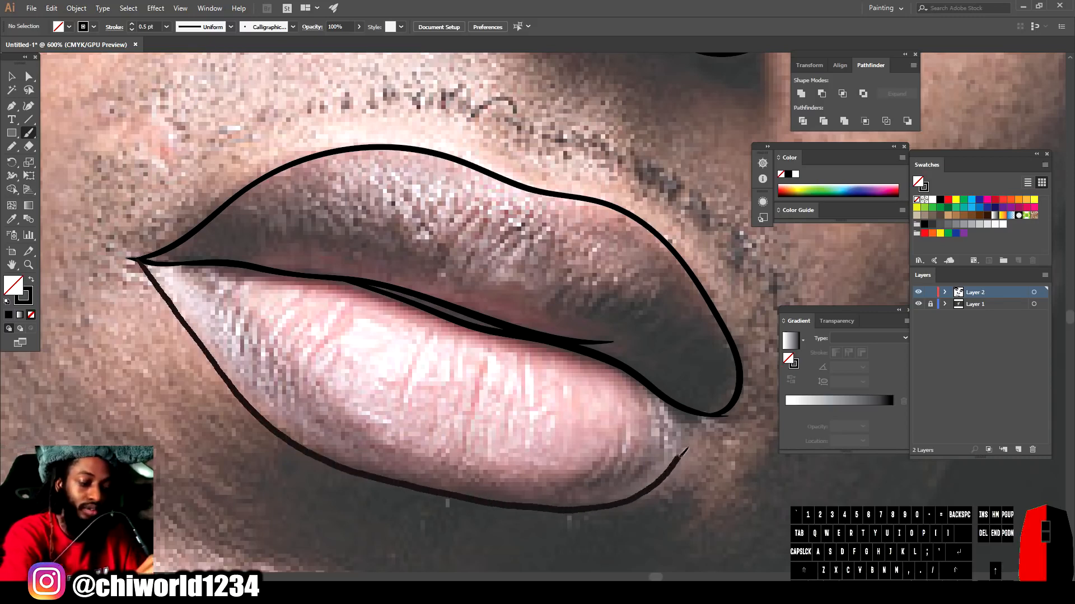
drag(714, 417, 717, 415)
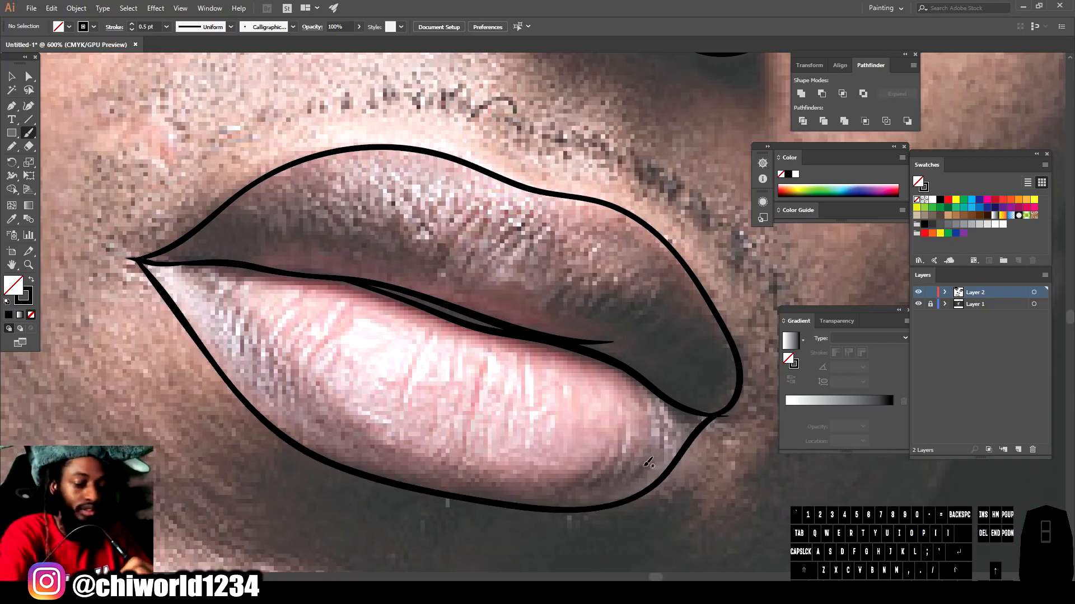
- Add thin contour lines inside the lower lip near its bottom edge and its left corner
drag(640, 470, 602, 492)
drag(509, 504, 507, 504)
drag(586, 491, 556, 501)
drag(177, 268, 229, 315)
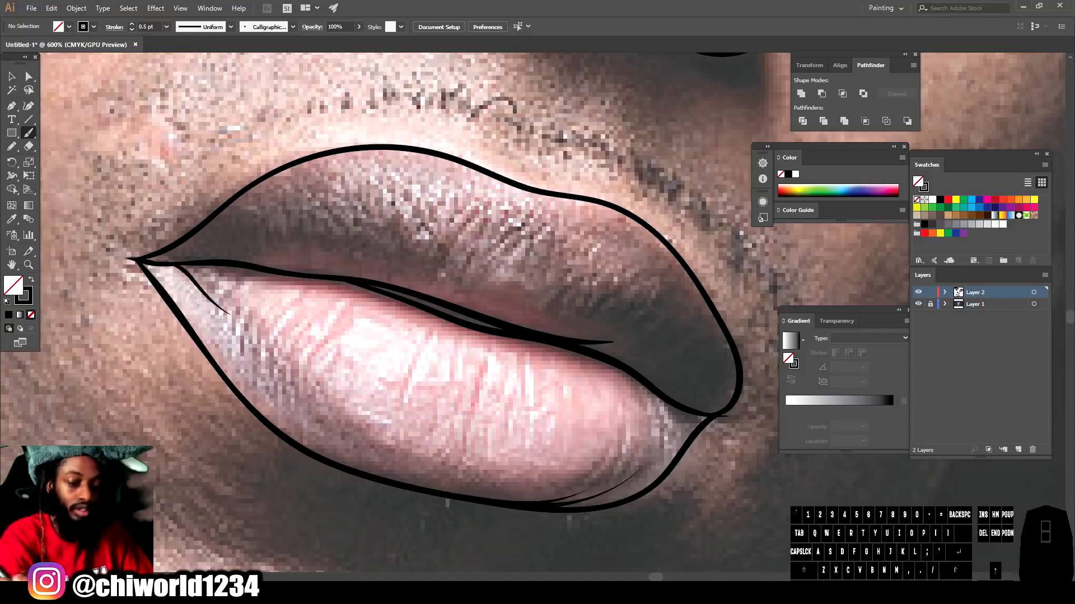
- Hide the photo on Layer 1 to examine the facial line art alone, and show the photo again
key(ctrl+minus)
key(ctrl+minus)
key(ctrl+minus)
click(918, 304)
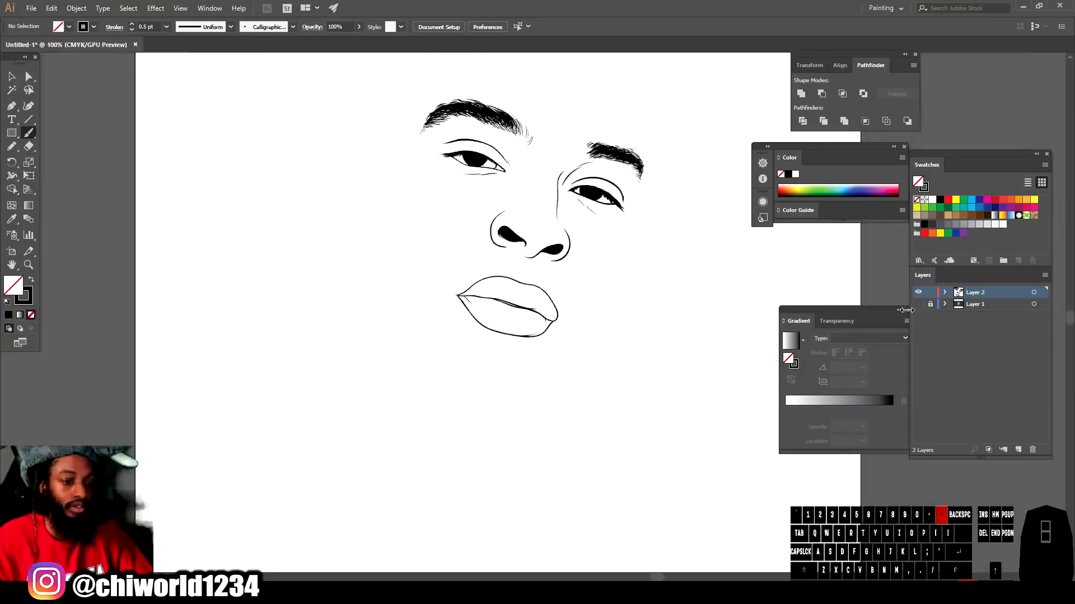
click(918, 304)
- Set the Paintbrush stroke weight to 1 pt and trace the jaw and cheek contours on both sides of the face
key(ctrl+minus)
drag(768, 263, 731, 324)
key(ctrl+equal)
click(166, 27)
click(177, 77)
drag(188, 445, 244, 509)
drag(142, 333, 144, 257)
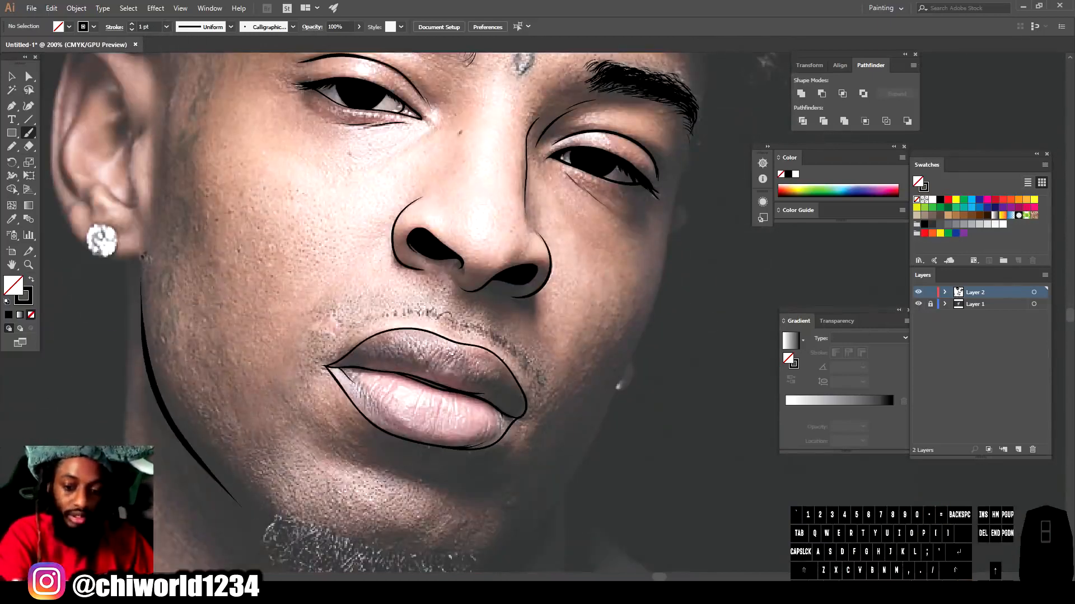
scroll(483, 520, down, 2)
drag(520, 503, 493, 524)
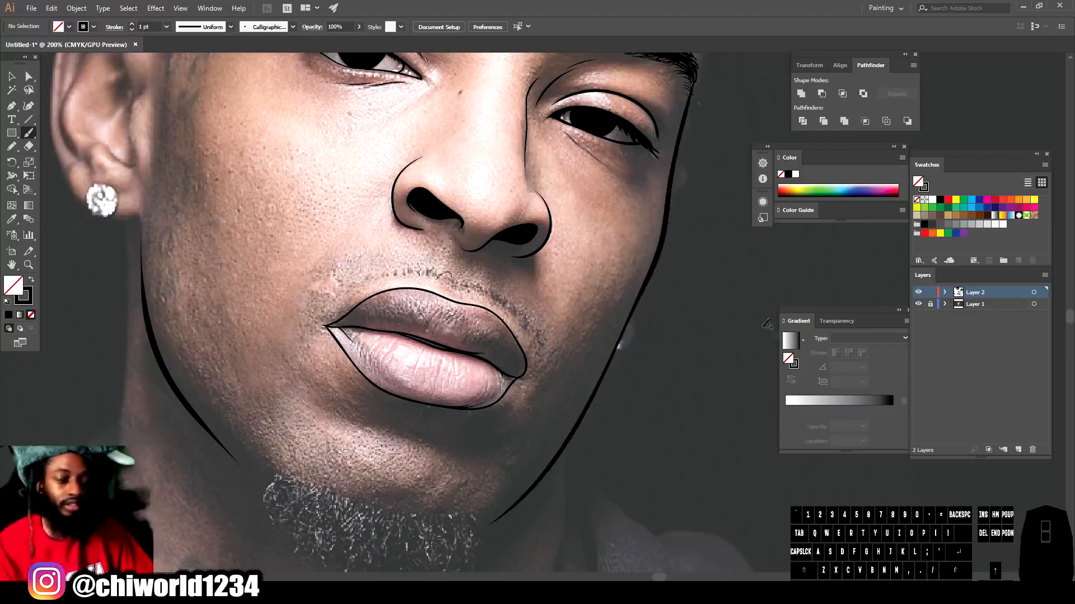
- Outline the left ear, its round earring and the inner rim with the Paintbrush
key(ctrl+minus)
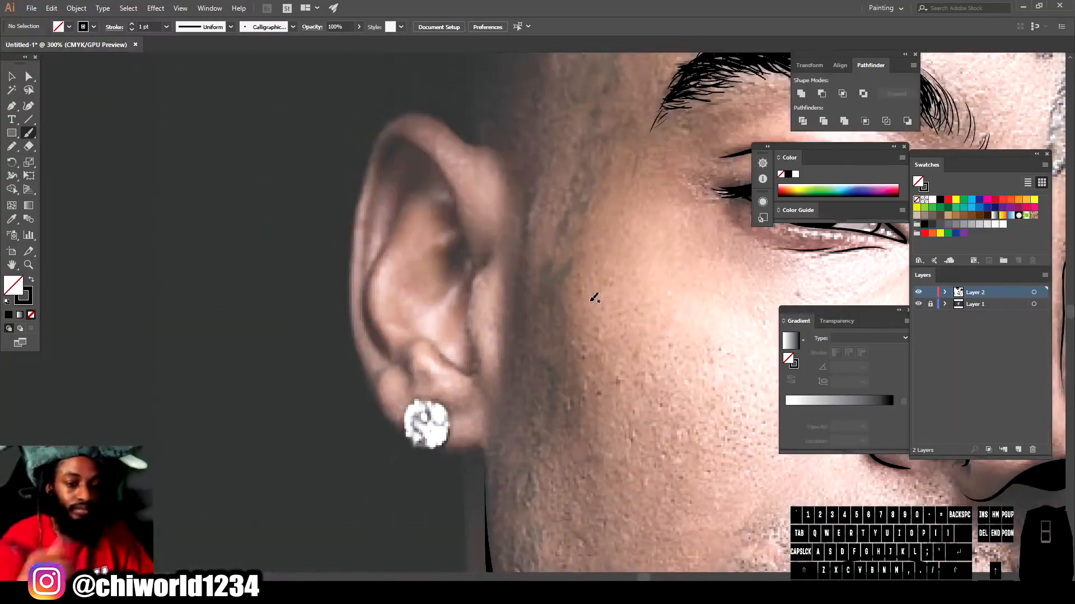
mouse_move(415, 447)
mouse_down()
mouse_move(474, 451)
mouse_move(483, 439)
mouse_move(408, 445)
mouse_move(378, 412)
mouse_move(411, 111)
mouse_move(487, 148)
mouse_up()
mouse_move(483, 404)
mouse_down()
mouse_move(473, 304)
mouse_move(489, 284)
mouse_up()
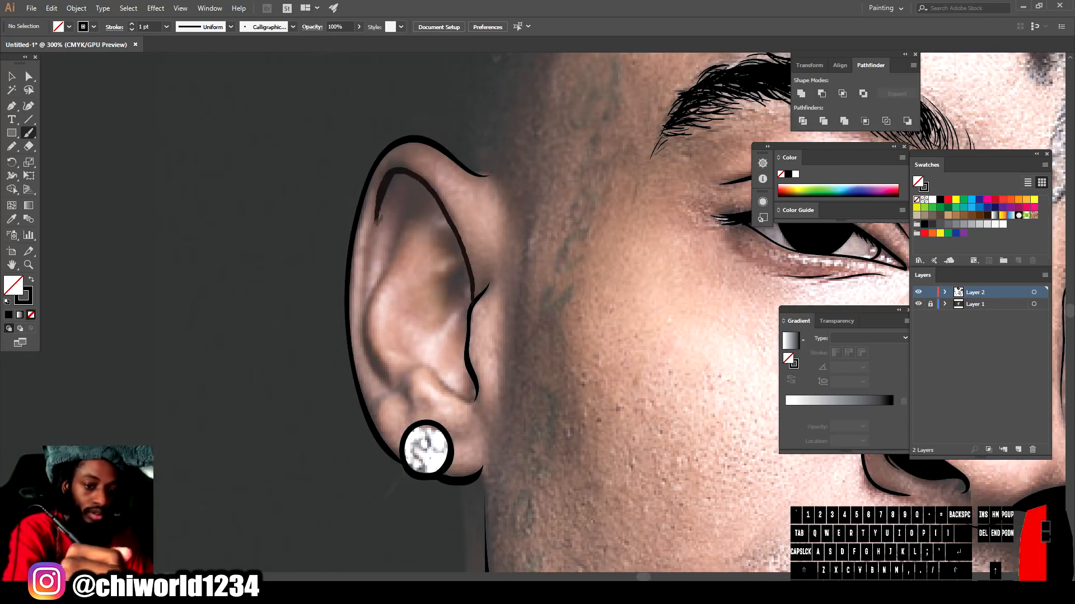
- Paint the inner fold lines of the left ear and the short lines around the earlobe
drag(379, 213, 367, 290)
drag(388, 389, 363, 323)
drag(410, 207, 421, 195)
mouse_move(422, 267)
mouse_down()
mouse_move(459, 240)
mouse_move(470, 266)
mouse_move(433, 326)
mouse_up()
mouse_move(396, 379)
mouse_down()
mouse_move(421, 359)
mouse_move(471, 398)
mouse_up()
drag(406, 416, 404, 381)
drag(451, 441, 470, 436)
mouse_move(372, 409)
mouse_down()
mouse_move(392, 387)
mouse_move(402, 304)
mouse_up()
drag(406, 305, 467, 263)
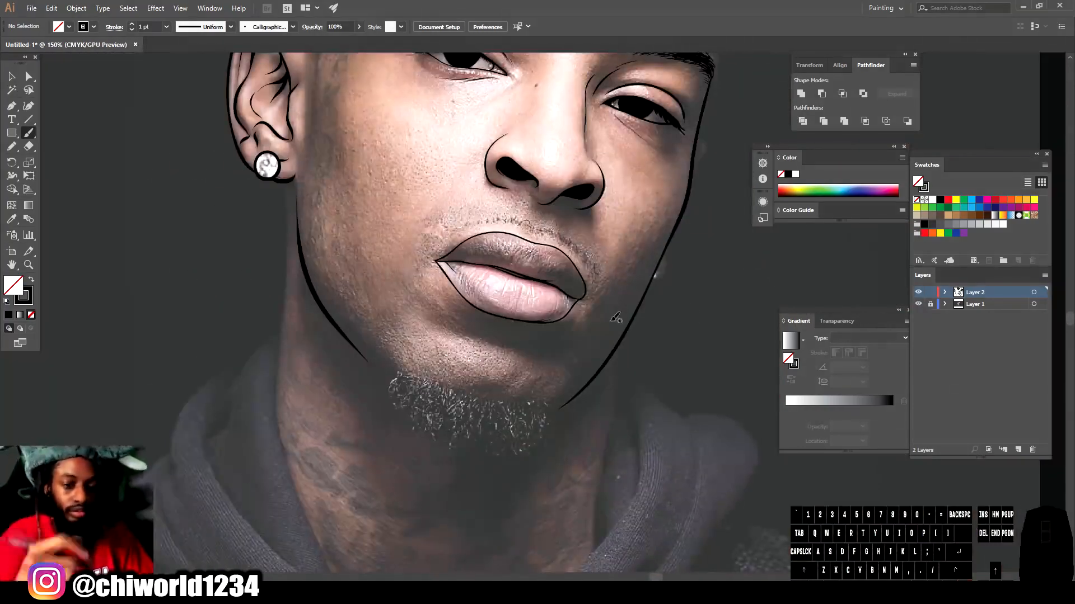
- Paint the left and right neck lines from the ear and jaw down toward the hoodie collar
drag(285, 180, 278, 369)
key(ctrl+minus)
key(ctrl+equal)
key(ctrl+equal)
scroll(609, 471, down, 11)
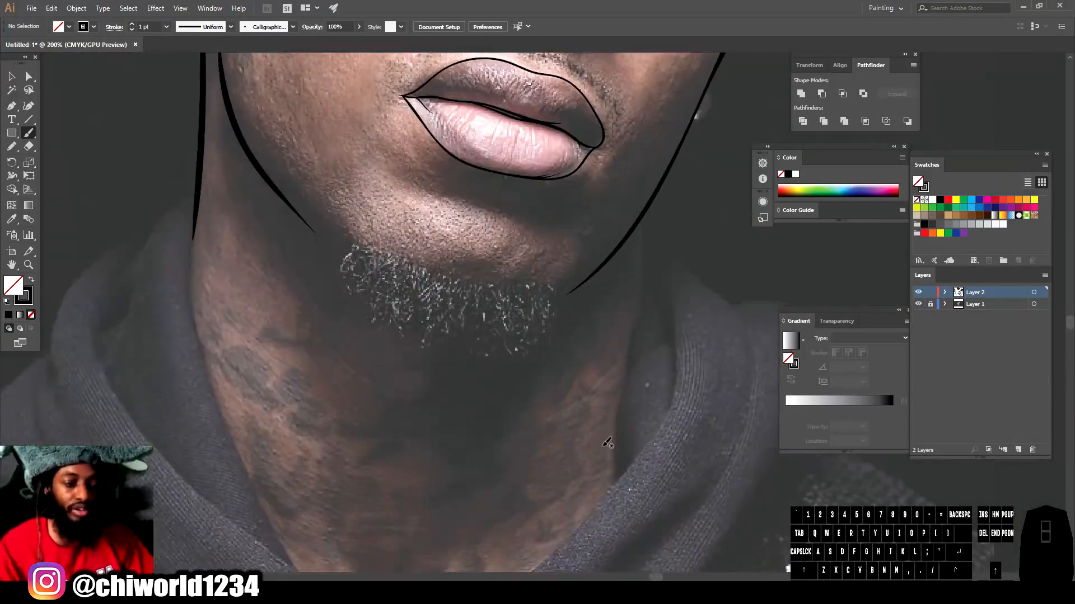
scroll(607, 442, down, 4)
scroll(652, 151, down, 1)
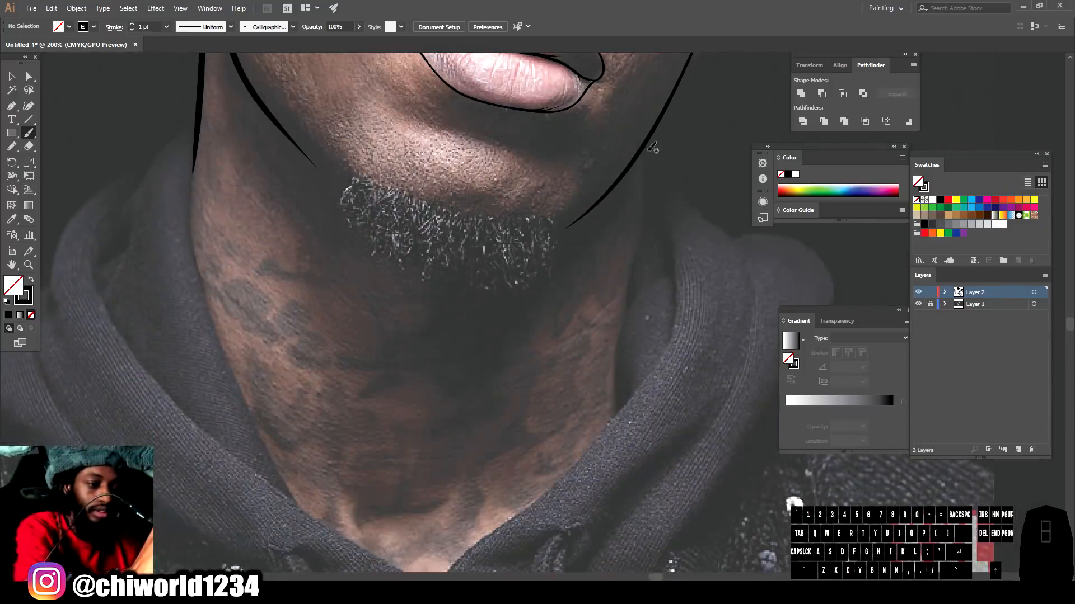
drag(651, 137, 650, 138)
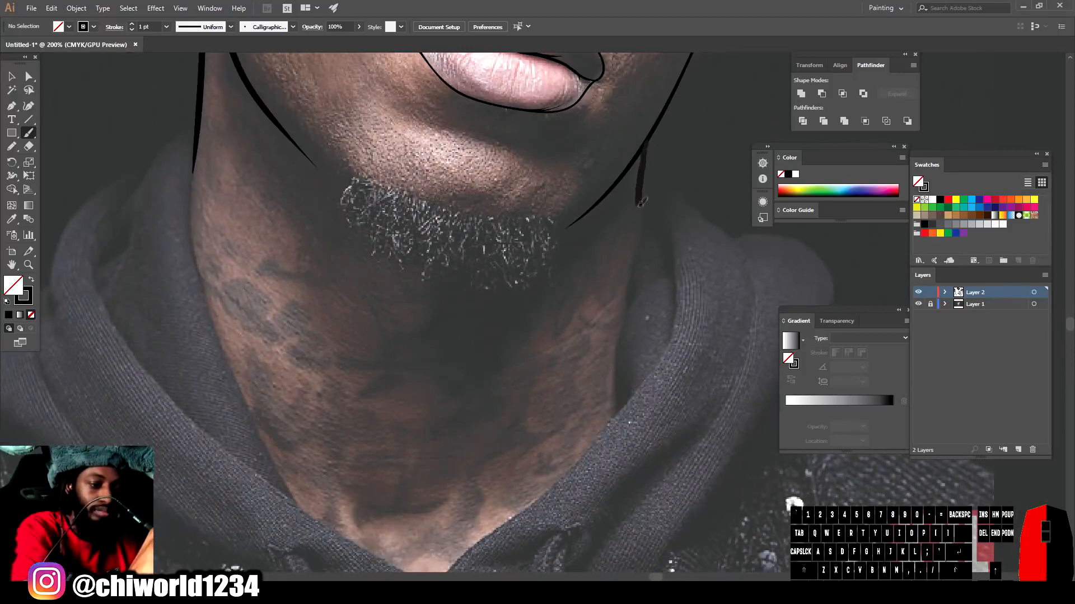
drag(624, 370, 624, 395)
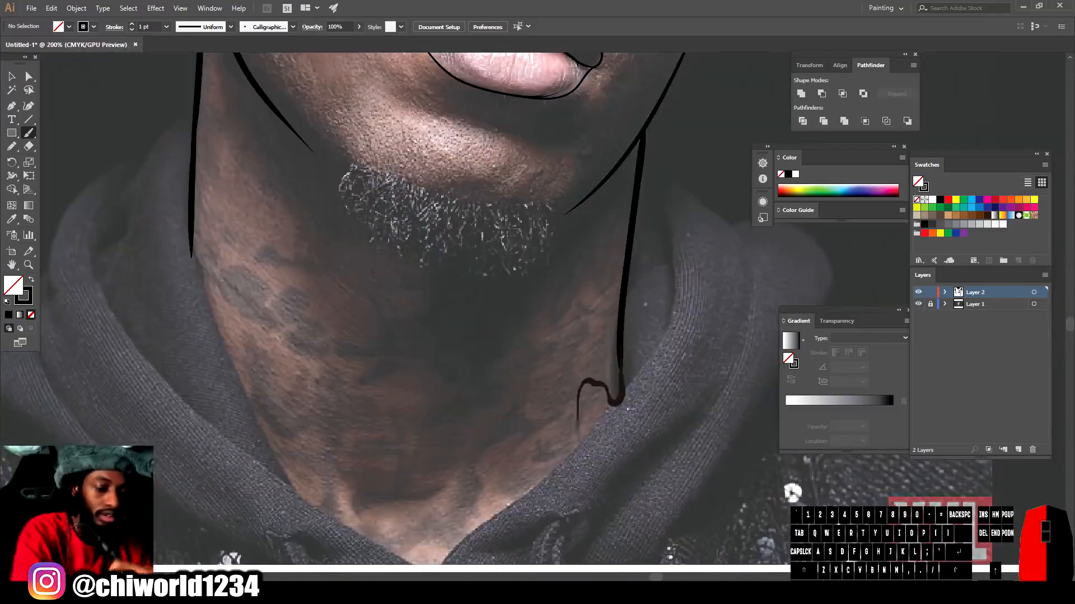
- Draw a wavy dripping edge across the neck between both neck lines, with a second drip line along it
drag(560, 521, 461, 506)
mouse_move(352, 336)
mouse_down()
mouse_move(255, 358)
mouse_move(202, 341)
mouse_up()
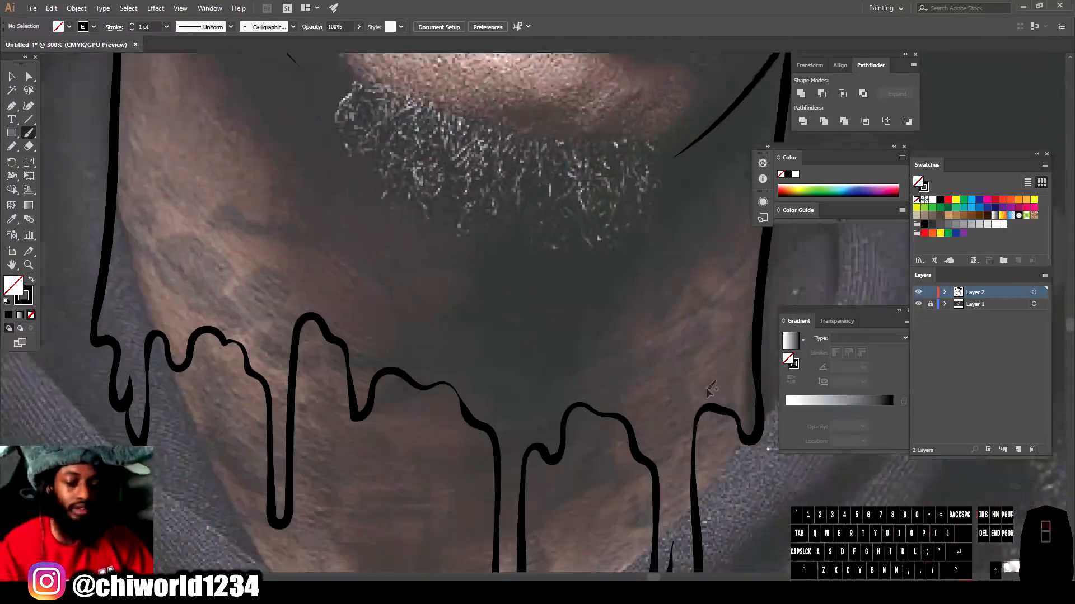
scroll(709, 389, down, 1)
mouse_move(733, 372)
mouse_down()
mouse_move(518, 299)
mouse_move(355, 319)
mouse_move(147, 263)
mouse_up()
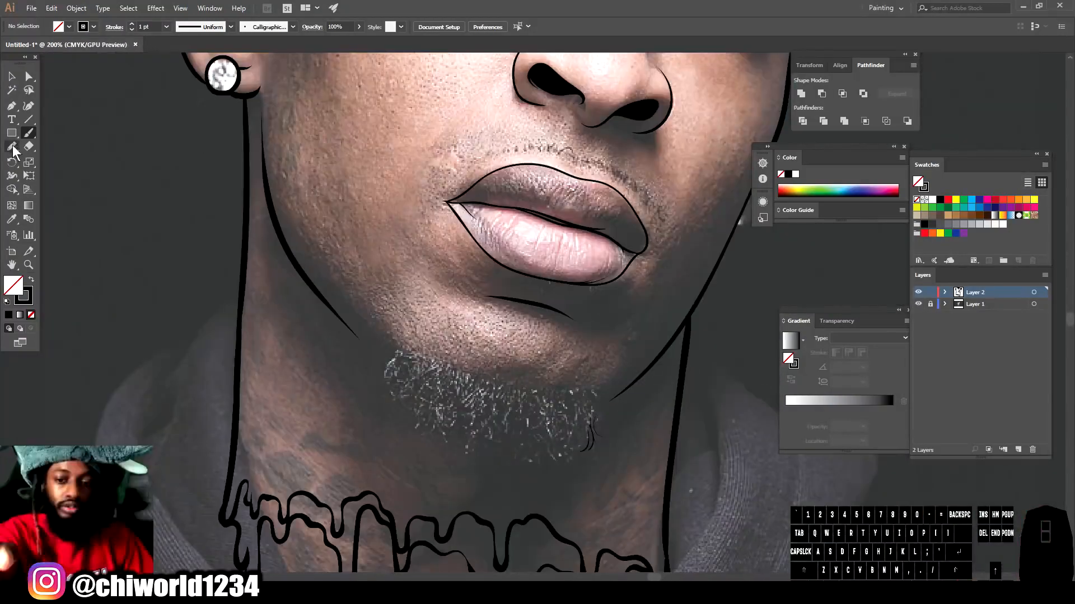
- Trace the chin beard as a jagged closed Pencil shape with black fill and no stroke
click(32, 279)
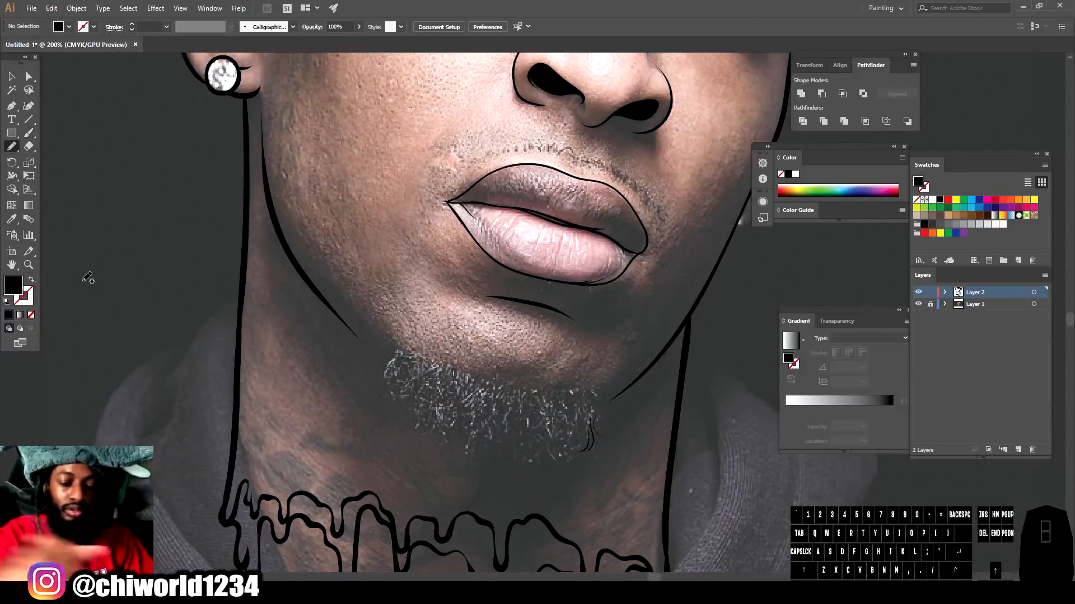
drag(598, 423, 595, 410)
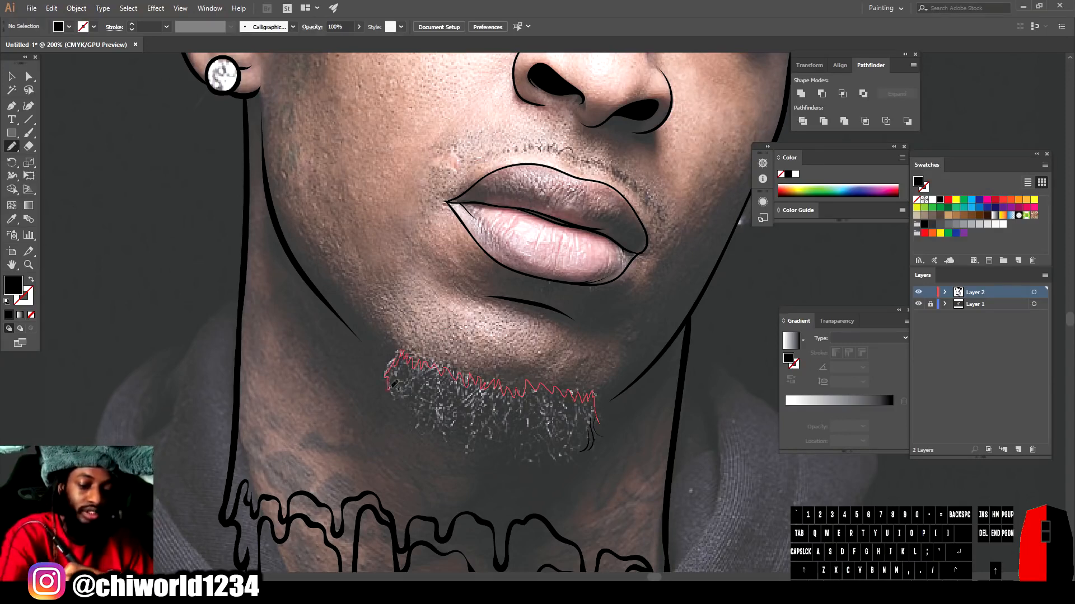
drag(560, 450, 598, 425)
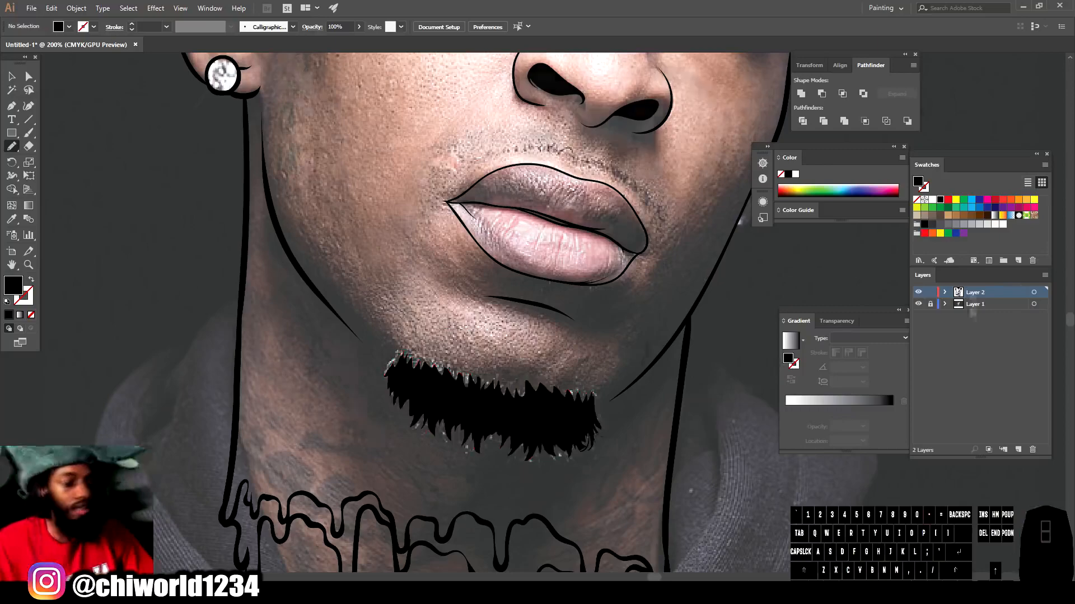
- Paint fine 0.25 pt hairs along the beard's lower edge and left end with the Paintbrush
scroll(582, 437, up, 1)
key(b)
drag(582, 513, 561, 537)
drag(616, 517, 596, 534)
mouse_move(547, 513)
mouse_down()
mouse_move(531, 544)
mouse_move(514, 545)
mouse_up()
drag(502, 504, 482, 533)
drag(466, 497, 443, 530)
mouse_move(428, 493)
mouse_down()
mouse_move(404, 514)
mouse_move(384, 512)
mouse_up()
mouse_move(379, 477)
mouse_down()
mouse_move(353, 499)
mouse_move(327, 486)
mouse_up()
mouse_move(325, 450)
mouse_down()
mouse_move(300, 448)
mouse_move(287, 423)
mouse_up()
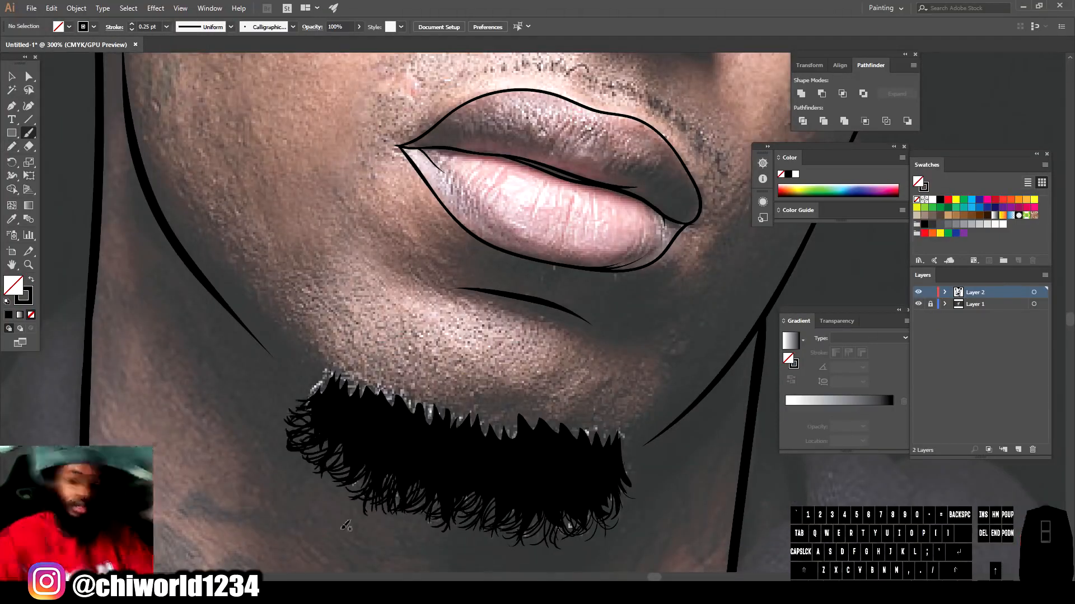
- Hide the photo on Layer 1 to examine the beard with the whole line art, and show it again
key(ctrl+minus)
key(ctrl+minus)
key(ctrl+minus)
key(ctrl+minus)
click(918, 305)
click(918, 305)
- Add fine Paintbrush hairs to the right end of the chin beard
key(ctrl+equal)
key(ctrl+equal)
key(ctrl+equal)
key(ctrl+equal)
scroll(582, 358, down, 2)
drag(618, 432, 643, 437)
drag(619, 398, 618, 358)
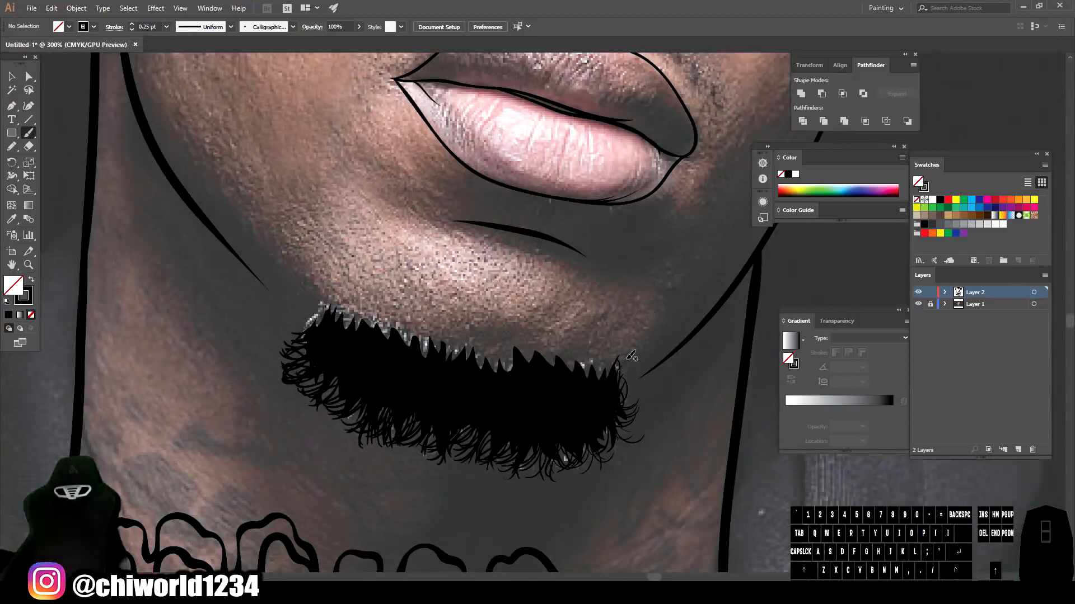
- Thicken the chin beard's lower fringe with more fine Paintbrush hairs from the right end to the left
drag(615, 434, 569, 480)
drag(537, 460, 518, 482)
drag(513, 463, 482, 476)
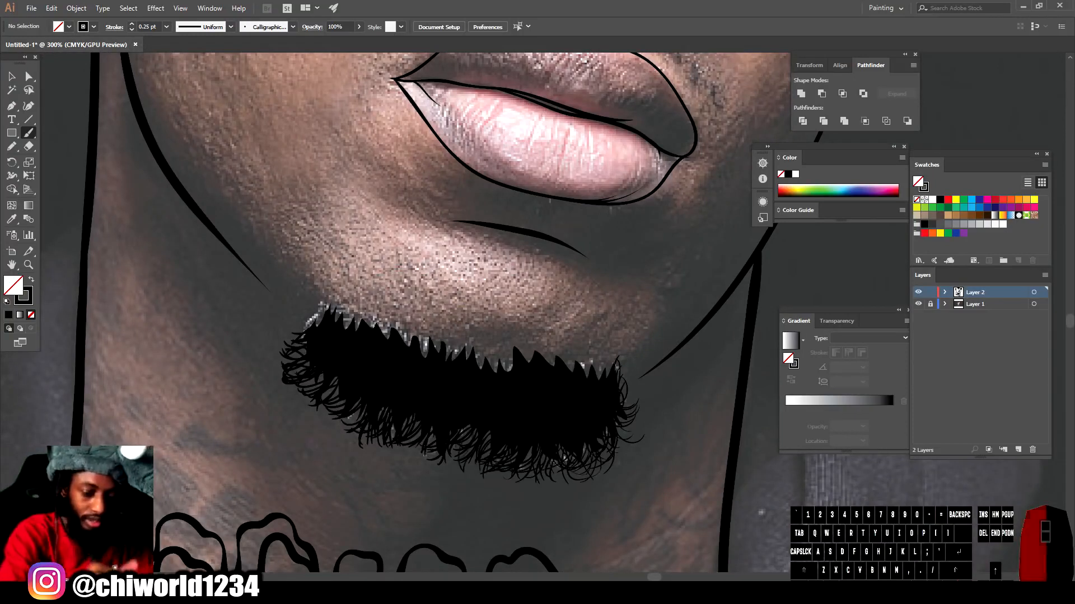
drag(362, 407, 338, 429)
drag(339, 400, 317, 419)
drag(316, 392, 301, 413)
drag(301, 383, 296, 404)
drag(585, 446, 576, 467)
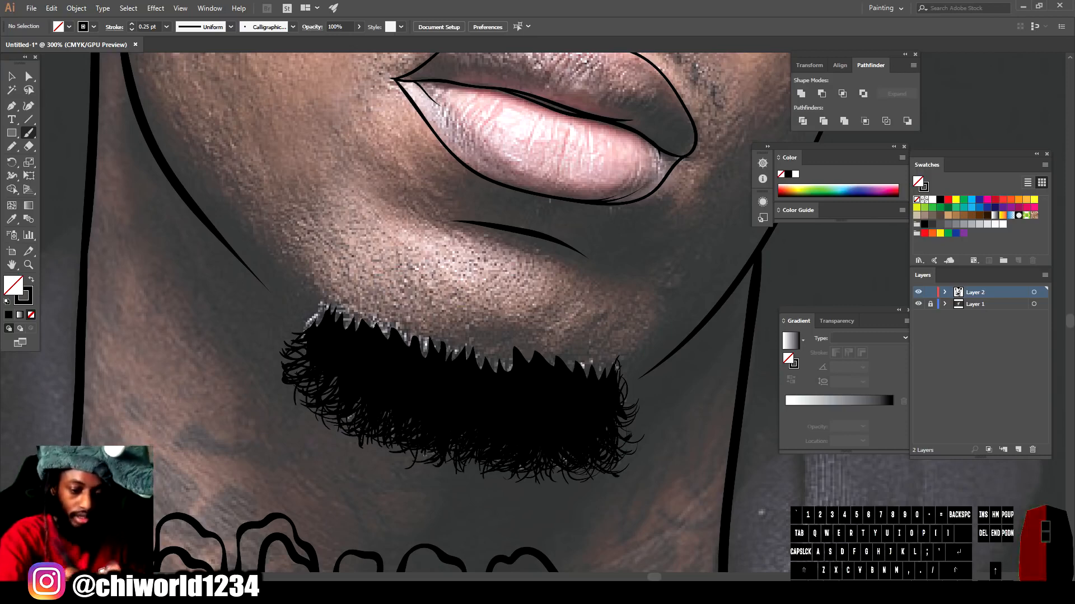
- Add fine Paintbrush hairs to the beard's upper-left corner and right end, checking them with the photo on Layer 1 hidden
drag(326, 310, 298, 331)
key(ctrl+minus)
key(ctrl+minus)
click(918, 304)
key(ctrl+equal)
key(ctrl+equal)
key(ctrl+equal)
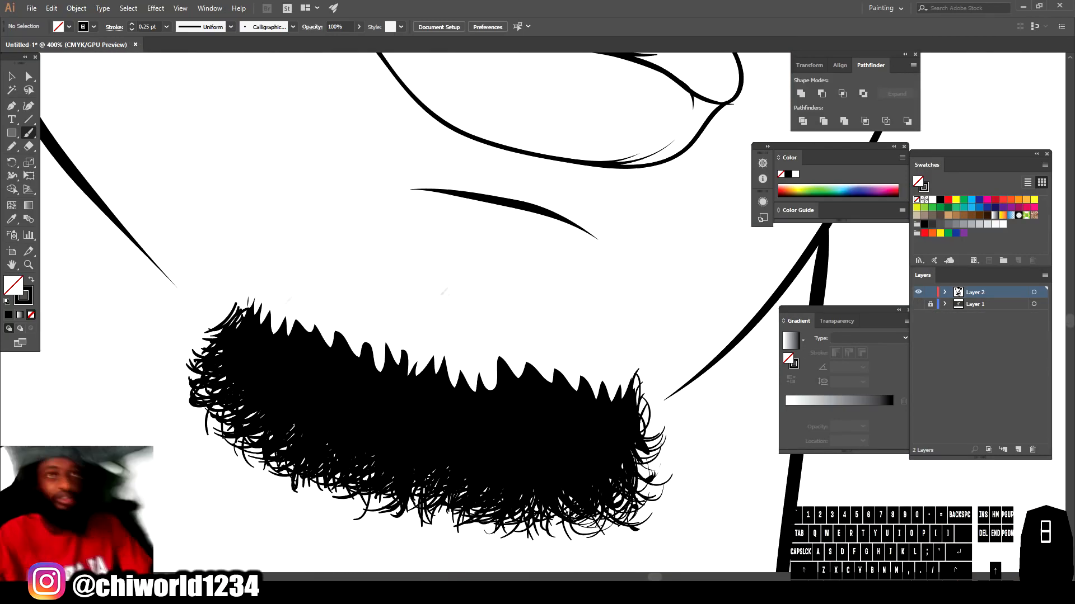
drag(631, 450, 660, 468)
drag(639, 408, 651, 447)
click(918, 304)
- Paint fine 0.25 pt hairs along the jagged upper edge of the chin beard with the Paintbrush
drag(614, 398, 628, 372)
drag(610, 399, 590, 371)
drag(491, 390, 482, 364)
drag(246, 309, 240, 287)
drag(476, 386, 451, 360)
drag(426, 374, 410, 358)
mouse_move(385, 361)
mouse_down()
mouse_move(375, 340)
mouse_move(342, 333)
mouse_up()
drag(335, 346, 317, 323)
drag(306, 334, 288, 313)
drag(600, 397, 588, 373)
drag(551, 382, 533, 365)
drag(476, 384, 458, 364)
- Thicken the beard's upper edge with more fine hairs, covering both upper corners
click(132, 30)
drag(627, 410, 652, 374)
drag(628, 390, 610, 373)
drag(577, 390, 562, 367)
drag(475, 367, 435, 346)
drag(421, 358, 412, 339)
drag(399, 365, 391, 342)
drag(283, 329, 262, 296)
mouse_move(262, 324)
mouse_down()
mouse_move(248, 290)
mouse_move(279, 298)
mouse_up()
drag(466, 358, 489, 347)
drag(586, 372, 567, 366)
drag(643, 414, 663, 385)
drag(224, 318, 213, 297)
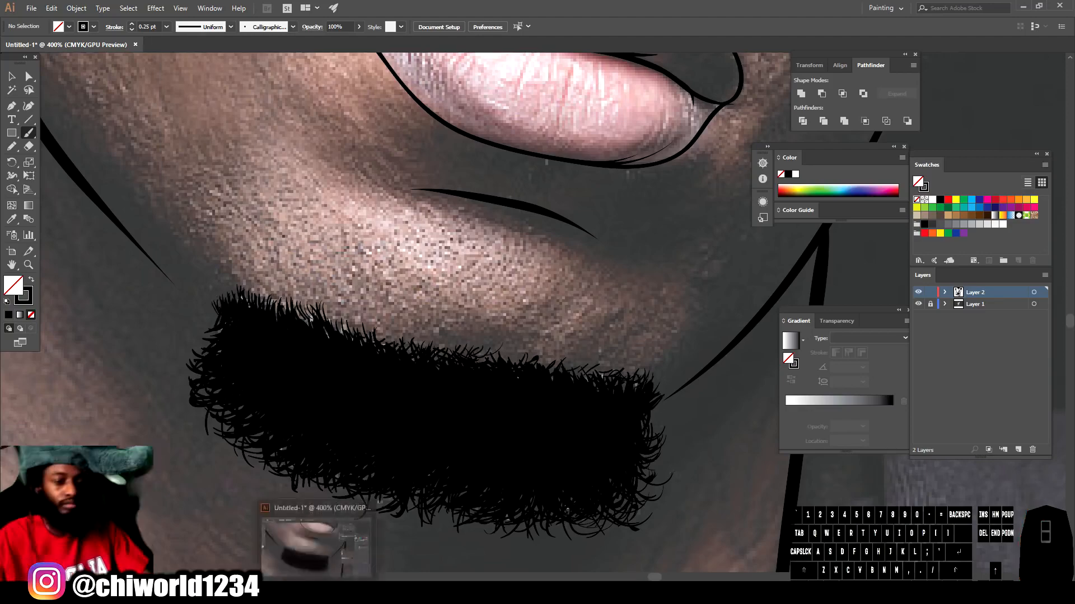
- Hide the photo on Layer 1 to examine the finished beard's outline, and show it again
key(ctrl+minus)
key(ctrl+minus)
key(ctrl+minus)
key(ctrl+minus)
click(918, 304)
click(918, 304)
- Paint short 0.25 pt mustache hairs above the upper lip with the Paintbrush, following the photo
key(ctrl+equal)
key(ctrl+equal)
key(ctrl+equal)
key(ctrl+equal)
drag(439, 284, 459, 273)
drag(368, 285, 382, 274)
drag(297, 309, 308, 299)
drag(640, 395, 632, 372)
mouse_move(564, 325)
mouse_down()
mouse_move(551, 303)
mouse_move(477, 284)
mouse_up()
- Thicken the mustache with more short Paintbrush hairs on both halves
key(ctrl+minus)
key(ctrl+minus)
key(ctrl+minus)
key(ctrl+equal)
key(ctrl+equal)
drag(390, 297, 404, 286)
drag(326, 323, 342, 306)
drag(628, 399, 619, 374)
drag(588, 353, 580, 332)
drag(554, 323, 541, 305)
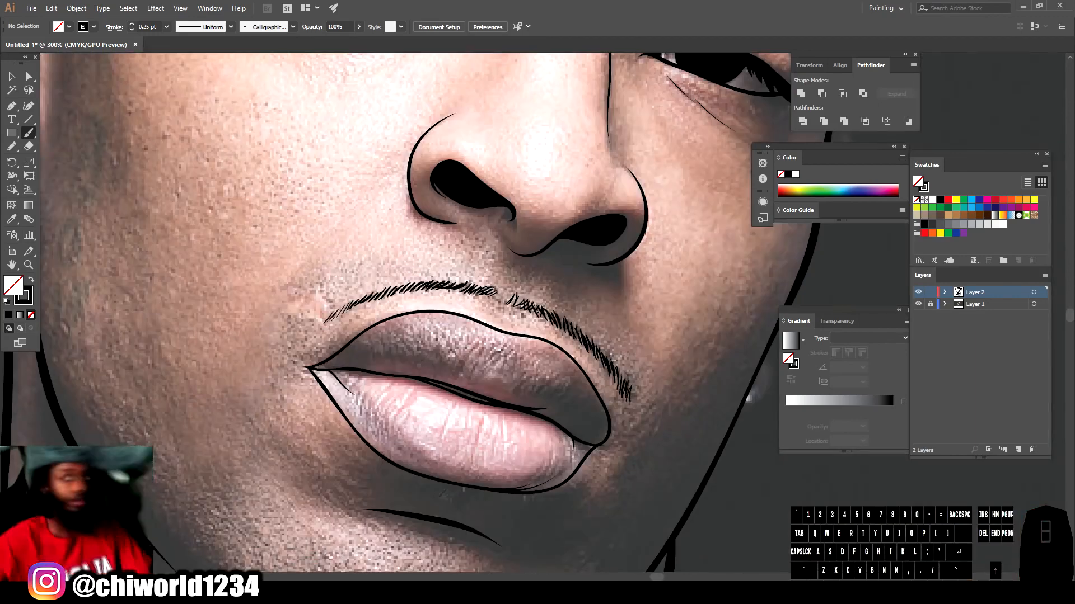
- Trace the central hair mass and the left forehead dreadlocks with the Pencil, using a black fill and no stroke
key(ctrl+minus)
key(ctrl+minus)
key(ctrl+minus)
scroll(523, 471, up, 6)
key(ctrl+equal)
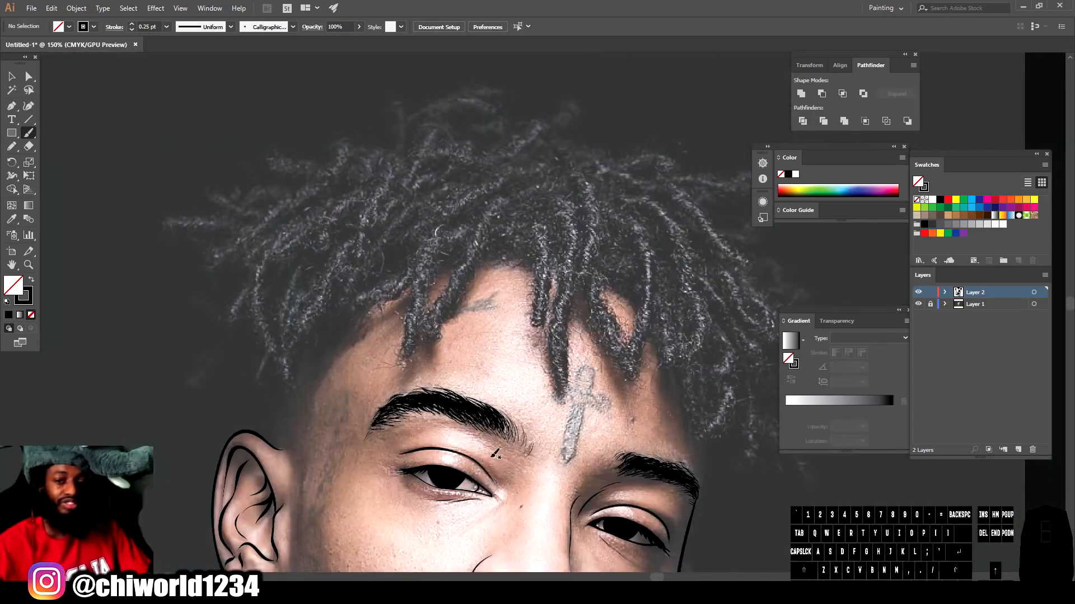
click(10, 147)
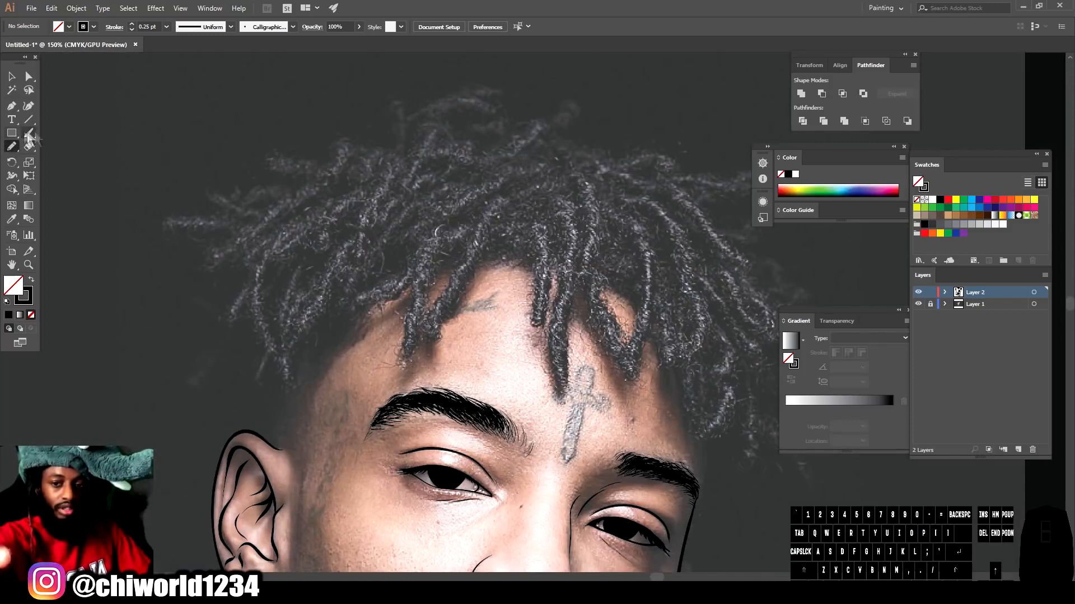
click(32, 281)
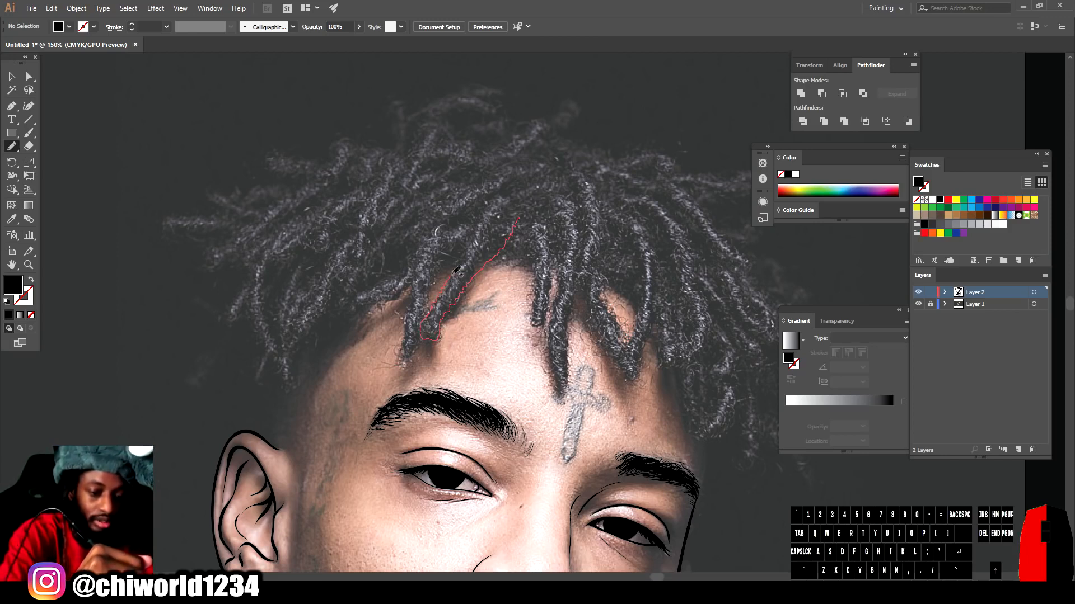
mouse_move(519, 217)
mouse_down()
mouse_move(401, 297)
mouse_move(488, 264)
mouse_up()
mouse_move(484, 263)
mouse_down()
mouse_move(526, 265)
mouse_move(478, 267)
mouse_up()
drag(472, 267, 430, 274)
drag(383, 287, 331, 335)
drag(678, 151, 386, 285)
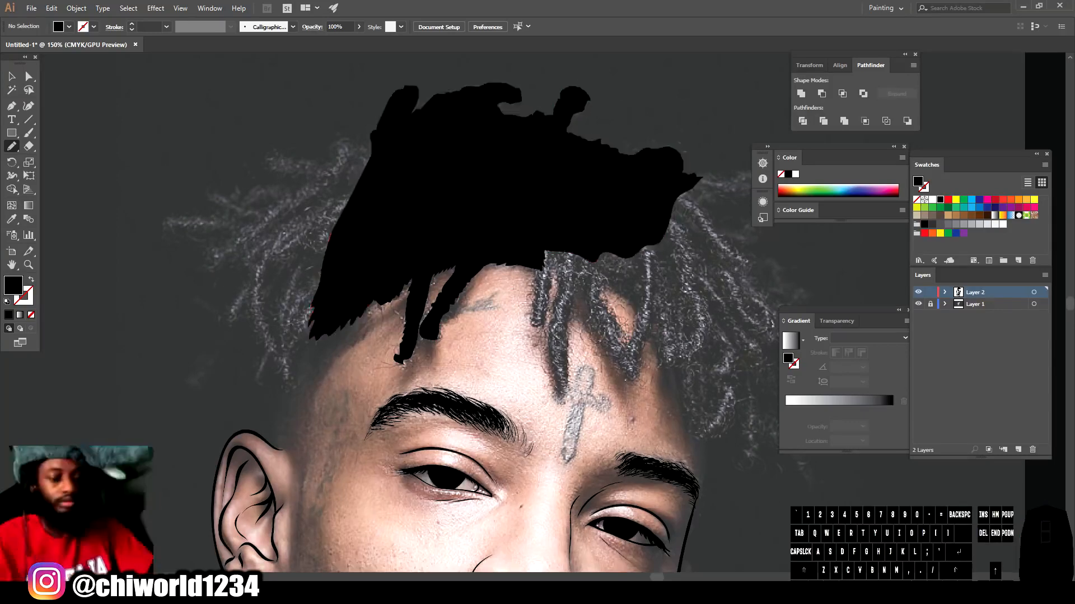
- Check the hair with the photo hidden, and trace the dreadlocks over the middle and right of the forehead as a black-filled Pencil shape
scroll(537, 268, right, 3)
click(918, 304)
click(918, 304)
scroll(540, 260, up, 1)
drag(324, 258, 345, 273)
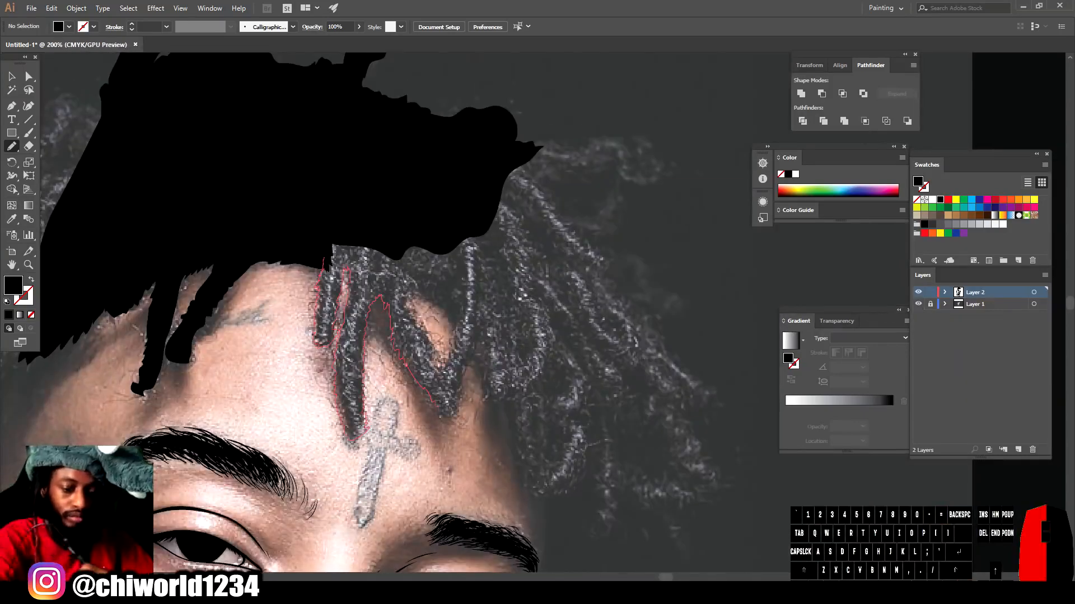
drag(482, 258, 325, 258)
- Trace the dreadlocks beside the right temple as black-filled Pencil shapes, undoing the first attempt and redrawing it
mouse_move(485, 349)
mouse_down()
mouse_move(522, 393)
mouse_move(486, 246)
mouse_up()
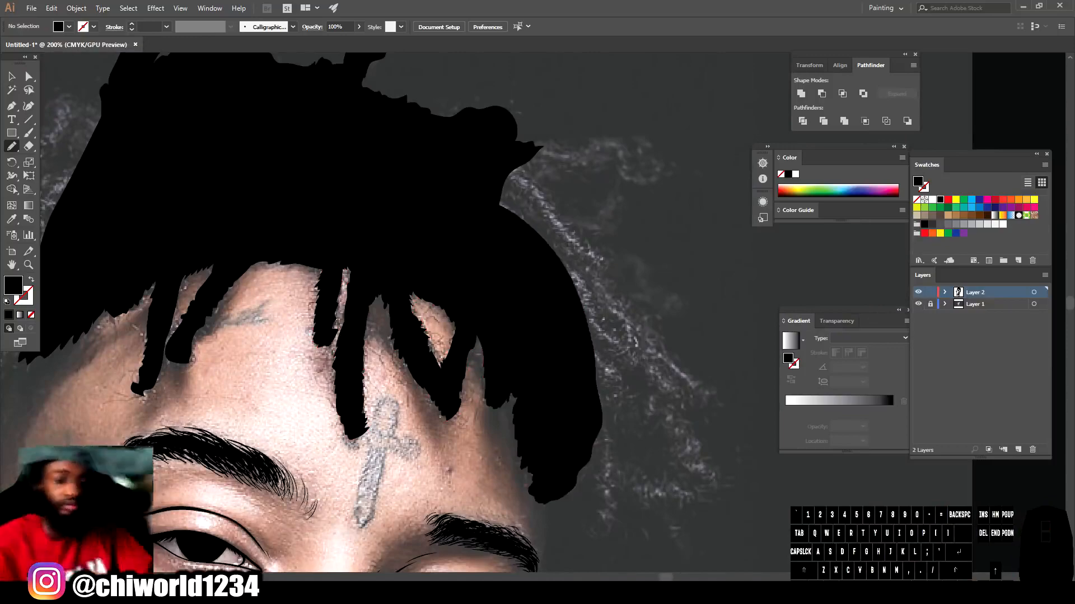
key(ctrl+z)
drag(559, 392, 558, 326)
drag(590, 395, 568, 430)
drag(476, 337, 590, 394)
scroll(644, 309, down, 2)
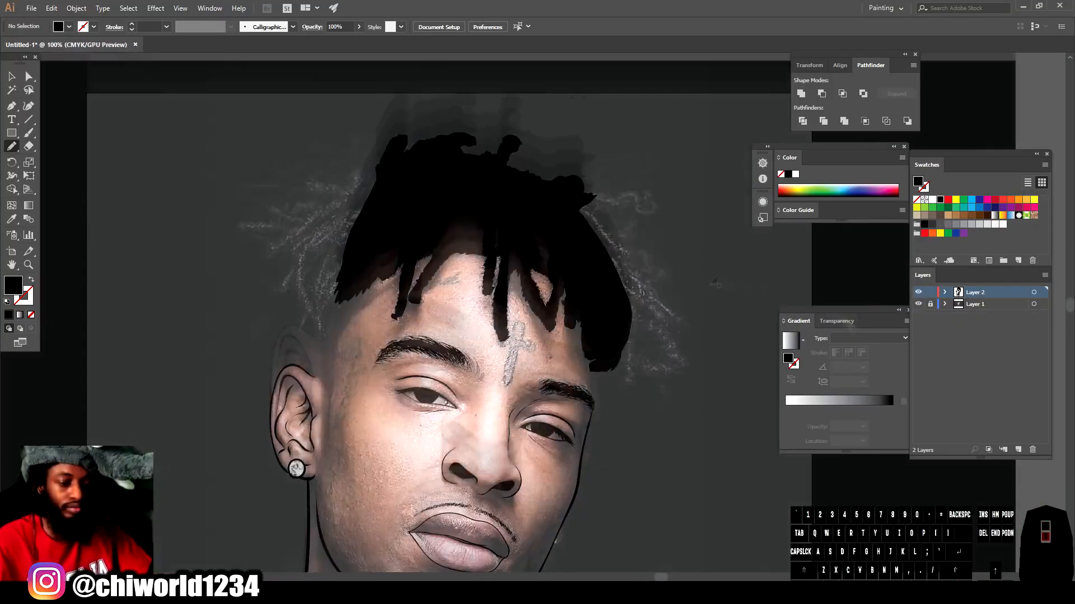
- Trace the outer dreadlocks on the left side of the head as a black-filled Pencil shape, and check it with the photo hidden
scroll(263, 240, up, 1)
drag(484, 320, 430, 414)
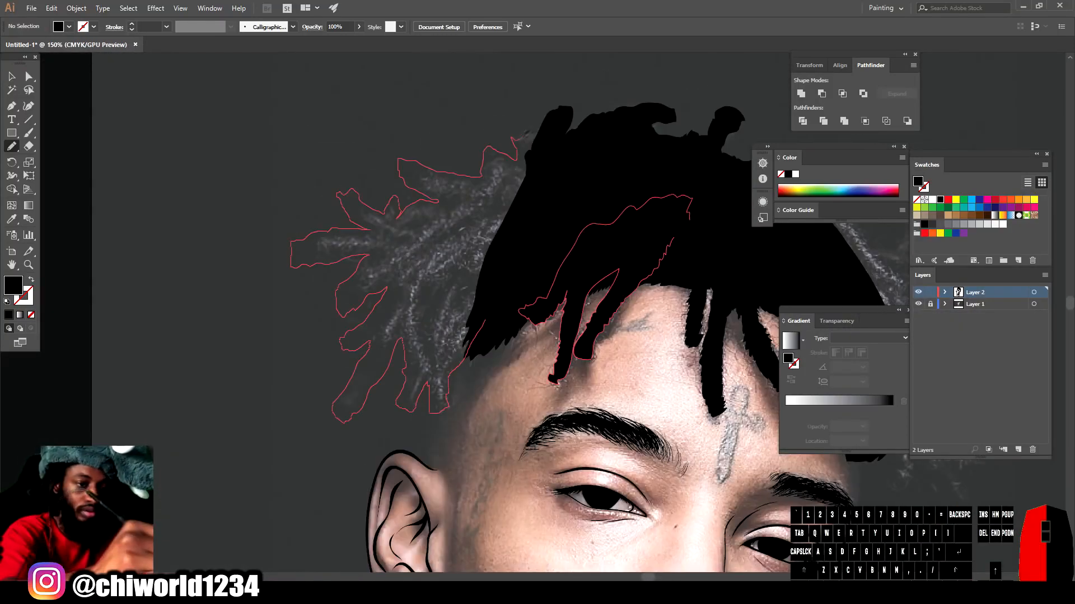
drag(517, 160, 485, 320)
scroll(436, 370, down, 3)
click(918, 304)
click(918, 304)
- Trace the outer dreadlocks on the right side of the head as a black-filled Pencil shape
scroll(620, 403, up, 3)
drag(442, 133, 570, 143)
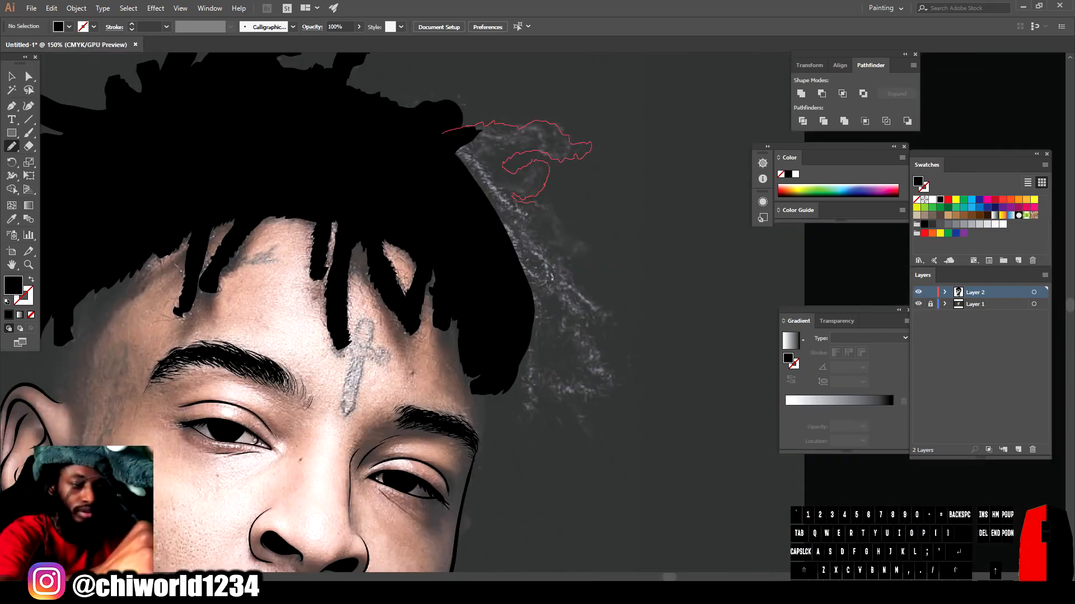
drag(504, 333, 442, 133)
scroll(560, 280, down, 3)
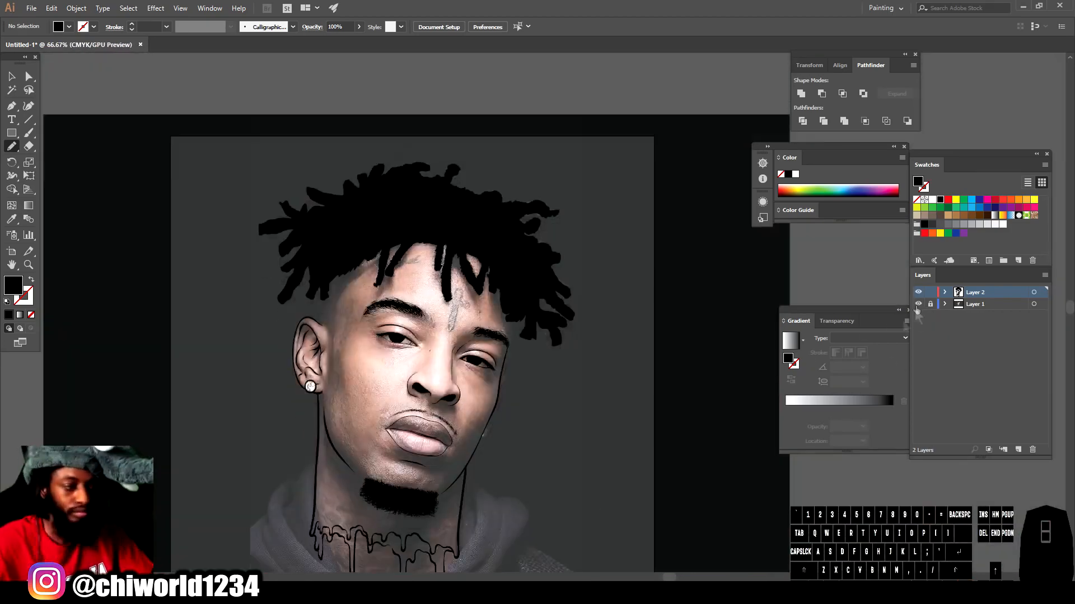
- Paint a 1 pt black Paintbrush line from the left dreadlocks down to the ear, and a short stroke beside the nose bridge
scroll(521, 308, up, 3)
click(29, 133)
click(31, 280)
scroll(56, 268, up, 2)
scroll(112, 224, up, 1)
drag(321, 287, 323, 497)
scroll(560, 308, down, 3)
click(918, 304)
click(918, 304)
scroll(745, 364, up, 1)
scroll(744, 364, up, 3)
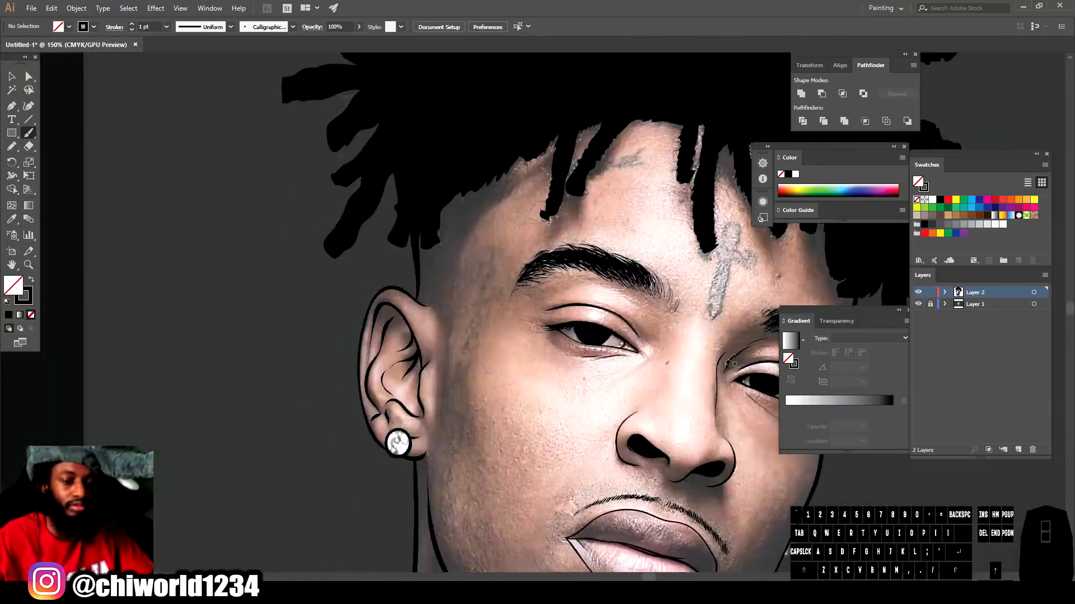
drag(711, 346, 726, 370)
- Paint rows of short 1 pt hairs along the left temple's hairline below the dreadlocks
drag(545, 180, 537, 201)
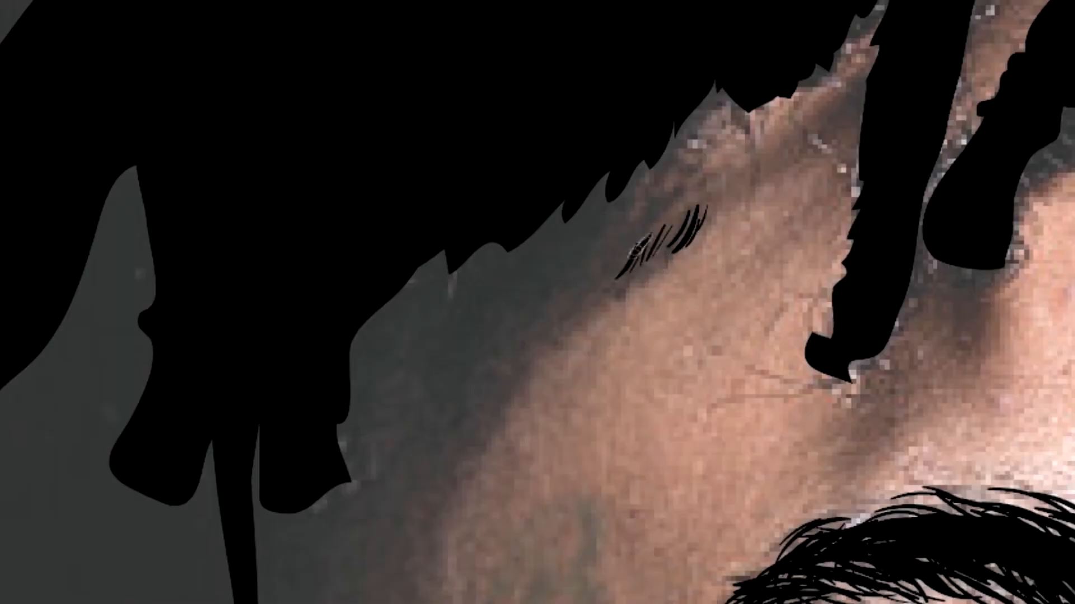
drag(638, 246, 491, 322)
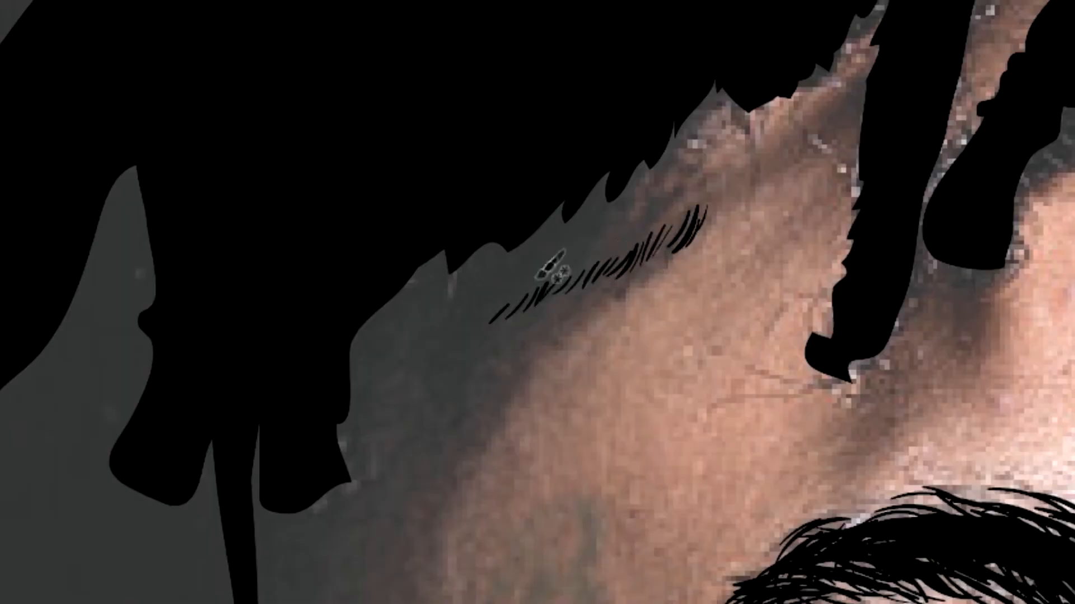
mouse_move(705, 185)
mouse_down()
mouse_move(644, 232)
mouse_move(672, 235)
mouse_move(593, 252)
mouse_up()
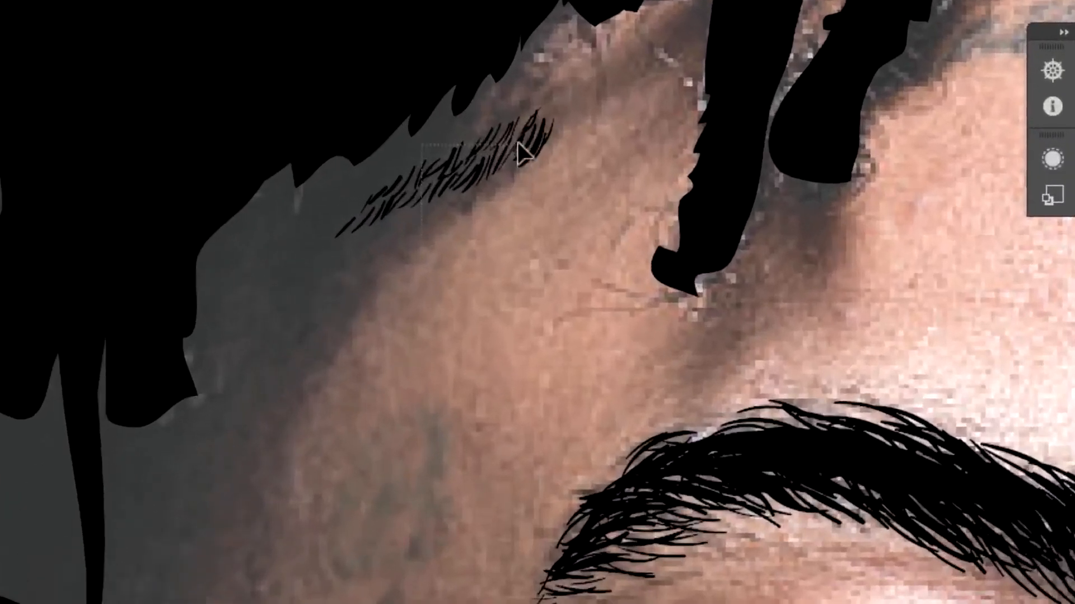
- Select the painted temple hairs and place copies along the hairline, filling the gap below the dreadlocks toward the ear
drag(552, 124, 552, 125)
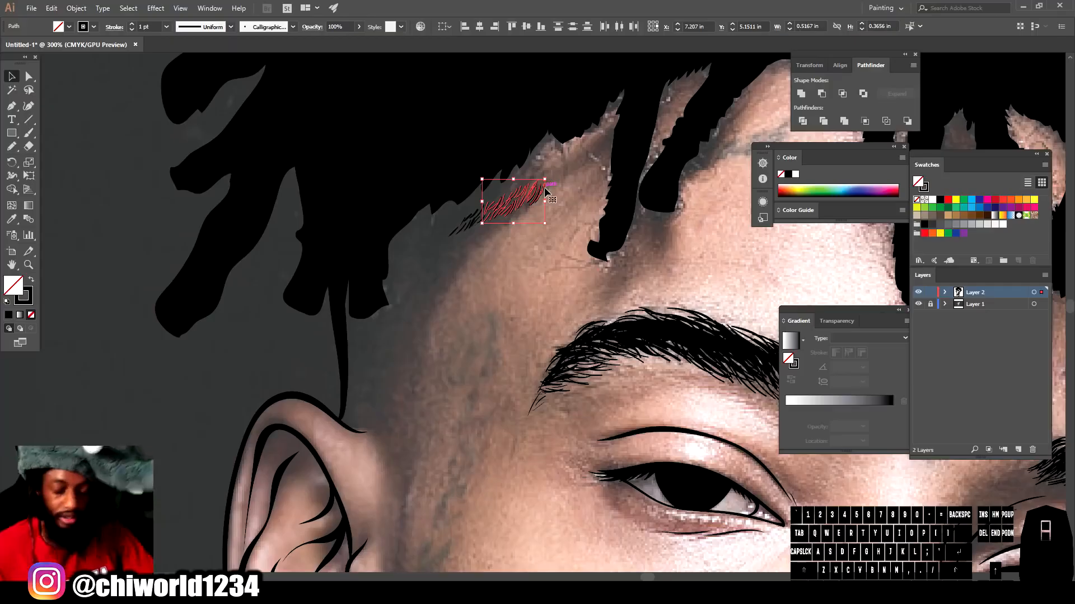
mouse_move(512, 201)
mouse_down()
mouse_move(531, 147)
mouse_move(488, 188)
mouse_up()
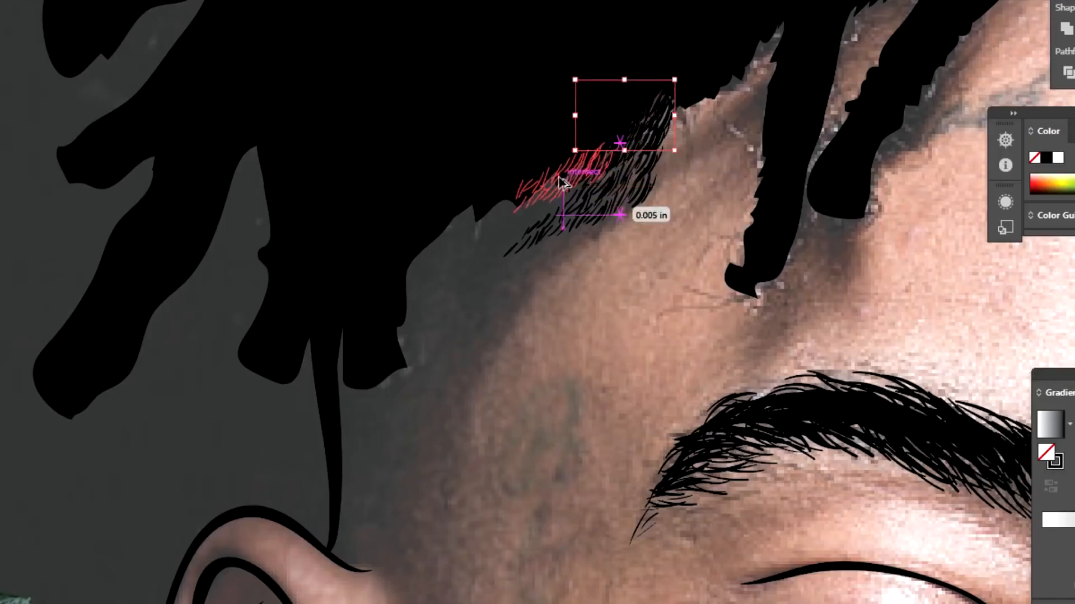
mouse_move(561, 182)
mouse_down()
mouse_move(576, 182)
mouse_move(541, 190)
mouse_move(546, 205)
mouse_move(532, 179)
mouse_move(515, 238)
mouse_move(475, 211)
mouse_move(489, 239)
mouse_move(498, 235)
mouse_move(506, 211)
mouse_move(448, 255)
mouse_move(518, 240)
mouse_move(464, 216)
mouse_move(437, 240)
mouse_move(385, 334)
mouse_move(420, 252)
mouse_move(384, 312)
mouse_move(461, 198)
mouse_move(597, 189)
mouse_move(602, 199)
mouse_move(542, 255)
mouse_move(564, 241)
mouse_move(552, 250)
mouse_move(488, 285)
mouse_move(465, 274)
mouse_move(454, 302)
mouse_move(374, 335)
mouse_up()
click(81, 522)
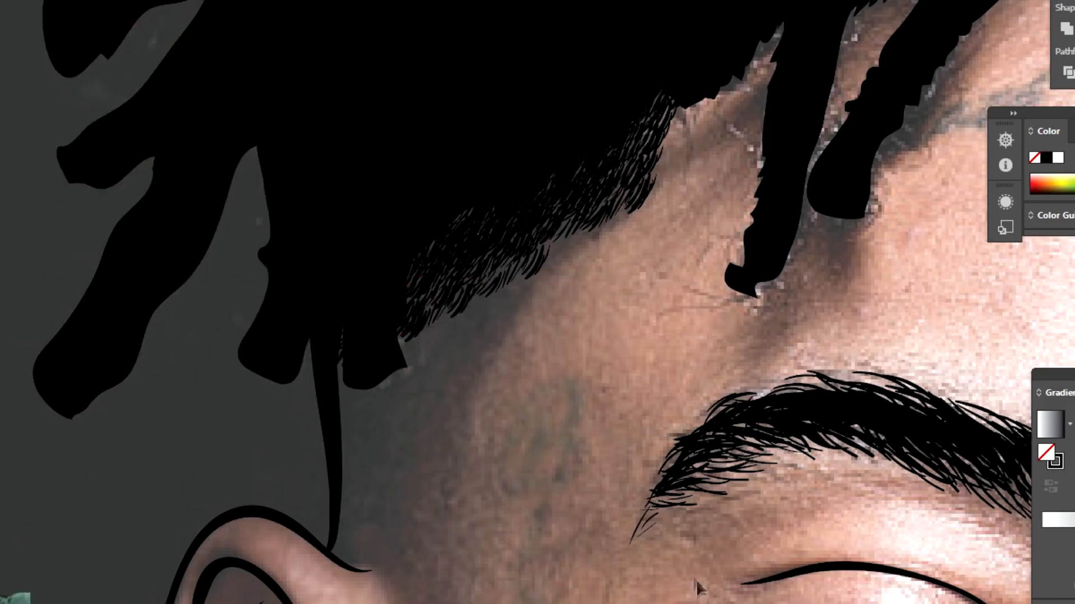
- Toggle the photo on Layer 1 to examine the temple hairline with the whole line art
key(ctrl+minus)
key(ctrl+minus)
key(ctrl+minus)
key(ctrl+minus)
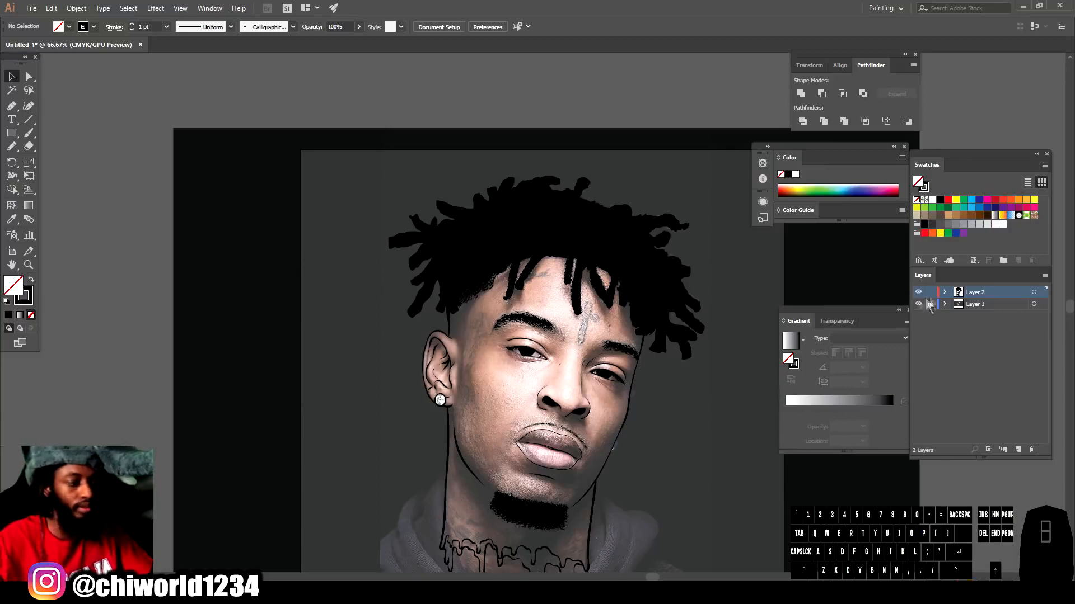
click(918, 304)
click(918, 304)
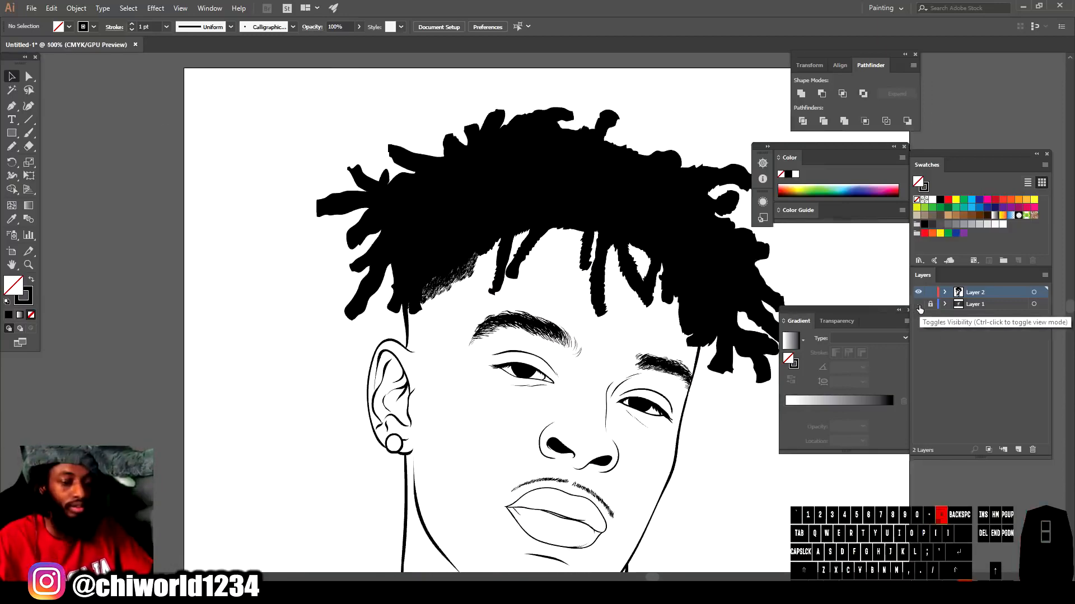
- Set the stroke to 0.25 pt and paint finer Paintbrush hairs along the lower edge of the temple hairline
key(ctrl+equal)
key(ctrl+equal)
key(ctrl+equal)
key(ctrl+equal)
key(ctrl+equal)
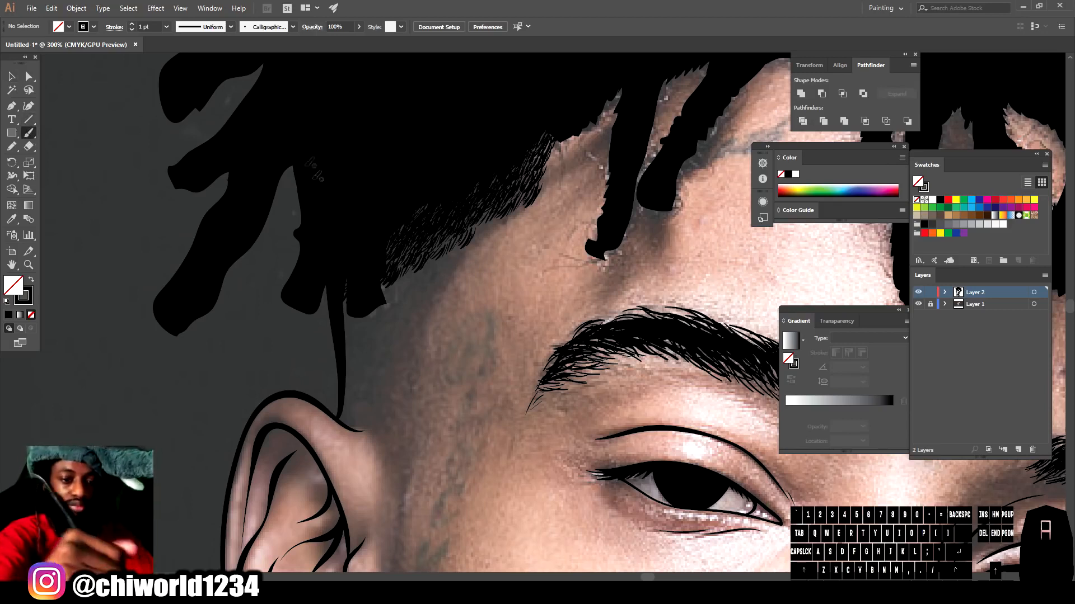
click(169, 28)
click(179, 39)
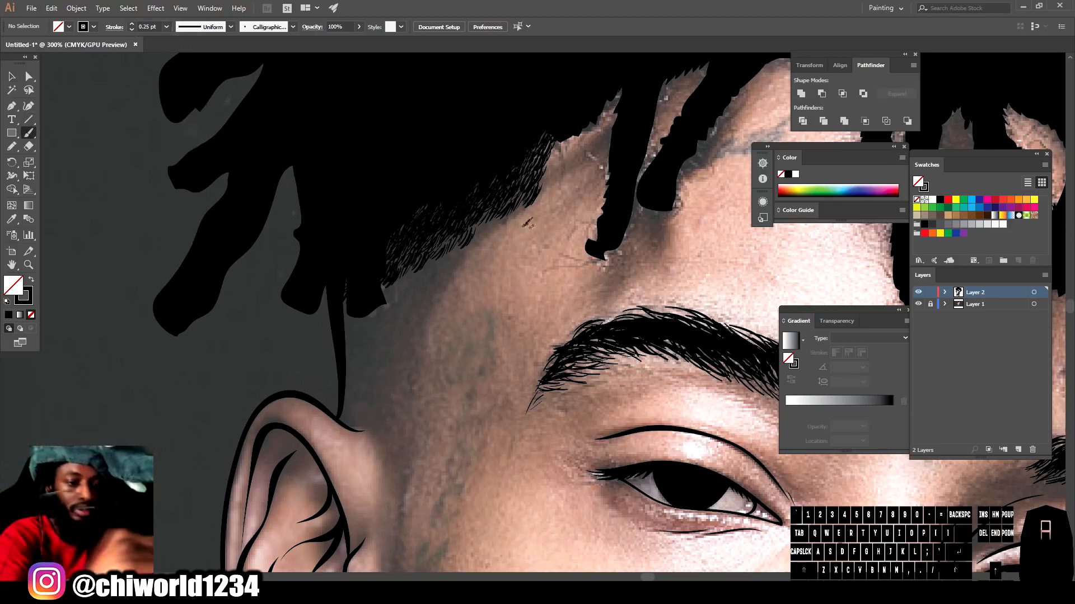
mouse_move(520, 215)
mouse_down()
mouse_move(472, 231)
mouse_move(473, 242)
mouse_move(479, 223)
mouse_move(429, 266)
mouse_up()
drag(431, 262, 396, 282)
drag(467, 248, 391, 291)
mouse_move(439, 260)
mouse_down()
mouse_move(424, 274)
mouse_move(437, 279)
mouse_up()
mouse_move(450, 265)
mouse_down()
mouse_move(410, 289)
mouse_move(439, 284)
mouse_move(433, 289)
mouse_up()
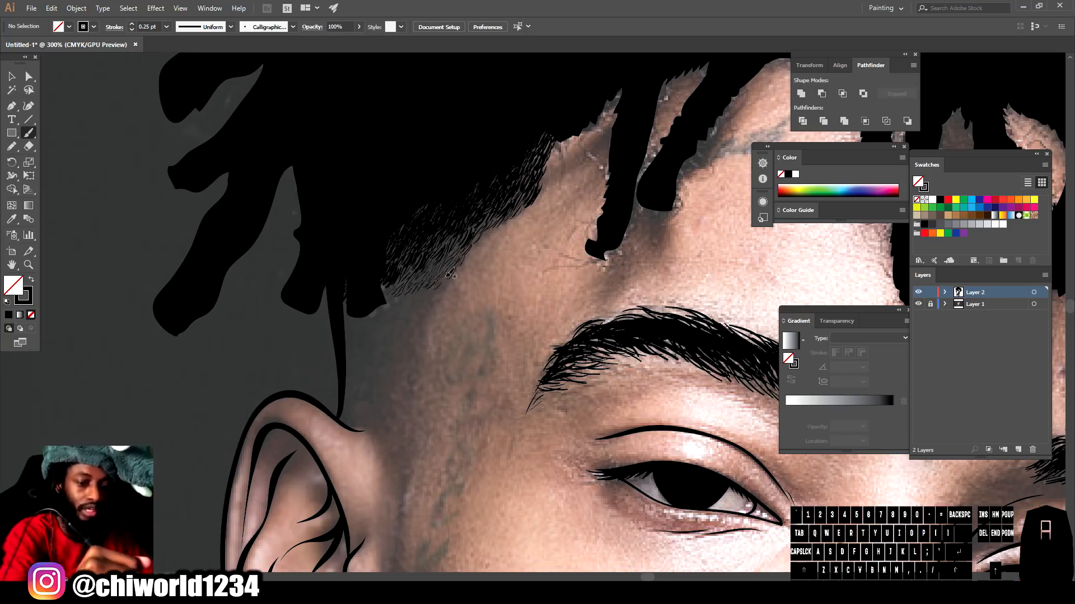
- Select the fine temple hairs and place copies of them down to the area above the ear
click(11, 78)
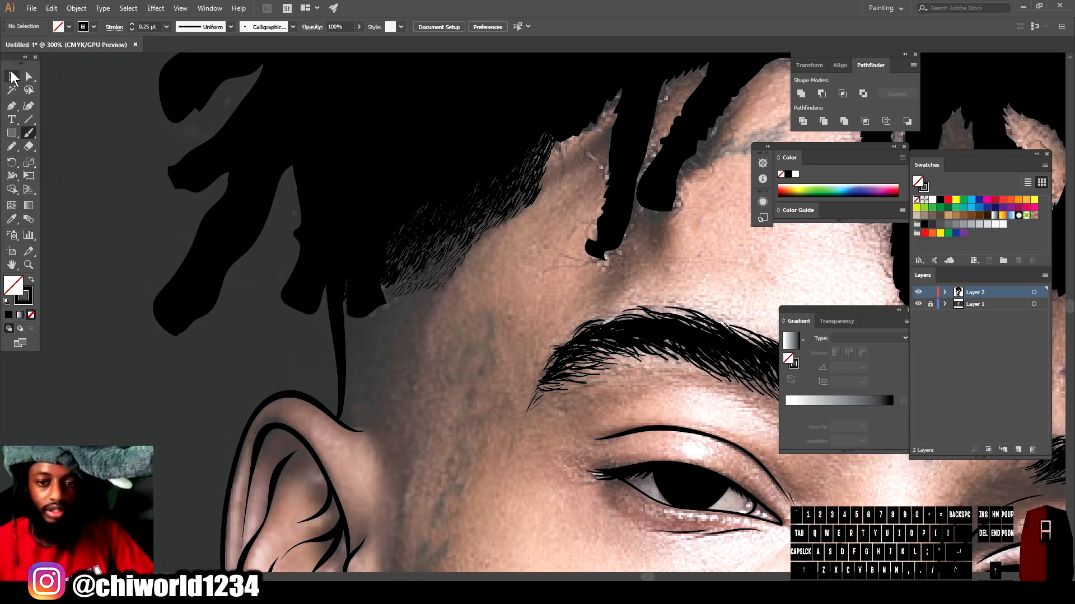
mouse_move(428, 304)
mouse_down()
mouse_move(470, 267)
mouse_move(421, 313)
mouse_move(400, 292)
mouse_move(386, 310)
mouse_move(380, 301)
mouse_move(395, 305)
mouse_move(389, 335)
mouse_move(383, 325)
mouse_move(386, 388)
mouse_move(371, 395)
mouse_move(361, 297)
mouse_move(413, 288)
mouse_up()
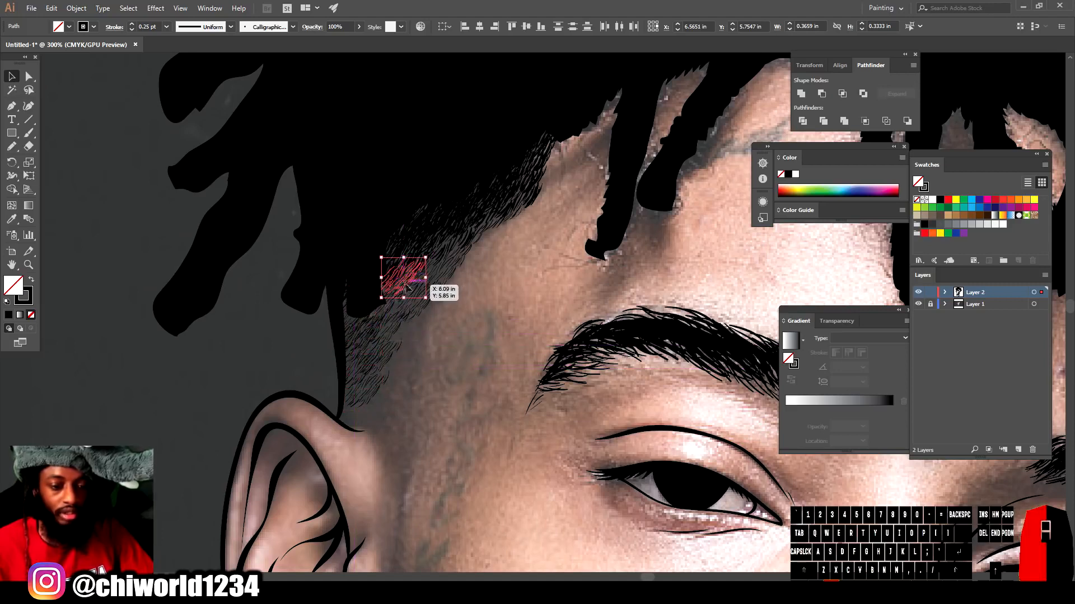
click(118, 185)
- Check the hair fade with the photo hidden, and paint a few 0.25 pt hairs at the sideburn's front edge
click(29, 133)
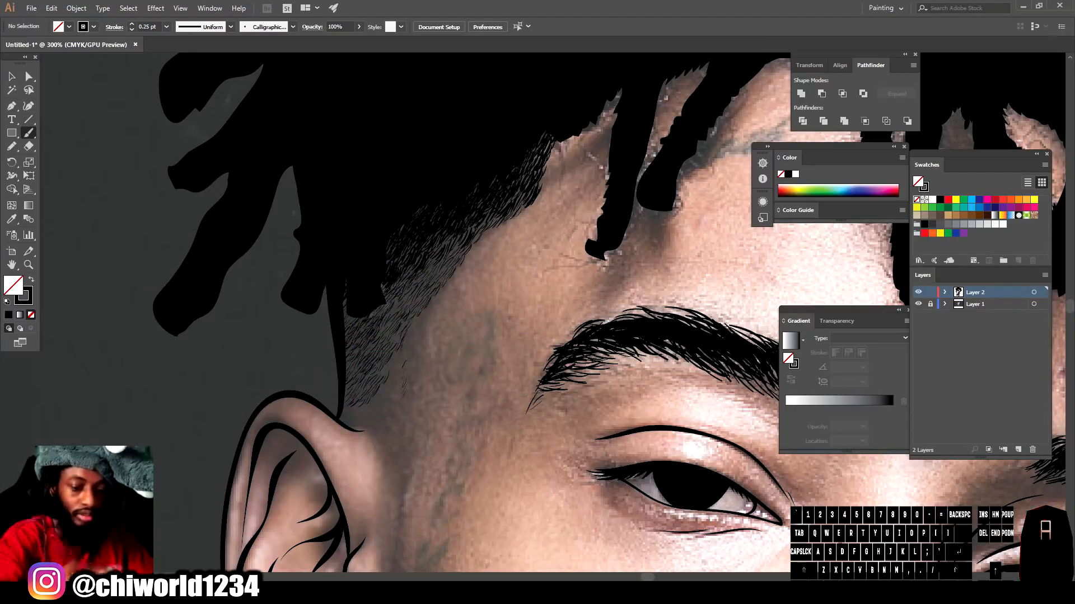
key(ctrl+minus)
key(ctrl+minus)
key(ctrl+minus)
click(918, 304)
click(918, 303)
key(ctrl+equal)
key(ctrl+equal)
key(ctrl+equal)
key(ctrl+equal)
drag(418, 281, 411, 292)
drag(416, 317, 413, 330)
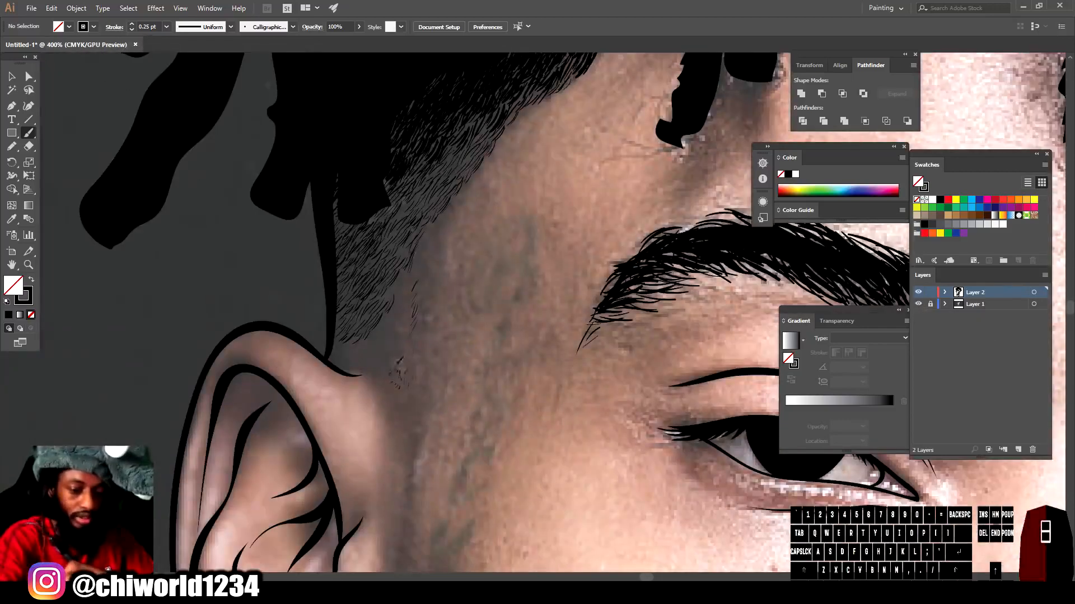
- Select the new sideburn hairs and place copies along the sideburn's front edge near the ear
key(v)
mouse_move(402, 367)
mouse_down()
mouse_move(403, 315)
mouse_move(436, 215)
mouse_move(476, 149)
mouse_move(391, 250)
mouse_move(403, 291)
mouse_up()
click(471, 314)
- Hide the photo on Layer 1 to examine the full portrait line art, and show it again over the ear area
key(ctrl+minus)
key(ctrl+minus)
key(ctrl+minus)
key(ctrl+minus)
key(ctrl+minus)
click(918, 304)
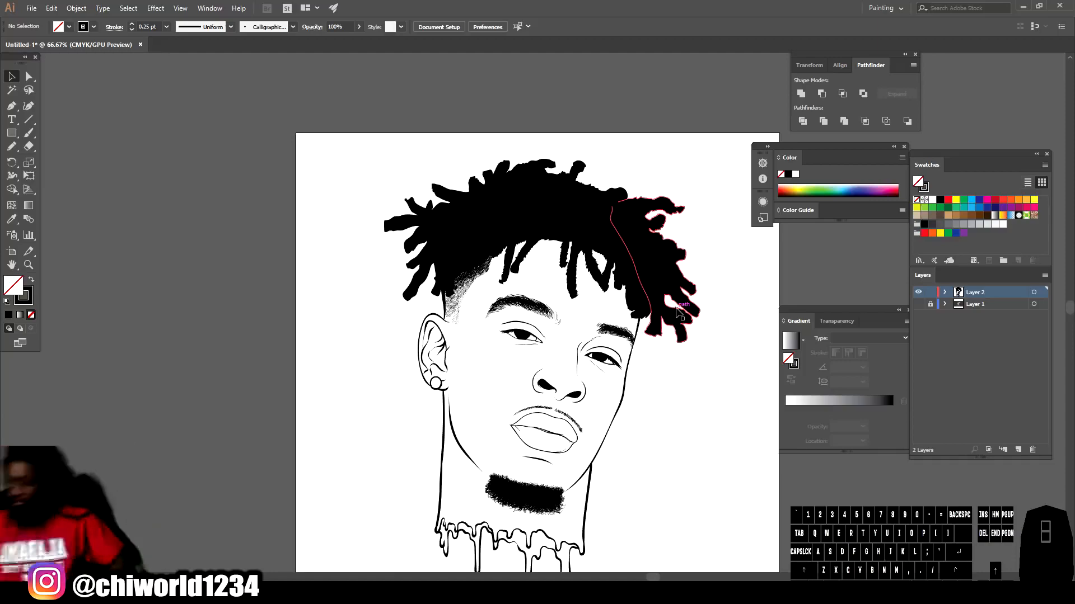
scroll(537, 312, down, 1)
scroll(488, 314, up, 6)
click(918, 304)
scroll(554, 338, down, 4)
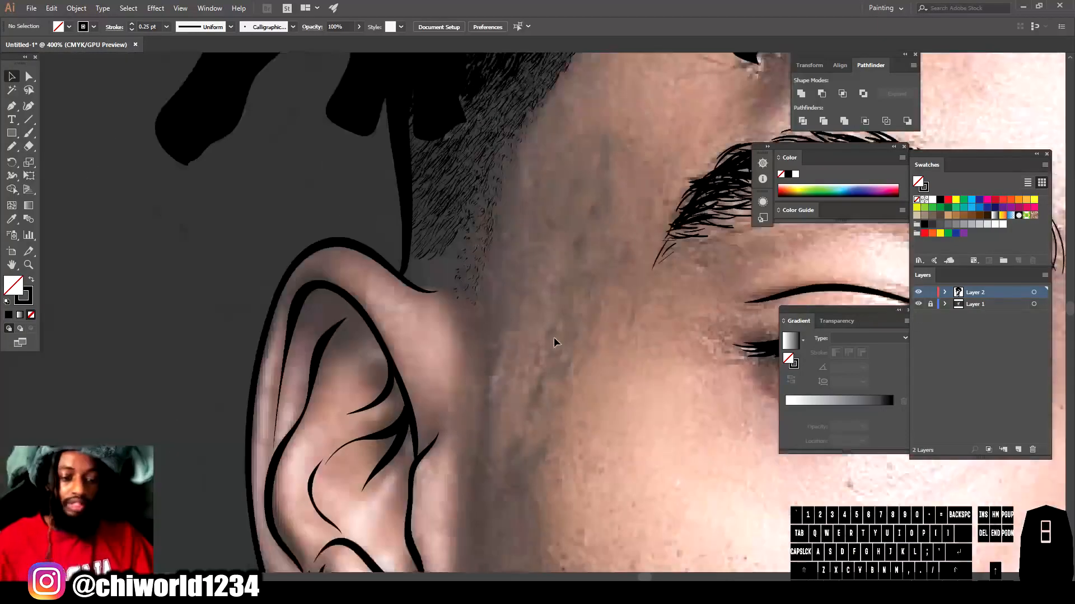
- Paint fine 0.25 pt Paintbrush hairs down the sideburn in front of the ear and around the ear's upper front edge
key(b)
drag(478, 405, 491, 326)
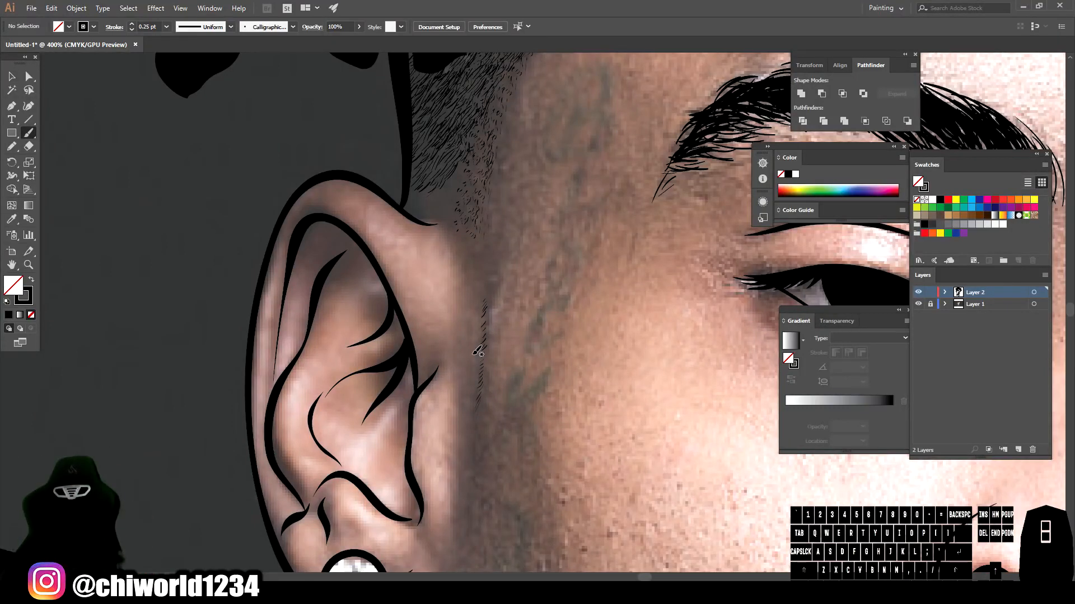
drag(476, 435, 479, 418)
mouse_move(485, 290)
mouse_down()
mouse_move(468, 248)
mouse_move(477, 247)
mouse_up()
mouse_move(422, 205)
mouse_down()
mouse_move(442, 210)
mouse_move(423, 193)
mouse_up()
mouse_move(440, 203)
mouse_down()
mouse_move(449, 209)
mouse_move(455, 191)
mouse_up()
mouse_move(449, 187)
mouse_down()
mouse_move(459, 179)
mouse_move(437, 185)
mouse_up()
- Hide the photo on Layer 1 to examine the sideburn and fade hairs, and show the photo again
key(ctrl+minus)
key(ctrl+minus)
key(ctrl+minus)
key(ctrl+minus)
click(918, 303)
key(ctrl+equal)
key(ctrl+equal)
key(ctrl+equal)
click(918, 304)
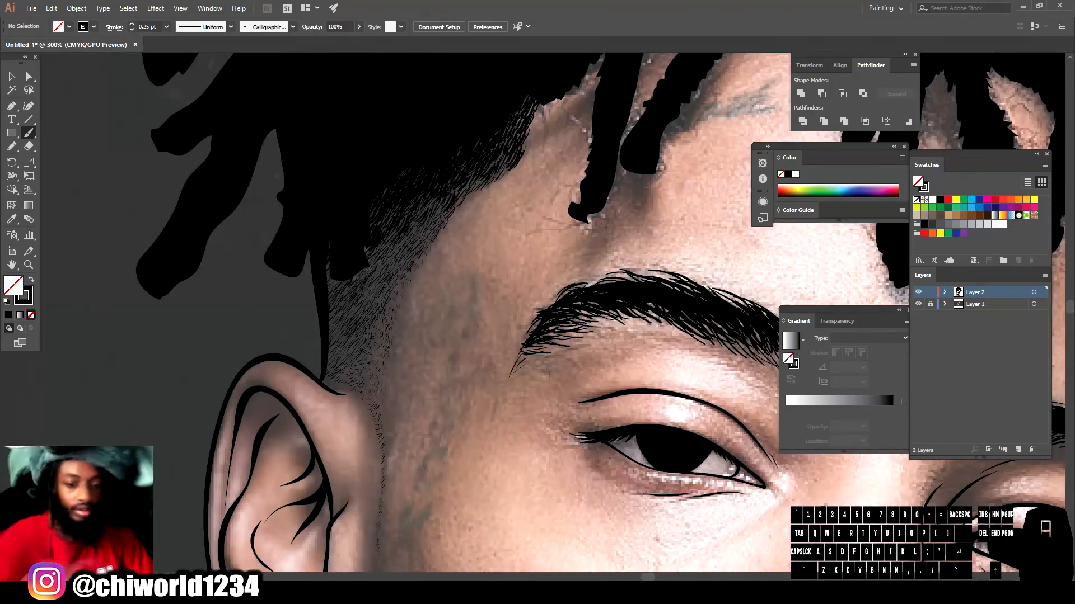
- Select the fine fade hairs above the ear, deselect them, and examine the portrait with the photo on Layer 1 hidden
click(12, 76)
mouse_move(363, 320)
mouse_down()
mouse_move(411, 366)
mouse_move(392, 269)
mouse_move(436, 184)
mouse_move(361, 335)
mouse_move(359, 301)
mouse_move(385, 239)
mouse_up()
click(482, 241)
key(ctrl+minus)
key(ctrl+minus)
key(ctrl+minus)
key(ctrl+minus)
click(918, 304)
key(ctrl+equal)
key(ctrl+equal)
key(ctrl+equal)
click(918, 304)
- Paint short curly 0.25 pt hairs along the edges of the dreadlocks hanging over the forehead near the temple
key(ctrl+minus)
click(29, 135)
key(ctrl+equal)
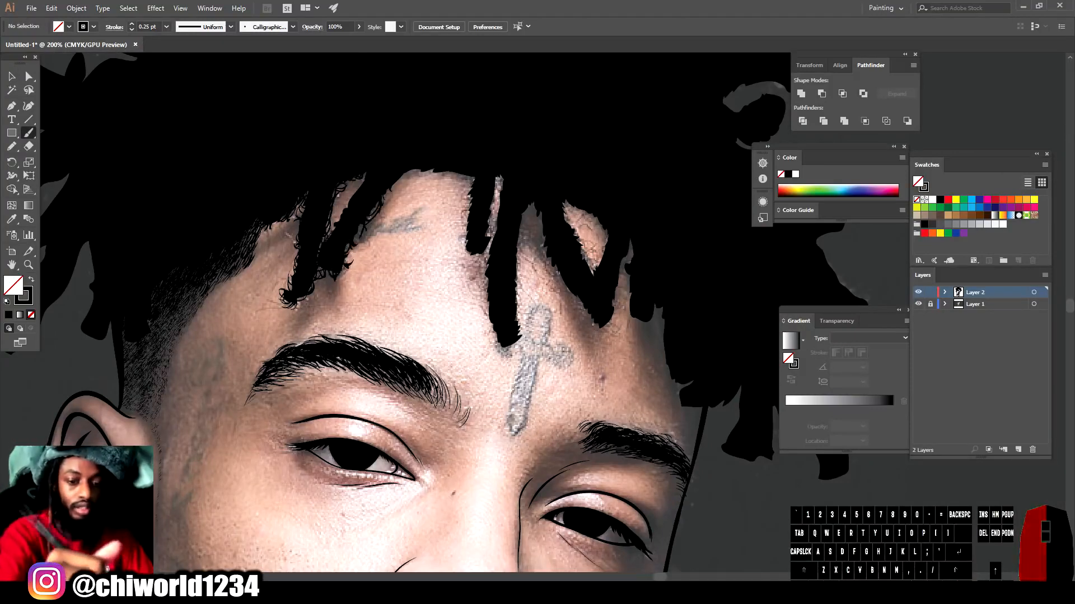
- Hide the photo on Layer 1 to examine the frayed forehead dreadlocks, and show it again over the forehead
key(ctrl+minus)
key(ctrl+minus)
key(ctrl+minus)
key(ctrl+minus)
click(918, 304)
key(ctrl+equal)
key(ctrl+equal)
key(ctrl+equal)
key(ctrl+equal)
click(918, 304)
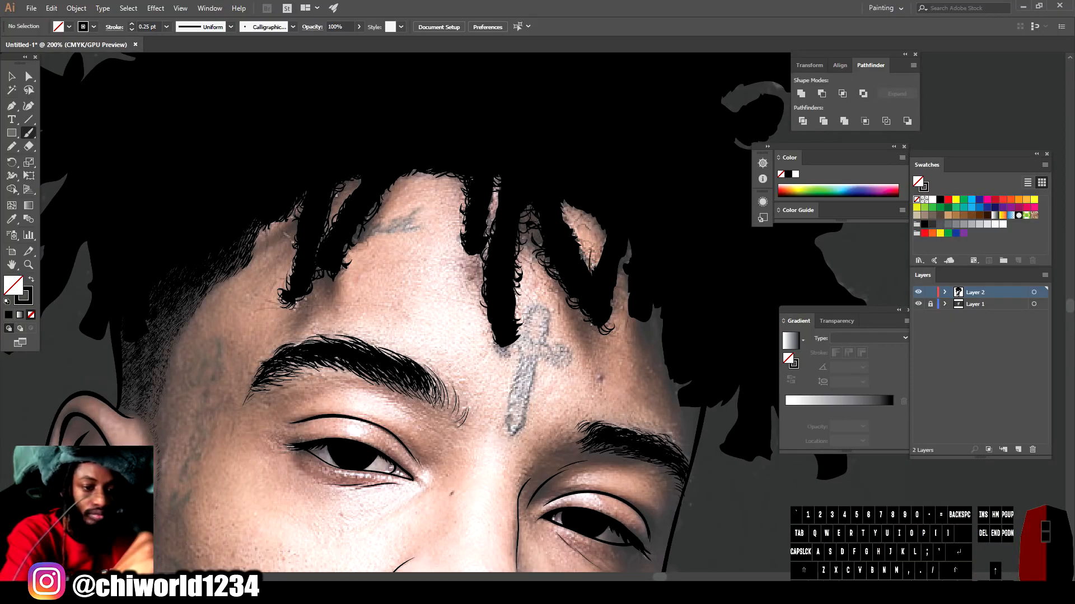
- Paint fine 0.25 pt hairs inside the gap between the V-shaped forehead dreadlocks, with the photo on Layer 1 hidden
drag(579, 209, 597, 222)
drag(562, 201, 570, 214)
key(ctrl+minus)
click(918, 304)
key(ctrl+equal)
key(ctrl+equal)
click(12, 78)
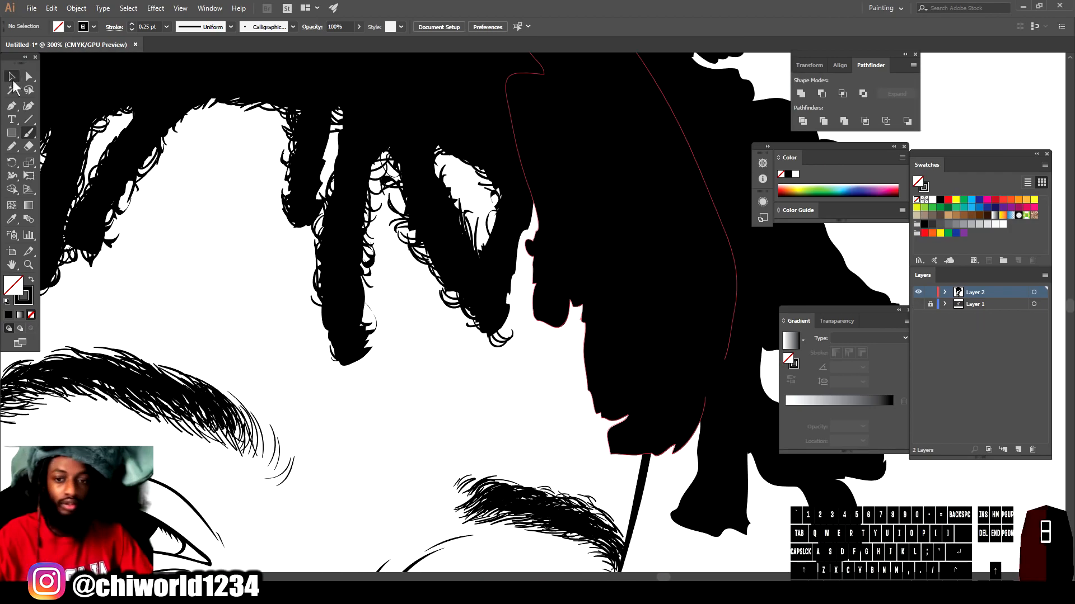
click(404, 228)
key(b)
drag(409, 198, 399, 221)
drag(403, 179, 395, 187)
- Show the photo on Layer 1 again and paint short curly hairs along the edges of the dreadlocks beside the right-hand eyebrow
key(ctrl+minus)
key(ctrl+minus)
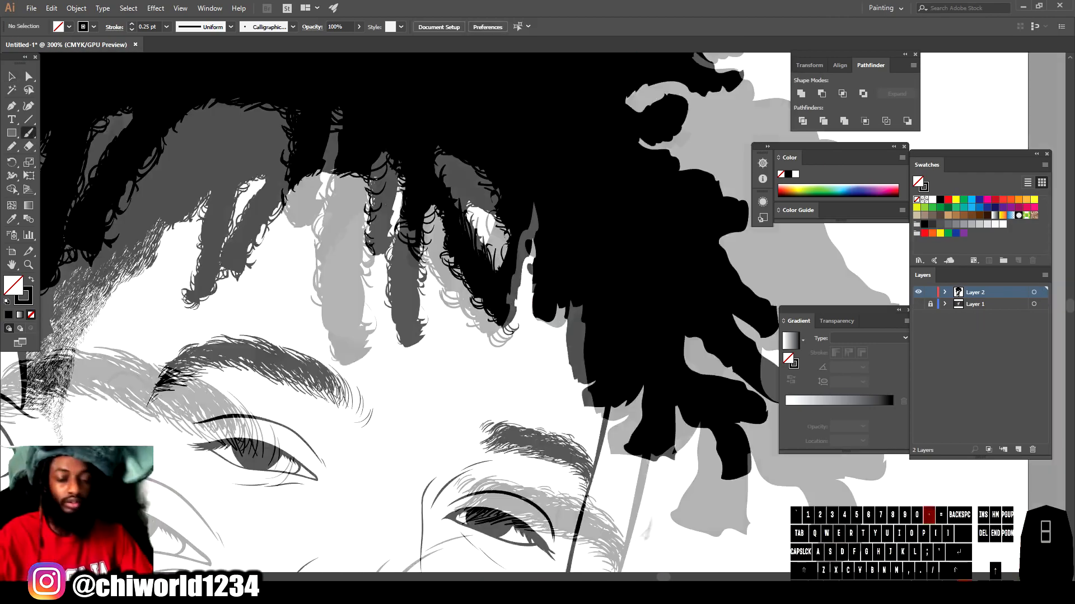
key(ctrl+equal)
key(ctrl+equal)
click(918, 304)
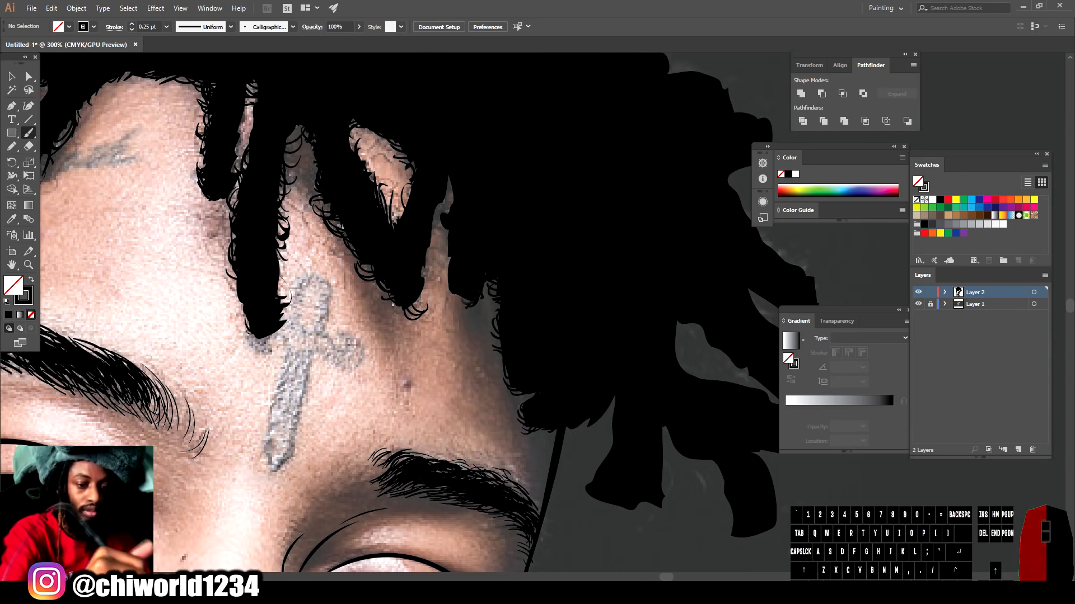
drag(688, 552, 571, 496)
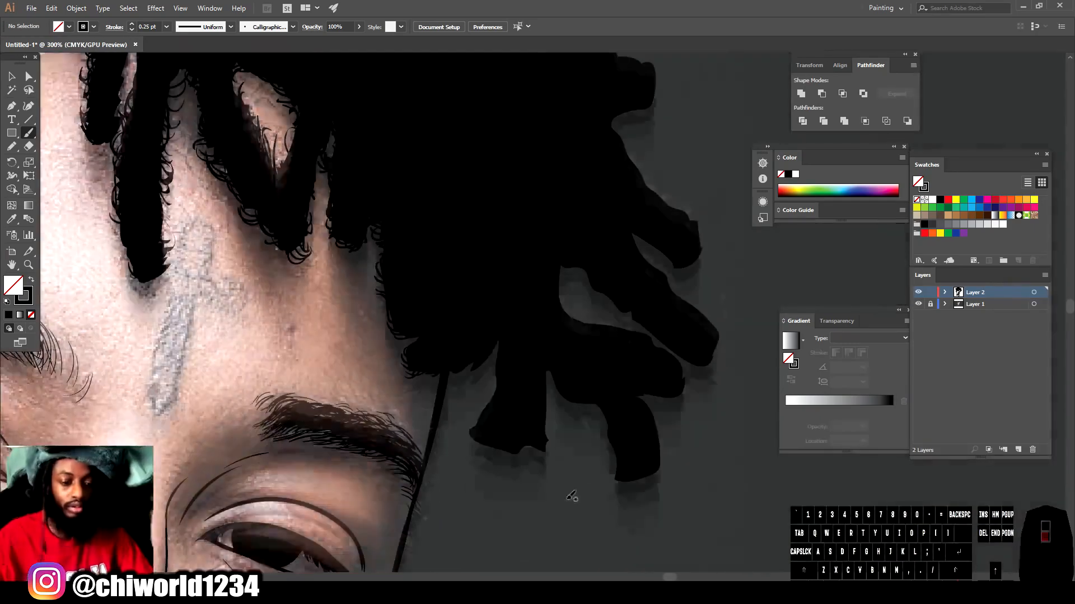
drag(496, 352, 476, 381)
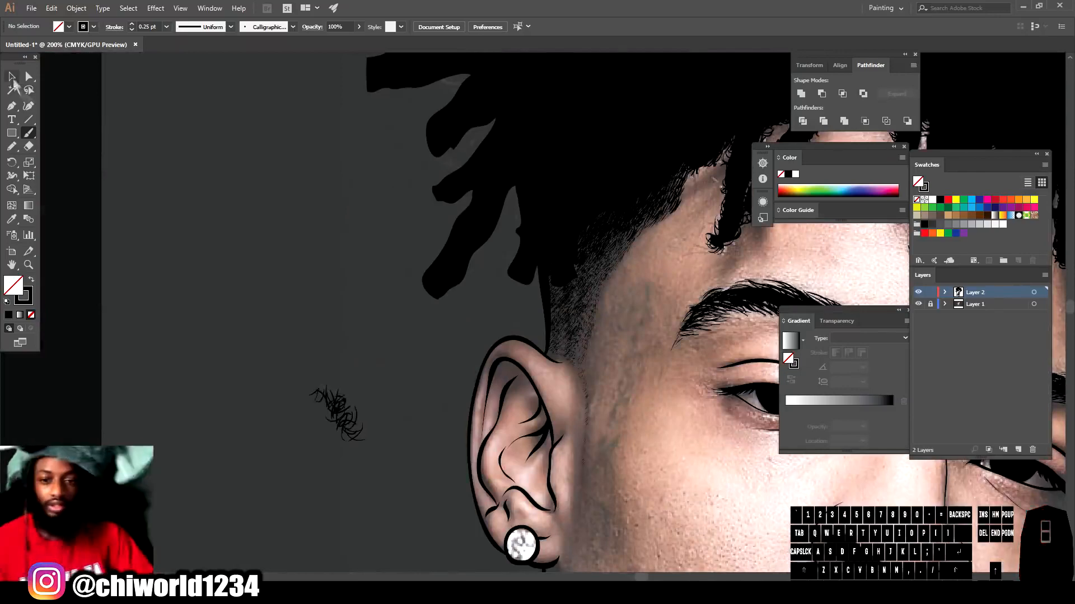
- Select the loose hair clump beside the ear and place copies of it along the edges of the left-hand dreadlocks
click(13, 77)
click(336, 410)
scroll(337, 410, up, 3)
drag(337, 504, 449, 366)
key(ctrl+z)
drag(482, 401, 496, 390)
drag(450, 370, 500, 285)
drag(499, 286, 599, 176)
key(ctrl+minus)
scroll(547, 317, right, 4)
- Place further copies of the hair clump around the dreadlock edges across the top and right side of the hair
drag(269, 324, 243, 228)
drag(231, 309, 513, 212)
drag(513, 211, 452, 191)
drag(452, 191, 594, 224)
drag(594, 224, 722, 348)
drag(722, 347, 749, 427)
drag(748, 425, 414, 163)
drag(413, 161, 188, 220)
click(145, 208)
- Finish fringing the outer dreadlocks with hair clumps, and swap fill and stroke to paint curly 0.5 pt black hairs
scroll(165, 314, down, 3)
drag(712, 150, 675, 217)
mouse_move(674, 217)
mouse_down()
mouse_move(595, 163)
mouse_move(269, 119)
mouse_up()
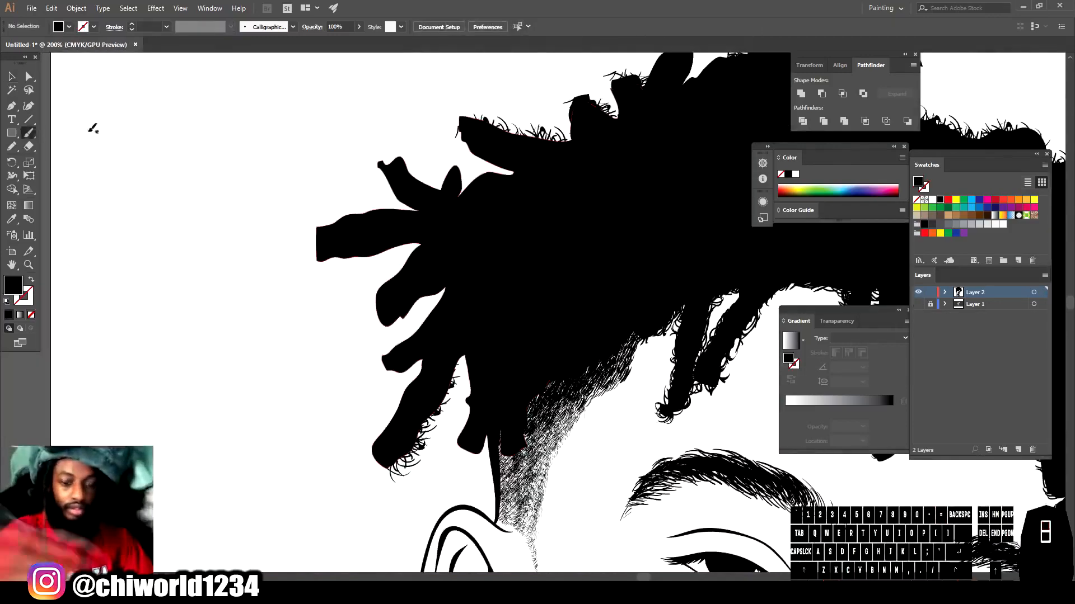
key(shift+x)
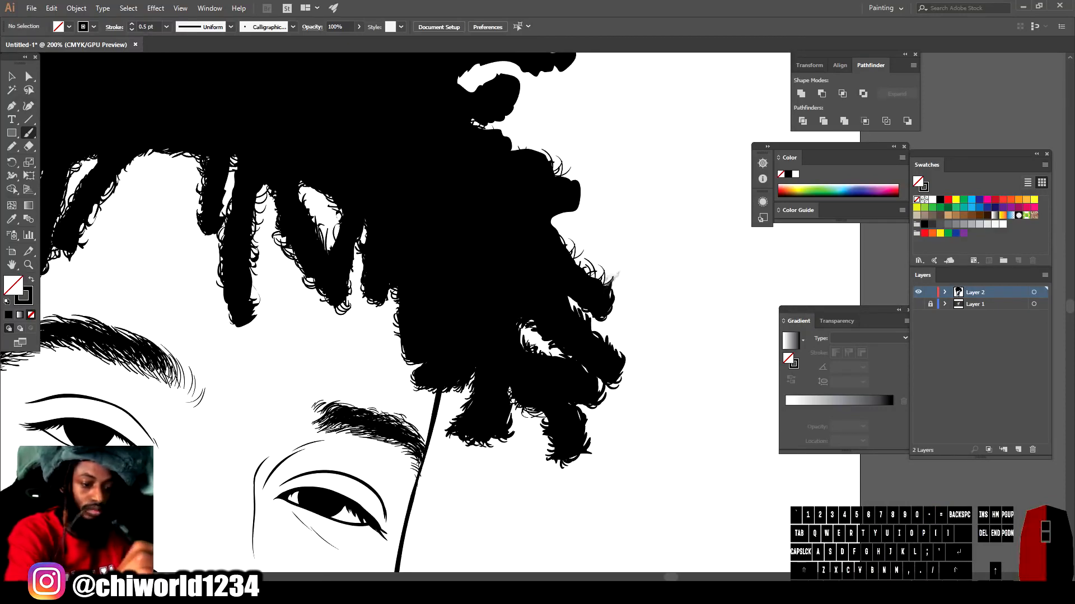
scroll(578, 199, up, 5)
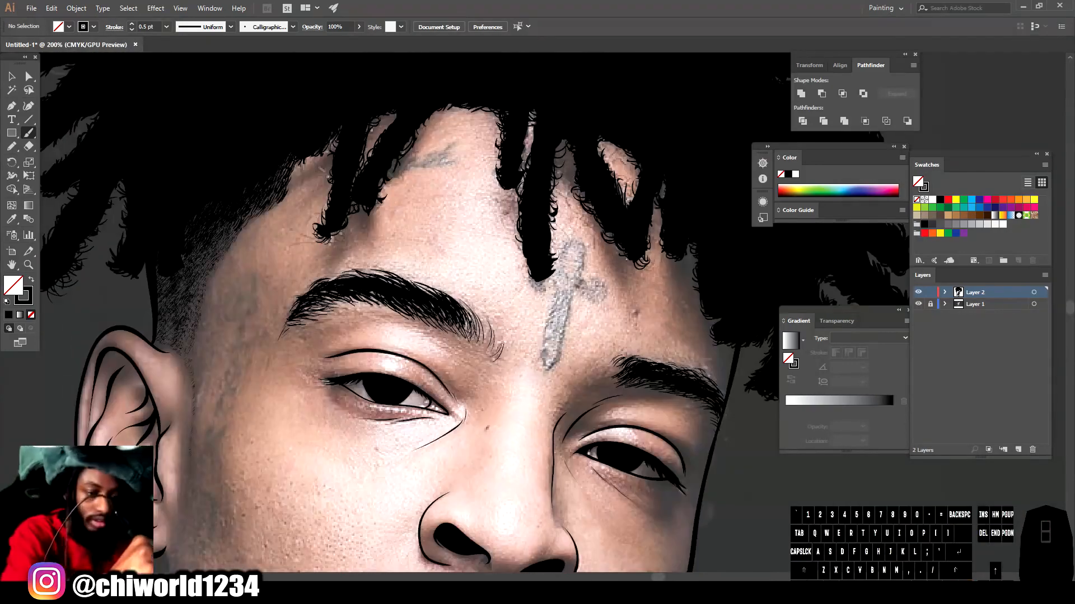
- Trace the dagger tattoo on the forehead with 0.5 pt Paintbrush outlines
mouse_move(531, 275)
mouse_down()
mouse_move(557, 284)
mouse_move(561, 270)
mouse_move(533, 242)
mouse_up()
scroll(575, 286, up, 3)
mouse_move(583, 227)
mouse_down()
mouse_move(537, 228)
mouse_move(540, 219)
mouse_up()
mouse_move(581, 185)
mouse_down()
mouse_move(547, 197)
mouse_move(555, 160)
mouse_up()
scroll(551, 319, down, 2)
mouse_move(556, 261)
mouse_down()
mouse_move(498, 323)
mouse_move(519, 244)
mouse_up()
drag(505, 413, 475, 434)
drag(505, 413, 515, 450)
drag(542, 250, 504, 413)
- Set the stroke to 0.75 pt and trace the lettering tattoo running down the face in front of the ear
scroll(514, 268, down, 6)
scroll(434, 297, up, 2)
scroll(475, 252, up, 2)
mouse_move(538, 149)
mouse_down()
mouse_move(520, 163)
mouse_move(482, 163)
mouse_move(494, 178)
mouse_up()
scroll(454, 379, down, 2)
scroll(545, 392, up, 3)
click(166, 27)
click(177, 64)
drag(494, 175, 464, 289)
drag(454, 338, 454, 340)
drag(465, 335, 451, 354)
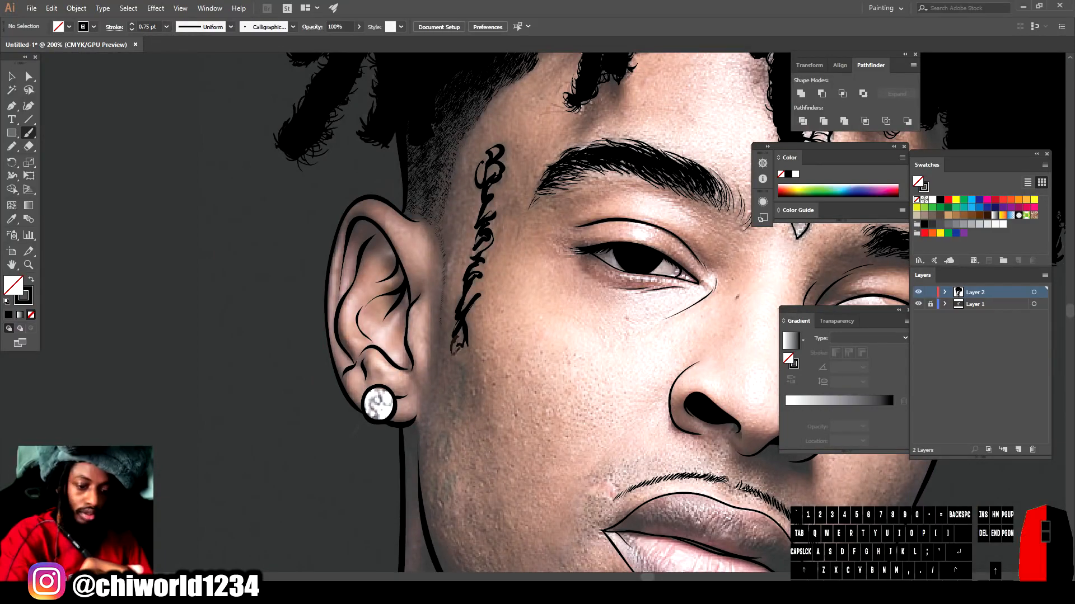
drag(450, 463, 444, 495)
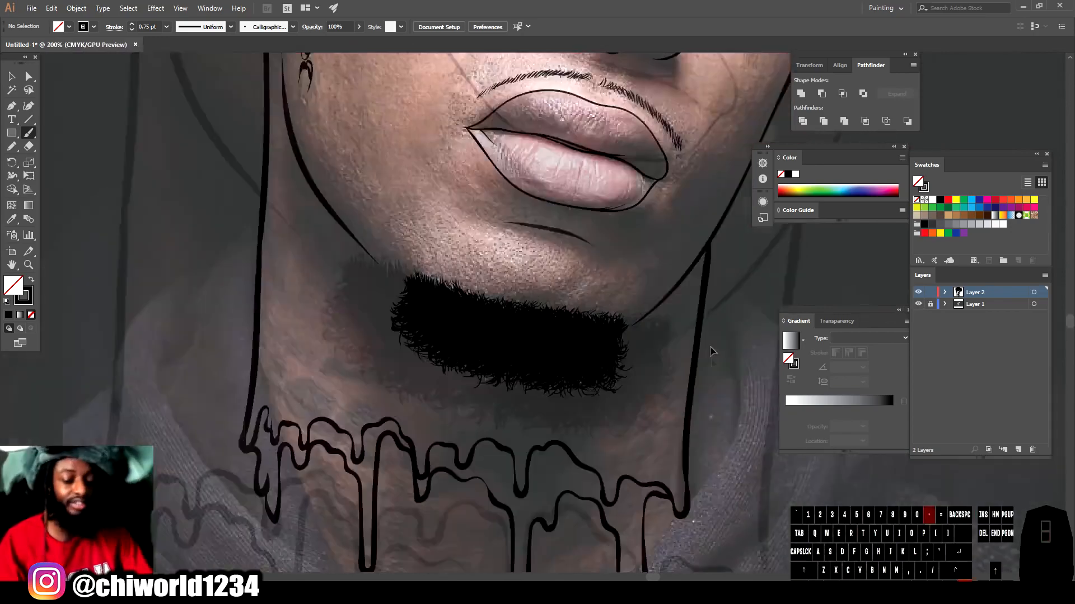
- Swap to a black fill without stroke and draw Pencil shapes for the neck tattoo above the drips on both sides
key(ctrl+=)
key(ctrl+=)
drag(342, 441, 575, 392)
click(12, 147)
click(31, 280)
drag(493, 383, 520, 380)
drag(364, 364, 521, 382)
mouse_move(367, 470)
mouse_down()
mouse_move(389, 489)
mouse_move(367, 469)
mouse_up()
drag(343, 466, 386, 428)
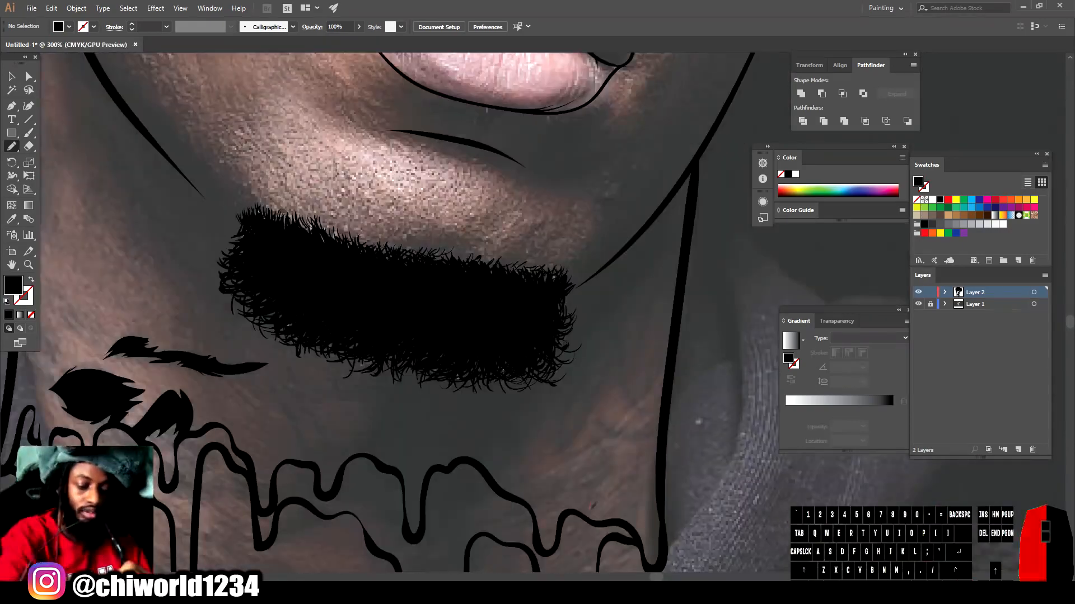
drag(588, 506, 587, 482)
mouse_move(644, 452)
mouse_down()
mouse_move(617, 503)
mouse_move(643, 454)
mouse_up()
mouse_move(643, 483)
mouse_down()
mouse_move(638, 528)
mouse_move(643, 483)
mouse_up()
- Check the artwork with the photo on Layer 1 toggled, and draw another black-filled Pencil shape in the neck tattoo
key(ctrl+minus)
key(ctrl+minus)
key(ctrl+minus)
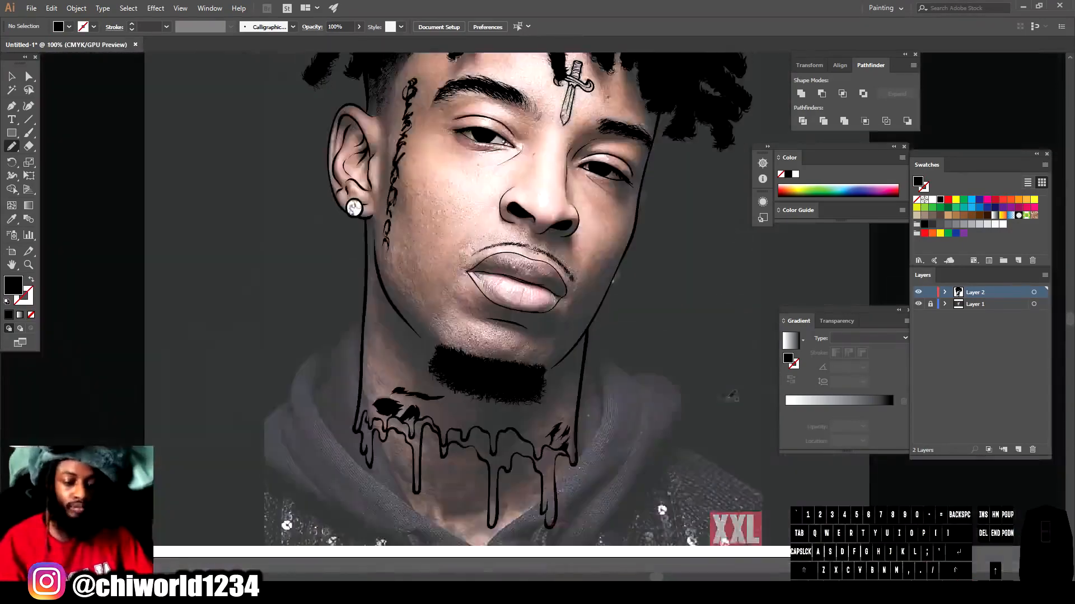
key(ctrl+=)
click(920, 305)
click(918, 304)
key(ctrl+=)
scroll(537, 312, down, 3)
mouse_move(219, 383)
mouse_down()
mouse_move(218, 394)
mouse_move(199, 371)
mouse_up()
- Paint flowing Paintbrush lines for the neck tattoo below the beard, between the beard and the drips
key(b)
drag(500, 439, 390, 451)
drag(469, 414, 390, 446)
drag(440, 412, 369, 422)
drag(432, 409, 330, 392)
drag(316, 386, 295, 359)
drag(540, 424, 508, 464)
drag(516, 411, 476, 447)
- Toggle the photo on Layer 1 to examine the neck tattoo within the full portrait, and return to the neck
key(ctrl+minus)
key(ctrl+minus)
key(ctrl+minus)
click(919, 306)
click(919, 306)
key(ctrl+=)
key(ctrl+=)
key(ctrl+=)
key(ctrl+=)
- Paint curved 1 pt Paintbrush lines for the neck tattoo between the beard and the right-hand neck outline
drag(535, 340, 506, 395)
mouse_move(552, 319)
mouse_down()
mouse_move(563, 448)
mouse_move(574, 432)
mouse_up()
drag(593, 348, 560, 423)
drag(597, 274, 553, 415)
drag(566, 315, 543, 389)
drag(578, 291, 482, 400)
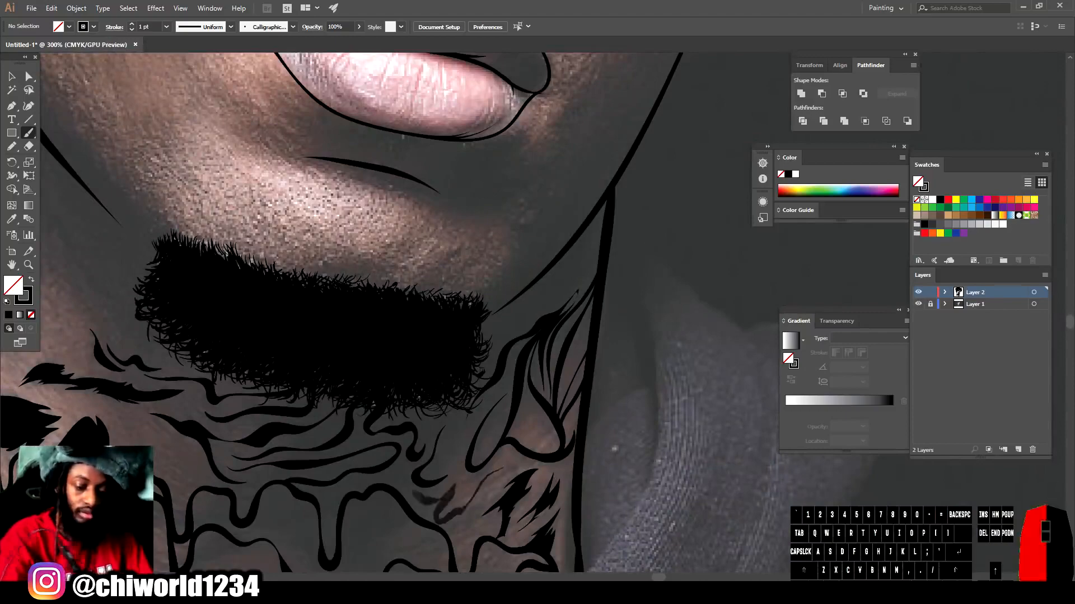
- Hide the photo on Layer 1 to examine the complete portrait line art on the whole artboard
key(ctrl+minus)
key(ctrl+minus)
key(ctrl+minus)
key(ctrl+minus)
click(919, 305)
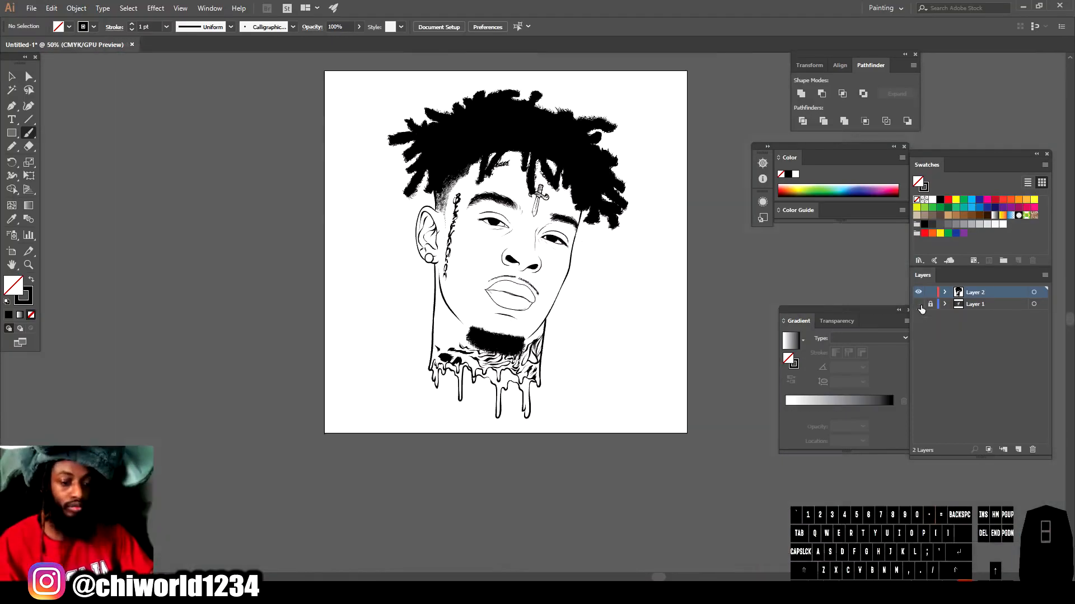
- Show the photo on Layer 1 and paint flowing 1 pt Paintbrush lines for the neck tattoo below the right half of the beard
click(919, 305)
key(ctrl+=)
key(ctrl+=)
key(ctrl+=)
key(ctrl+=)
key(ctrl+=)
key(ctrl+=)
mouse_move(234, 339)
mouse_down()
mouse_move(339, 415)
mouse_move(451, 394)
mouse_up()
drag(444, 400, 552, 370)
drag(401, 411, 562, 370)
drag(497, 367, 556, 350)
drag(512, 409, 587, 386)
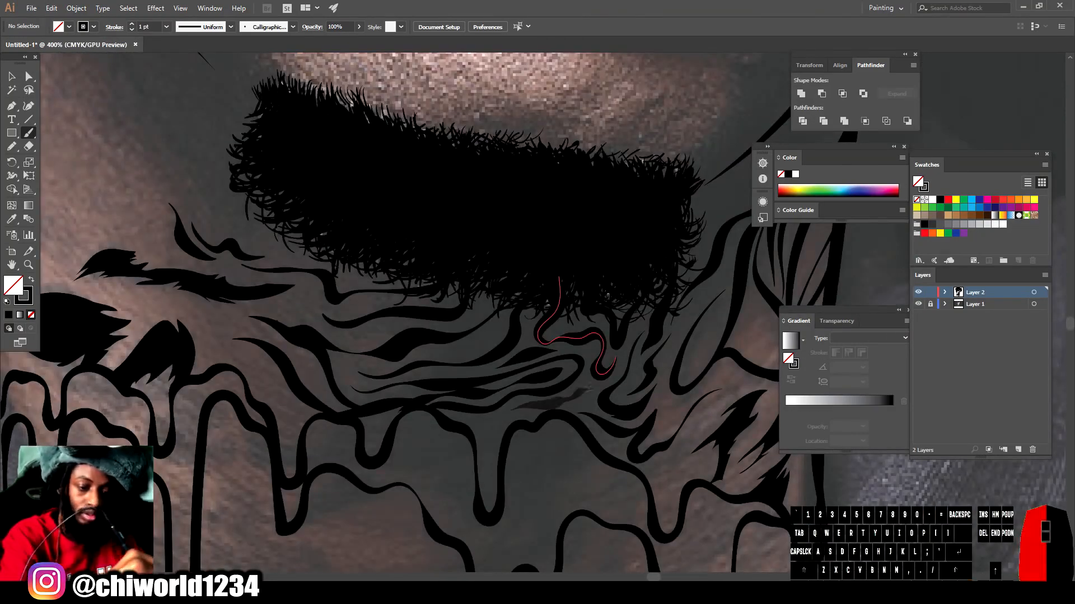
- Continue the neck tattoo with flowing Paintbrush lines below the left half of the beard, towards the left-hand dark patches
drag(415, 357, 490, 334)
drag(340, 343, 420, 312)
drag(319, 320, 377, 304)
drag(231, 299, 313, 319)
drag(176, 303, 265, 335)
drag(204, 342, 269, 375)
key(ctrl+minus)
key(ctrl+minus)
key(ctrl+minus)
key(ctrl+minus)
scroll(699, 380, up, 2)
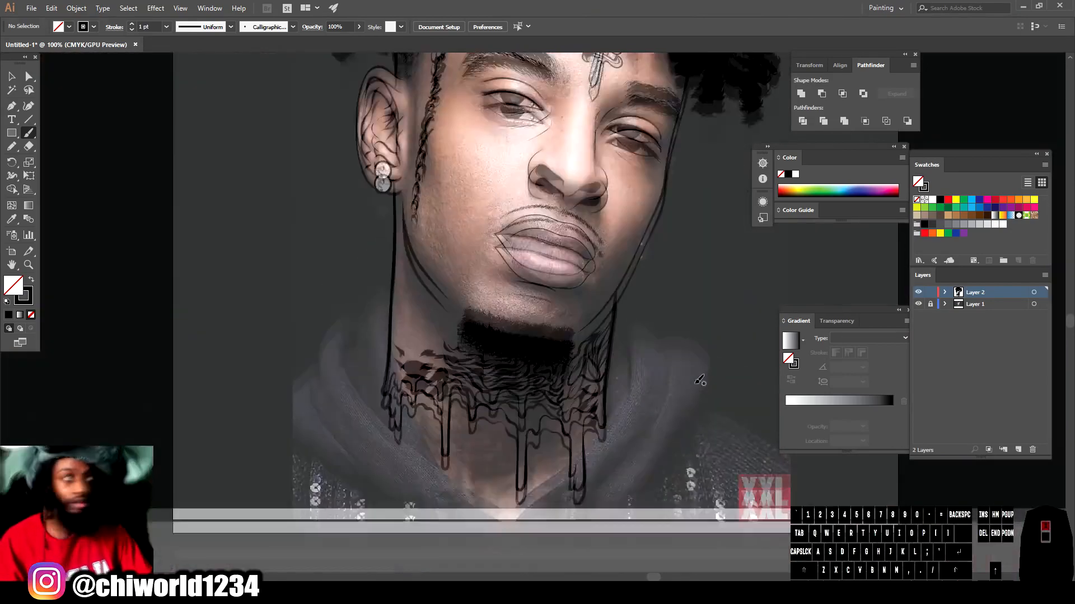
- Paint wavy Paintbrush lines for the neck tattoo between the jaw and the left-hand neck outline
key(ctrl+=)
key(ctrl+=)
drag(382, 327, 366, 295)
mouse_move(444, 430)
mouse_down()
mouse_move(401, 399)
mouse_move(396, 342)
mouse_up()
mouse_move(404, 339)
mouse_down()
mouse_move(380, 348)
mouse_move(369, 334)
mouse_up()
scroll(381, 359, down, 2)
drag(382, 411, 360, 379)
drag(472, 301, 425, 241)
key(ctrl+minus)
key(ctrl+minus)
key(ctrl+minus)
key(ctrl+minus)
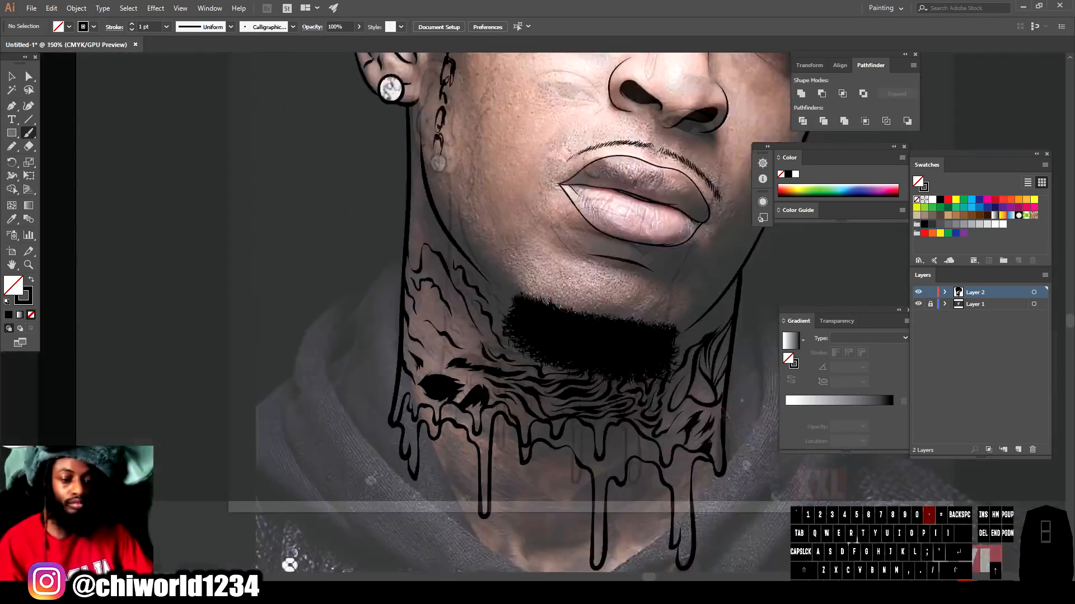
- Hide the photo on Layer 1 and add further Paintbrush lines to the tattoo on the left side of the neck
click(917, 304)
key(ctrl+=)
key(ctrl+=)
key(ctrl+=)
key(ctrl+=)
key(ctrl+=)
drag(531, 368, 638, 250)
scroll(560, 302, down, 2)
scroll(321, 329, up, 3)
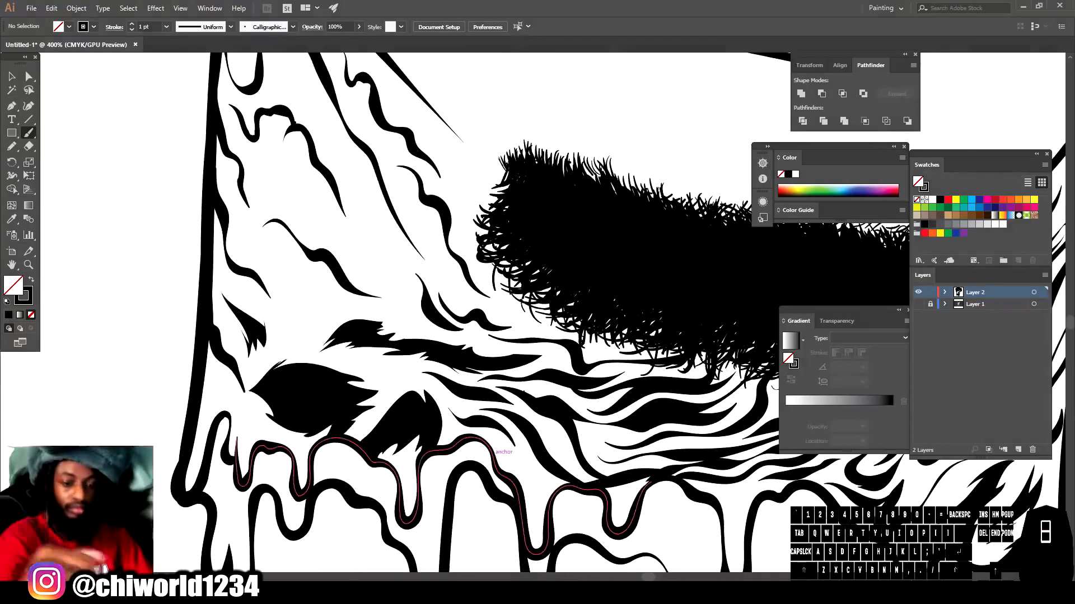
drag(333, 273, 289, 312)
- Draw small black-filled Pencil shapes without stroke to thicken the neck tattoo lines around and below the beard
key(n)
mouse_move(416, 320)
mouse_down()
mouse_move(404, 321)
mouse_move(420, 328)
mouse_up()
key(ctrl+z)
click(32, 282)
mouse_move(361, 255)
mouse_down()
mouse_move(403, 283)
mouse_move(361, 255)
mouse_up()
mouse_move(341, 301)
mouse_down()
mouse_move(310, 346)
mouse_move(339, 302)
mouse_up()
drag(237, 242, 239, 245)
drag(507, 319, 577, 336)
drag(461, 285, 578, 322)
mouse_move(615, 291)
mouse_down()
mouse_move(235, 208)
mouse_move(235, 168)
mouse_up()
drag(501, 416, 552, 392)
drag(578, 265, 557, 312)
drag(592, 225, 551, 259)
drag(594, 152, 649, 119)
key(ctrl+minus)
key(ctrl+minus)
key(ctrl+minus)
key(ctrl+minus)
key(ctrl+minus)
- Show the photo on Layer 1 and outline the ear and earring beyond the right-hand cheek with black, unfilled Paintbrush lines
drag(587, 246, 593, 417)
key(ctrl+equal)
key(ctrl+equal)
key(ctrl+equal)
key(ctrl+equal)
click(918, 304)
key(.)
drag(578, 371, 566, 471)
key(b)
mouse_move(509, 451)
mouse_down()
mouse_move(516, 430)
mouse_move(508, 455)
mouse_up()
key(ctrl+z)
click(7, 302)
click(31, 316)
drag(539, 385, 531, 437)
scroll(560, 336, up, 3)
drag(609, 277, 585, 346)
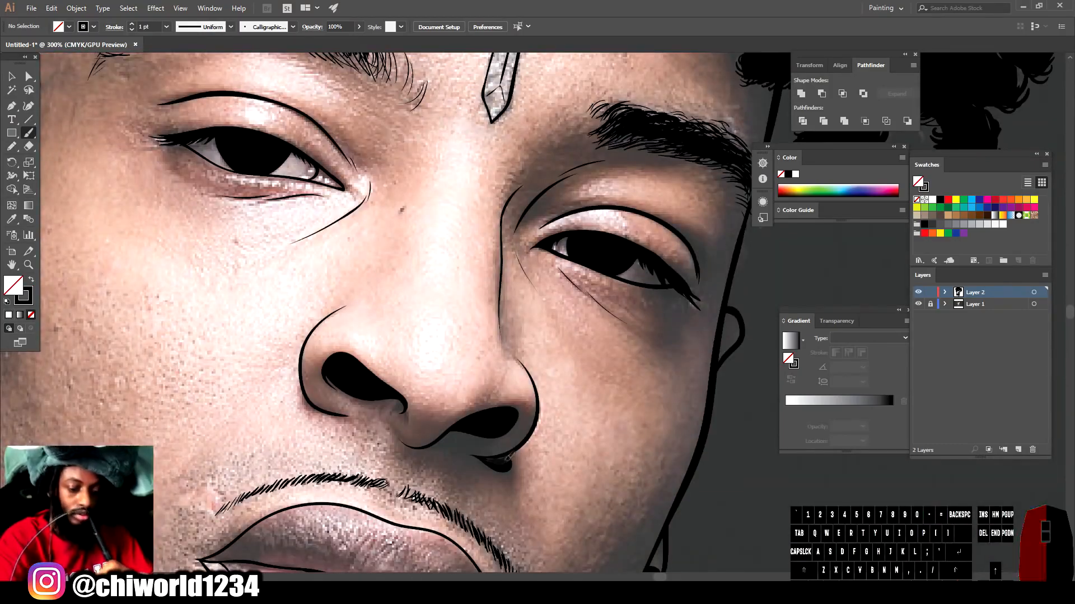
- Paint fine 0.25 pt Paintbrush stubble above the beard and a thin crease under the right-hand eye, leaving the photo on Layer 1 hidden
key(ctrl+minus)
key(ctrl+minus)
click(918, 304)
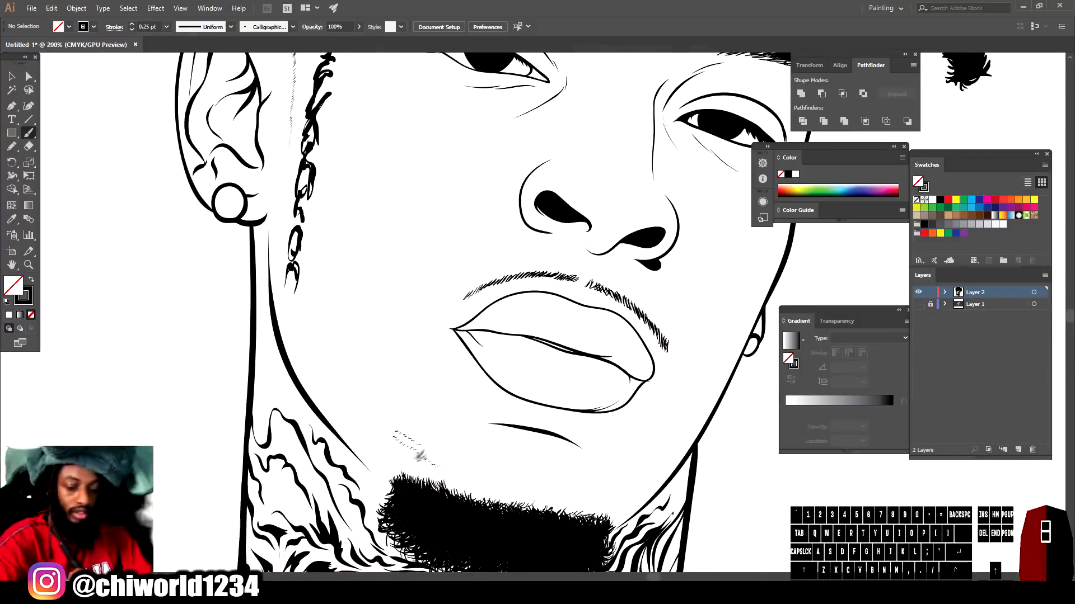
mouse_move(401, 444)
mouse_down()
mouse_move(485, 491)
mouse_move(584, 506)
mouse_move(546, 510)
mouse_up()
click(744, 502)
click(29, 132)
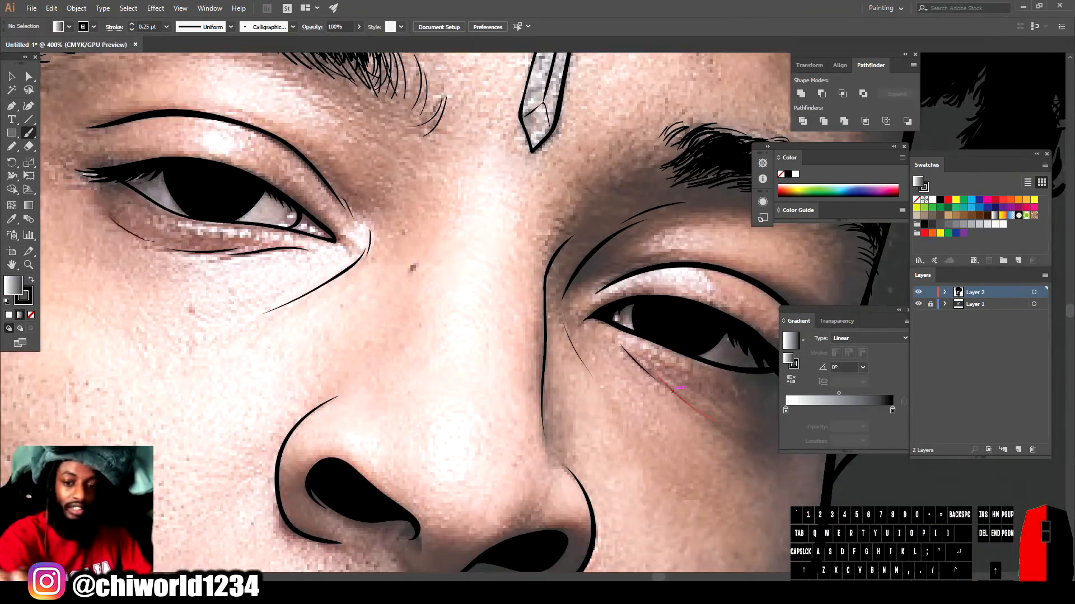
click(918, 304)
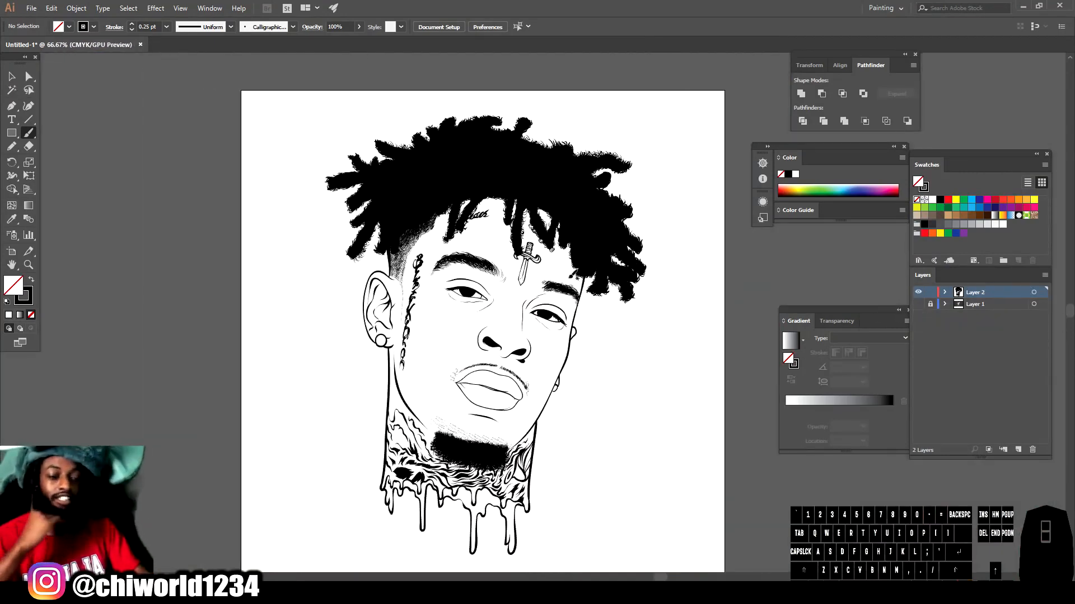
- Select the whole portrait line art, expand its appearance and combine it with Pathfinder Merge
click(16, 76)
drag(268, 105, 580, 480)
mouse_move(699, 572)
mouse_down()
mouse_move(709, 565)
mouse_move(698, 554)
mouse_up()
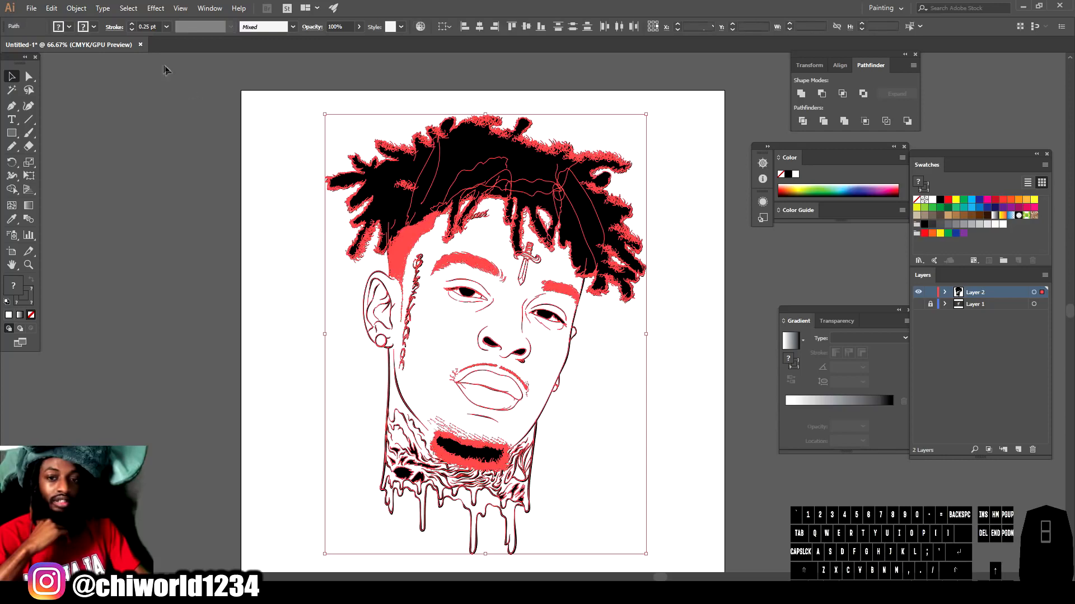
click(84, 8)
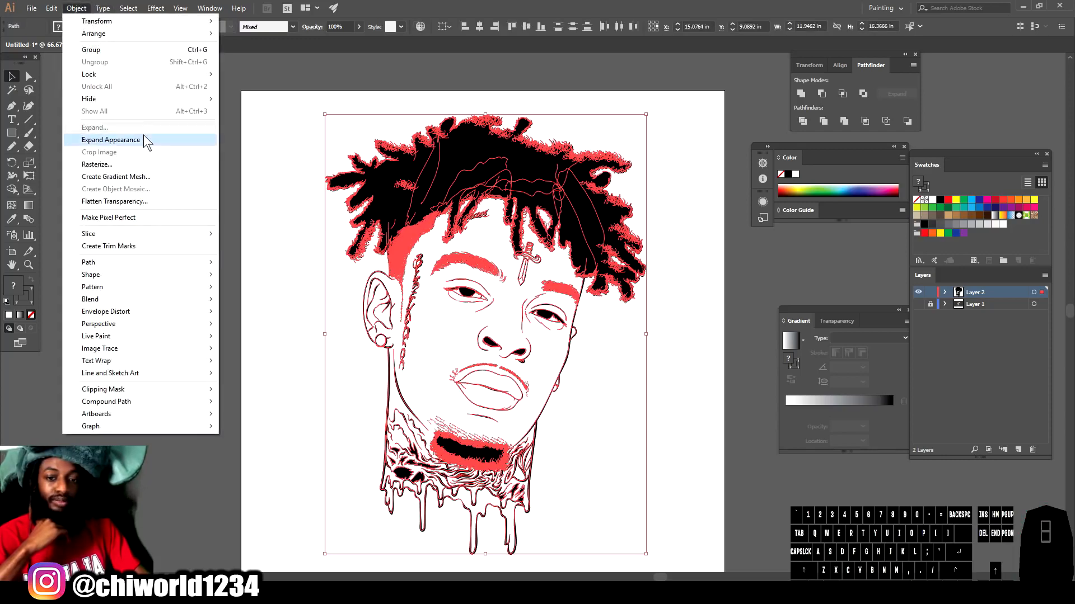
click(144, 140)
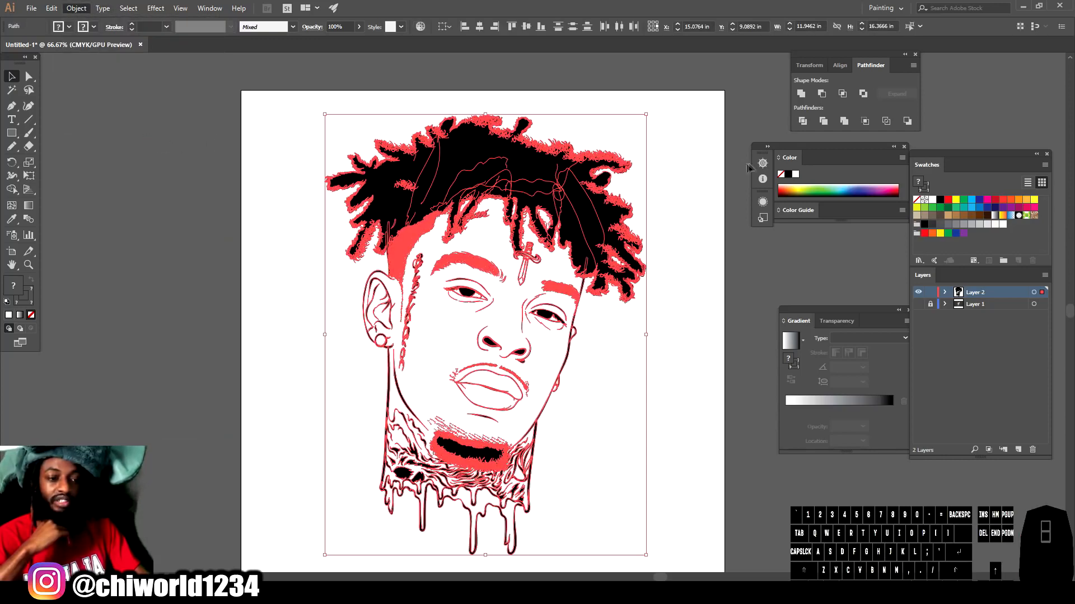
click(844, 122)
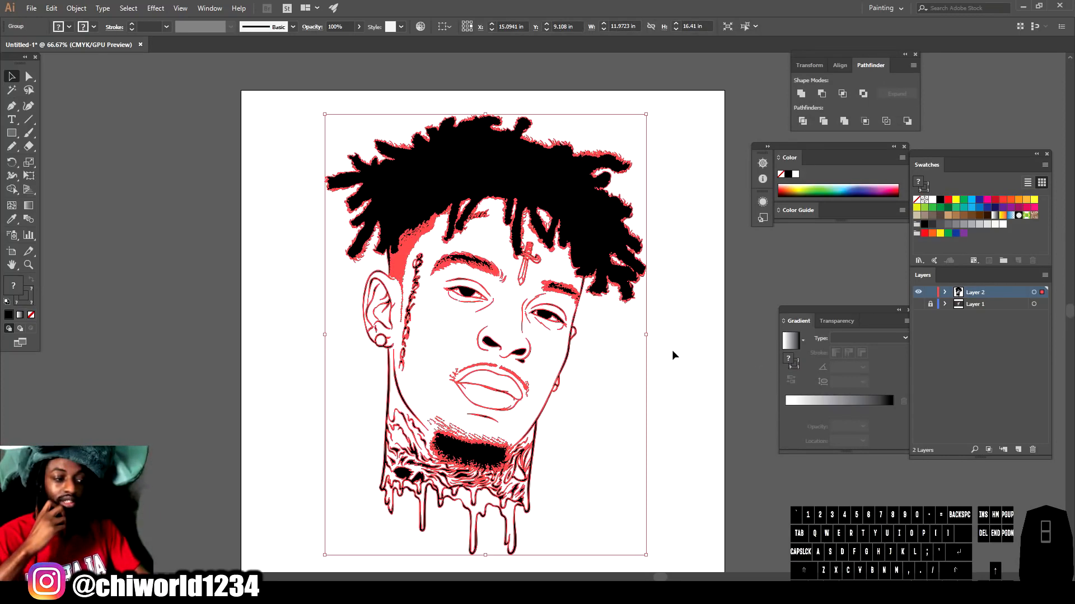
click(679, 331)
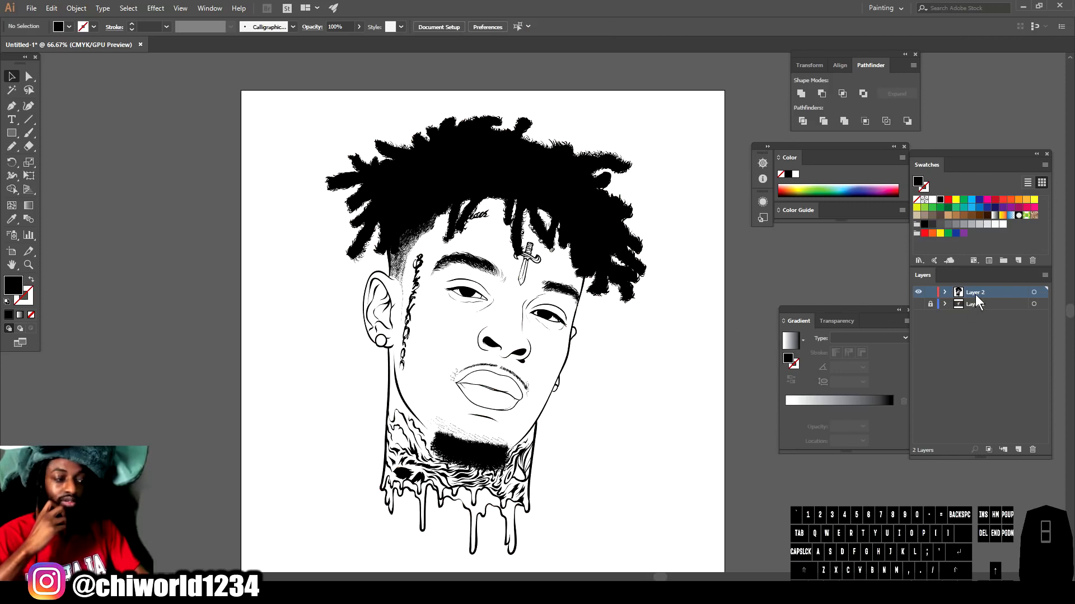
- Duplicate Layer 2, locking the copy, and delete Layer 1 with the photo
drag(977, 296, 1022, 451)
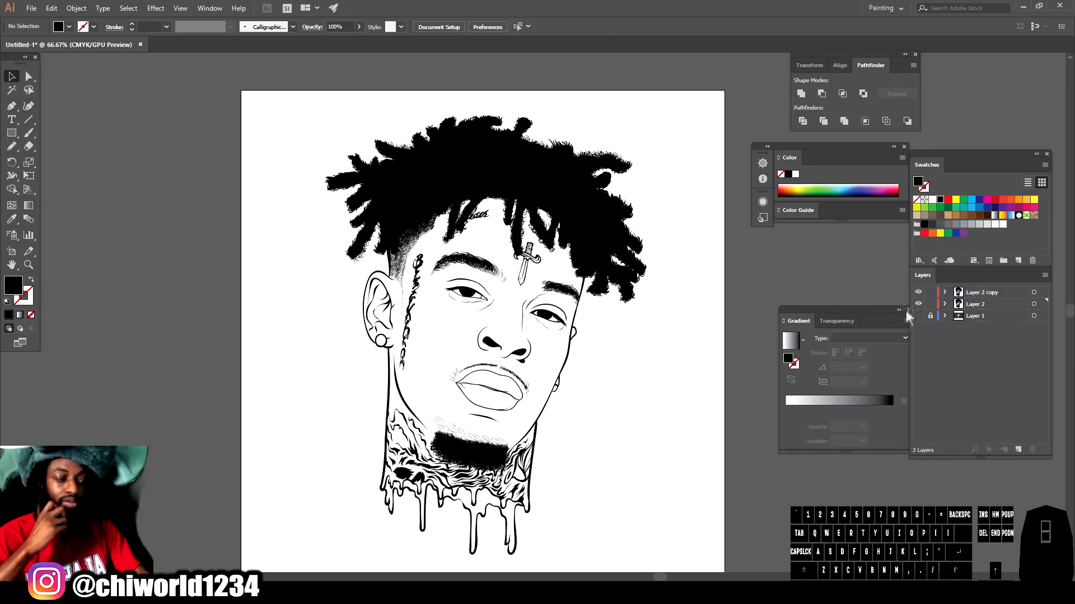
click(931, 293)
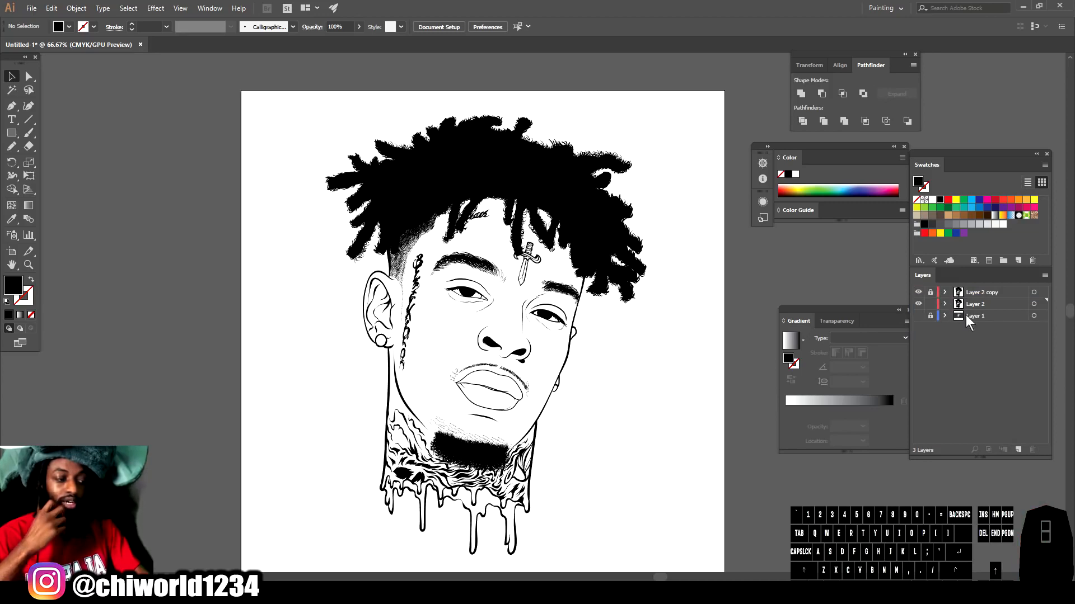
click(966, 317)
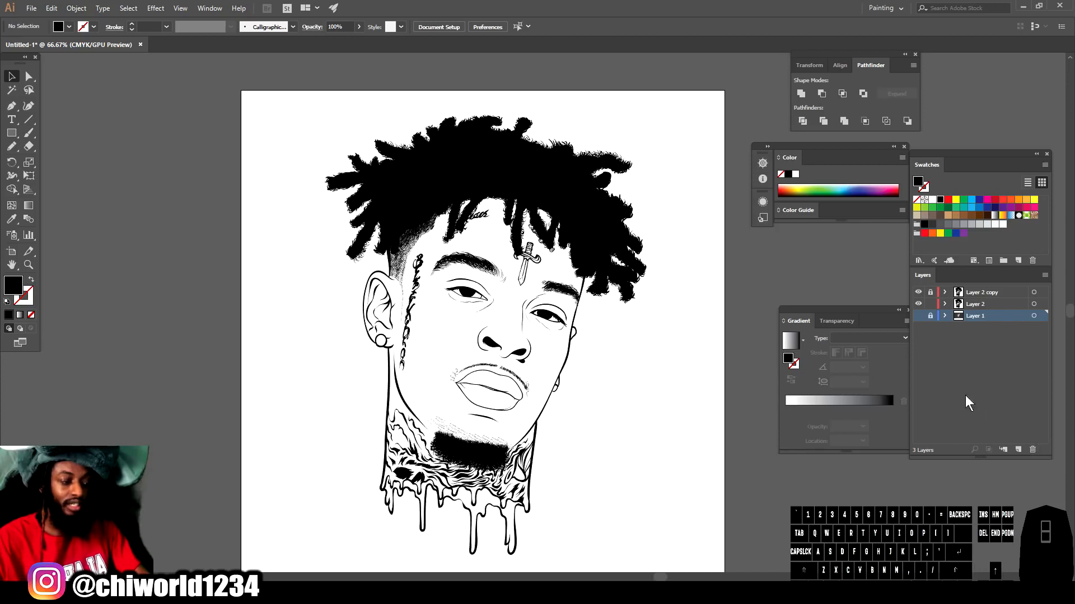
click(919, 317)
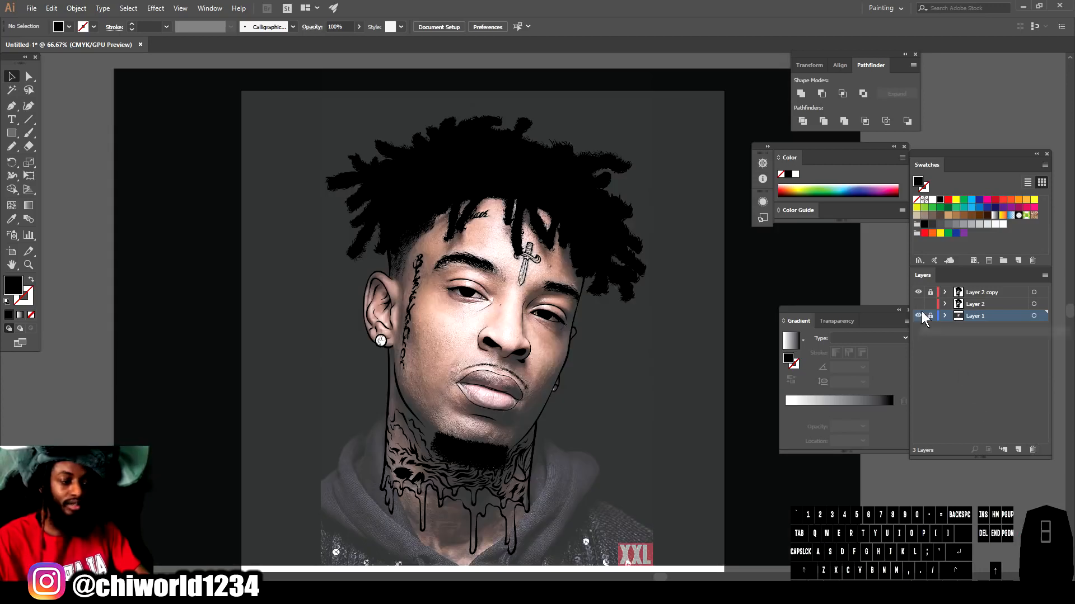
click(1033, 450)
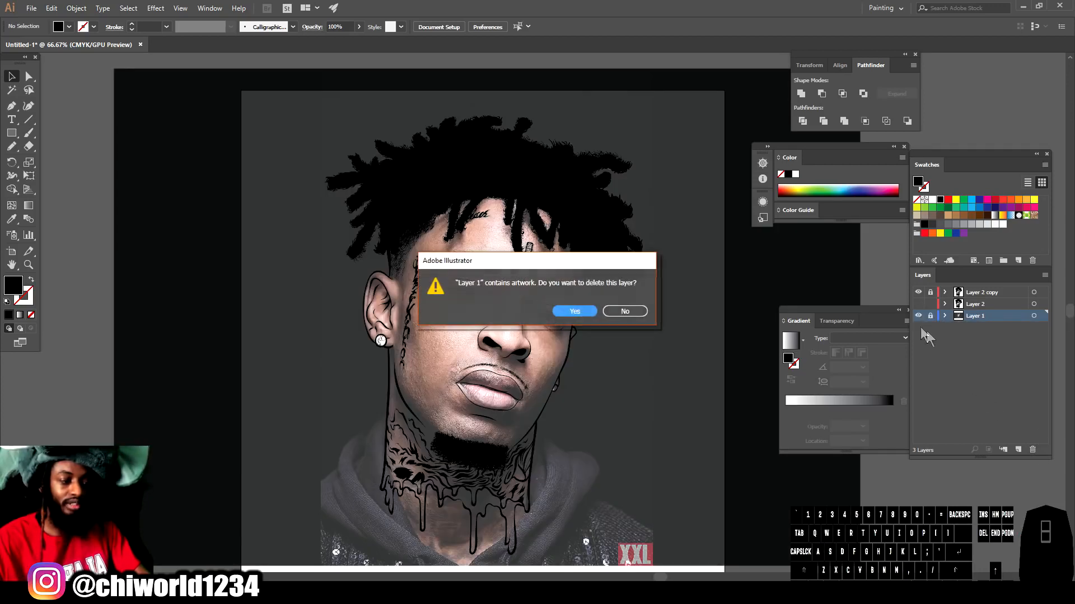
click(581, 312)
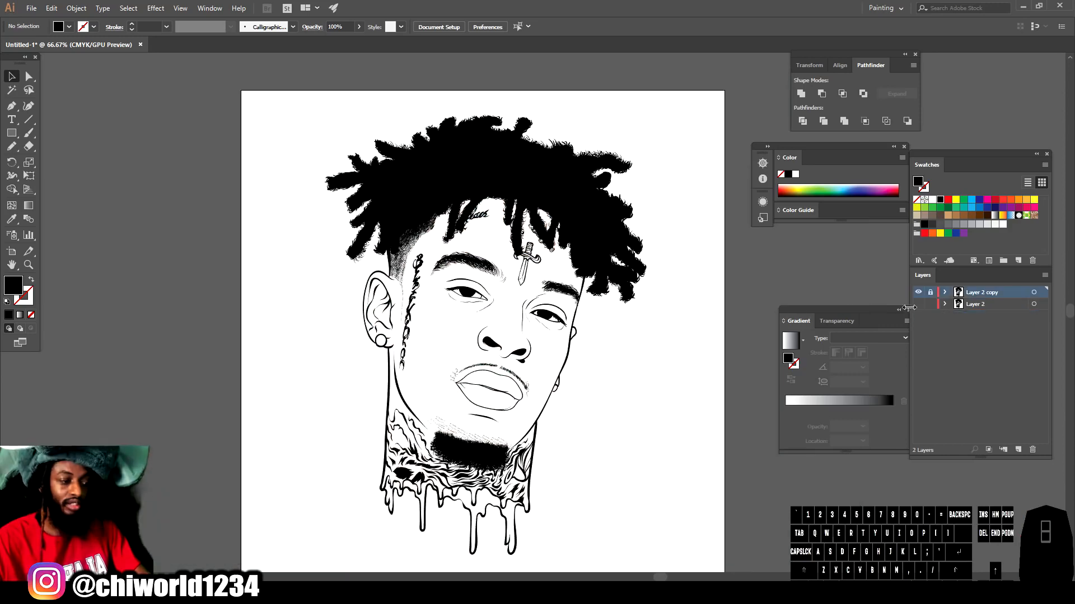
- Make Layer 2 active and set the fill to a reddish brown with hue 21°, saturation 52% and brightness 72%
click(967, 305)
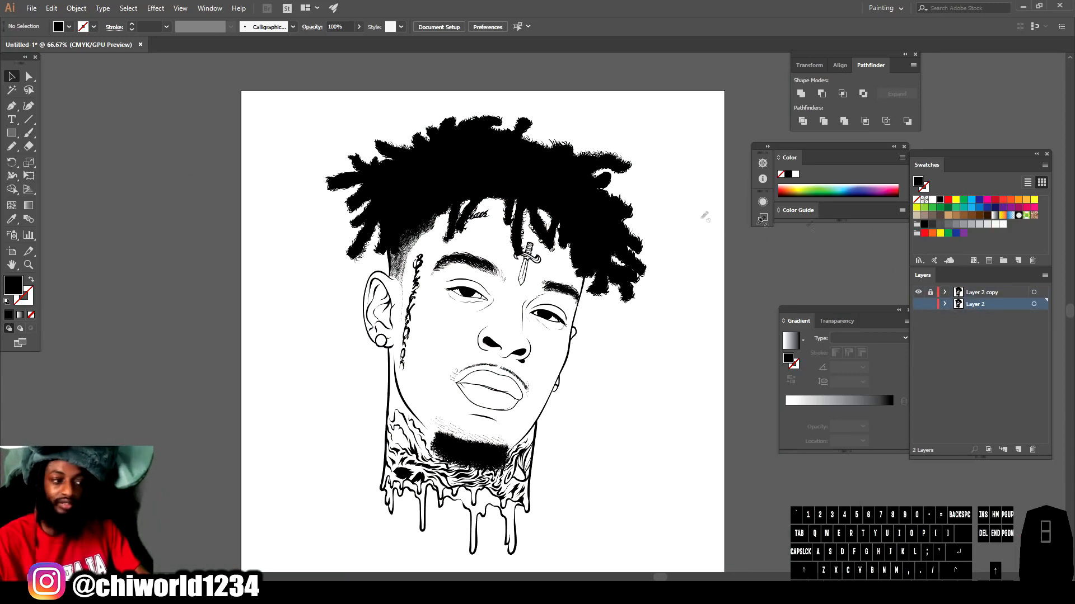
click(956, 220)
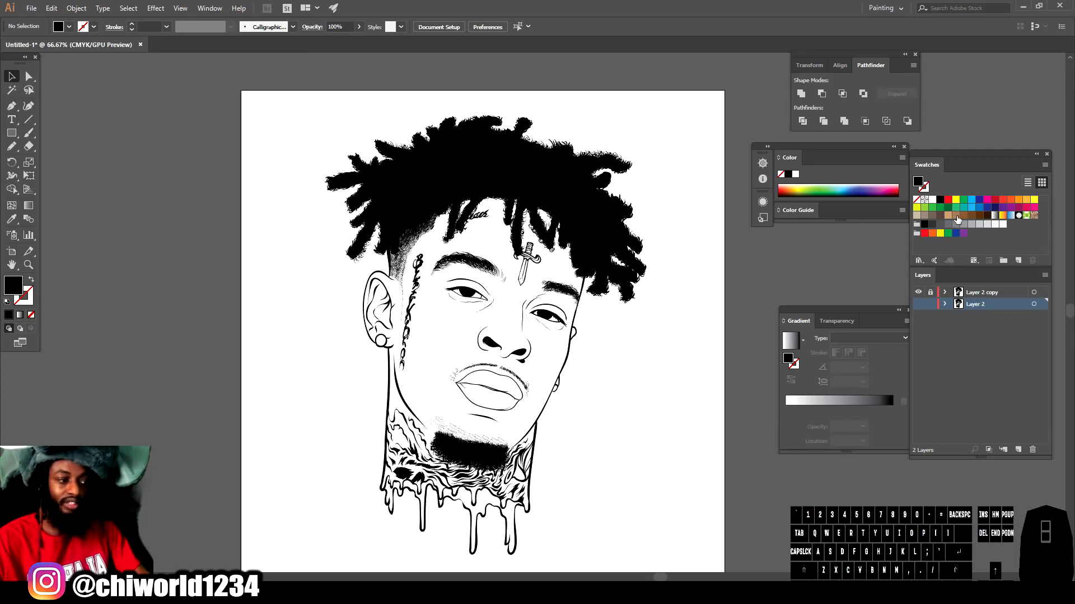
click(956, 217)
double_click(12, 286)
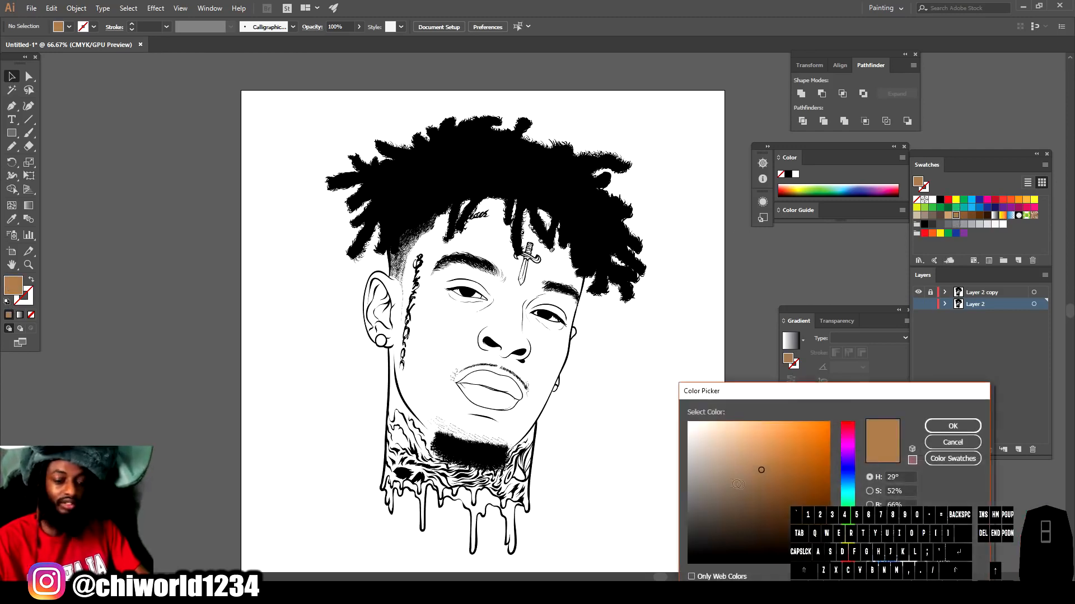
drag(848, 556, 848, 556)
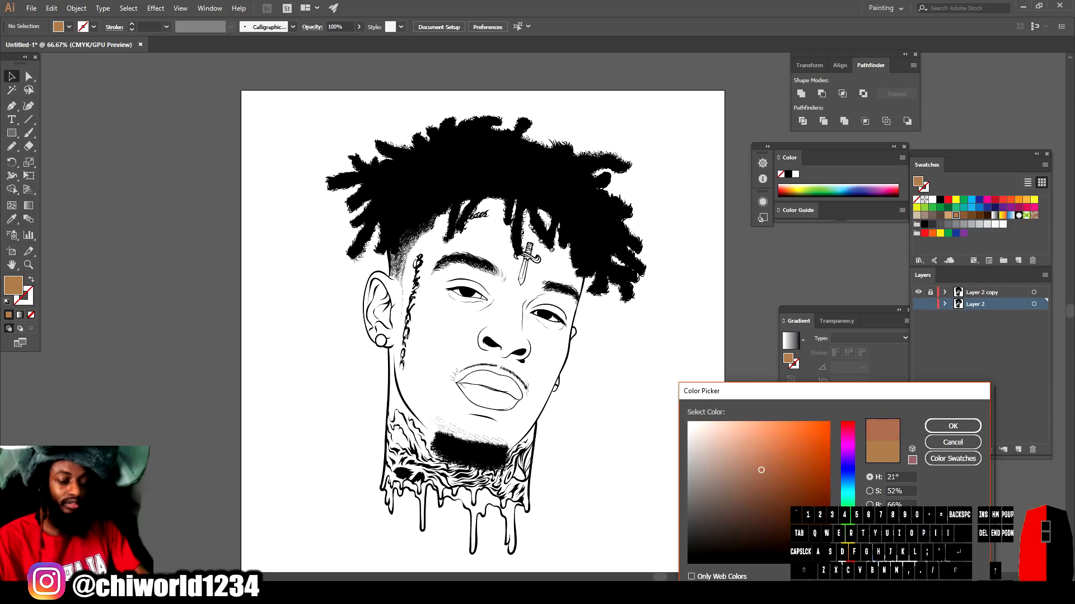
mouse_move(767, 467)
mouse_down()
mouse_move(762, 451)
mouse_move(761, 461)
mouse_up()
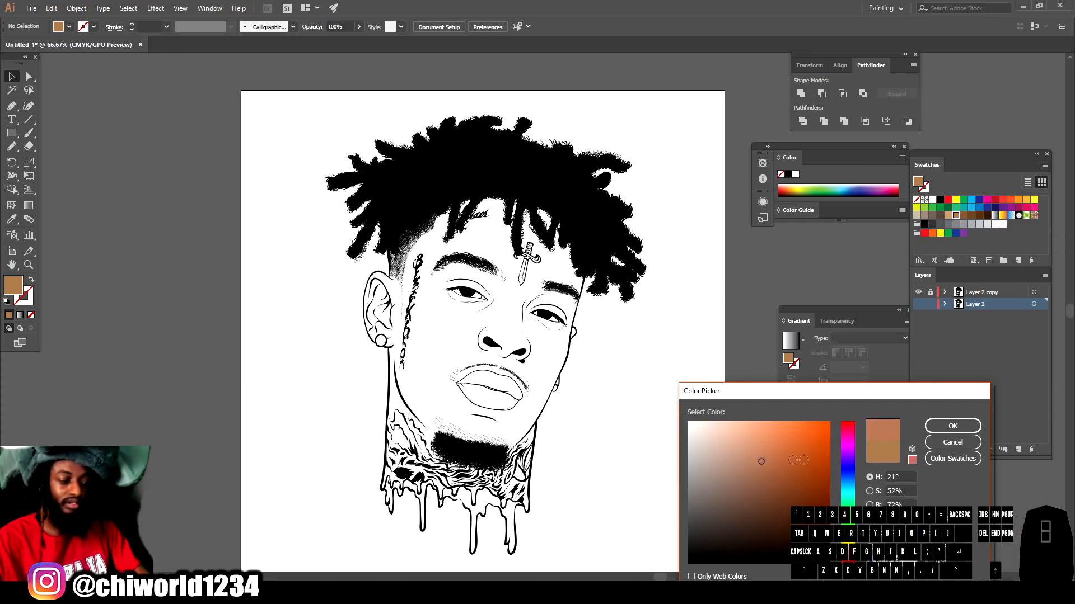
click(952, 426)
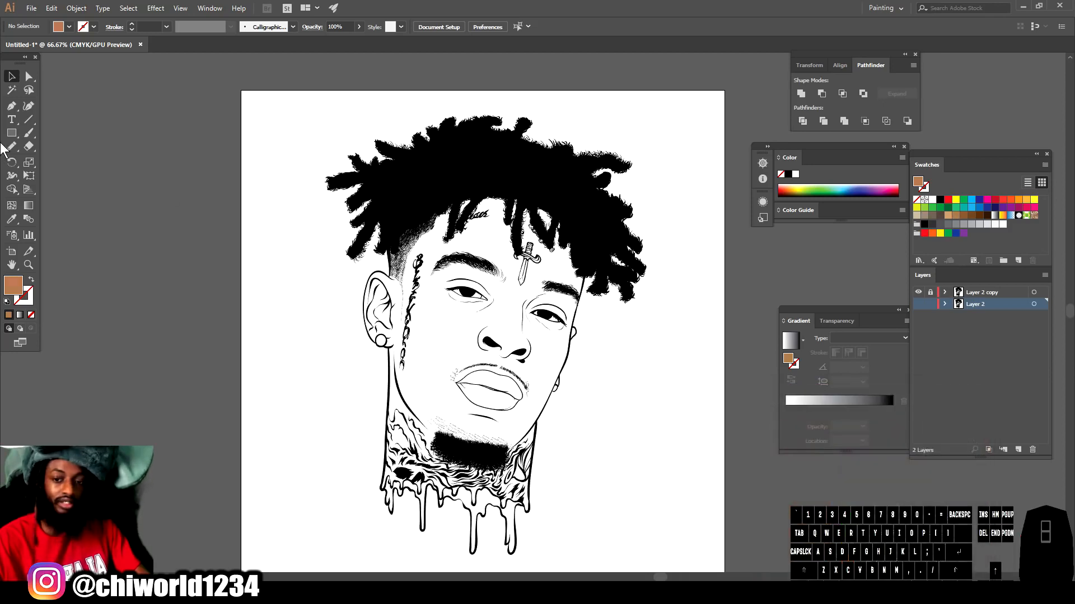
- Draw a rectangle about 15.23 by 18.39 in over the portrait on Layer 2, with the brown fill and no stroke
click(9, 134)
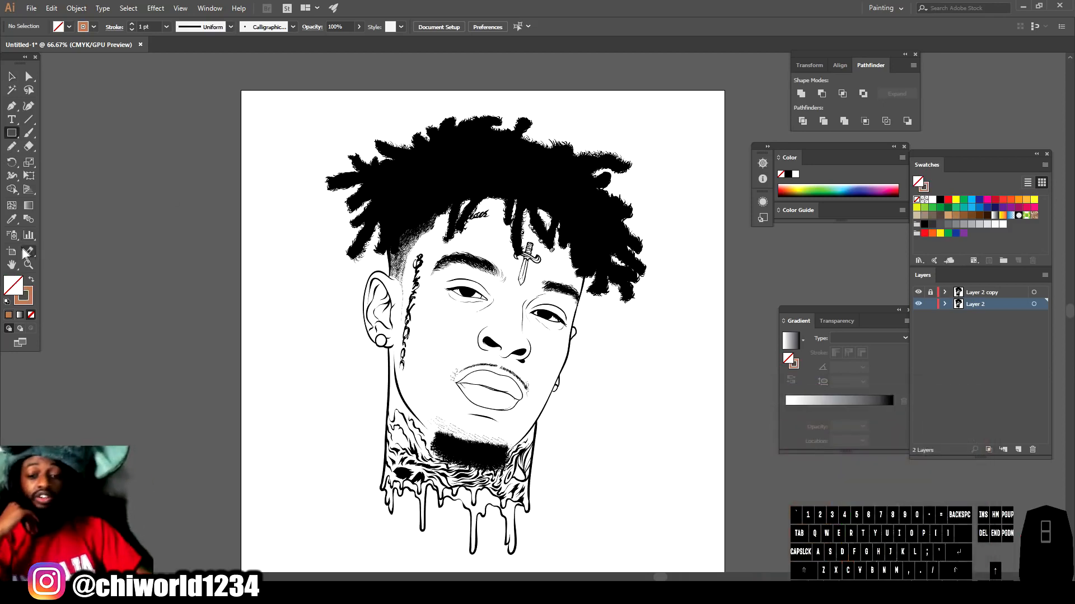
click(29, 297)
drag(280, 76, 690, 569)
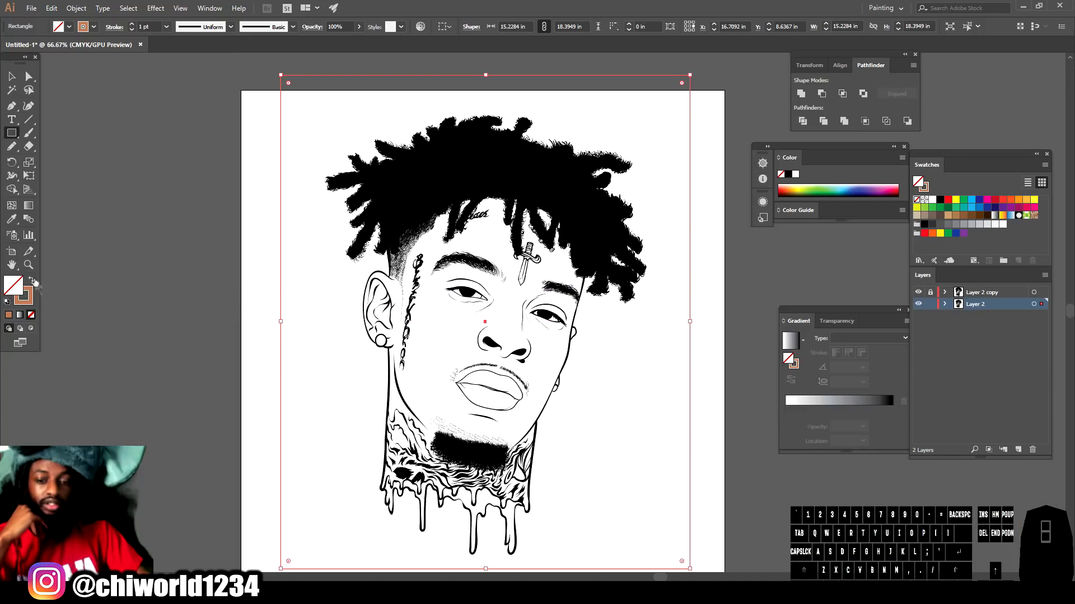
click(32, 280)
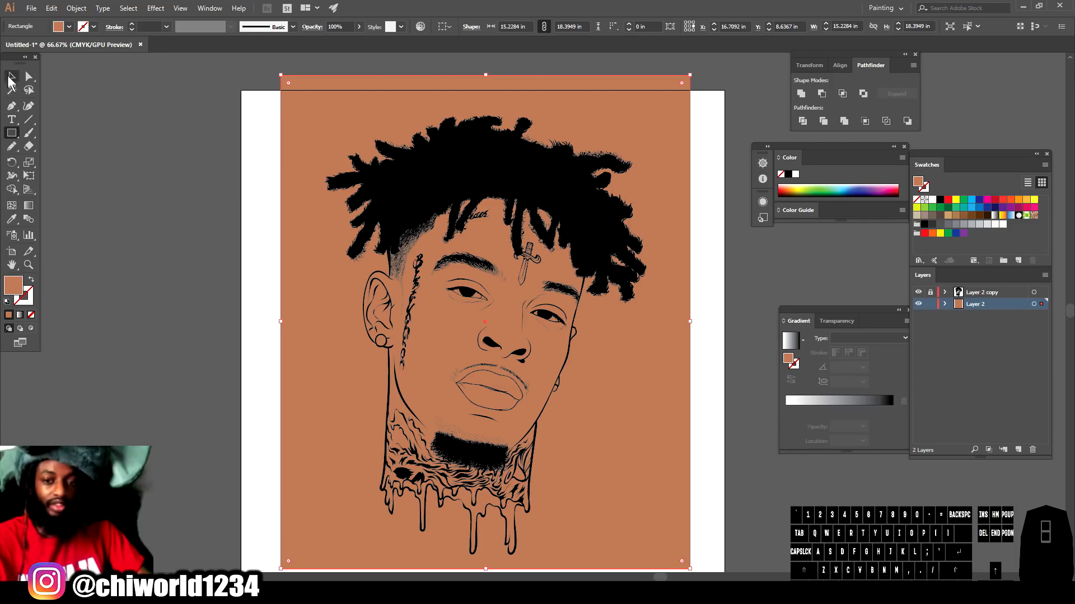
- Send the brown rectangle to the back of Layer 2, behind the line art, and deselect it
click(11, 77)
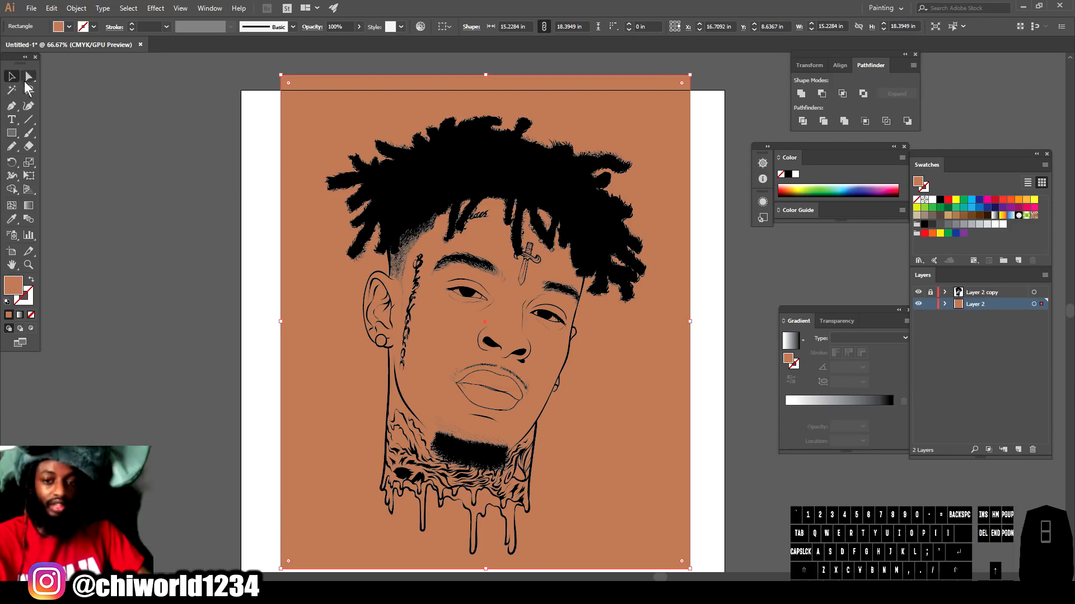
right_click(320, 297)
mouse_move(403, 467)
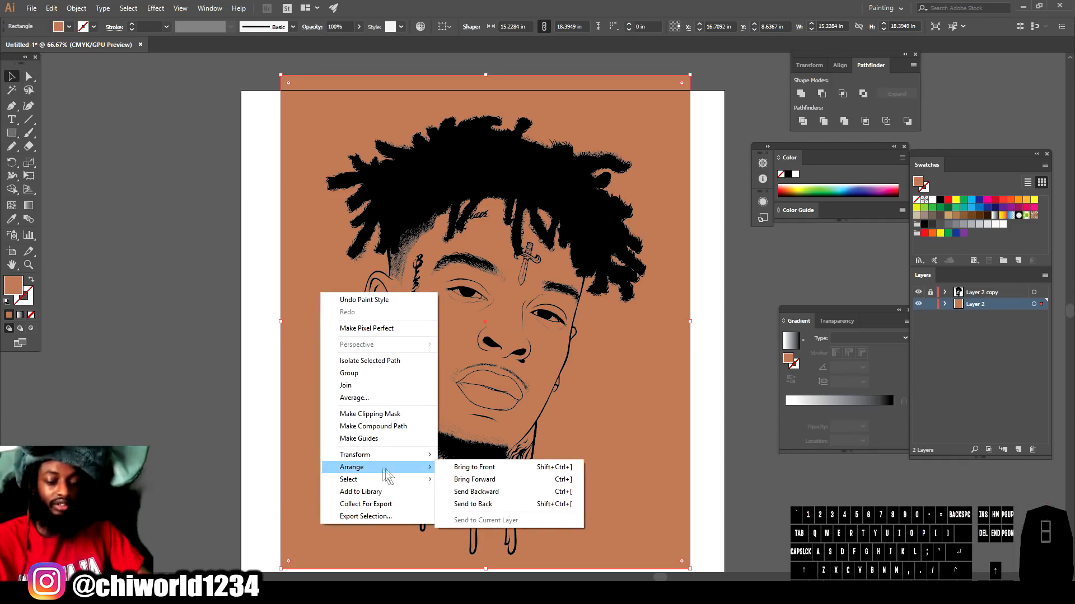
click(473, 504)
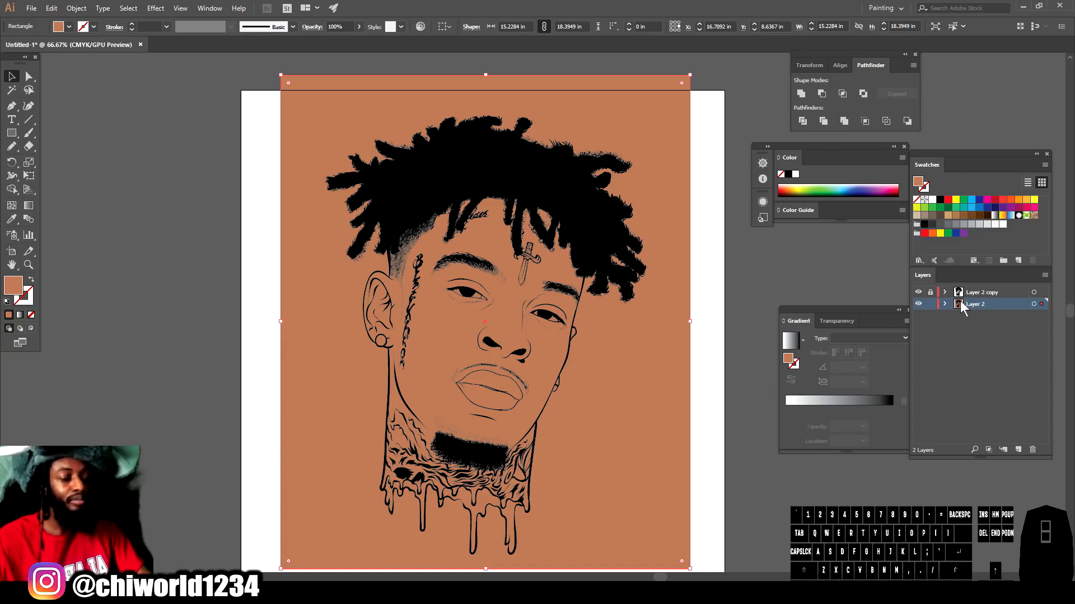
click(211, 112)
- Select the brown rectangle together with the line art on Layer 2 and apply Pathfinder Merge
drag(206, 76, 658, 511)
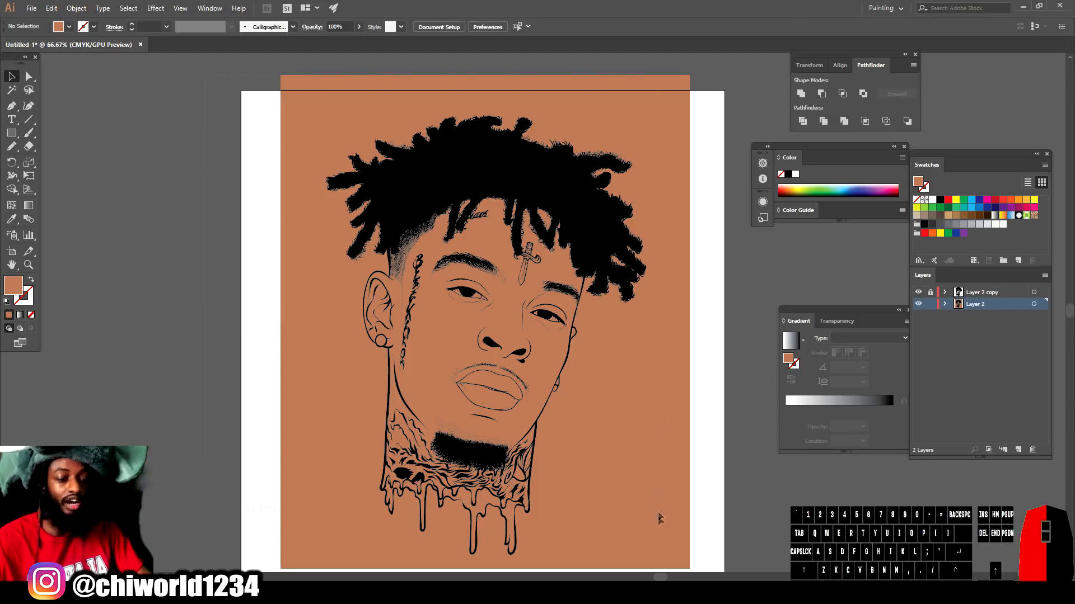
drag(660, 567, 661, 568)
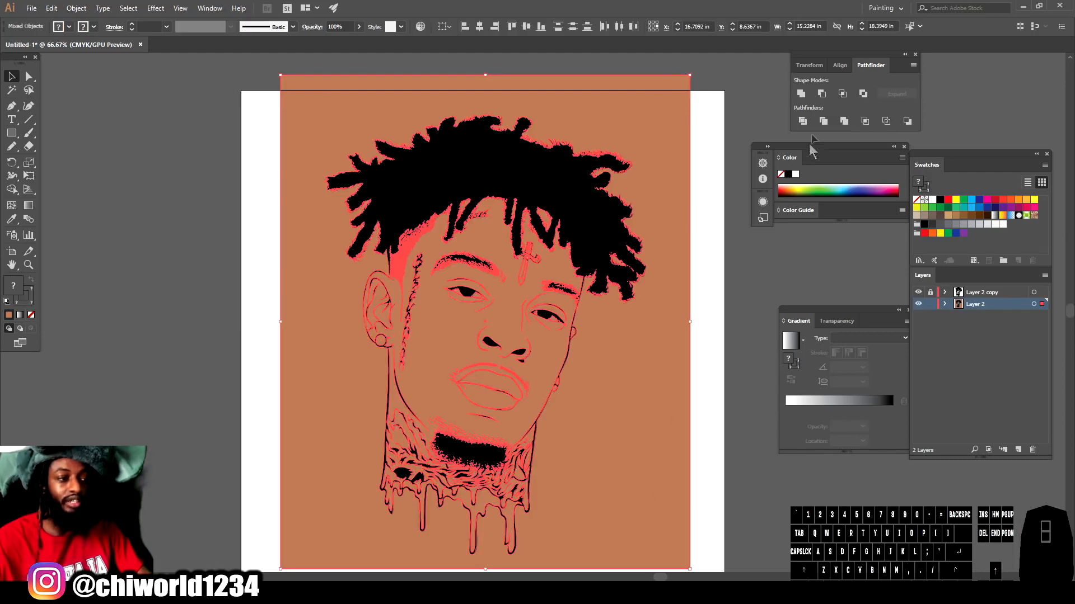
click(843, 122)
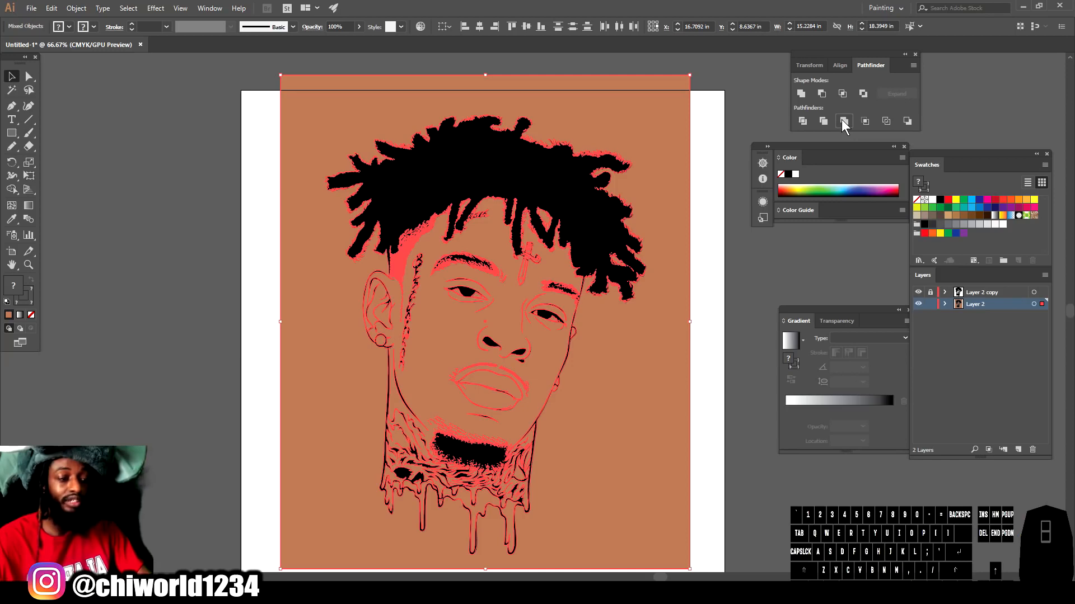
click(842, 120)
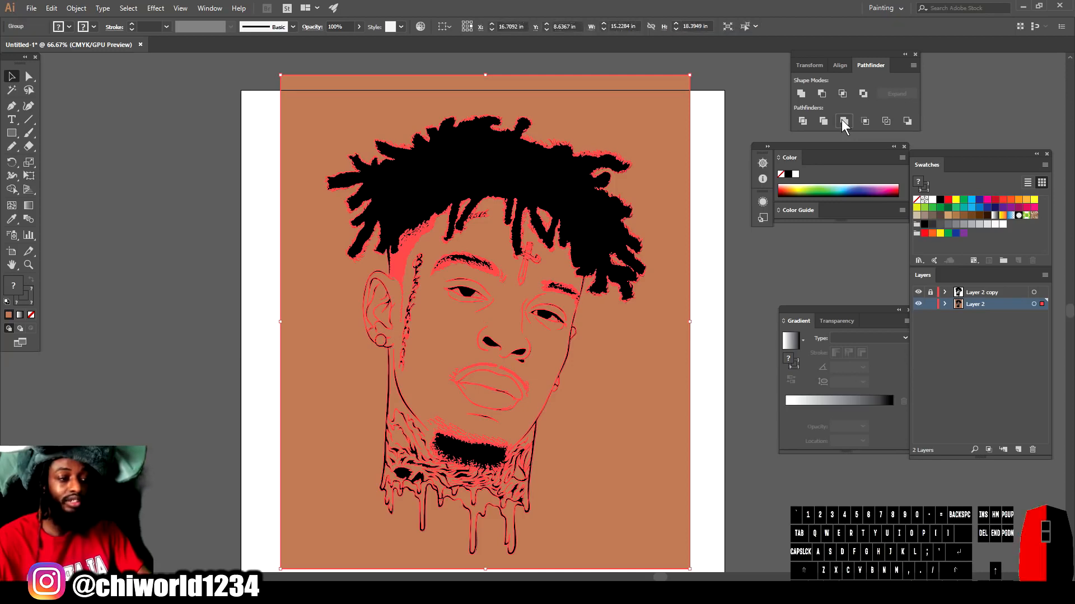
- Isolate the merged group and delete the brown background surrounding the portrait
right_click(626, 110)
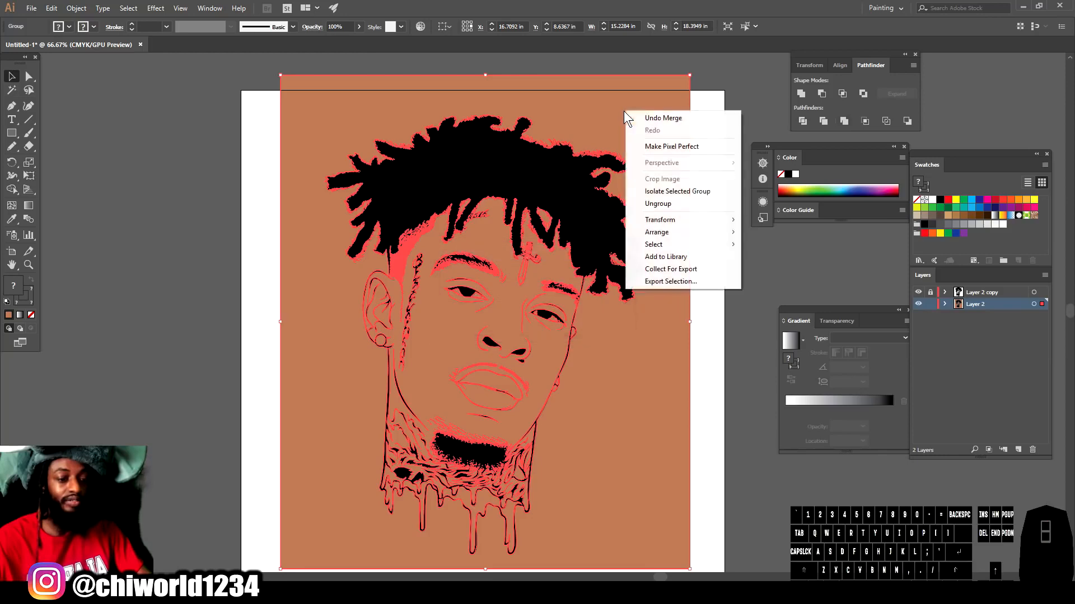
click(675, 192)
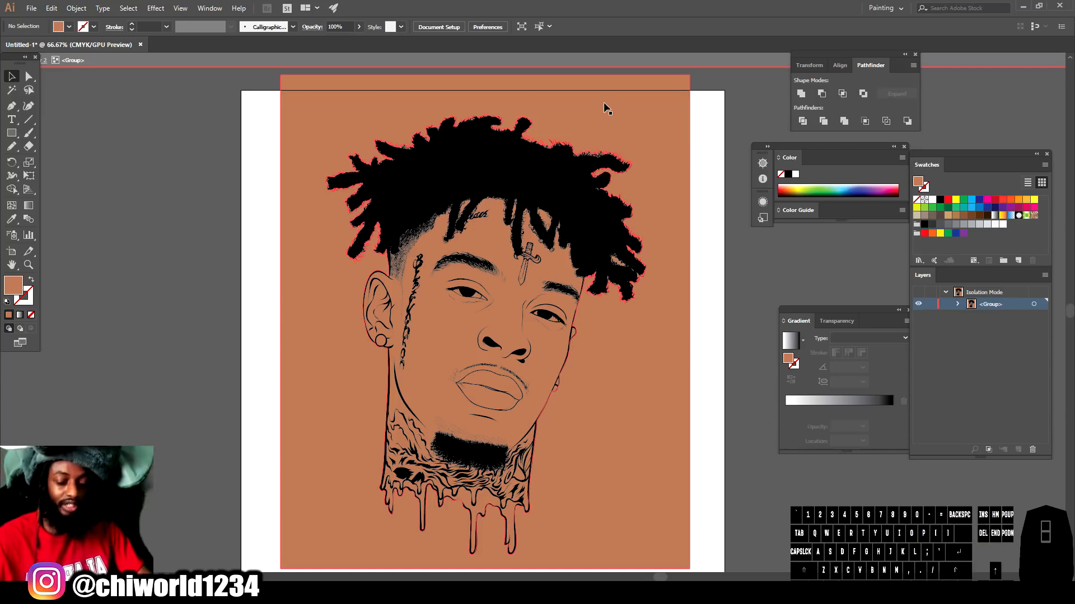
click(618, 105)
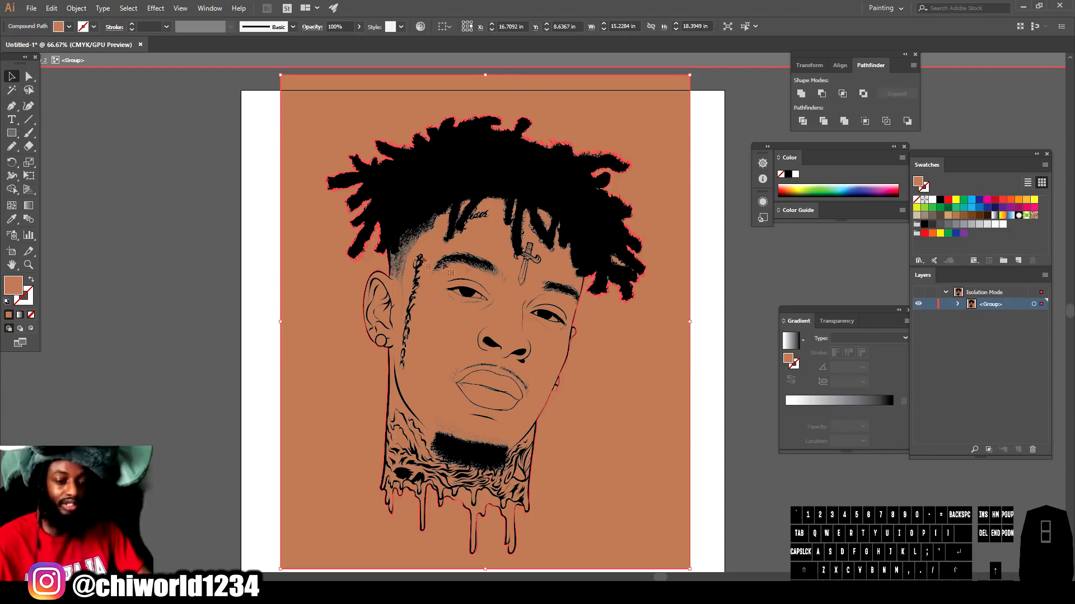
key(Delete)
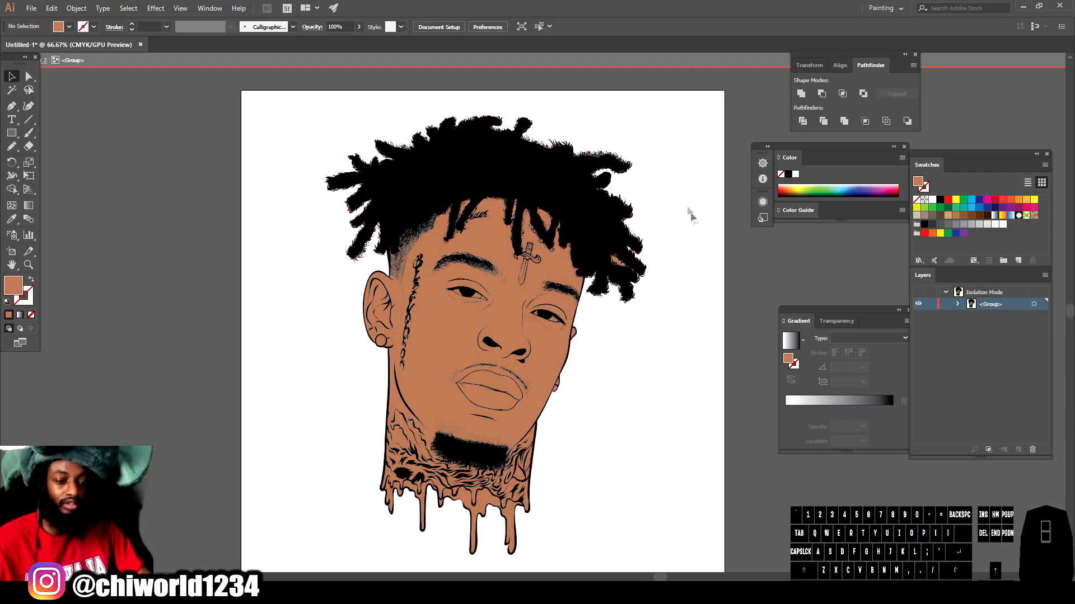
- Examine the face and hair edges for stray brown pieces, and exit the group's isolation mode
scroll(708, 333, down, 1)
scroll(660, 289, up, 3)
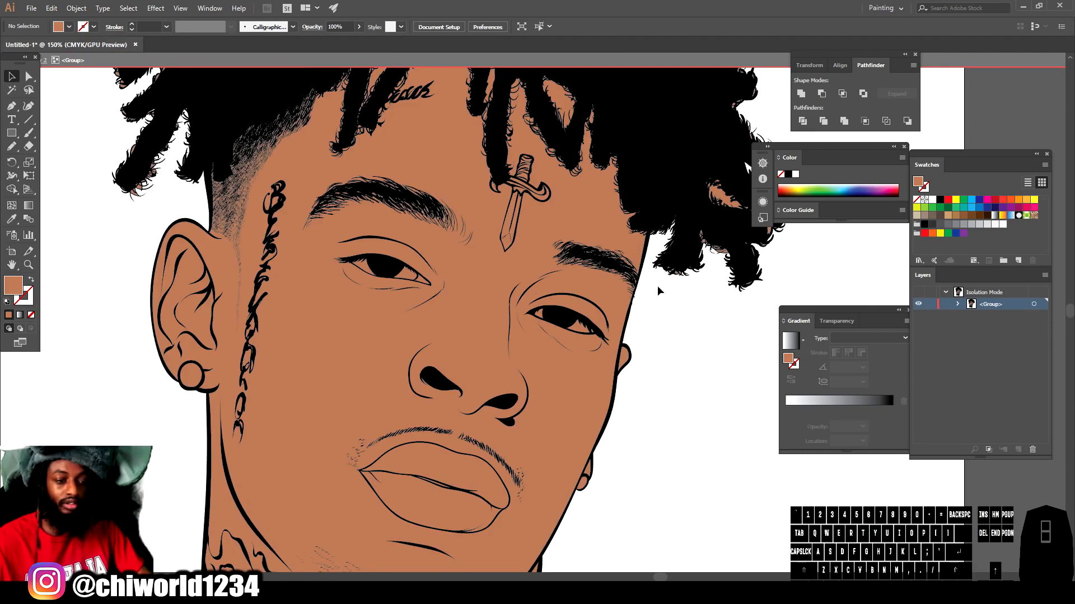
scroll(658, 290, down, 2)
scroll(659, 288, up, 5)
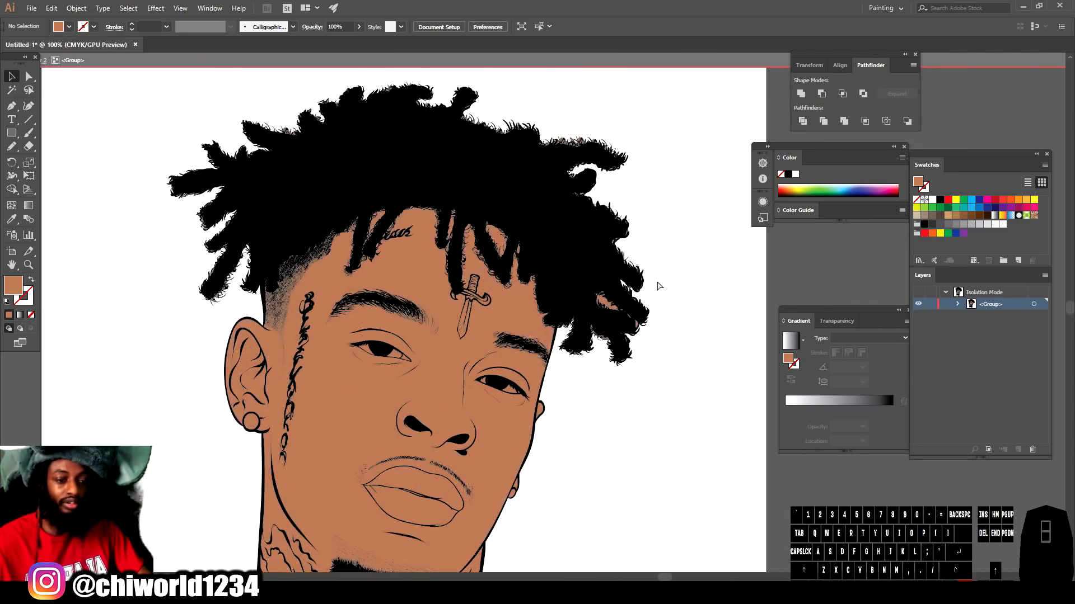
scroll(427, 308, up, 1)
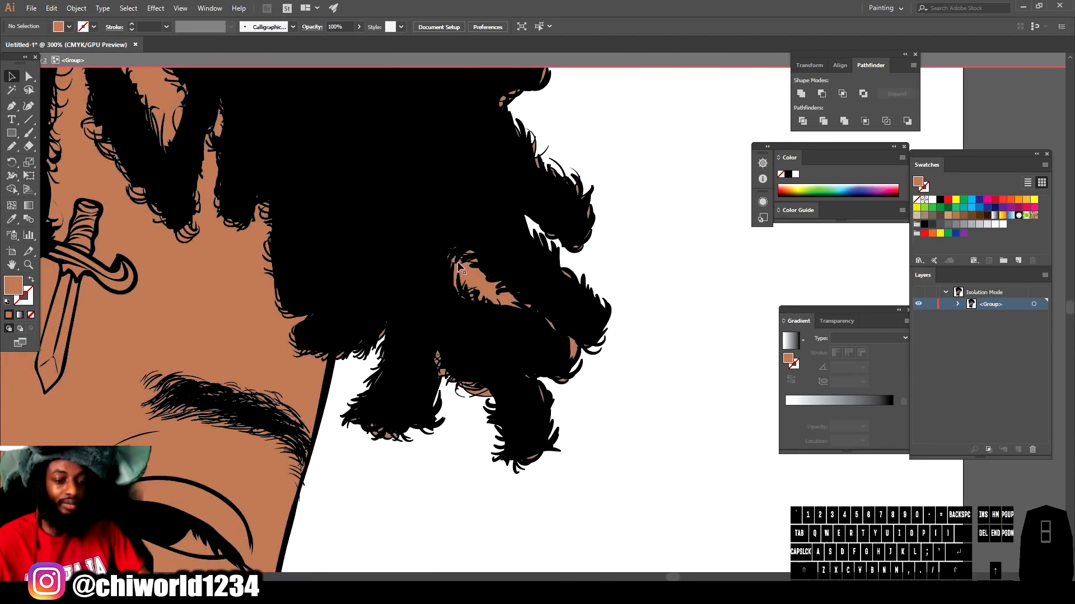
key(ctrl+equal)
key(ctrl+equal)
key(ctrl+equal)
key(ctrl+equal)
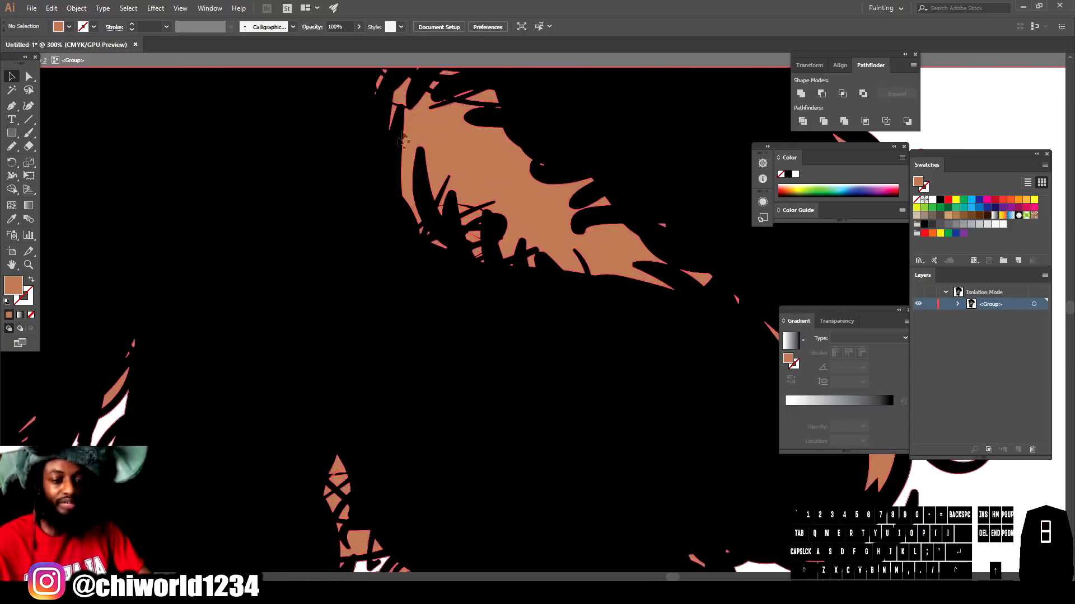
key(ctrl+minus)
key(ctrl+minus)
key(ctrl+minus)
key(ctrl+minus)
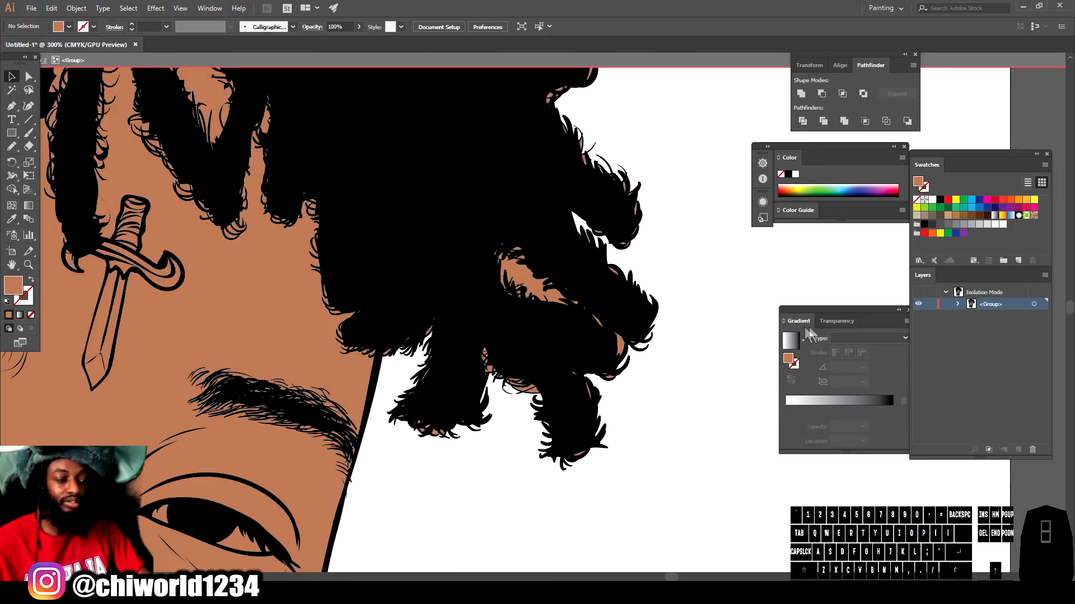
key(Escape)
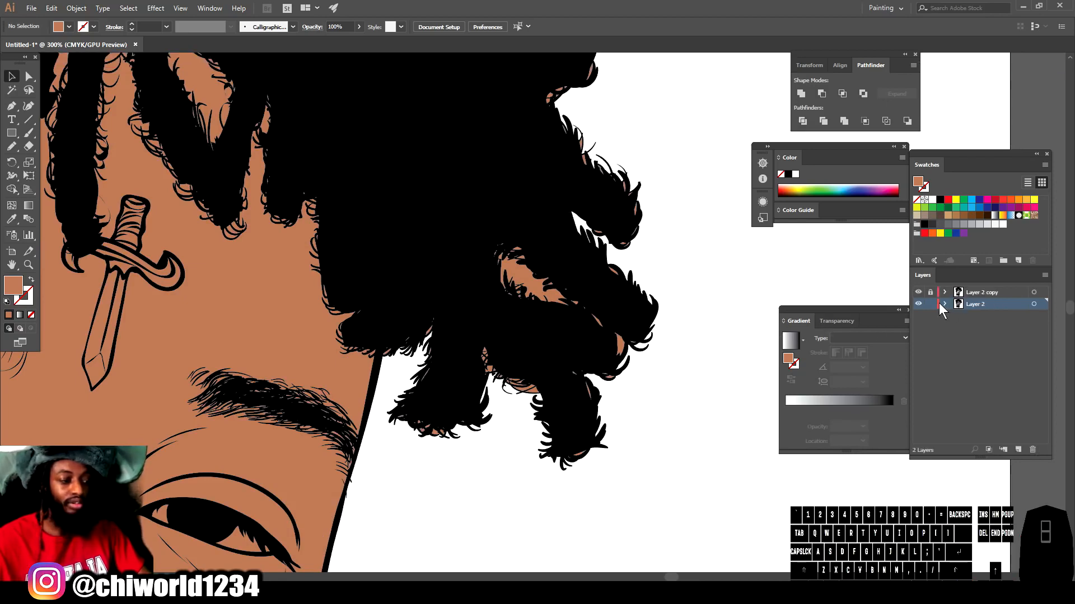
- Expand Layer 2 and its group, and look through the paths for the boundary between black line art and brown fills
click(945, 303)
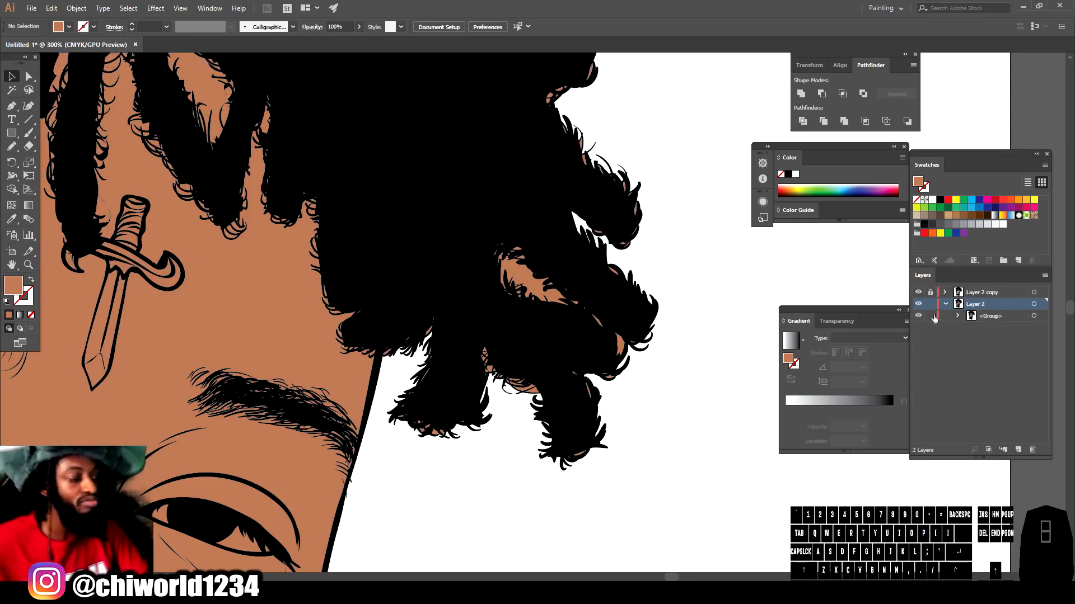
click(958, 315)
scroll(957, 341, down, 1)
scroll(956, 350, down, 10)
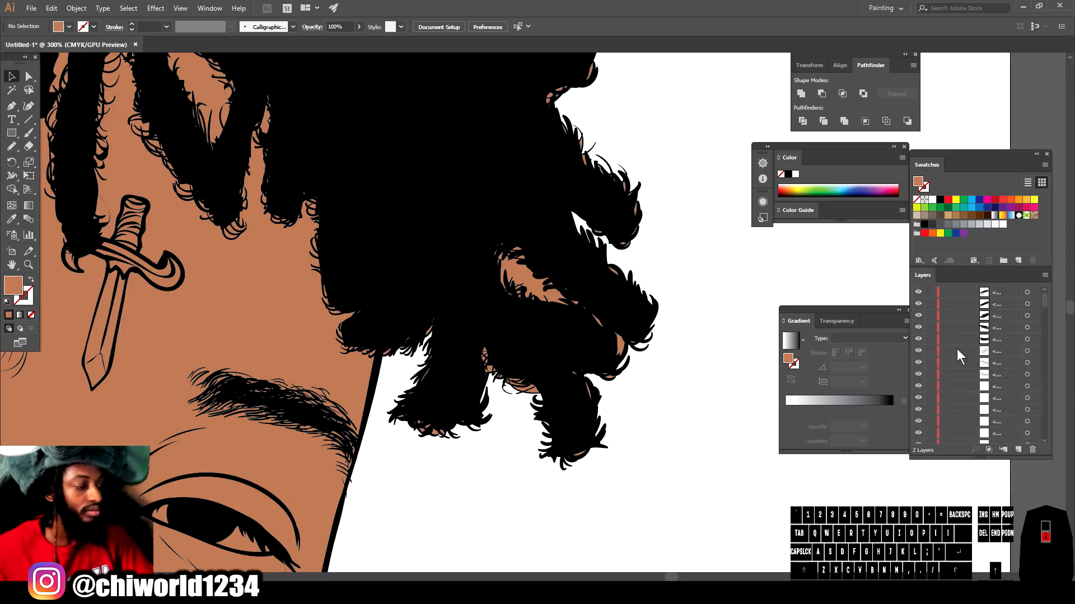
scroll(955, 348, down, 5)
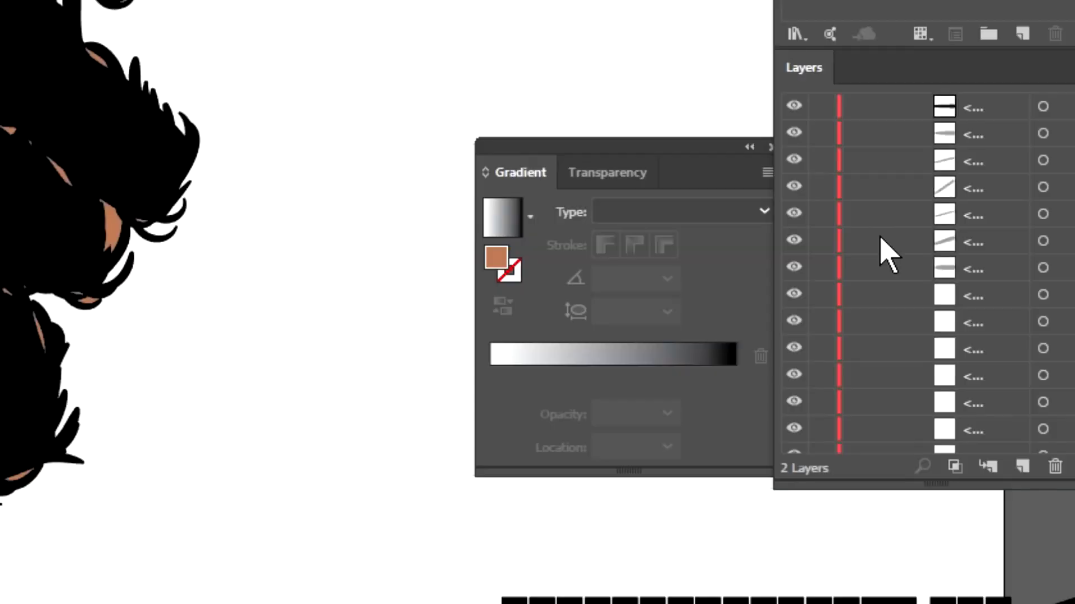
scroll(889, 255, down, 5)
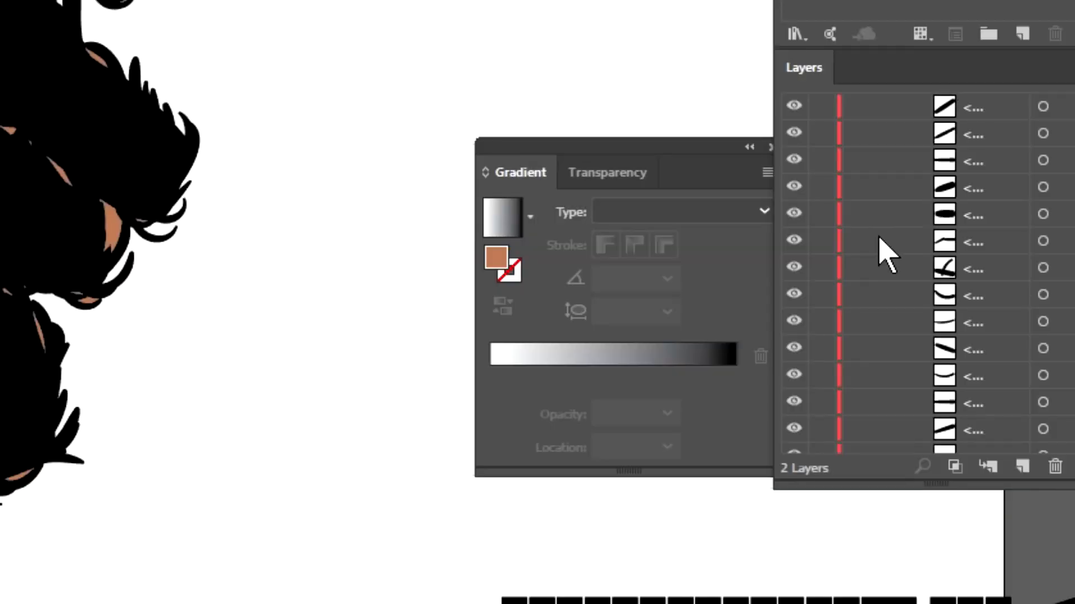
scroll(888, 255, down, 6)
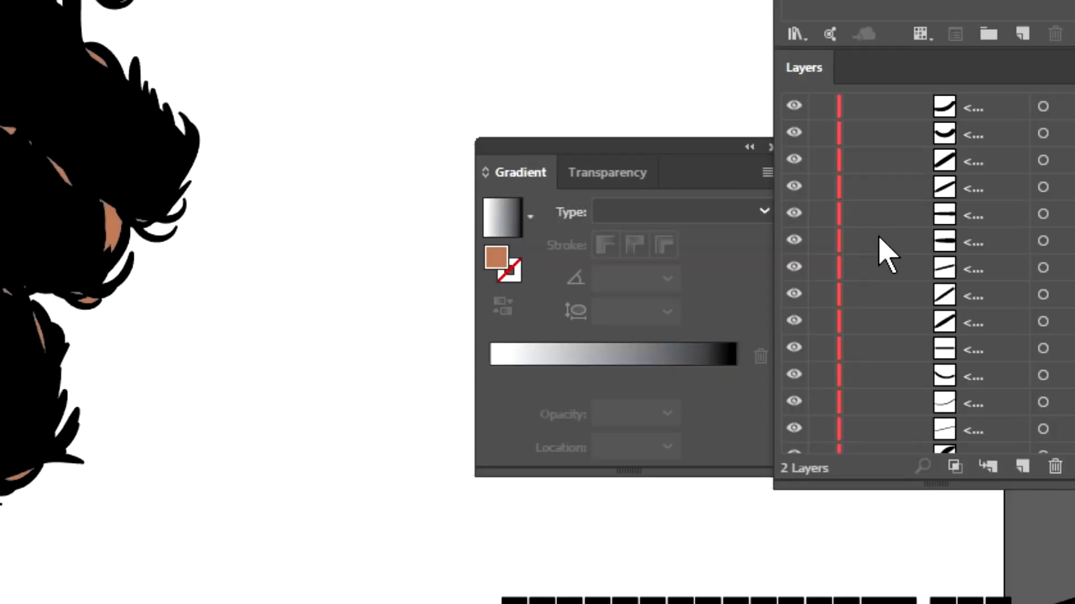
scroll(886, 253, down, 5)
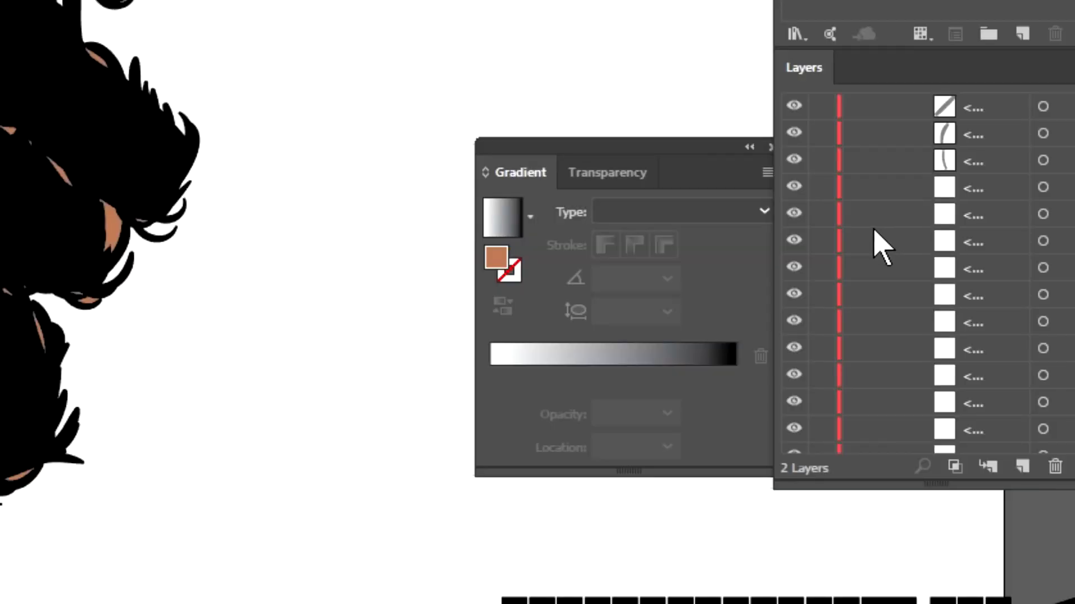
scroll(918, 273, down, 10)
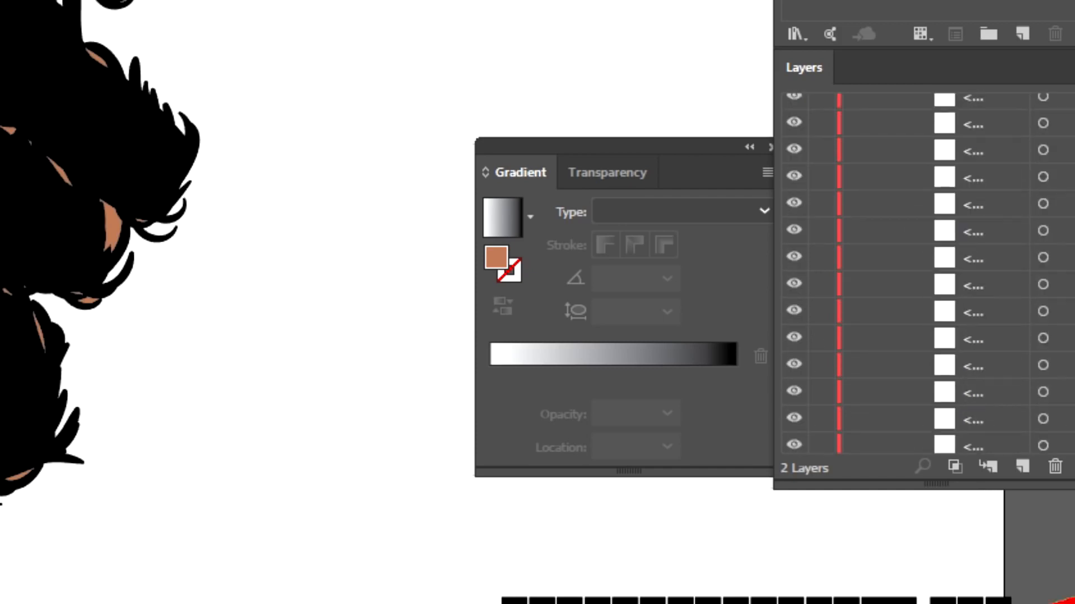
scroll(1069, 171, down, 10)
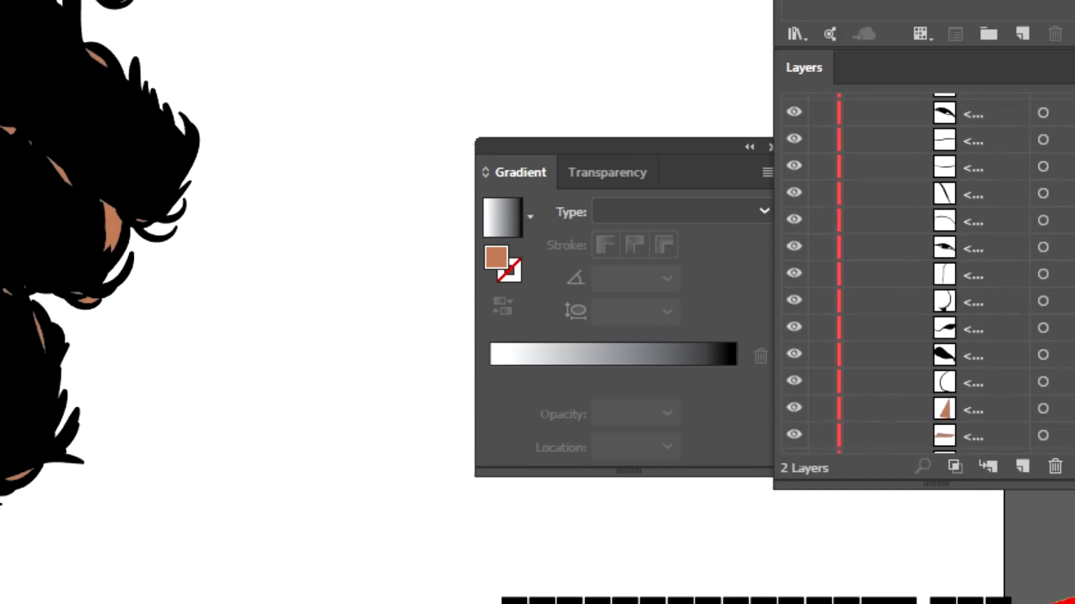
scroll(966, 216, down, 10)
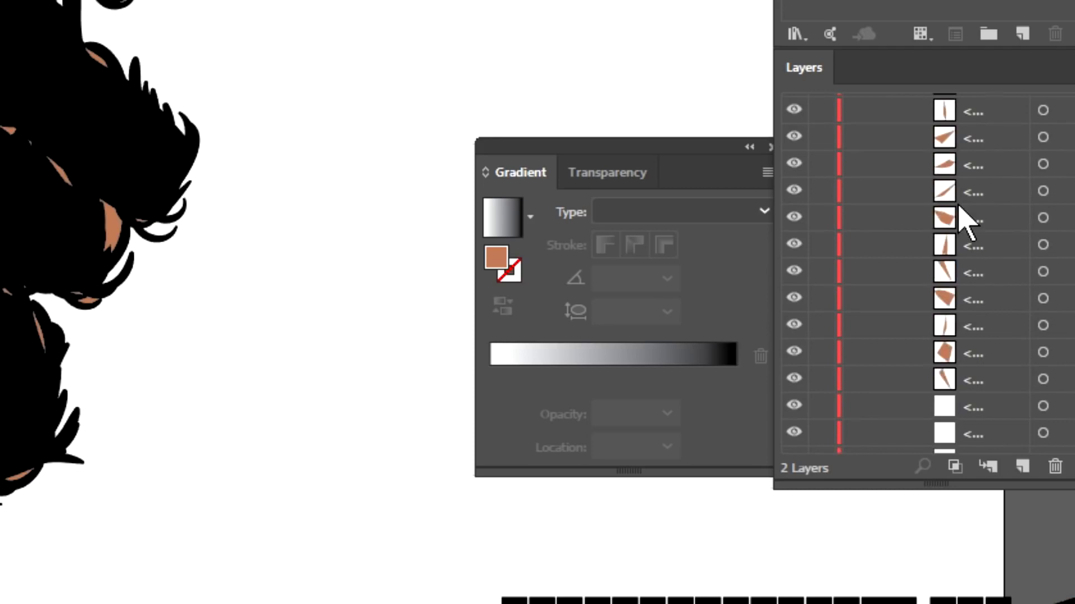
scroll(959, 206, down, 10)
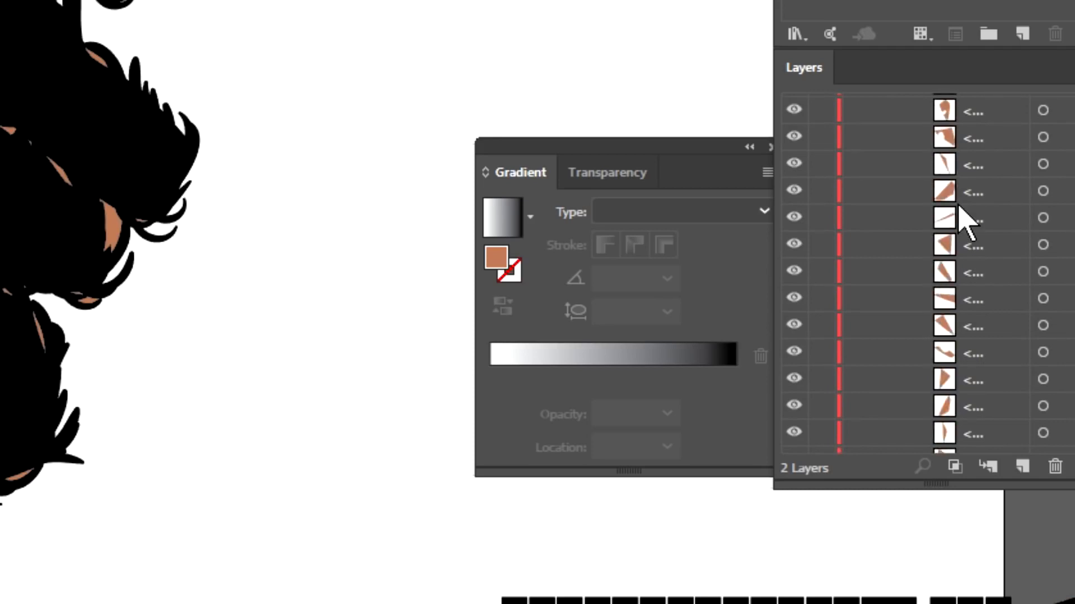
scroll(960, 213, down, 5)
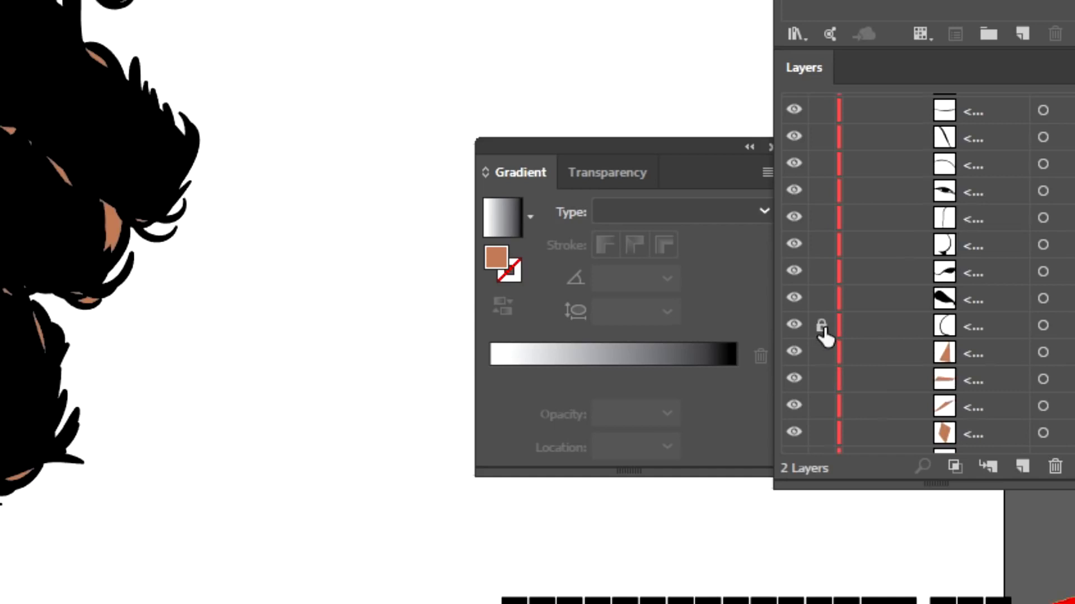
- Lock all black line-art paths in Layer 2's group, leaving the brown pieces and the layer itself unlocked, and collapse the layer
drag(824, 335, 830, 150)
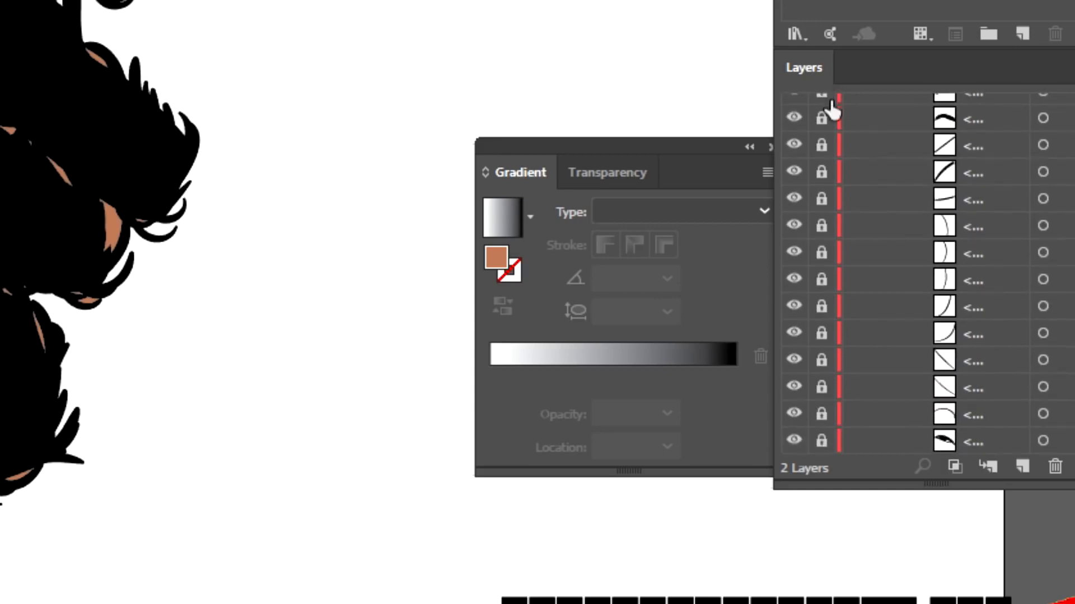
drag(832, 100, 834, 0)
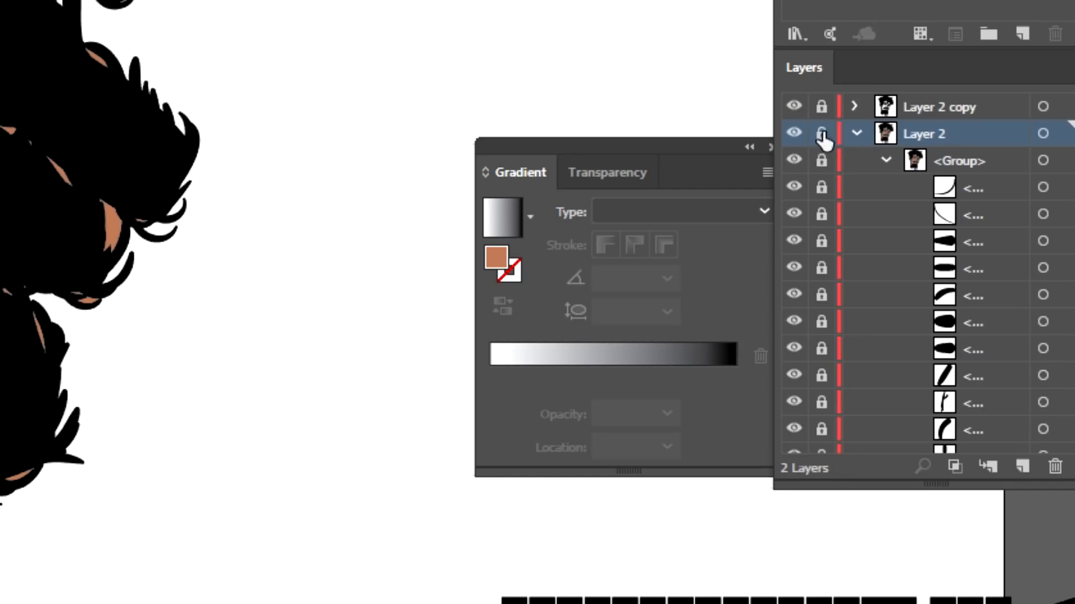
click(856, 133)
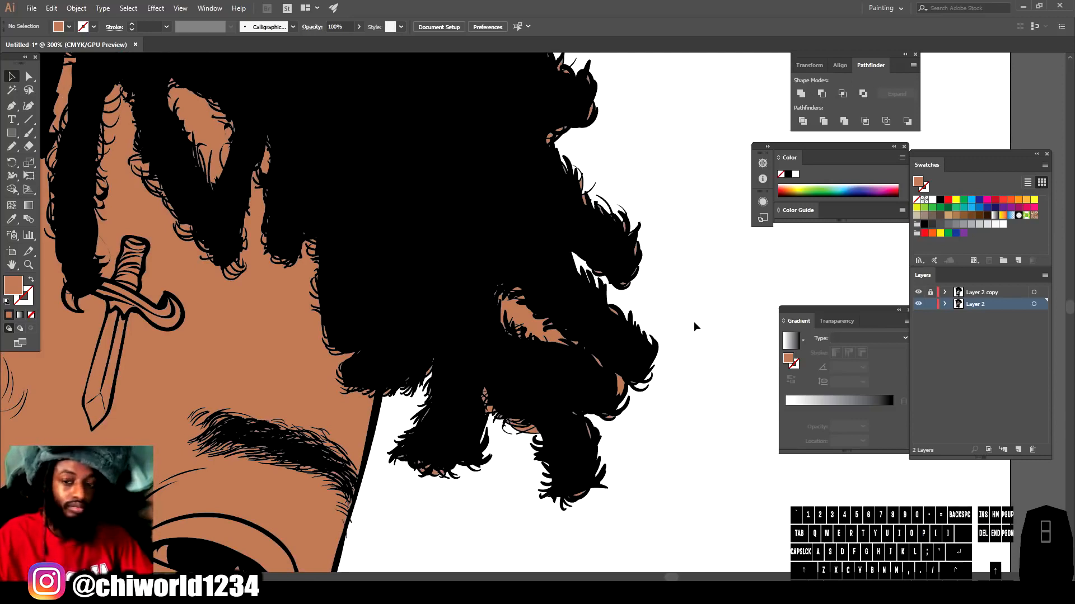
- Use Direct Selection to delete the leftover brown pieces among the dreadlocks on the right side of the head
click(28, 78)
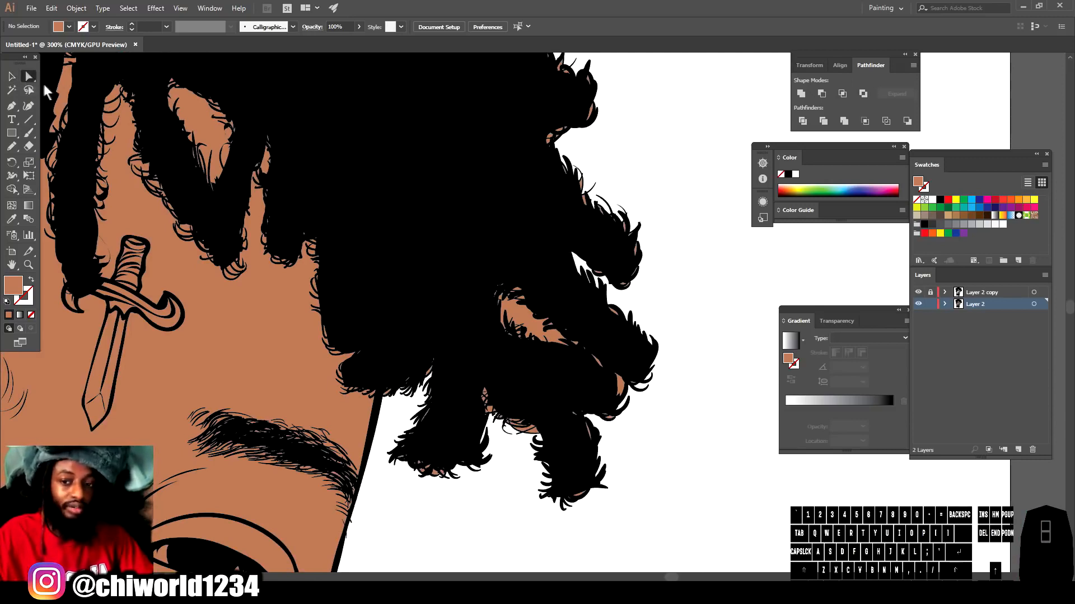
drag(476, 531, 712, 195)
click(707, 196)
scroll(612, 266, up, 5)
drag(683, 352, 395, 224)
drag(403, 75, 402, 67)
scroll(488, 178, up, 6)
key(Delete)
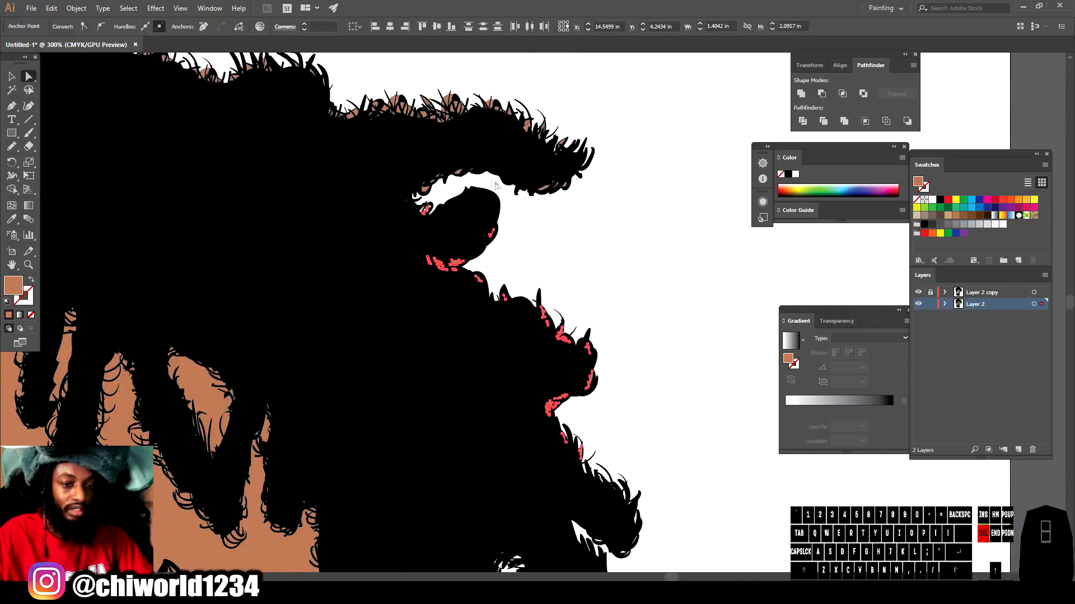
- Delete the brown slivers along the upper-right edge of the hair
scroll(609, 307, up, 3)
drag(192, 89, 199, 79)
key(Delete)
scroll(277, 235, up, 4)
drag(283, 295, 10, 12)
key(ctrl+minus)
key(Delete)
- Delete the brown slivers along the top and upper-left edge of the hair
scroll(223, 182, up, 4)
scroll(224, 182, left, 8)
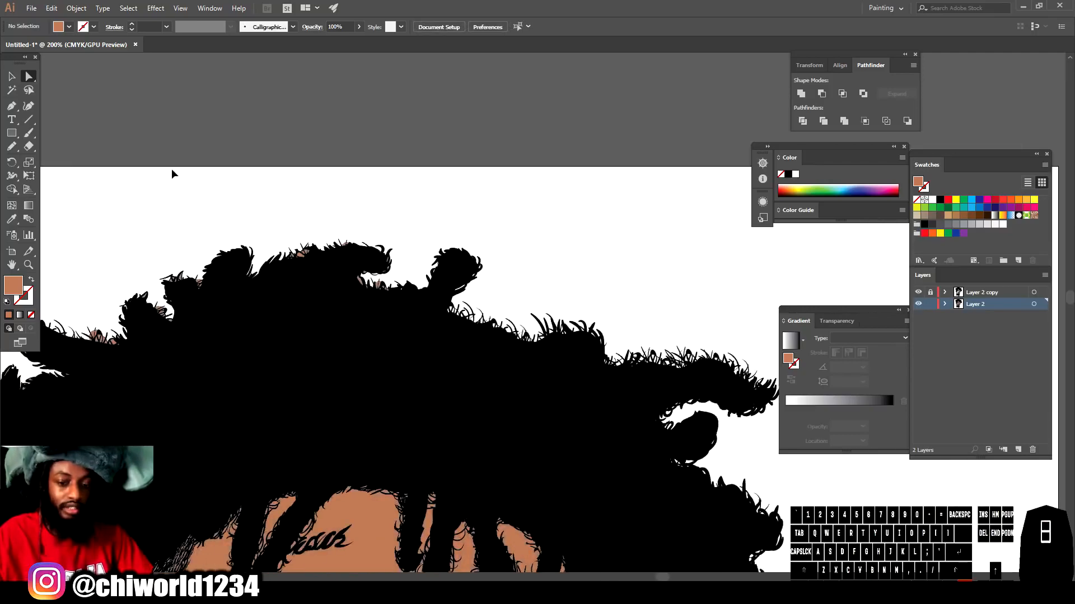
drag(535, 392, 534, 391)
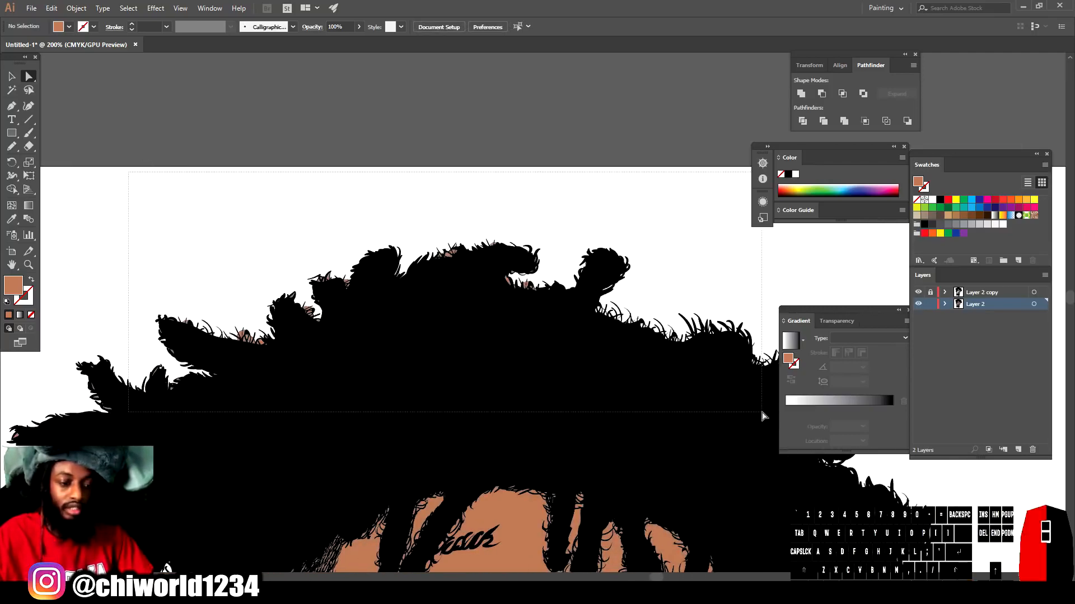
key(Delete)
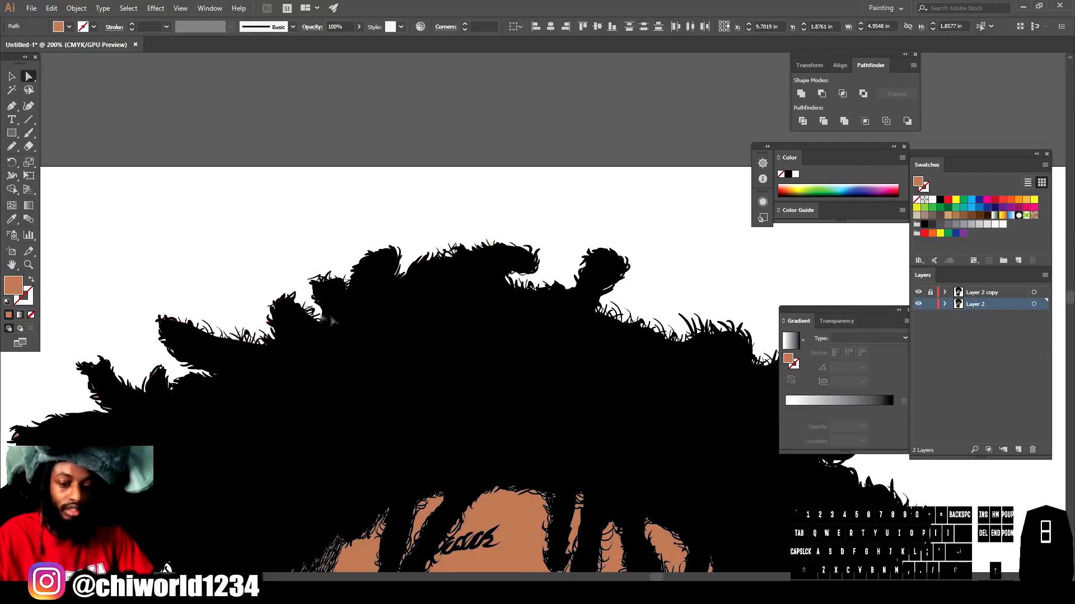
- Delete the brown pieces around the dreadlocks on the left side of the head
scroll(202, 293, down, 5)
drag(29, 453, 187, 290)
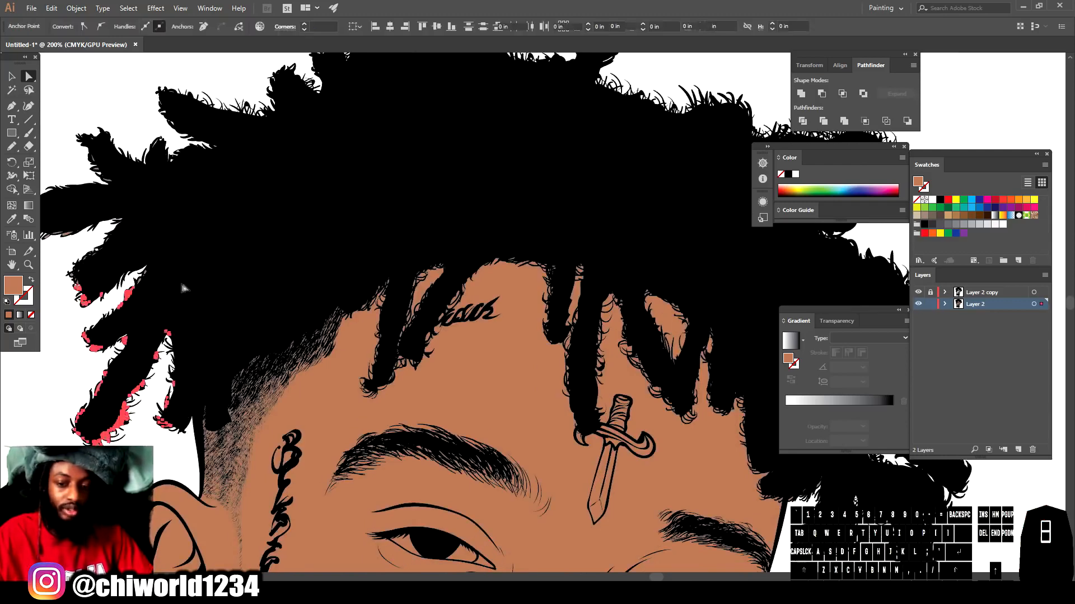
scroll(65, 347, up, 4)
scroll(65, 347, up, 1)
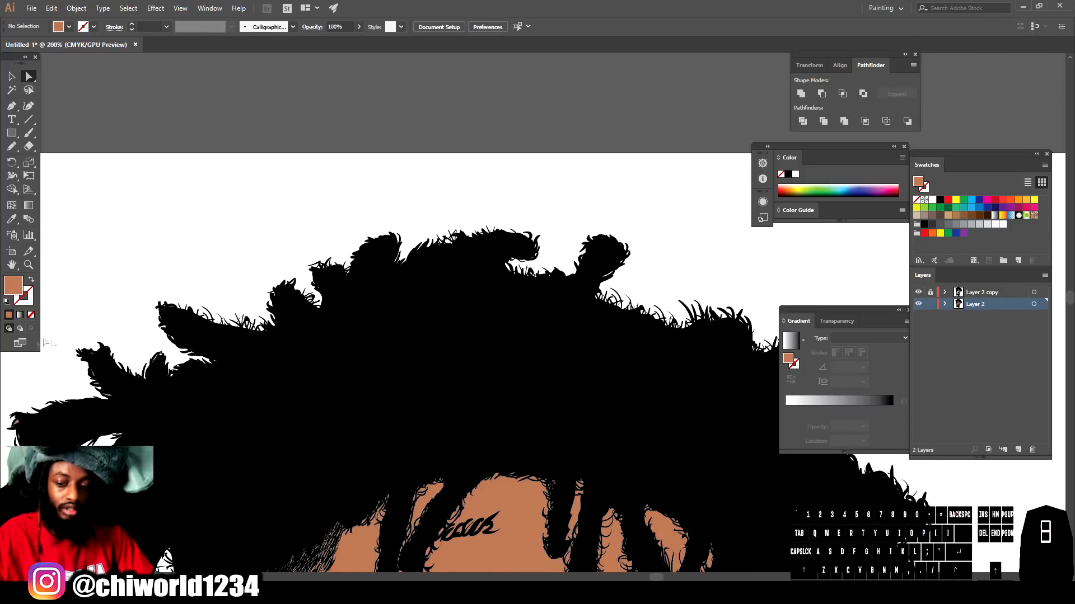
drag(235, 551, 226, 564)
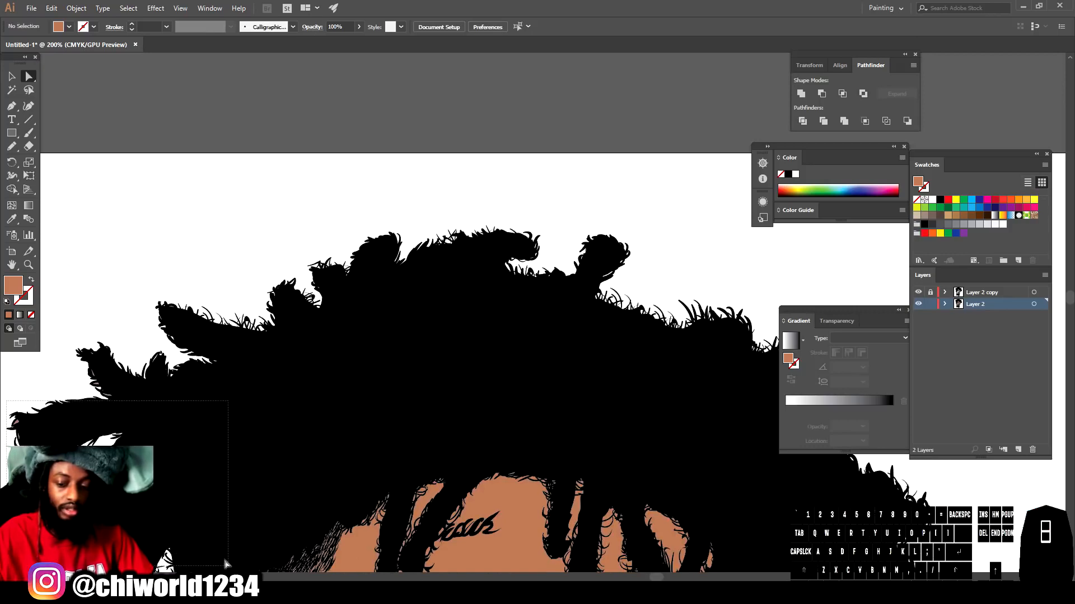
drag(71, 322, 241, 459)
key(Delete)
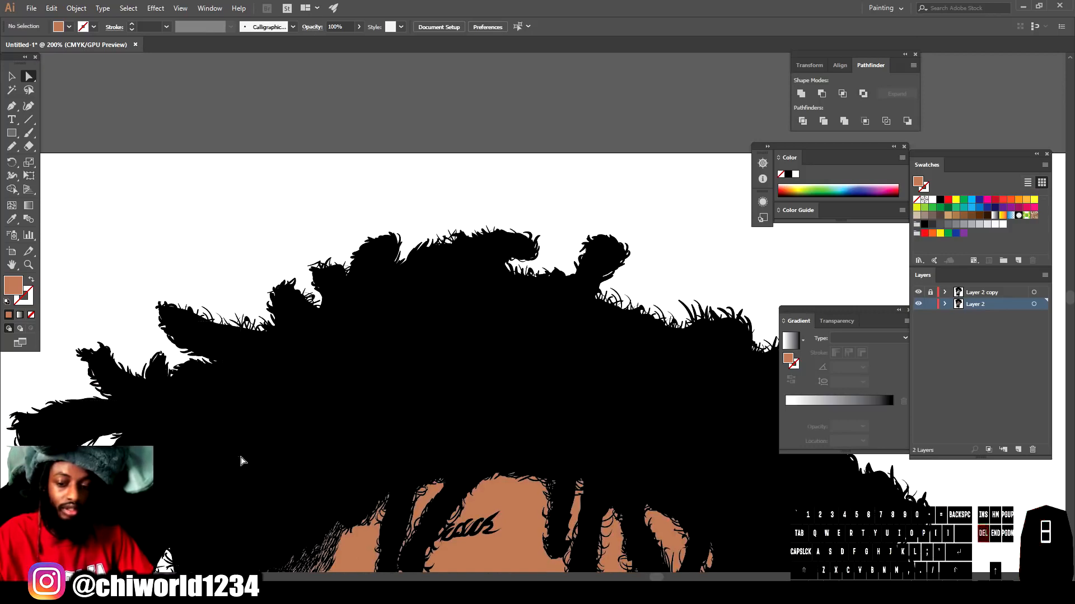
drag(116, 298, 348, 421)
key(Delete)
- Examine the top and left edges of the hair for leftover brown pieces
scroll(304, 336, down, 8)
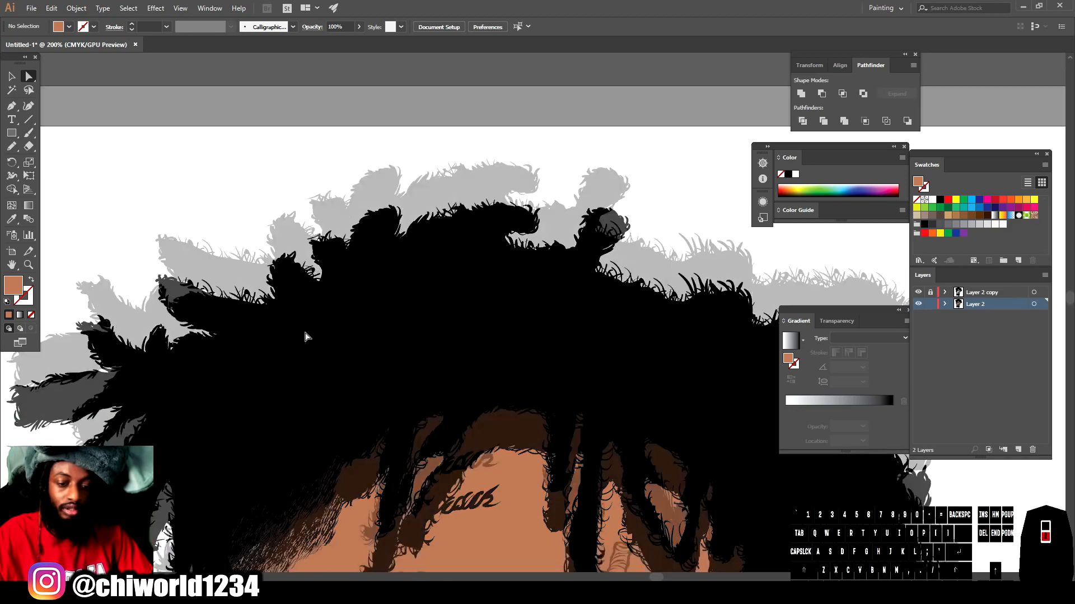
key(ctrl+minus)
scroll(67, 391, left, 6)
key(ctrl+equal)
key(ctrl+equal)
scroll(62, 374, left, 3)
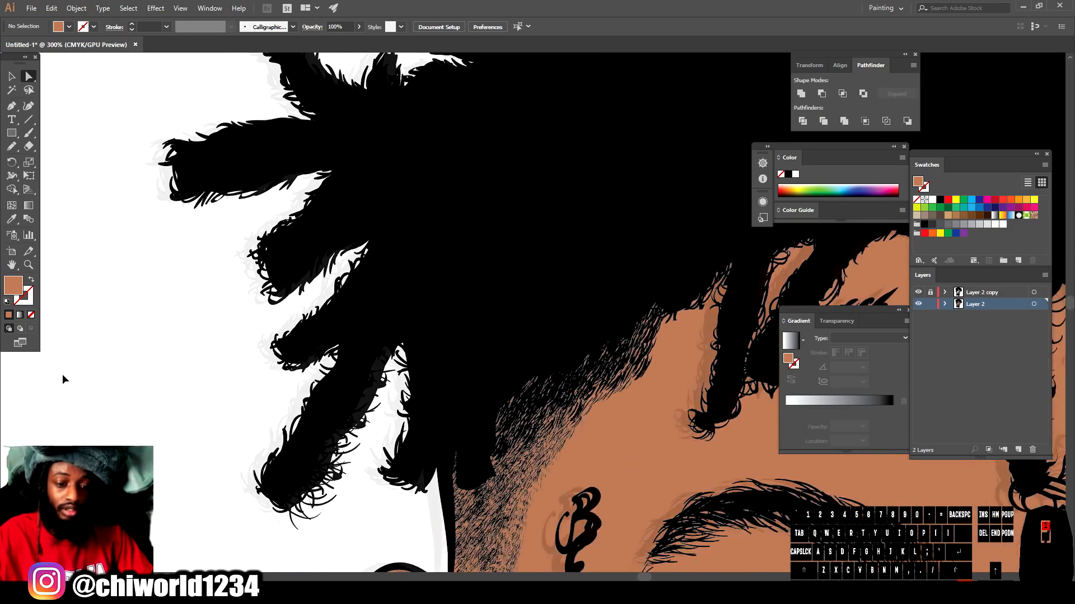
key(ctrl+minus)
scroll(64, 371, right, 10)
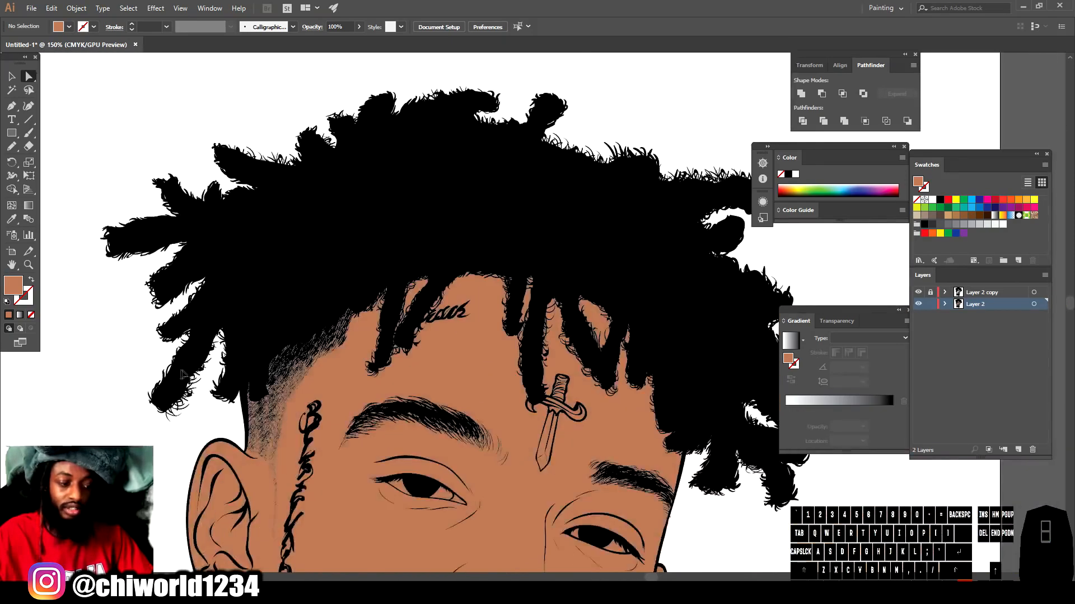
- Delete the brown sliver at the tip of the lower dreadlock beside the eyebrow on the right side of the head
scroll(347, 390, down, 8)
key(ctrl+equal)
key(ctrl+equal)
scroll(367, 355, up, 7)
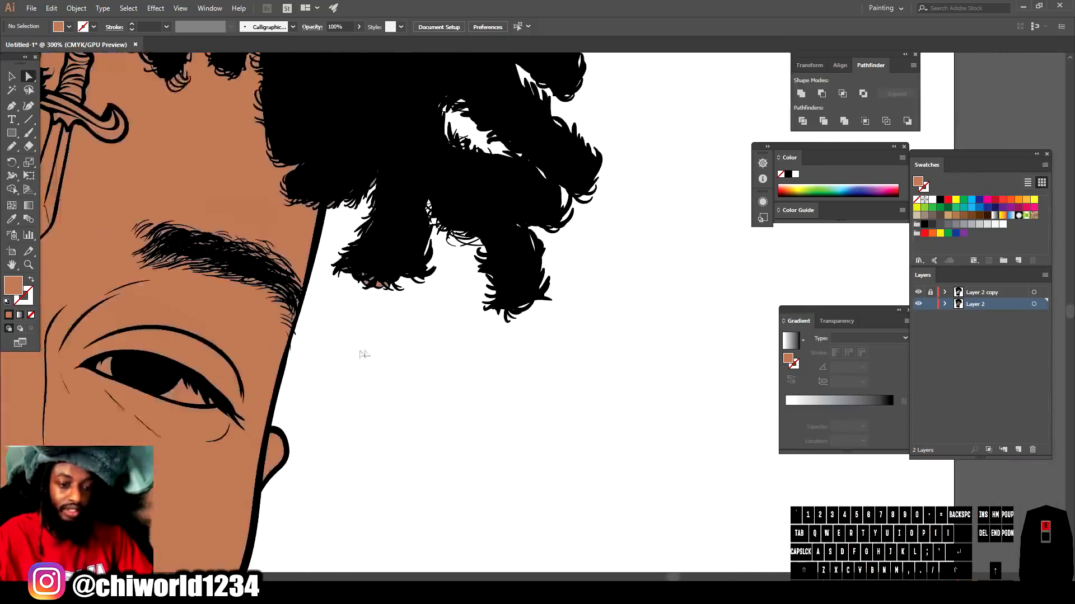
drag(459, 443, 327, 253)
key(ctrl+shift+a)
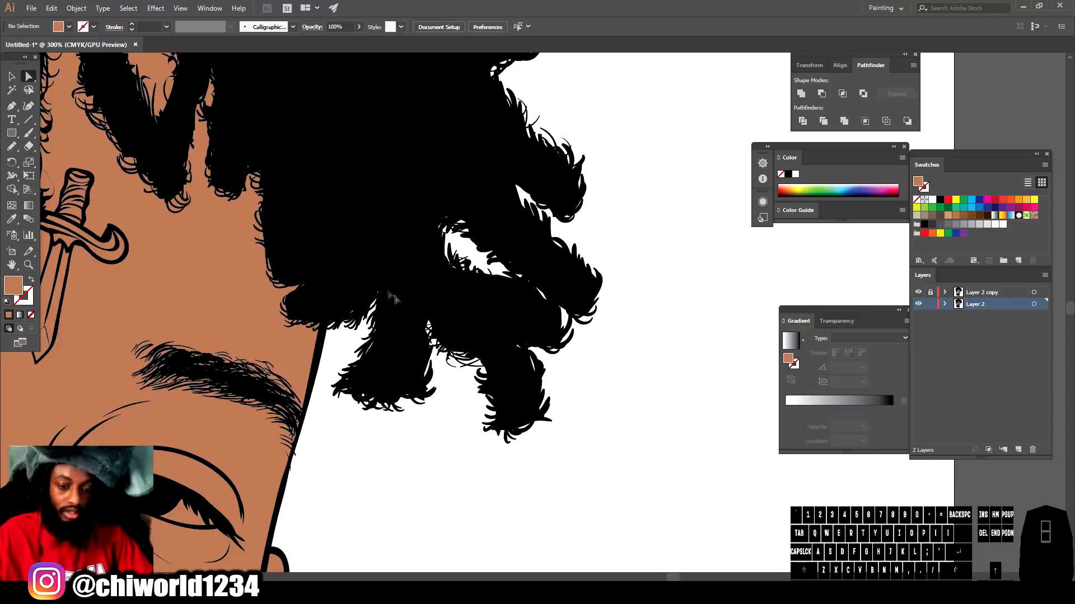
- Select the brown skin group with the Selection tool and isolate it for editing individual shapes
key(ctrl+minus)
key(ctrl+minus)
key(ctrl+minus)
key(ctrl+minus)
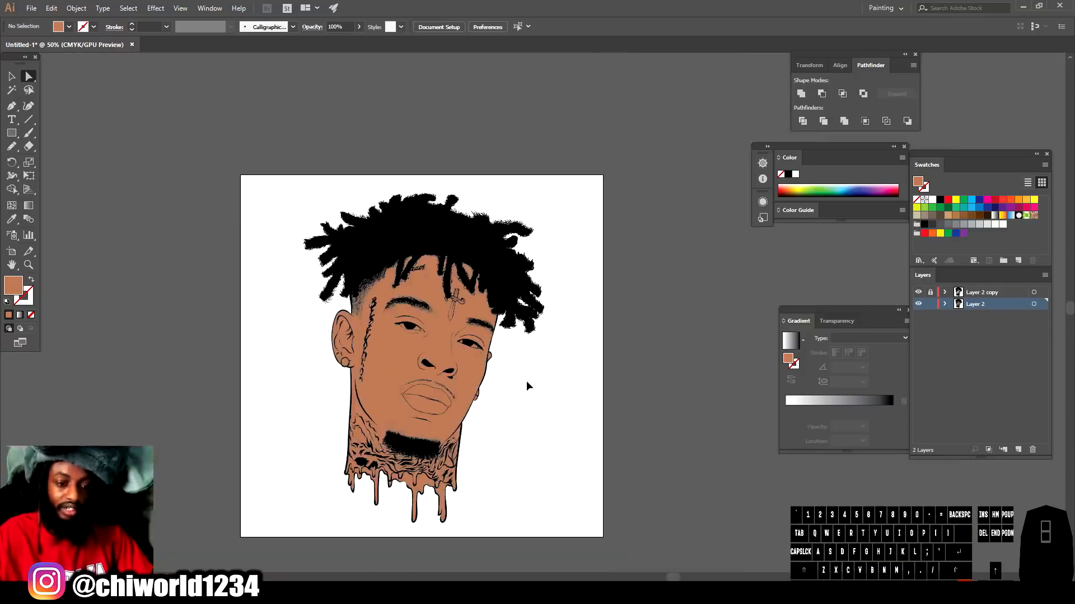
key(ctrl+equal)
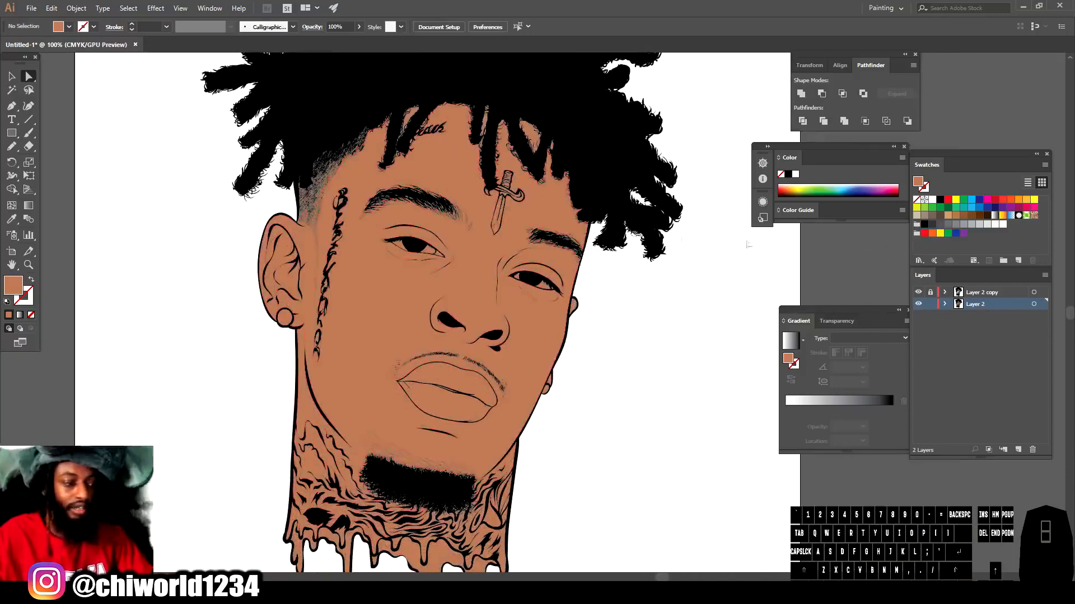
click(12, 76)
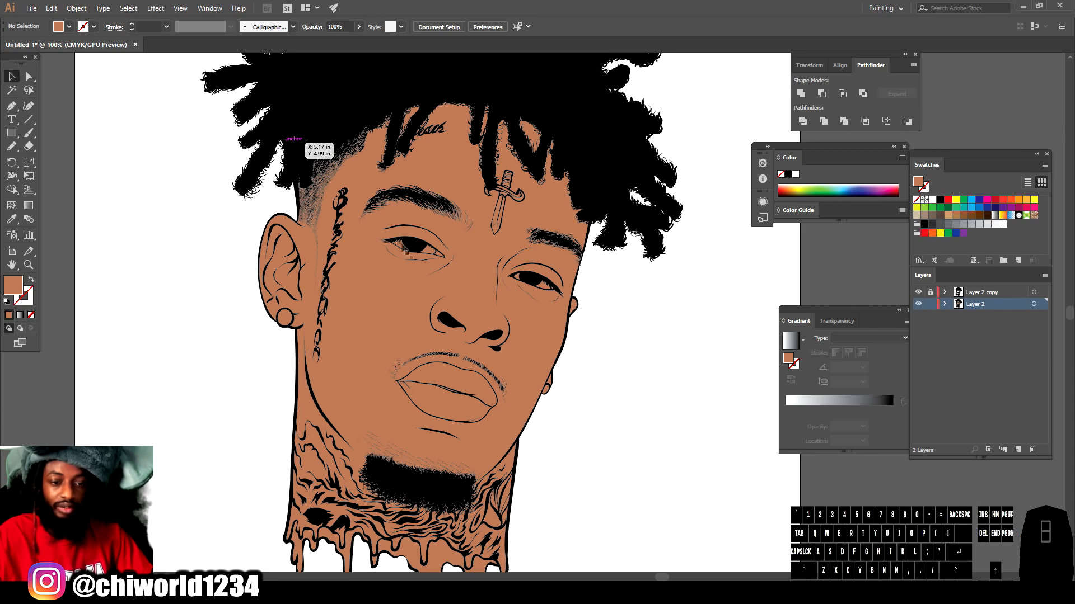
key(ctrl+equal)
key(ctrl+equal)
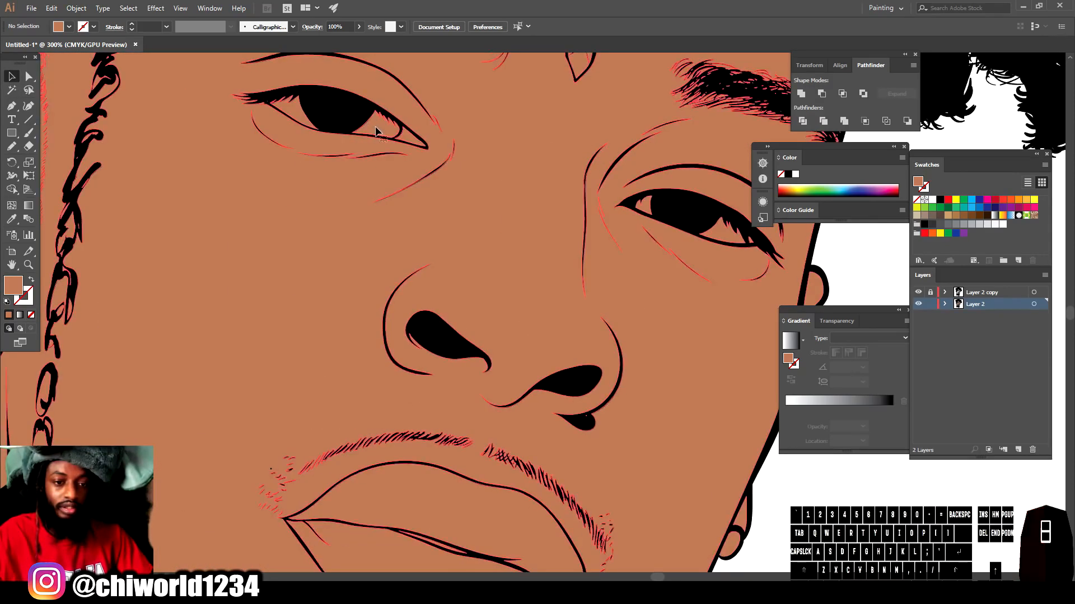
click(375, 131)
right_click(375, 132)
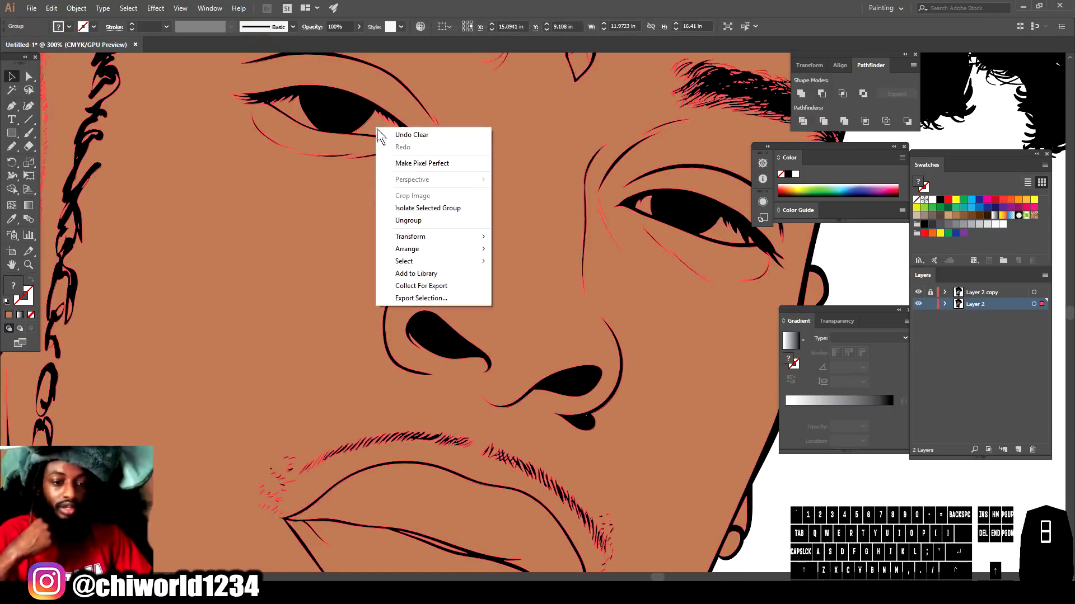
click(424, 208)
- Select the four brown shapes beside the irises in both eyes and fill them with white
click(370, 127)
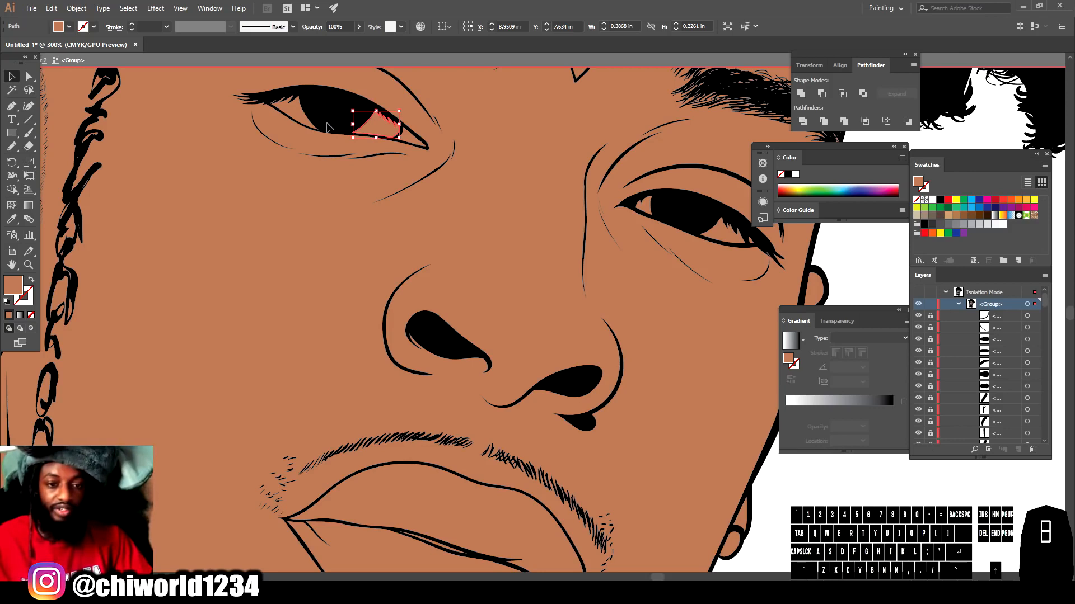
shift+click(287, 111)
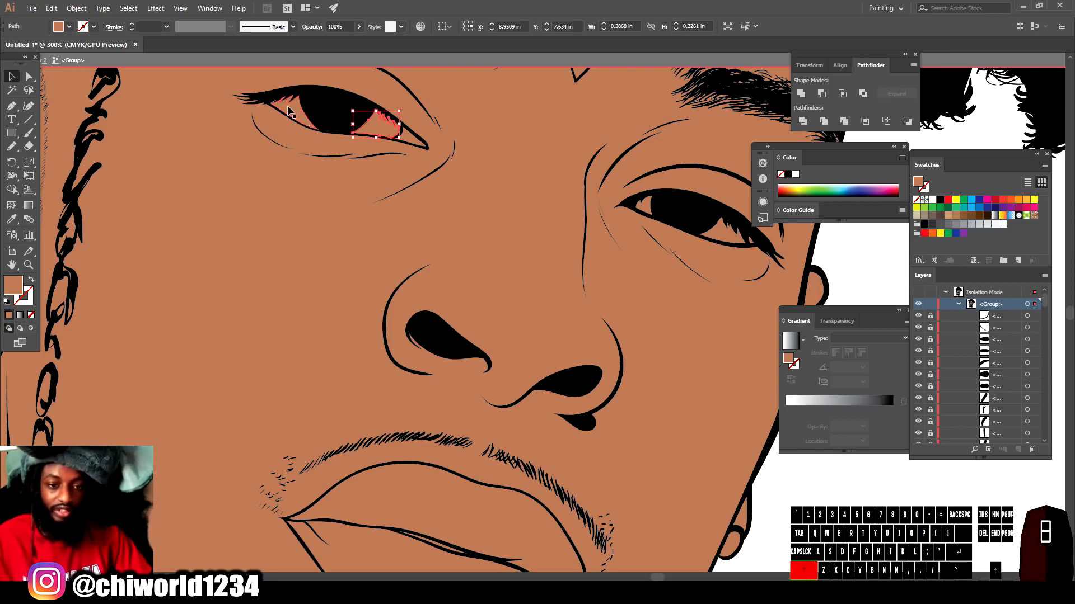
shift+click(644, 208)
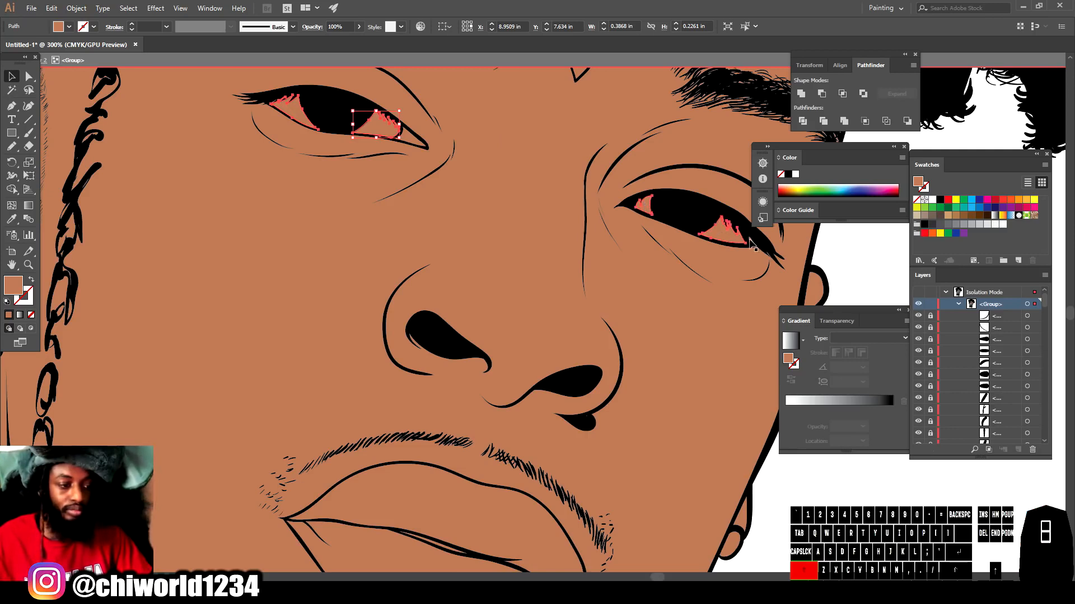
shift+click(750, 244)
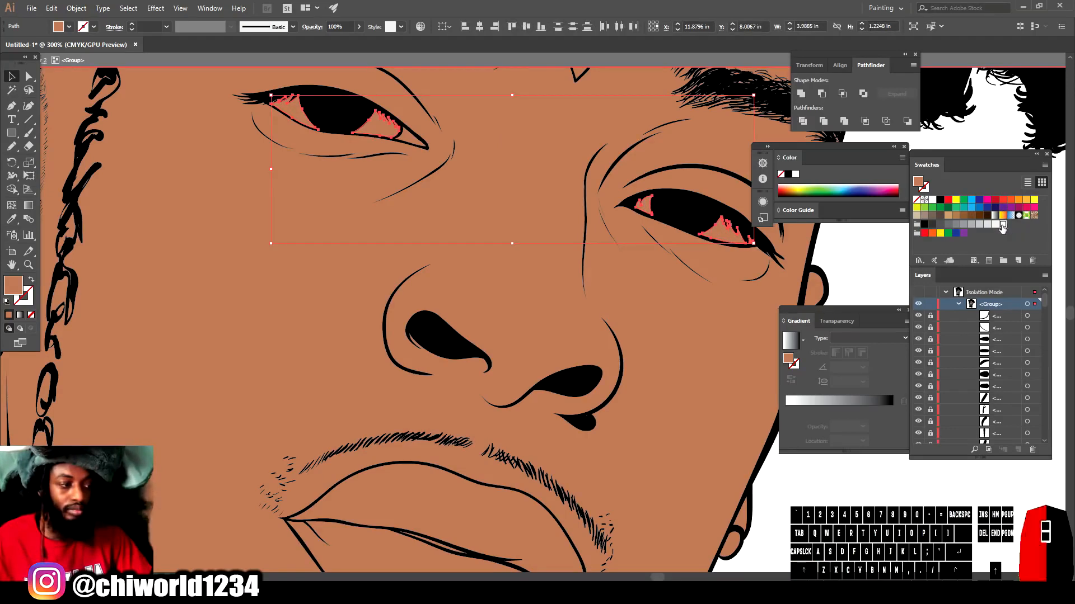
click(1002, 225)
key(ctrl+shift+a)
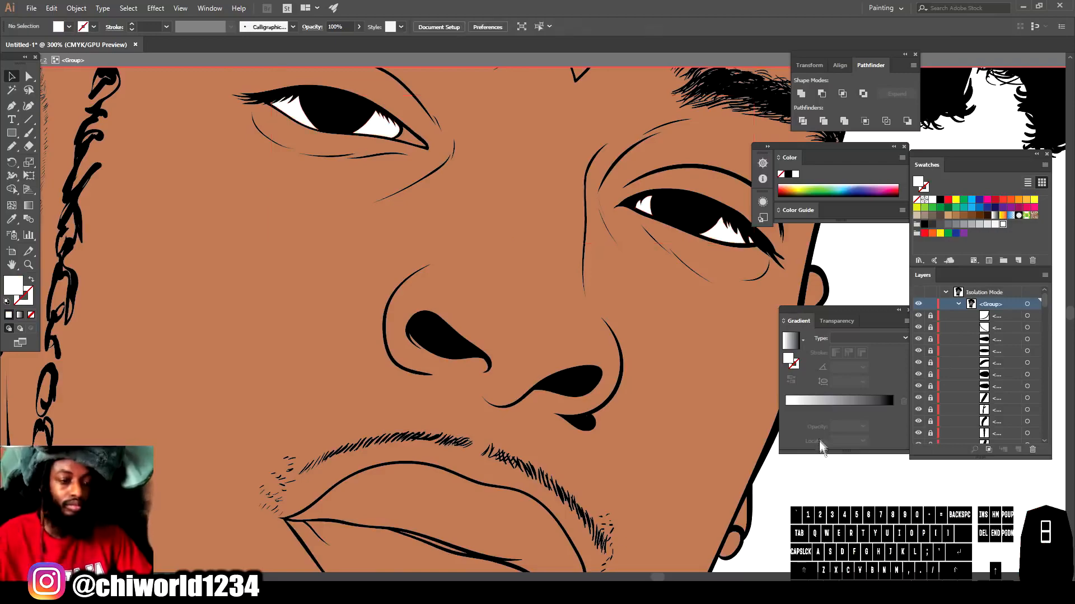
- Fill the round studs in both ears with light grey
key(ctrl+minus)
key(ctrl+minus)
key(ctrl+minus)
key(ctrl+minus)
key(ctrl+equal)
key(ctrl+equal)
key(ctrl+equal)
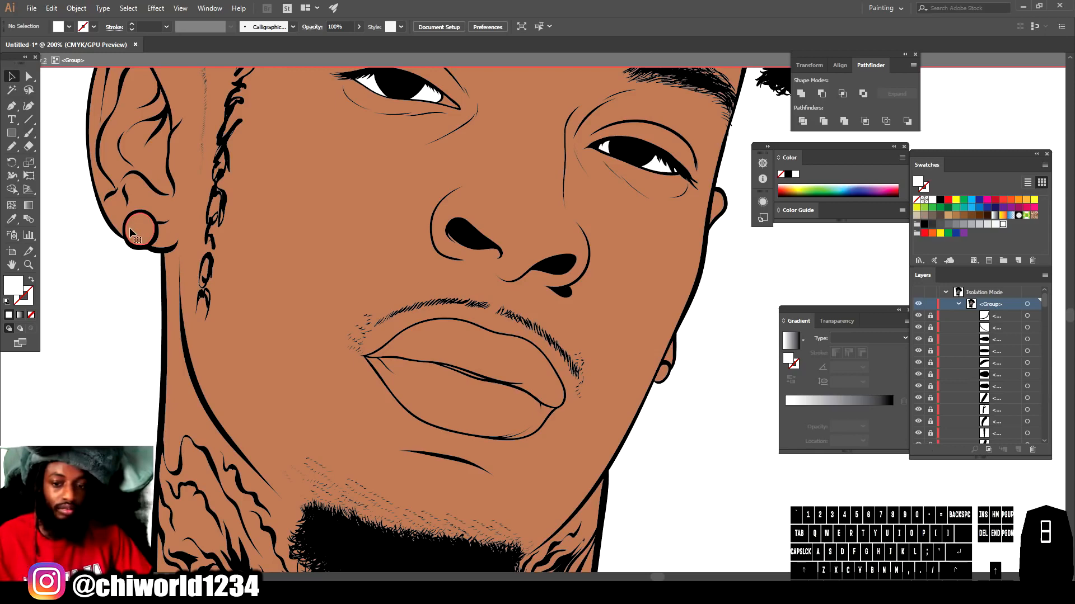
click(130, 231)
shift+click(664, 373)
click(987, 224)
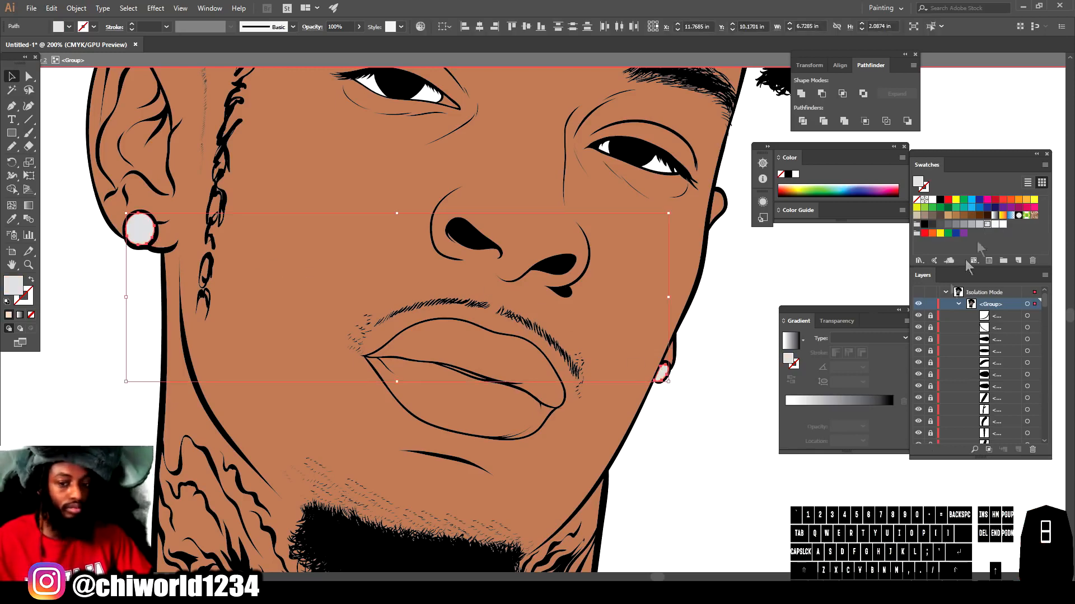
click(729, 469)
- Fill the inner drip shapes below the neck with a very dark red, H 2°, S 86%, B 19%
scroll(551, 341, down, 10)
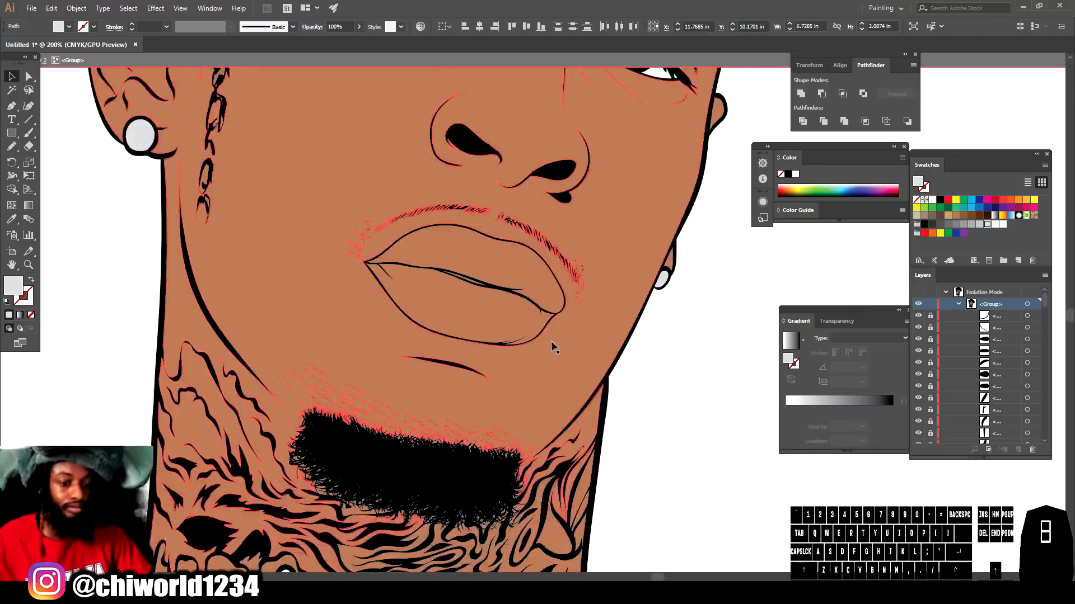
scroll(438, 454, down, 3)
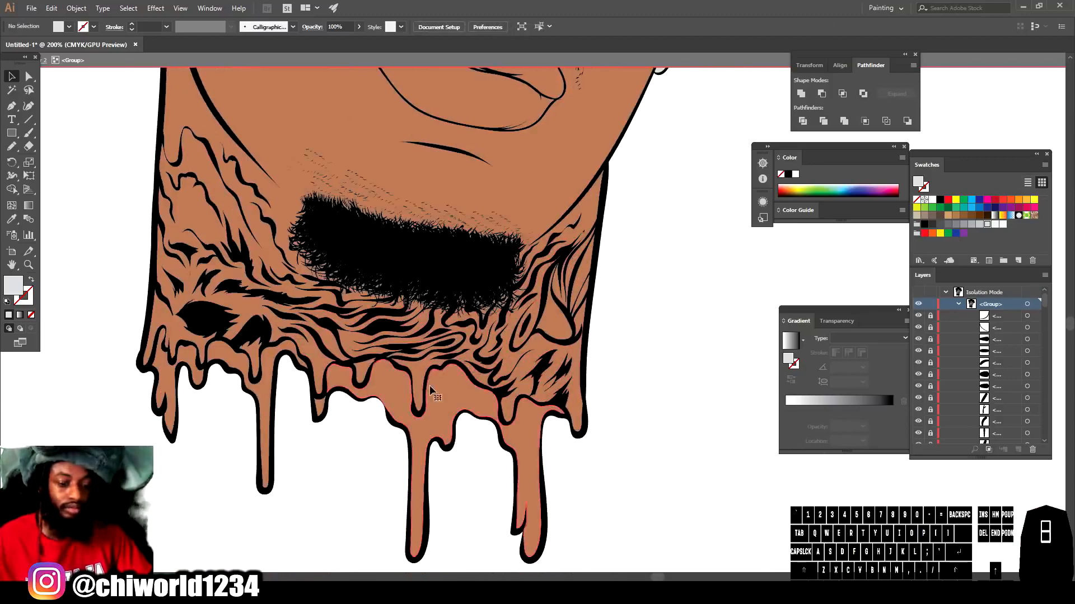
click(429, 385)
shift+click(317, 408)
shift+click(162, 396)
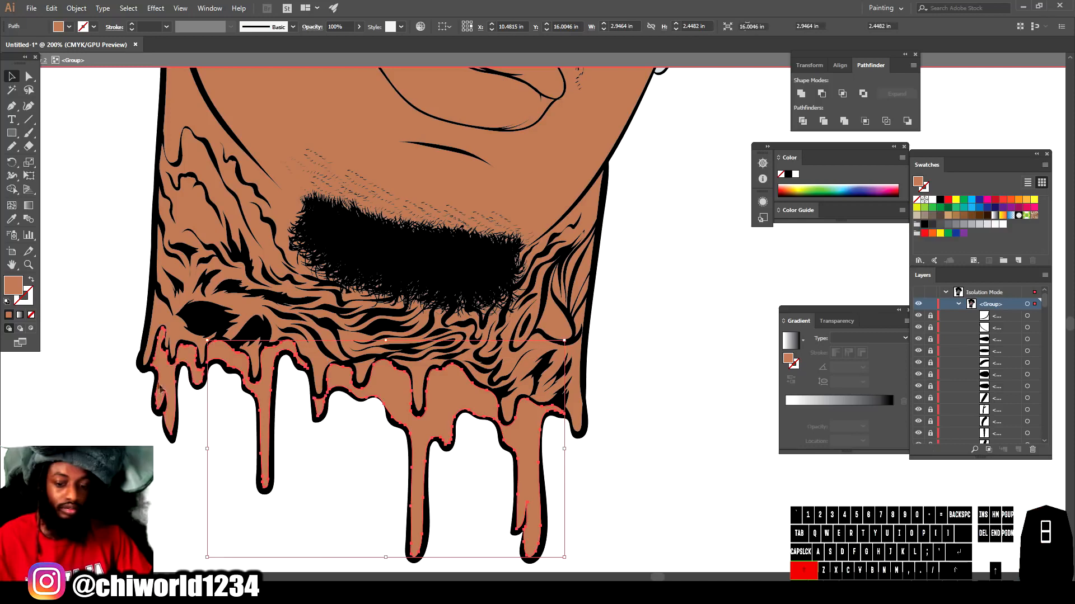
double_click(14, 285)
drag(848, 557, 848, 563)
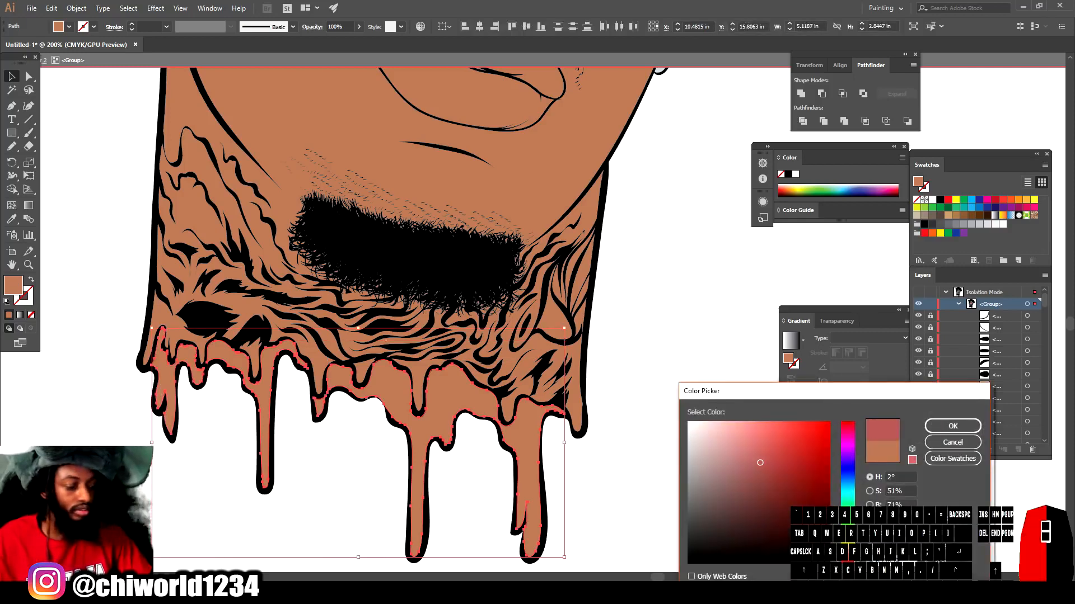
click(787, 531)
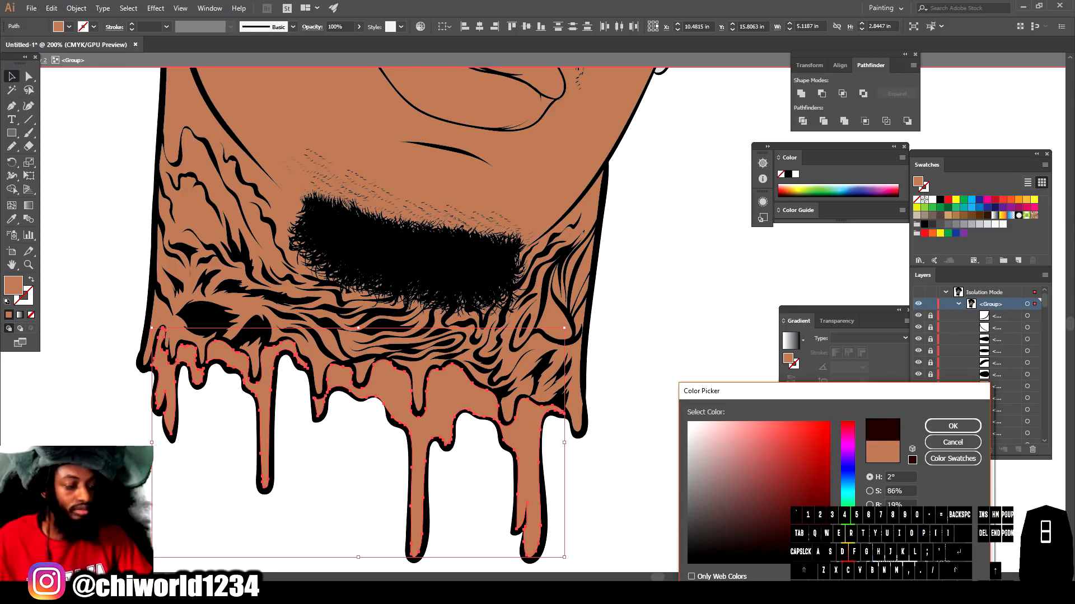
click(952, 427)
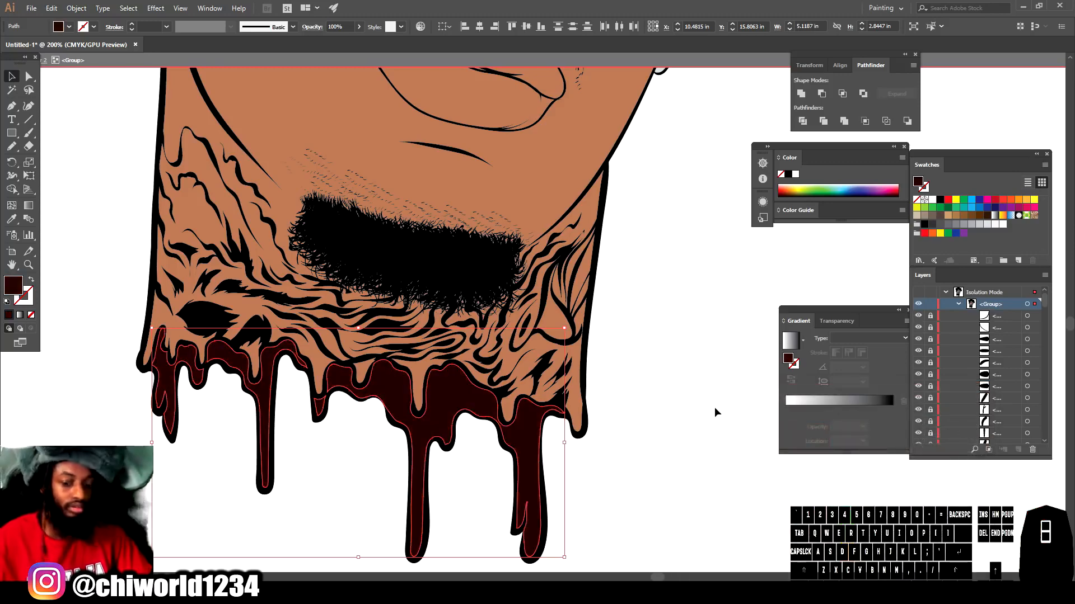
click(714, 407)
- Fill the upper lip with a muted reddish brown, H 9°, S 49%, B 60%
key(ctrl+minus)
key(ctrl+minus)
key(ctrl+minus)
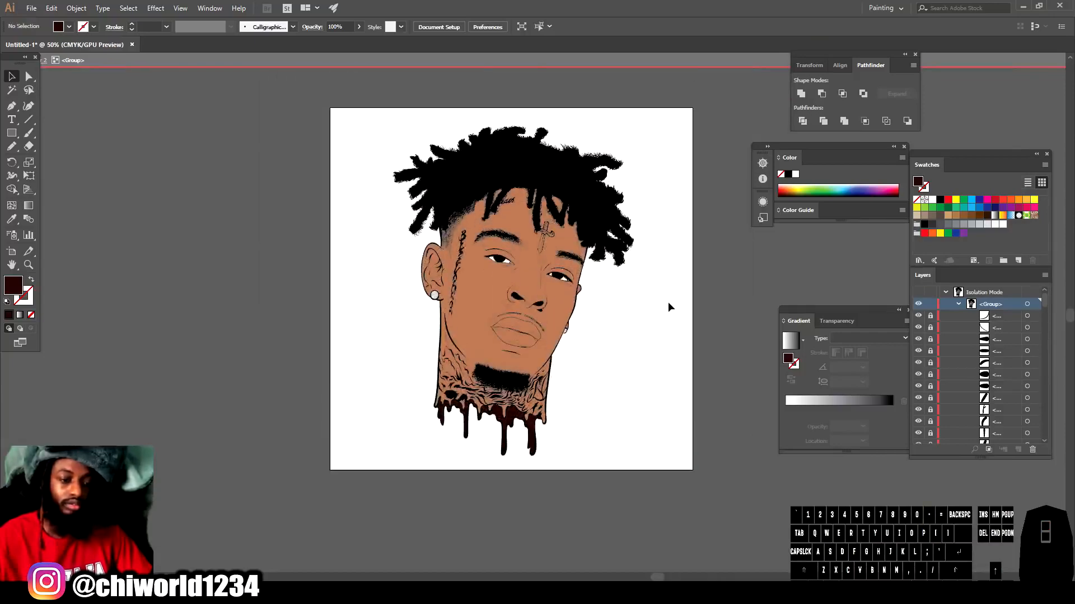
key(ctrl+equal)
key(ctrl+equal)
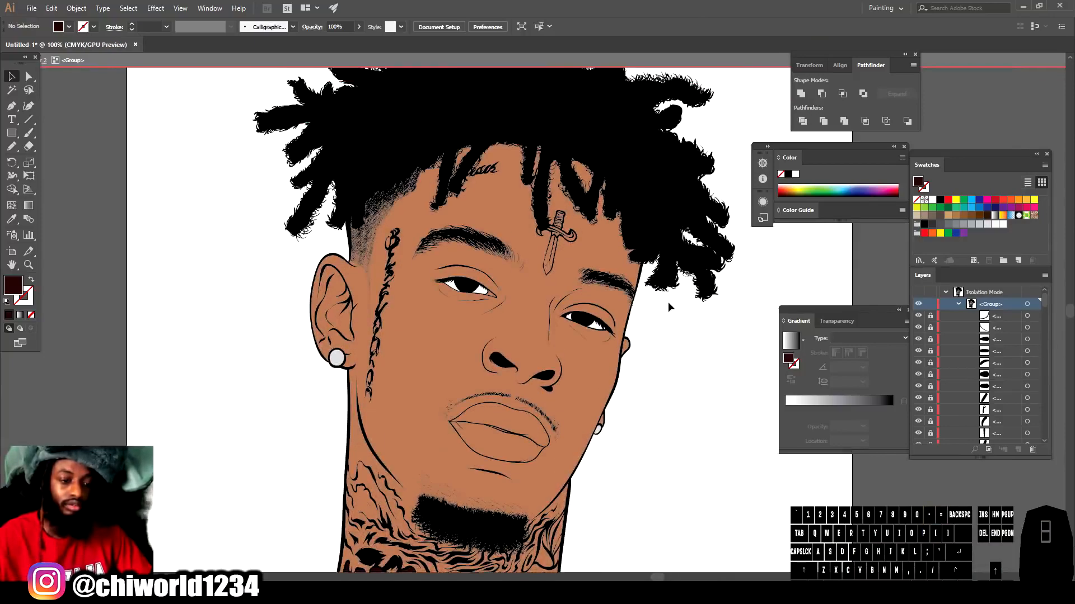
key(ctrl+equal)
key(ctrl+equal)
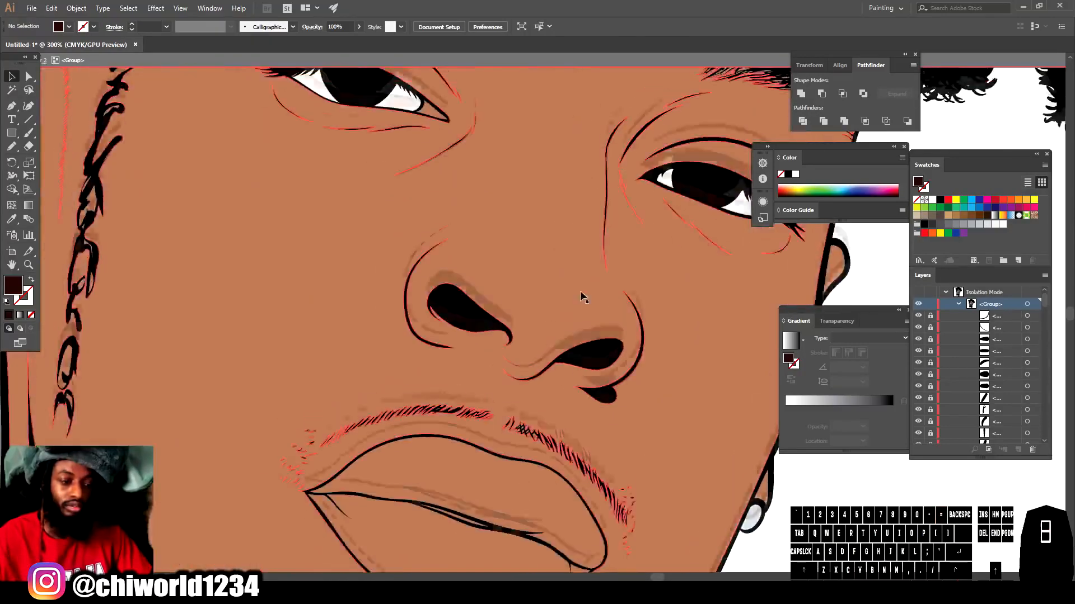
click(505, 300)
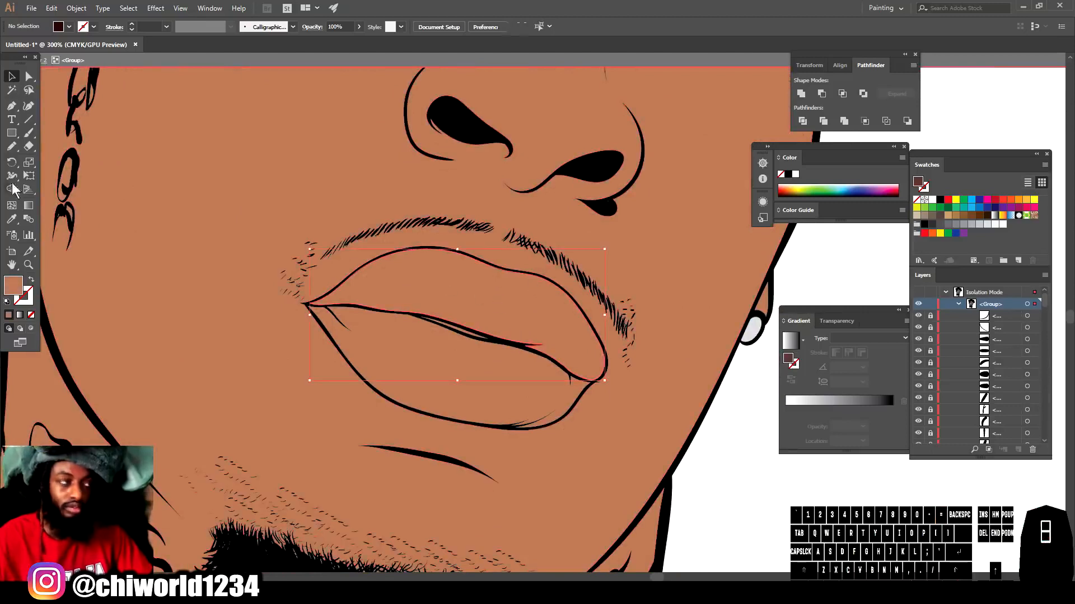
double_click(21, 289)
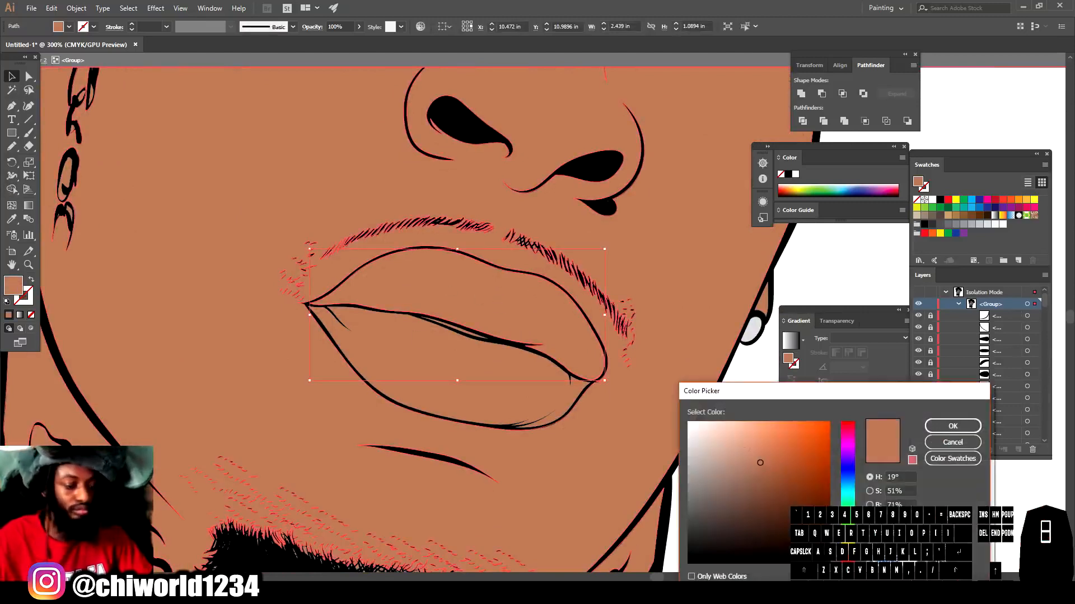
drag(760, 462, 774, 489)
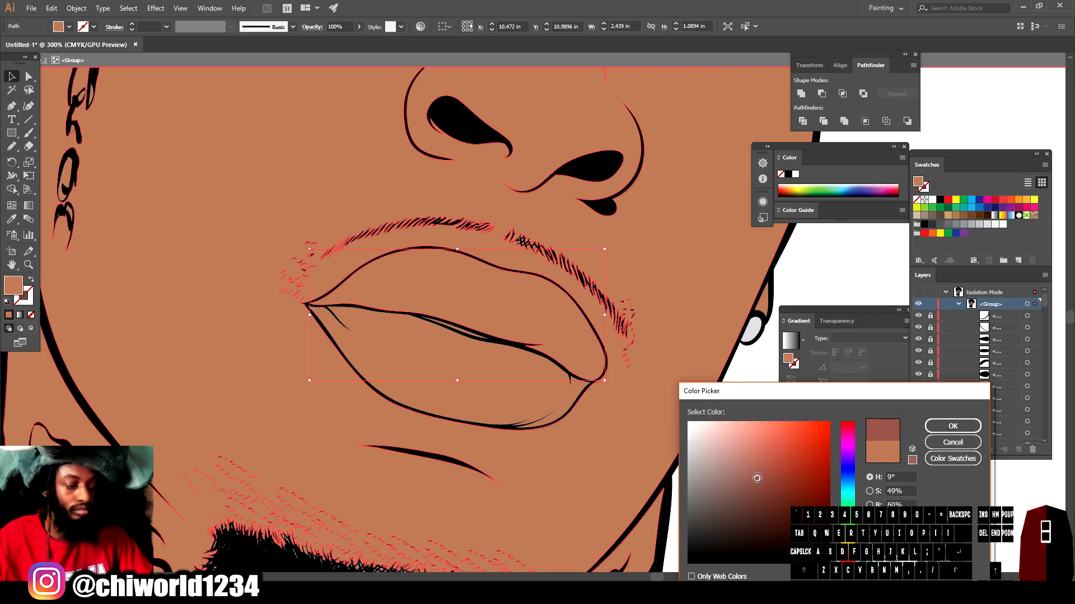
click(952, 425)
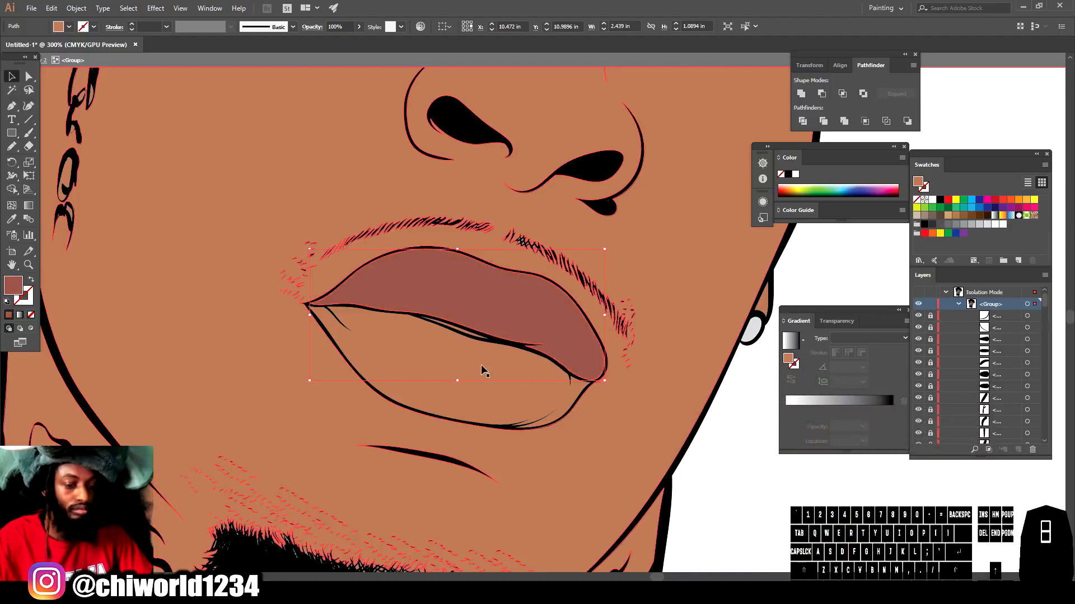
- Fill the lower lip with a salmon pink, H 8°, S 43%, B 88%, and deselect it
click(483, 369)
double_click(20, 289)
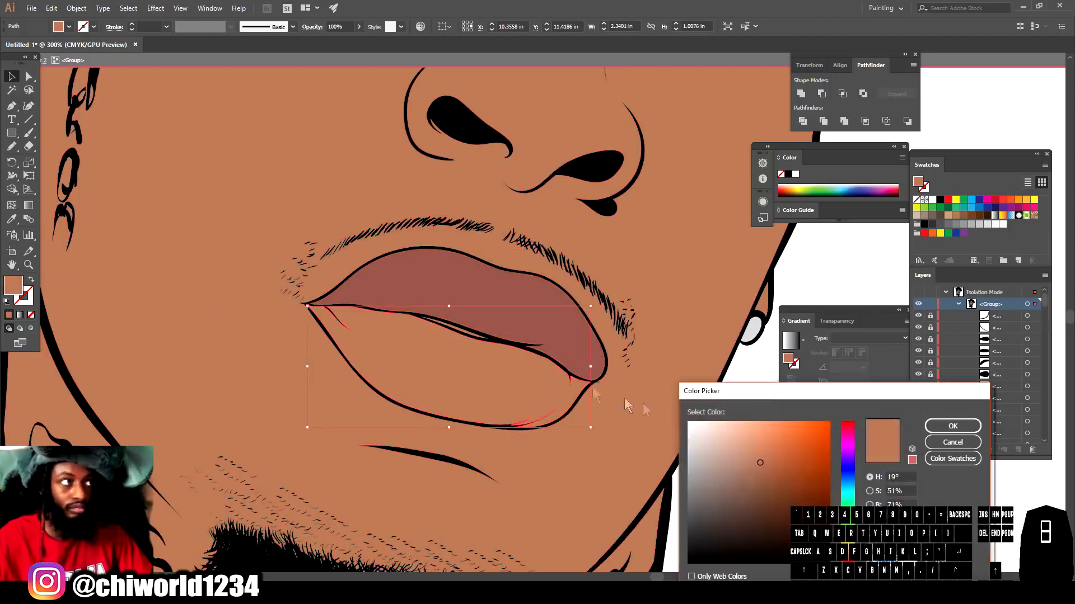
drag(848, 555, 847, 560)
drag(767, 480, 754, 440)
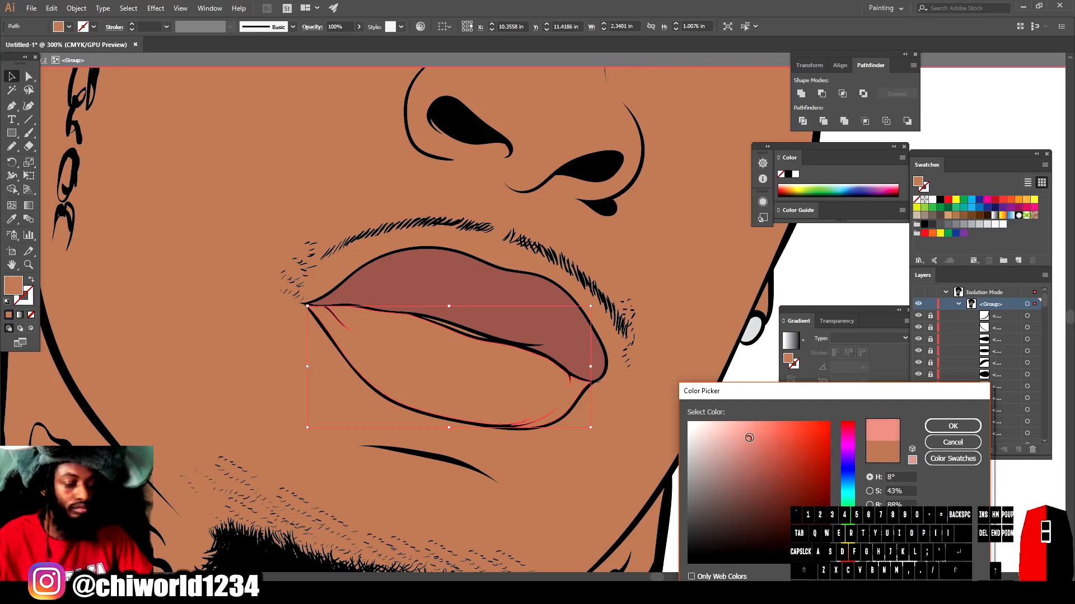
click(952, 426)
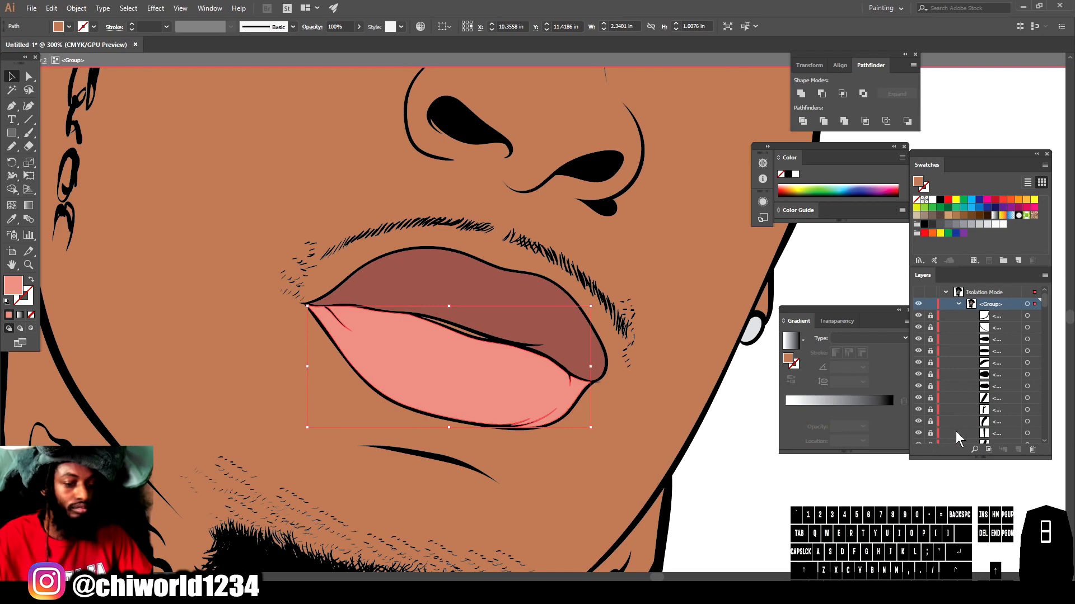
click(778, 500)
- Examine the newly coloured lips, eyes and ear studs against the rest of the face
key(ctrl+minus)
key(ctrl+minus)
key(ctrl+minus)
key(ctrl+minus)
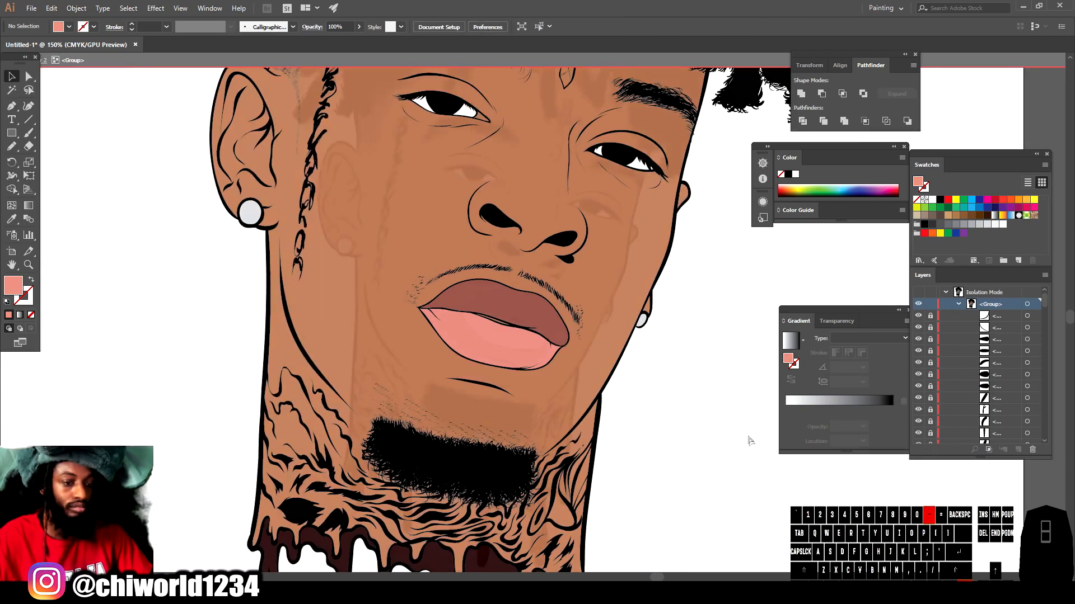
key(ctrl+plus)
key(ctrl+plus)
key(ctrl+plus)
key(ctrl+plus)
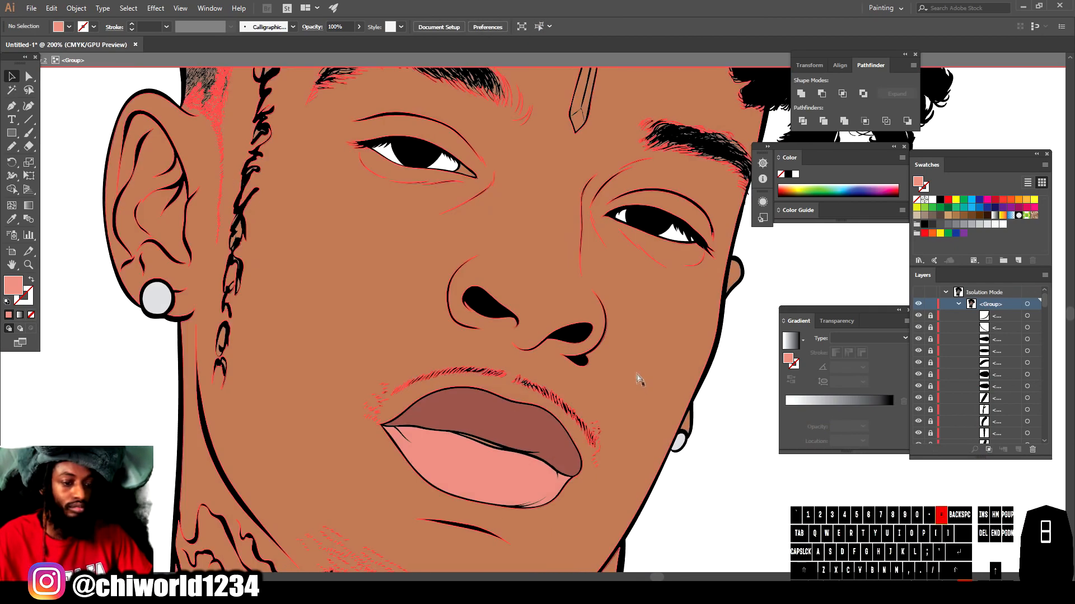
- Fill the eye's inner corner with the lower lip's salmon pink and the small gap between the lips with near-white
click(428, 103)
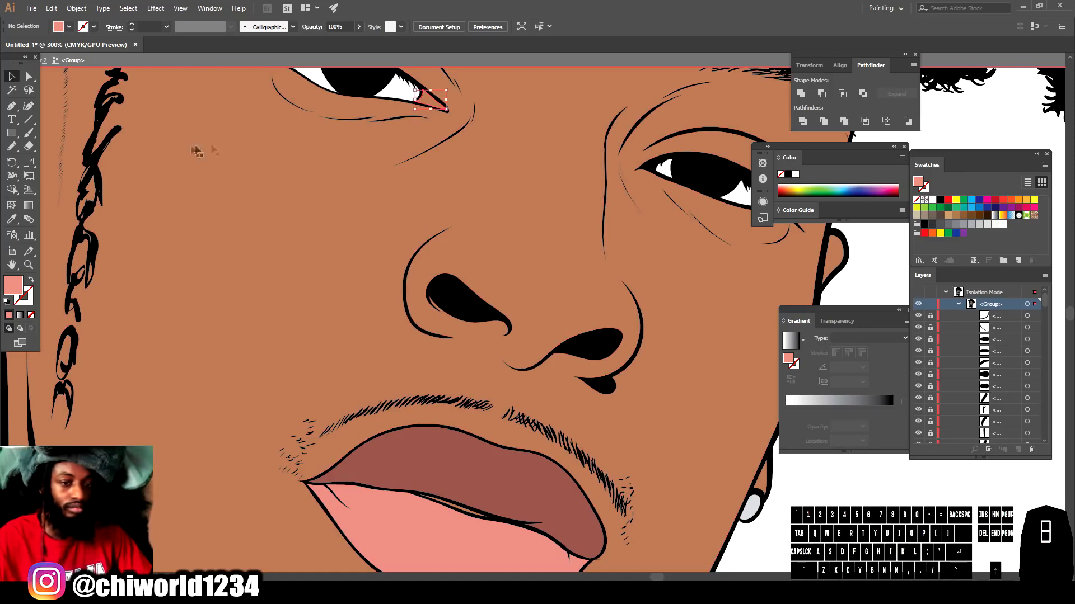
click(11, 219)
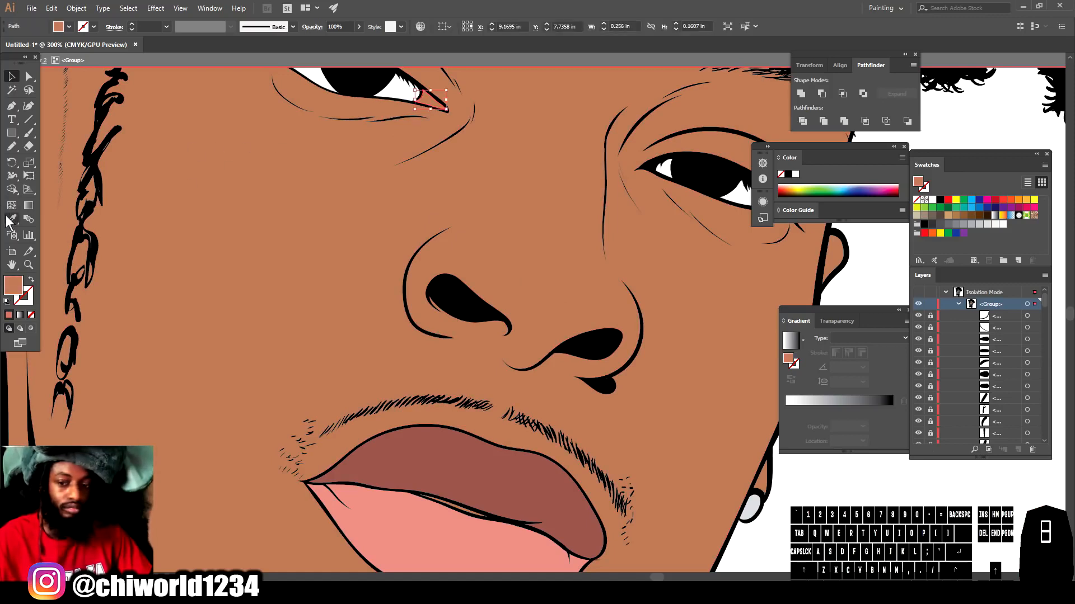
click(439, 515)
key(v)
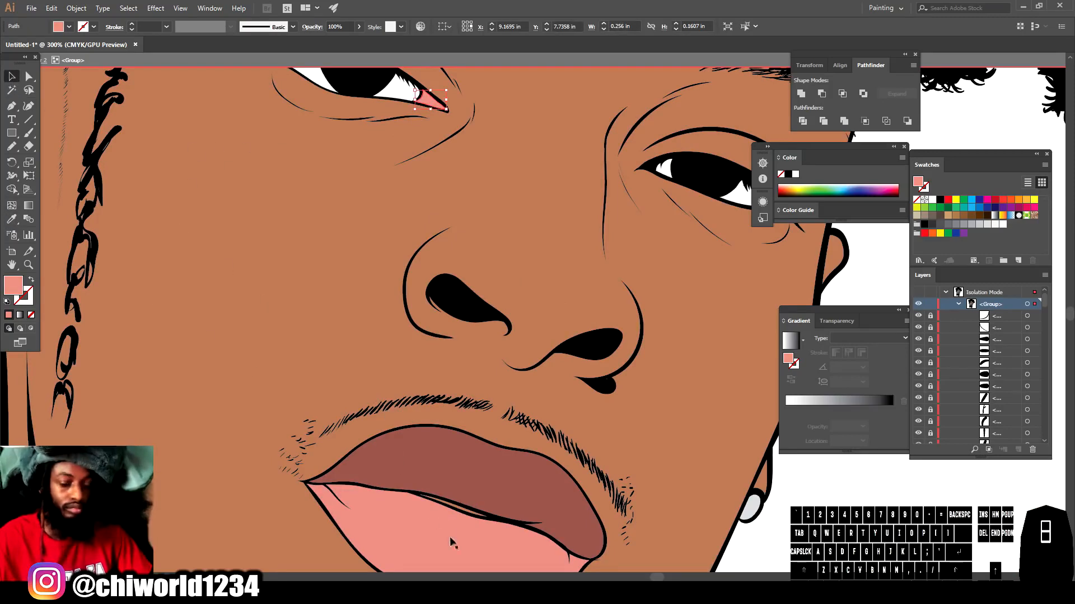
click(468, 516)
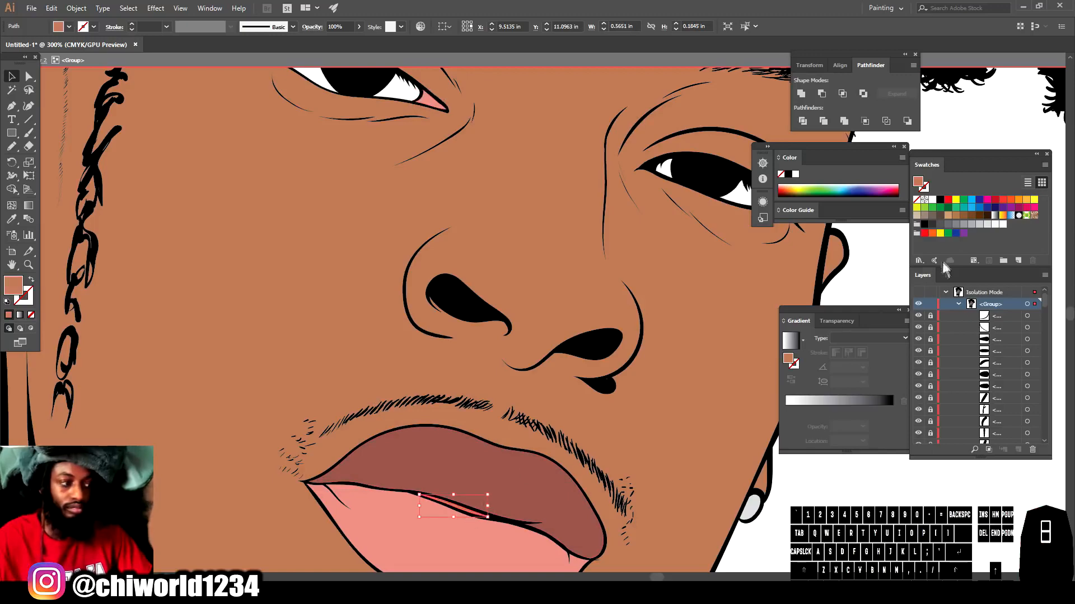
click(994, 225)
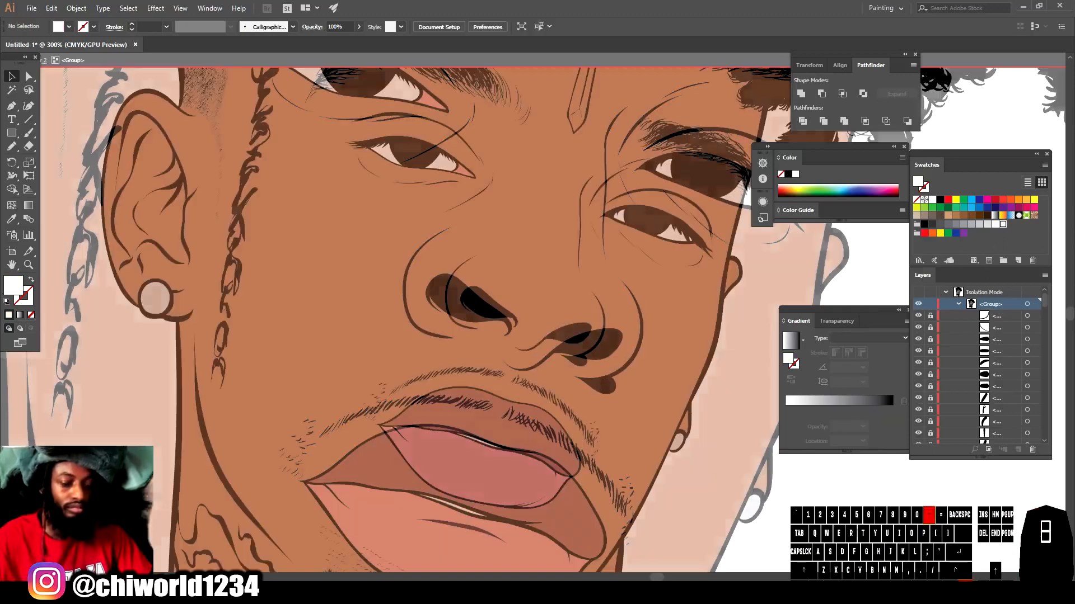
- Examine the whole coloured portrait, including the new eye corner and lip gap fills
key(ctrl+minus)
key(ctrl+minus)
key(ctrl+minus)
scroll(694, 420, up, 2)
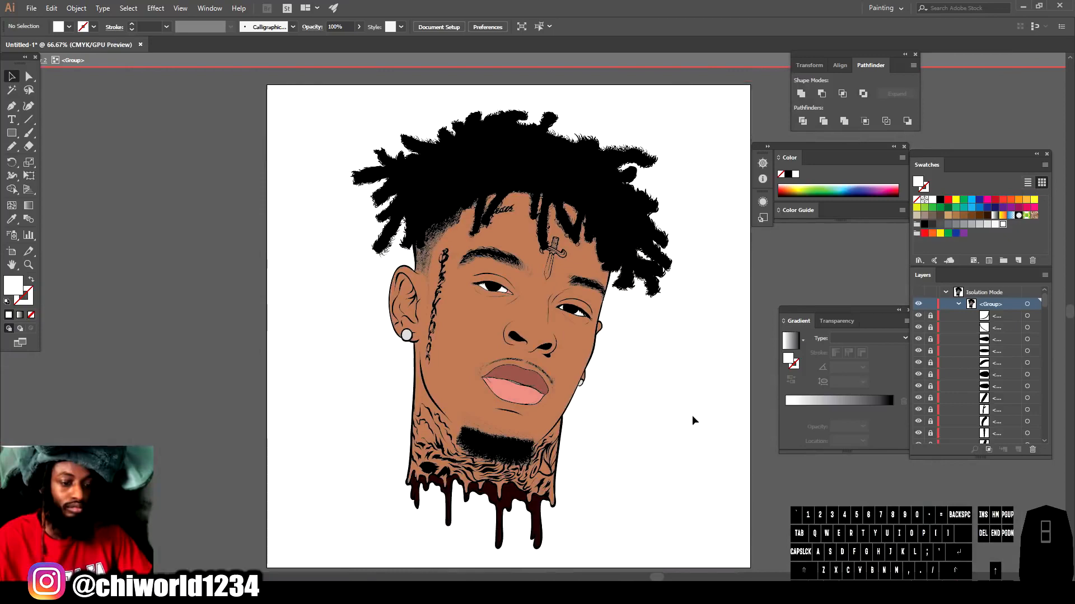
key(ctrl+plus)
scroll(688, 415, right, 1)
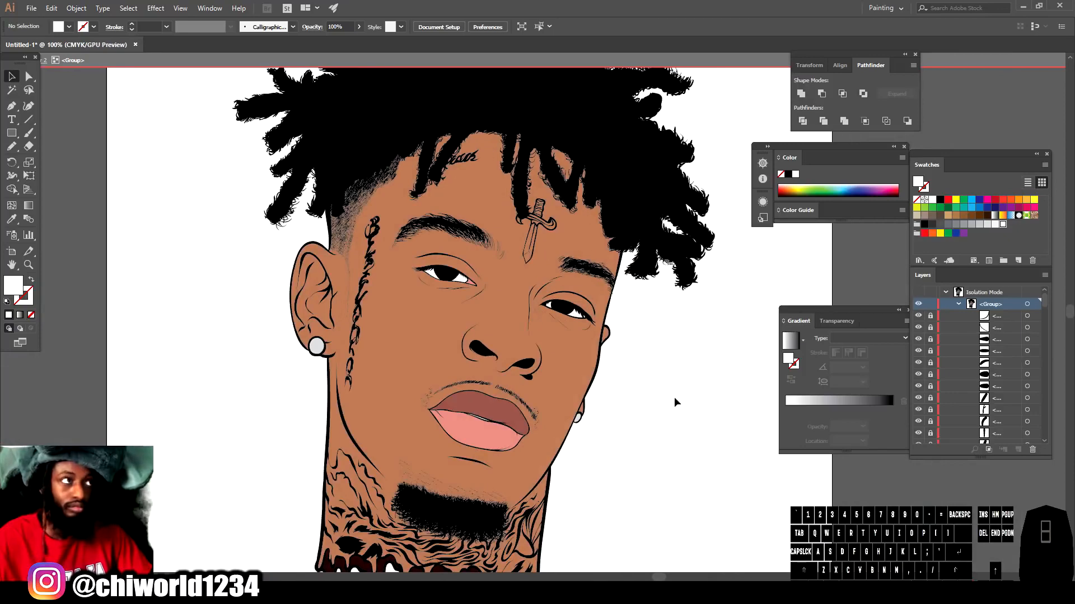
key(ctrl+minus)
scroll(639, 370, right, 2)
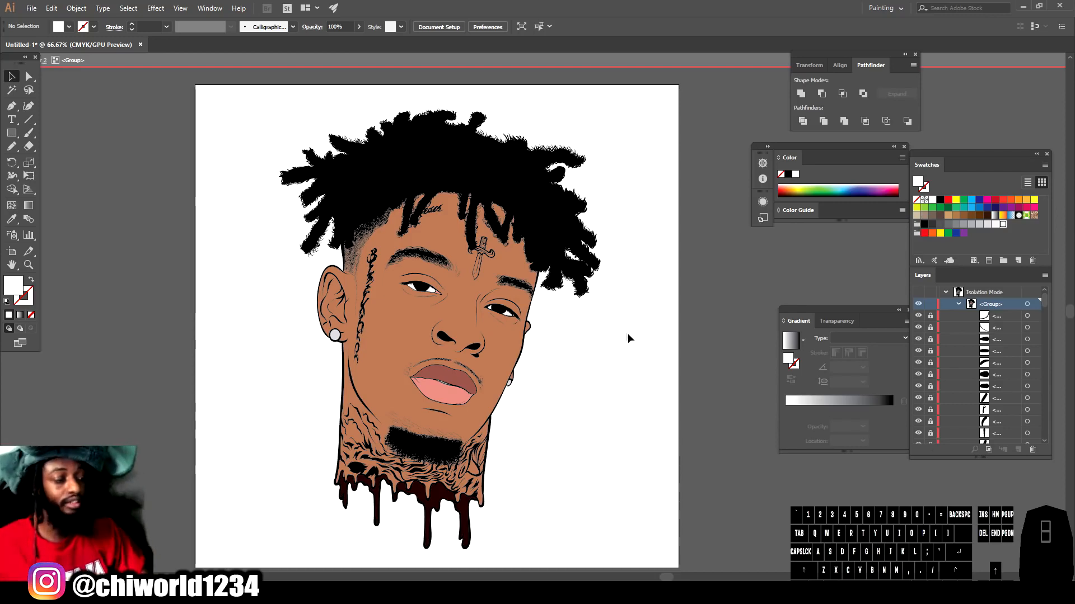
- Leave the group's isolation mode, lock Layer 2 and add a new layer directly above it
double_click(704, 483)
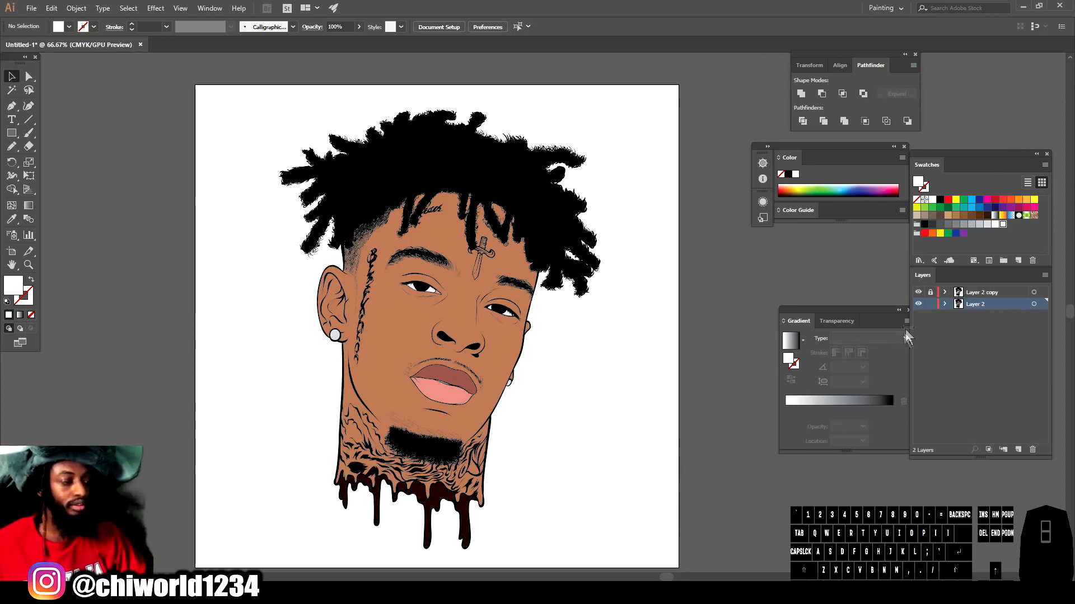
click(931, 304)
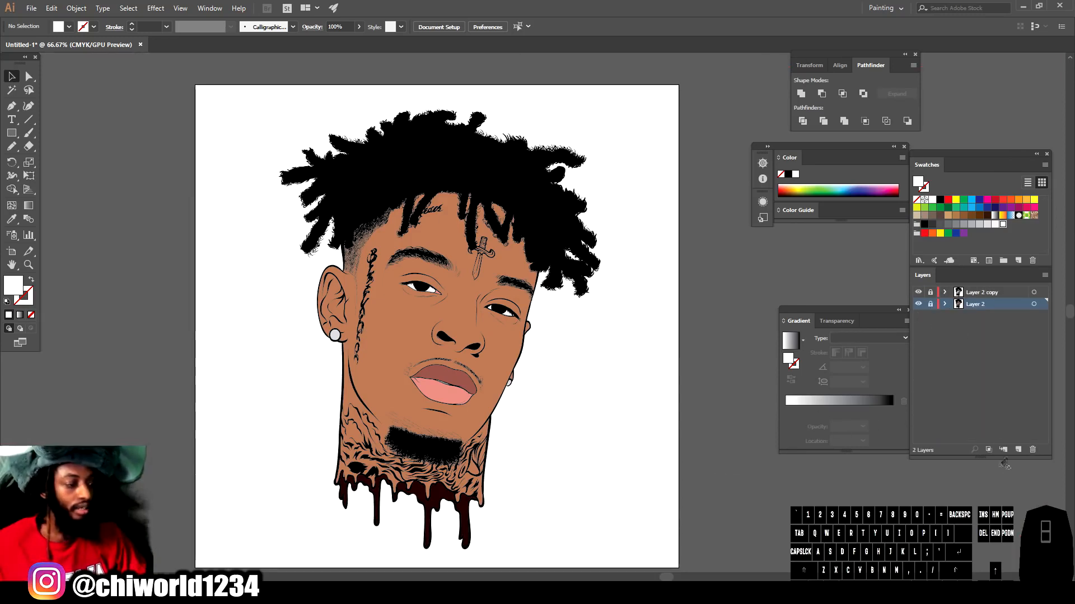
click(1019, 451)
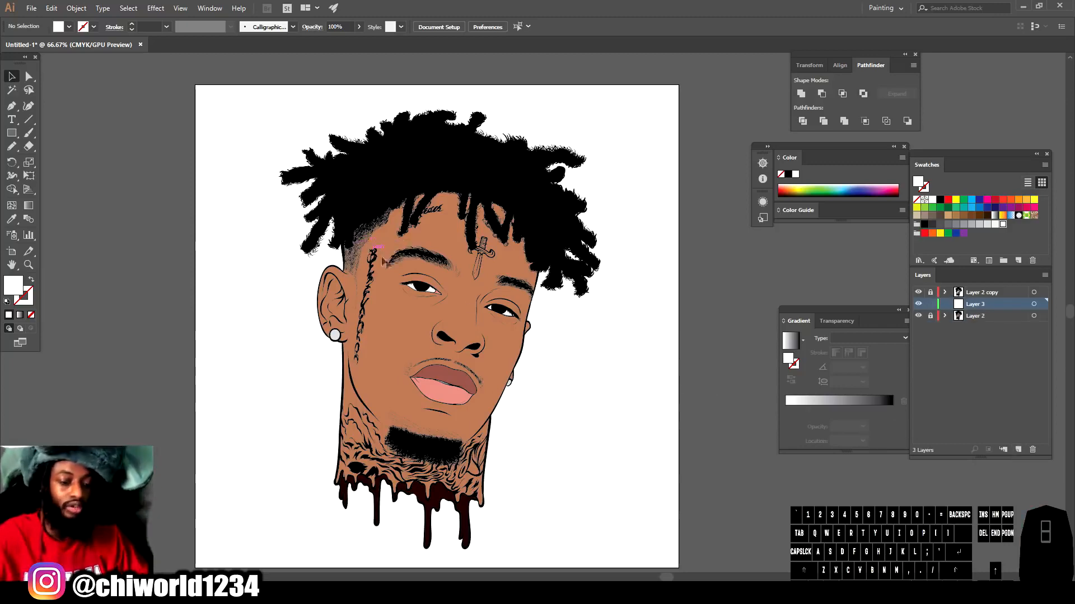
- Sample the skin brown and change the fill to a dark reddish brown, H 11°, S 62%, B 30%
key(ctrl+minus)
key(ctrl+equal)
key(ctrl+equal)
key(ctrl+equal)
click(11, 219)
click(492, 306)
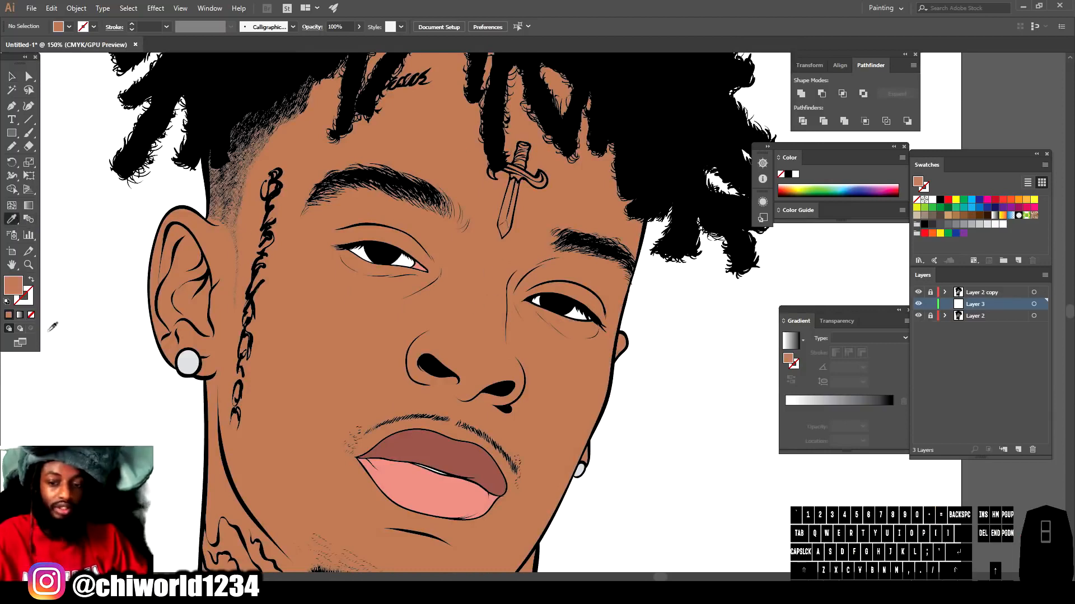
double_click(13, 286)
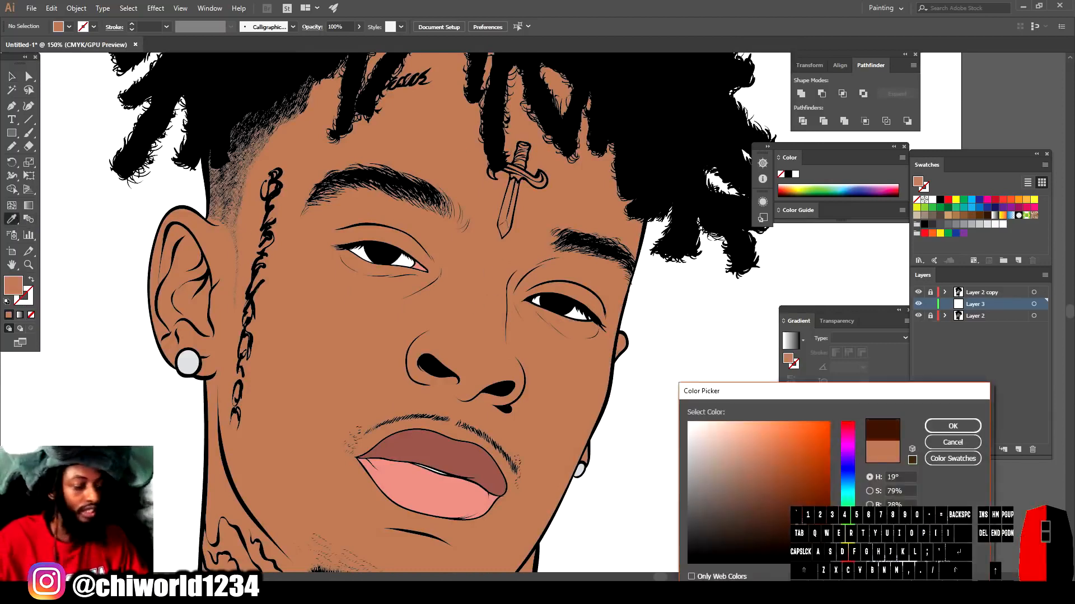
drag(801, 521, 800, 522)
drag(848, 559, 848, 560)
drag(782, 527, 775, 516)
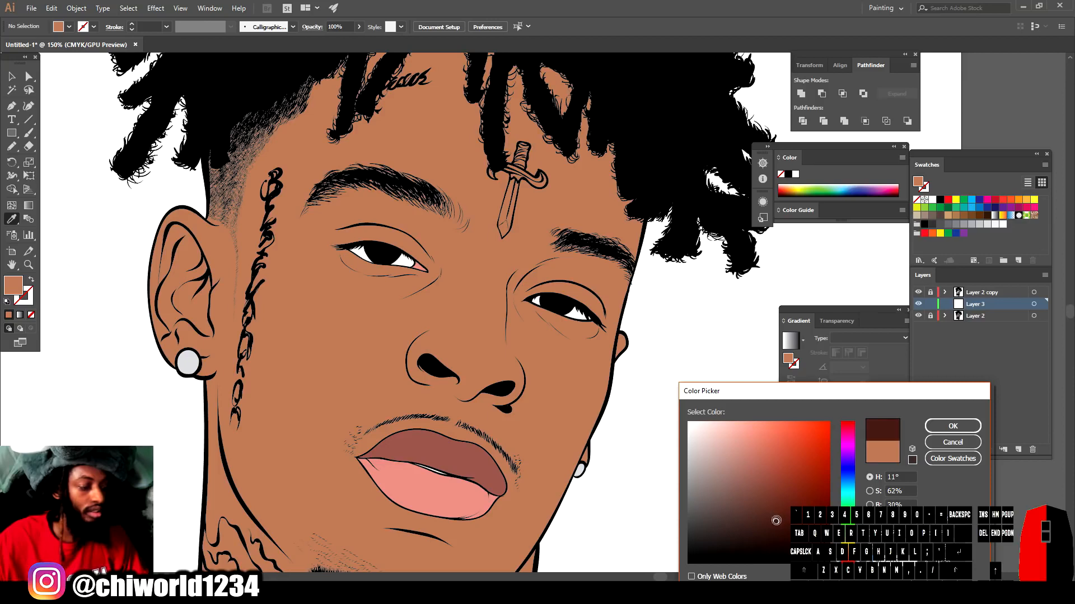
drag(776, 521, 775, 521)
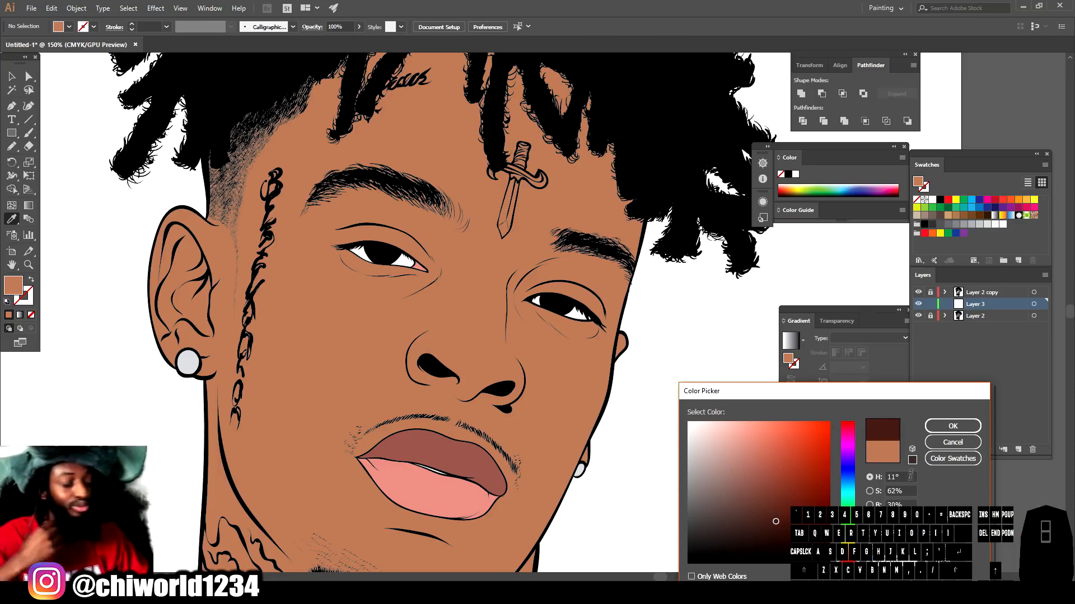
click(951, 428)
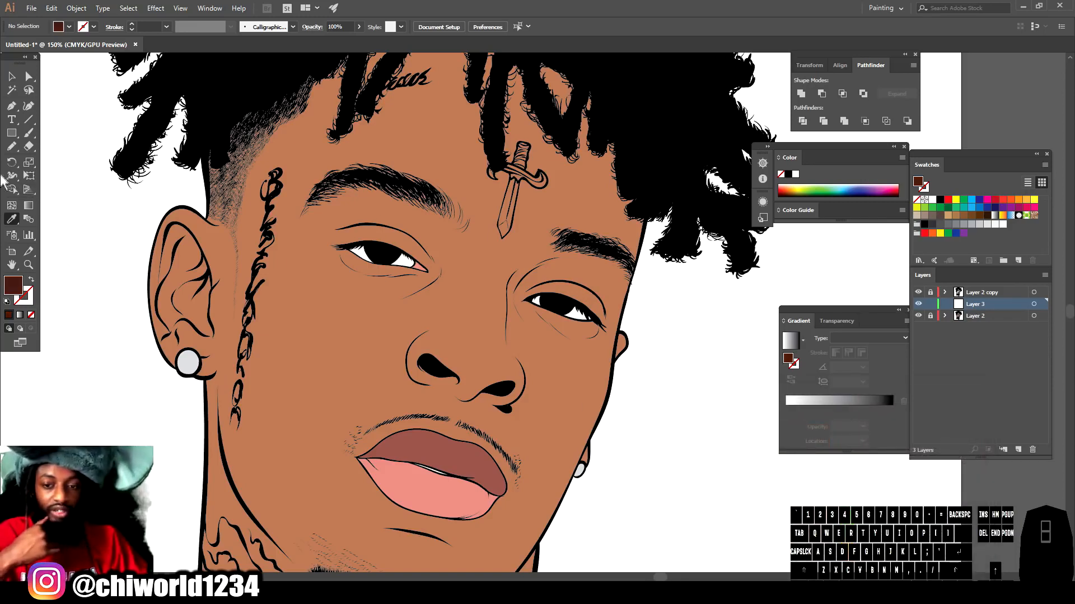
- With the Pencil tool, draw a jagged dark brown shadow beneath the lower lip, across the chin and up the shaded jawline
click(11, 218)
scroll(126, 249, down, 5)
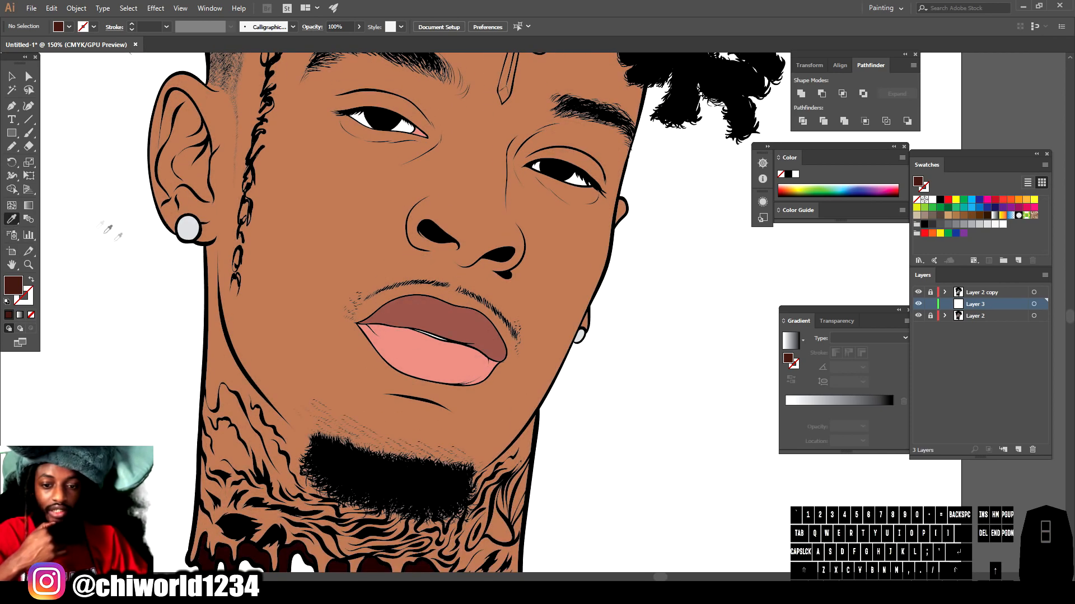
click(12, 148)
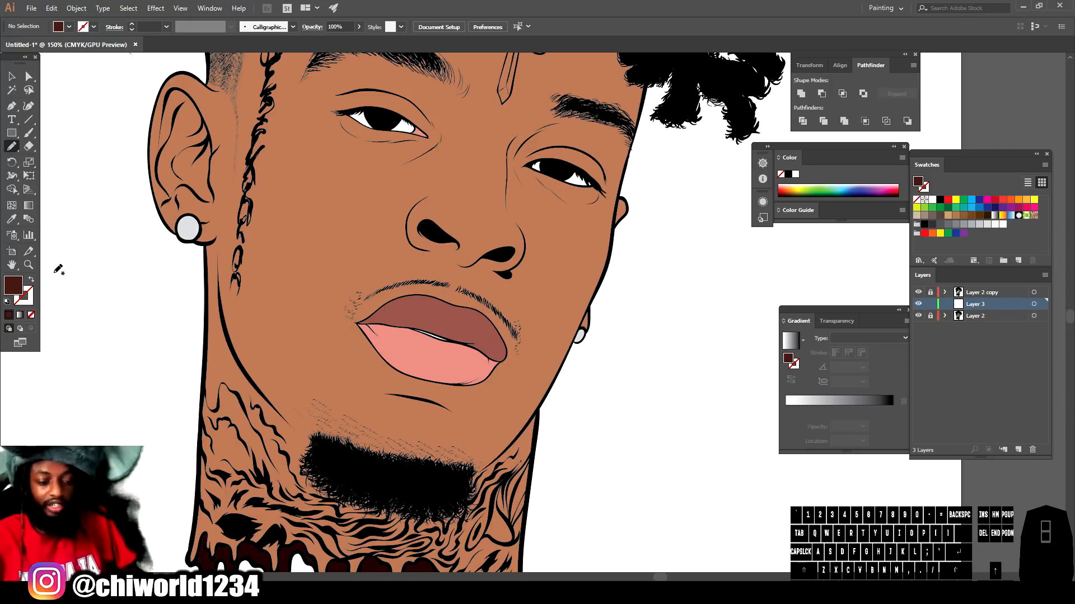
key(ctrl+minus)
key(ctrl+equal)
key(ctrl+equal)
key(ctrl+equal)
scroll(490, 372, right, 2)
scroll(486, 364, left, 3)
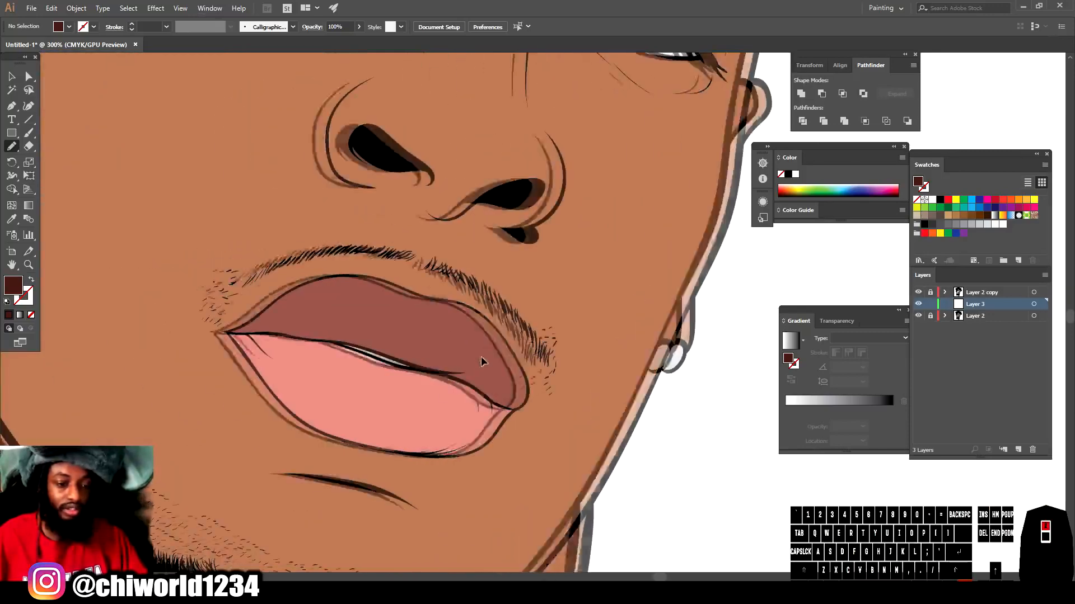
scroll(485, 347, down, 3)
click(30, 134)
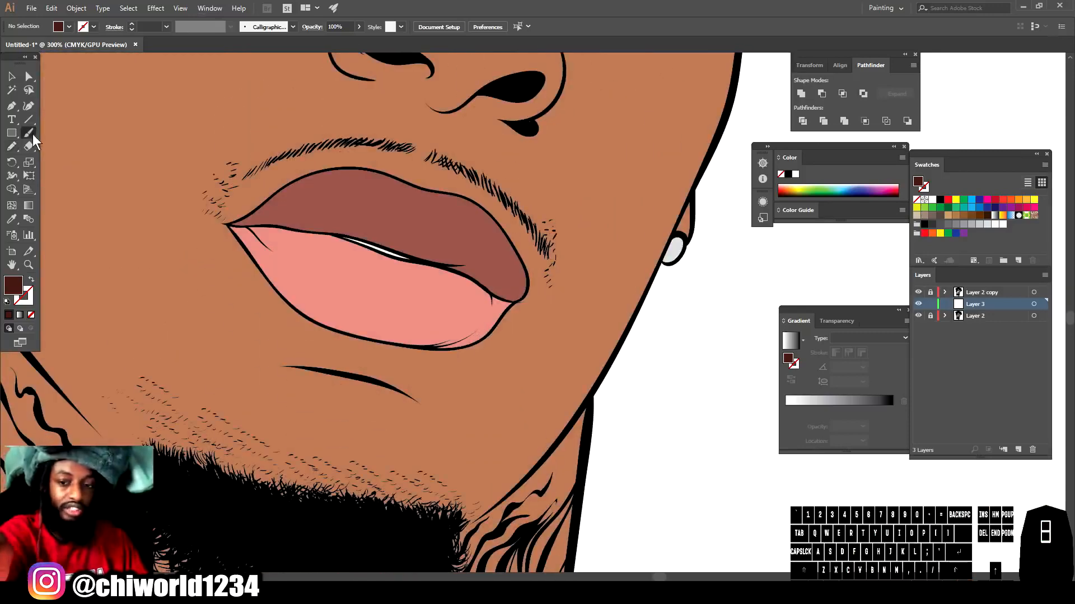
click(11, 147)
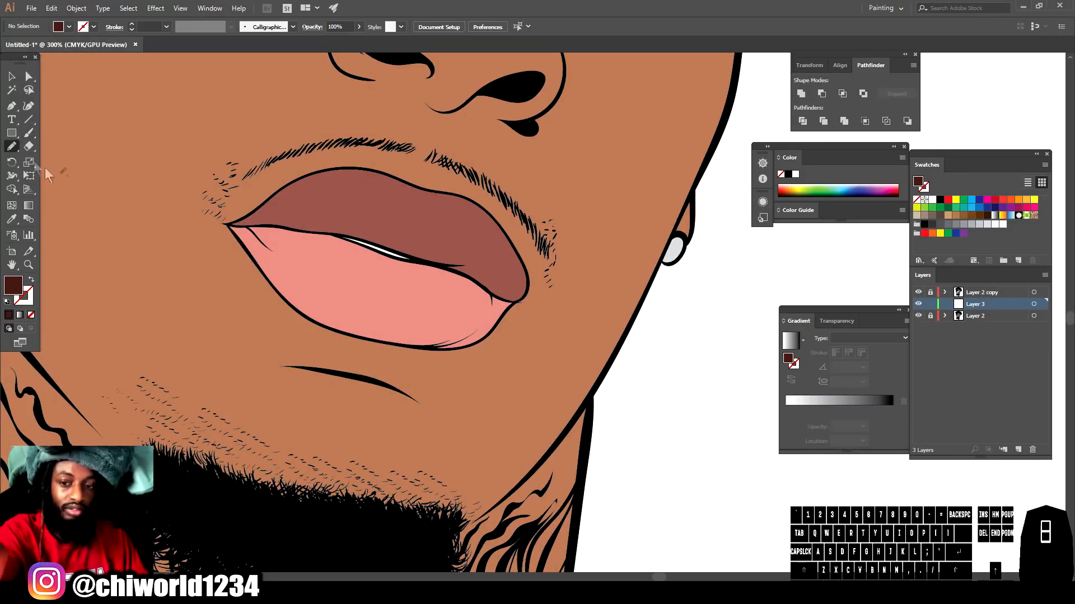
drag(335, 525, 343, 526)
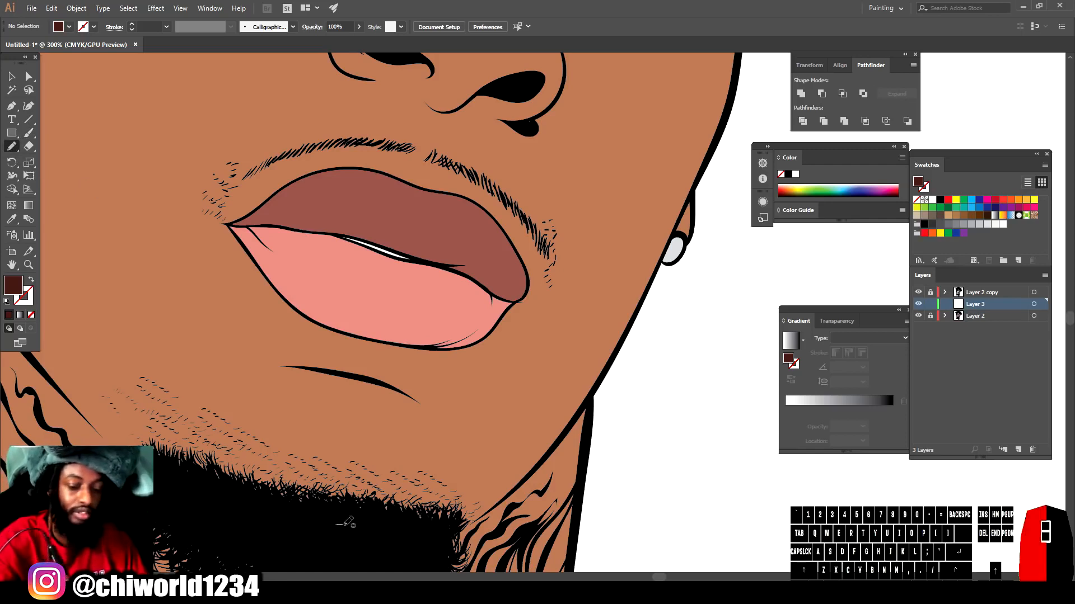
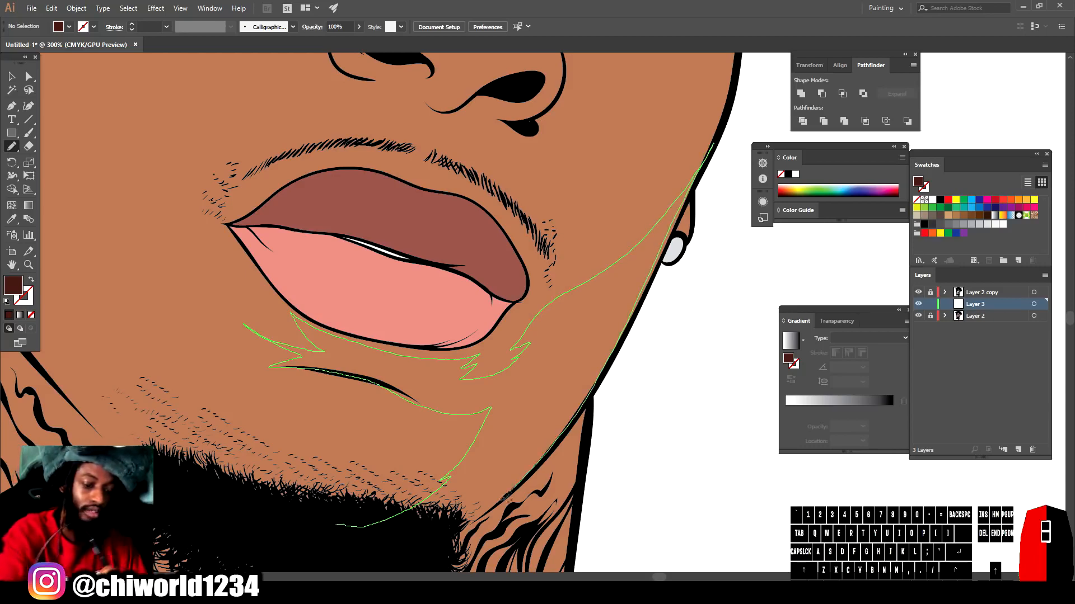
drag(314, 530, 334, 526)
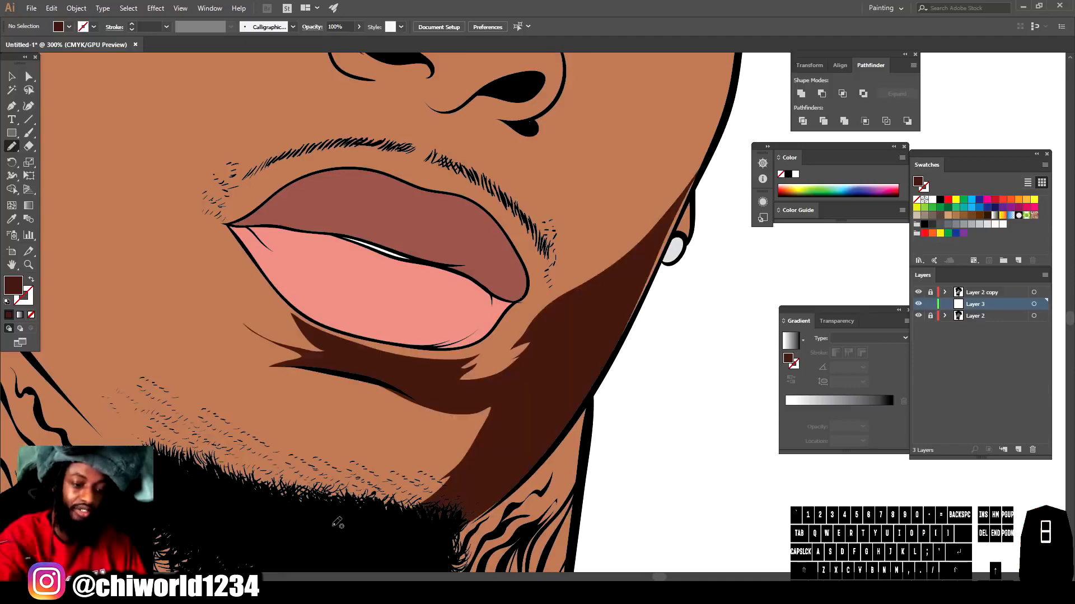
- Draw a second shadow shape extending the jaw shading up the cheek edge past the ear stud and towards the mustache
scroll(619, 478, down, 6)
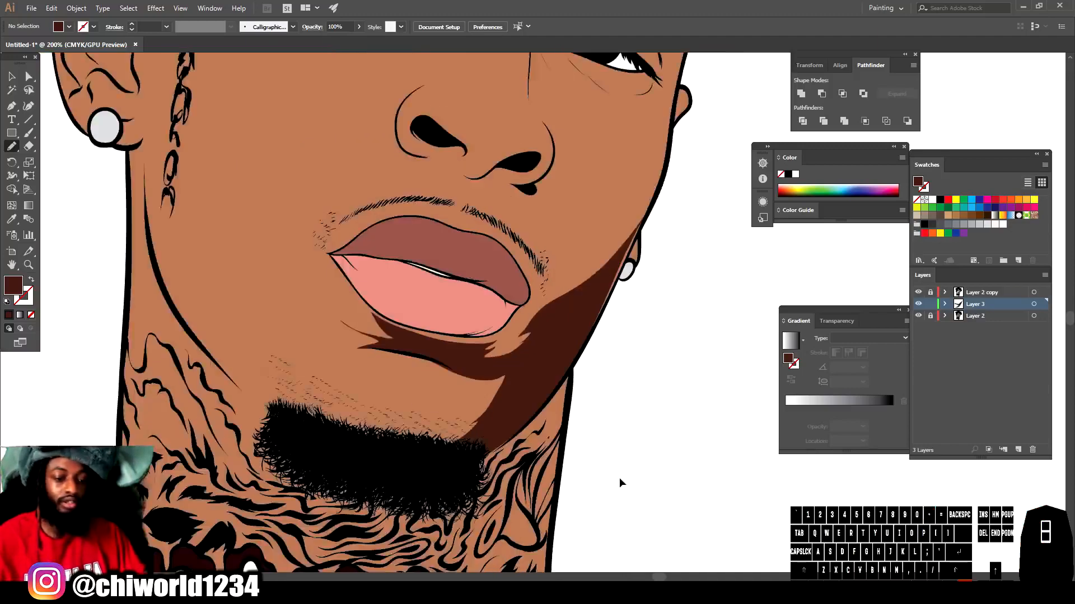
scroll(620, 476, up, 2)
scroll(623, 473, up, 5)
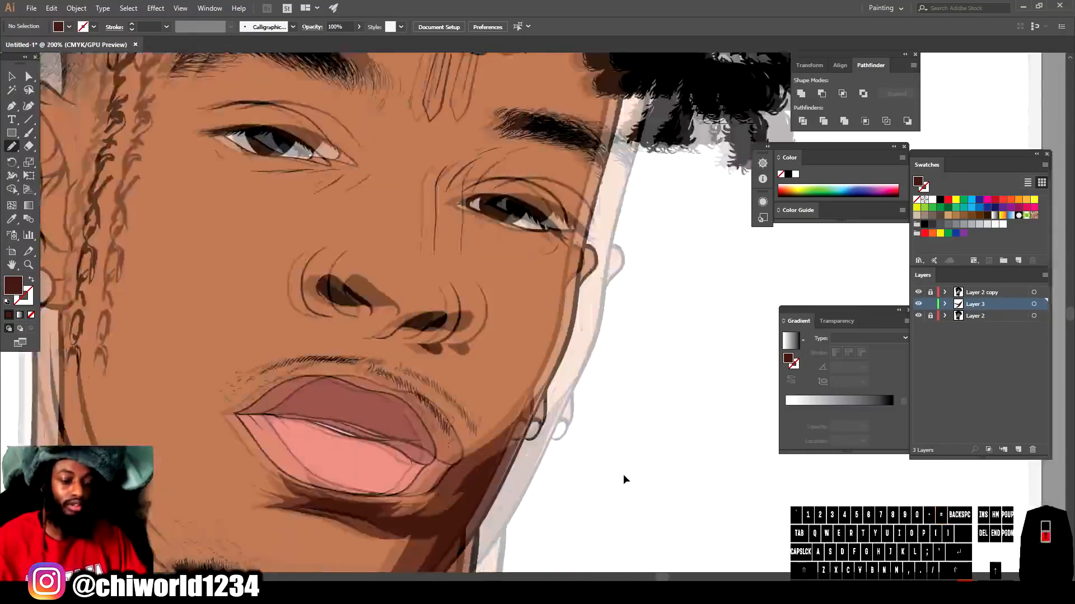
drag(384, 458, 383, 521)
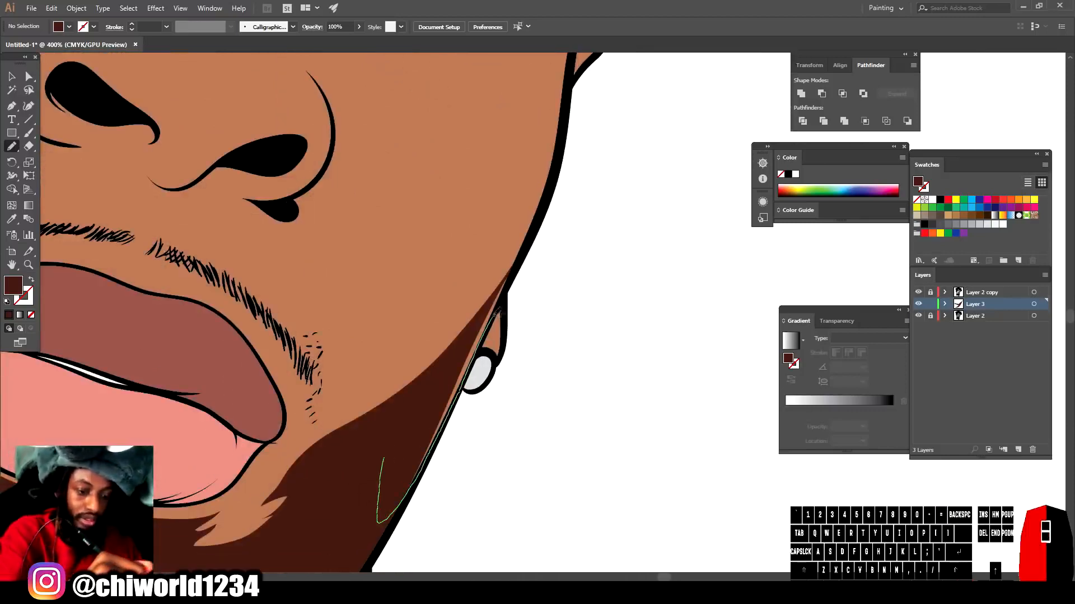
drag(542, 190, 313, 425)
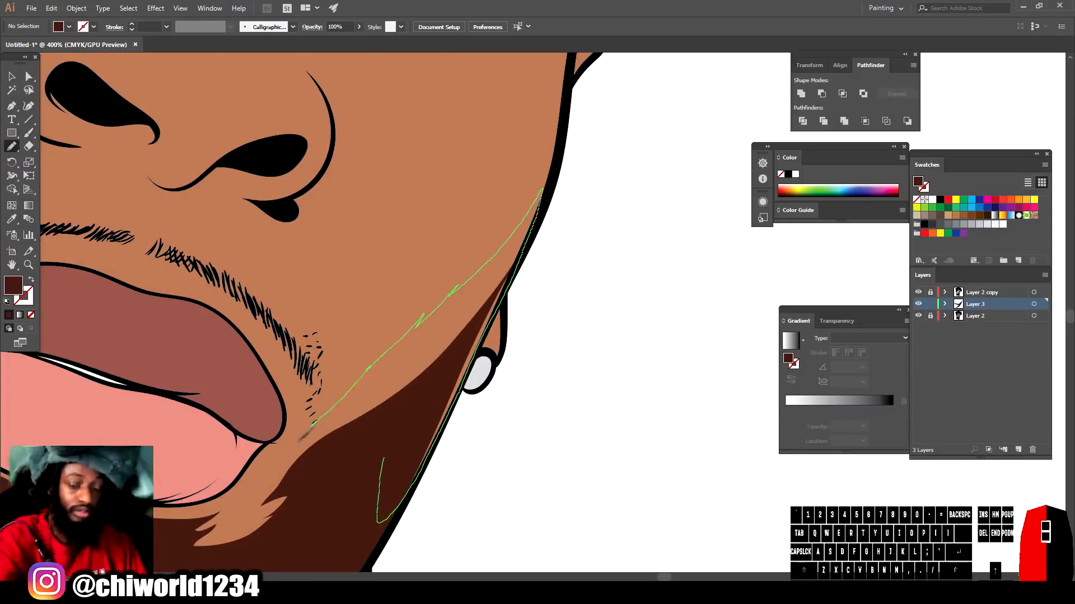
mouse_move(277, 463)
mouse_down()
mouse_move(233, 555)
mouse_move(384, 458)
mouse_move(367, 412)
mouse_move(468, 328)
mouse_move(656, 98)
mouse_move(369, 464)
mouse_up()
- Draw a closed shadow shape around the nostril on the shaded side, following the curve of the nose wing
scroll(535, 439, left, 3)
scroll(535, 439, down, 3)
scroll(535, 439, up, 2)
key(ctrl+minus)
key(ctrl+minus)
key(ctrl+minus)
key(ctrl+equal)
key(ctrl+equal)
key(ctrl+equal)
key(ctrl+equal)
key(ctrl+equal)
scroll(448, 434, up, 5)
scroll(449, 434, left, 4)
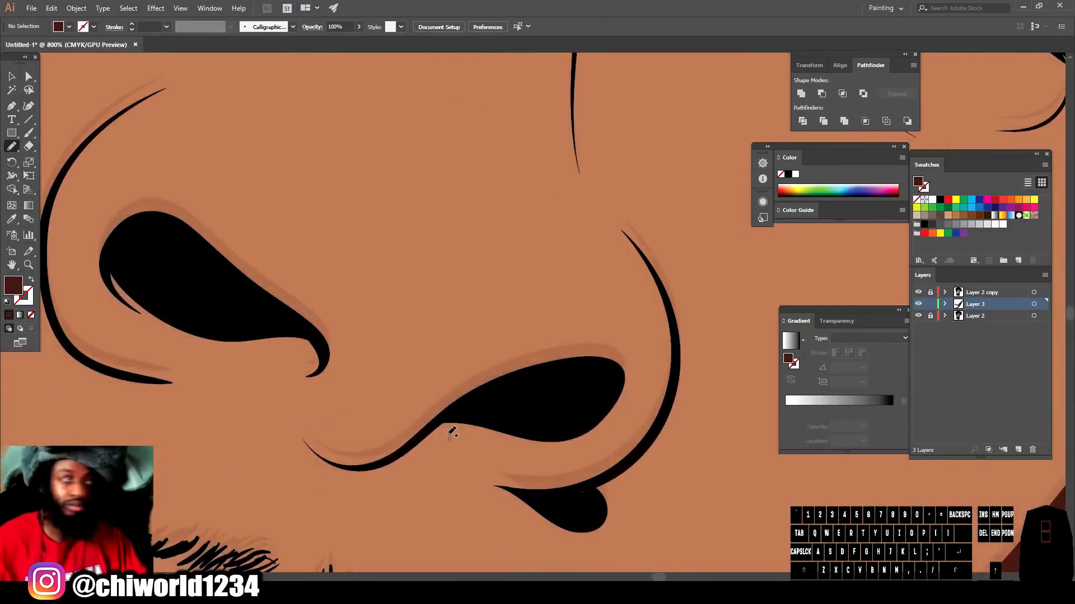
mouse_move(417, 411)
mouse_down()
mouse_move(622, 334)
mouse_move(551, 469)
mouse_up()
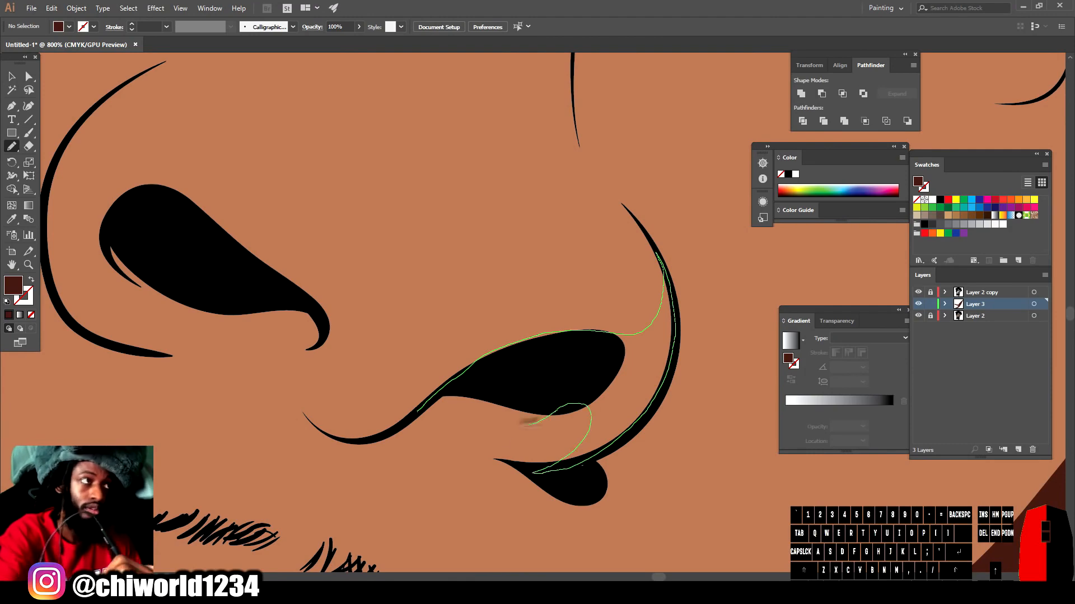
mouse_move(454, 482)
mouse_down()
mouse_move(347, 436)
mouse_move(417, 412)
mouse_up()
- Add dark brown shadow shapes beneath the nose, along its bridge and around the eye on the shaded side
scroll(538, 314, down, 5)
scroll(606, 184, up, 4)
mouse_move(522, 292)
mouse_down()
mouse_move(459, 291)
mouse_move(566, 127)
mouse_move(380, 202)
mouse_move(309, 417)
mouse_up()
drag(332, 352, 521, 292)
scroll(526, 292, down, 4)
scroll(600, 300, up, 4)
mouse_move(426, 358)
mouse_down()
mouse_move(483, 329)
mouse_move(619, 161)
mouse_move(533, 538)
mouse_up()
mouse_move(399, 470)
mouse_down()
mouse_move(393, 398)
mouse_move(425, 358)
mouse_up()
scroll(540, 307, down, 5)
scroll(546, 191, up, 3)
mouse_move(619, 343)
mouse_down()
mouse_move(616, 378)
mouse_move(586, 366)
mouse_up()
drag(544, 252, 618, 343)
- Draw dark brown shadow shapes beneath the dreadlocks hanging over the forehead
key(ctrl+minus)
key(ctrl+minus)
key(ctrl+minus)
key(ctrl+equal)
key(ctrl+equal)
key(ctrl+equal)
mouse_move(471, 307)
mouse_down()
mouse_move(506, 359)
mouse_move(471, 302)
mouse_up()
drag(433, 248, 453, 277)
mouse_move(296, 208)
mouse_down()
mouse_move(238, 307)
mouse_move(229, 282)
mouse_move(262, 280)
mouse_up()
mouse_move(225, 304)
mouse_down()
mouse_move(271, 205)
mouse_move(205, 333)
mouse_up()
key(ctrl+minus)
key(ctrl+minus)
key(ctrl+minus)
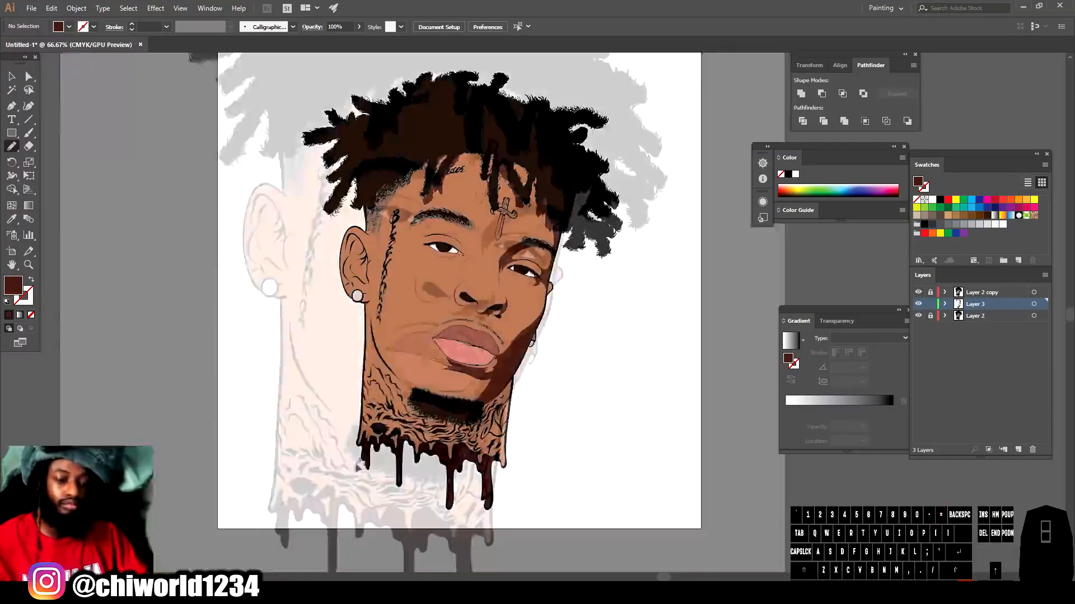
- Extend the lower-lip shadow with jagged points towards the mouth's corner and add a further small shadow shape
key(ctrl+equal)
key(ctrl+equal)
key(ctrl+equal)
key(ctrl+equal)
mouse_move(374, 369)
mouse_down()
mouse_move(348, 370)
mouse_move(284, 308)
mouse_up()
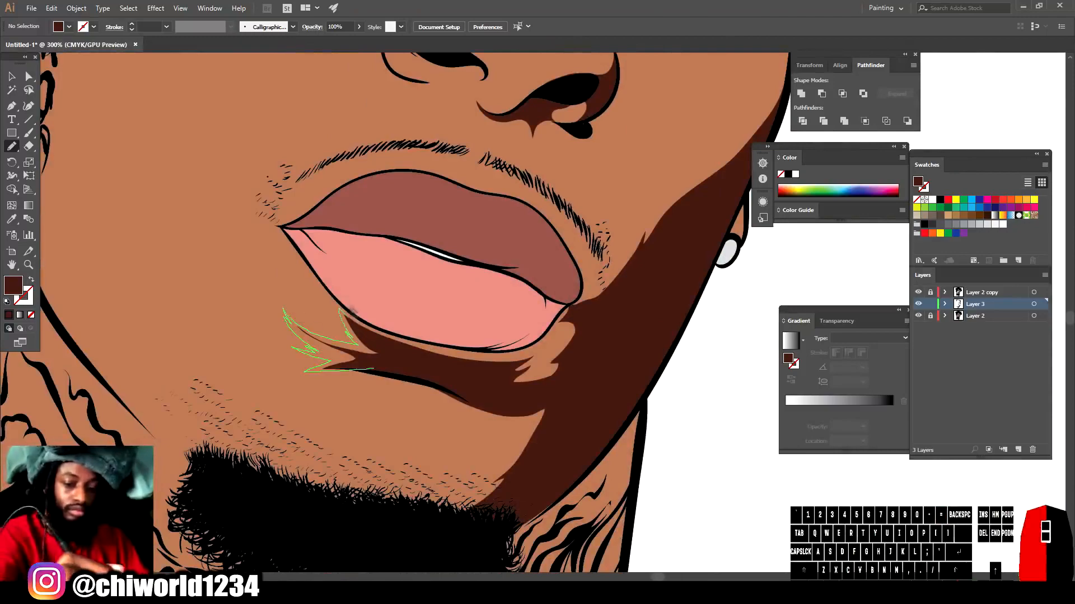
drag(520, 370, 373, 368)
key(ctrl+minus)
key(ctrl+minus)
key(ctrl+minus)
key(ctrl+equal)
key(ctrl+equal)
key(ctrl+equal)
key(ctrl+equal)
key(ctrl+equal)
mouse_move(409, 335)
mouse_down()
mouse_move(503, 366)
mouse_move(428, 388)
mouse_up()
mouse_move(334, 363)
mouse_down()
mouse_move(408, 336)
mouse_move(431, 258)
mouse_move(446, 339)
mouse_up()
- Draw a dark brown shadow in the inner folds of the large ear and undo the stray mark
key(ctrl+minus)
key(ctrl+minus)
key(ctrl+minus)
key(ctrl+minus)
key(ctrl+minus)
key(ctrl+equal)
key(ctrl+equal)
key(ctrl+equal)
key(ctrl+equal)
key(ctrl+equal)
key(ctrl+equal)
key(ctrl+equal)
key(ctrl+equal)
scroll(432, 335, up, 7)
mouse_move(456, 417)
mouse_down()
mouse_move(455, 285)
mouse_move(480, 283)
mouse_up()
key(super+x)
click(425, 251)
key(ctrl+z)
- Add more shadow shapes in the ear's upper fold and in the hollow running down to the ear opening
scroll(427, 440, up, 2)
drag(426, 440, 432, 435)
key(ctrl+minus)
scroll(580, 525, down, 5)
mouse_move(532, 172)
mouse_down()
mouse_move(512, 394)
mouse_move(535, 366)
mouse_move(532, 173)
mouse_up()
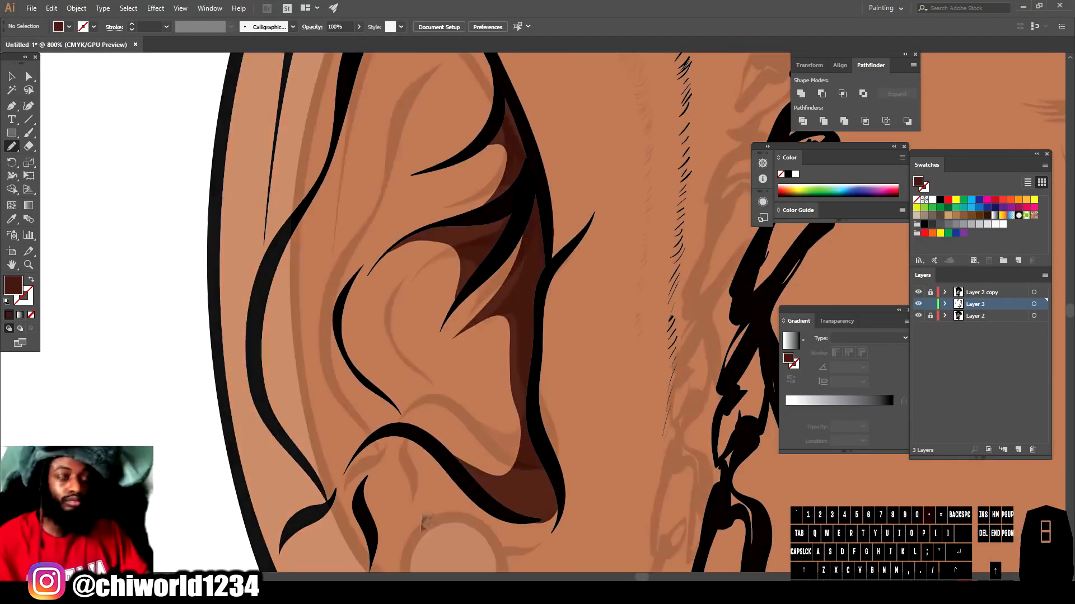
drag(392, 246, 476, 462)
mouse_move(375, 439)
mouse_down()
mouse_move(493, 391)
mouse_move(397, 187)
mouse_move(417, 205)
mouse_move(374, 440)
mouse_up()
- Add further dark brown shadow shapes around the lower ear and earlobe
key(ctrl+minus)
key(ctrl+minus)
scroll(463, 451, down, 5)
scroll(463, 451, up, 2)
mouse_move(468, 421)
mouse_down()
mouse_move(446, 298)
mouse_move(459, 397)
mouse_move(502, 393)
mouse_move(521, 423)
mouse_move(496, 455)
mouse_move(480, 412)
mouse_up()
drag(477, 410, 506, 378)
key(ctrl+equal)
key(ctrl+equal)
scroll(526, 425, down, 5)
mouse_move(654, 393)
mouse_down()
mouse_move(674, 463)
mouse_move(649, 396)
mouse_up()
drag(632, 510, 673, 465)
mouse_move(459, 413)
mouse_down()
mouse_move(408, 281)
mouse_move(455, 473)
mouse_up()
- Draw shadow shapes along the ear's upper inner rim and in the faded side hair above the ear
key(ctrl+minus)
key(ctrl+minus)
key(ctrl+equal)
scroll(510, 391, up, 4)
mouse_move(516, 431)
mouse_down()
mouse_move(467, 329)
mouse_move(510, 432)
mouse_up()
key(ctrl+minus)
key(ctrl+minus)
key(ctrl+equal)
key(ctrl+equal)
scroll(562, 355, up, 4)
mouse_move(562, 353)
mouse_down()
mouse_move(455, 319)
mouse_move(556, 359)
mouse_up()
- Add further dark brown shadow shapes in the remaining inner folds of the ear
scroll(464, 314, down, 4)
scroll(505, 261, up, 4)
mouse_move(270, 395)
mouse_down()
mouse_move(348, 311)
mouse_move(272, 394)
mouse_up()
mouse_move(456, 357)
mouse_down()
mouse_move(554, 400)
mouse_move(562, 333)
mouse_move(520, 151)
mouse_move(432, 429)
mouse_move(474, 230)
mouse_up()
scroll(459, 356, down, 4)
scroll(537, 335, up, 2)
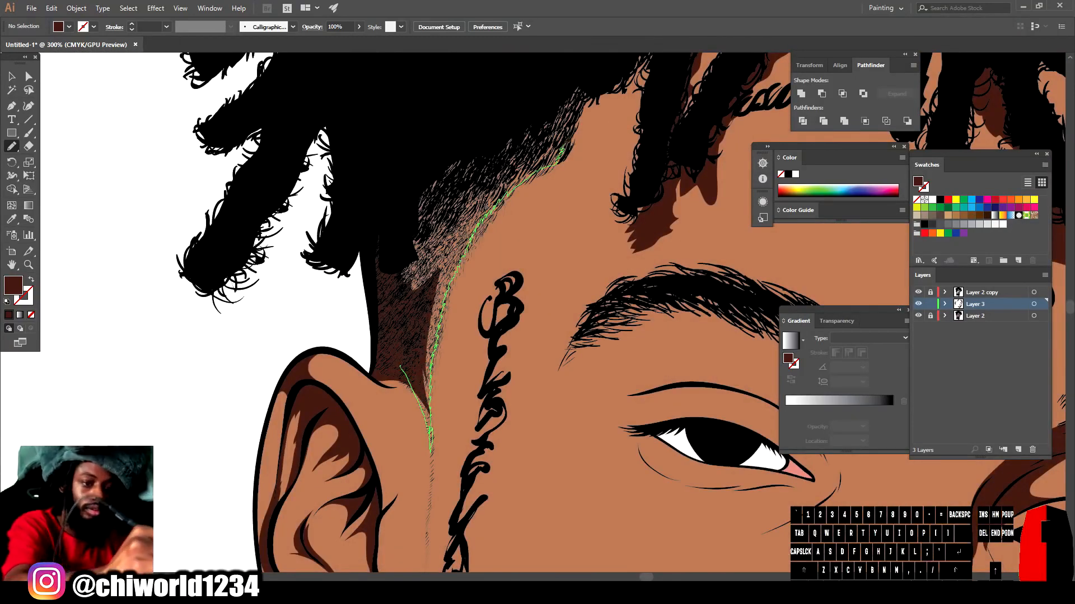
- Draw a dark brown shadow shape along the faded hairline between the temple and the top of the ear
drag(563, 147, 401, 366)
key(ctrl+minus)
key(ctrl+minus)
key(ctrl+minus)
- Draw dark brown shadow shapes around the eye, following its eyelid and under-eye creases
key(ctrl+equal)
key(ctrl+equal)
key(ctrl+equal)
key(ctrl+equal)
key(ctrl+equal)
key(ctrl+equal)
mouse_move(297, 202)
mouse_down()
mouse_move(529, 208)
mouse_move(298, 204)
mouse_up()
mouse_move(243, 324)
mouse_down()
mouse_move(595, 335)
mouse_move(246, 325)
mouse_up()
scroll(314, 395, down, 6)
scroll(390, 382, up, 5)
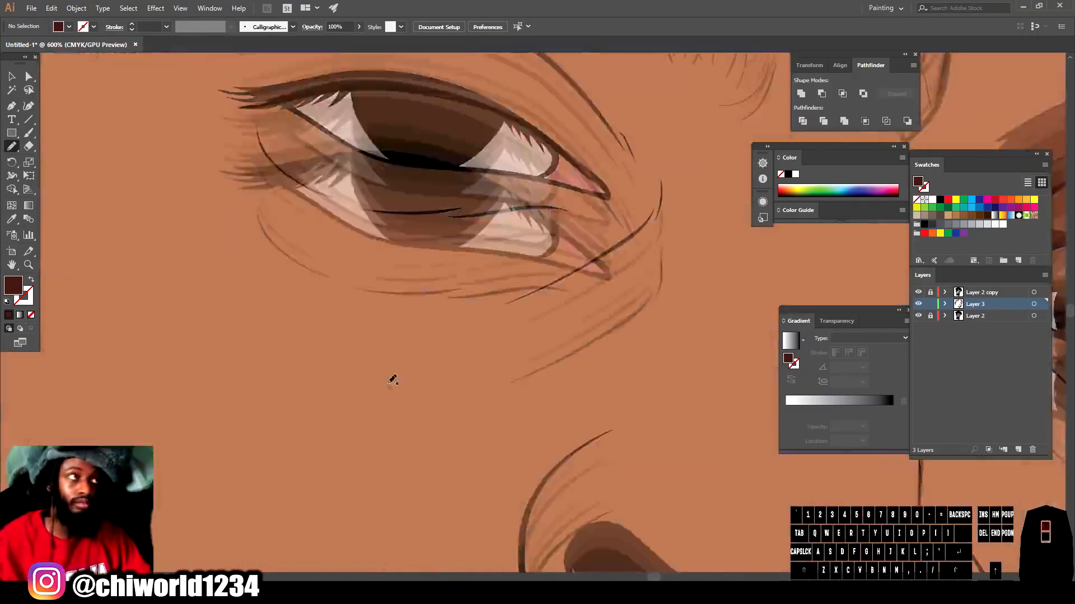
scroll(389, 382, up, 4)
mouse_move(169, 302)
mouse_down()
mouse_move(676, 427)
mouse_move(179, 303)
mouse_move(305, 286)
mouse_up()
mouse_move(381, 190)
mouse_down()
mouse_move(708, 401)
mouse_move(382, 191)
mouse_up()
mouse_move(678, 344)
mouse_down()
mouse_move(665, 311)
mouse_move(674, 341)
mouse_up()
- Draw larger dark brown shadow shapes across the face between the eyes and the mouth
key(ctrl+minus)
key(ctrl+minus)
key(ctrl+minus)
key(ctrl+minus)
key(ctrl+minus)
key(ctrl+minus)
key(ctrl+equal)
key(ctrl+equal)
key(ctrl+equal)
key(ctrl+equal)
key(ctrl+equal)
key(ctrl+equal)
mouse_move(369, 266)
mouse_down()
mouse_move(560, 405)
mouse_move(372, 268)
mouse_up()
mouse_move(369, 398)
mouse_down()
mouse_move(316, 283)
mouse_move(370, 398)
mouse_up()
scroll(434, 302, down, 4)
scroll(532, 235, up, 5)
mouse_move(408, 226)
mouse_down()
mouse_move(411, 376)
mouse_move(410, 227)
mouse_up()
scroll(526, 249, down, 7)
scroll(507, 413, up, 4)
drag(618, 166, 417, 497)
mouse_move(359, 457)
mouse_down()
mouse_move(505, 277)
mouse_move(618, 166)
mouse_up()
scroll(551, 420, down, 3)
scroll(414, 342, up, 3)
mouse_move(252, 152)
mouse_down()
mouse_move(604, 509)
mouse_move(351, 392)
mouse_move(252, 154)
mouse_move(372, 373)
mouse_move(263, 170)
mouse_up()
- Draw the dark brown shadow beneath the lower lip and up the cheek beside the mouth corner, leaving a small highlight gap
key(ctrl+minus)
key(ctrl+equal)
key(ctrl+minus)
key(ctrl+minus)
key(ctrl+minus)
key(ctrl+minus)
key(ctrl+equal)
key(ctrl+equal)
key(ctrl+equal)
key(ctrl+equal)
key(ctrl+equal)
key(ctrl+equal)
key(ctrl+equal)
scroll(486, 473, down, 4)
drag(507, 372, 479, 454)
scroll(486, 440, up, 8)
mouse_move(690, 168)
mouse_down()
mouse_move(696, 251)
mouse_move(690, 169)
mouse_up()
- Extend the dark brown shadow along the jaw edge, behind the beard and over the wrinkled folds of the neck
key(ctrl+minus)
key(ctrl+minus)
key(ctrl+minus)
key(ctrl+minus)
key(ctrl+equal)
key(ctrl+equal)
key(ctrl+equal)
key(ctrl+equal)
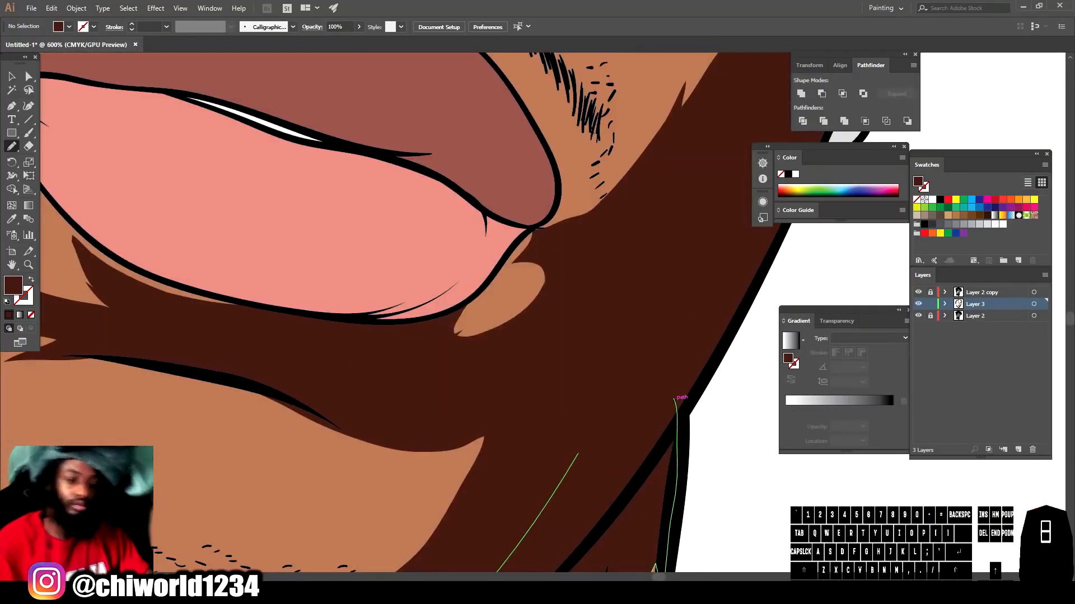
key(ctrl+minus)
key(ctrl+minus)
key(ctrl+minus)
key(ctrl+minus)
key(ctrl+minus)
key(ctrl+equal)
key(ctrl+equal)
key(ctrl+equal)
key(ctrl+equal)
key(ctrl+equal)
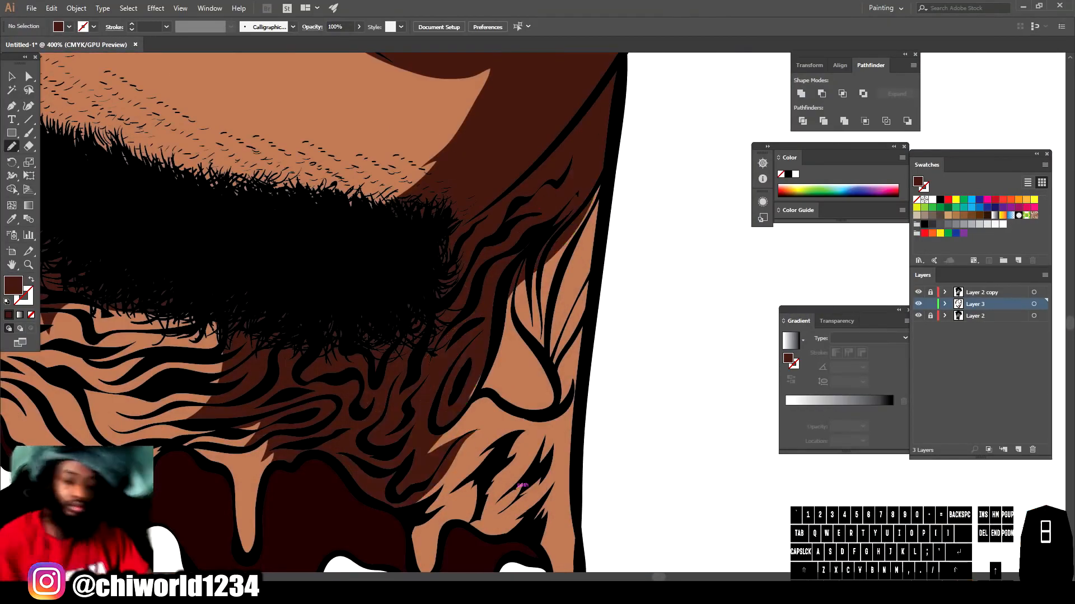
- Examine the dark shadow shading across the whole portrait
key(ctrl+minus)
key(ctrl+minus)
key(ctrl+minus)
key(ctrl+minus)
scroll(495, 555, up, 3)
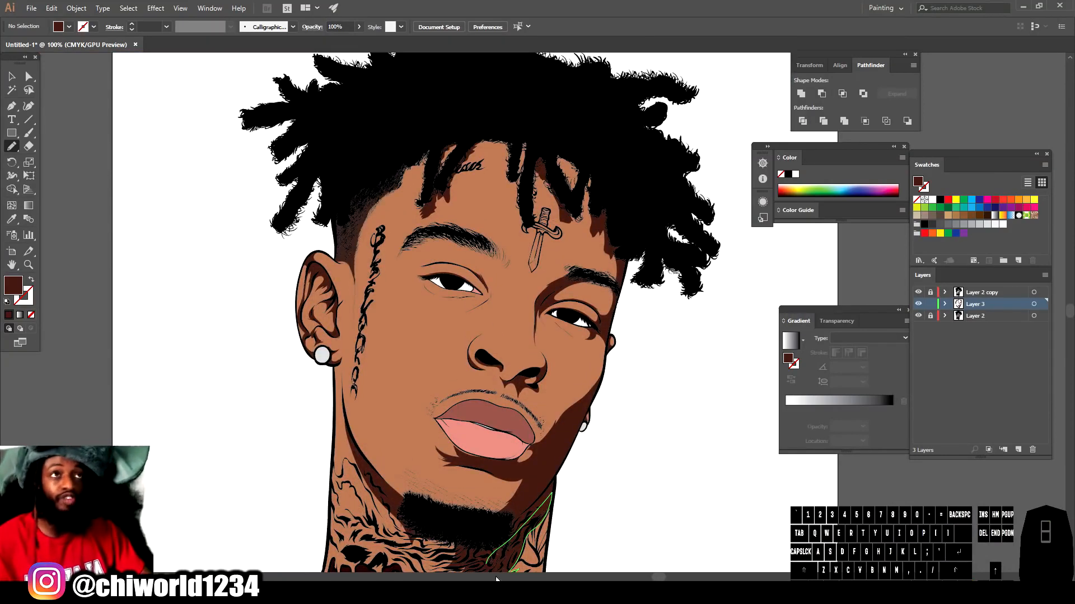
key(ctrl+minus)
scroll(627, 500, right, 1)
scroll(623, 505, down, 3)
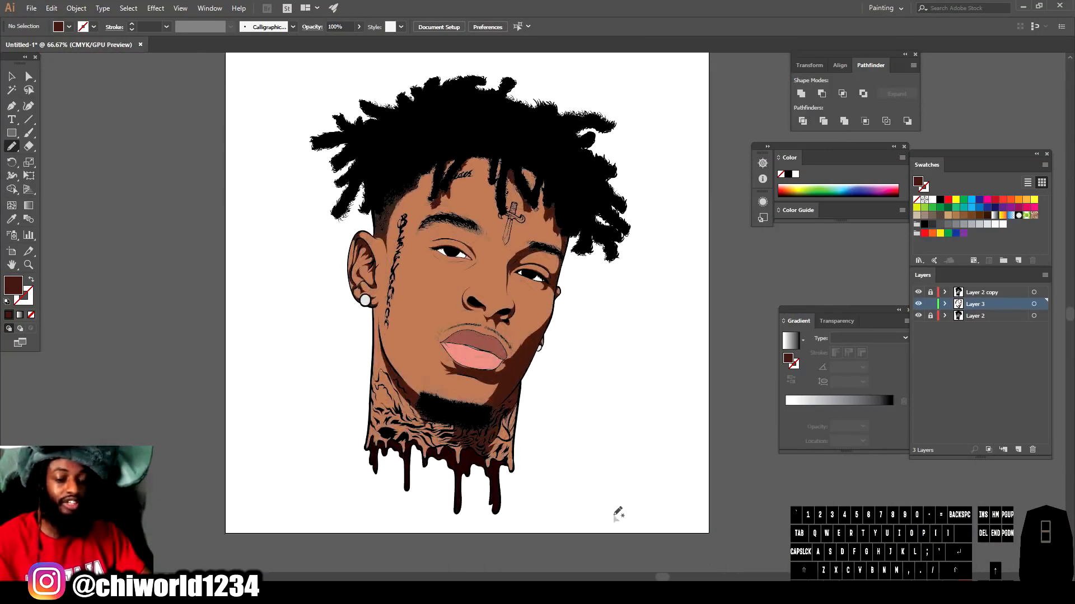
key(ctrl+equal)
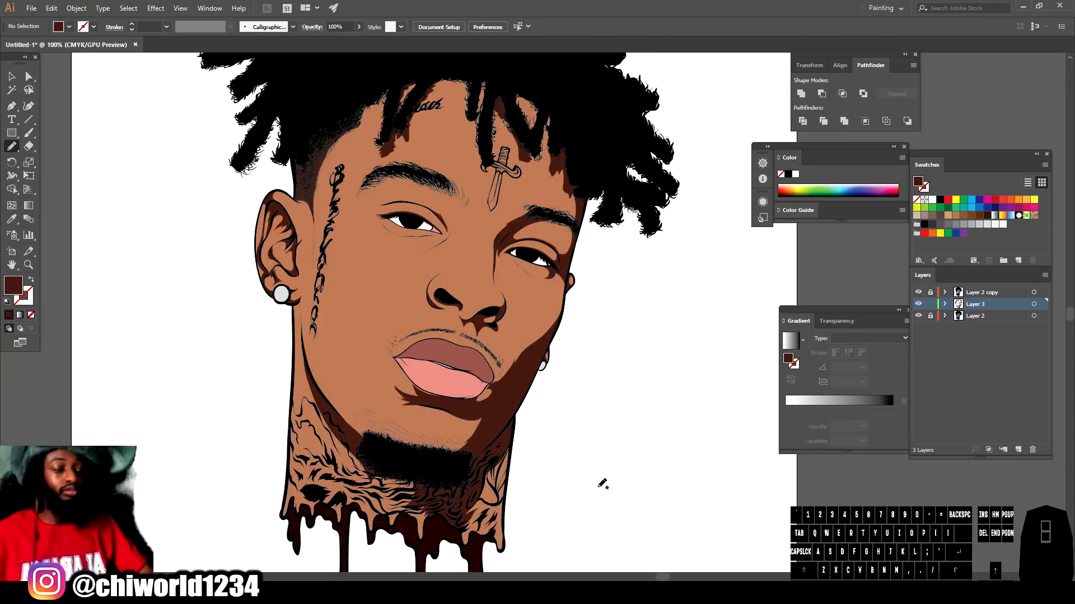
key(ctrl+minus)
- Select all the dark brown shadow shapes on Layer 3 and start recoloring them with the Color Harmony preset
click(11, 77)
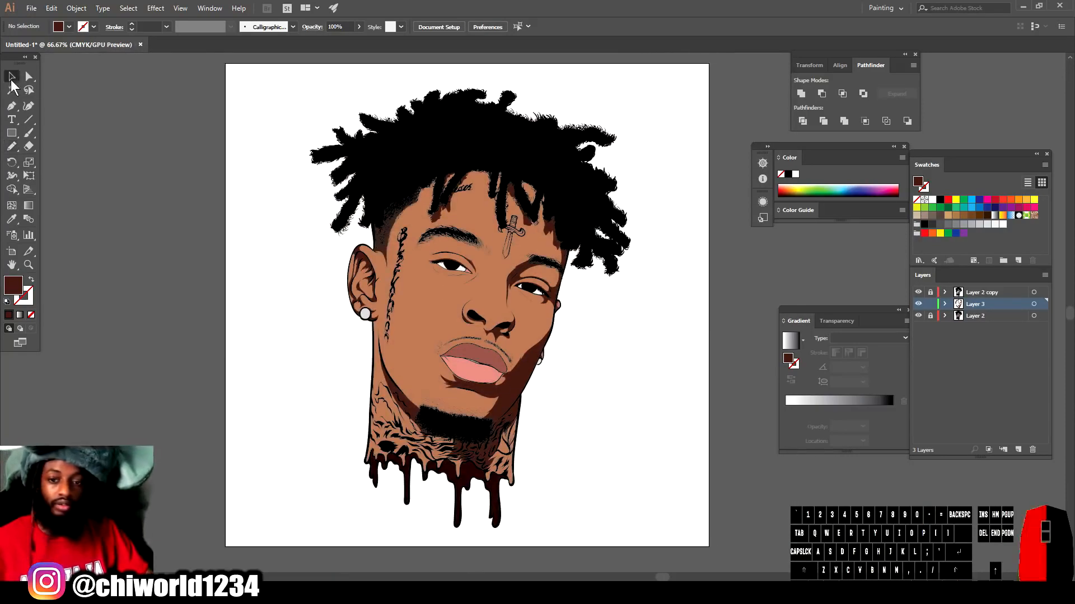
drag(283, 101, 599, 269)
drag(682, 534, 679, 550)
key(ctrl+equal)
key(ctrl+equal)
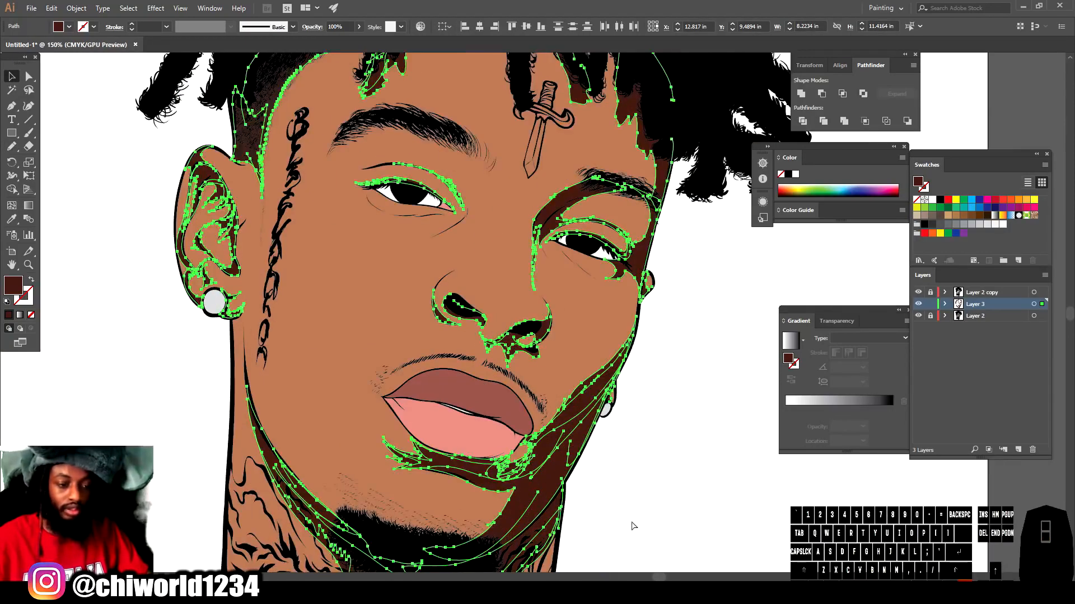
click(52, 12)
mouse_move(160, 206)
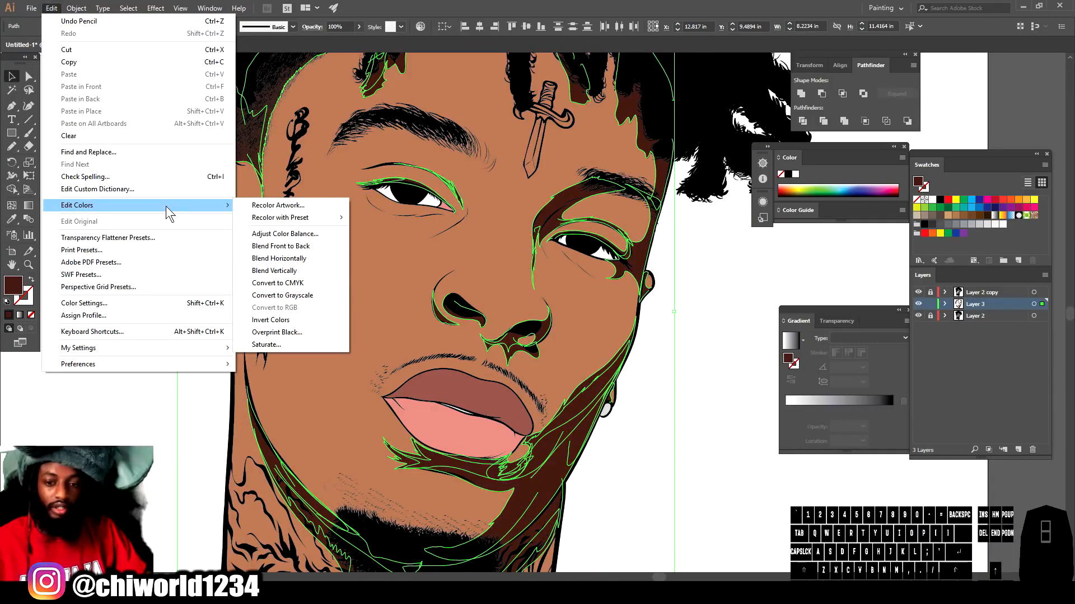
mouse_move(297, 219)
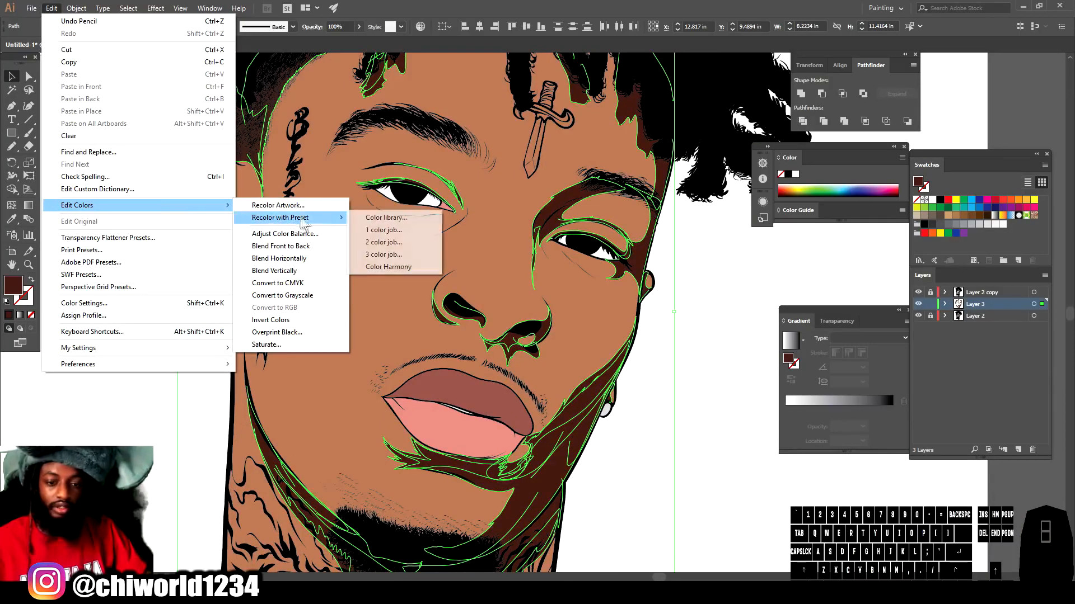
click(380, 266)
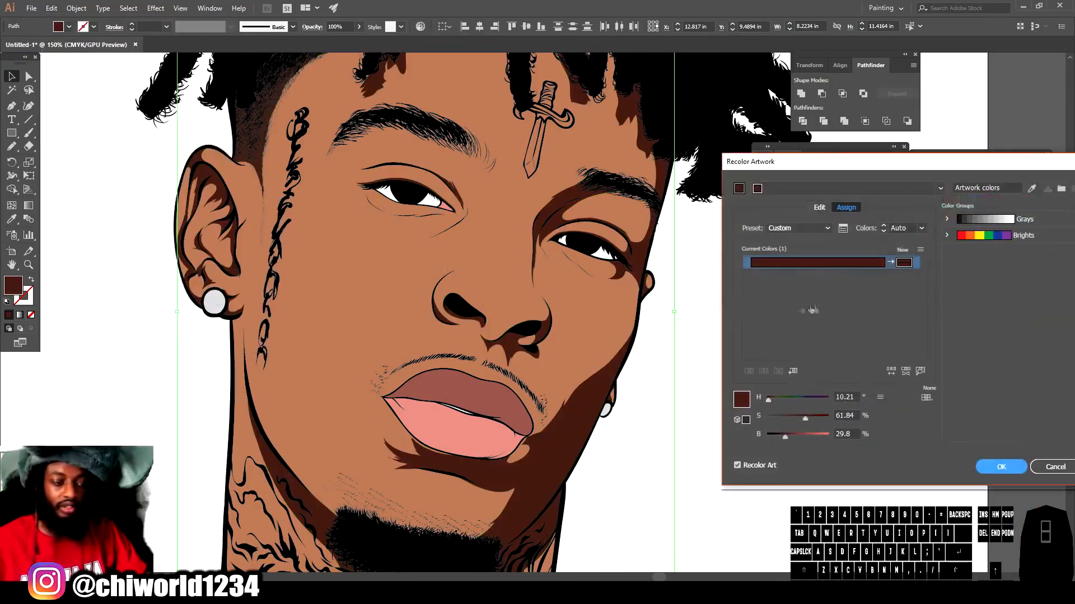
- Recolor the selected shadow shapes to 66% saturation and 30% brightness
drag(800, 419, 779, 438)
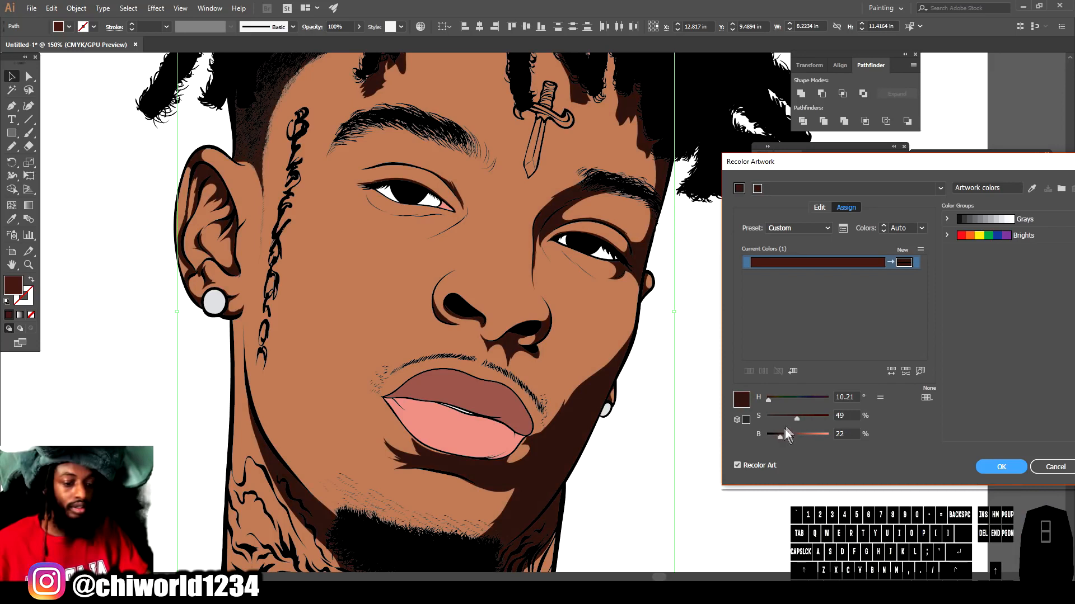
mouse_move(794, 417)
mouse_down()
mouse_move(814, 417)
mouse_move(786, 436)
mouse_up()
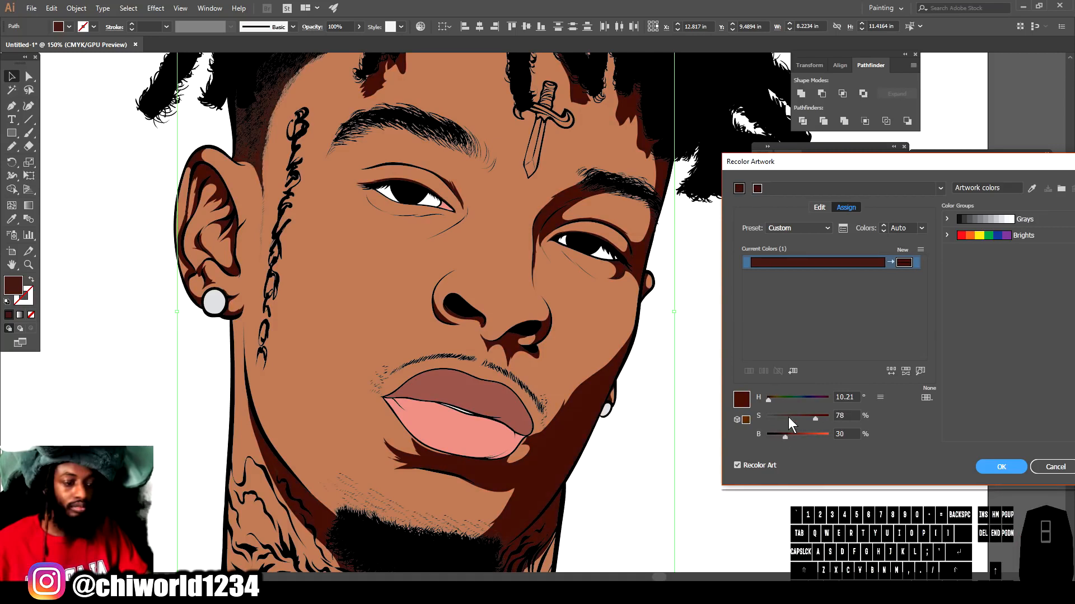
drag(797, 418, 787, 437)
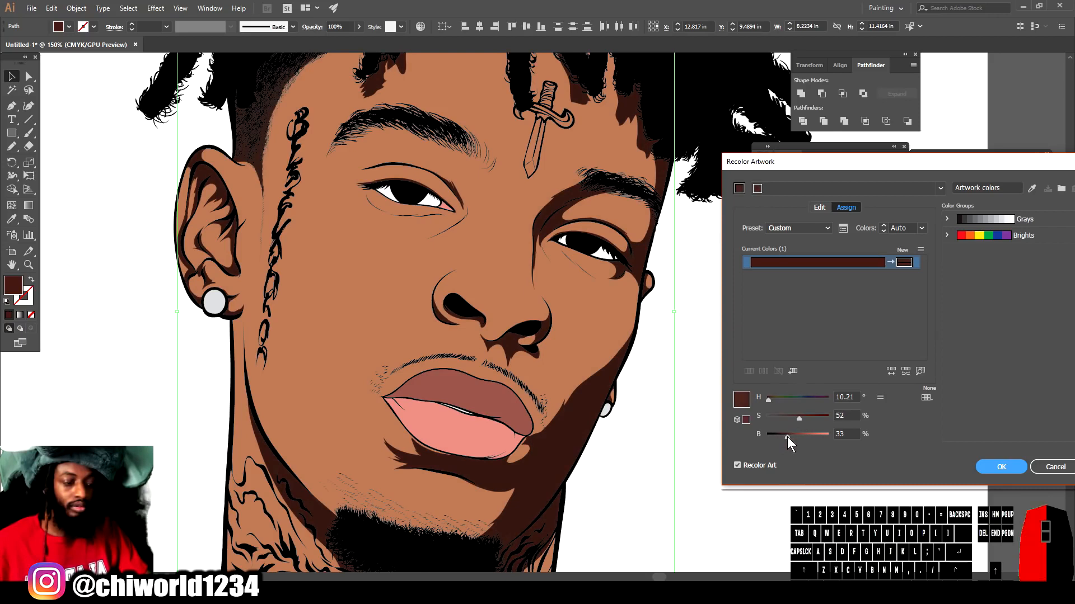
click(785, 434)
drag(804, 418, 807, 420)
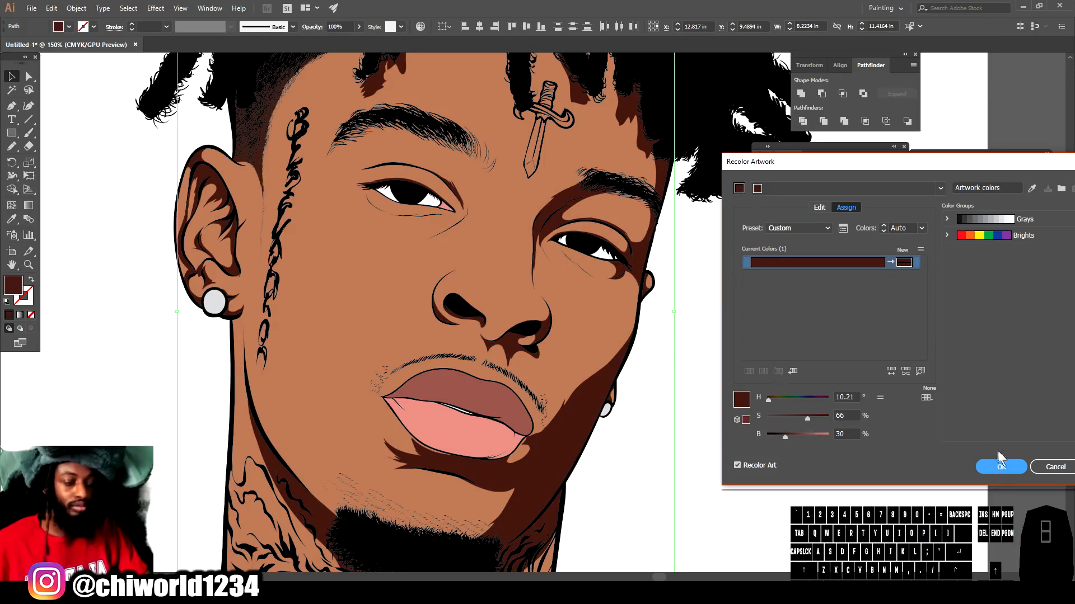
click(1002, 466)
- Deselect the shadows, lock Layer 3, and add a new layer directly beneath it
key(ctrl+minus)
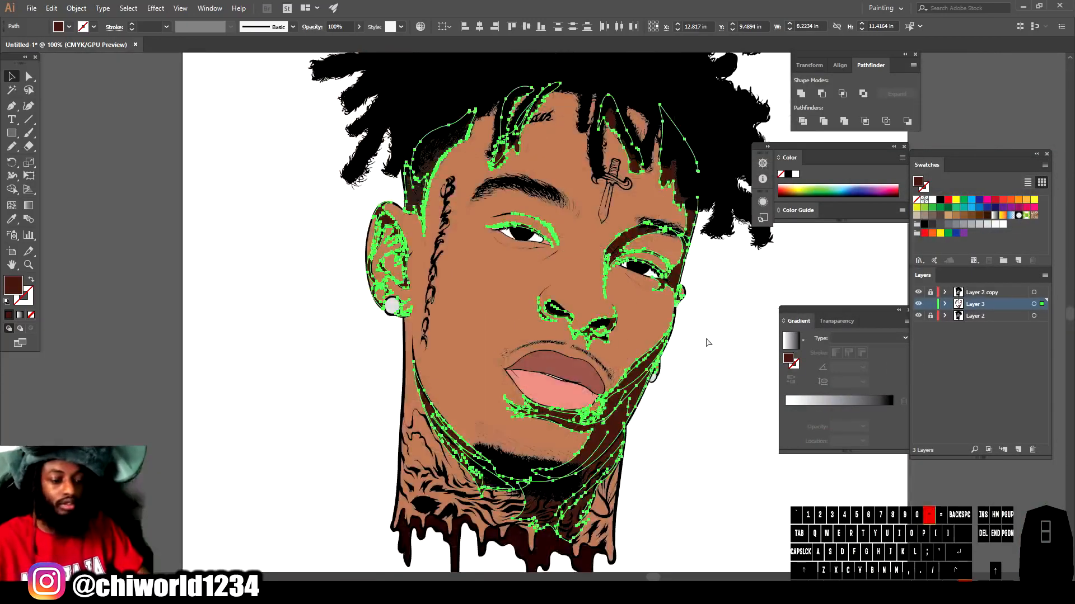
key(ctrl+minus)
key(ctrl+minus)
click(643, 361)
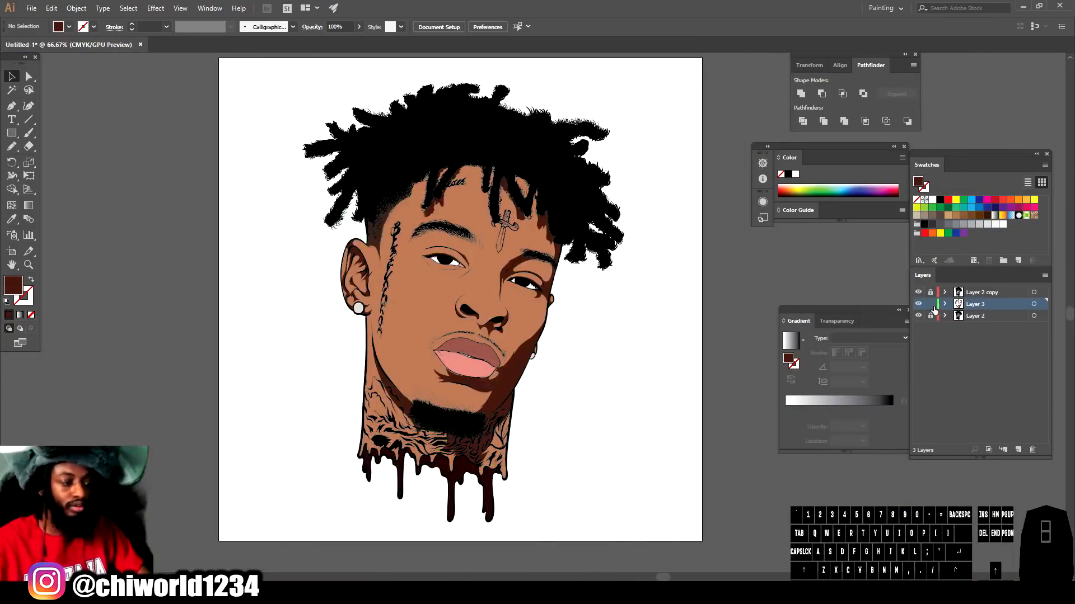
click(1016, 448)
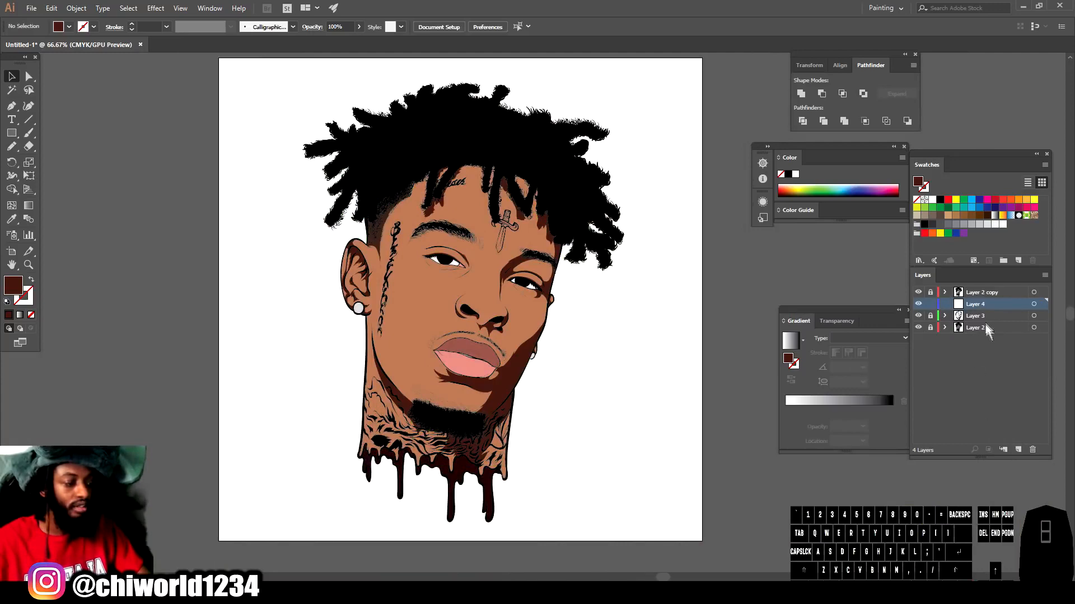
drag(981, 304, 985, 323)
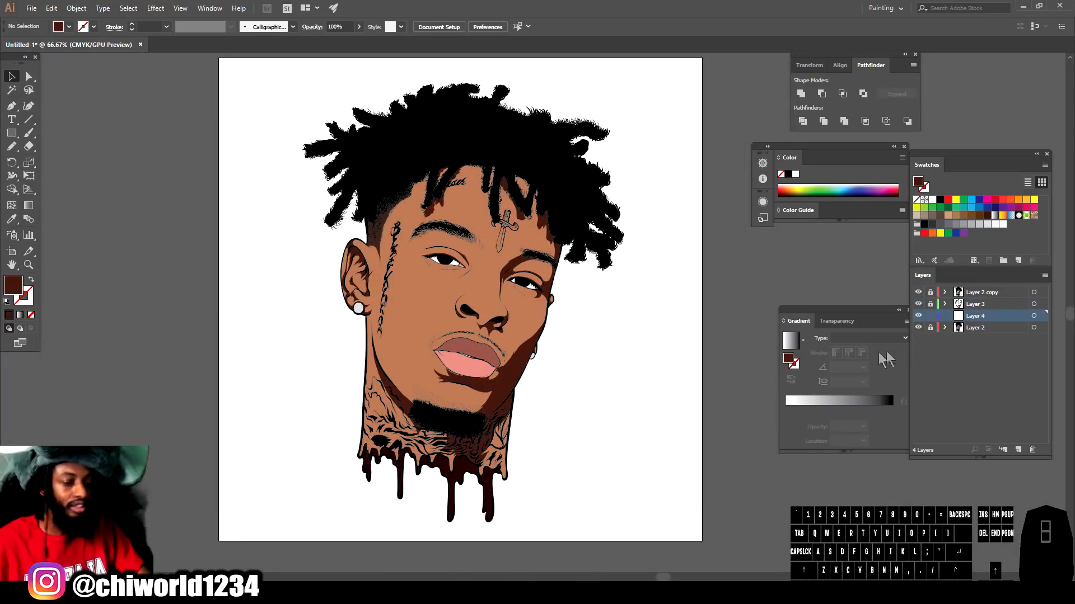
- Sample the base skin tone and darken the fill to a mid-tone brown with hue 14°, saturation 58% and brightness 51%
key(ctrl+plus)
key(ctrl+plus)
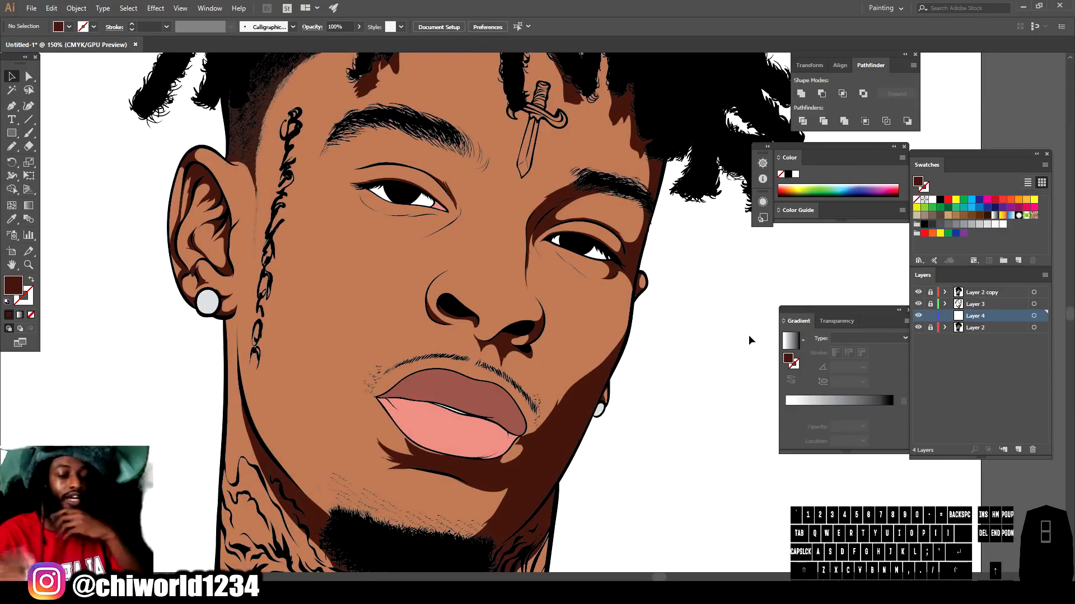
scroll(607, 344, down, 1)
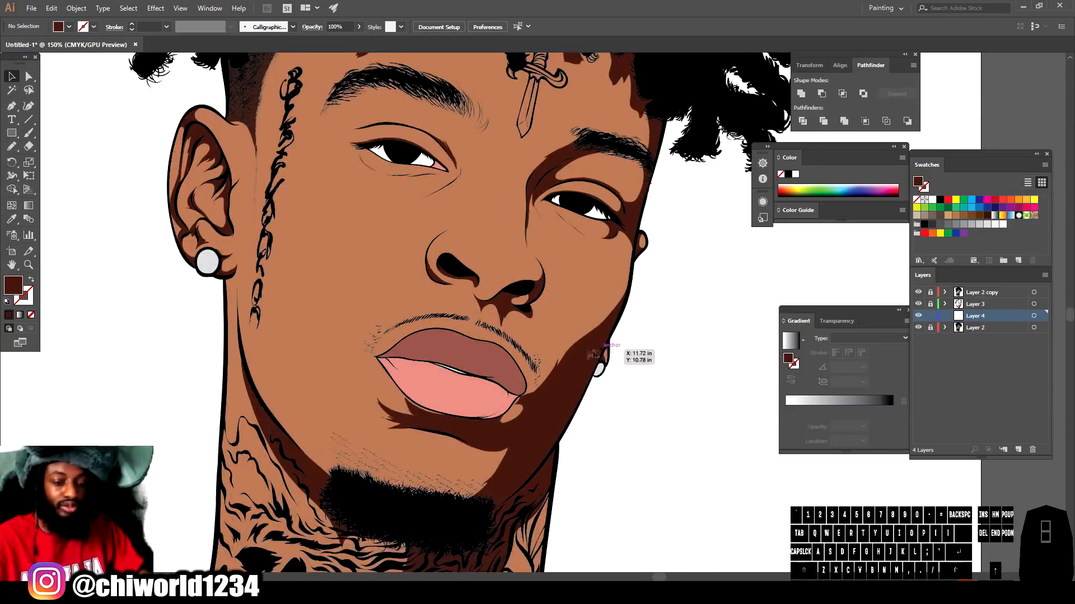
key(ctrl+equal)
click(11, 219)
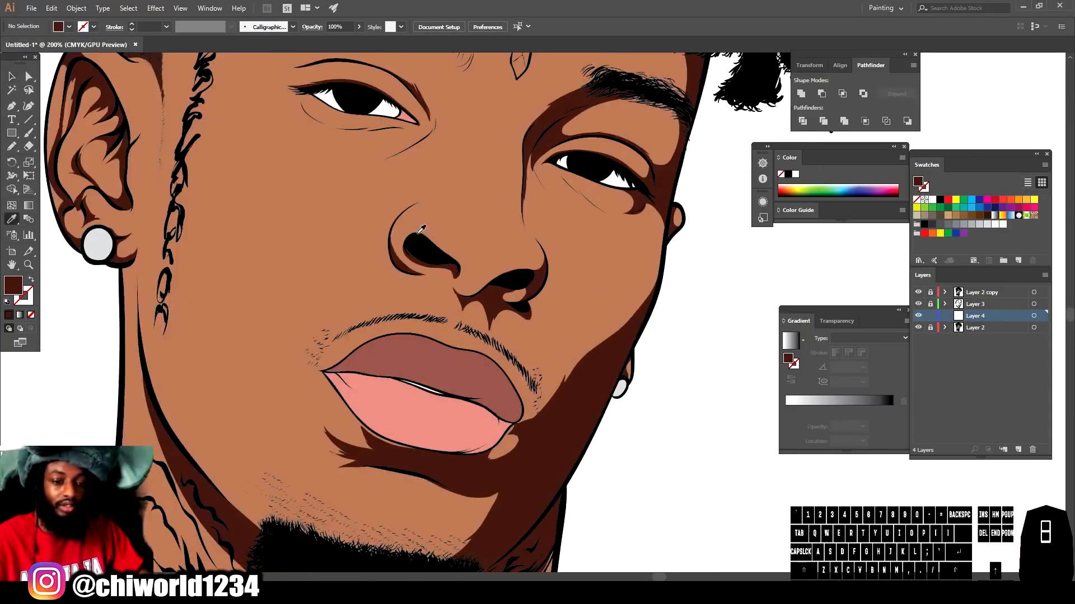
click(476, 275)
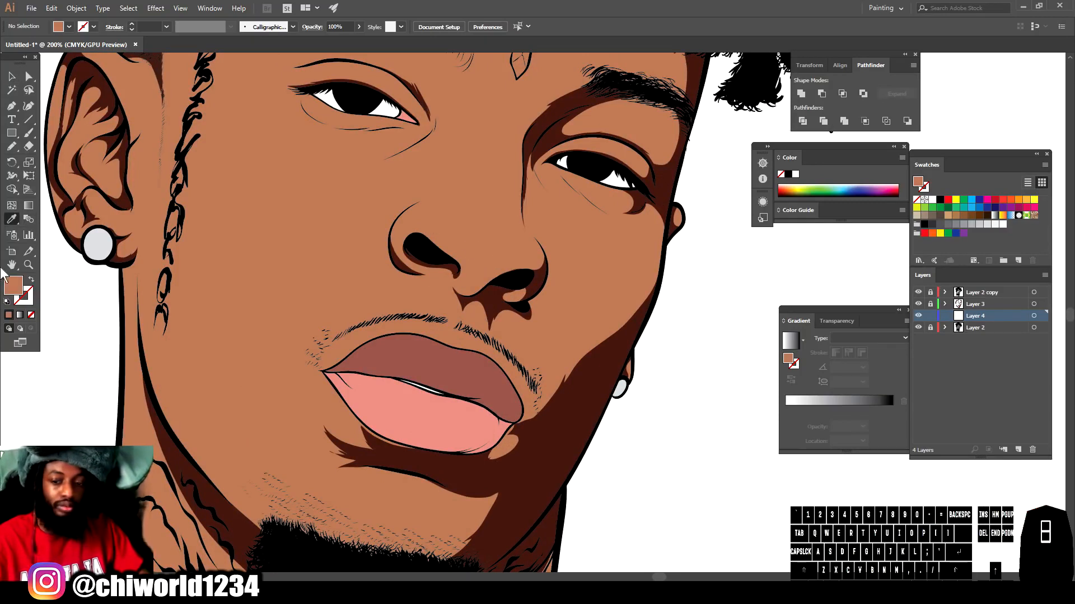
double_click(13, 285)
drag(761, 464, 770, 491)
drag(848, 556, 848, 559)
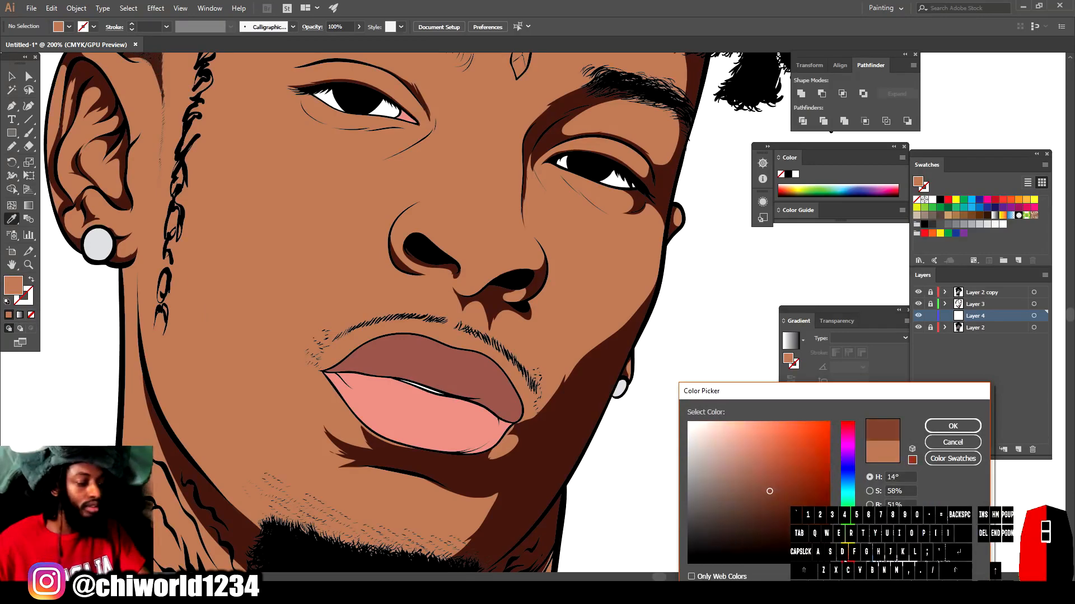
click(952, 426)
- Draw a mid-tone shadow shape with the Pencil tool beneath the shadowed eye and down the outer cheek
click(11, 147)
scroll(601, 353, up, 2)
mouse_move(429, 497)
mouse_down()
mouse_move(446, 453)
mouse_move(610, 292)
mouse_move(713, 141)
mouse_move(709, 234)
mouse_move(431, 494)
mouse_up()
key(ctrl+minus)
key(ctrl+minus)
key(ctrl+minus)
key(ctrl+equal)
key(ctrl+equal)
key(ctrl+equal)
key(ctrl+equal)
drag(550, 496, 570, 322)
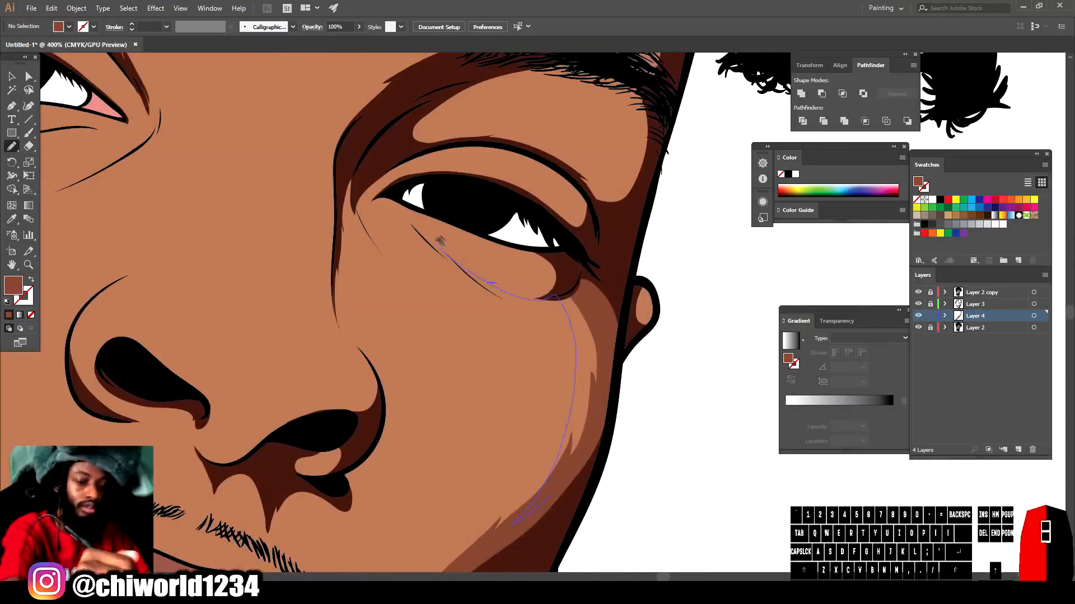
drag(581, 264, 550, 496)
- Add more mid-tone shapes along the edges of the dark shading on the shadowed side of the face
key(ctrl+minus)
key(ctrl+minus)
key(ctrl+equal)
key(ctrl+equal)
drag(636, 268, 631, 429)
mouse_move(539, 360)
mouse_down()
mouse_move(580, 369)
mouse_move(539, 360)
mouse_move(436, 292)
mouse_up()
drag(351, 356, 463, 337)
key(ctrl+minus)
key(ctrl+minus)
key(ctrl+minus)
key(ctrl+minus)
key(ctrl+minus)
key(ctrl+minus)
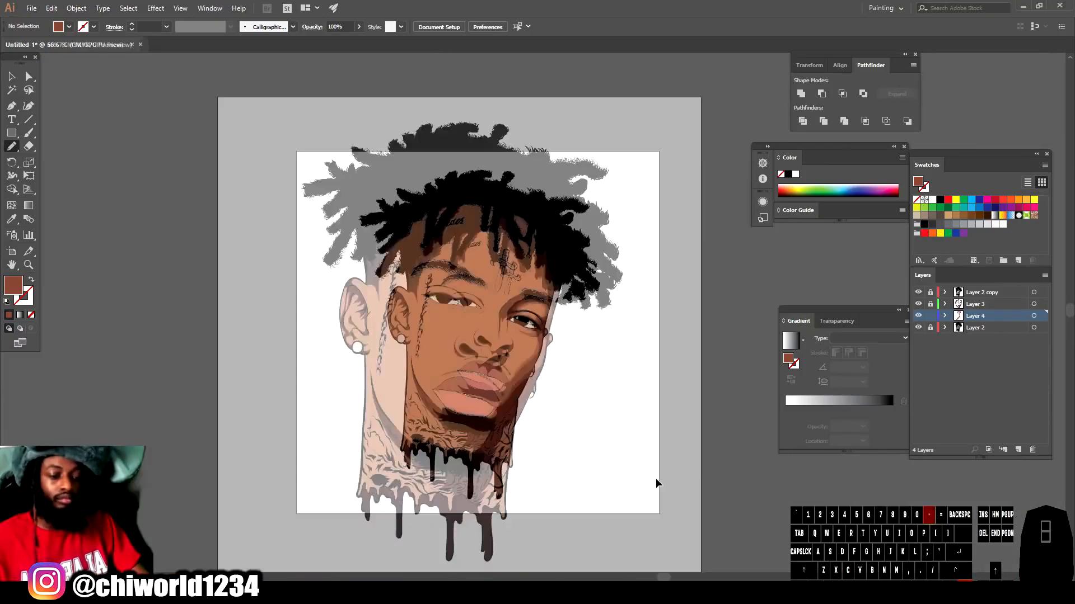
- Draw mid-tone shading along the lower edge of the nose and around the nostrils
key(ctrl+equal)
key(ctrl+equal)
key(ctrl+equal)
key(ctrl+equal)
key(ctrl+equal)
key(ctrl+equal)
key(ctrl+equal)
mouse_move(172, 383)
mouse_down()
mouse_move(211, 328)
mouse_move(449, 474)
mouse_up()
drag(580, 333, 475, 494)
key(ctrl+minus)
key(ctrl+minus)
key(ctrl+minus)
key(ctrl+minus)
- Draw mid-tone shading down the side of the nose bridge and below the inner corner of the shadowed eye
key(ctrl+equal)
key(ctrl+equal)
key(ctrl+equal)
key(ctrl+equal)
drag(430, 236, 441, 426)
drag(457, 232, 546, 367)
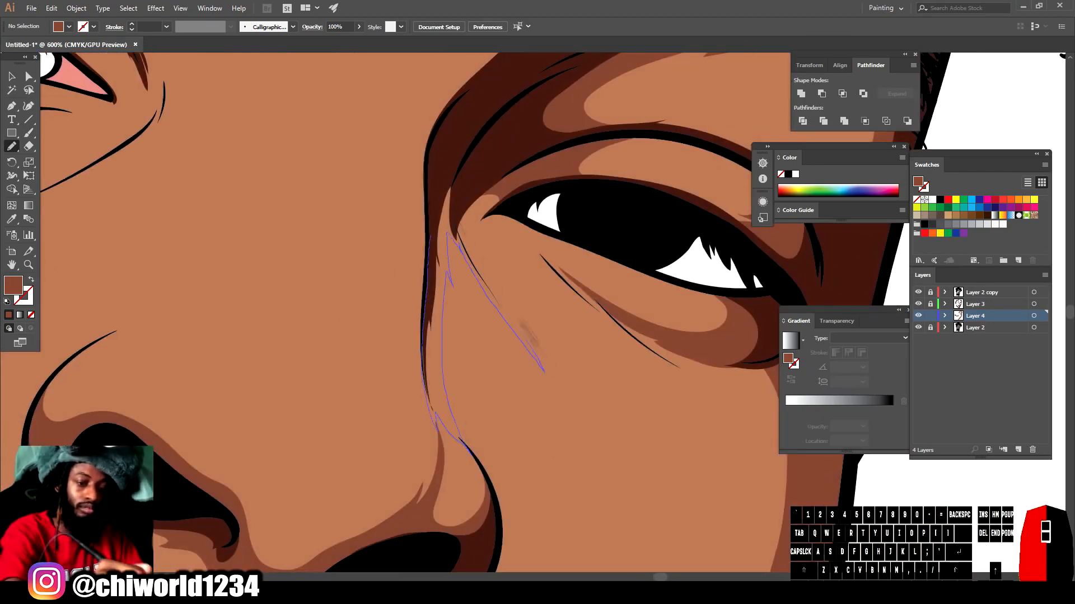
key(ctrl+minus)
key(ctrl+minus)
key(ctrl+equal)
key(ctrl+equal)
- Draw mid-tone shading between the underside of the nose and the moustache
drag(311, 227, 349, 372)
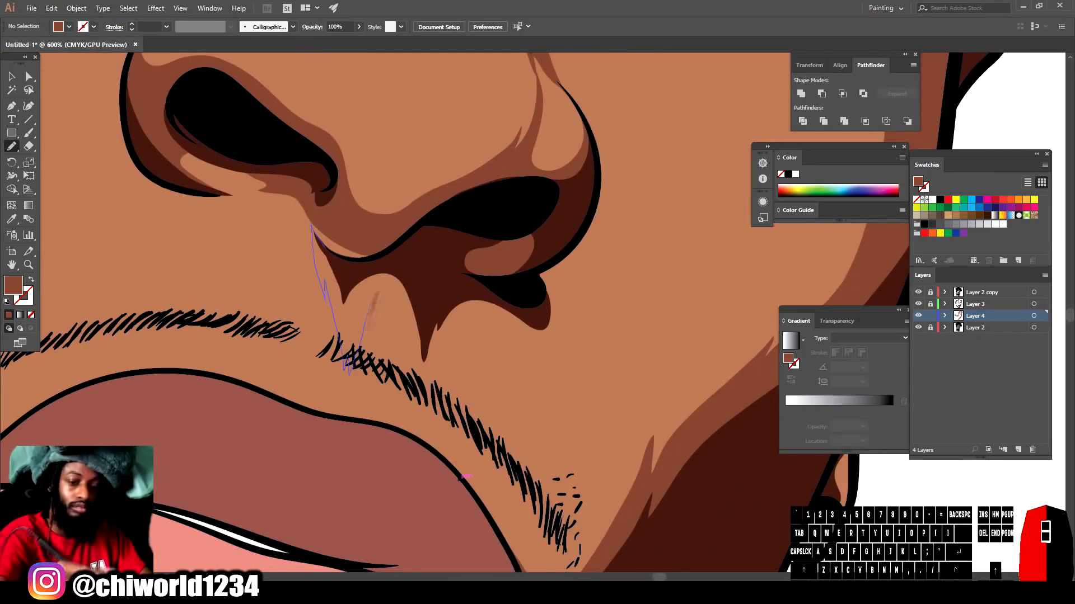
mouse_move(440, 442)
mouse_down()
mouse_move(547, 406)
mouse_move(549, 281)
mouse_up()
scroll(605, 286, down, 4)
scroll(642, 458, up, 2)
mouse_move(205, 476)
mouse_down()
mouse_move(395, 477)
mouse_move(431, 365)
mouse_move(206, 477)
mouse_up()
mouse_move(498, 328)
mouse_down()
mouse_move(544, 311)
mouse_move(497, 331)
mouse_up()
scroll(585, 500, down, 2)
- Draw a long mid-tone shadow from the temple tattoo down the lit cheek to the beard
drag(418, 496, 384, 457)
drag(336, 311, 319, 156)
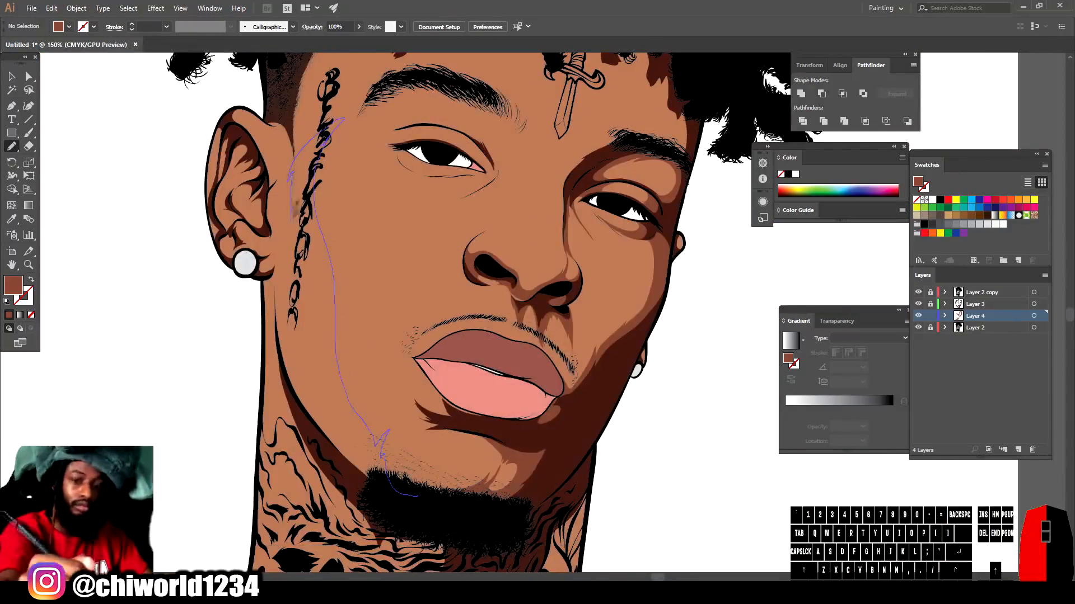
drag(347, 430, 417, 496)
key(ctrl+minus)
key(ctrl+equal)
key(ctrl+equal)
- Add a mid-tone shadow along the lit side's jawline down to the edge of the beard
drag(440, 549, 420, 495)
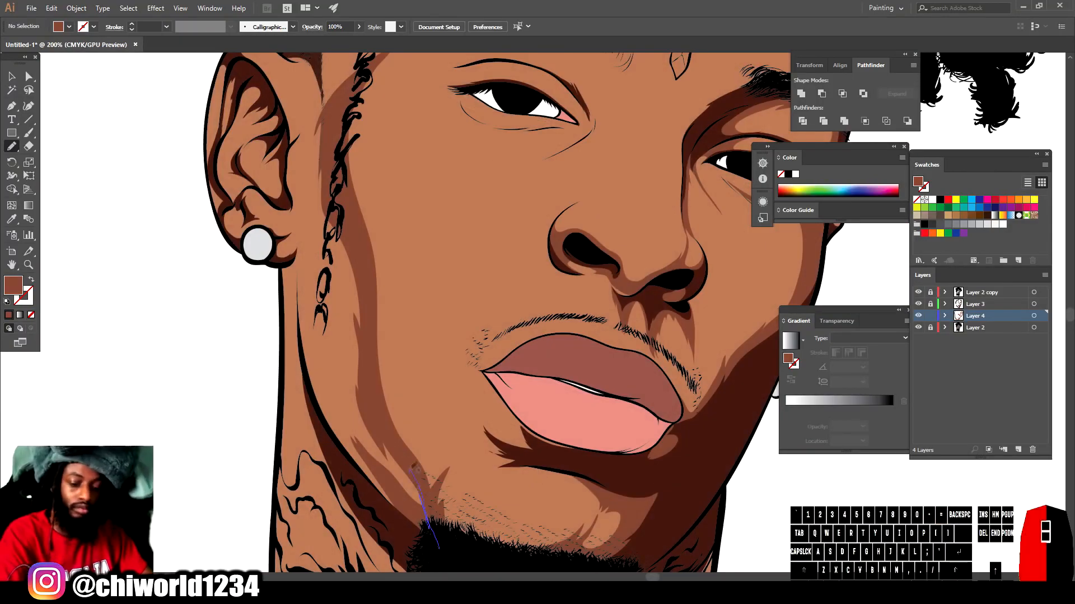
drag(305, 243, 440, 548)
key(ctrl+minus)
key(ctrl+minus)
key(ctrl+minus)
key(ctrl+equal)
key(ctrl+equal)
key(ctrl+equal)
- Fill the area in front of the ear with mid-tone shading, from the hairline down to the jaw
drag(387, 417, 361, 327)
mouse_move(347, 429)
mouse_down()
mouse_move(348, 510)
mouse_move(367, 413)
mouse_up()
drag(344, 275, 339, 221)
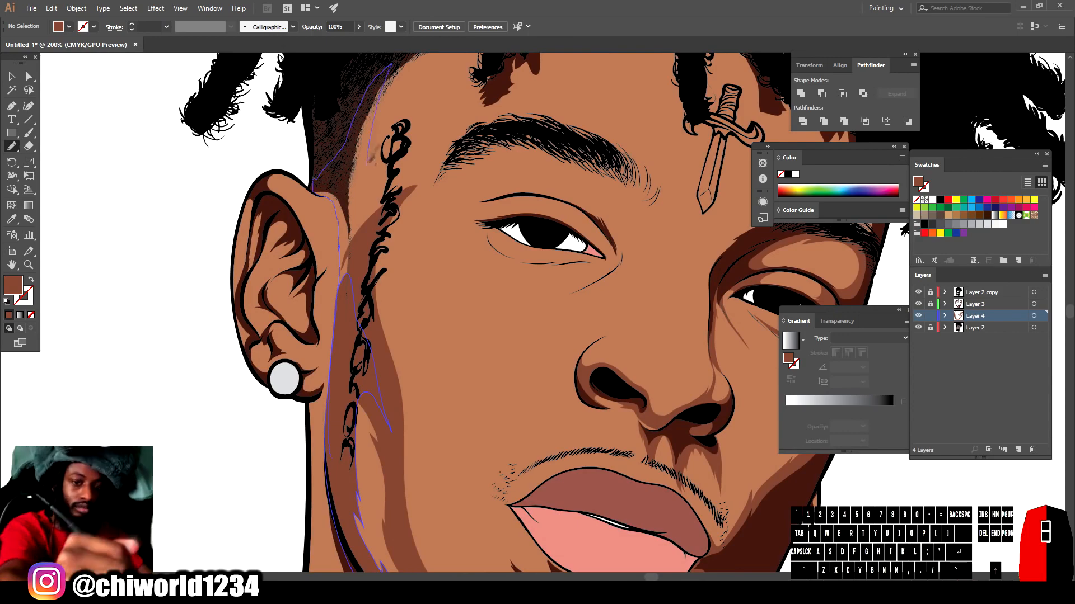
drag(368, 163, 361, 328)
key(ctrl+minus)
key(ctrl+minus)
key(ctrl+equal)
key(ctrl+equal)
- Add mid-tone shadow shapes beneath the hair at the temple and forehead
scroll(381, 313, up, 4)
drag(384, 397, 370, 430)
mouse_move(399, 340)
mouse_down()
mouse_move(353, 286)
mouse_move(370, 430)
mouse_up()
key(ctrl+minus)
key(ctrl+minus)
key(ctrl+equal)
key(ctrl+equal)
- Add mid-tone shading around the eye and eyebrow on the lit side of the face
key(ctrl+equal)
key(ctrl+equal)
key(ctrl+equal)
mouse_move(414, 336)
mouse_down()
mouse_move(559, 268)
mouse_move(669, 358)
mouse_move(560, 431)
mouse_up()
key(ctrl+minus)
key(ctrl+minus)
key(ctrl+minus)
drag(195, 424, 314, 403)
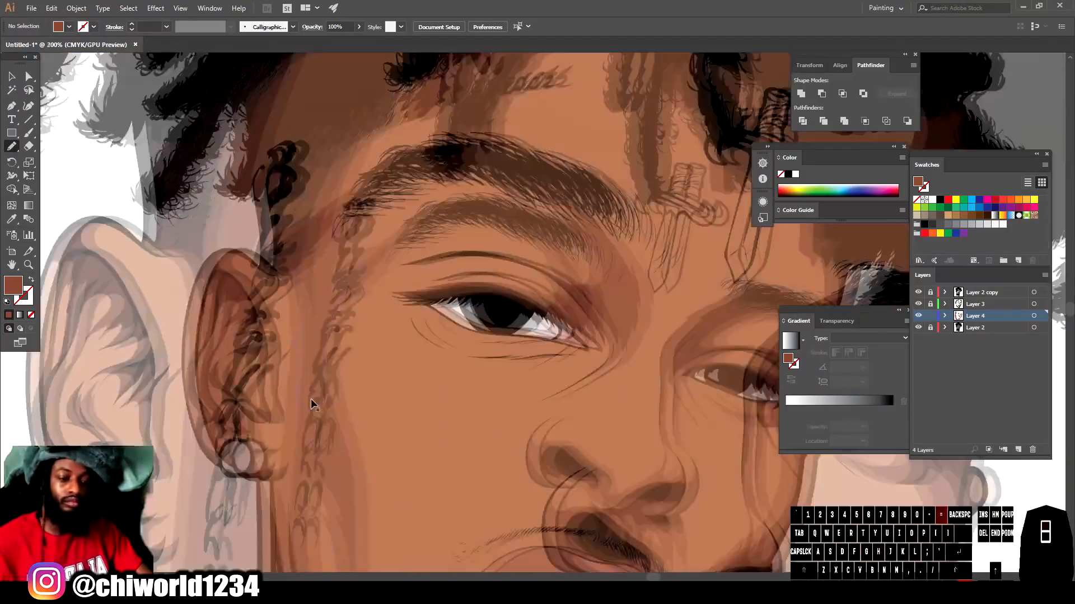
key(ctrl+equal)
key(ctrl+equal)
key(ctrl+equal)
drag(333, 287, 397, 329)
mouse_move(460, 369)
mouse_down()
mouse_move(493, 399)
mouse_move(330, 287)
mouse_up()
mouse_move(350, 325)
mouse_down()
mouse_move(468, 368)
mouse_move(352, 336)
mouse_up()
- Draw mid-tone shading on the chin below the lower lip and between the nose and moustache
drag(351, 361, 602, 388)
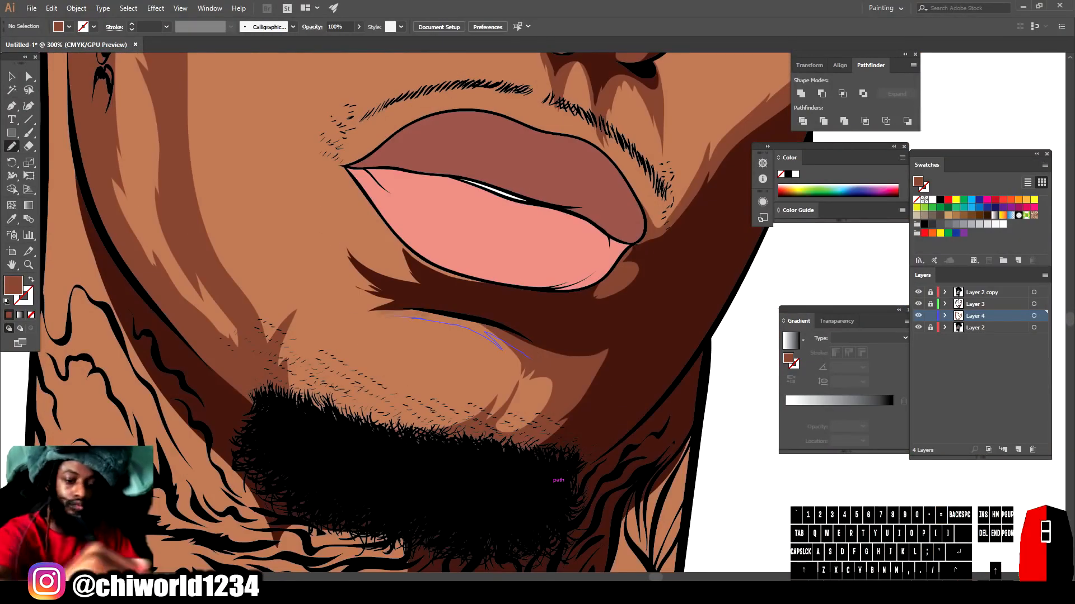
mouse_move(392, 322)
mouse_down()
mouse_move(350, 300)
mouse_move(312, 229)
mouse_move(361, 245)
mouse_move(403, 229)
mouse_up()
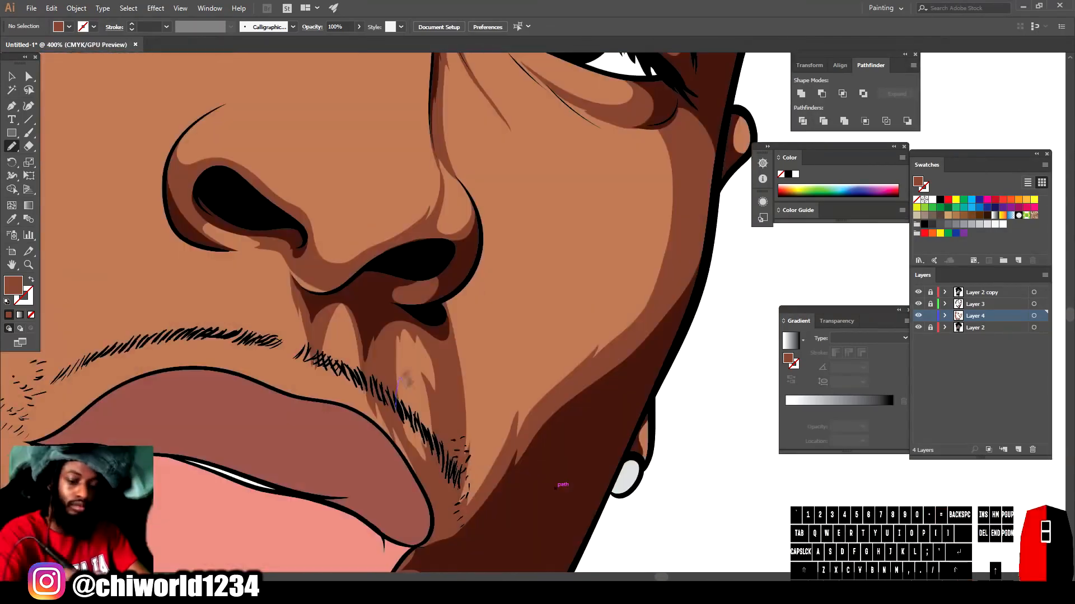
drag(453, 329, 531, 277)
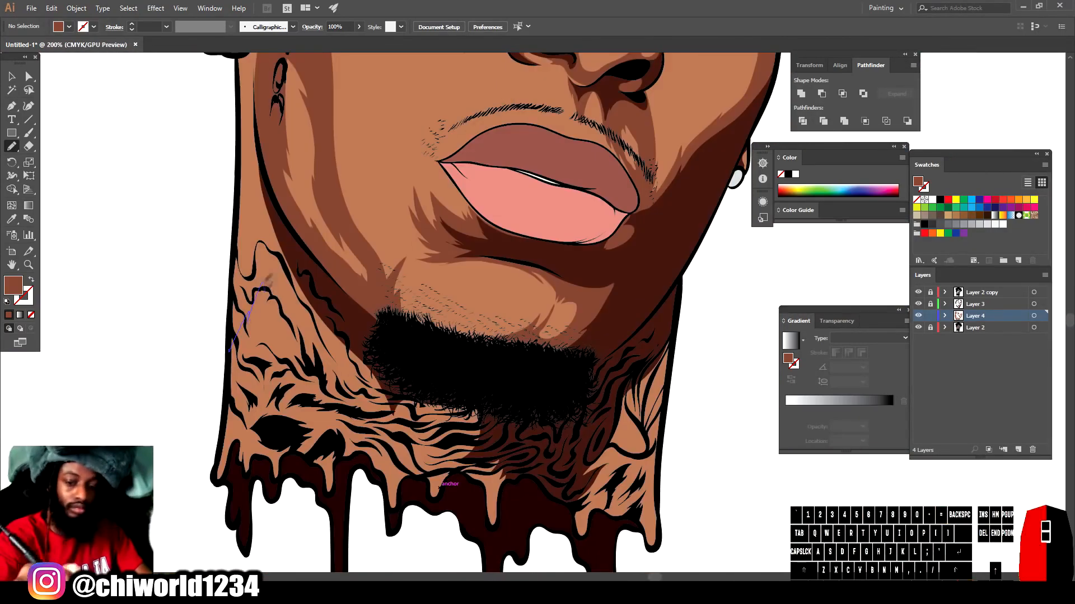
- Add mid-tone shadow shapes to the neck, from below the ear across the tattooed skin to the drips under the beard
drag(302, 331, 428, 451)
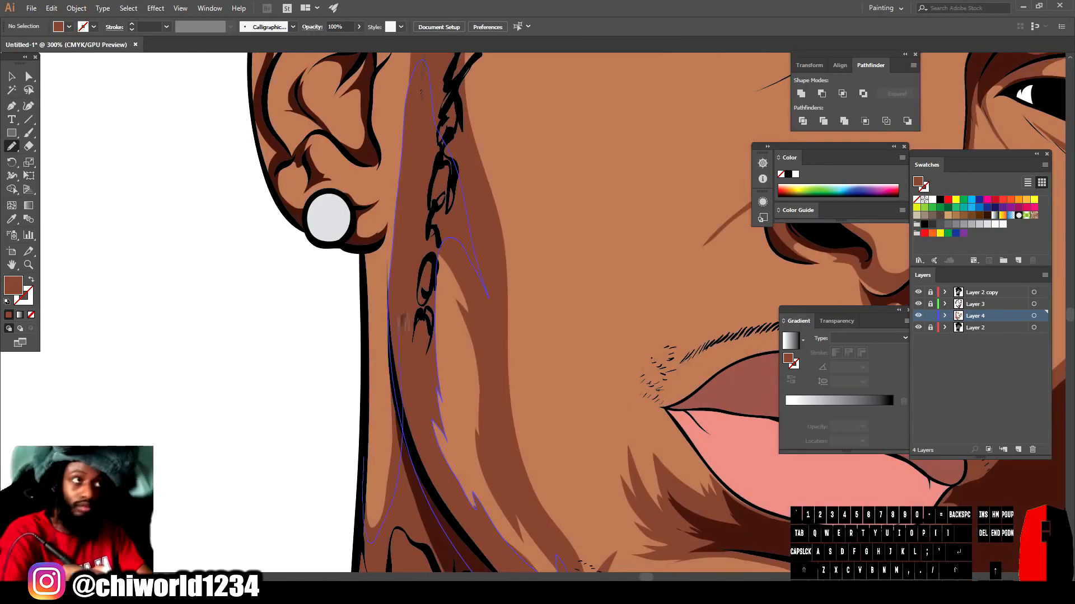
drag(392, 235, 372, 414)
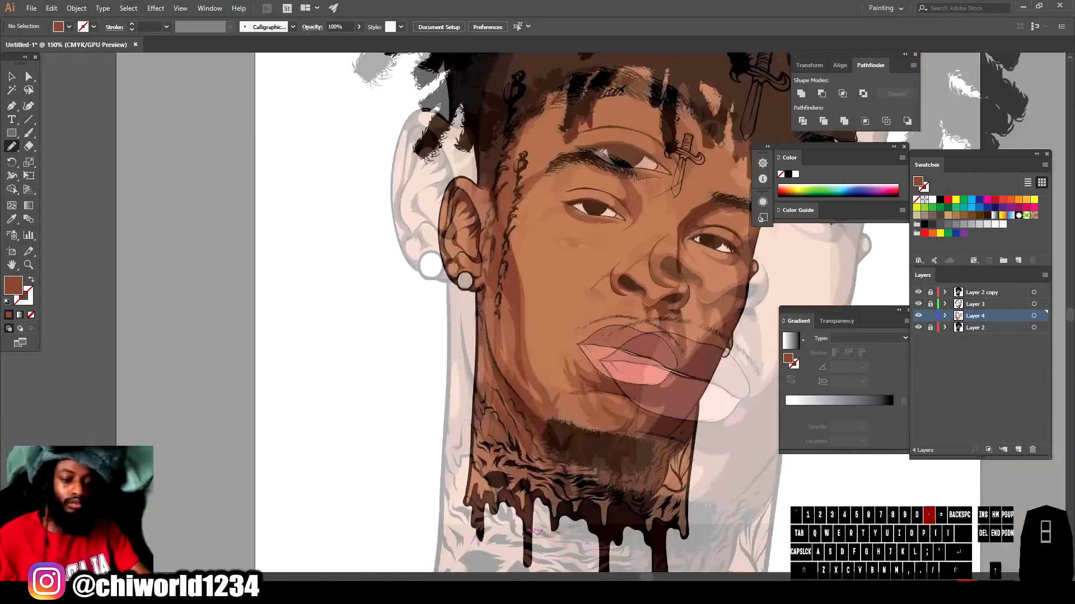
drag(344, 332, 373, 395)
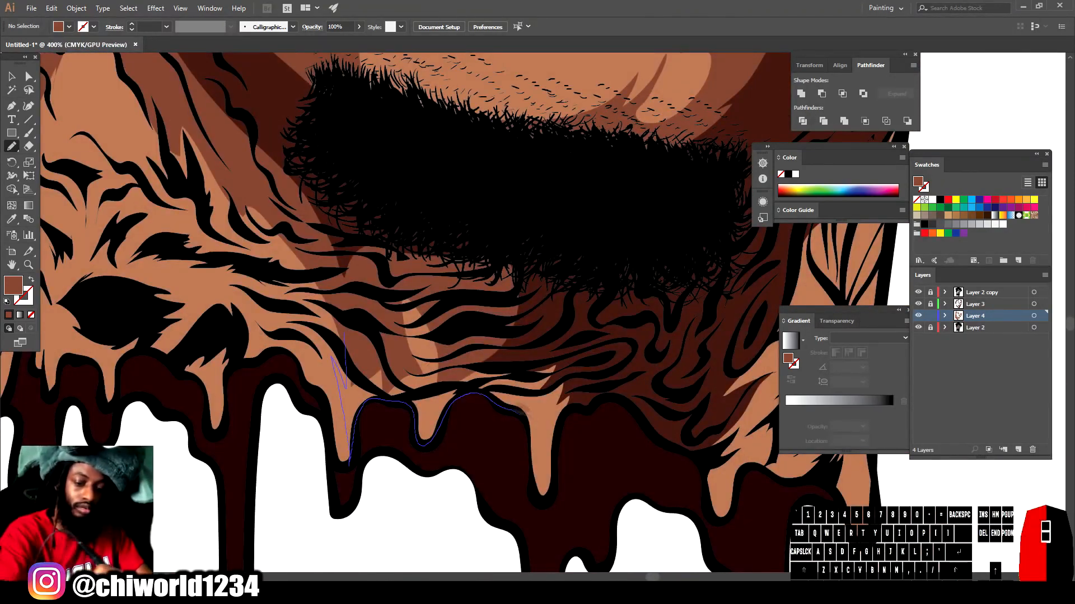
drag(521, 413, 551, 492)
drag(399, 428, 445, 456)
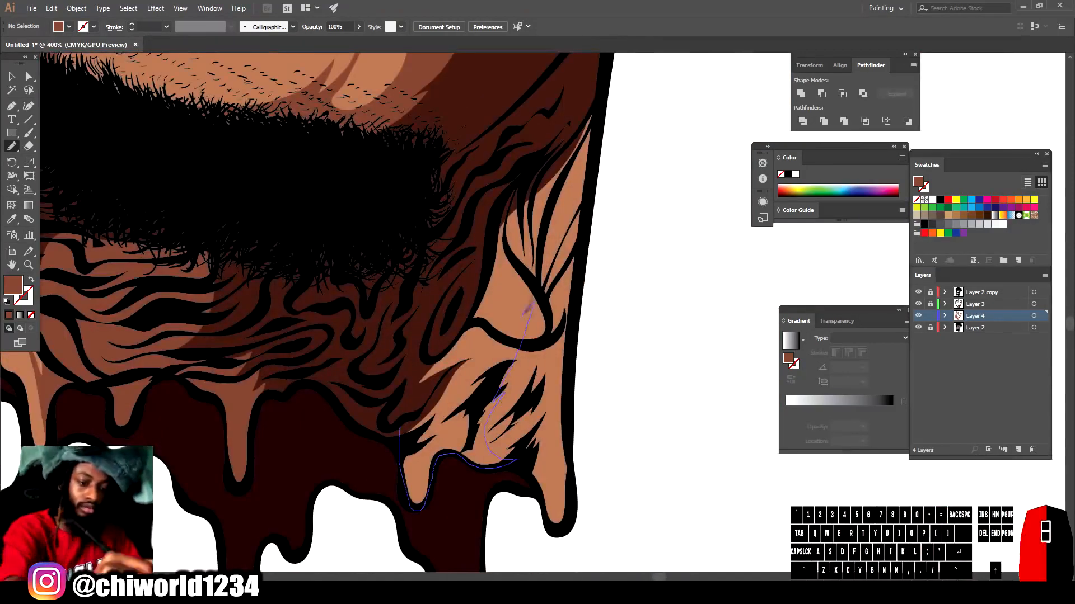
- Draw mid-tone shading along the ear's upper edge, in front of the ear and around the earlobe
drag(437, 209, 475, 240)
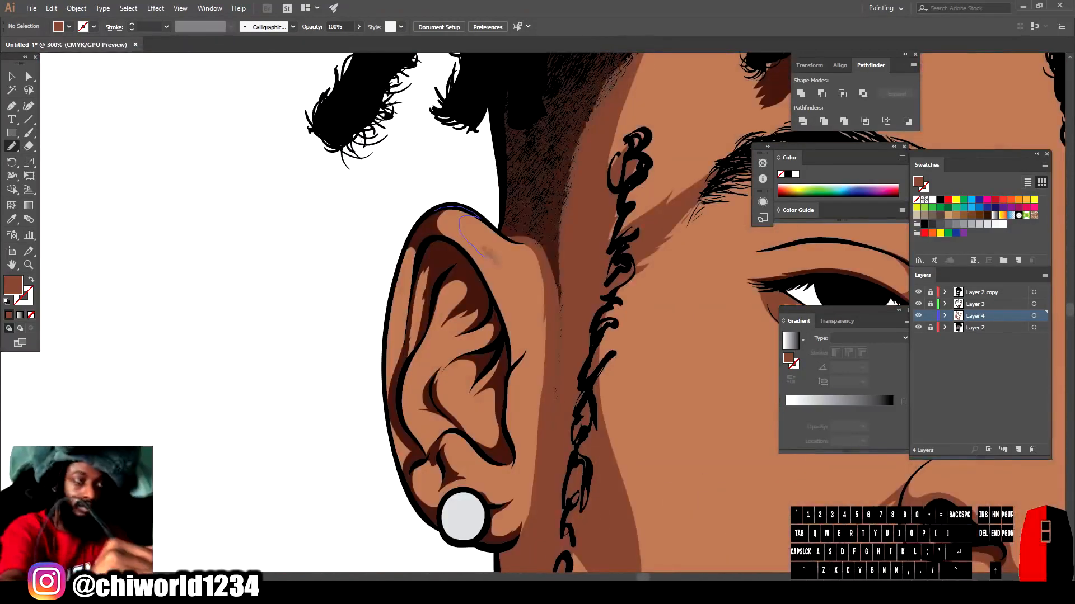
drag(547, 337, 549, 339)
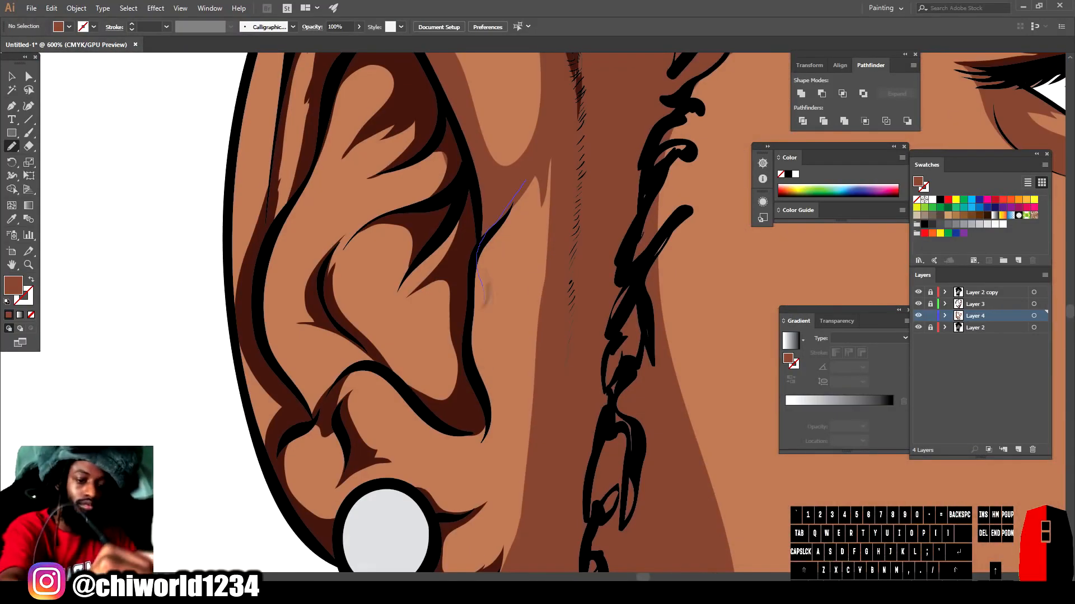
drag(475, 280, 539, 254)
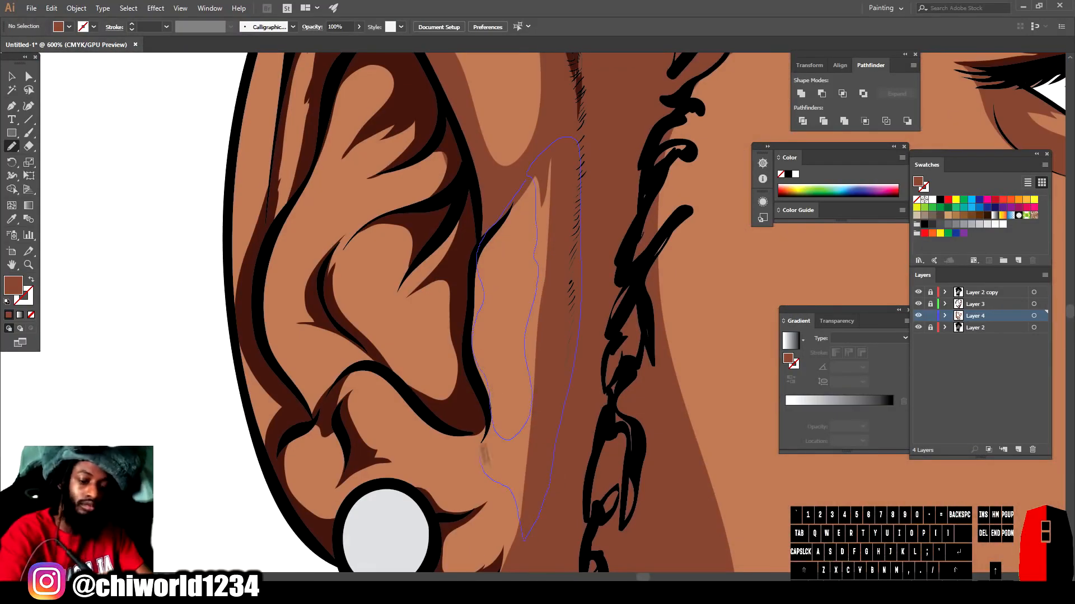
drag(421, 480, 491, 532)
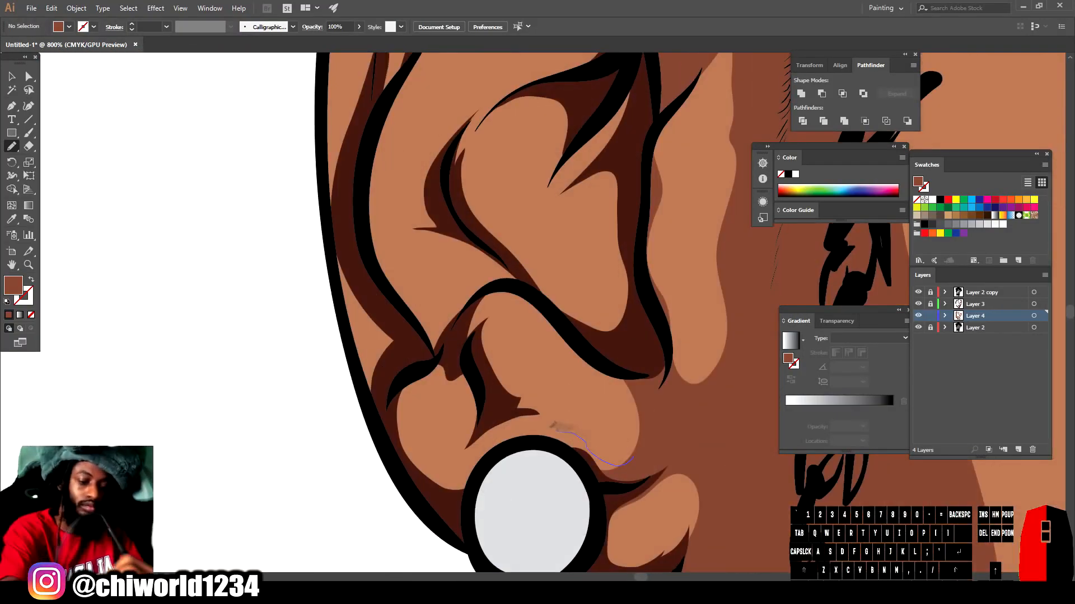
mouse_move(554, 428)
mouse_down()
mouse_move(453, 341)
mouse_move(457, 478)
mouse_up()
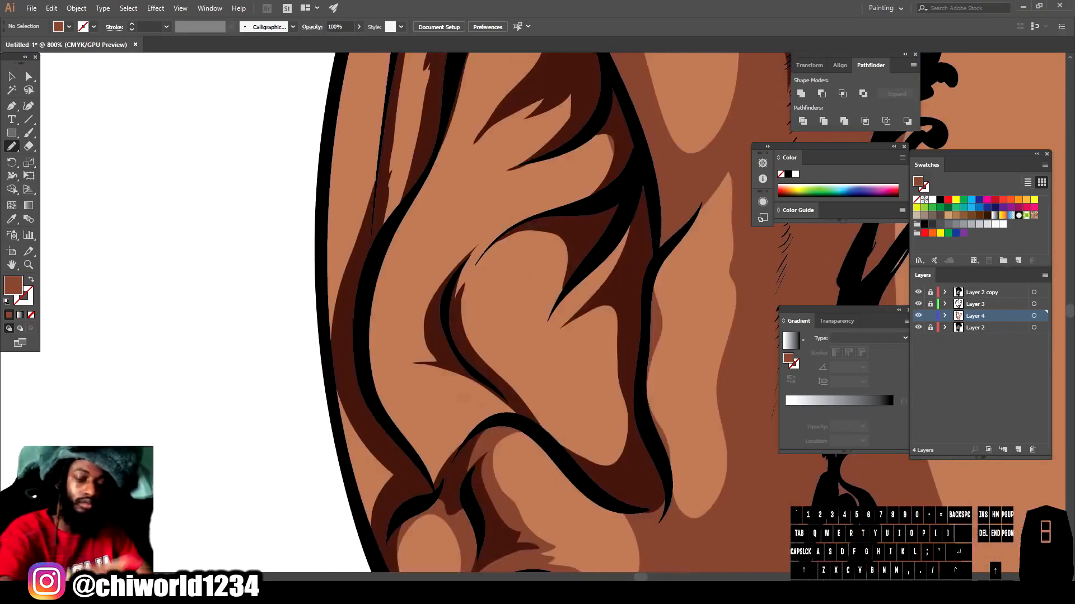
- Add mid-tone shadow shapes within the inner ear folds and along the outer rim down toward the lobe
drag(593, 373, 535, 397)
drag(615, 336, 554, 313)
drag(580, 257, 478, 323)
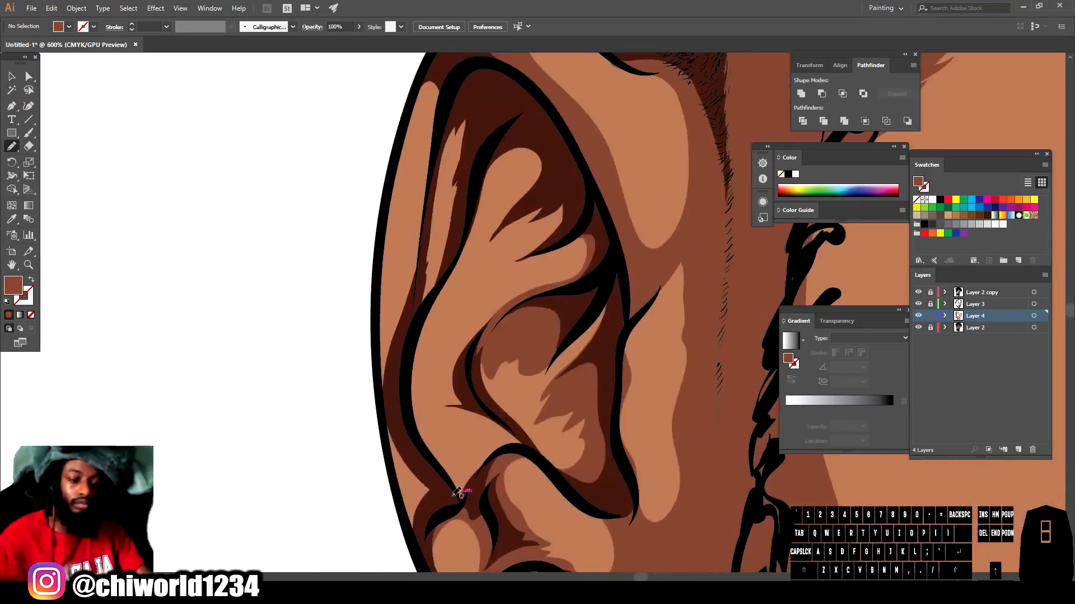
drag(424, 395, 488, 414)
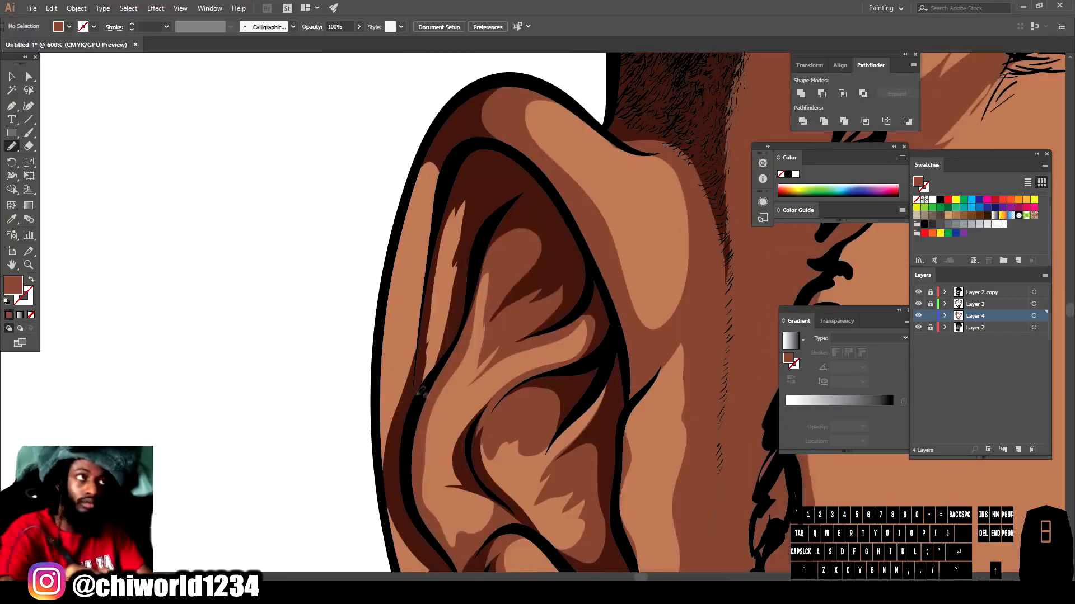
drag(386, 386, 426, 156)
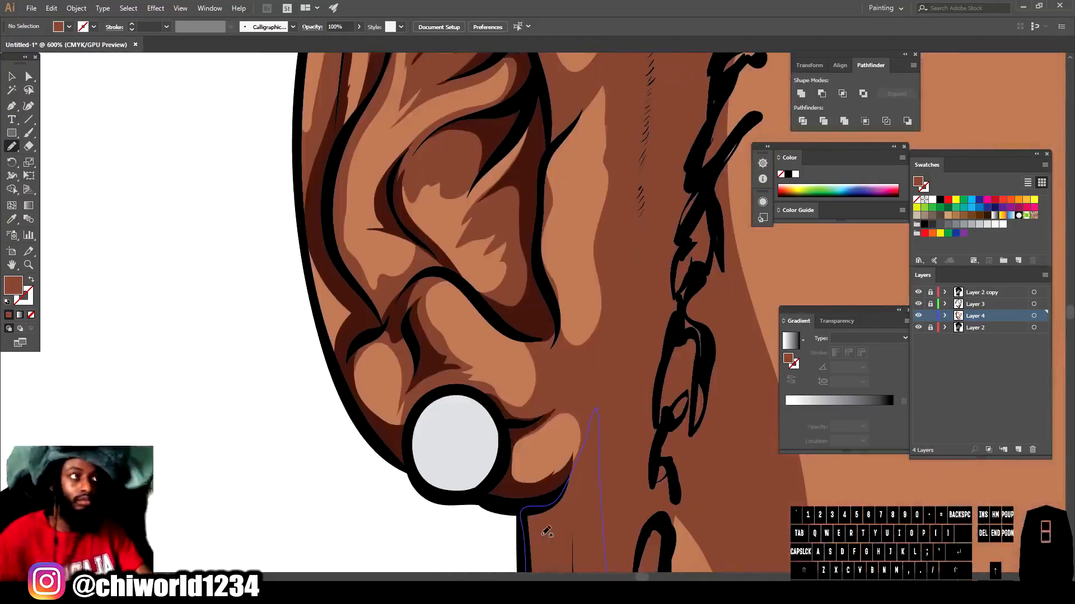
mouse_move(363, 343)
mouse_down()
mouse_move(380, 400)
mouse_move(404, 370)
mouse_up()
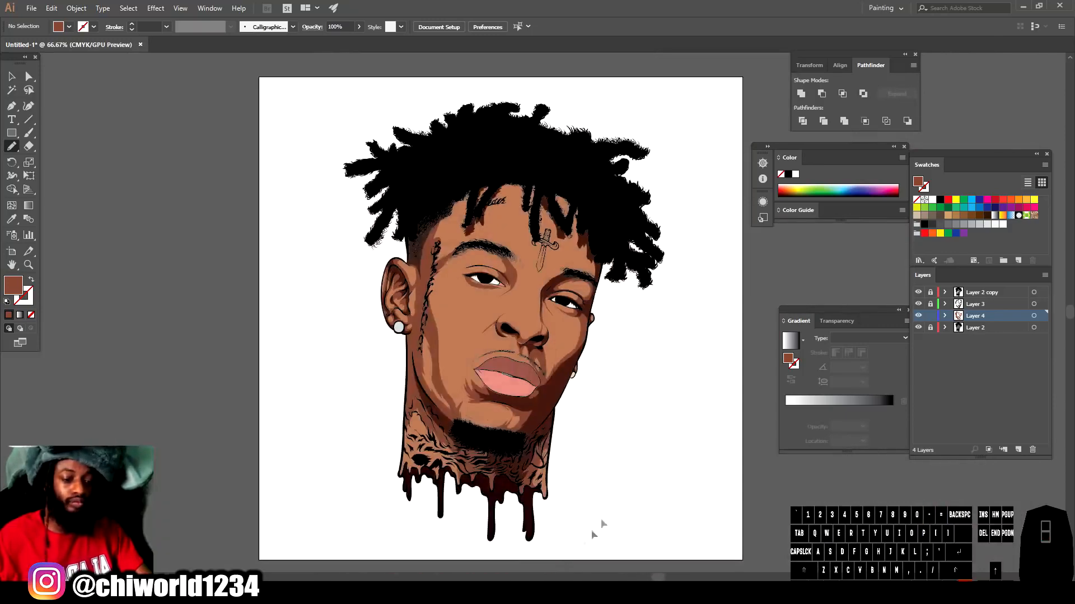
- Unlock Layer 3 and Layer 2 and select all the skin and shadow artwork of the portrait
click(930, 304)
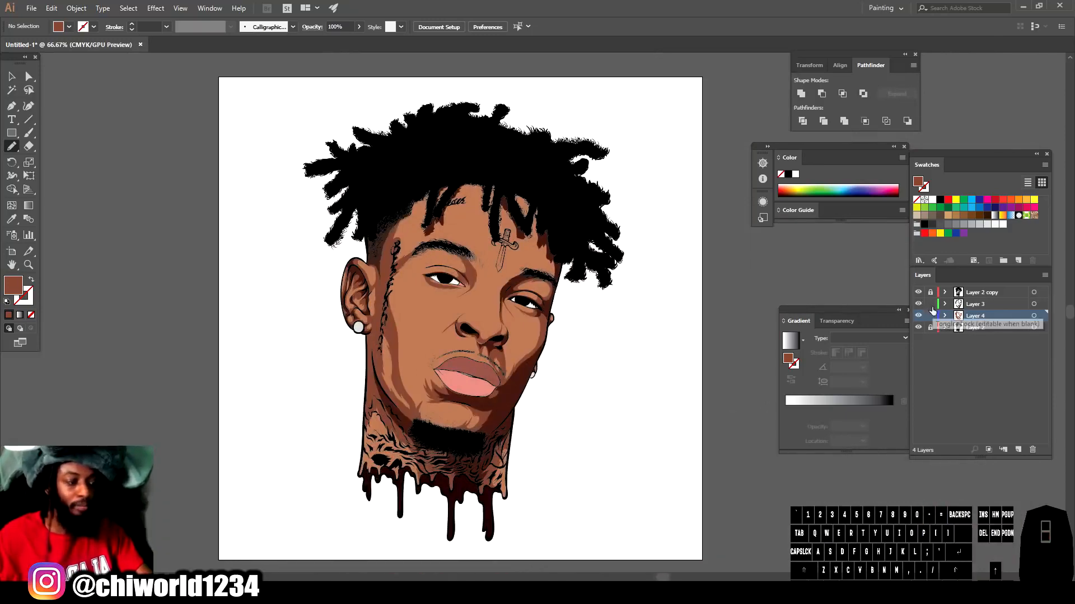
click(930, 328)
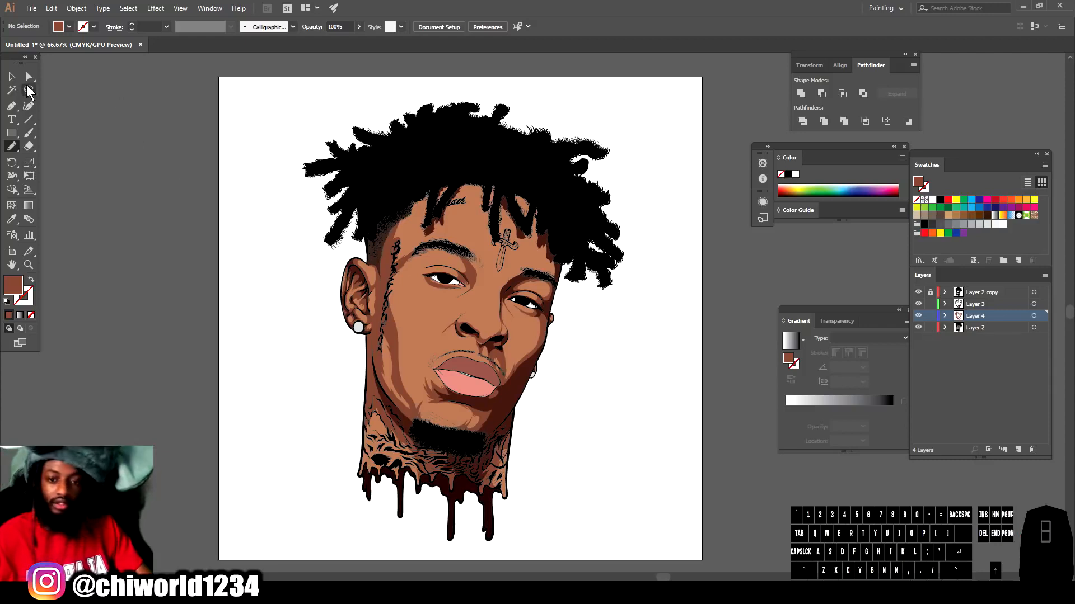
click(11, 77)
drag(286, 99, 584, 414)
drag(680, 533, 681, 526)
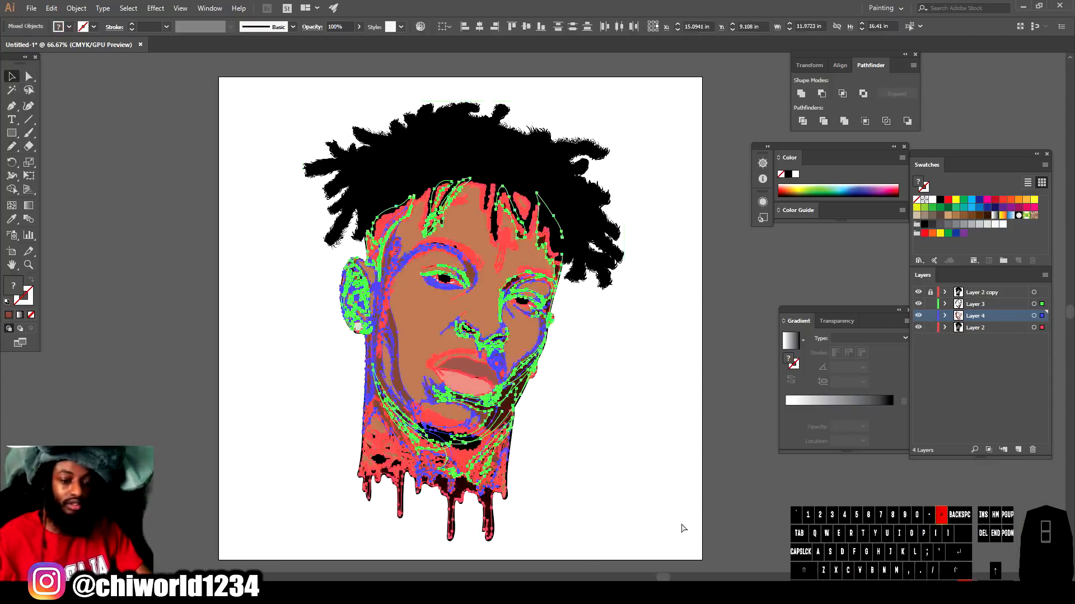
- Start Recolor Artwork on the selected artwork and set the number of colors to All
key(ctrl+equal)
key(ctrl+equal)
click(51, 8)
mouse_move(180, 206)
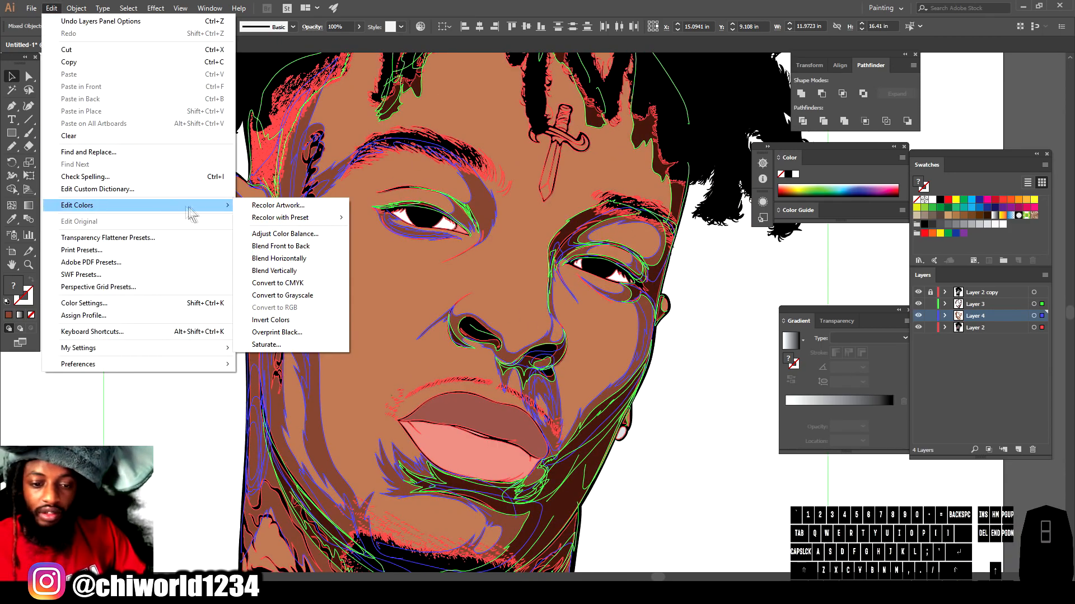
mouse_move(324, 218)
click(401, 268)
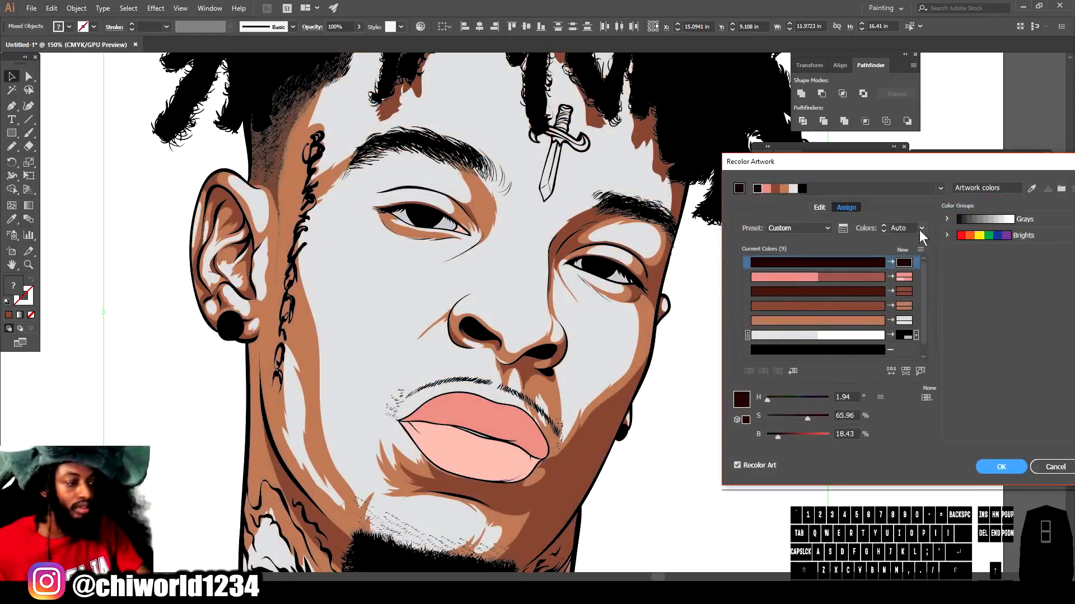
click(920, 228)
click(937, 308)
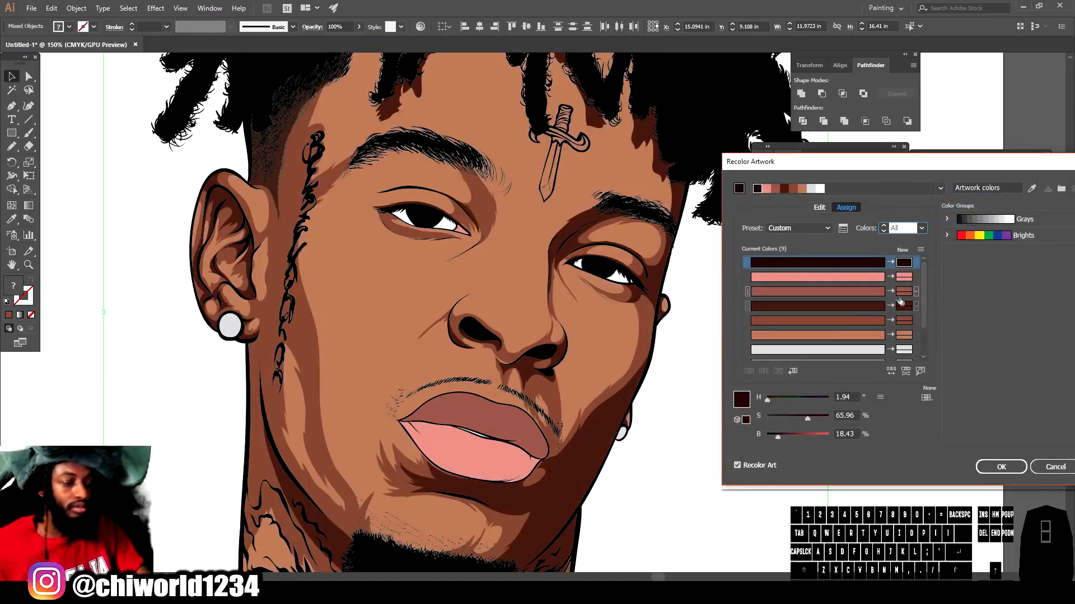
- Set the base skin tone's saturation to 57% and the dark shadow color to 85% saturation and 20% brightness
click(815, 335)
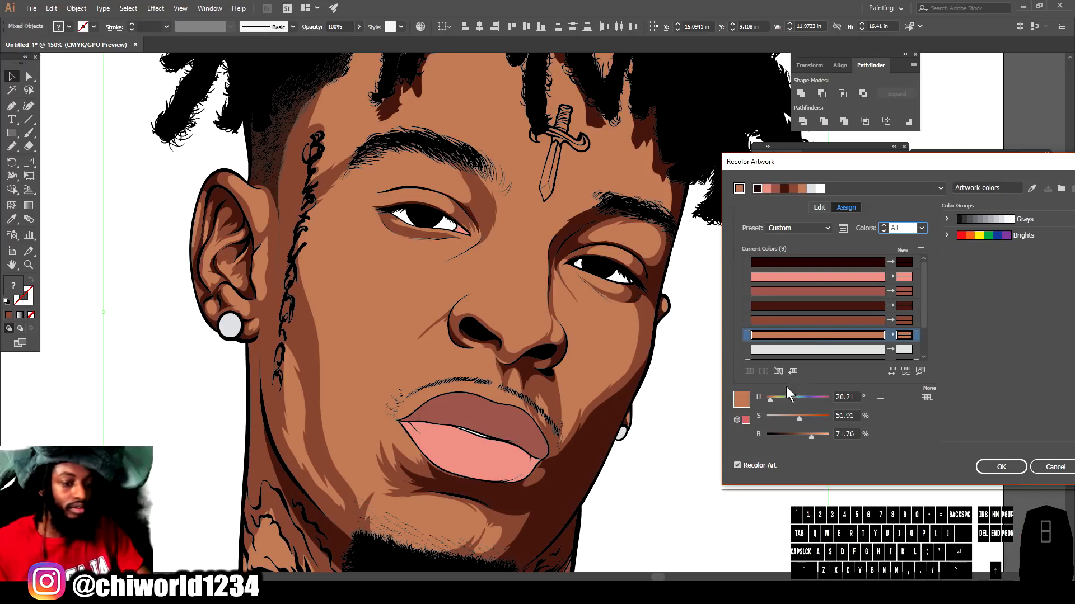
drag(799, 421, 802, 421)
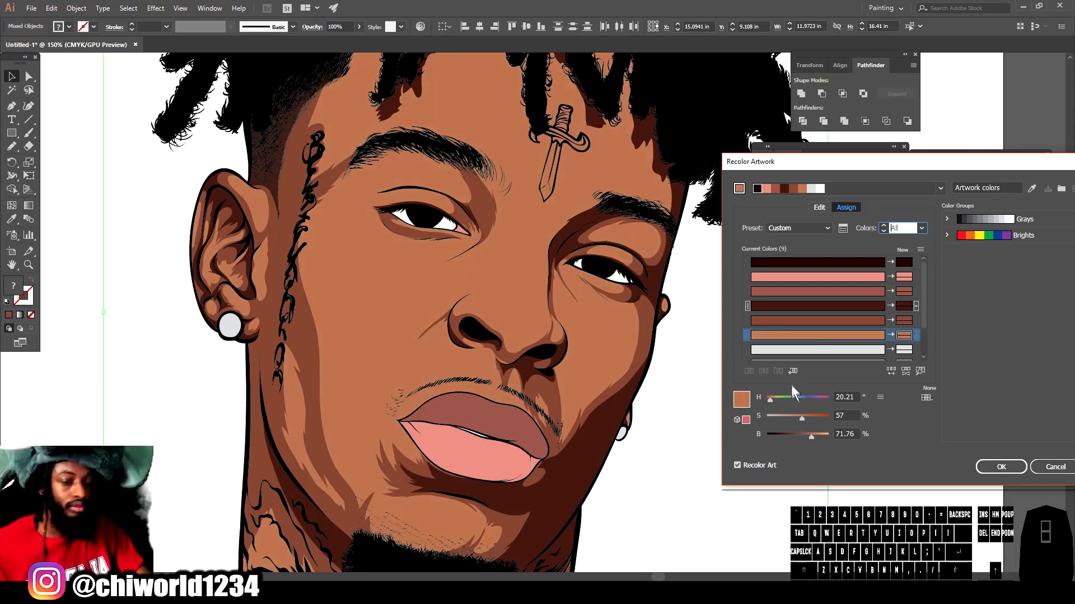
click(835, 310)
drag(807, 419, 778, 434)
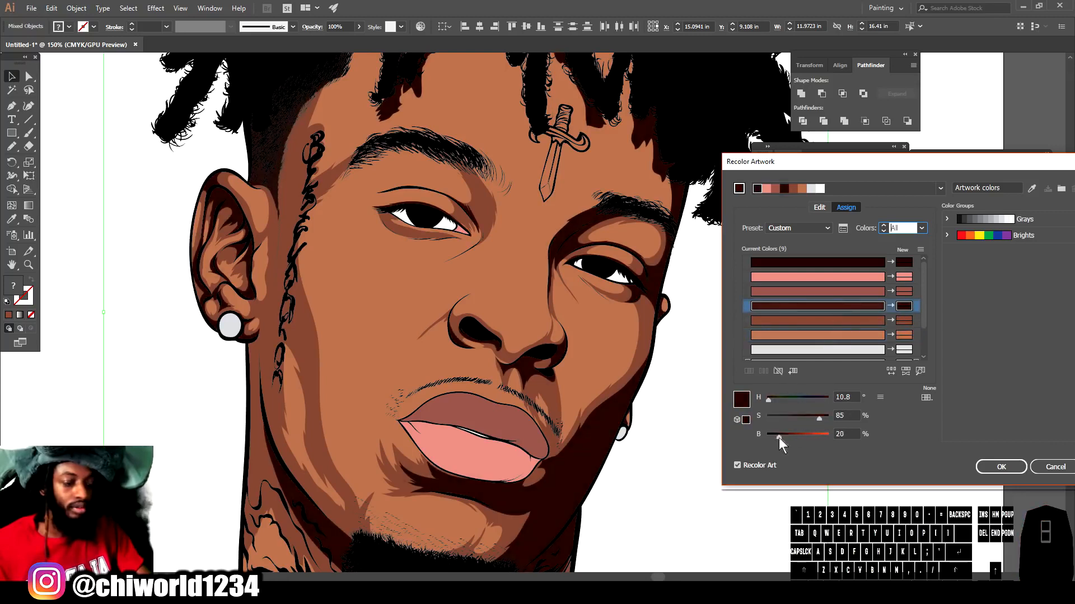
- Recolor the mid-tone shadow to hue 15°, saturation 63% and brightness 42%, and apply the recoloring
click(843, 323)
click(802, 418)
mouse_move(800, 437)
mouse_down()
mouse_move(804, 419)
mouse_move(772, 400)
mouse_move(804, 417)
mouse_move(768, 401)
mouse_move(805, 419)
mouse_up()
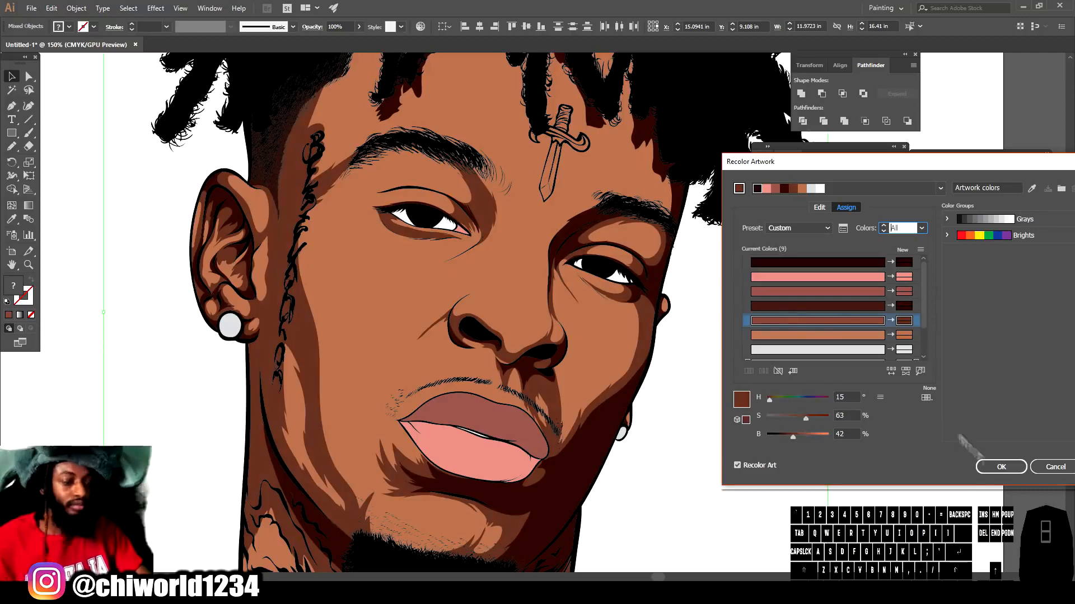
click(1001, 467)
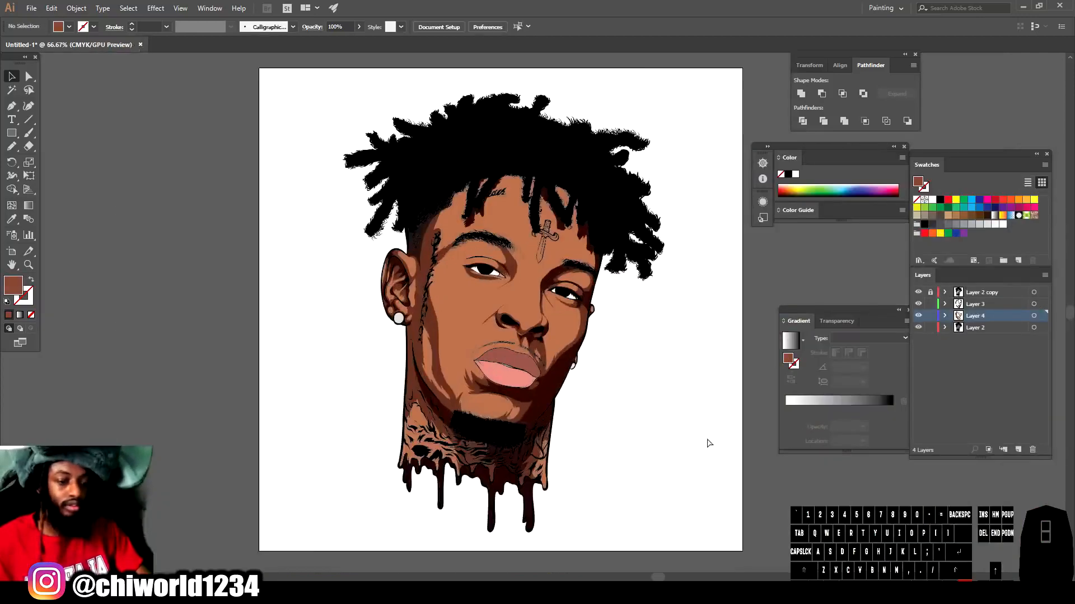
- Lock Layer 3 and Layer 4, then create a new layer and place it between Layer 4 and Layer 2
key(ctrl+plus)
key(ctrl+plus)
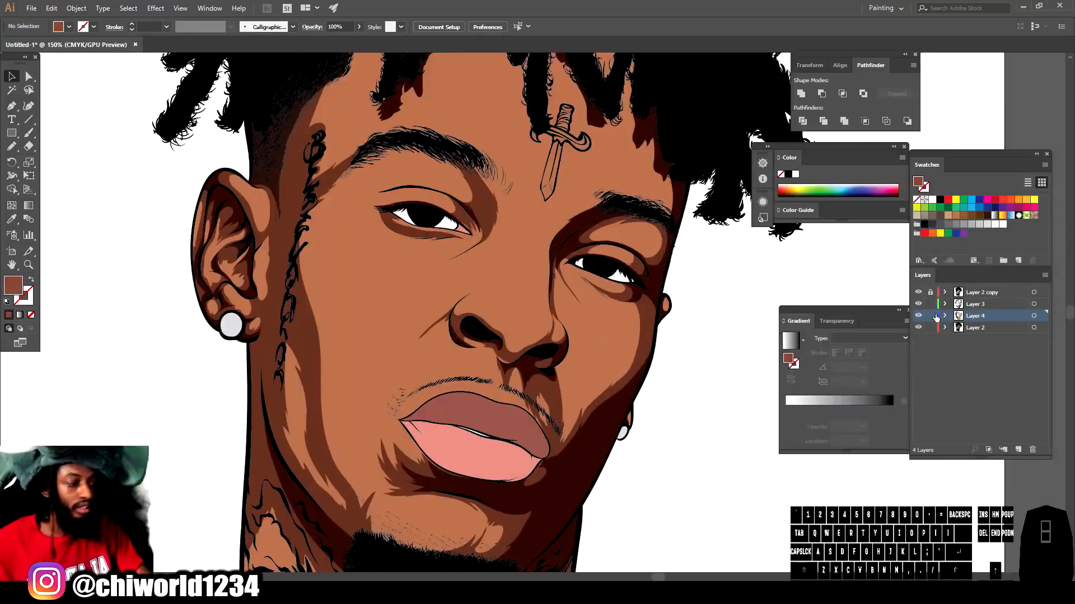
drag(933, 315, 930, 304)
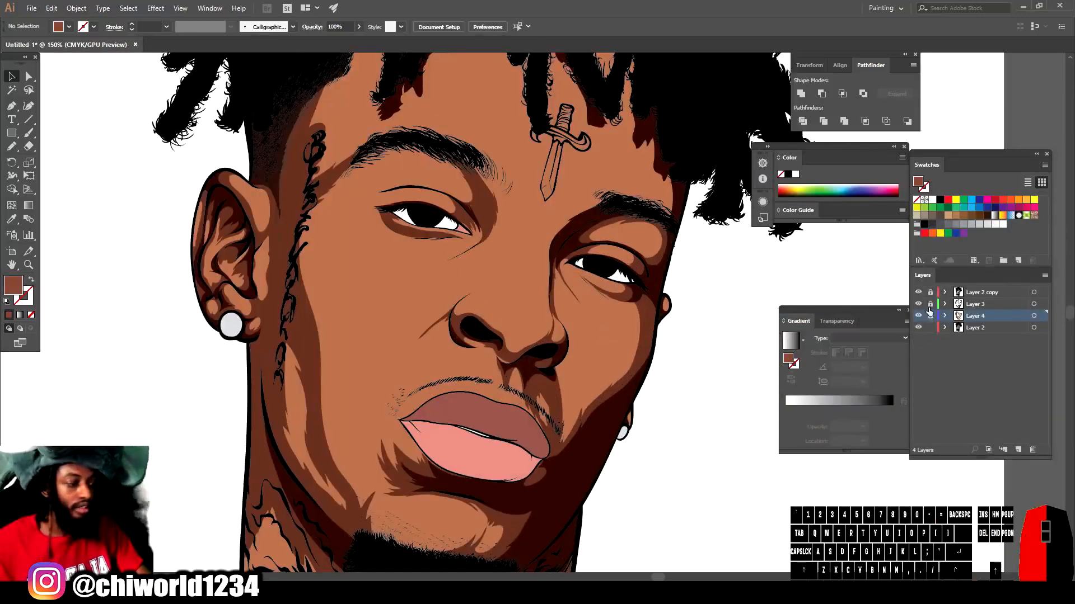
click(1019, 450)
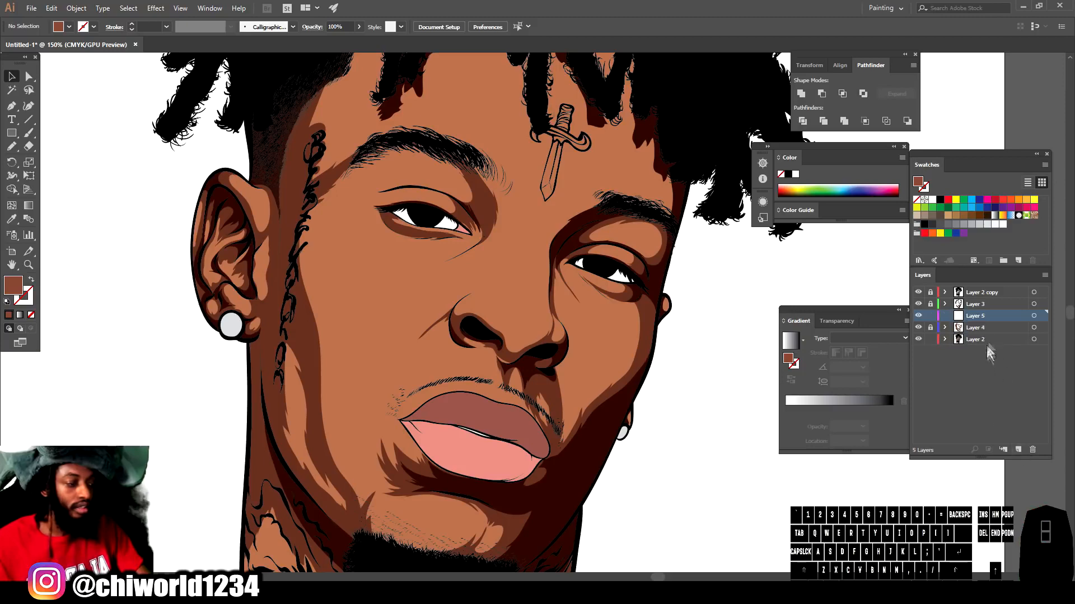
drag(984, 319, 981, 341)
scroll(682, 361, down, 2)
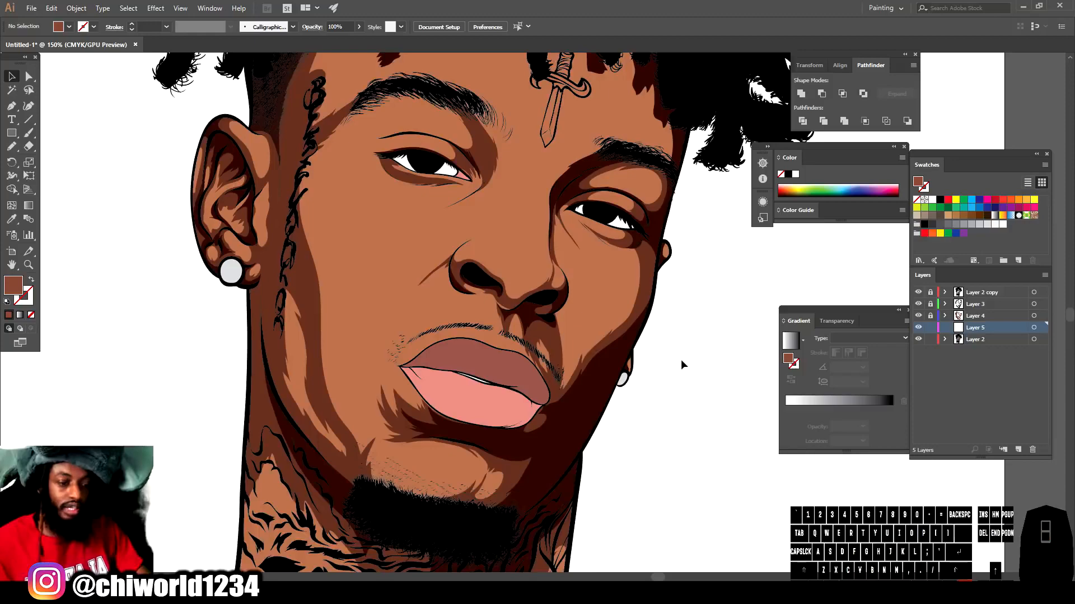
scroll(681, 359, up, 1)
scroll(613, 388, up, 1)
scroll(612, 388, down, 1)
scroll(454, 347, up, 1)
scroll(454, 347, down, 1)
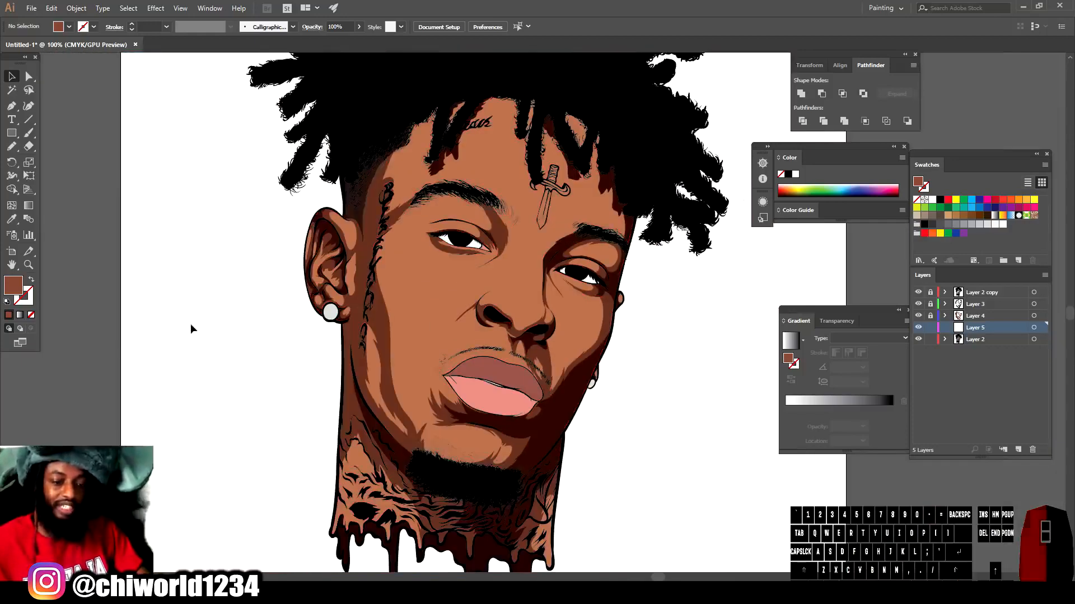
- Sample the base skin tone, set the fill to hue 18°, saturation 58%, brightness 60%, and activate the Pencil tool for drawing on the cheek
click(12, 220)
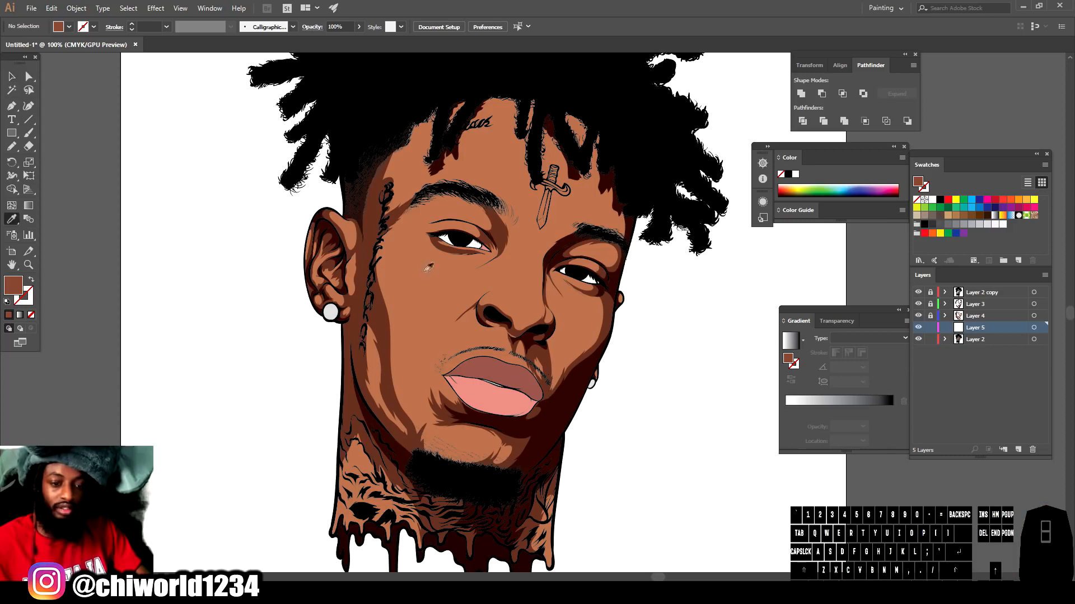
click(417, 318)
double_click(14, 292)
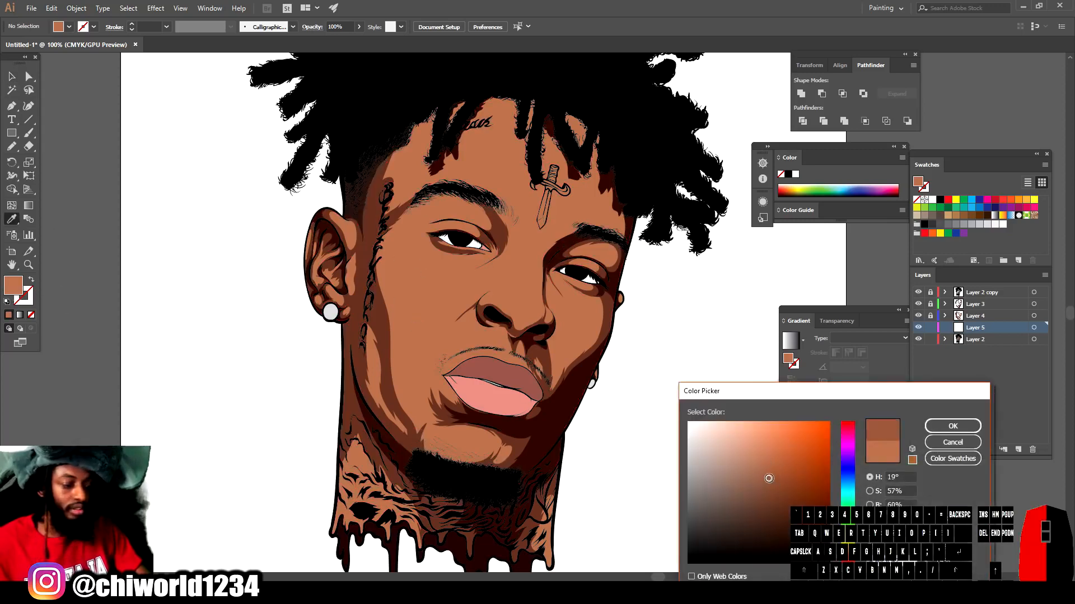
drag(769, 478, 770, 479)
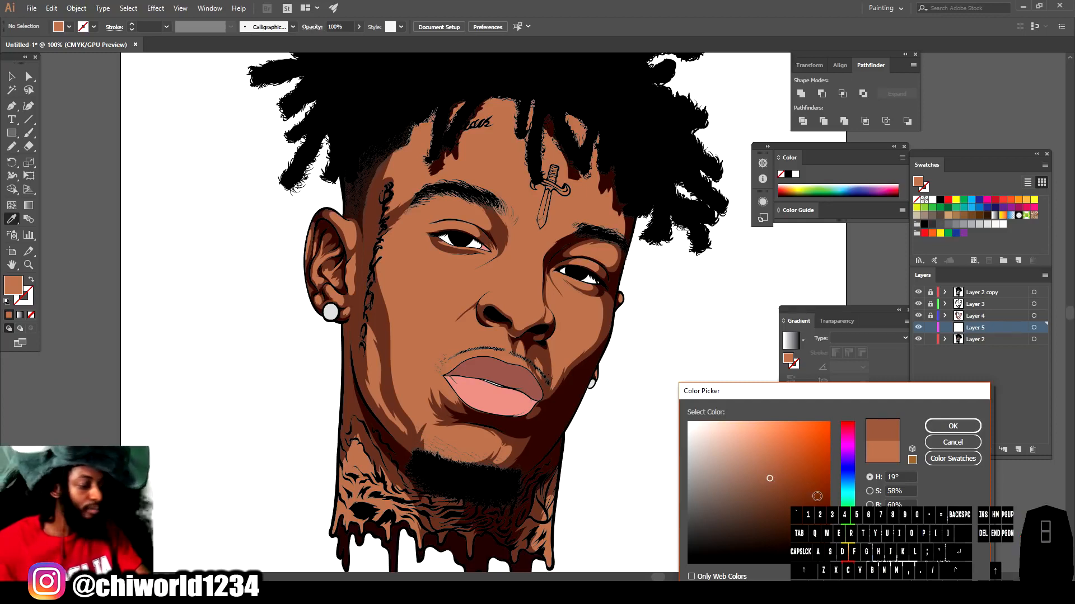
click(848, 555)
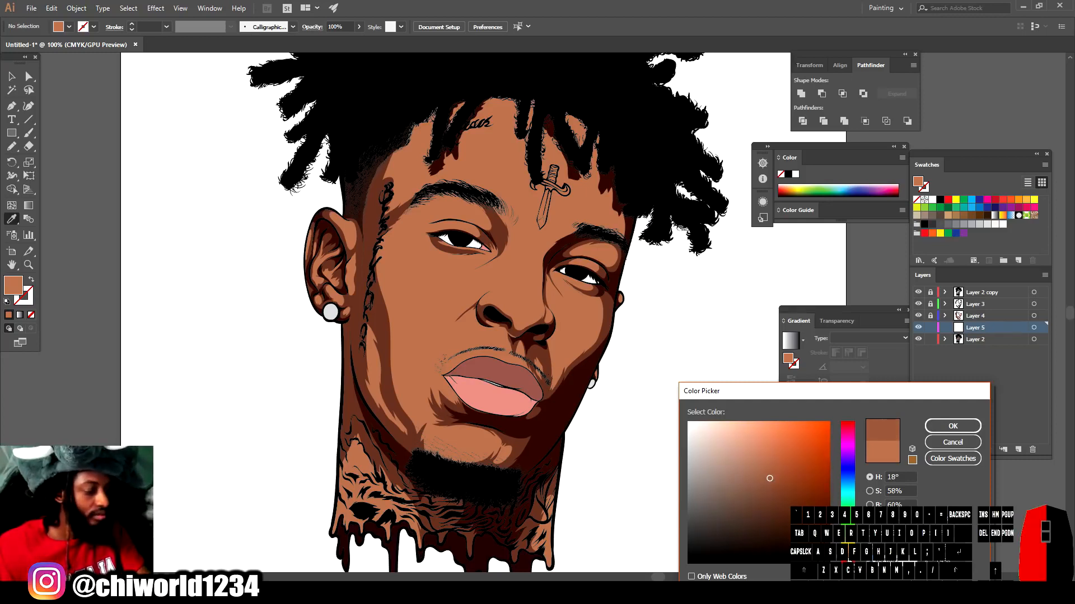
click(946, 426)
scroll(703, 451, up, 4)
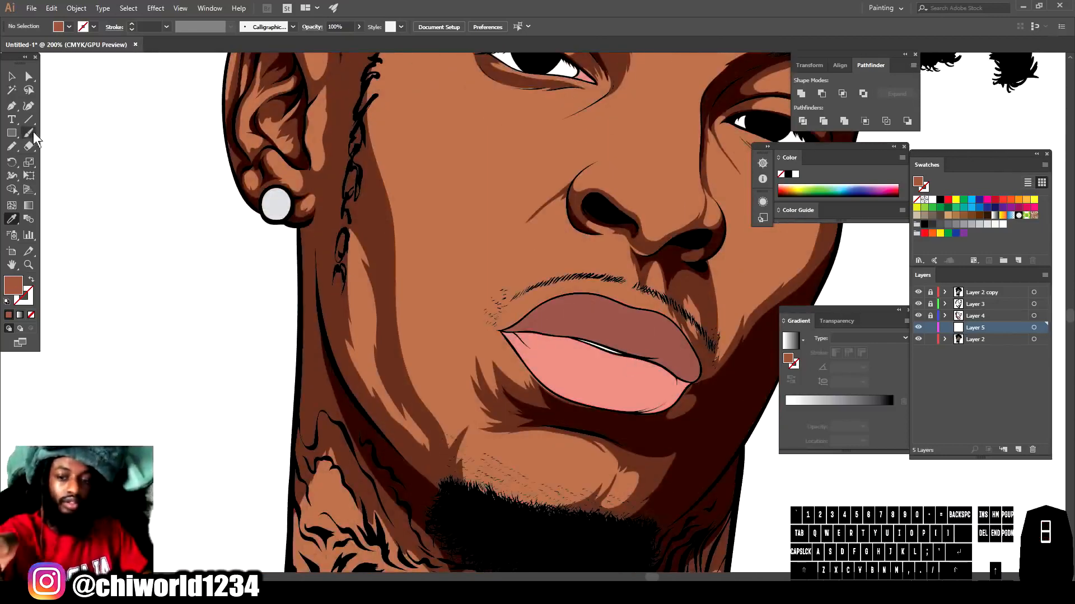
click(11, 146)
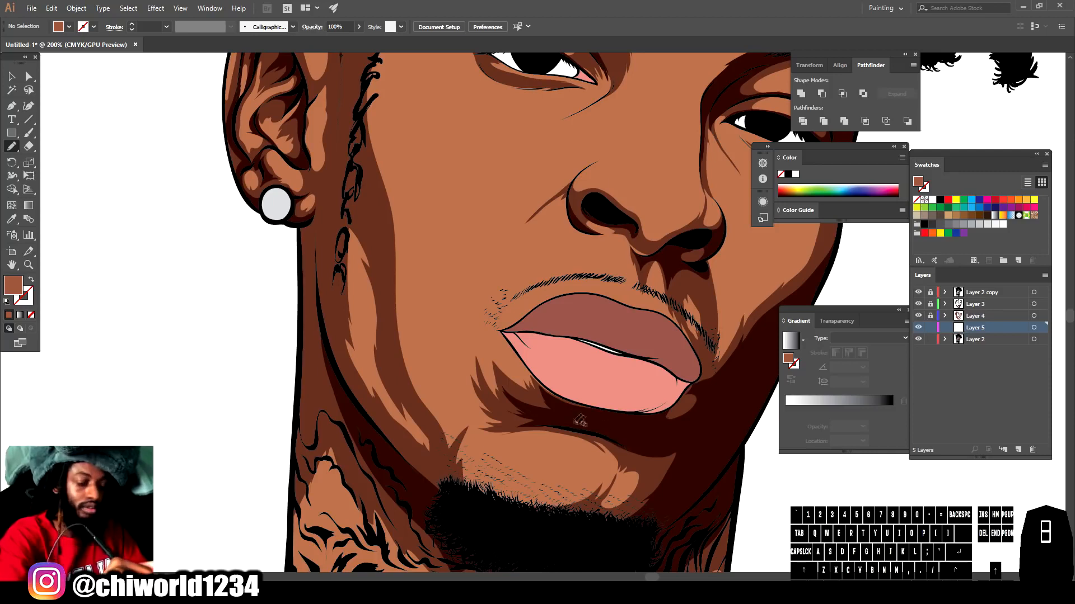
drag(635, 458, 620, 490)
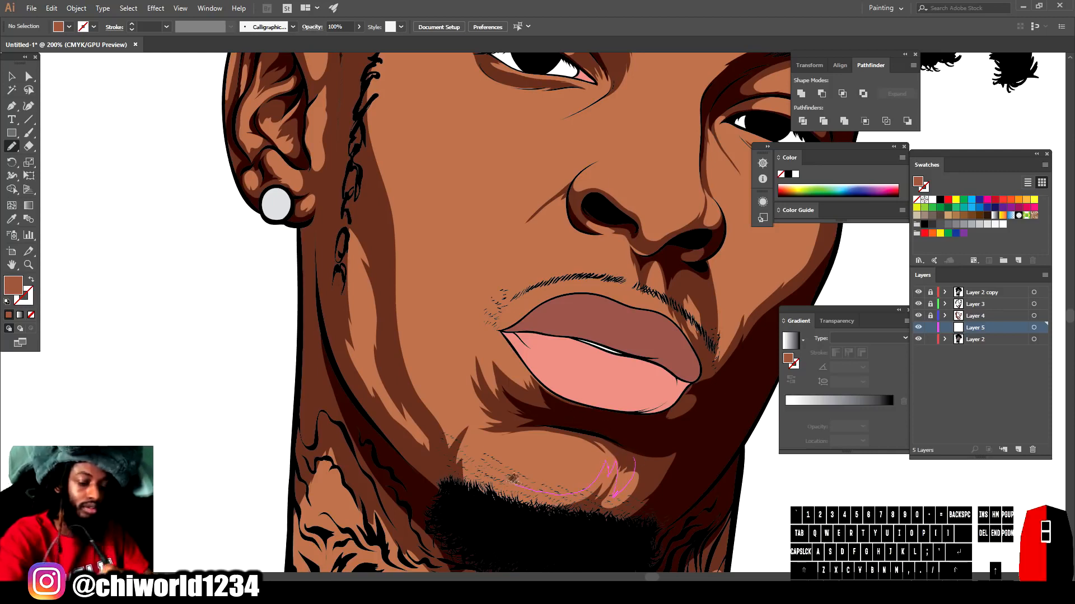
drag(464, 430, 473, 503)
key(ctrl+z)
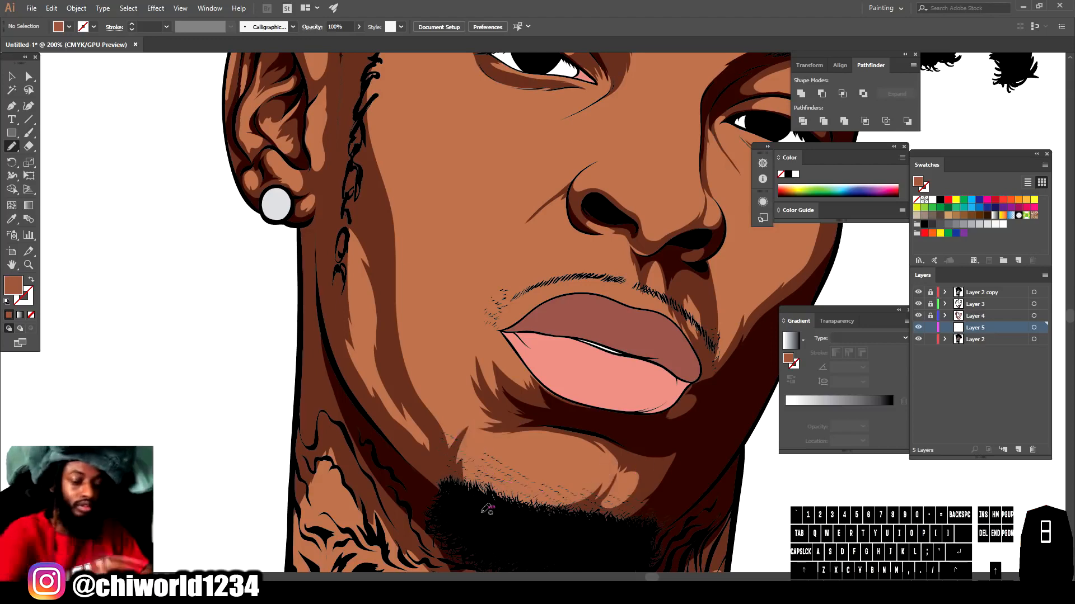
- Draw lighter shadow shapes with jagged edges around the chin and along the side of the cheek near the lettering tattoo
drag(641, 464, 606, 460)
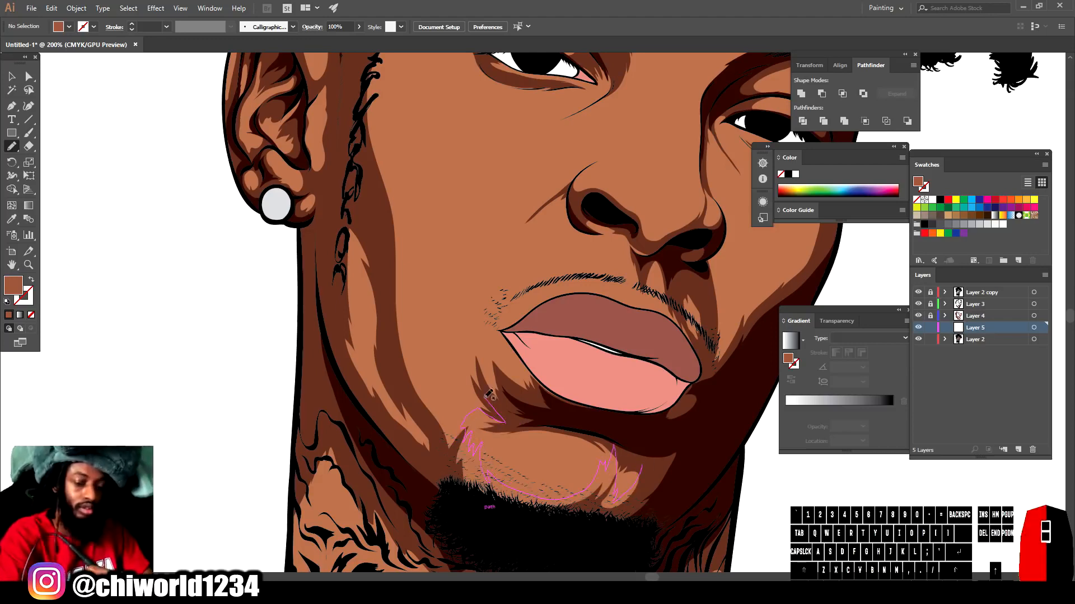
drag(351, 188, 644, 466)
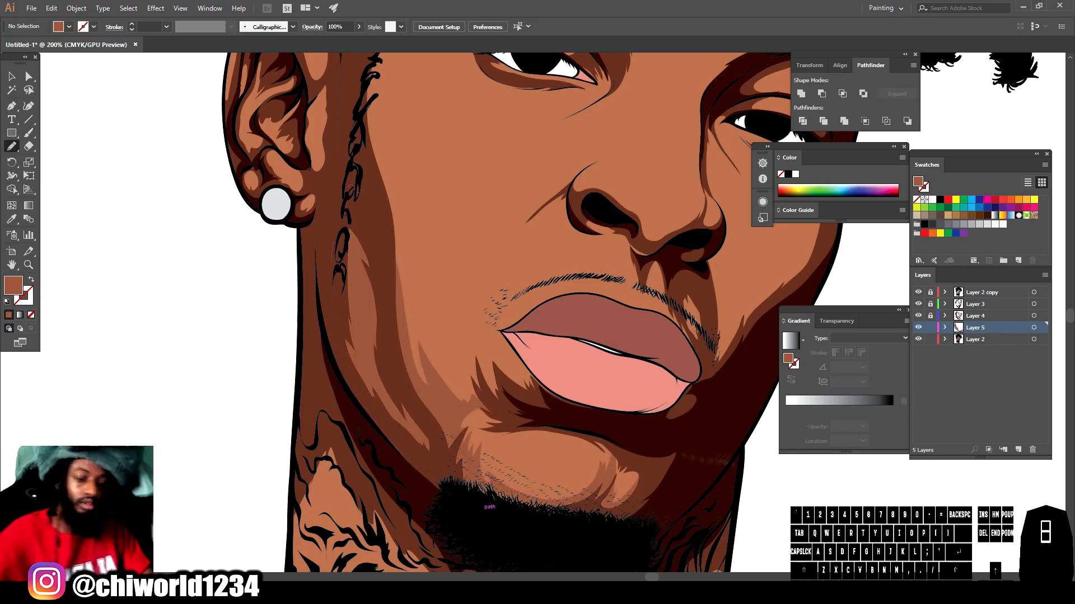
key(ctrl+minus)
key(ctrl+minus)
key(ctrl+minus)
key(ctrl+minus)
key(ctrl+equal)
key(ctrl+equal)
key(ctrl+equal)
key(ctrl+equal)
drag(363, 475, 328, 353)
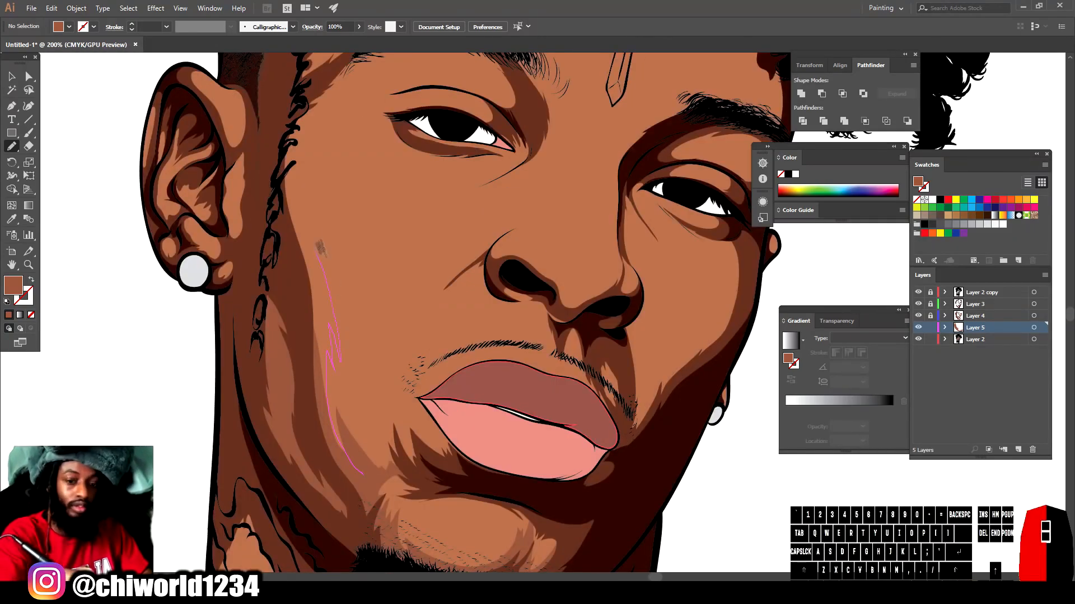
mouse_move(407, 137)
mouse_down()
mouse_move(287, 314)
mouse_move(334, 412)
mouse_up()
- Draw a lighter shadow shape between the eyebrow and upper eyelid of the eye nearest the lettering tattoo
key(ctrl+minus)
key(ctrl+equal)
key(ctrl+equal)
drag(498, 183, 636, 509)
drag(444, 337, 399, 311)
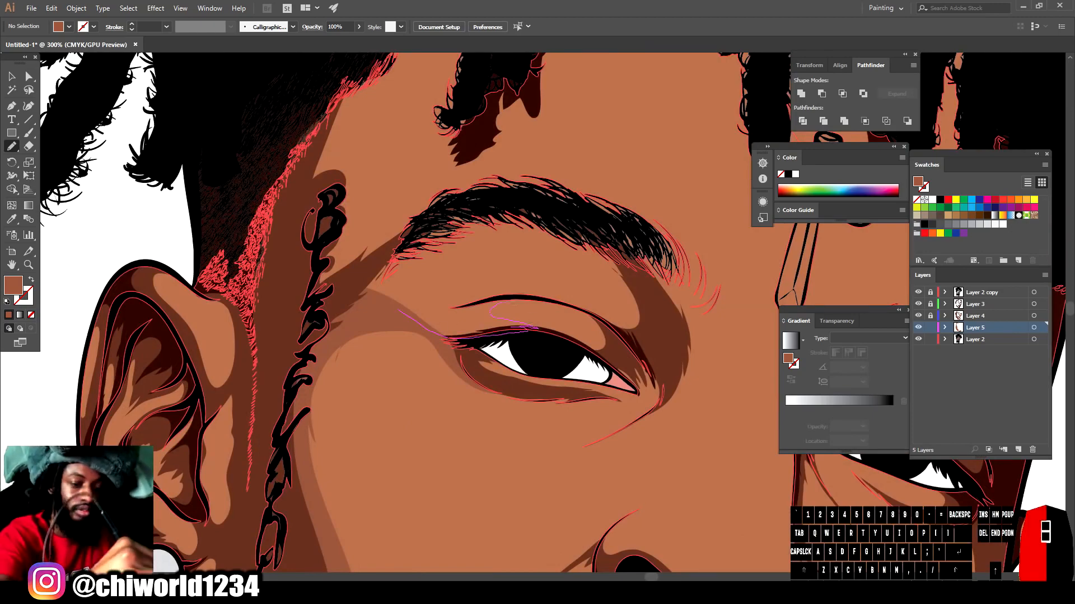
mouse_move(557, 239)
mouse_down()
mouse_move(320, 310)
mouse_move(396, 311)
mouse_up()
scroll(396, 311, up, 3)
mouse_move(423, 348)
mouse_down()
mouse_move(392, 306)
mouse_move(288, 240)
mouse_move(420, 353)
mouse_up()
- Extend the lighter shading around the brow and forehead above the eye nearest the lettering tattoo
key(ctrl+minus)
key(ctrl+minus)
key(ctrl+minus)
key(ctrl+minus)
scroll(626, 494, down, 3)
key(ctrl+equal)
key(ctrl+equal)
key(ctrl+equal)
key(ctrl+equal)
key(ctrl+equal)
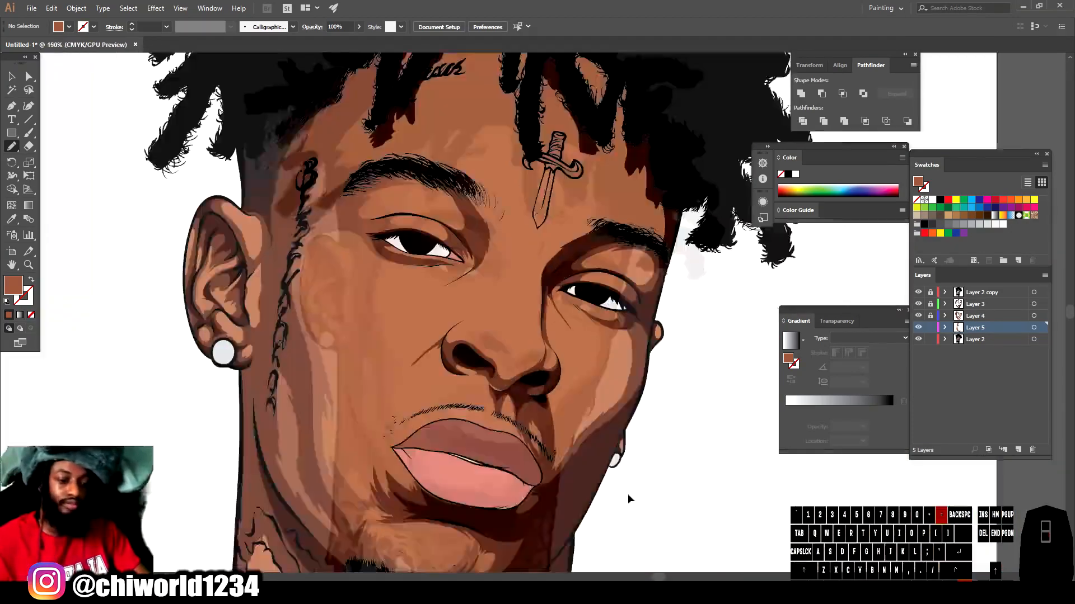
scroll(562, 493, up, 3)
drag(470, 245, 468, 248)
mouse_move(404, 195)
mouse_down()
mouse_move(597, 252)
mouse_move(464, 250)
mouse_up()
- Draw a long lighter shadow from the far eye's inner corner, past the far nostril, down toward the mouth
scroll(674, 428, down, 6)
scroll(674, 431, up, 2)
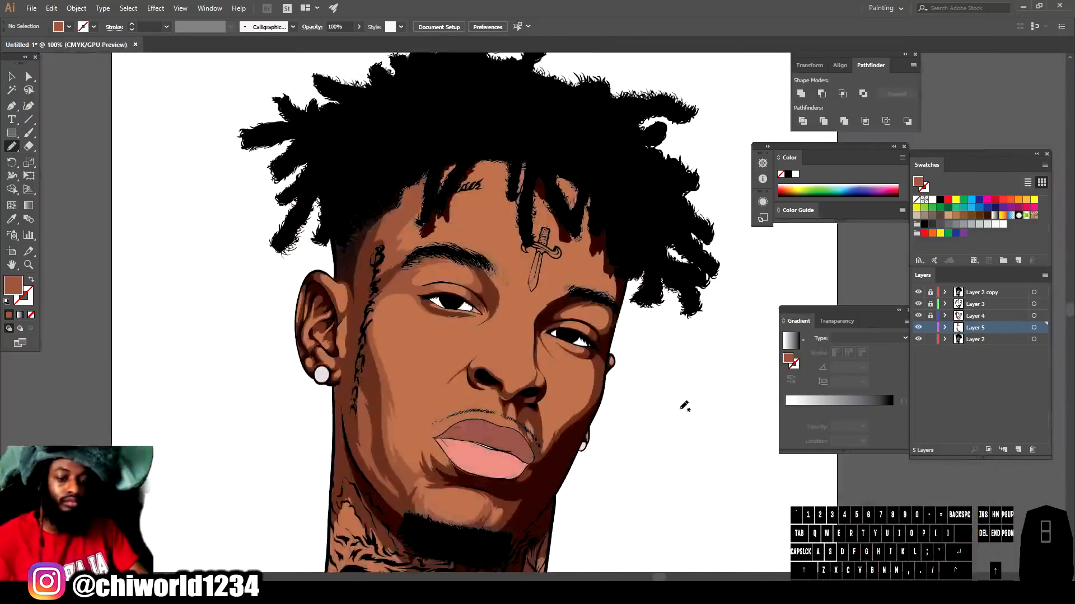
scroll(684, 407, up, 4)
drag(460, 246, 458, 260)
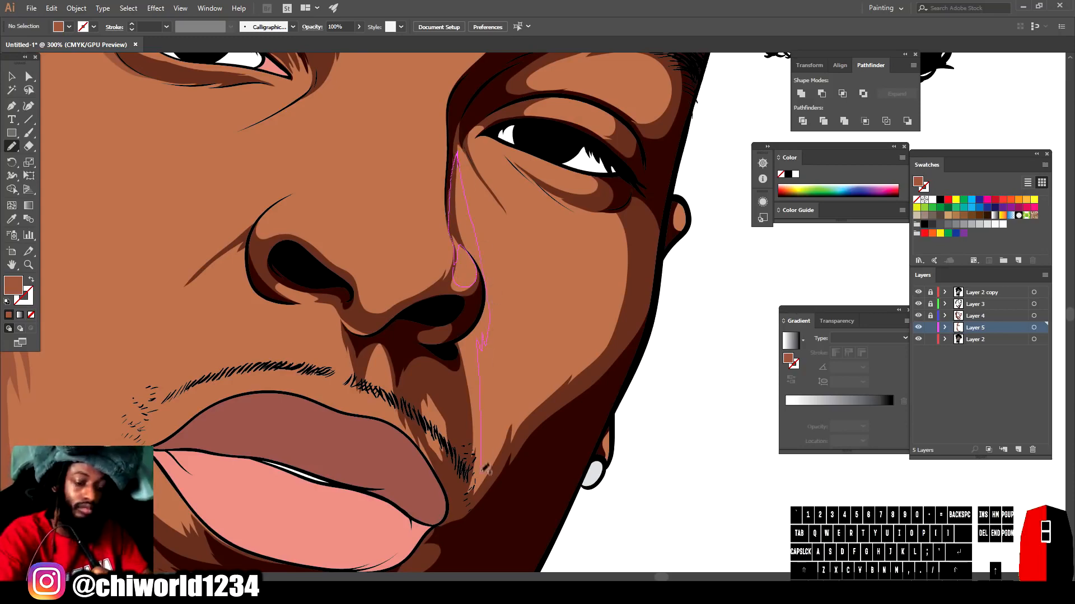
mouse_move(607, 330)
mouse_down()
mouse_move(457, 360)
mouse_move(448, 294)
mouse_up()
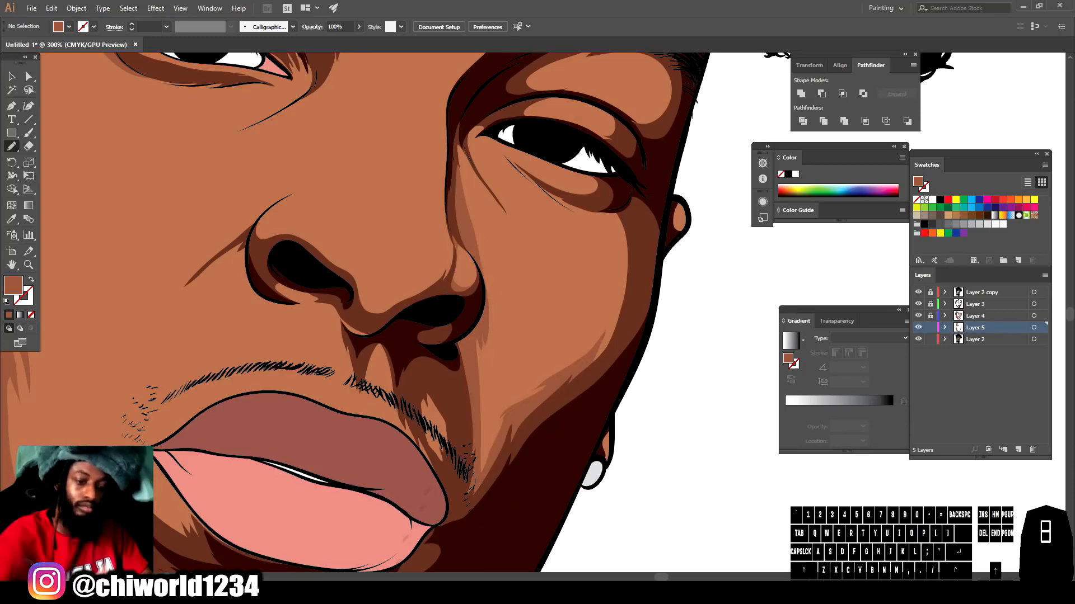
- Draw a curved lighter shadow shape along the inner edge of the dark shading on the far cheek
key(ctrl+minus)
key(ctrl+minus)
key(ctrl+equal)
key(ctrl+equal)
key(ctrl+equal)
drag(528, 373, 493, 424)
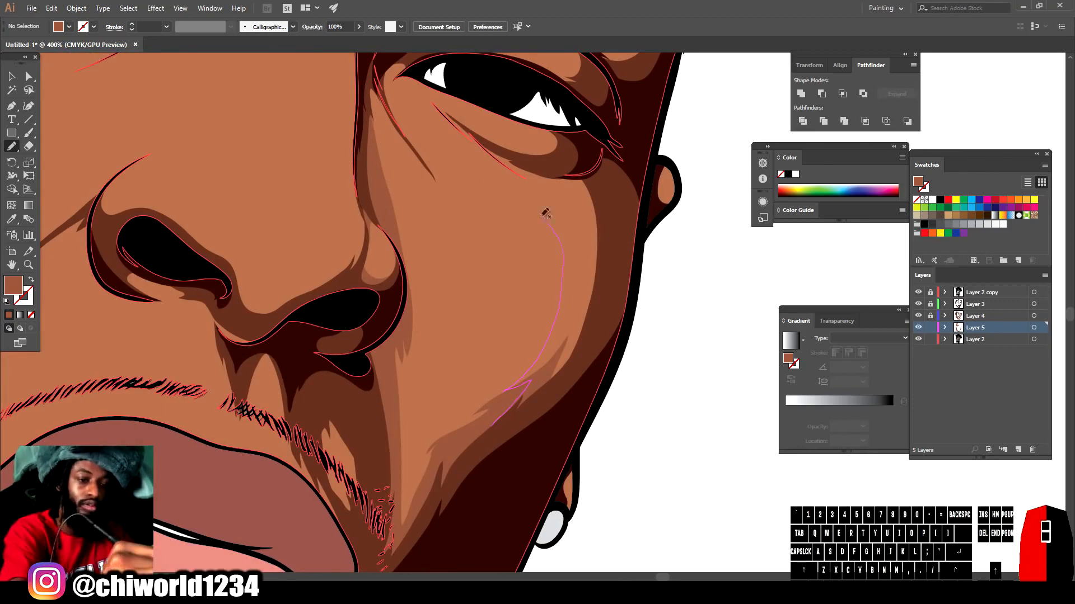
drag(554, 171, 492, 426)
- Draw lighter shadow shapes with jagged ends under the far eye, following its lower lid and crease lines
key(ctrl+minus)
key(ctrl+minus)
drag(592, 408, 580, 500)
key(ctrl+equal)
key(ctrl+equal)
key(ctrl+equal)
drag(269, 410, 296, 339)
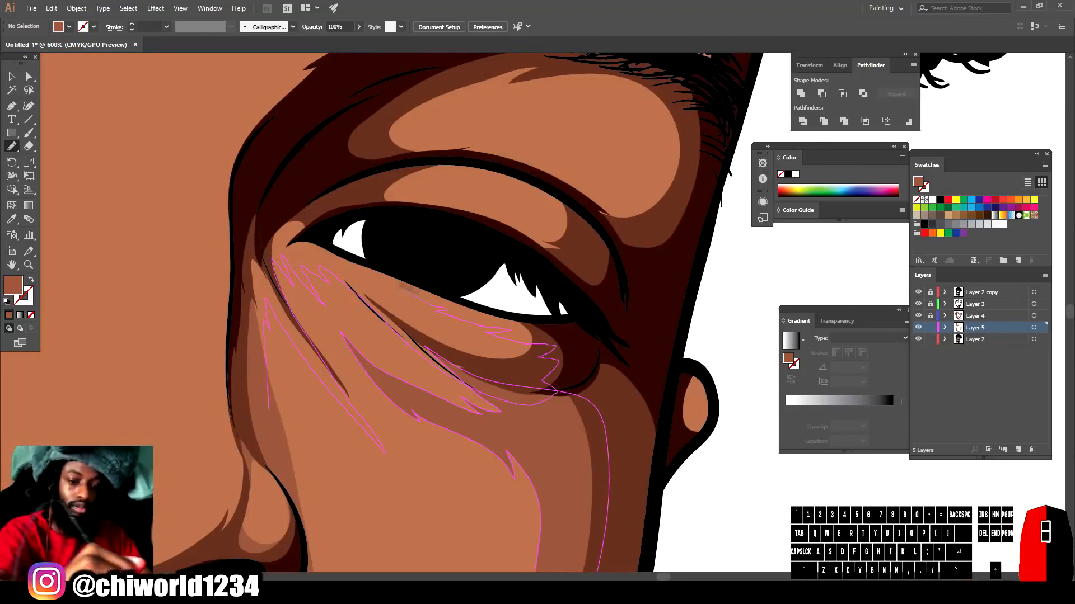
drag(288, 212, 269, 411)
drag(306, 228, 288, 240)
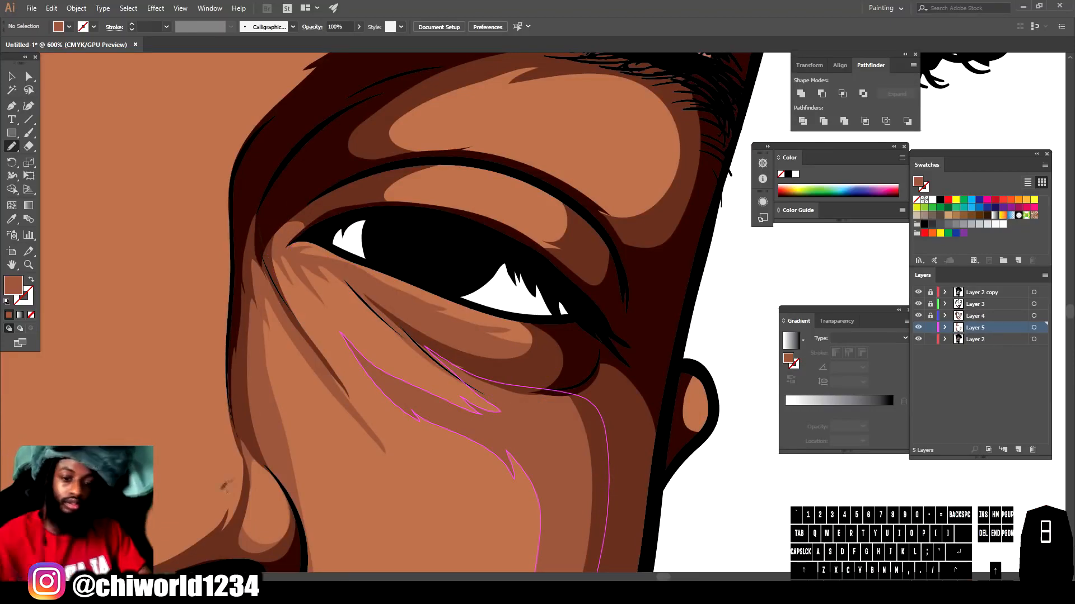
- Draw a lighter shadow shape around the highlight between the far eye's upper lid and eyebrow
key(ctrl+minus)
key(ctrl+minus)
key(ctrl+minus)
key(ctrl+minus)
key(ctrl+equal)
key(ctrl+equal)
key(ctrl+equal)
scroll(722, 454, up, 2)
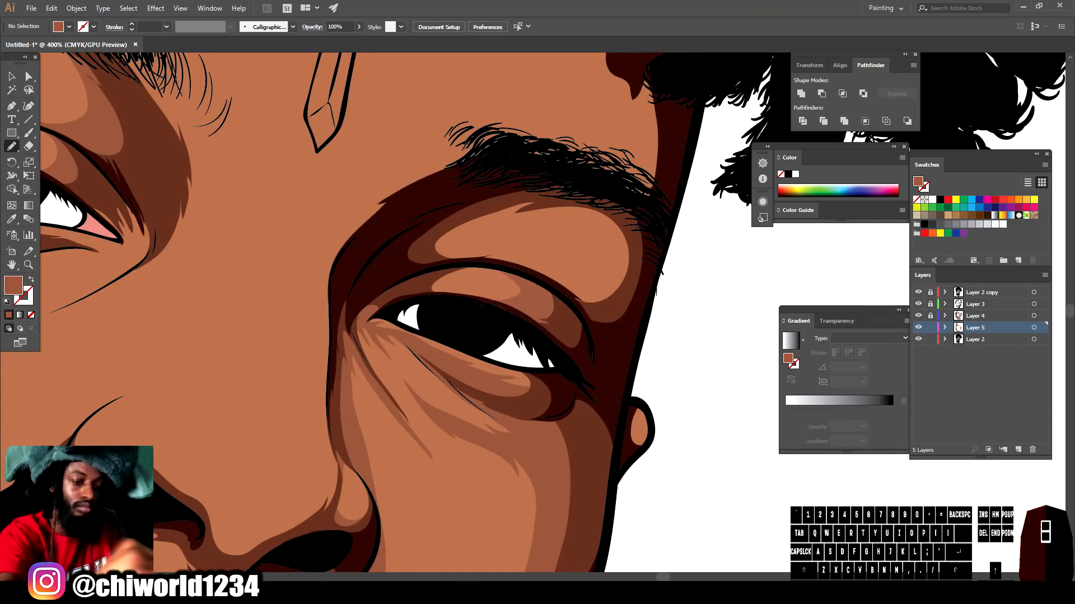
drag(430, 223, 549, 282)
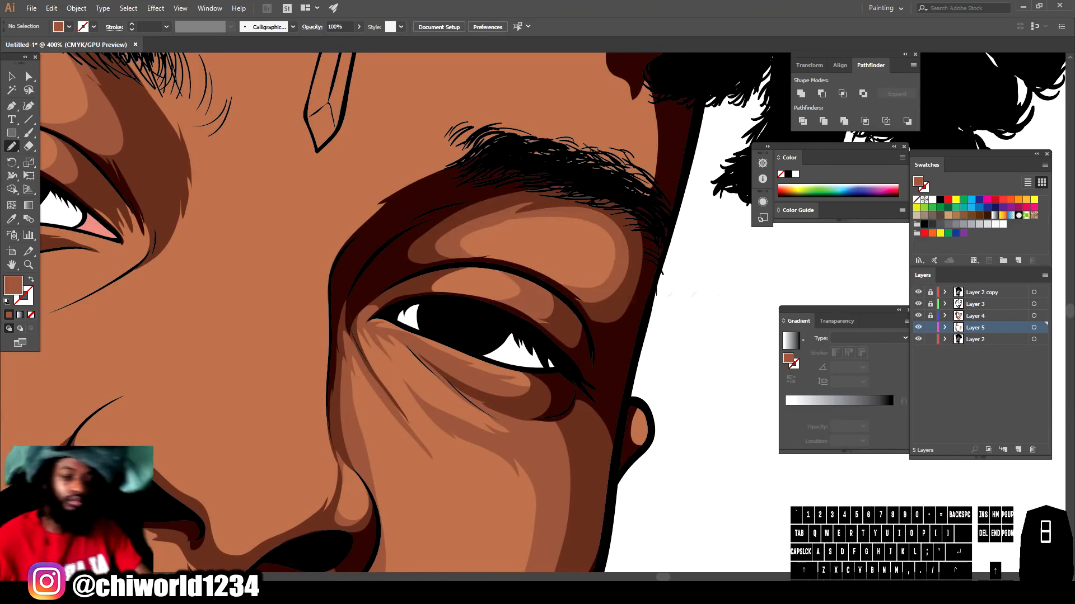
- Draw a lighter shadow band over the nostrils, following the nose tip and the far side of the nose
key(ctrl+minus)
key(ctrl+minus)
key(ctrl+minus)
key(ctrl+minus)
key(ctrl+equal)
key(ctrl+equal)
key(ctrl+equal)
key(ctrl+equal)
key(ctrl+equal)
drag(160, 284, 157, 293)
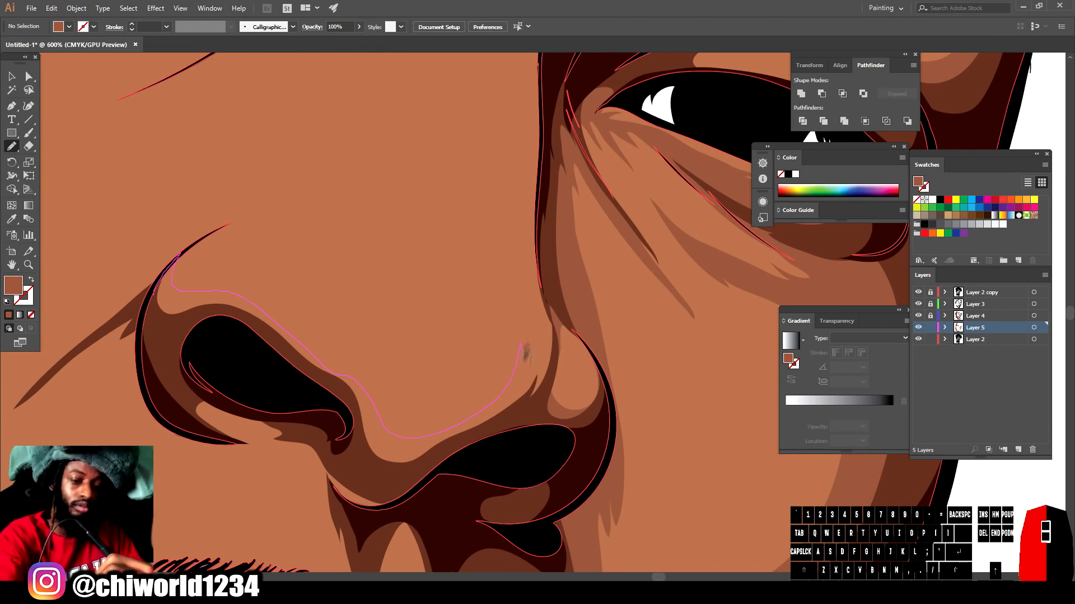
mouse_move(495, 436)
mouse_down()
mouse_move(154, 322)
mouse_move(154, 293)
mouse_up()
- Draw a lighter shadow shape beneath the near nostril and down the area between the nose and mustache
scroll(166, 269, down, 6)
drag(176, 212, 171, 228)
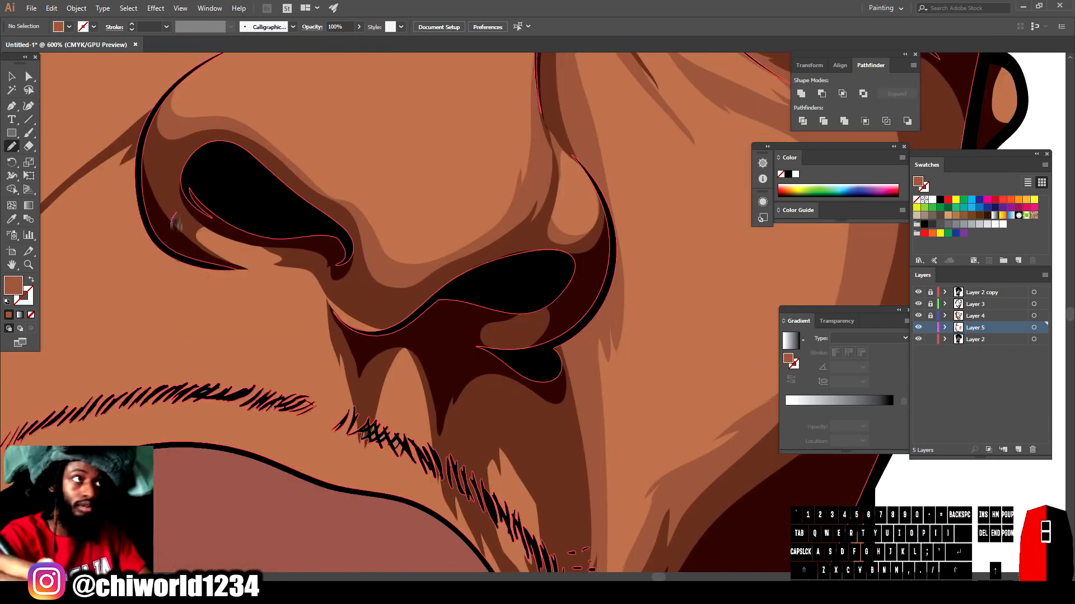
mouse_move(561, 485)
mouse_down()
mouse_move(240, 215)
mouse_move(178, 214)
mouse_up()
- Draw a lighter shadow down the near side of the nose bridge from the eyebrow and fill in beside the nostril wing
scroll(513, 271, down, 4)
scroll(548, 322, up, 4)
mouse_move(352, 355)
mouse_down()
mouse_move(384, 393)
mouse_move(361, 370)
mouse_move(429, 368)
mouse_up()
scroll(570, 316, down, 5)
scroll(501, 277, up, 3)
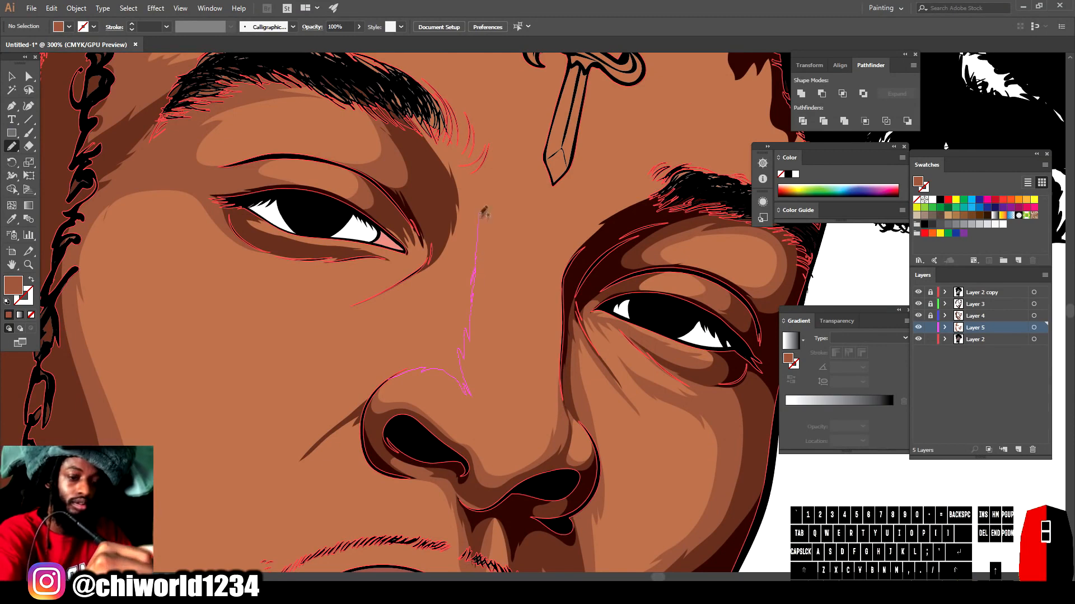
drag(488, 193, 435, 227)
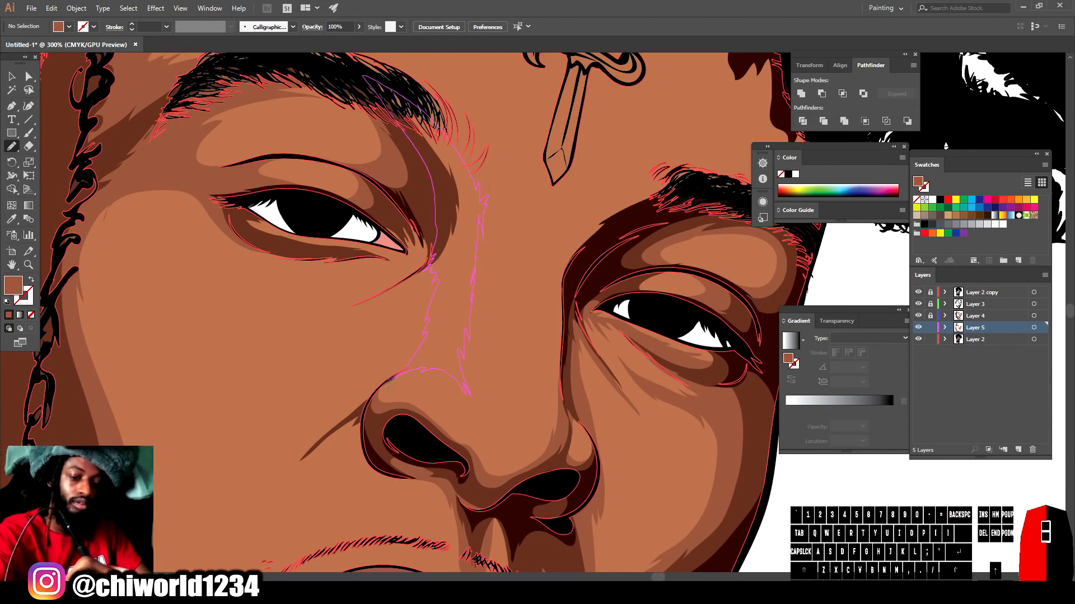
drag(395, 376, 390, 380)
key(ctrl+equal)
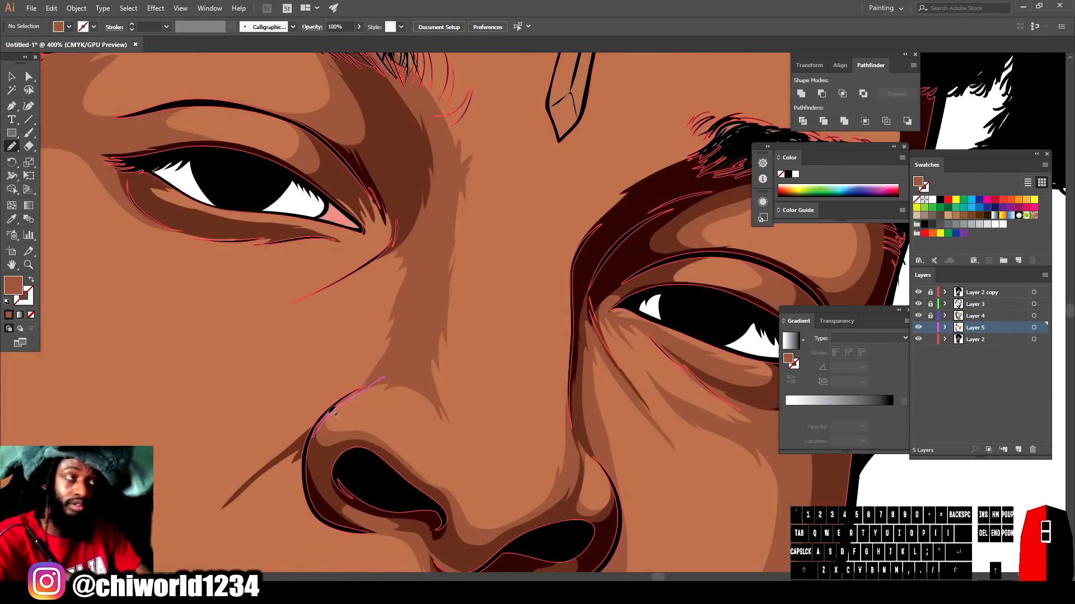
drag(353, 274, 400, 250)
- Draw a lighter shadow shape along the nose bridge between the far eye's inner corner and its eyebrow
key(ctrl+minus)
key(ctrl+minus)
key(ctrl+minus)
key(ctrl+minus)
key(ctrl+equal)
key(ctrl+equal)
key(ctrl+equal)
key(ctrl+equal)
scroll(642, 433, up, 1)
drag(516, 366, 524, 267)
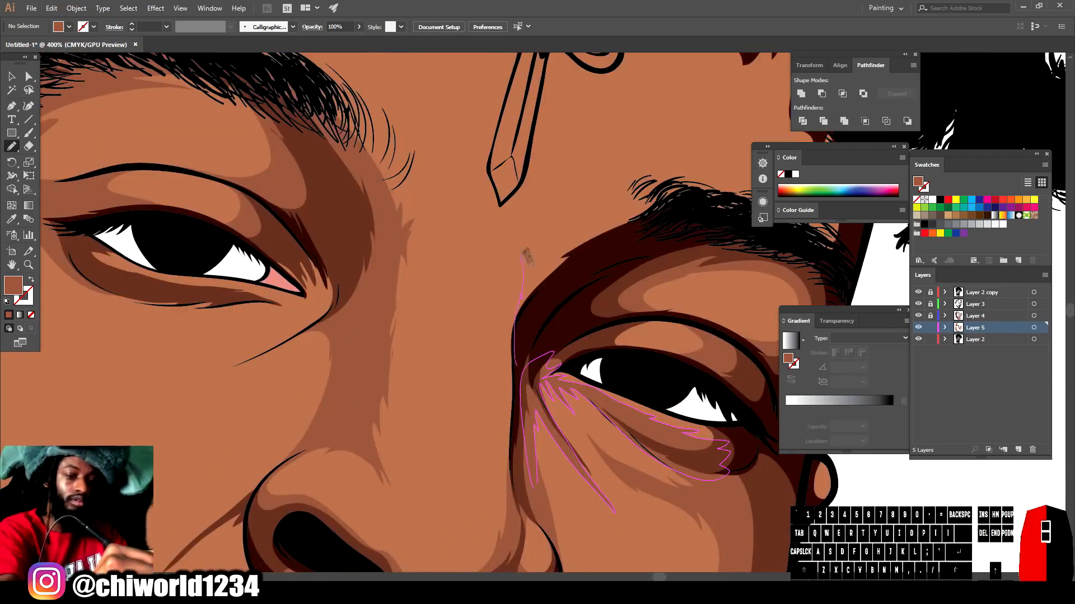
drag(632, 197, 517, 365)
- Draw a thin lighter shadow along the smile crease extending from the near nostril
scroll(615, 507, down, 5)
scroll(571, 512, up, 5)
drag(508, 255, 449, 306)
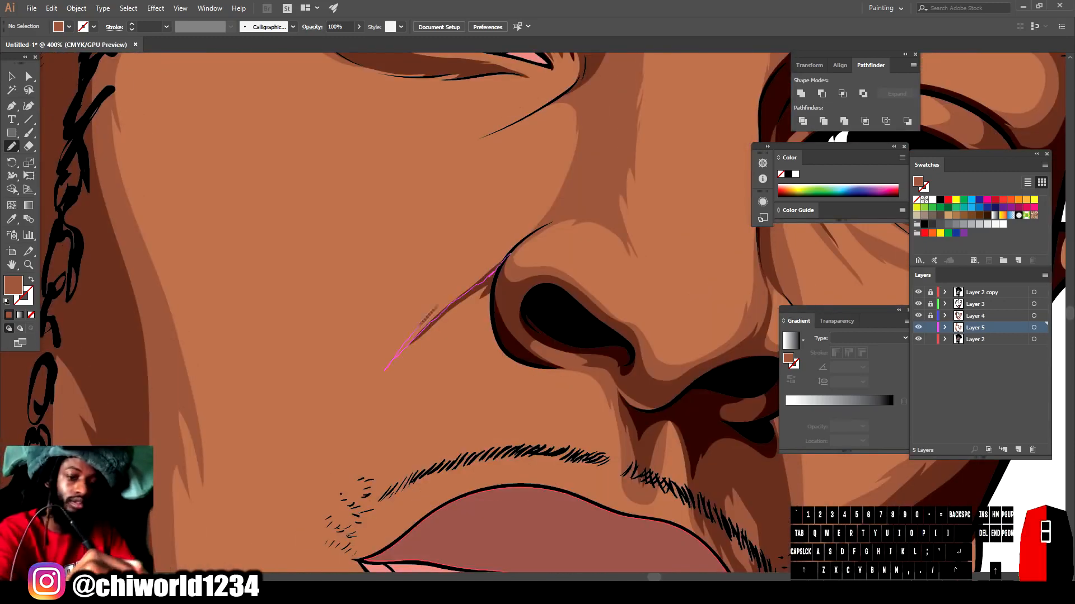
drag(560, 199, 524, 294)
- Draw a tapered lighter shadow along the crease below the near eye's inner corner
scroll(534, 389, down, 4)
scroll(530, 333, up, 4)
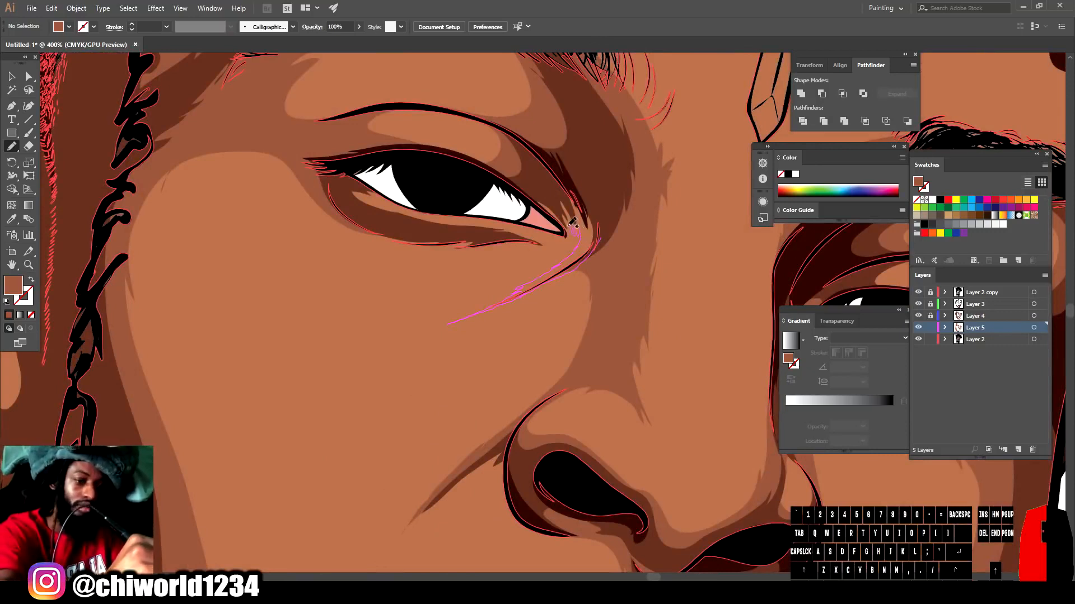
mouse_move(592, 169)
mouse_down()
mouse_move(622, 238)
mouse_move(556, 221)
mouse_move(565, 227)
mouse_move(560, 208)
mouse_move(579, 243)
mouse_move(571, 266)
mouse_move(597, 224)
mouse_up()
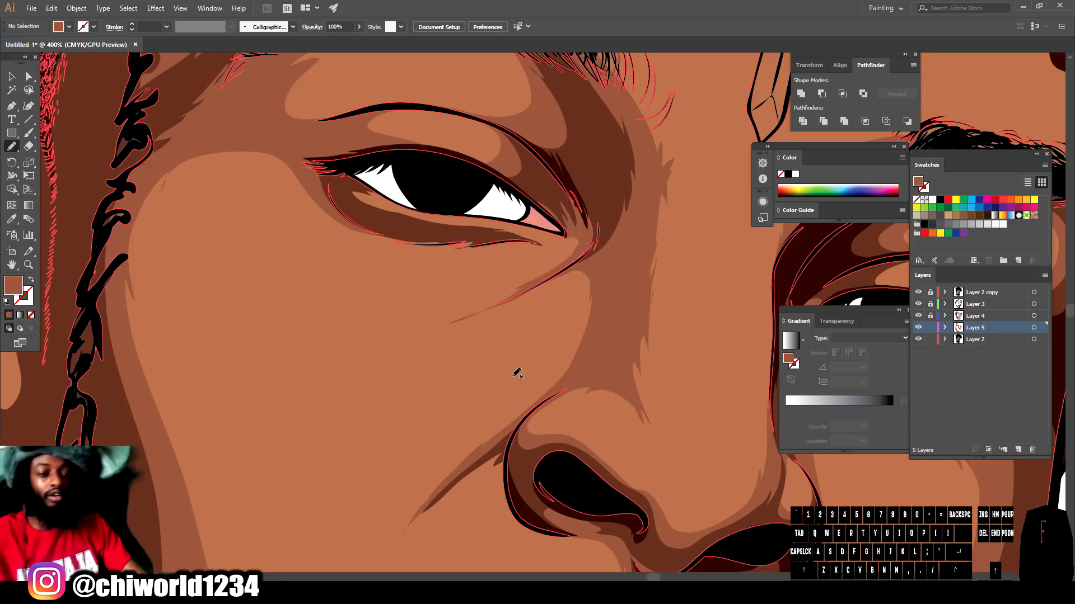
- Examine the layered skin shading across the whole face for areas that still need shadow
key(ctrl+minus)
key(ctrl+minus)
key(ctrl+minus)
key(ctrl+minus)
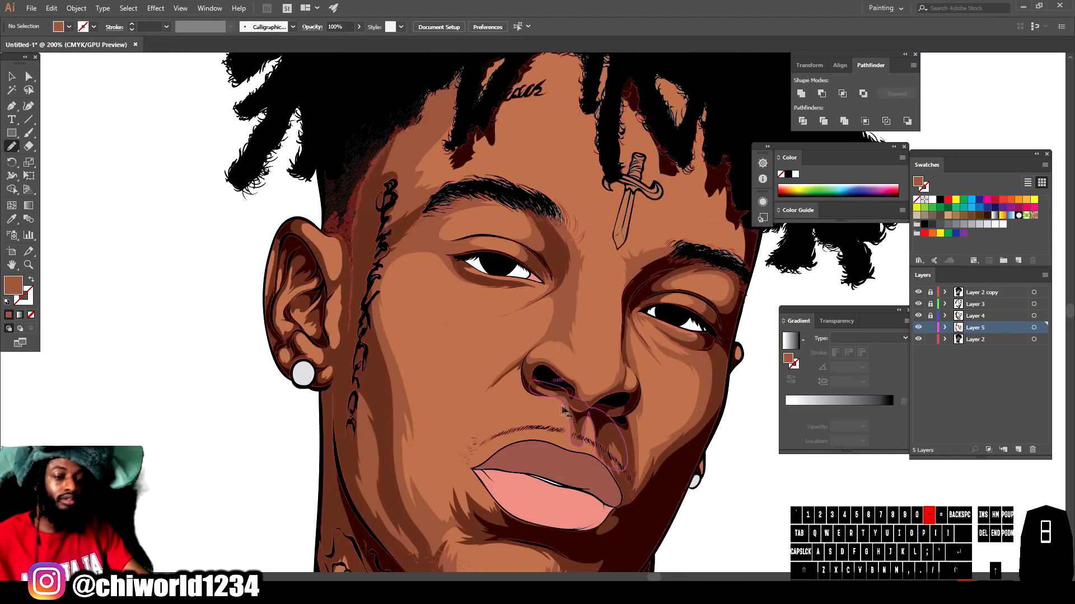
key(ctrl+equal)
key(ctrl+equal)
scroll(567, 417, left, 4)
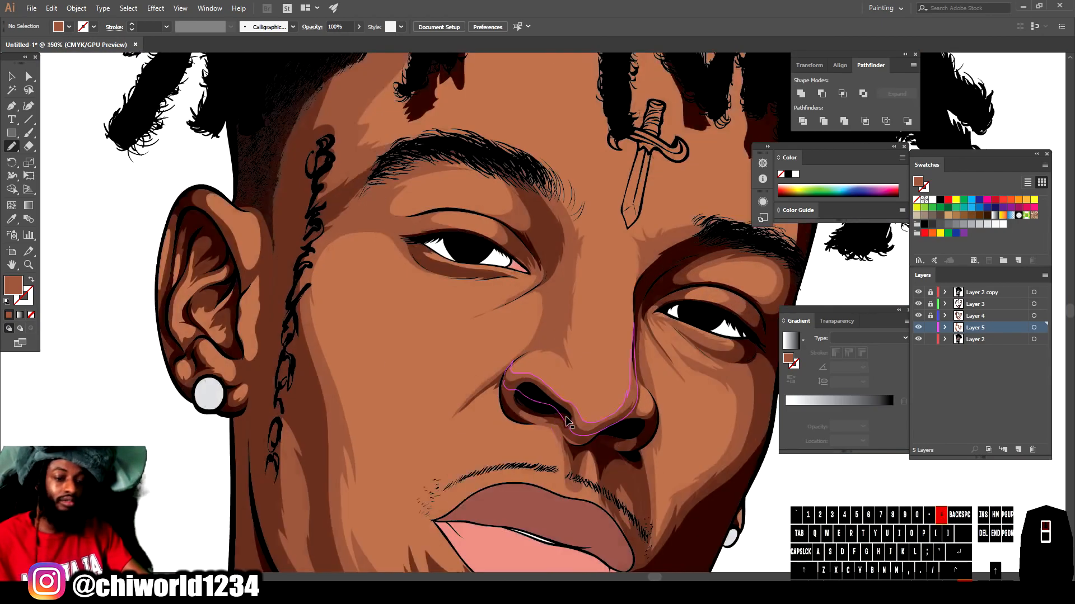
scroll(568, 417, down, 4)
scroll(551, 420, up, 2)
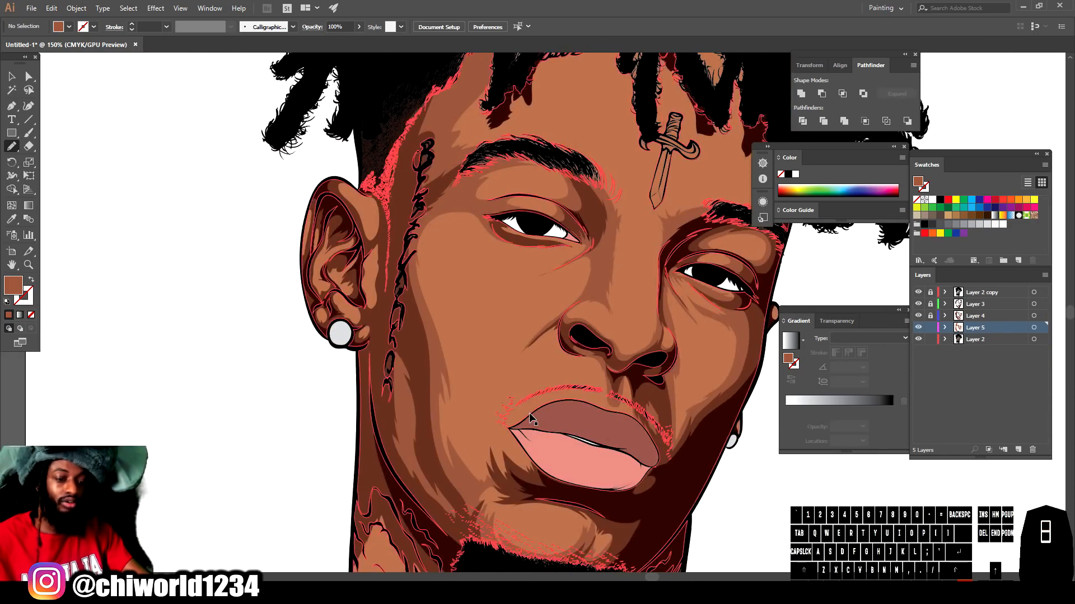
- Draw thin lighter shadow strokes along the near eye's lower crease and across the highlight under its lower lid
key(ctrl+equal)
key(ctrl+equal)
key(ctrl+equal)
key(ctrl+equal)
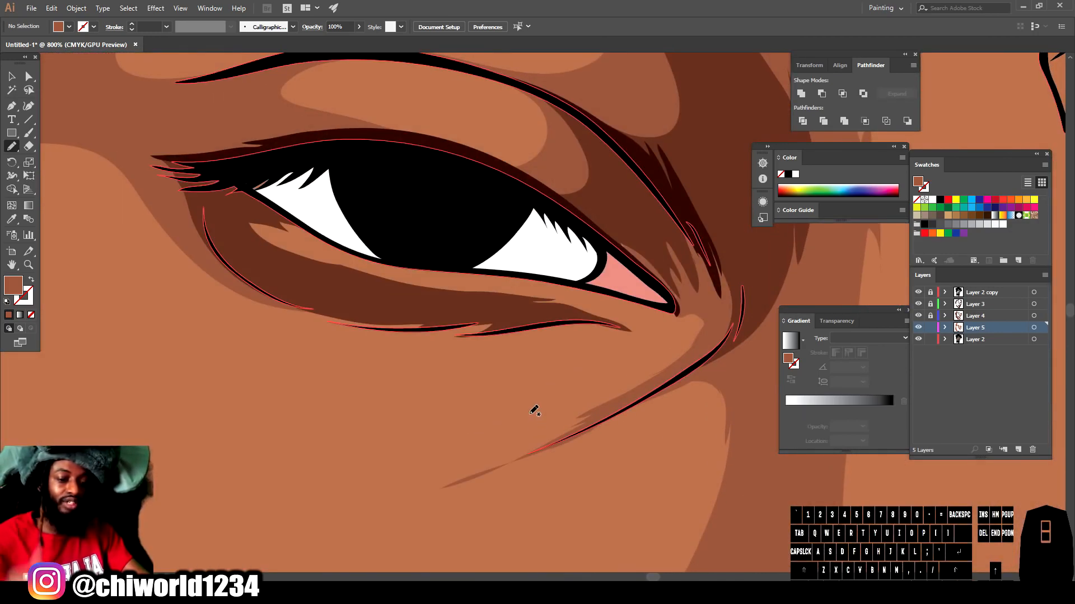
mouse_move(277, 290)
mouse_down()
mouse_move(324, 318)
mouse_move(378, 323)
mouse_up()
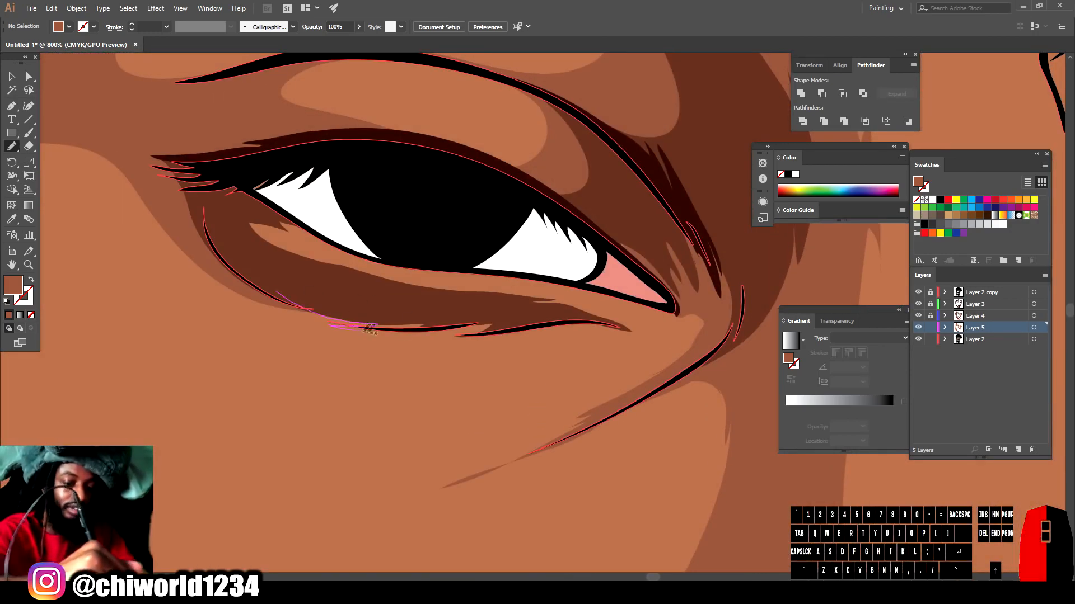
mouse_move(507, 315)
mouse_down()
mouse_move(464, 303)
mouse_move(601, 321)
mouse_up()
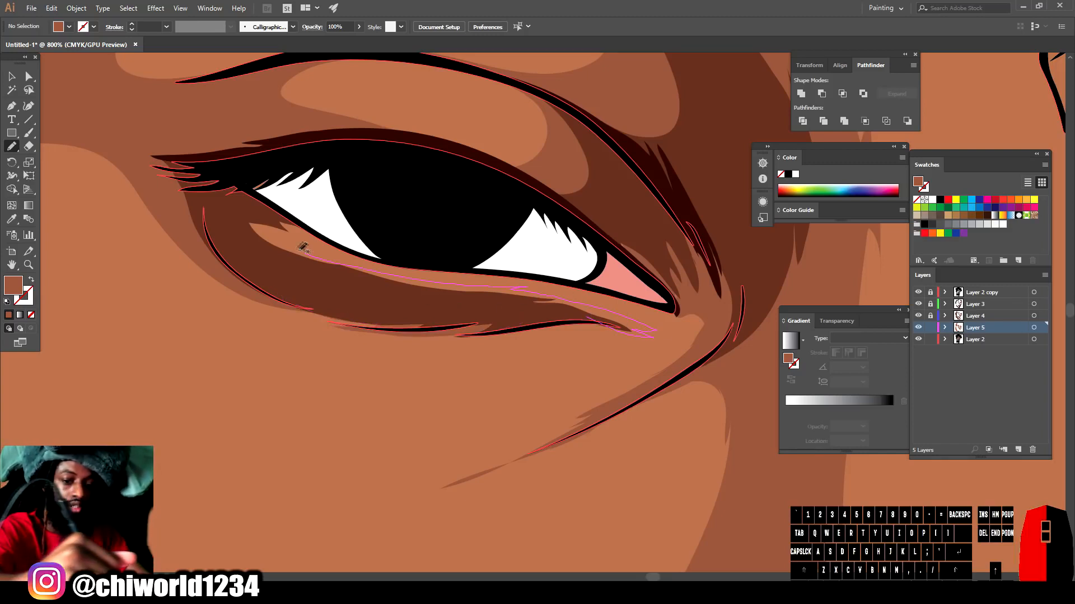
drag(272, 218, 274, 221)
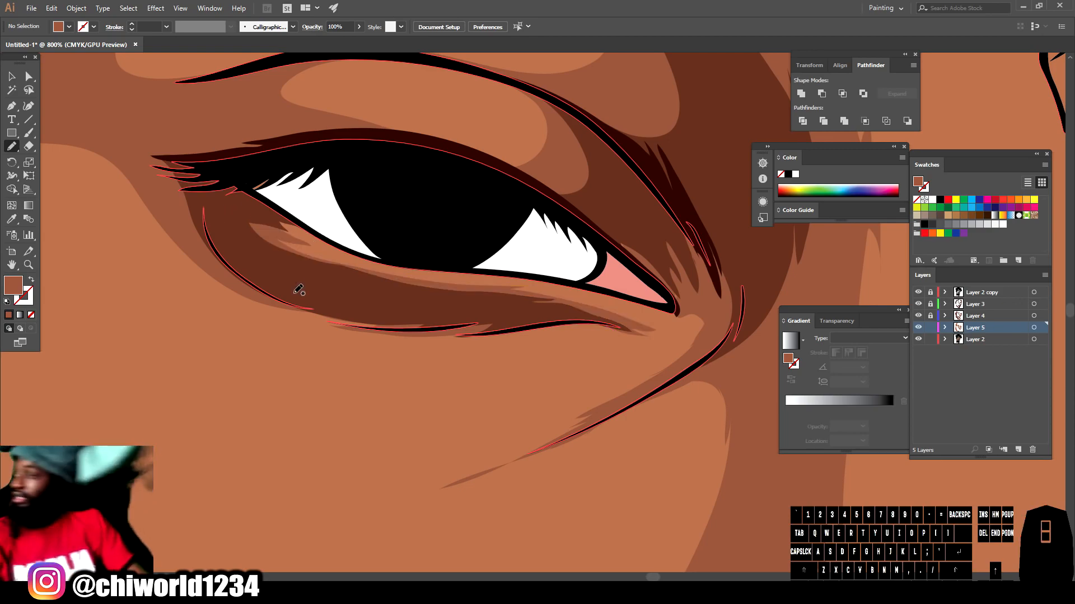
- Draw a jagged lighter shadow down the far cheek beside the nostril and back along the cheek's darker edge
scroll(707, 447, down, 5)
scroll(708, 442, up, 5)
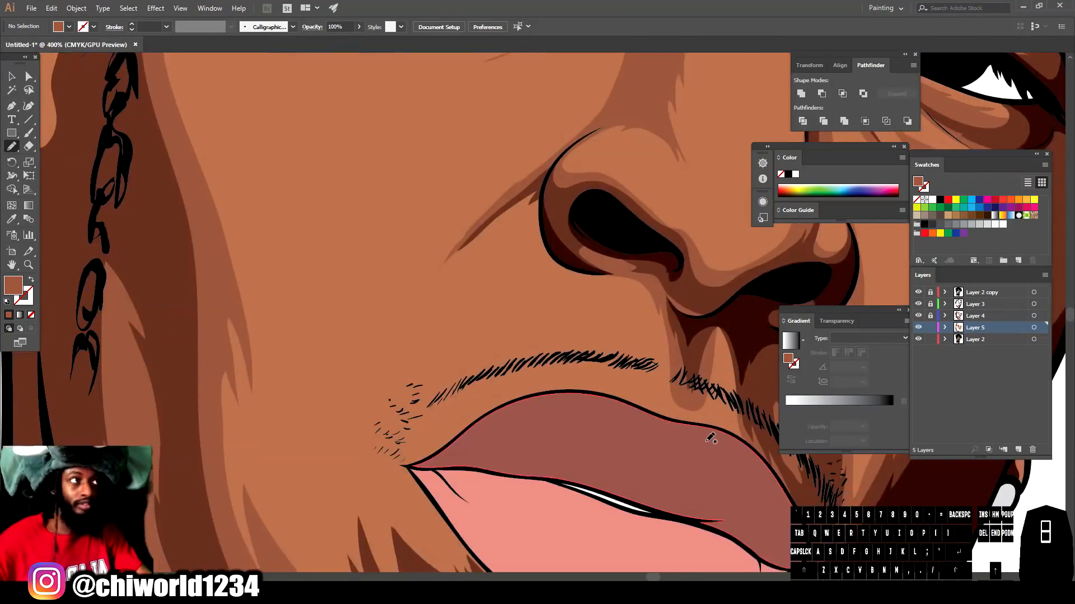
mouse_move(396, 180)
mouse_down()
mouse_move(442, 157)
mouse_move(396, 179)
mouse_up()
scroll(704, 280, down, 3)
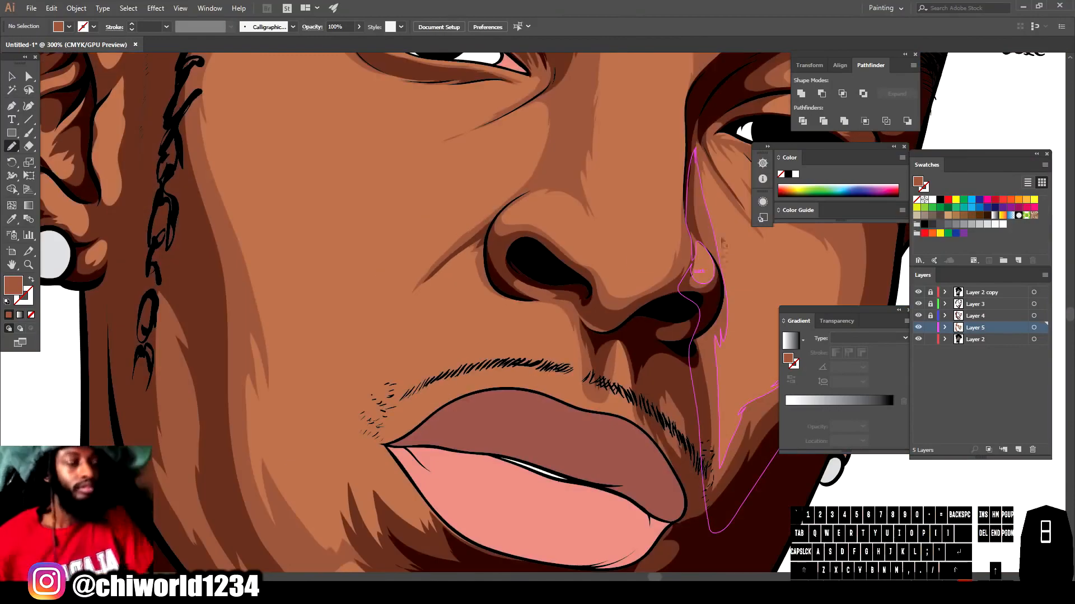
scroll(720, 251, up, 3)
scroll(533, 282, down, 2)
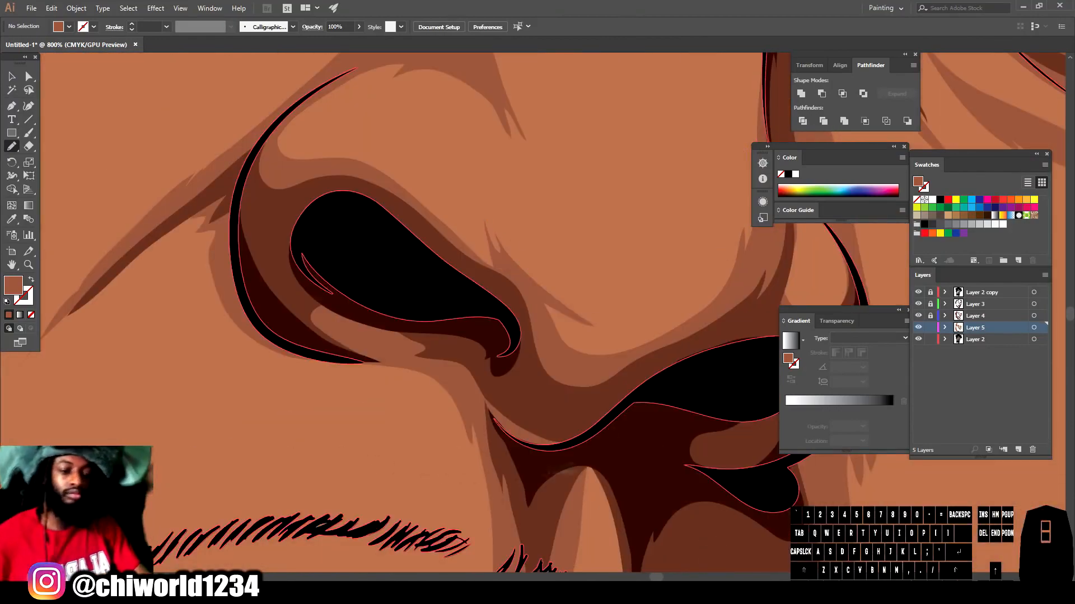
scroll(629, 418, down, 3)
scroll(627, 424, up, 2)
scroll(626, 418, up, 1)
drag(407, 365, 454, 389)
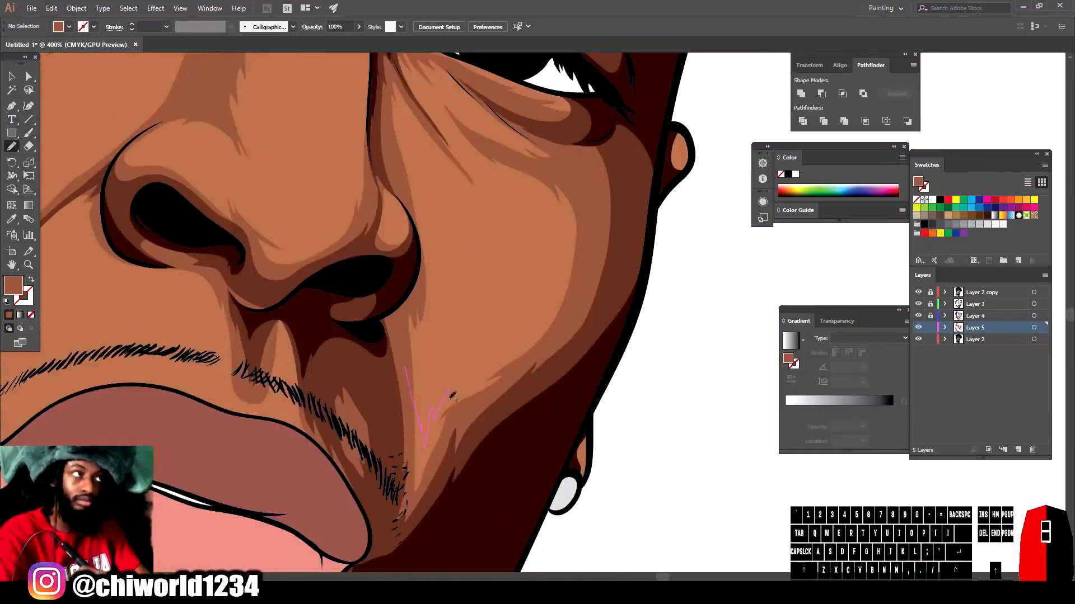
mouse_move(566, 301)
mouse_down()
mouse_move(407, 369)
mouse_move(478, 393)
mouse_up()
- Draw a jagged lighter shadow across the lower part of the chin highlight, just above the beard
scroll(533, 308, down, 4)
scroll(495, 425, up, 3)
scroll(459, 358, up, 1)
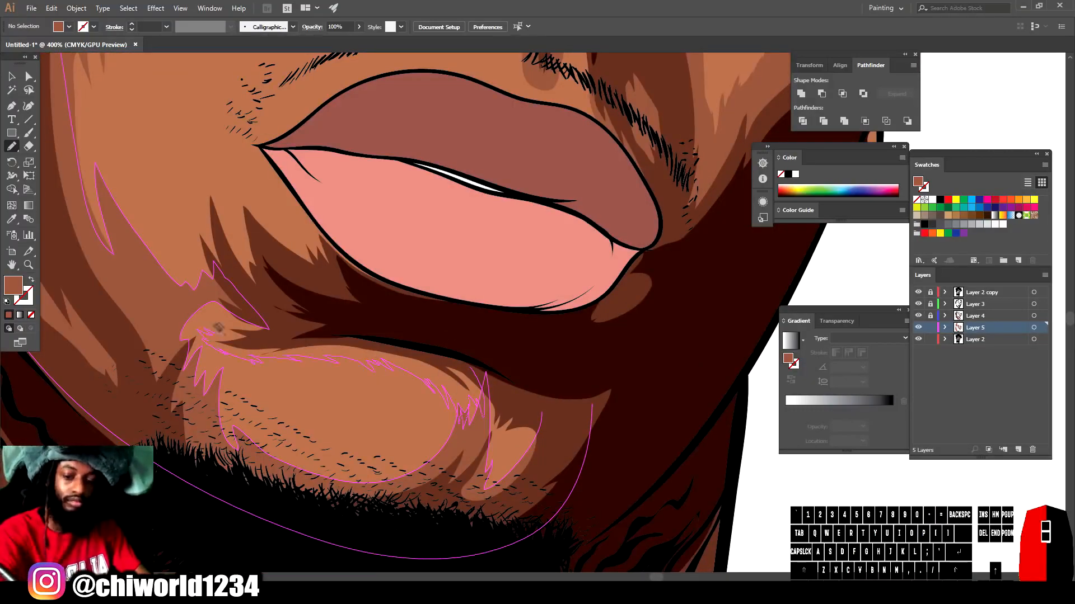
scroll(694, 488, down, 3)
scroll(638, 418, up, 2)
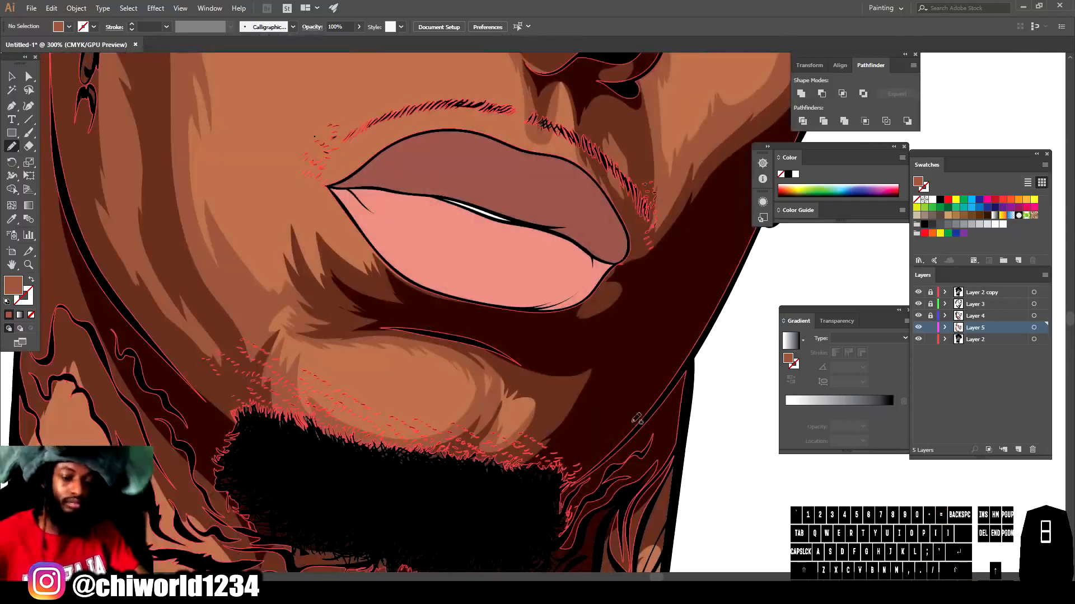
drag(470, 410, 449, 410)
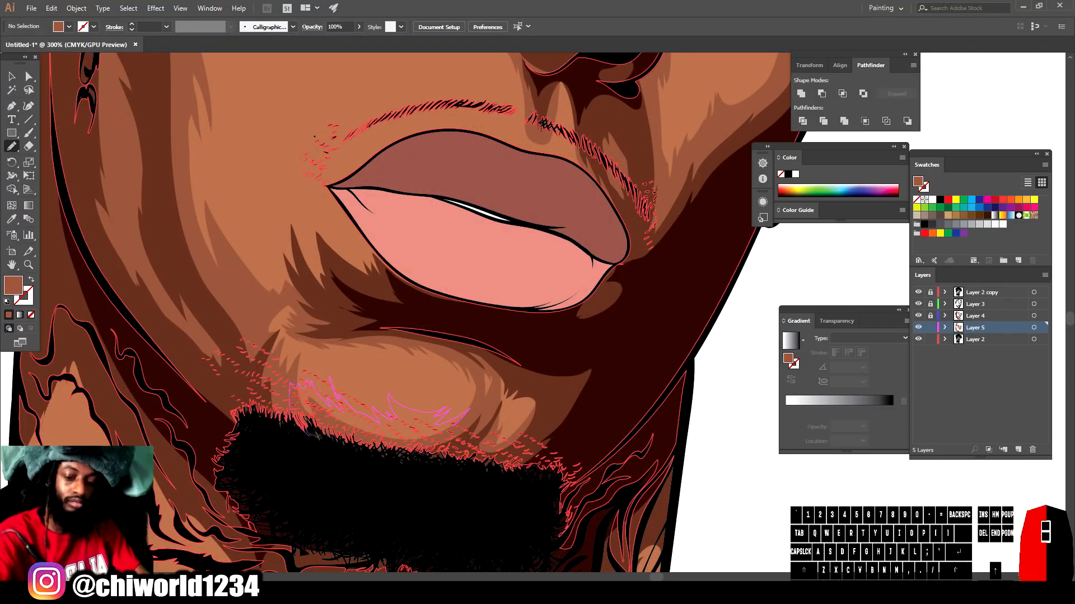
drag(310, 436, 469, 412)
- Draw a jagged lighter shadow from beneath the lower lip around the near corner of the mouth
key(ctrl+minus)
key(ctrl+minus)
key(ctrl+minus)
scroll(571, 458, up, 3)
key(ctrl+equal)
key(ctrl+equal)
key(ctrl+equal)
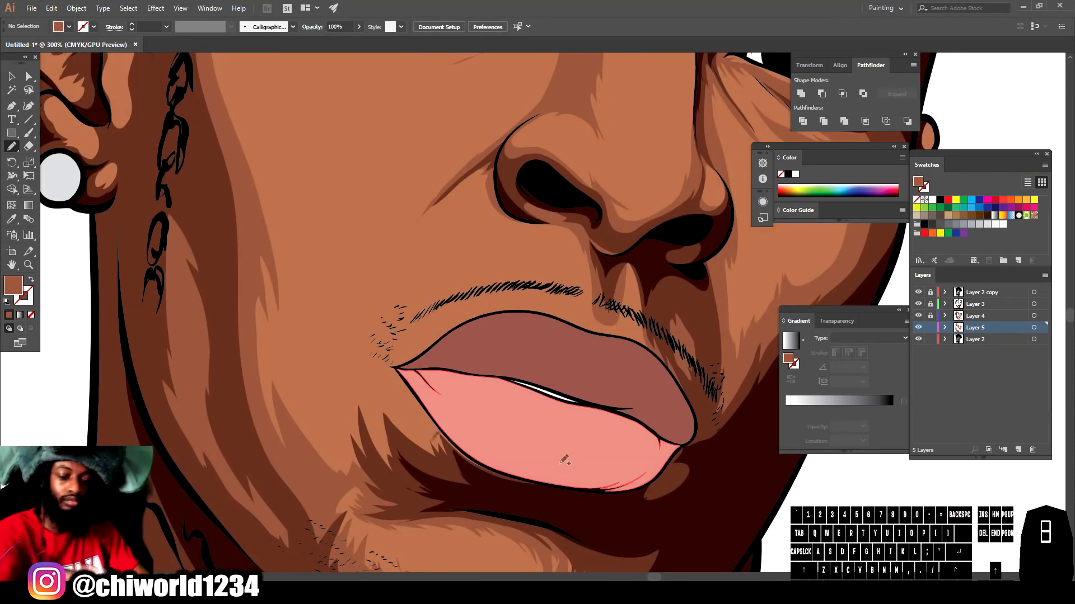
drag(491, 483, 463, 448)
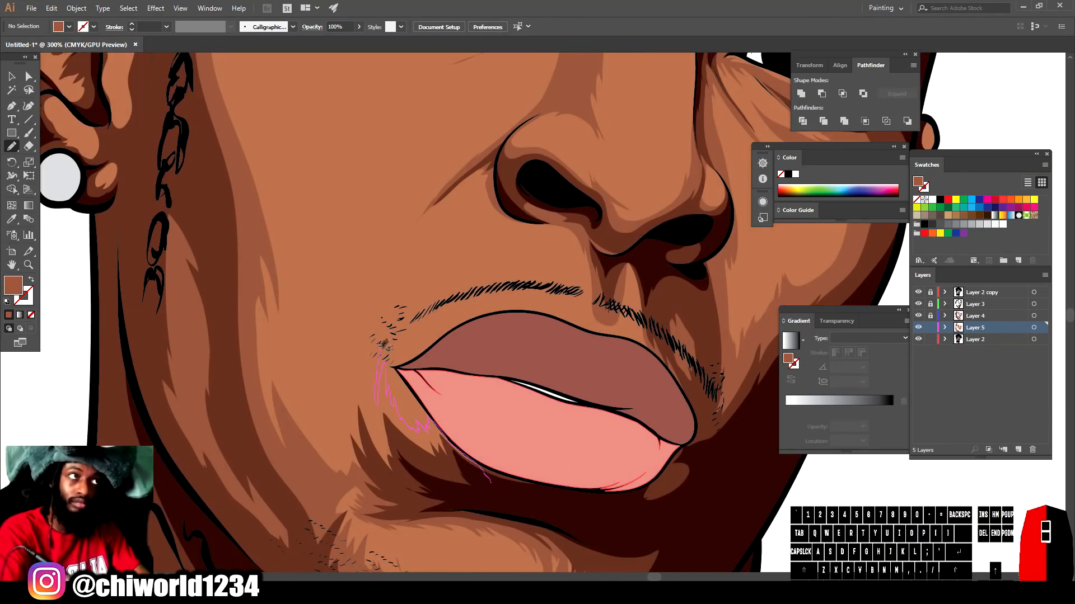
drag(320, 440, 490, 482)
- Extend the lighter shadow up beside the near mouth corner into the moustache stubble
key(ctrl+minus)
key(ctrl+minus)
key(ctrl+minus)
key(ctrl+minus)
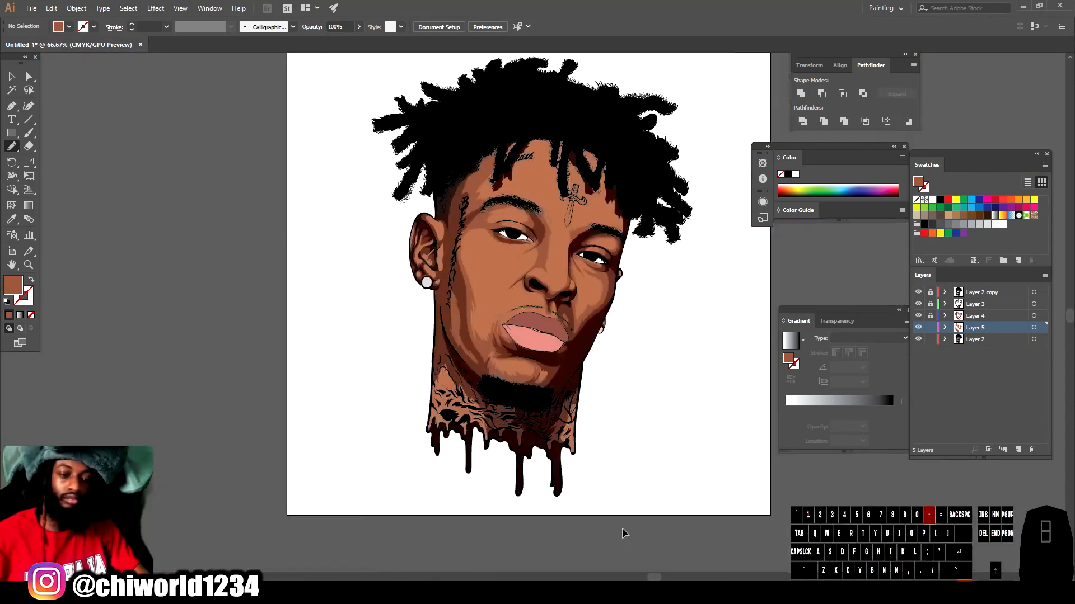
key(ctrl+equal)
key(ctrl+equal)
key(ctrl+equal)
key(ctrl+equal)
key(ctrl+equal)
drag(421, 463, 412, 387)
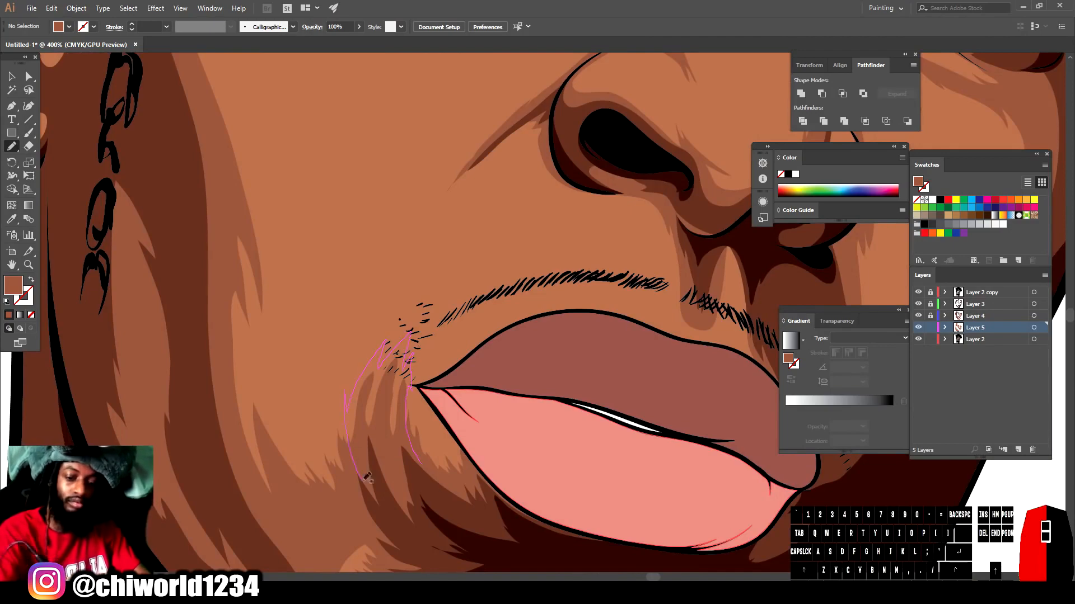
drag(365, 479, 421, 464)
- Draw a lighter shadow beneath the near nostril, running down toward the groove above the upper lip
key(ctrl+minus)
key(ctrl+minus)
key(ctrl+minus)
key(ctrl+minus)
key(ctrl+minus)
scroll(657, 475, up, 2)
key(ctrl+equal)
key(ctrl+equal)
key(ctrl+equal)
key(ctrl+equal)
key(ctrl+equal)
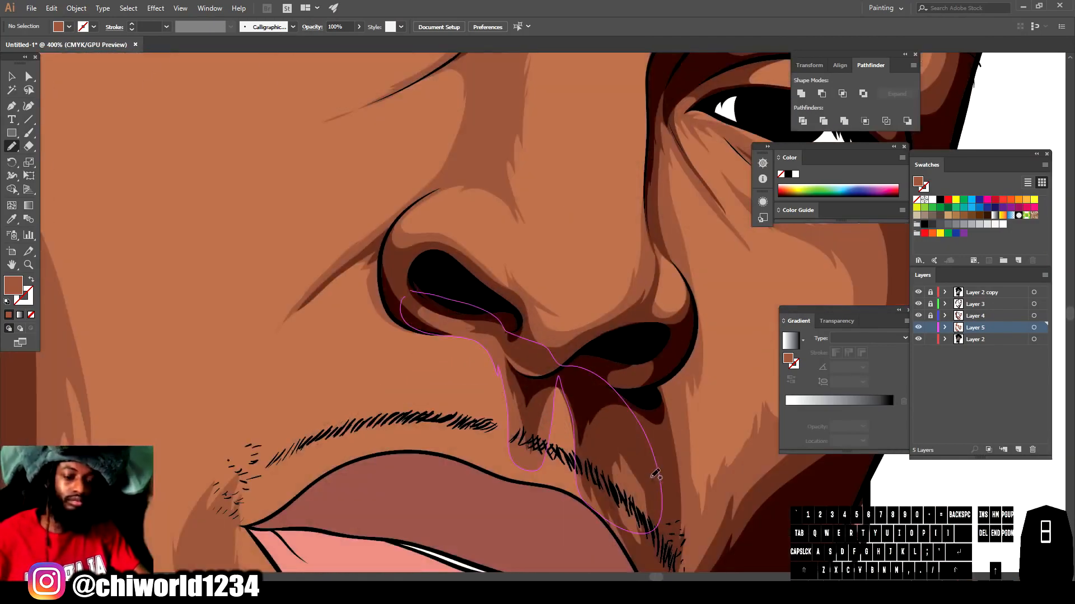
drag(421, 328, 473, 342)
mouse_move(562, 424)
mouse_down()
mouse_move(513, 337)
mouse_move(421, 328)
mouse_up()
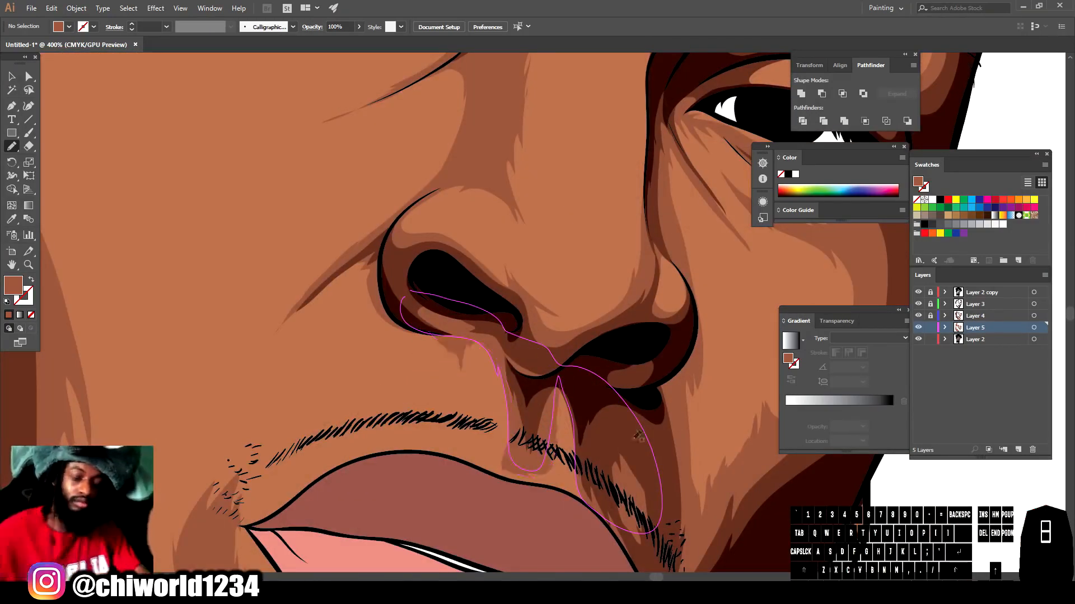
- Draw a jagged lighter shadow on the skin patch at the far side of the neck
key(ctrl+minus)
key(ctrl+minus)
key(ctrl+minus)
key(ctrl+minus)
scroll(645, 439, down, 3)
key(ctrl+equal)
key(ctrl+equal)
key(ctrl+equal)
key(ctrl+equal)
scroll(645, 433, down, 2)
mouse_move(390, 433)
mouse_down()
mouse_move(439, 442)
mouse_move(392, 432)
mouse_up()
- Draw a jagged lighter shadow through the near side of the neck tattoo down to the drip below it
key(ctrl+minus)
key(ctrl+minus)
key(ctrl+minus)
key(ctrl+minus)
scroll(307, 528, left, 3)
key(ctrl+equal)
key(ctrl+equal)
key(ctrl+equal)
key(ctrl+equal)
scroll(537, 448, down, 2)
drag(541, 437, 517, 455)
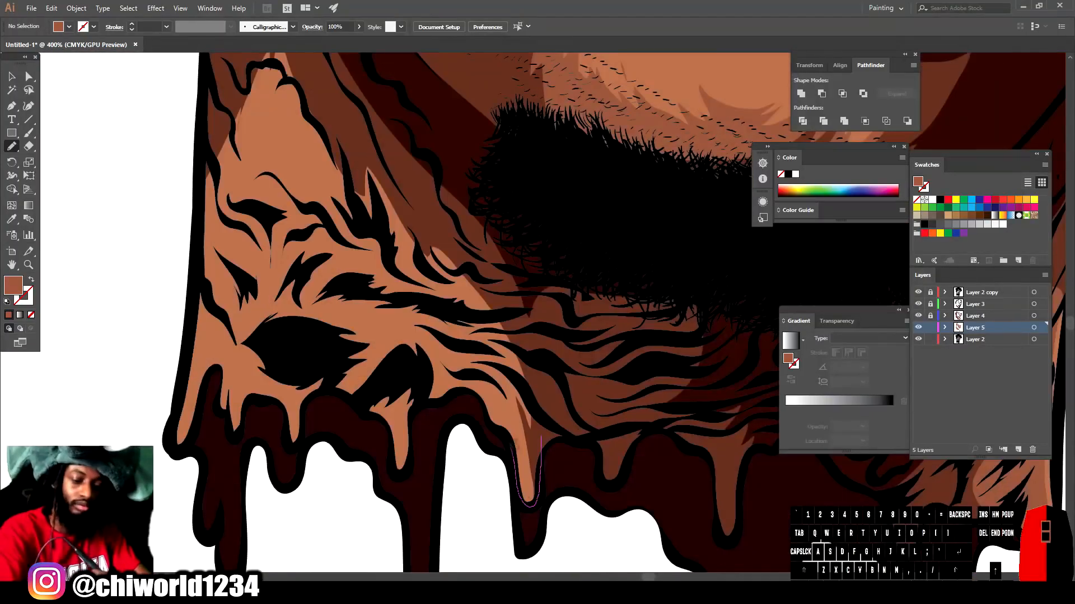
mouse_move(349, 217)
mouse_down()
mouse_move(541, 436)
mouse_move(521, 464)
mouse_up()
key(ctrl+z)
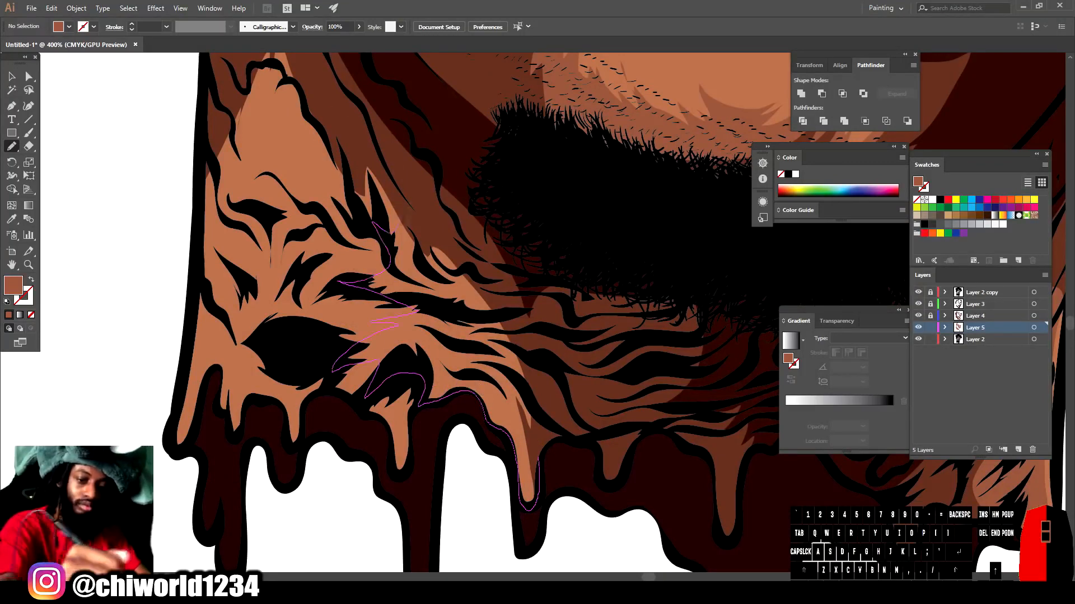
drag(392, 232, 537, 455)
- Draw another jagged lighter shadow along the neck tattoo's outer area, from the upper neck down to the drips
key(ctrl+minus)
key(ctrl+minus)
key(ctrl+minus)
key(ctrl+minus)
key(ctrl+equal)
key(ctrl+equal)
key(ctrl+equal)
mouse_move(447, 383)
mouse_down()
mouse_move(439, 421)
mouse_move(418, 392)
mouse_move(348, 359)
mouse_up()
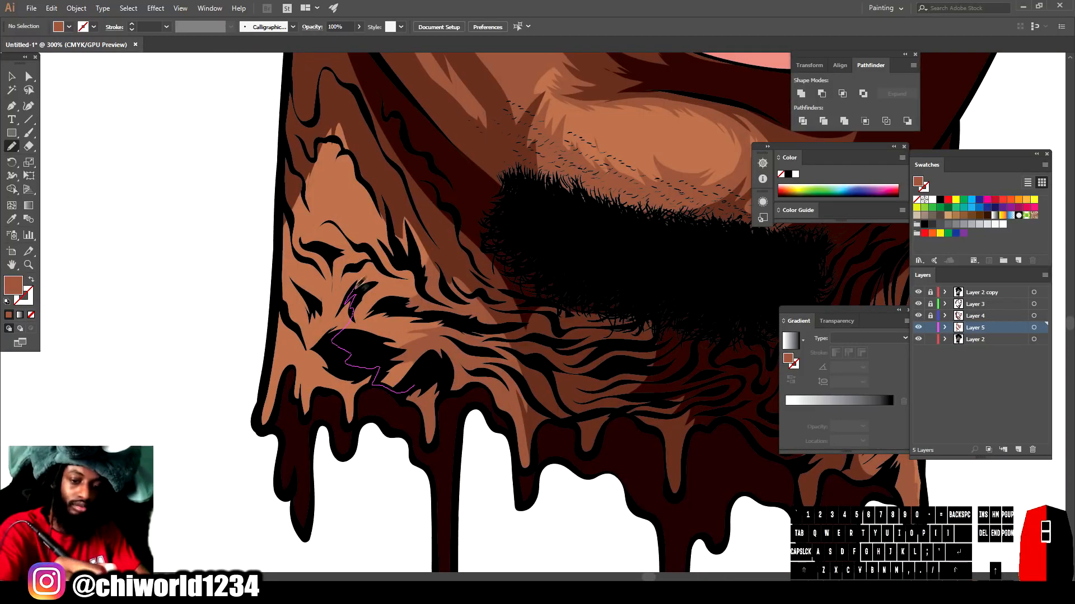
drag(354, 118, 415, 387)
- Set the fill to a muted purple with hue 269° for shading the whites of the eyes
key(ctrl+minus)
key(ctrl+minus)
key(ctrl+minus)
key(ctrl+minus)
scroll(684, 492, up, 4)
key(ctrl+equal)
key(ctrl+equal)
key(ctrl+equal)
key(ctrl+equal)
scroll(583, 500, up, 3)
scroll(358, 311, up, 4)
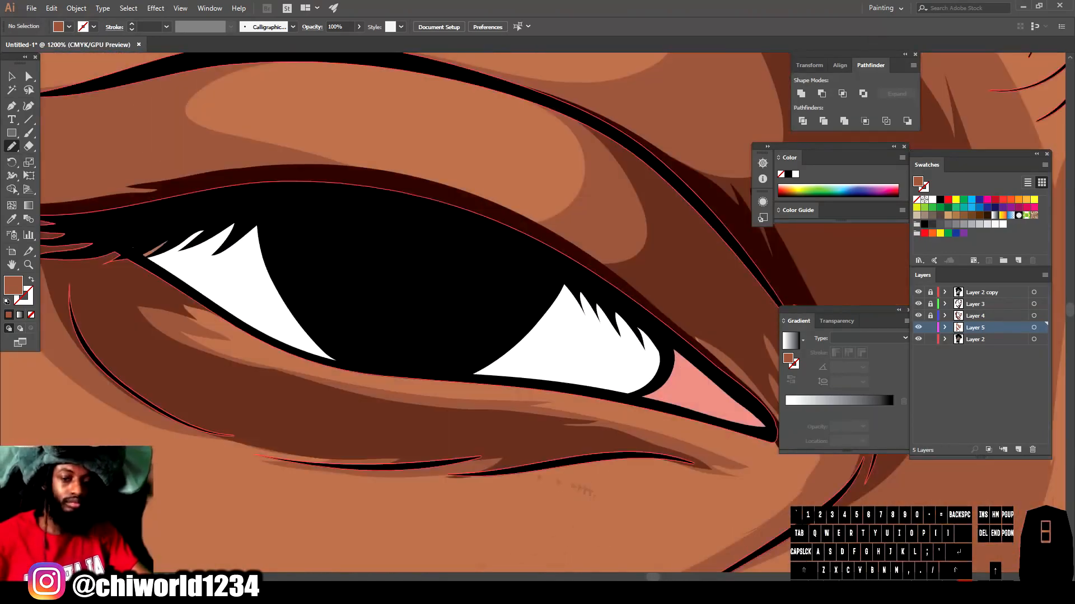
double_click(14, 286)
click(851, 480)
drag(852, 486, 851, 461)
click(738, 495)
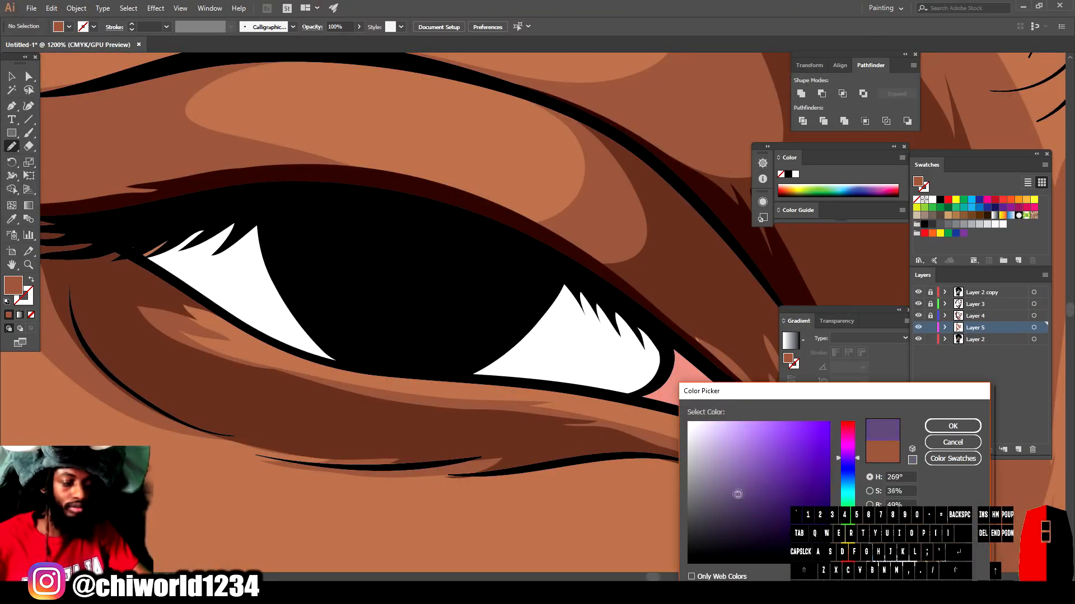
click(953, 426)
- Draw purple shadows beneath the upper lashes across the whites of both eyes
mouse_move(124, 236)
mouse_down()
mouse_move(220, 307)
mouse_move(447, 259)
mouse_move(643, 392)
mouse_move(159, 212)
mouse_move(123, 236)
mouse_up()
key(ctrl+minus)
key(ctrl+minus)
key(ctrl+minus)
key(ctrl+minus)
key(ctrl+minus)
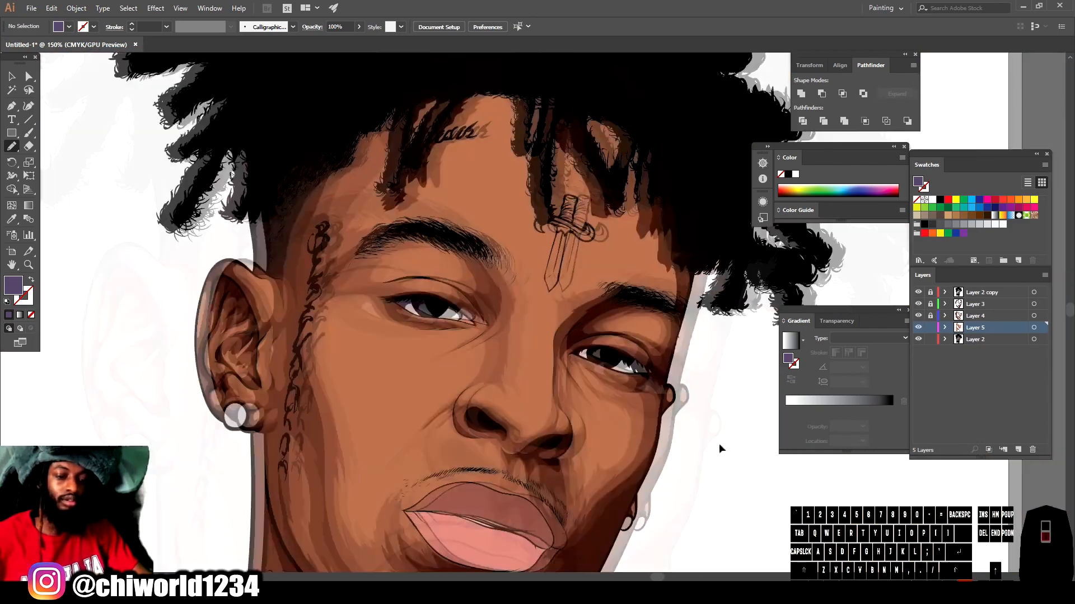
key(ctrl+equal)
key(ctrl+equal)
key(ctrl+equal)
key(ctrl+equal)
key(ctrl+equal)
mouse_move(457, 348)
mouse_down()
mouse_move(489, 281)
mouse_move(274, 209)
mouse_move(593, 279)
mouse_move(660, 375)
mouse_move(523, 436)
mouse_move(520, 453)
mouse_up()
- Draw a dark red shadow over the near eye's pink inner corner, using a darkened sample of that pink
key(ctrl+minus)
key(ctrl+minus)
key(ctrl+minus)
key(ctrl+minus)
key(ctrl+minus)
key(ctrl+minus)
key(ctrl+equal)
key(ctrl+equal)
key(ctrl+equal)
key(ctrl+equal)
key(ctrl+equal)
key(ctrl+equal)
key(ctrl+equal)
key(ctrl+equal)
key(i)
click(499, 341)
double_click(13, 285)
click(771, 493)
key(Return)
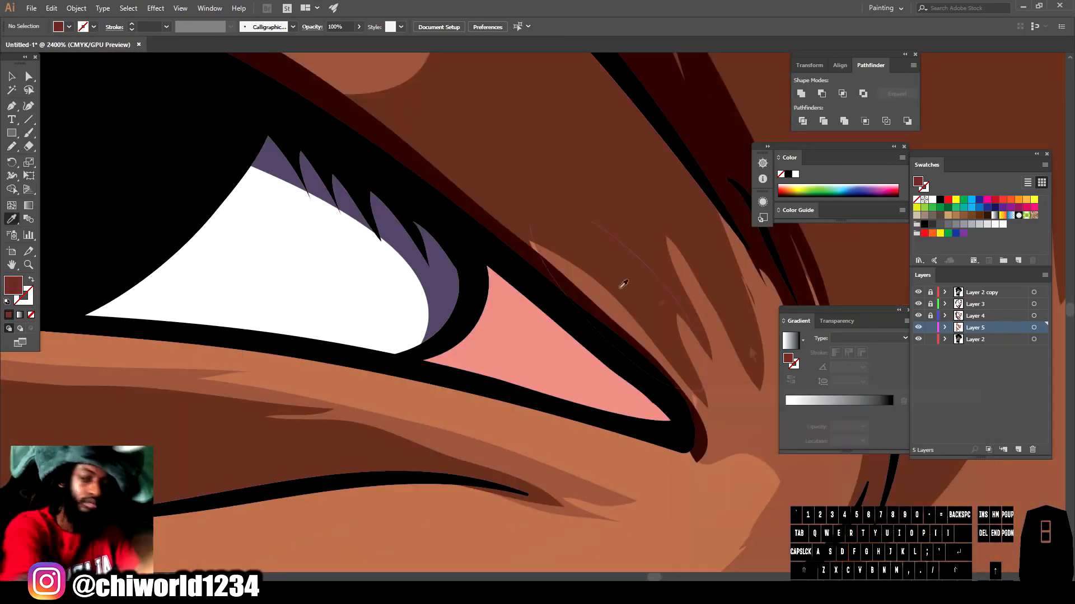
key(n)
mouse_move(476, 253)
mouse_down()
mouse_move(450, 342)
mouse_move(527, 413)
mouse_move(479, 255)
mouse_up()
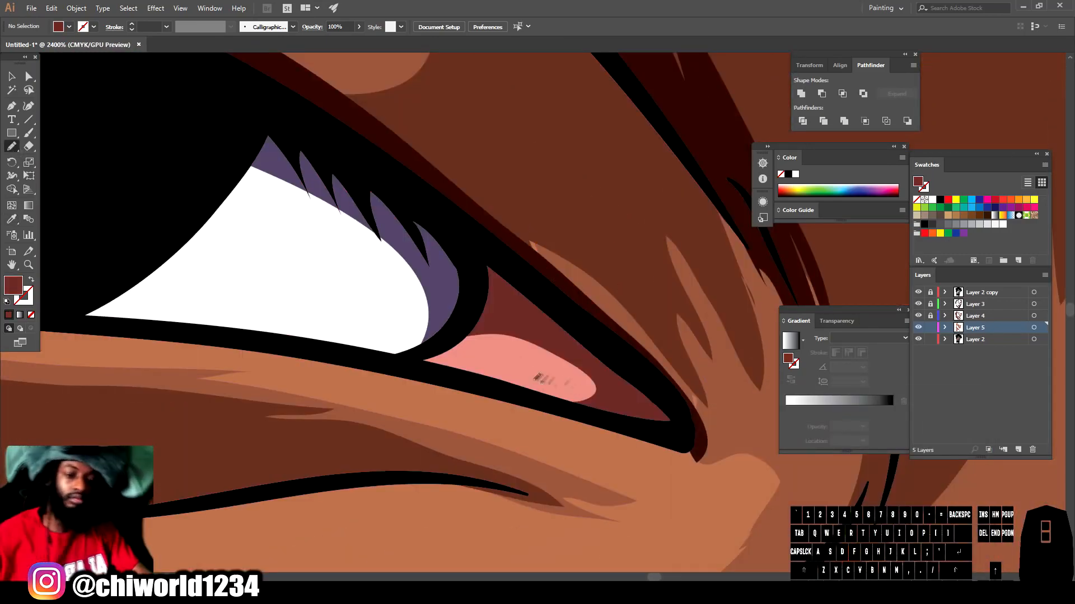
- Set the fill to a dark red with hue 0° by darkening a sample of the upper lip's colour
key(ctrl+minus)
key(ctrl+minus)
key(ctrl+minus)
key(ctrl+minus)
key(ctrl+minus)
key(ctrl+minus)
key(ctrl+minus)
key(ctrl+minus)
key(ctrl+minus)
scroll(690, 424, down, 4)
key(ctrl+equal)
key(ctrl+equal)
key(ctrl+equal)
key(ctrl+equal)
key(ctrl+equal)
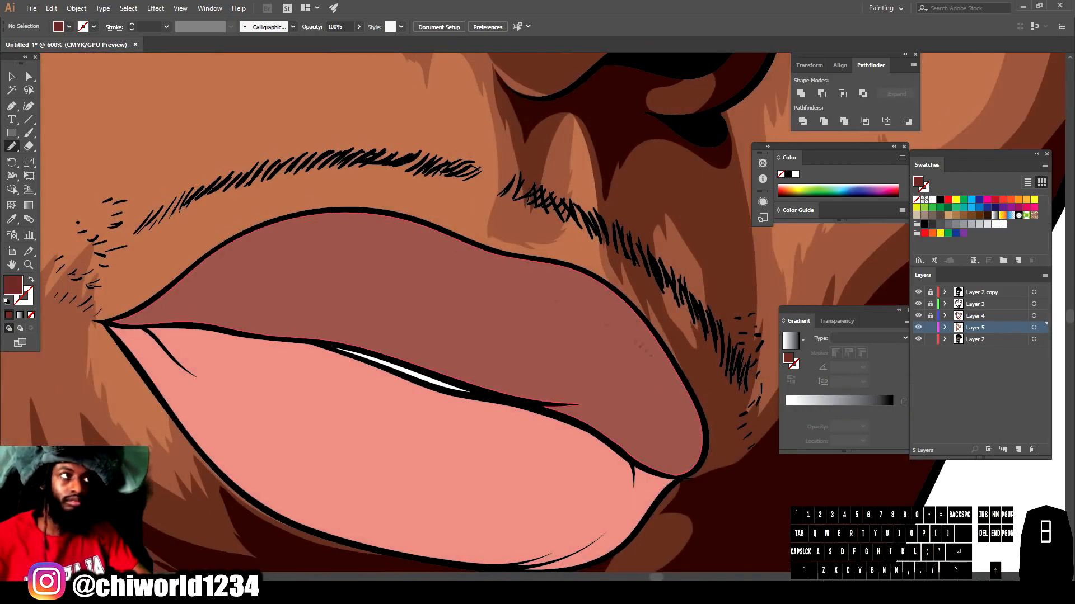
key(i)
click(320, 294)
double_click(13, 286)
drag(782, 520, 766, 512)
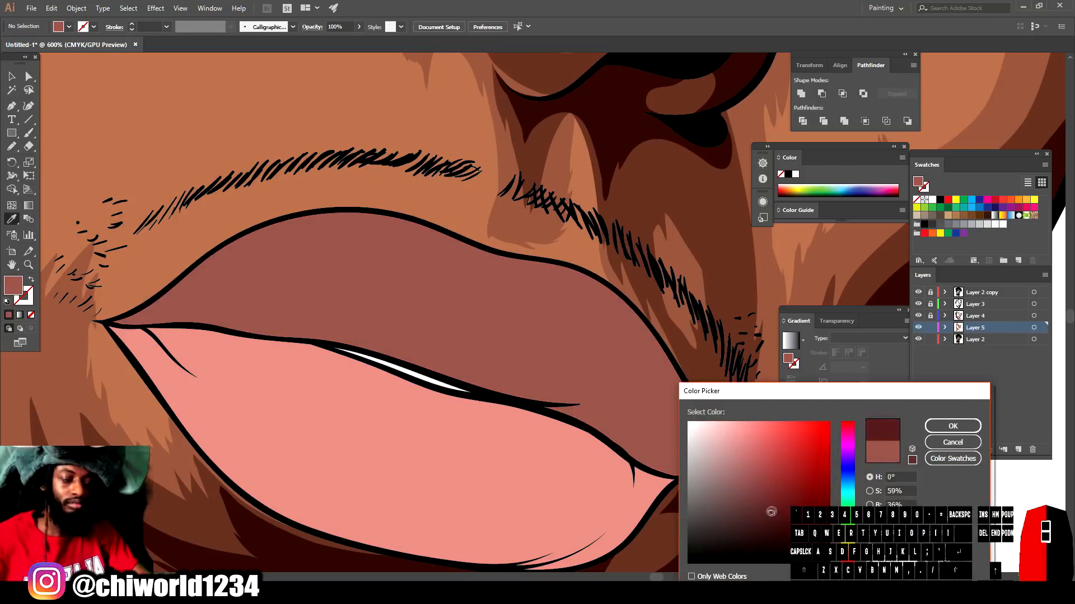
key(Return)
- Draw a jagged dark red shadow along the upper lip's lower edge, from the near corner to the far end
key(ctrl+equal)
key(n)
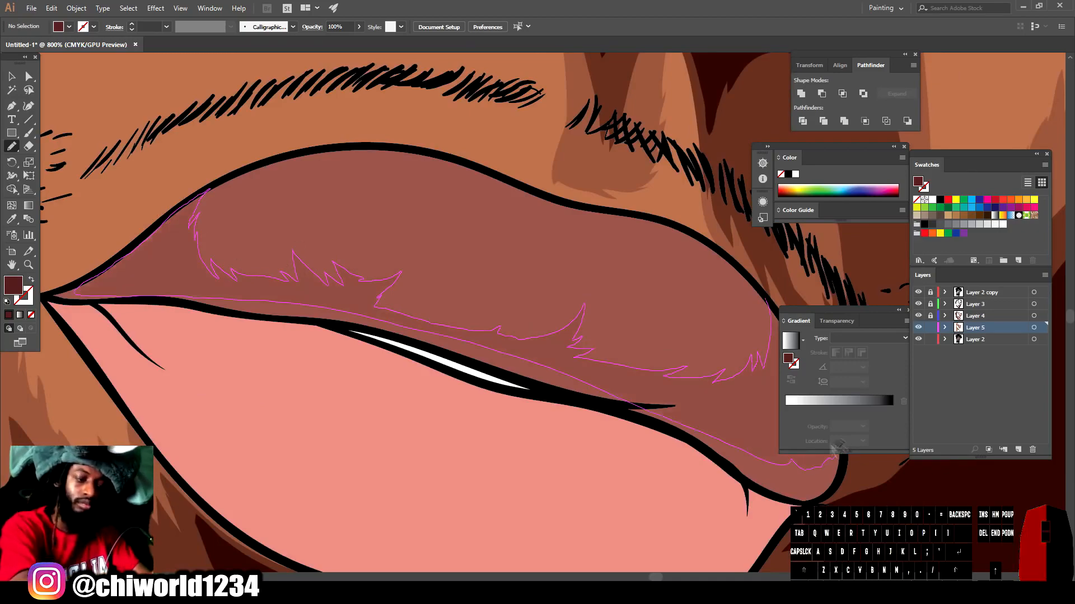
drag(839, 454, 834, 448)
- Fill the uncovered gaps between the upper lip's shadow and the black mouth line, from the far end to the near corner
key(ctrl+minus)
key(ctrl+minus)
scroll(696, 472, right, 3)
key(ctrl+equal)
scroll(695, 468, down, 1)
key(ctrl+equal)
key(ctrl+equal)
mouse_move(354, 368)
mouse_down()
mouse_move(401, 403)
mouse_move(660, 429)
mouse_move(595, 285)
mouse_move(330, 371)
mouse_move(296, 358)
mouse_up()
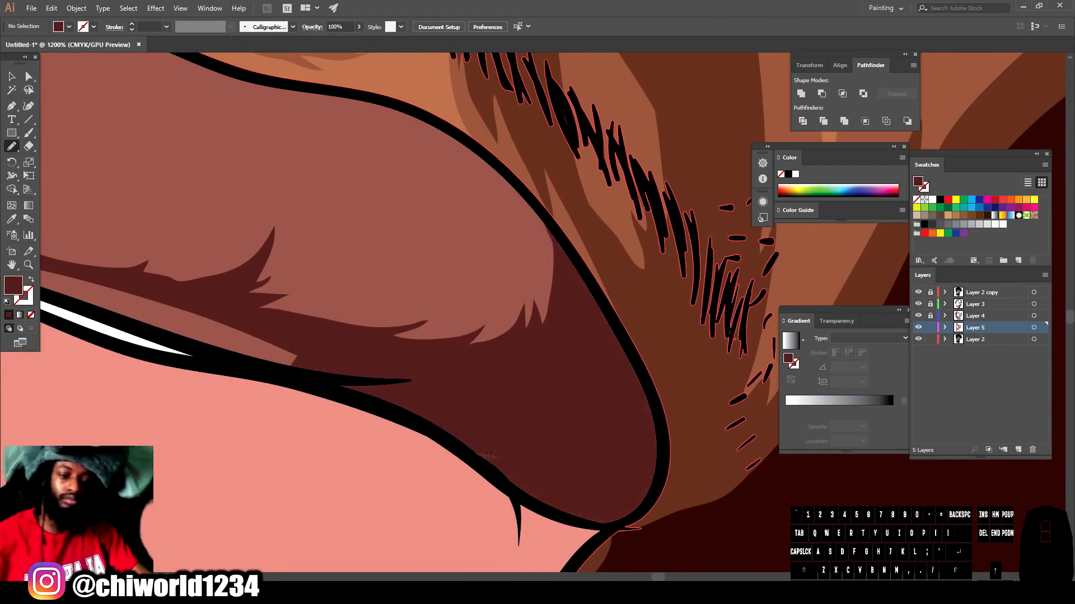
scroll(359, 386, down, 2)
scroll(162, 328, up, 2)
mouse_move(167, 330)
mouse_down()
mouse_move(272, 332)
mouse_move(167, 330)
mouse_move(288, 351)
mouse_move(403, 335)
mouse_move(208, 311)
mouse_up()
scroll(358, 386, down, 2)
scroll(281, 396, up, 2)
scroll(279, 386, up, 1)
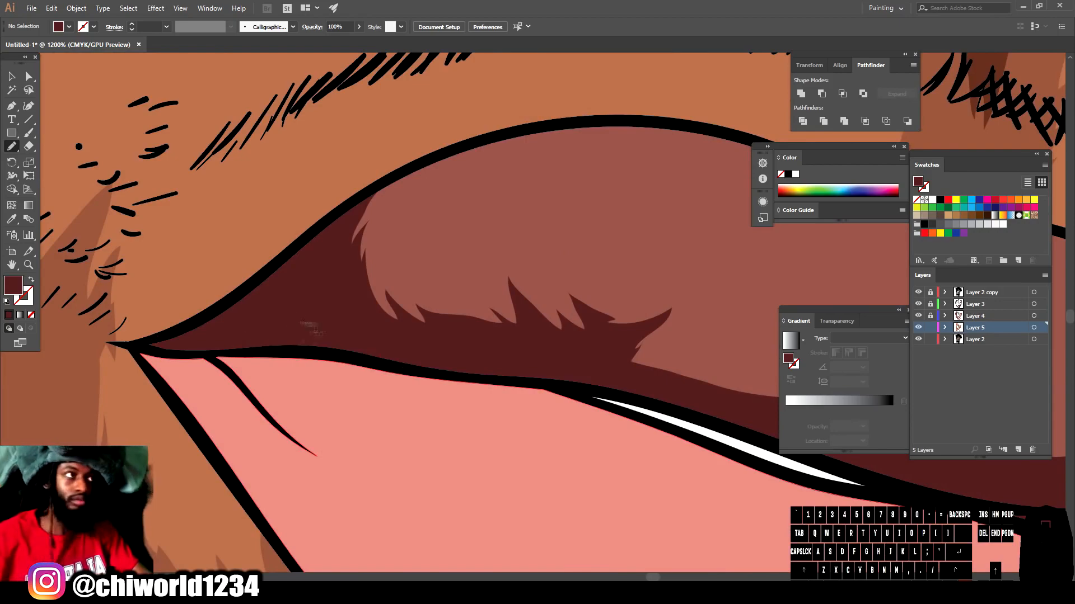
- Draw a second jagged shadow over the far half of the upper lip, with a taller central spike and darker far edge
scroll(515, 336, down, 8)
scroll(595, 398, up, 5)
scroll(620, 381, up, 2)
drag(383, 313, 488, 265)
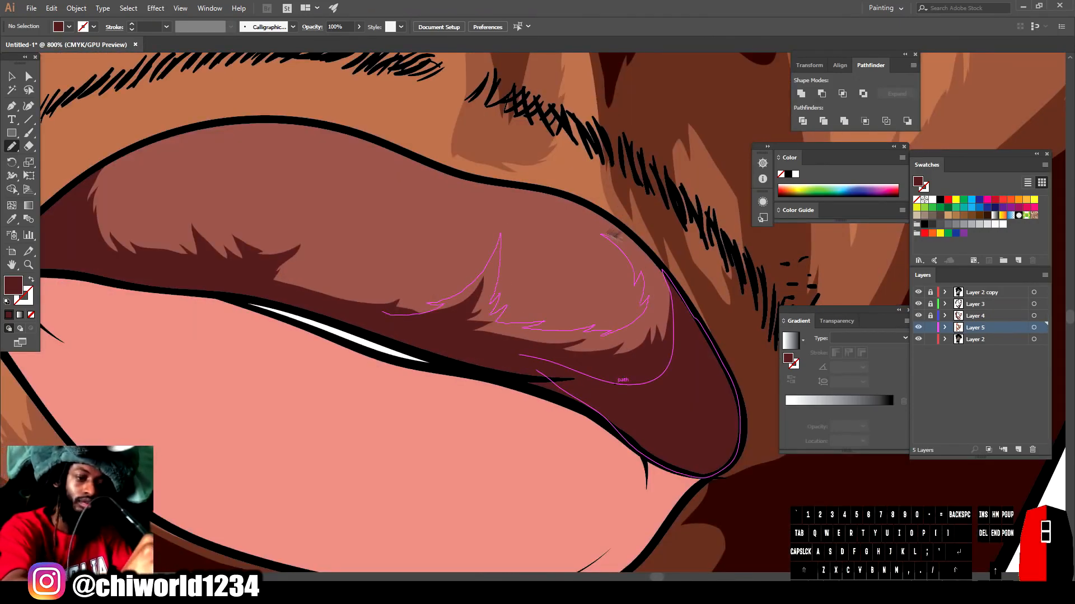
drag(645, 245, 409, 355)
- Set the fill to a muted red with hue 5°, saturation 49% and brightness 65%, based on a sample of the lower lip
key(ctrl+minus)
key(ctrl+minus)
key(ctrl+minus)
key(ctrl+minus)
key(ctrl+minus)
scroll(526, 359, up, 5)
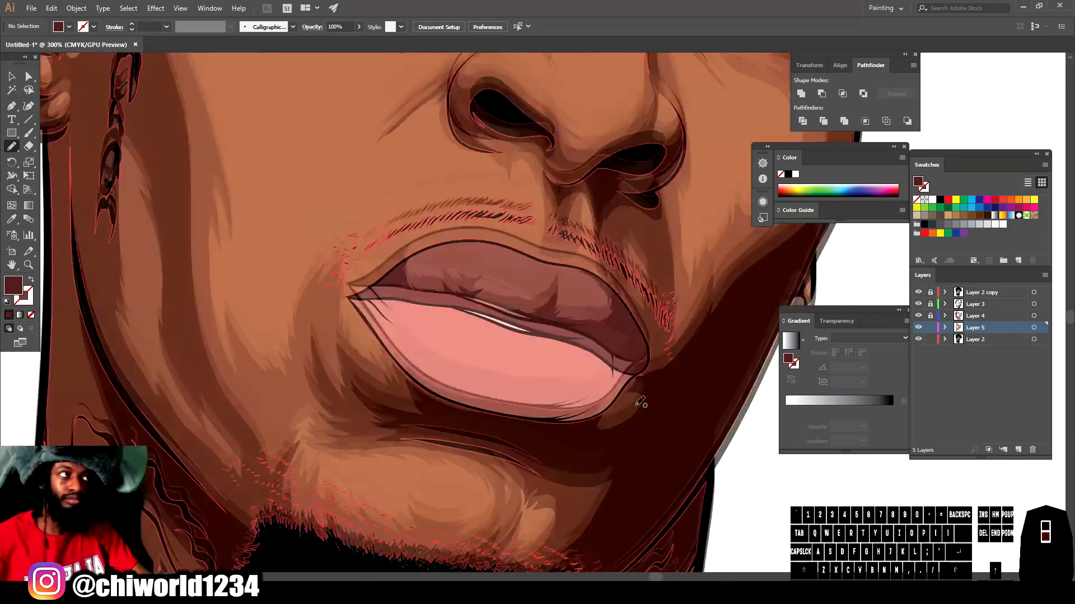
key(i)
click(552, 358)
double_click(14, 285)
drag(765, 478, 756, 471)
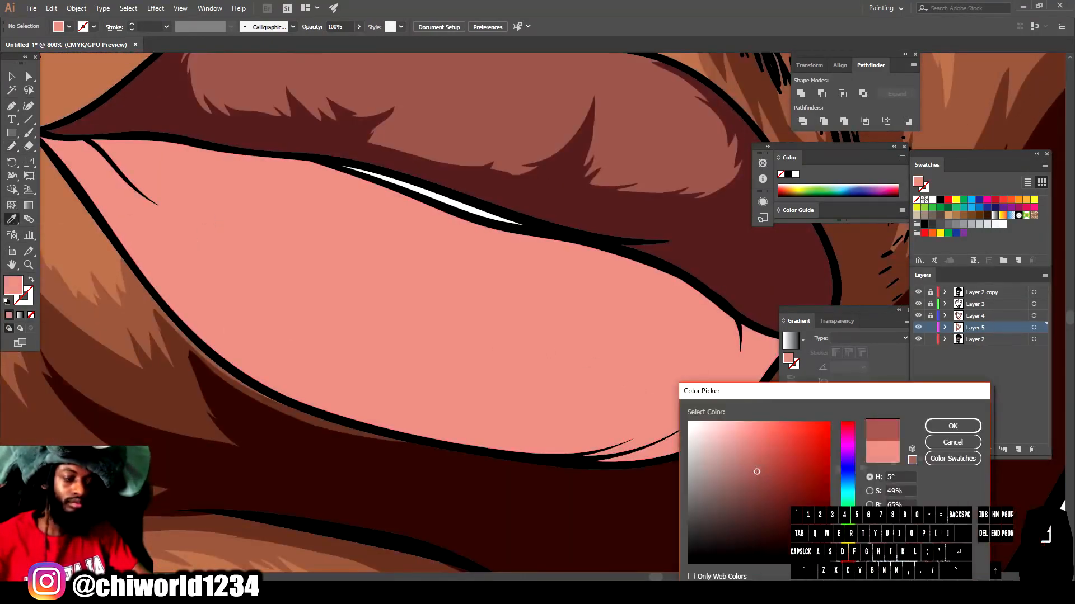
click(952, 427)
- Draw a muted red shadow around the lower lip's far end and along its upper edge beneath the teeth
scroll(545, 378, down, 2)
scroll(560, 352, up, 2)
scroll(559, 351, up, 2)
key(n)
mouse_move(726, 508)
mouse_down()
mouse_move(697, 536)
mouse_move(593, 556)
mouse_move(534, 548)
mouse_up()
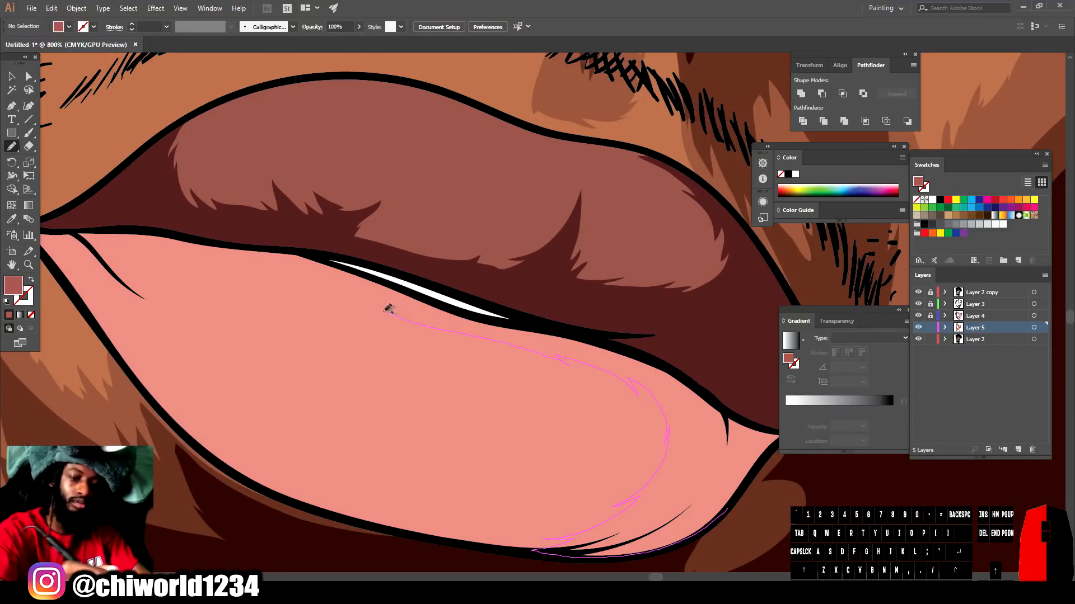
mouse_move(279, 253)
mouse_down()
mouse_move(551, 327)
mouse_move(756, 431)
mouse_move(753, 480)
mouse_up()
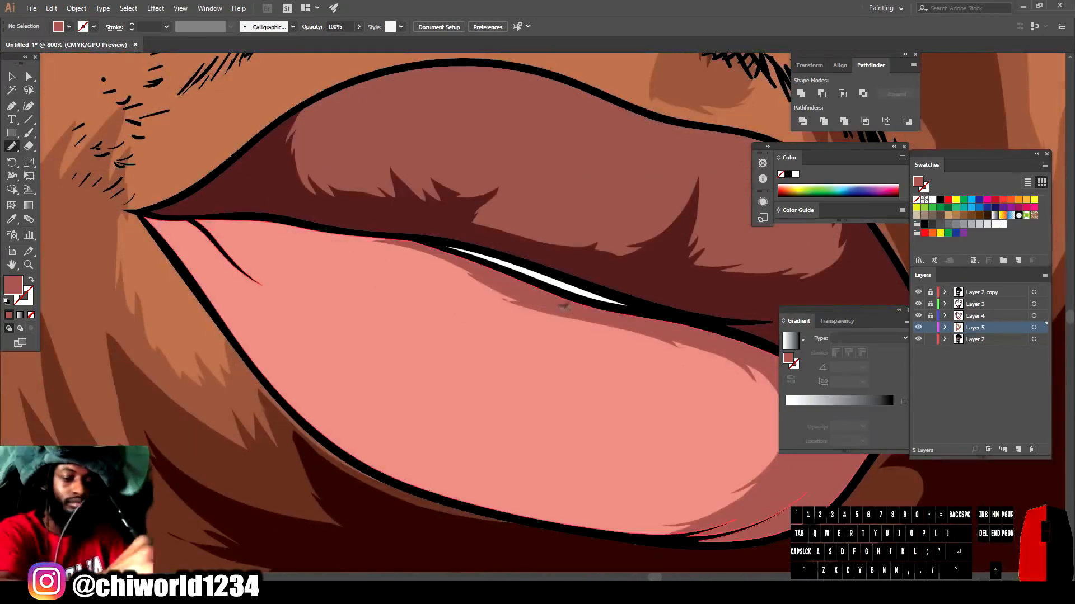
- Draw a jagged shadow around the lower lip's near end and down its lower edge, filling in the mouth corner
drag(453, 259, 404, 250)
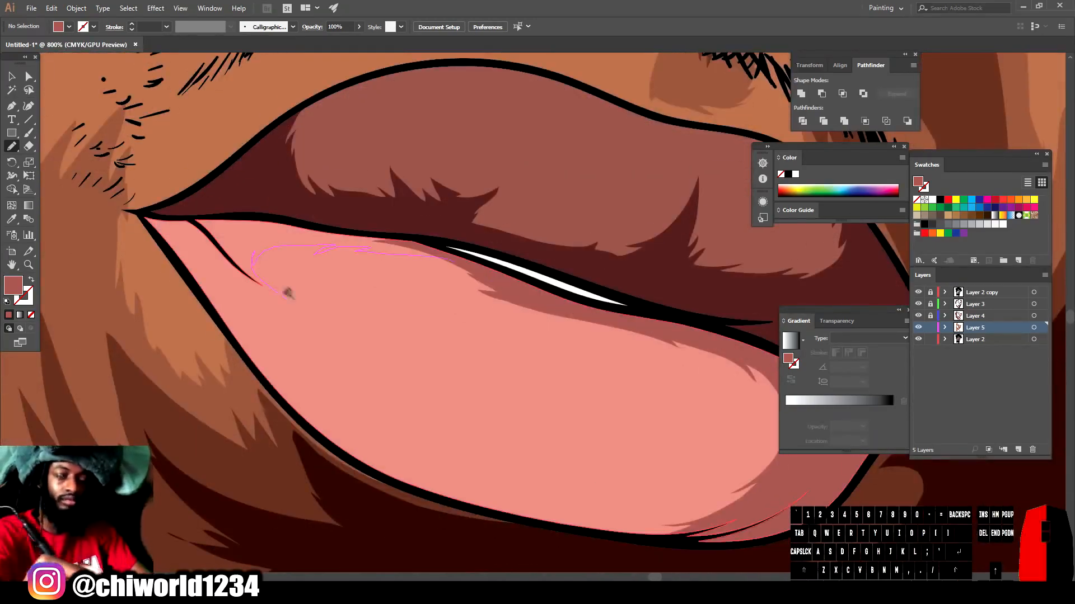
drag(287, 326, 414, 445)
mouse_move(459, 497)
mouse_down()
mouse_move(316, 423)
mouse_move(265, 362)
mouse_up()
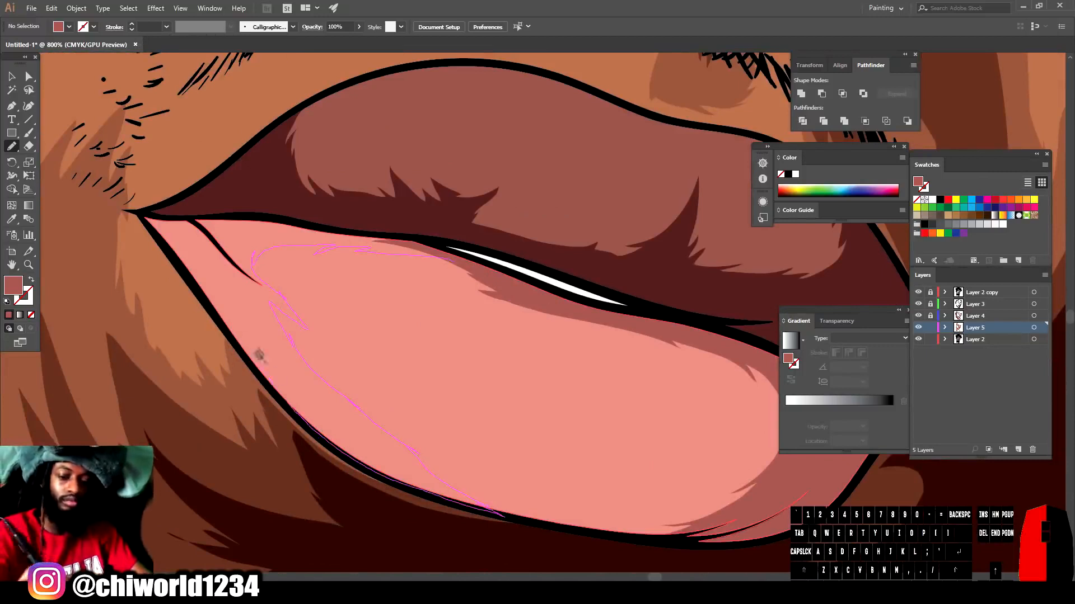
drag(171, 225, 178, 225)
mouse_move(283, 398)
mouse_down()
mouse_move(268, 376)
mouse_move(146, 216)
mouse_up()
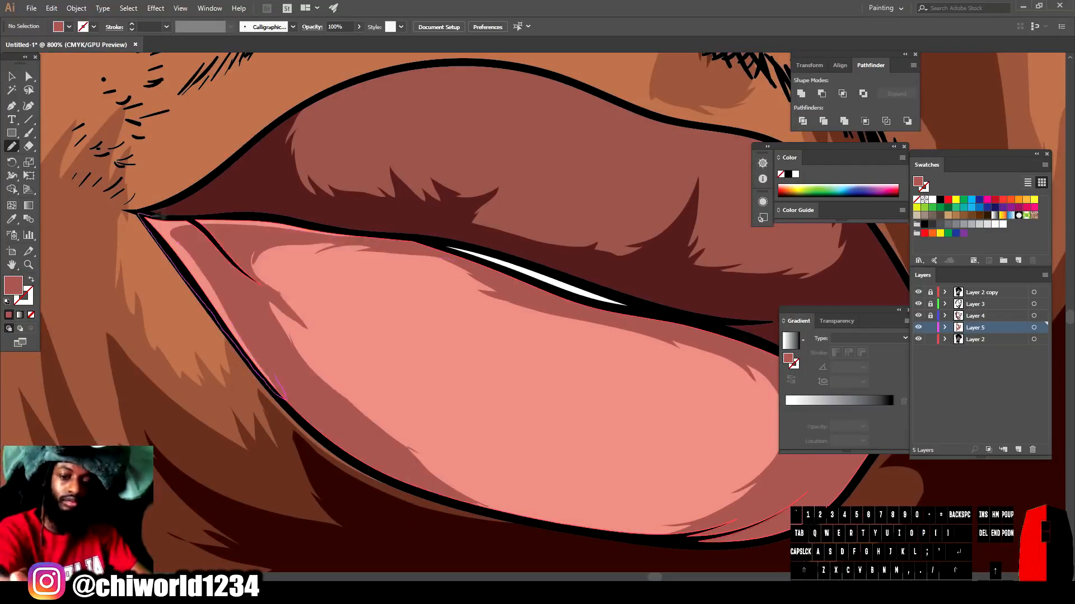
- Add jagged shadow strokes near the lower lip's corner crease and a short crease shadow below the teeth
drag(335, 233, 245, 250)
drag(252, 305, 277, 294)
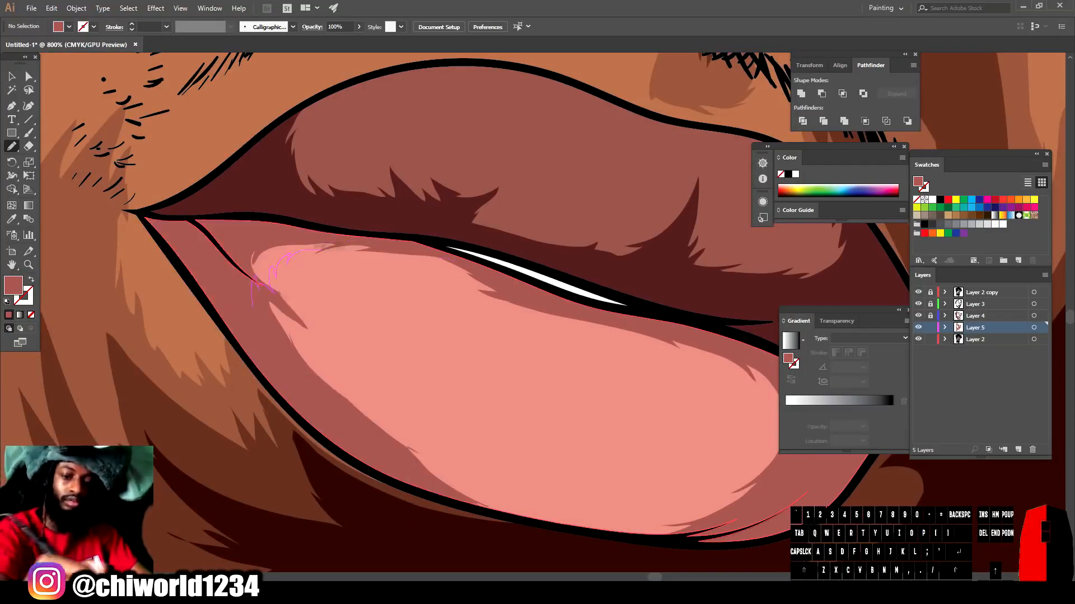
drag(299, 250, 413, 253)
key(ctrl+minus)
key(ctrl+minus)
key(ctrl+minus)
key(ctrl+minus)
key(ctrl+minus)
key(ctrl+minus)
key(ctrl+equal)
key(ctrl+equal)
key(ctrl+equal)
key(ctrl+equal)
key(ctrl+equal)
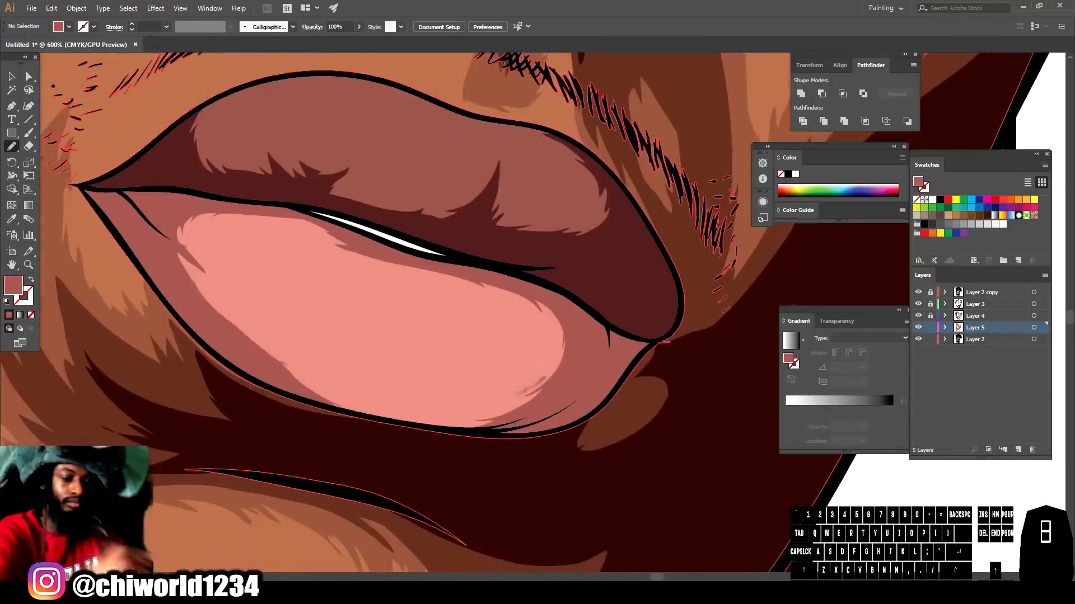
scroll(392, 336, up, 2)
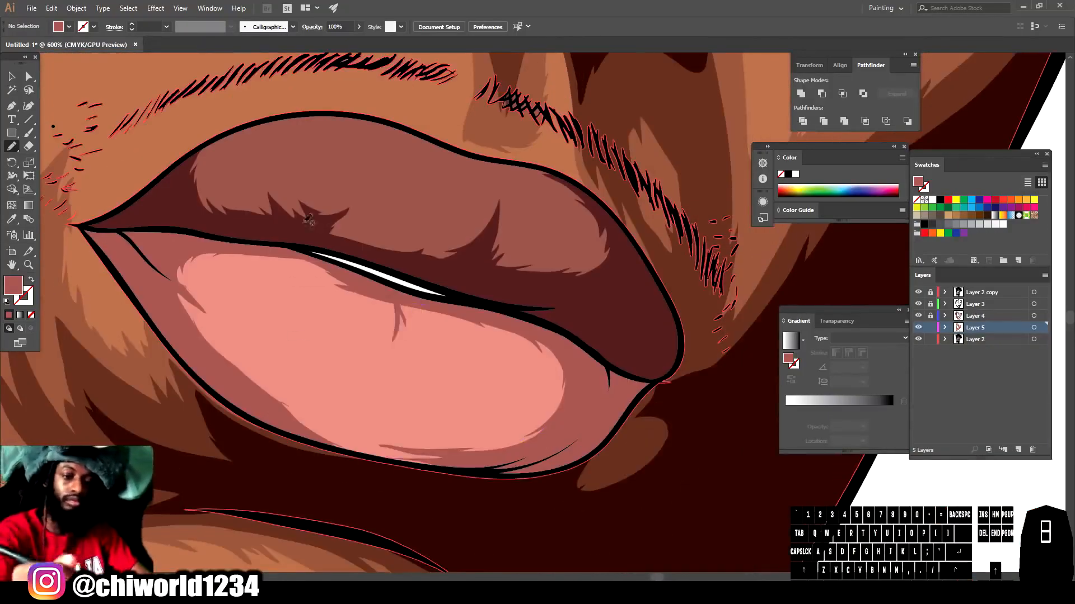
- Select all the unlocked artwork
key(ctrl+minus)
key(ctrl+minus)
key(ctrl+minus)
key(ctrl+minus)
key(ctrl+minus)
key(ctrl+equal)
key(ctrl+equal)
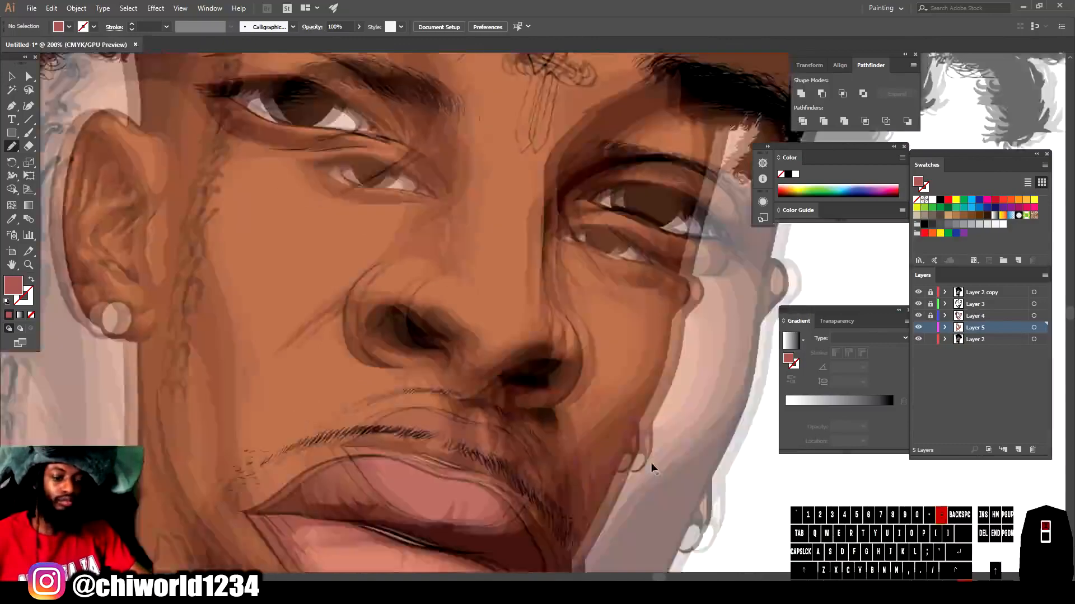
key(ctrl+equal)
key(ctrl+equal)
key(v)
click(524, 412)
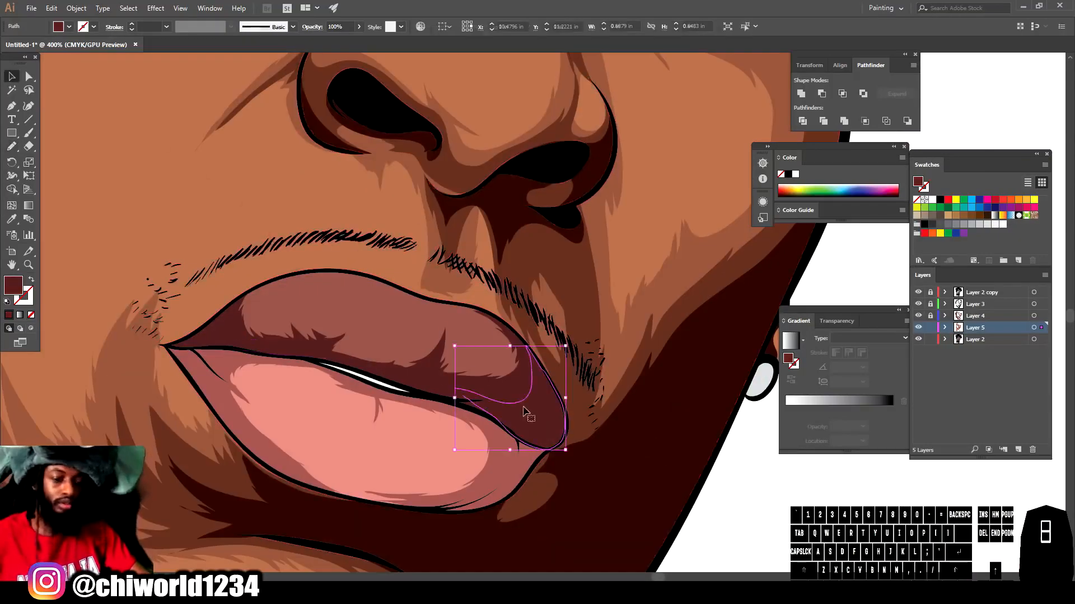
key(ctrl+minus)
key(ctrl+minus)
key(ctrl+minus)
key(ctrl+minus)
key(ctrl+minus)
key(ctrl+a)
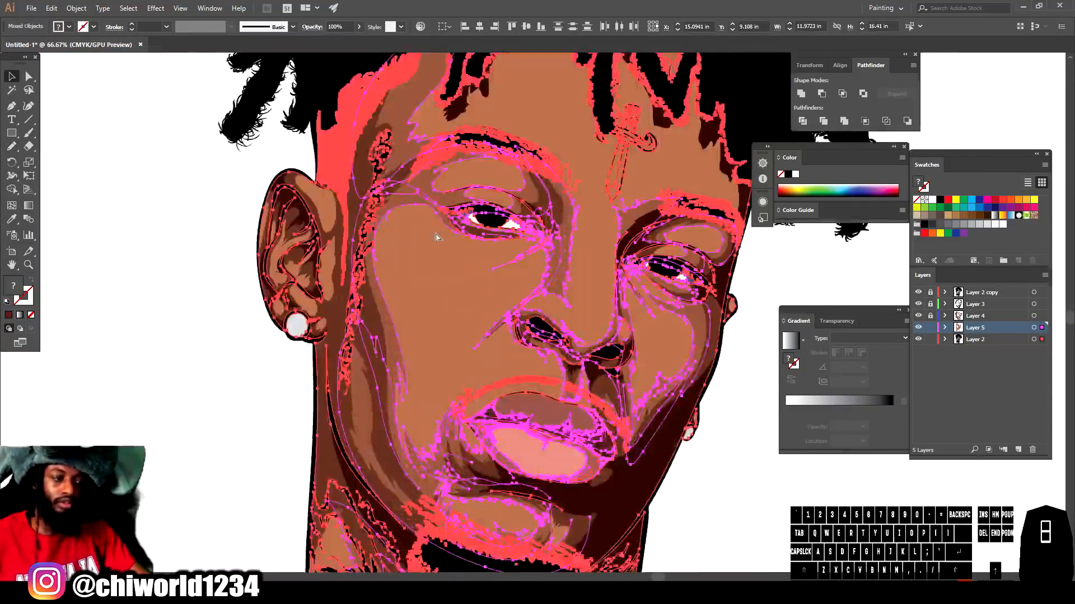
- Open Recolor Artwork for the selection and set the number of colors to All
key(ctrl+equal)
key(ctrl+equal)
key(ctrl+equal)
click(51, 8)
mouse_move(140, 206)
click(279, 204)
click(921, 228)
click(902, 323)
- Recolor the upper lip's base to saturation 49% and brightness 49%, and darken the dark red listed above the pink
scroll(855, 327, down, 3)
click(833, 294)
drag(805, 437, 796, 437)
click(796, 419)
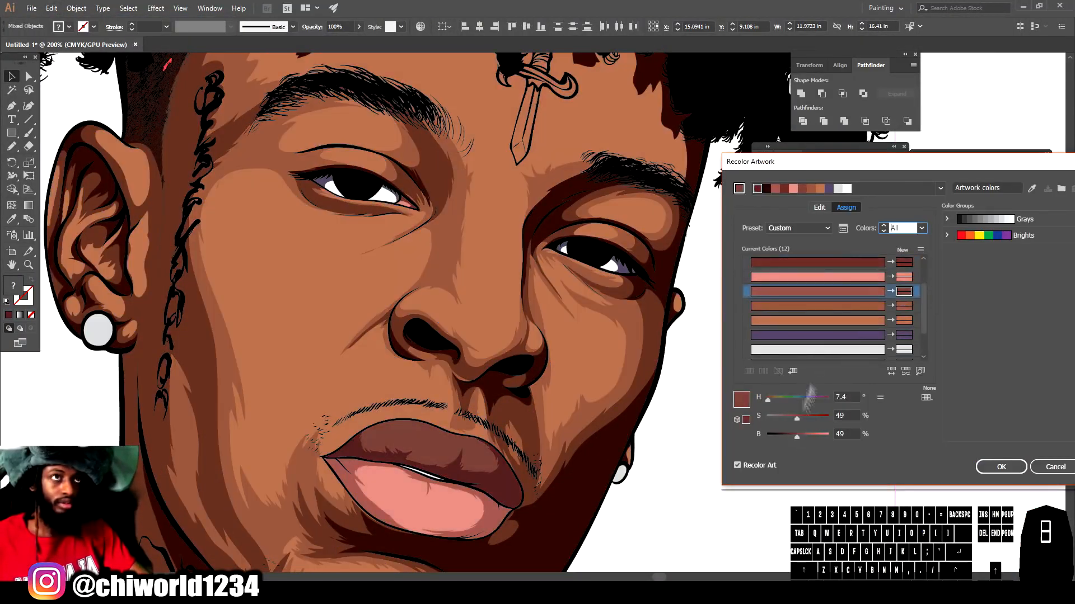
click(818, 262)
drag(790, 437, 784, 436)
- Recolor the lower lip's shadow to saturation 50% and brightness 48%, apply the recoloring and deselect the artwork
scroll(823, 313, up, 3)
click(819, 322)
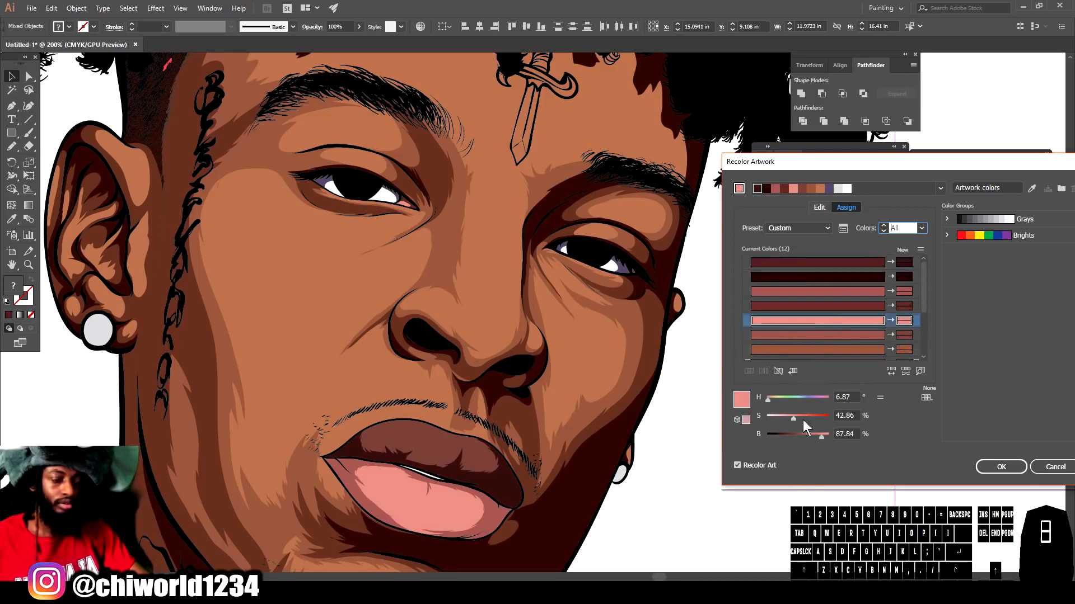
click(817, 291)
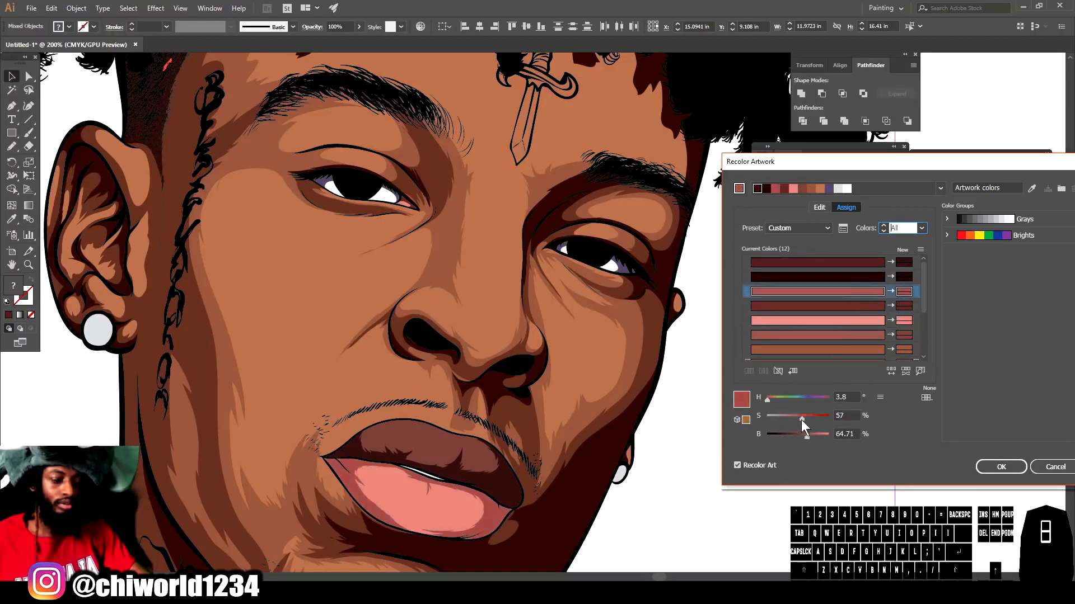
drag(793, 418, 796, 435)
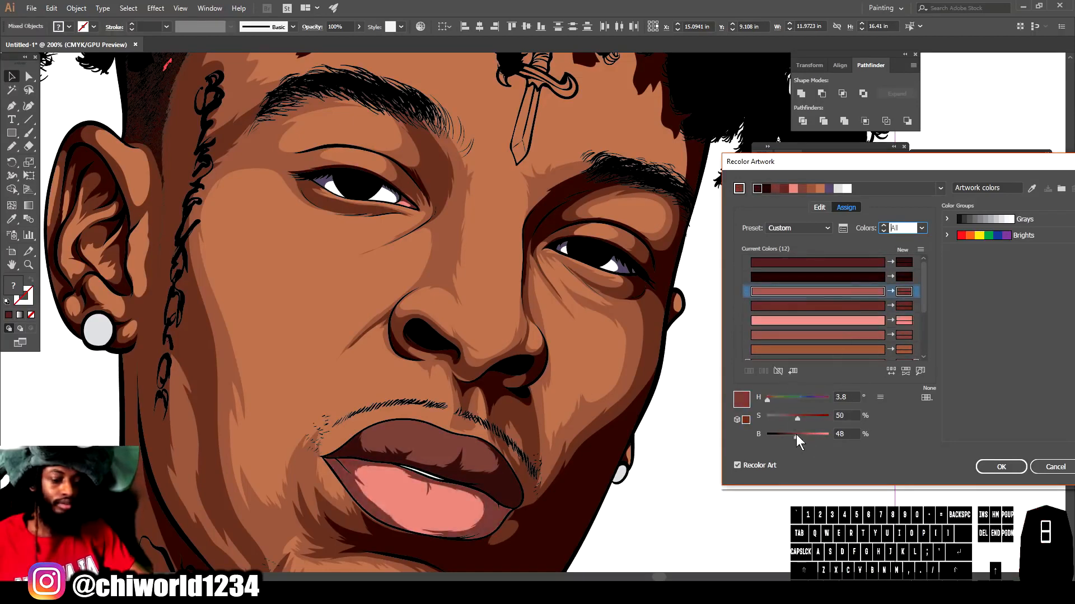
click(1001, 468)
click(755, 473)
- Lock Layer 5 and Layer 2, and add a new layer between them
key(ctrl+minus)
key(ctrl+minus)
key(ctrl+minus)
key(ctrl+equal)
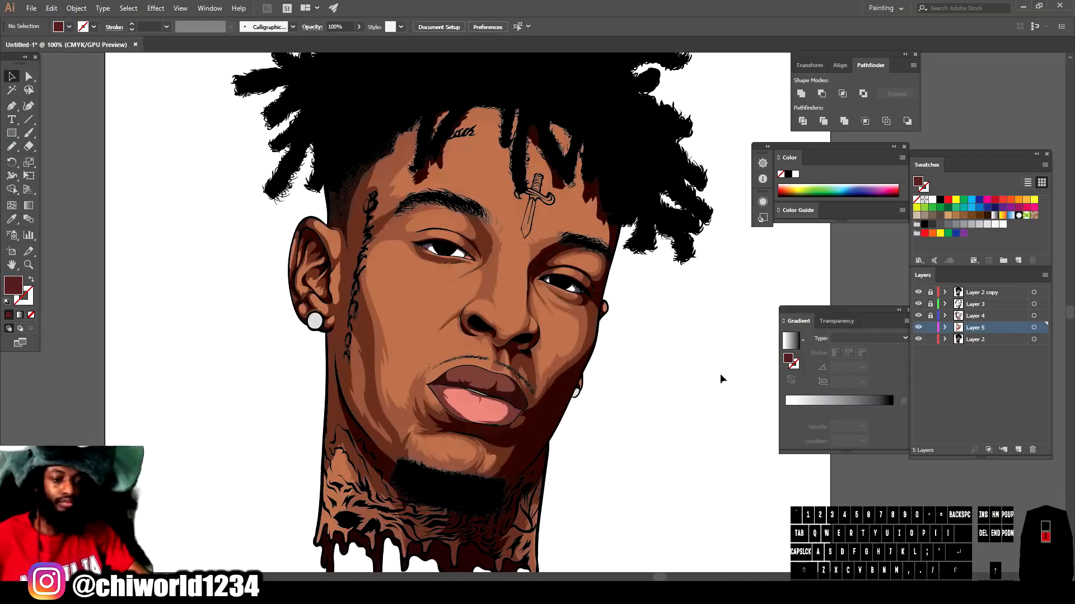
click(932, 330)
click(933, 341)
click(1018, 450)
drag(988, 327, 985, 352)
- Set the fill to a lighter orange with hue 19°, saturation 53% and brightness 84%, based on a sample of the cheek's skin
key(ctrl+minus)
scroll(655, 340, right, 5)
key(ctrl+equal)
scroll(647, 329, left, 4)
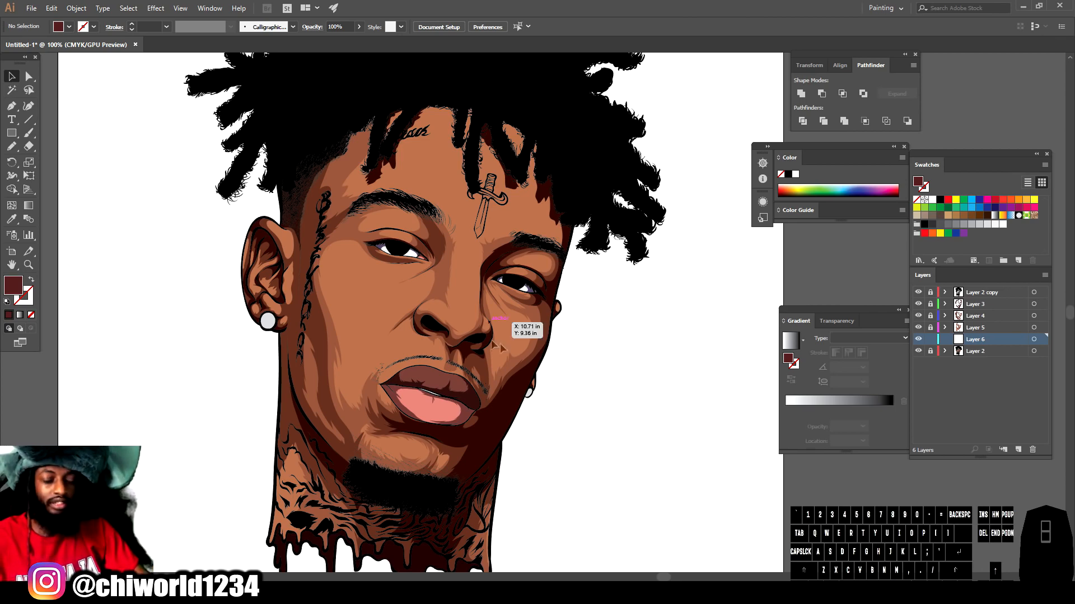
key(ctrl+minus)
key(ctrl+plus)
key(ctrl+plus)
key(ctrl+plus)
scroll(552, 395, left, 4)
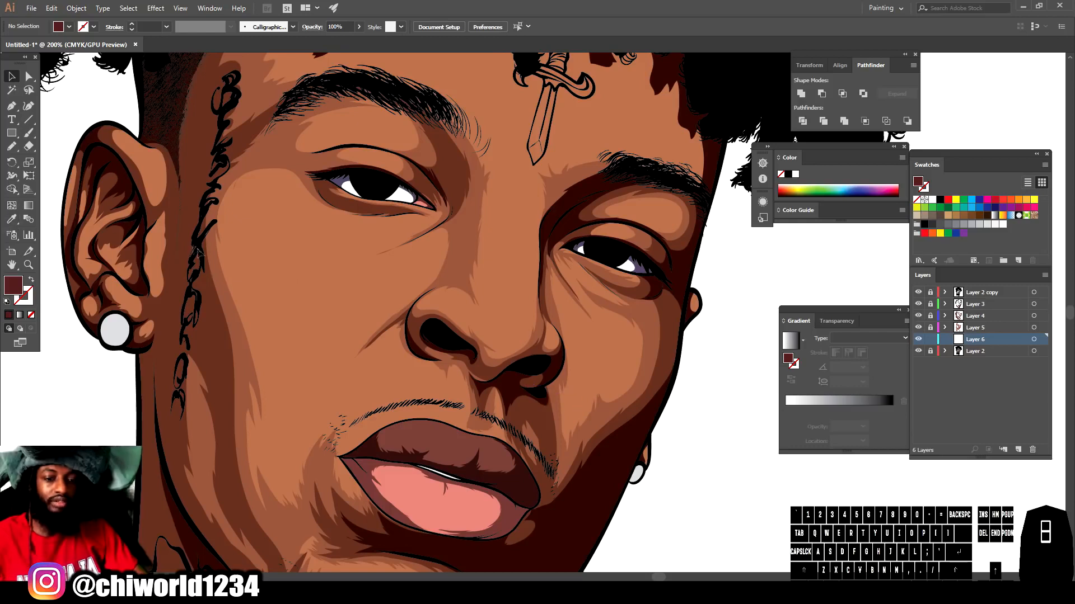
click(11, 219)
click(336, 259)
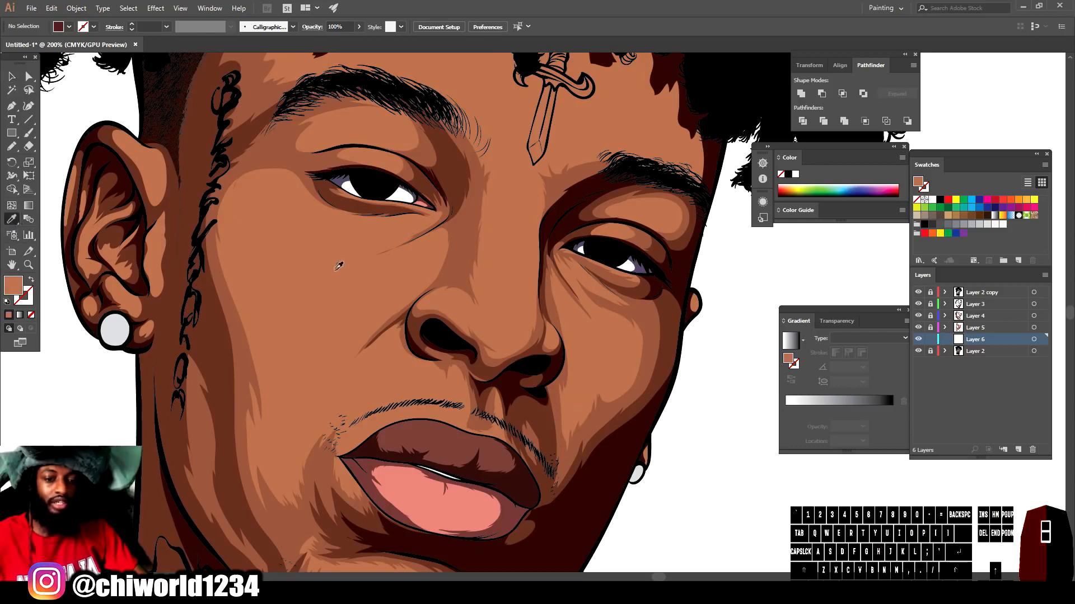
double_click(14, 288)
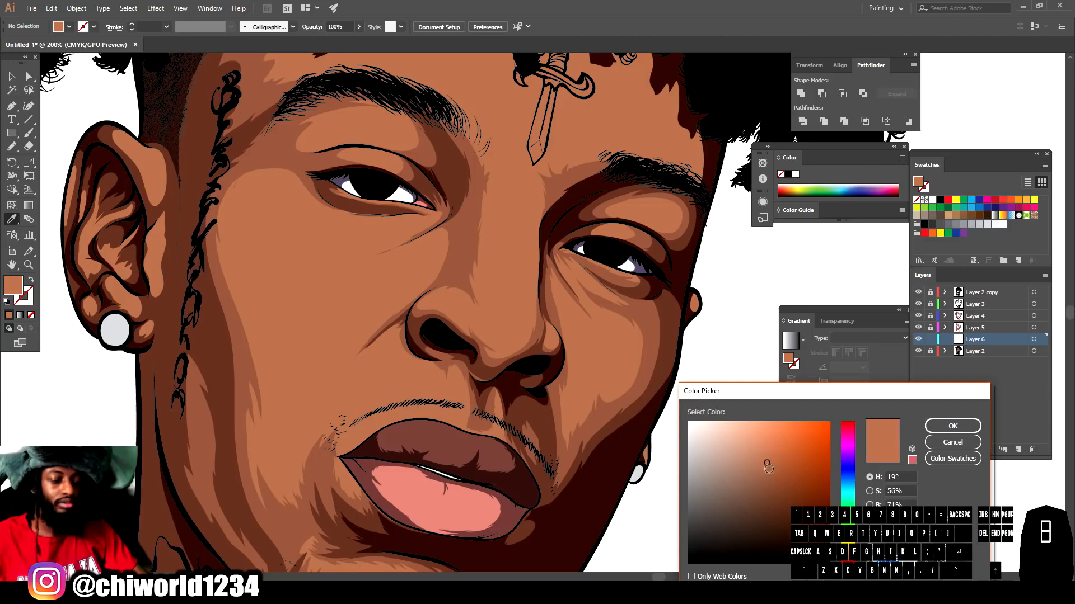
drag(763, 452, 759, 443)
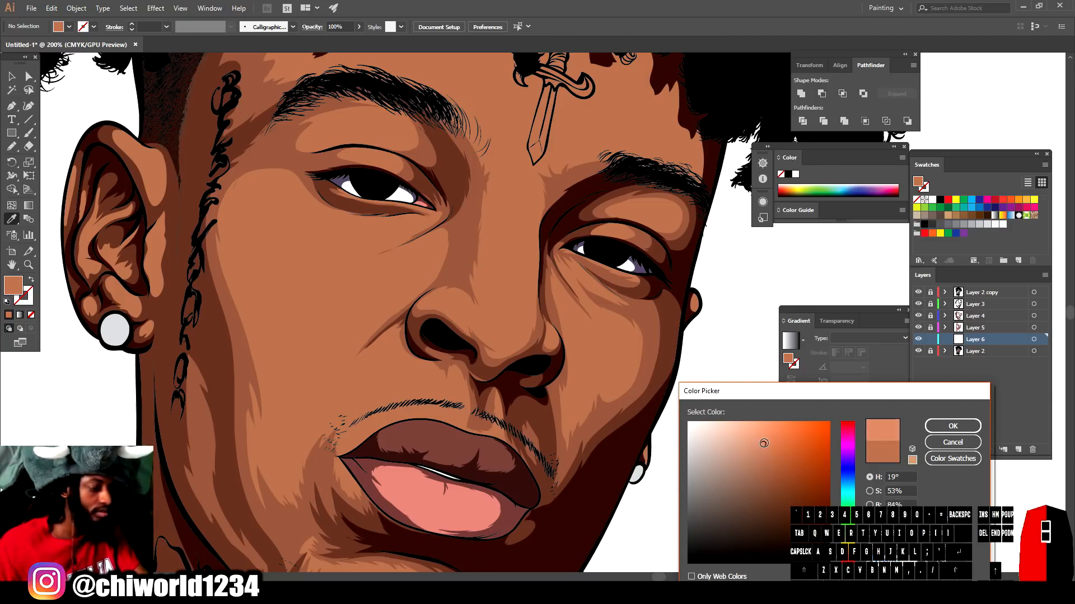
click(961, 426)
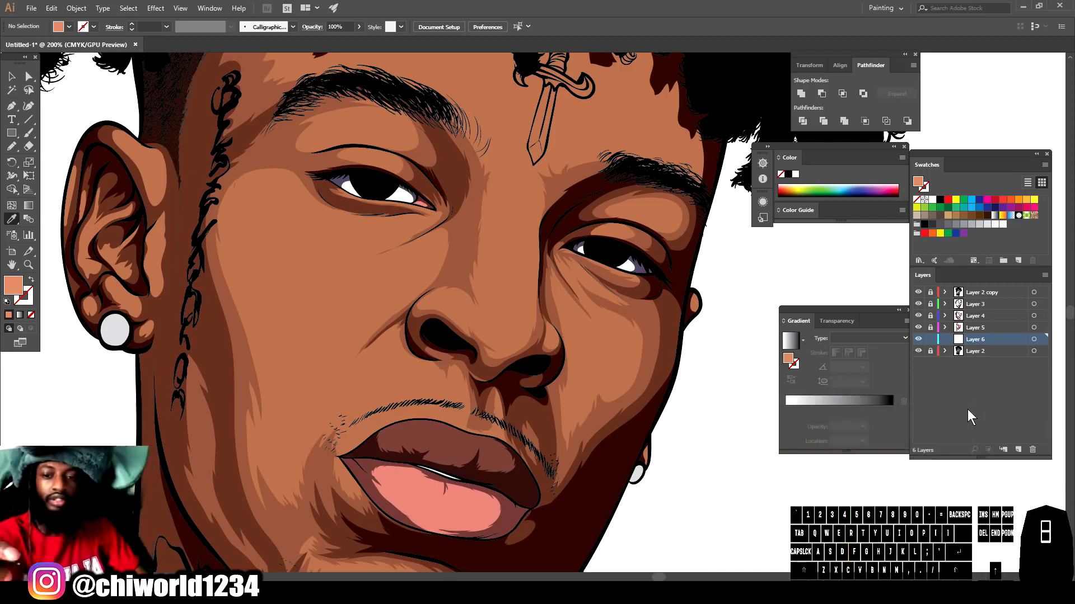
- Try drawing a light orange highlight on the tip of the nose with the Pencil tool
click(11, 147)
mouse_move(466, 344)
mouse_down()
mouse_move(476, 308)
mouse_move(456, 347)
mouse_up()
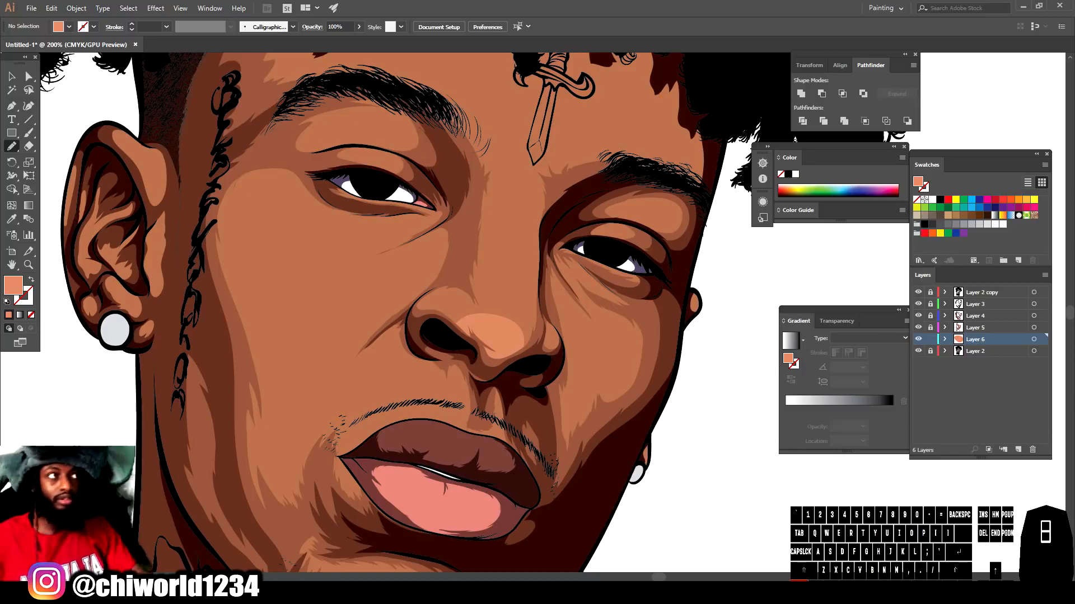
key(ctrl+z)
key(ctrl+minus)
key(ctrl+minus)
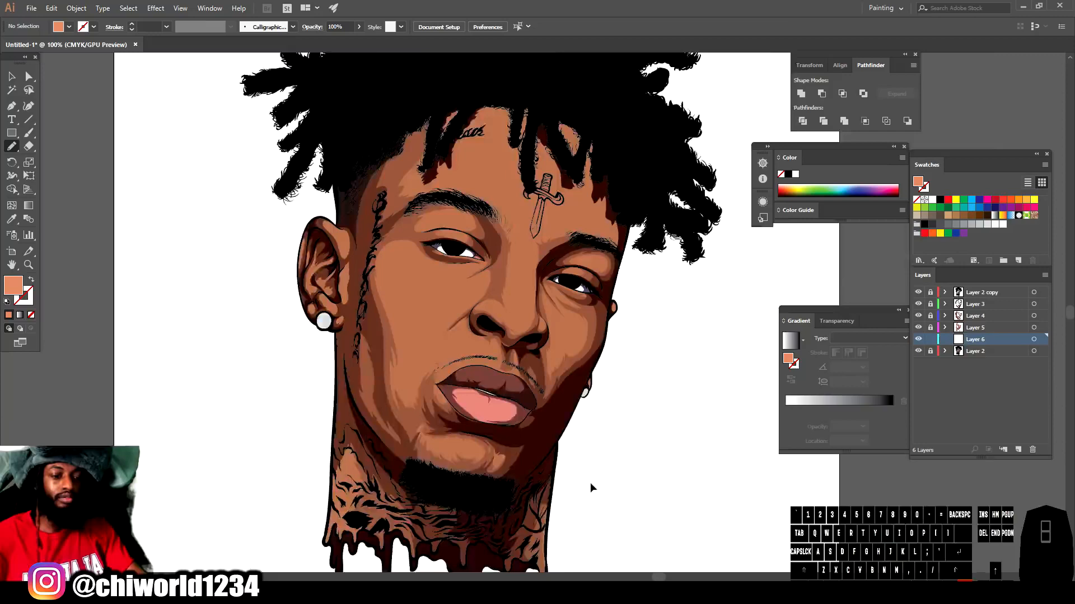
- Draw a jagged light orange highlight on the wing of the nose above the near nostril
key(ctrl+equal)
key(ctrl+equal)
key(ctrl+equal)
key(ctrl+equal)
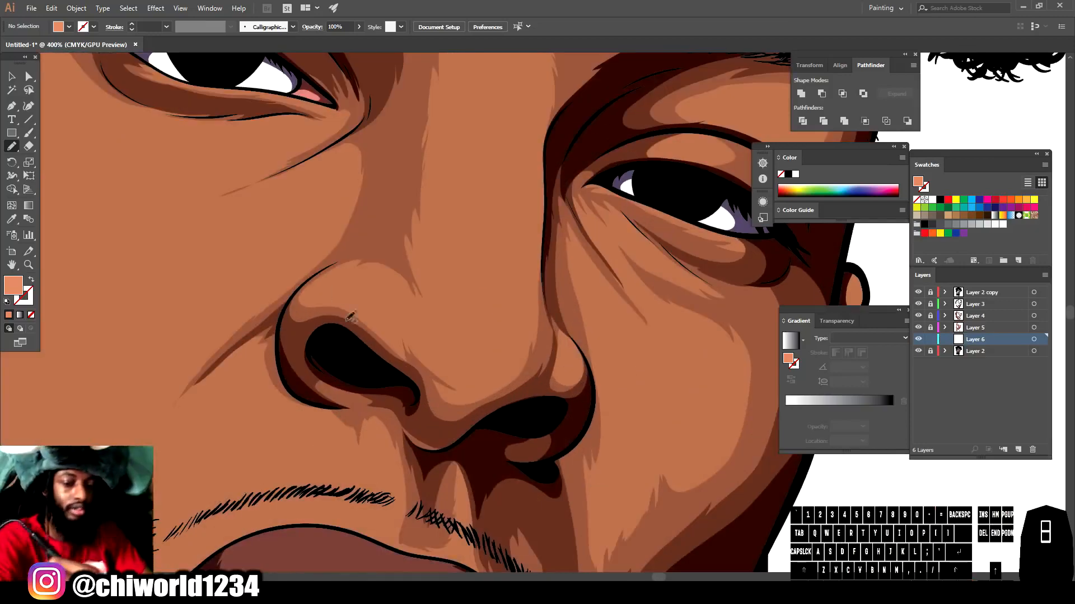
drag(364, 308, 377, 312)
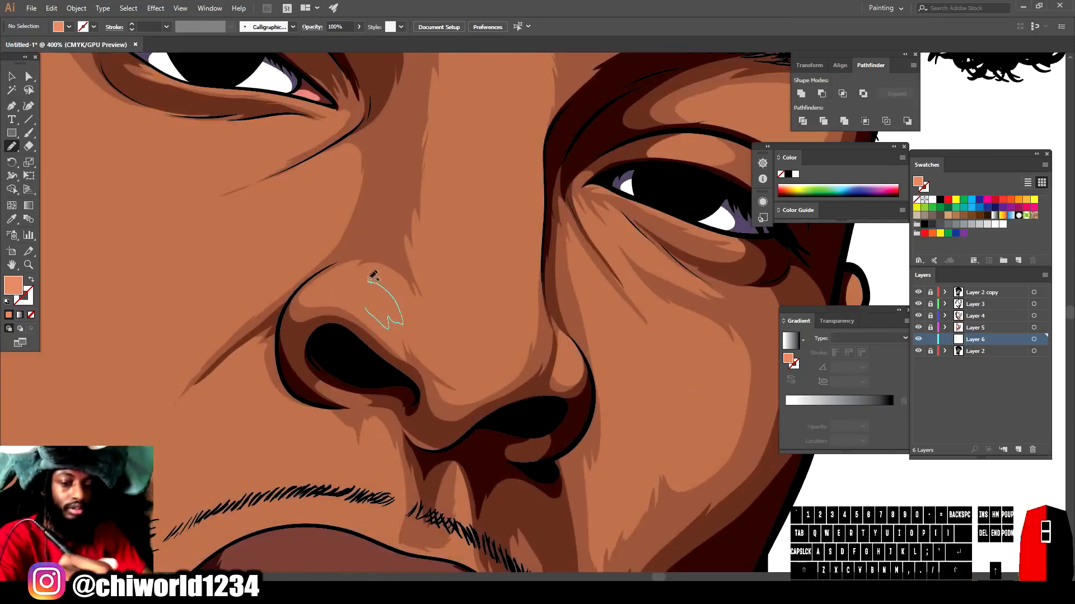
drag(340, 291, 367, 310)
- Draw a long jagged light orange highlight from the nose tip up the bridge to between the eyes
scroll(355, 456, up, 2)
mouse_move(438, 411)
mouse_down()
mouse_move(464, 445)
mouse_move(515, 441)
mouse_up()
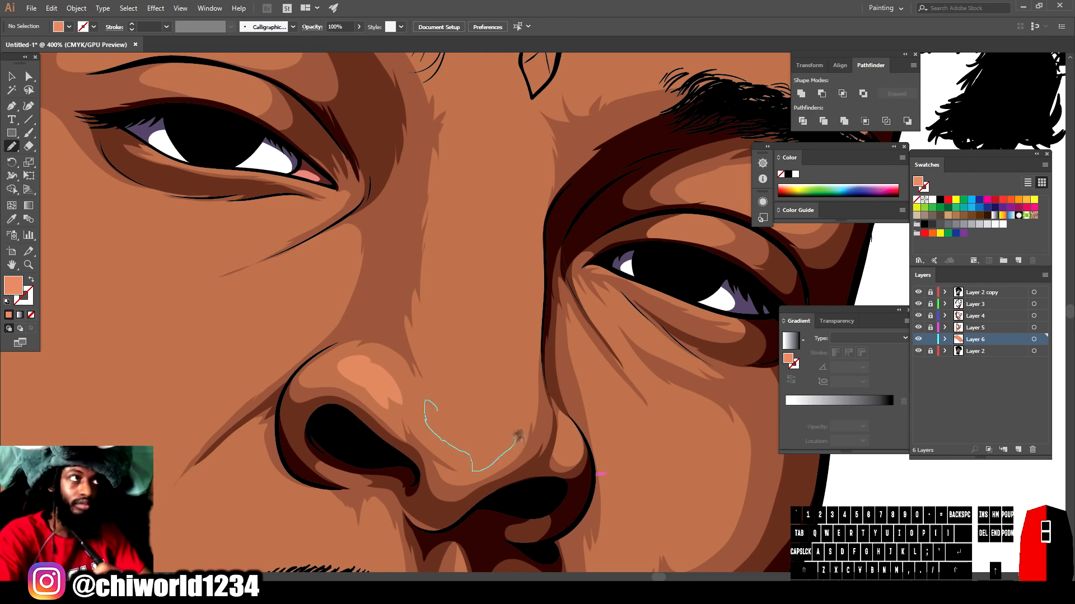
drag(506, 329, 496, 141)
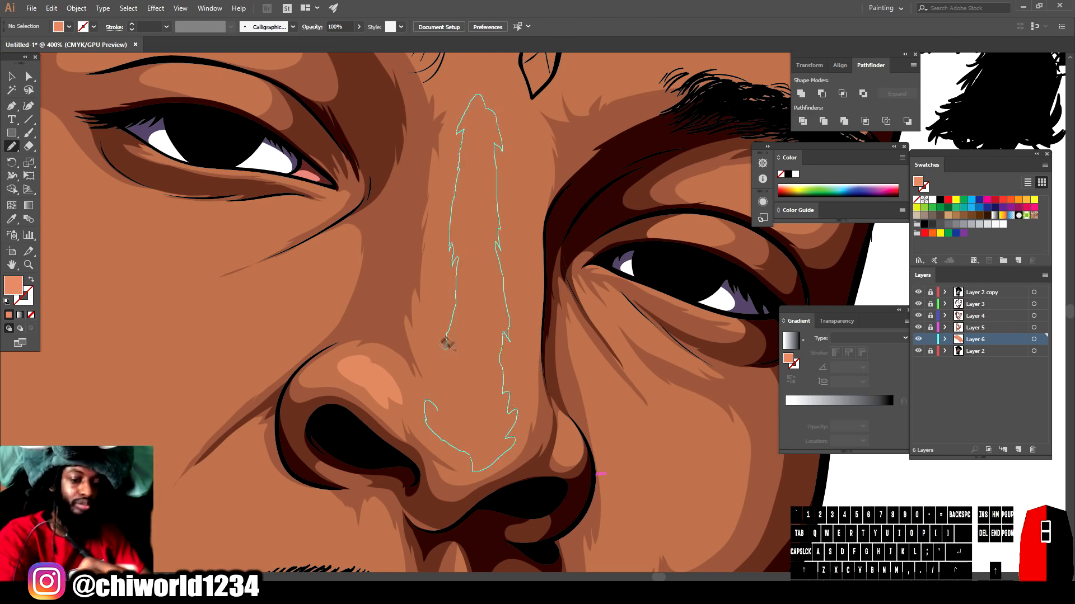
drag(446, 344, 436, 410)
- Draw a jagged light orange highlight filling the skin between the near nostril and the upper lip
scroll(644, 280, down, 3)
scroll(616, 455, up, 1)
drag(326, 393, 380, 369)
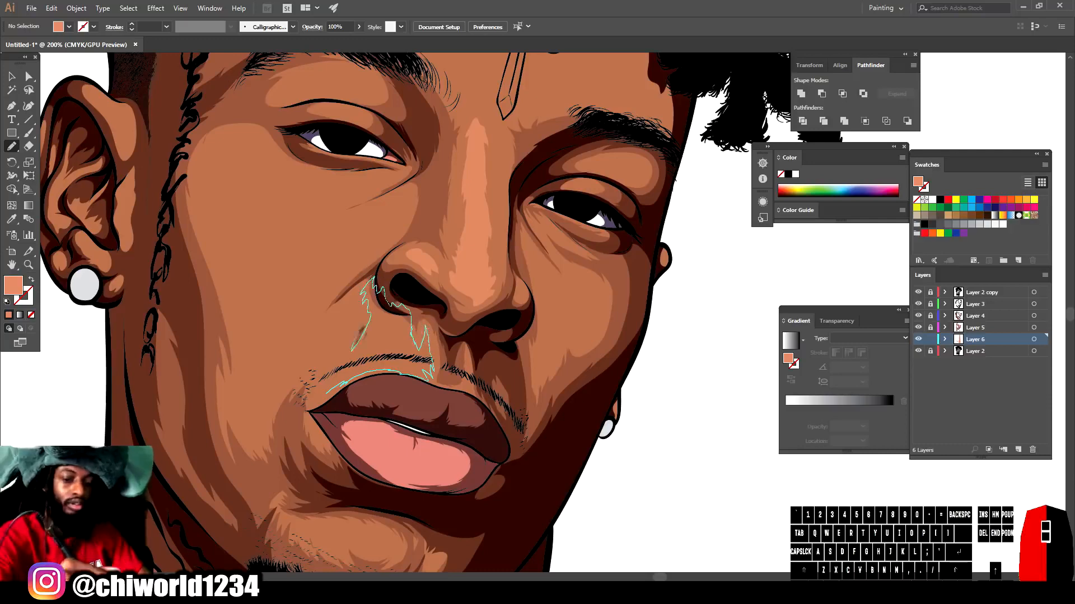
drag(316, 384, 326, 394)
- Draw a large jagged light orange highlight on the near cheek below the eye
scroll(696, 474, down, 2)
scroll(648, 439, up, 2)
scroll(647, 439, down, 1)
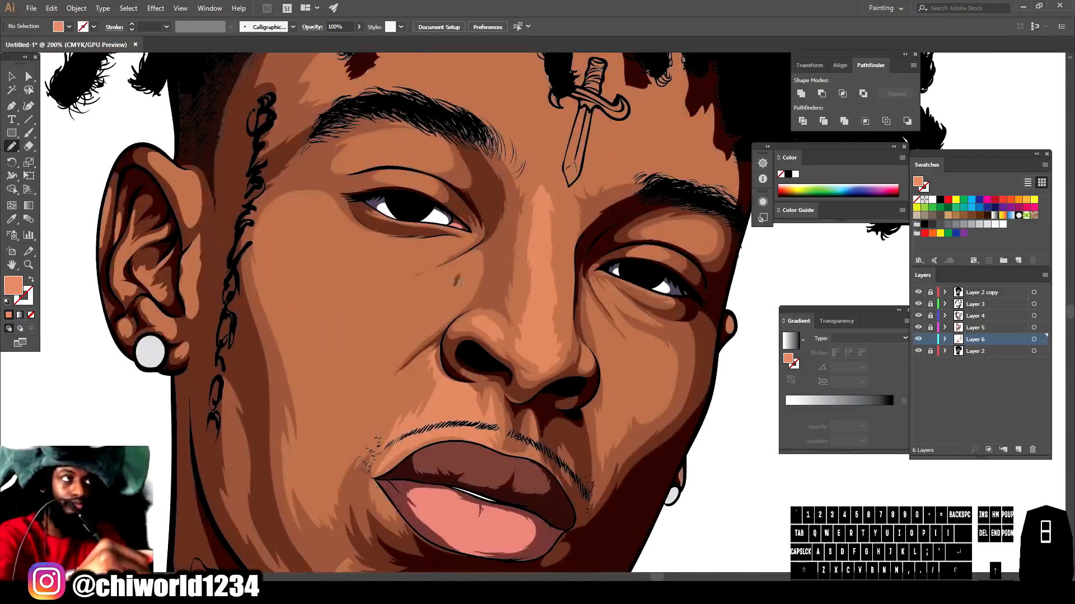
drag(439, 311, 476, 251)
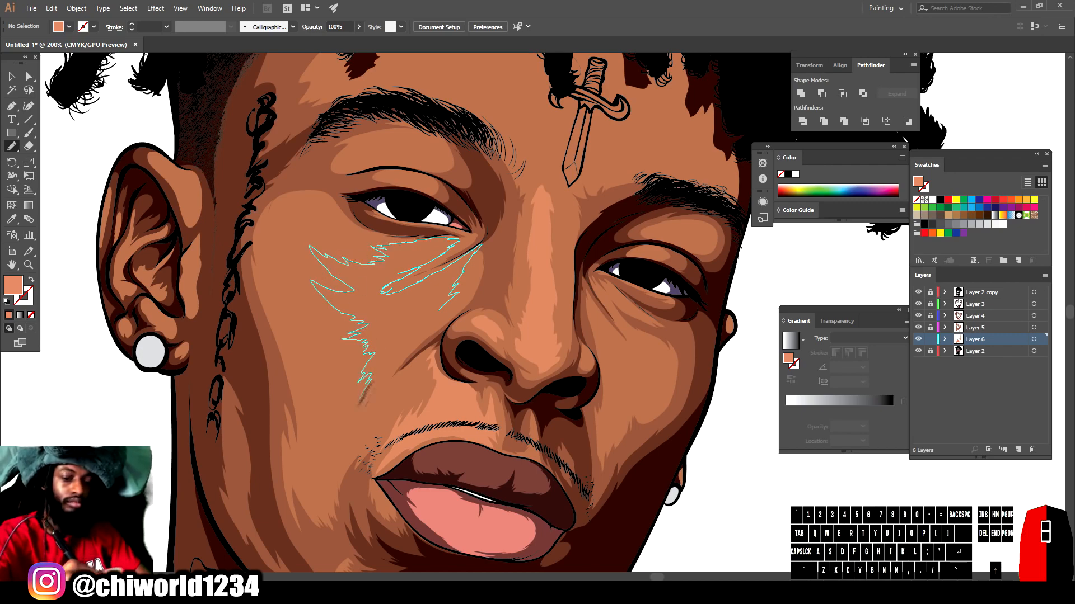
drag(422, 338, 424, 336)
- Redraw the light orange highlight along the crease below the near eye after undoing a first attempt
scroll(424, 336, down, 3)
scroll(492, 261, up, 4)
drag(555, 249, 496, 266)
key(ctrl+z)
drag(572, 226, 497, 265)
mouse_move(424, 292)
mouse_down()
mouse_move(331, 199)
mouse_move(391, 283)
mouse_up()
- Draw light orange highlights on the near upper eyelid and on the brow bone below the near eyebrow
mouse_move(343, 594)
key(ctrl+minus)
key(ctrl+minus)
key(ctrl+minus)
key(ctrl+minus)
key(ctrl+equal)
key(ctrl+equal)
key(ctrl+equal)
key(ctrl+equal)
key(ctrl+equal)
scroll(543, 473, up, 3)
drag(475, 196, 500, 171)
scroll(542, 473, up, 3)
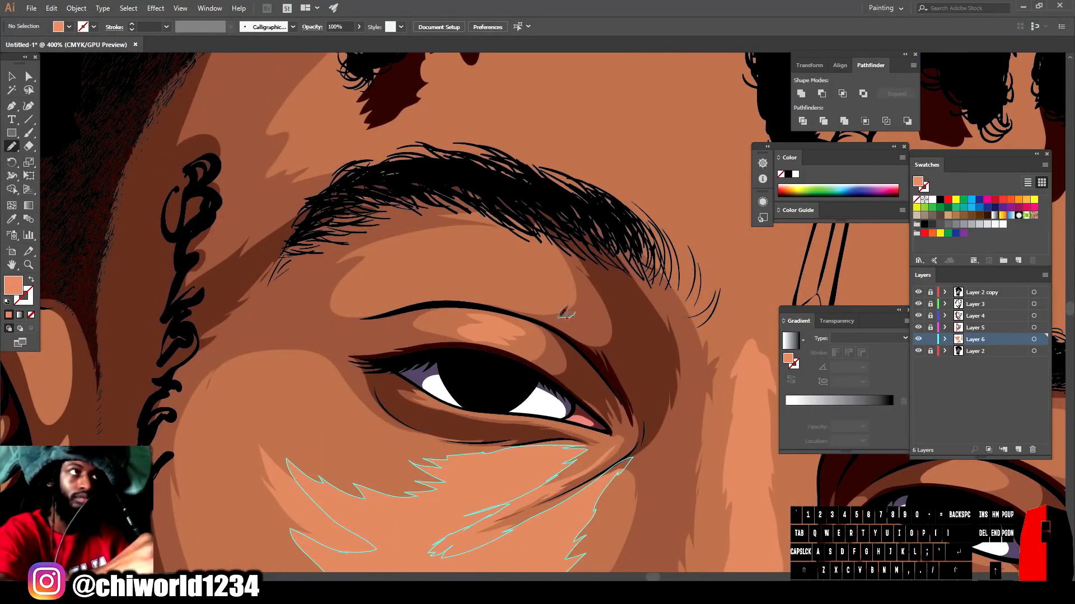
mouse_move(430, 281)
mouse_down()
mouse_move(554, 255)
mouse_move(575, 315)
mouse_up()
scroll(551, 454, down, 5)
scroll(613, 468, up, 3)
mouse_move(431, 280)
mouse_down()
mouse_move(554, 331)
mouse_move(511, 285)
mouse_move(532, 152)
mouse_move(430, 145)
mouse_move(390, 244)
mouse_move(331, 274)
mouse_up()
scroll(612, 468, down, 3)
scroll(590, 436, up, 3)
key(ctrl+z)
- Draw a large light orange highlight across the forehead above the near eyebrow
mouse_move(430, 300)
mouse_down()
mouse_move(513, 289)
mouse_move(388, 133)
mouse_up()
drag(375, 250, 358, 260)
scroll(607, 412, down, 3)
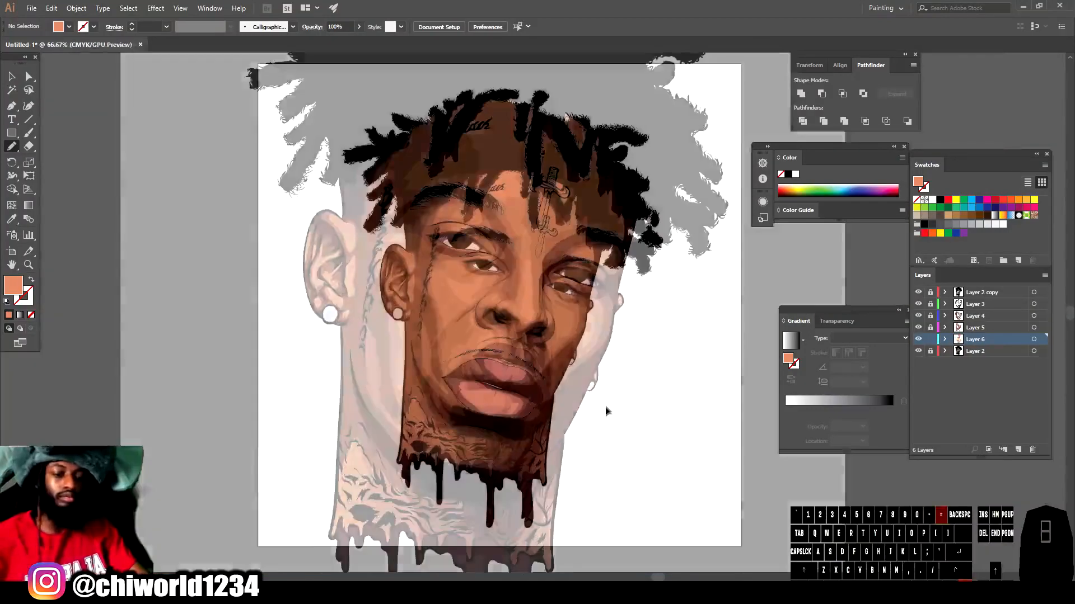
- Draw light orange highlights on the chin and along the smile line beside the near nostril
scroll(606, 413, up, 3)
mouse_move(366, 468)
mouse_down()
mouse_move(448, 477)
mouse_move(342, 473)
mouse_up()
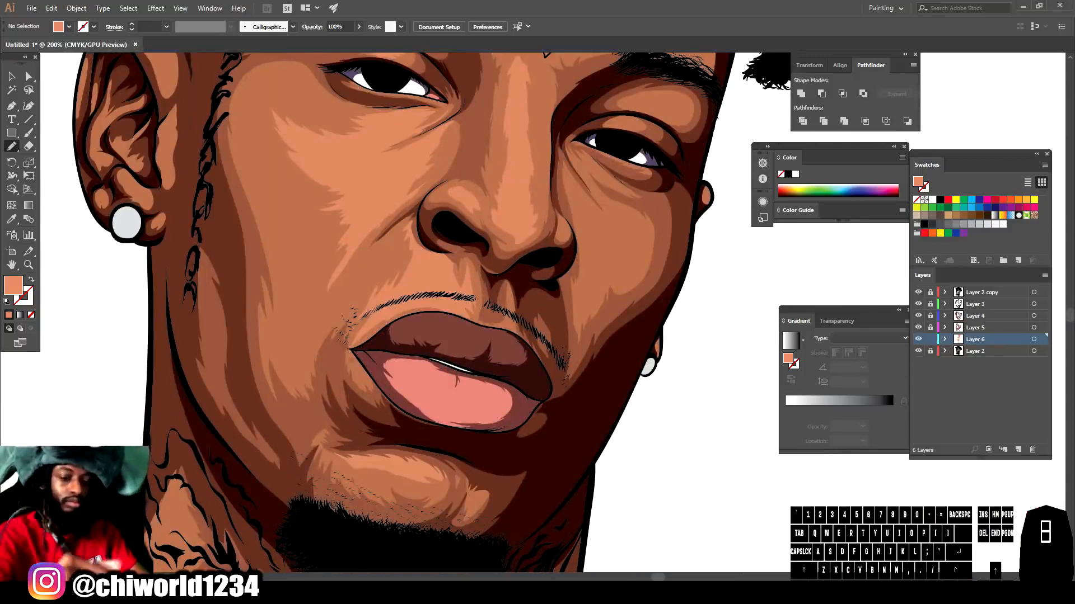
drag(418, 197, 361, 260)
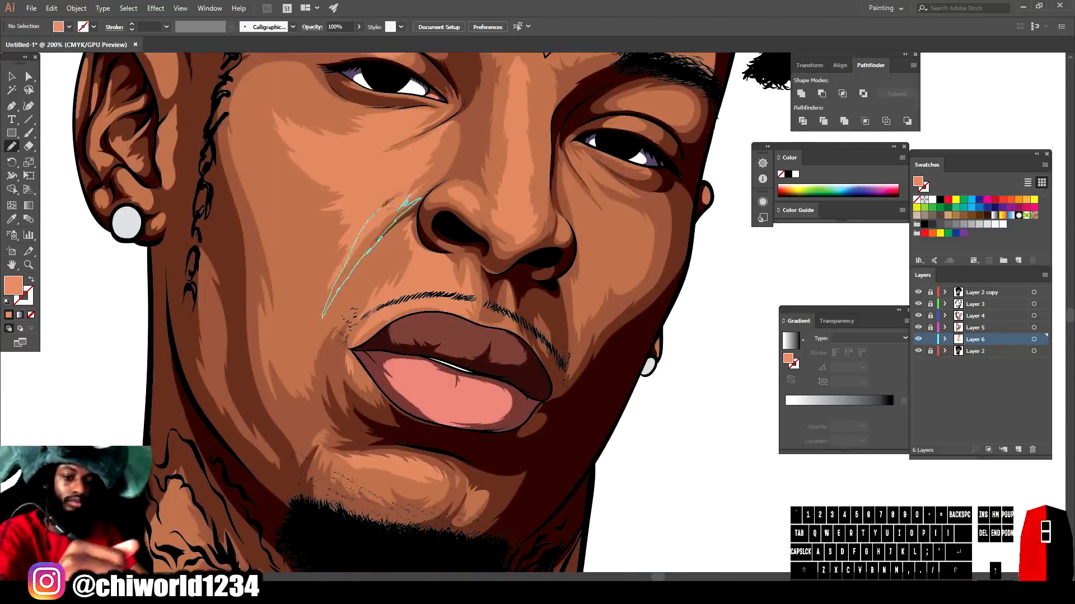
drag(383, 207, 419, 196)
key(ctrl+minus)
key(ctrl+equal)
- Draw jagged light orange highlights on the far cheek beside the nose and below the far eye's inner corner
scroll(614, 478, up, 4)
drag(494, 411, 497, 435)
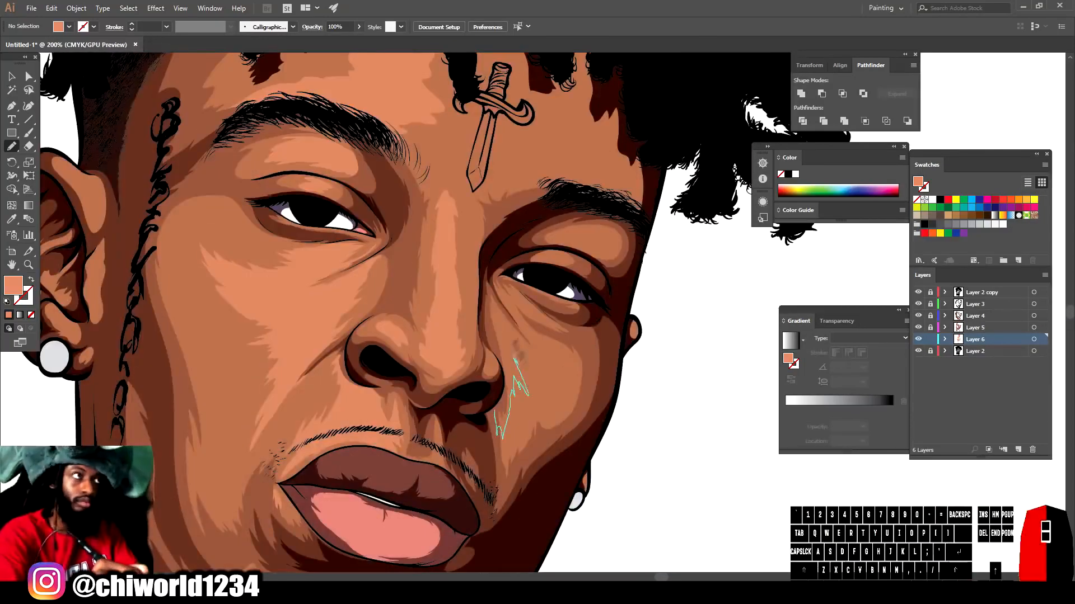
drag(490, 292, 492, 294)
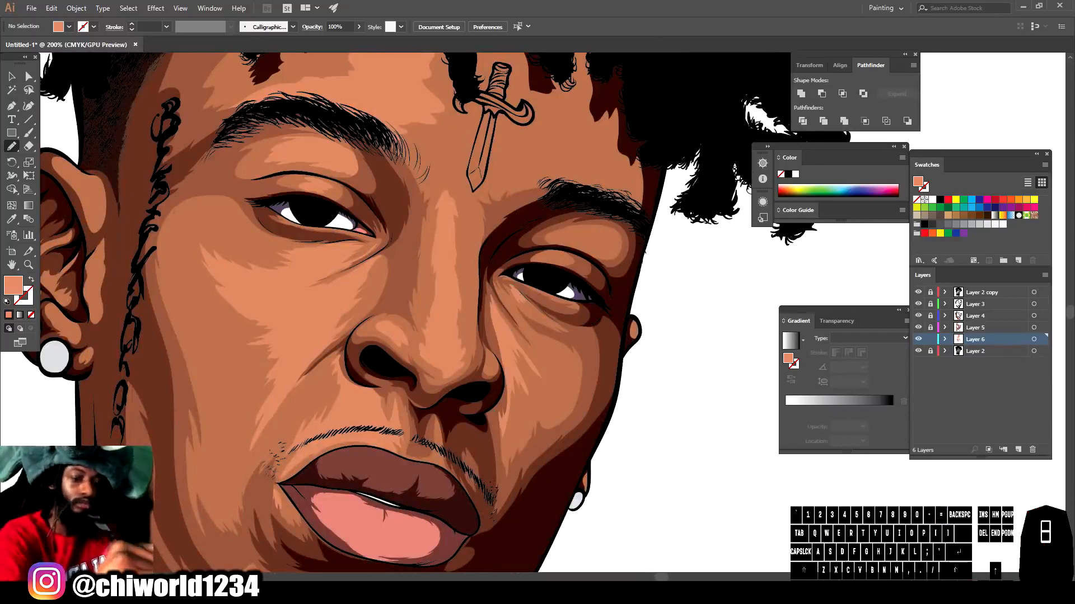
- Draw light orange highlights on the far eye's brow bone and on the forehead around the dagger tattoo
mouse_move(549, 240)
mouse_down()
mouse_move(592, 232)
mouse_move(549, 240)
mouse_up()
mouse_move(571, 161)
mouse_down()
mouse_move(512, 147)
mouse_move(572, 161)
mouse_up()
drag(469, 118, 471, 117)
key(ctrl+minus)
key(ctrl+minus)
key(ctrl+minus)
key(ctrl+equal)
scroll(636, 411, up, 2)
key(ctrl+minus)
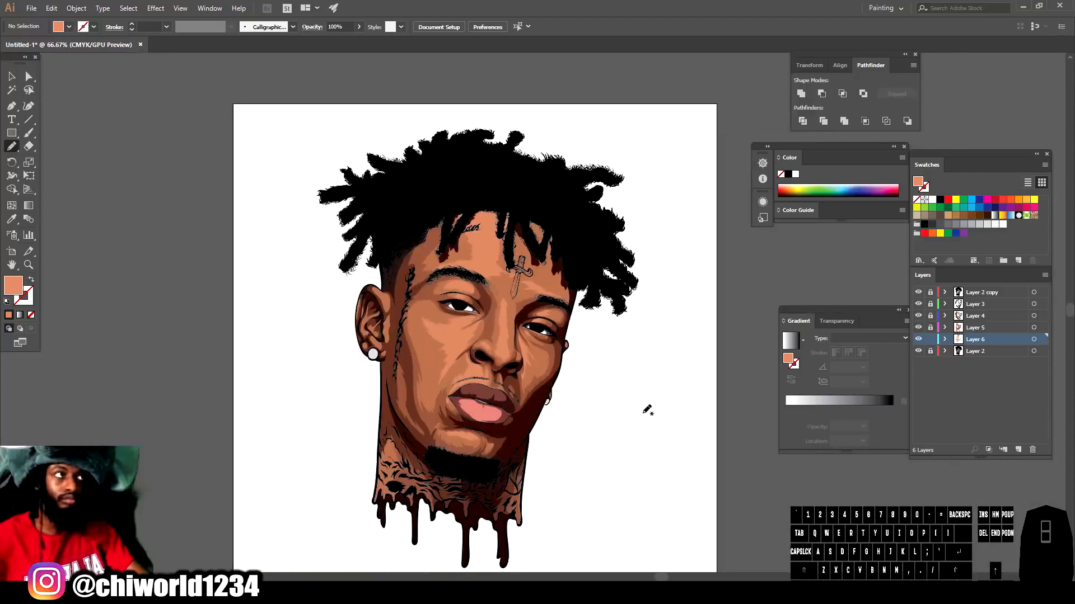
key(ctrl+equal)
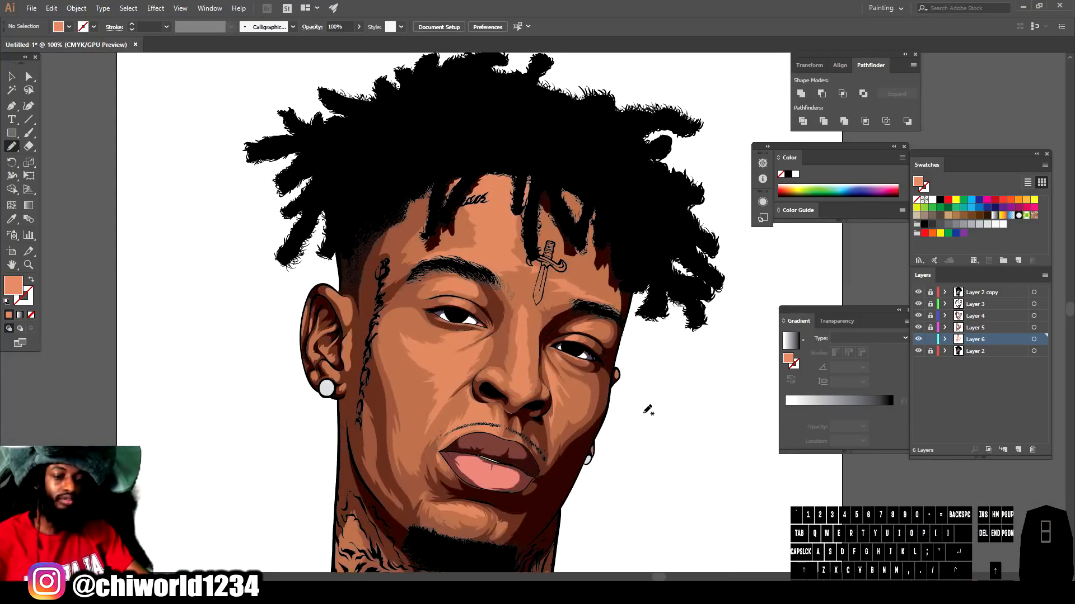
- Lock Layer 6, add a new layer and place it directly below Layer 6
click(931, 340)
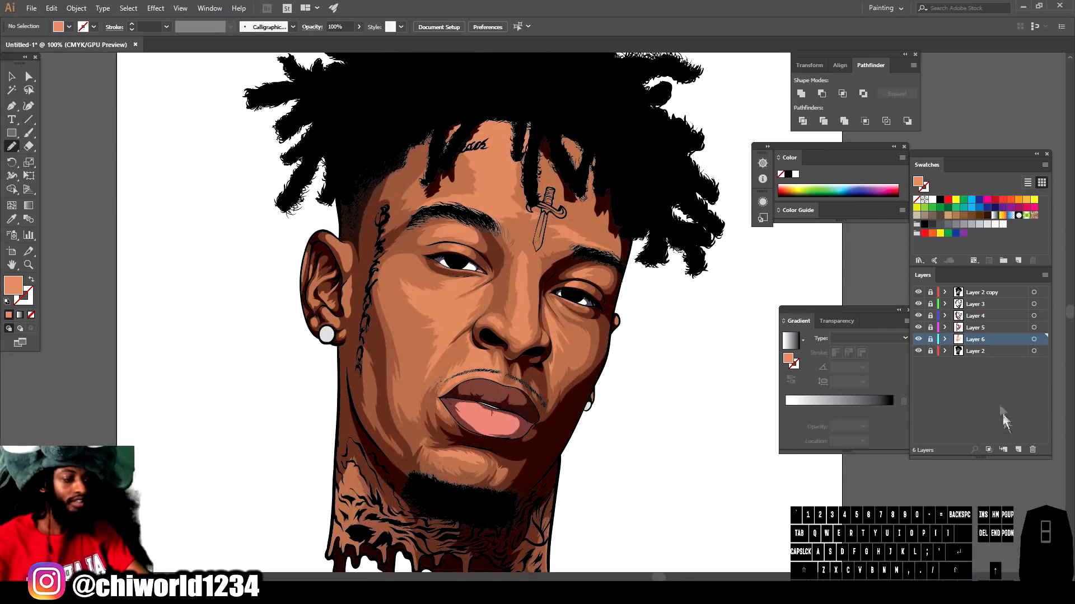
click(1017, 448)
drag(975, 337, 976, 356)
key(ctrl+minus)
key(ctrl+minus)
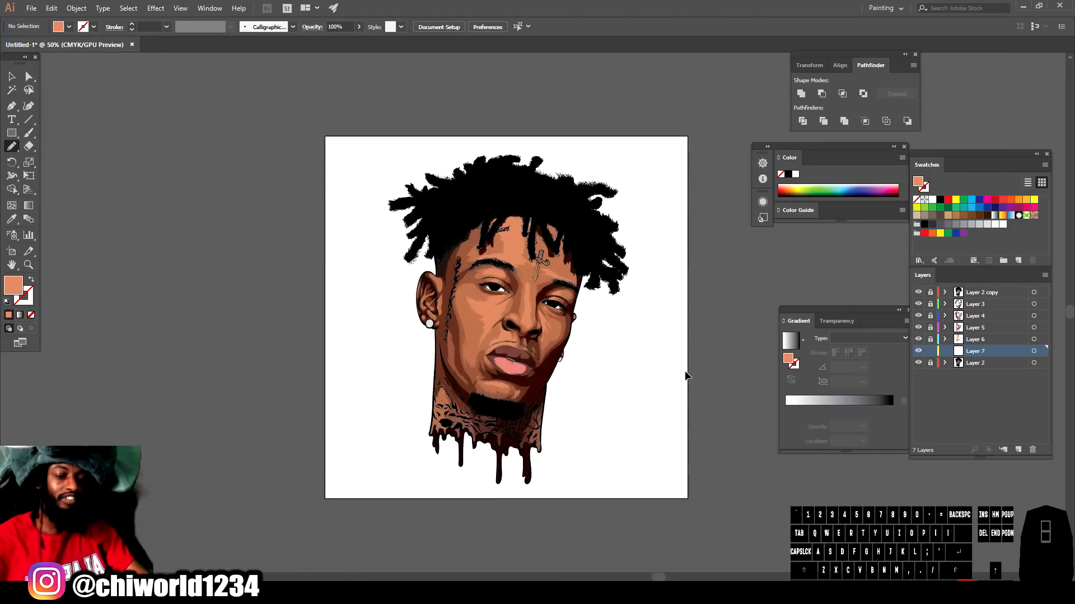
- Set the fill to a lighter peach based on a sample of the near cheek's highlight, and move the new layer above Layer 6
key(ctrl+plus)
key(ctrl+plus)
key(ctrl+plus)
key(ctrl+plus)
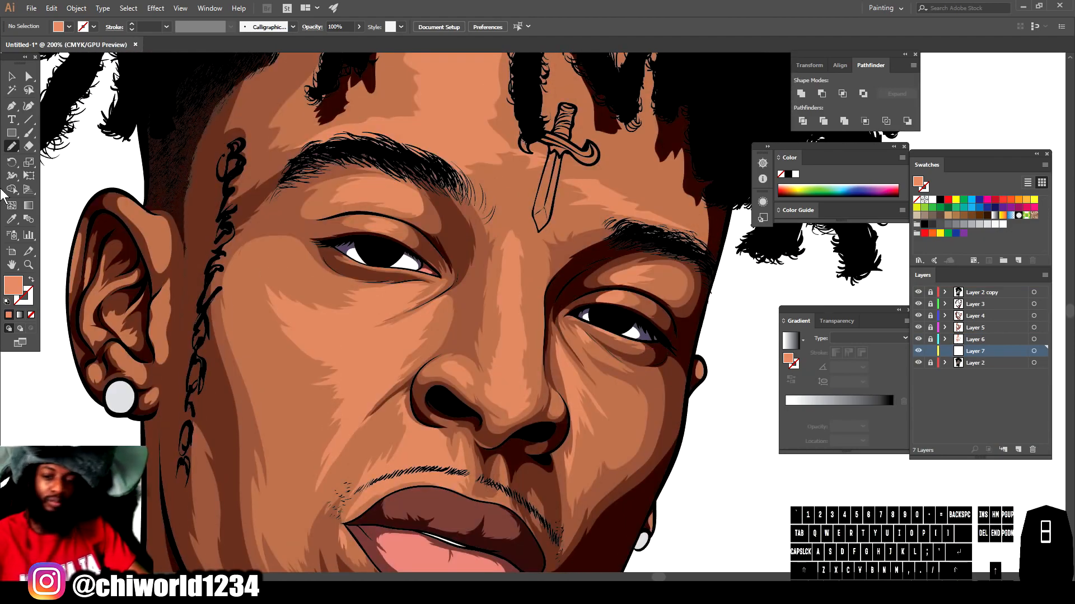
click(12, 219)
click(375, 356)
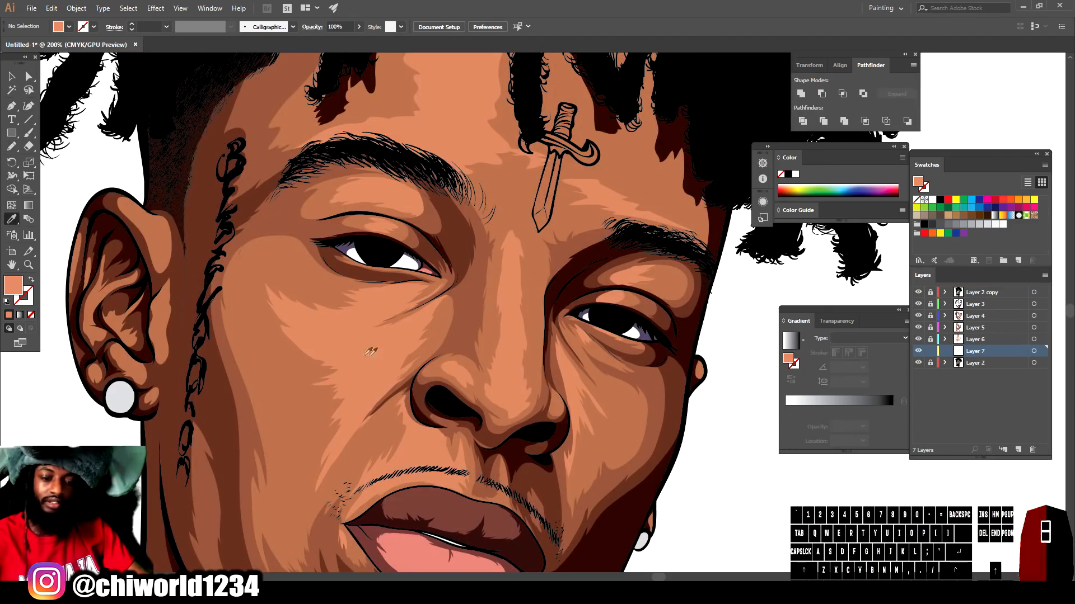
double_click(12, 289)
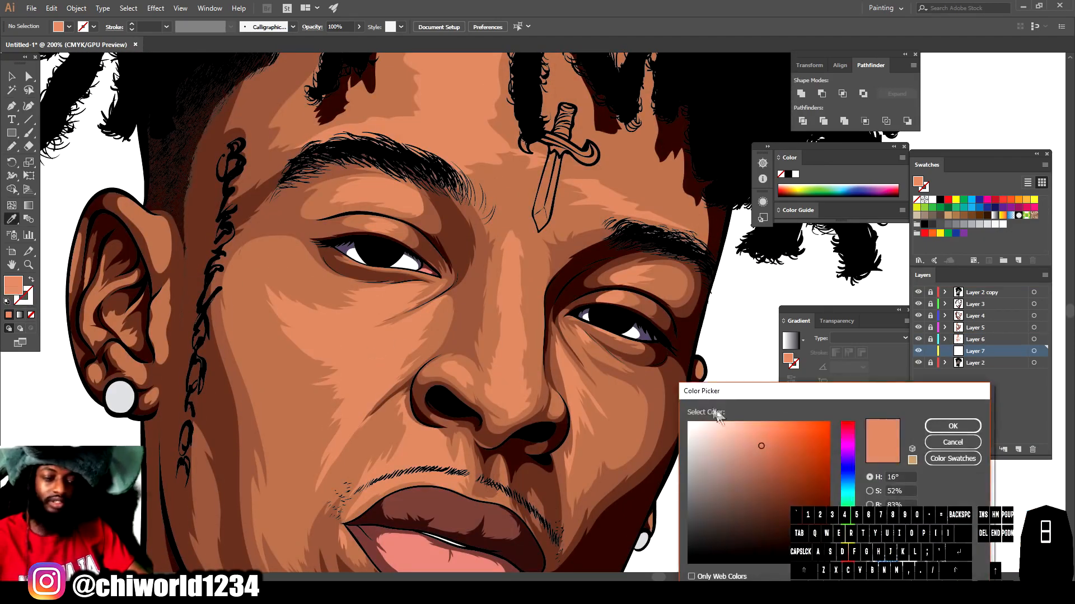
click(756, 429)
drag(756, 429, 748, 421)
click(933, 428)
drag(978, 353, 977, 340)
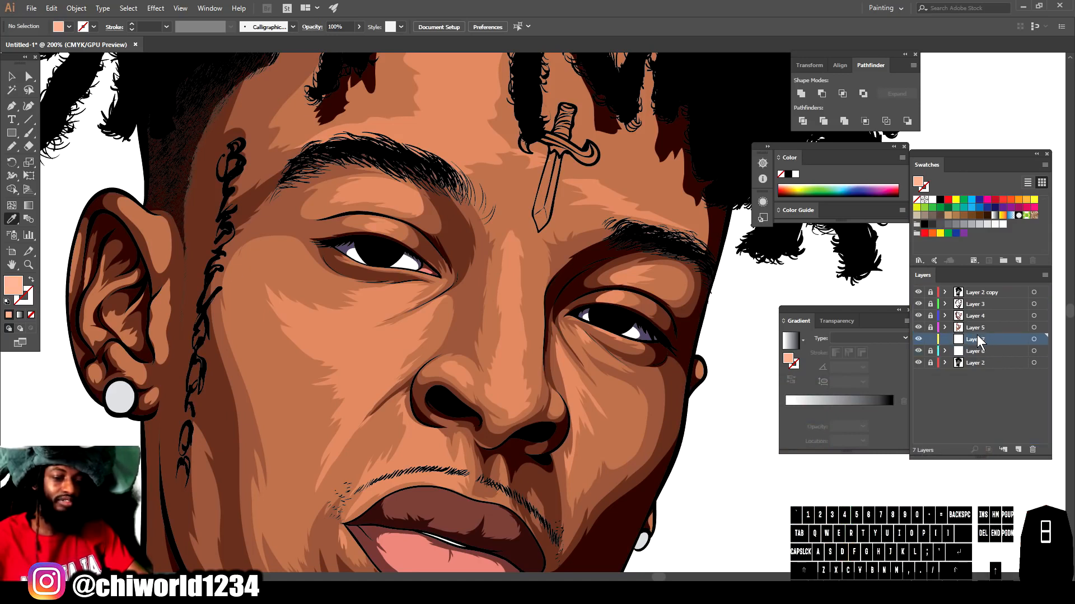
- Draw jagged peach highlights on the tip, bridge and near wing of the nose with the Pencil tool
click(12, 145)
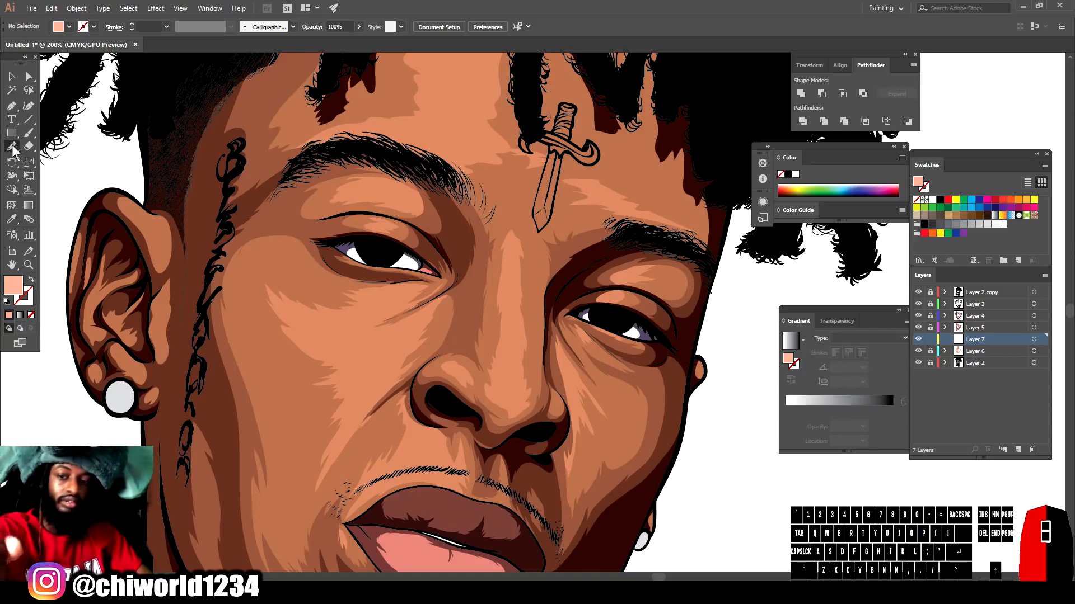
drag(505, 390, 506, 291)
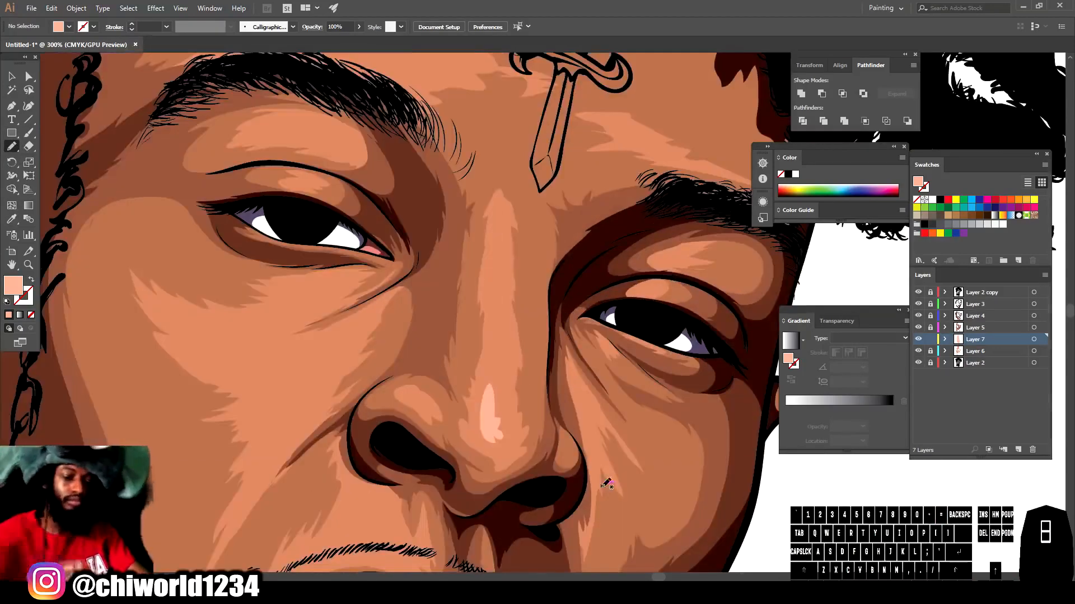
mouse_move(507, 386)
mouse_down()
mouse_move(485, 431)
mouse_move(492, 380)
mouse_up()
mouse_move(495, 332)
mouse_down()
mouse_move(497, 302)
mouse_move(496, 330)
mouse_up()
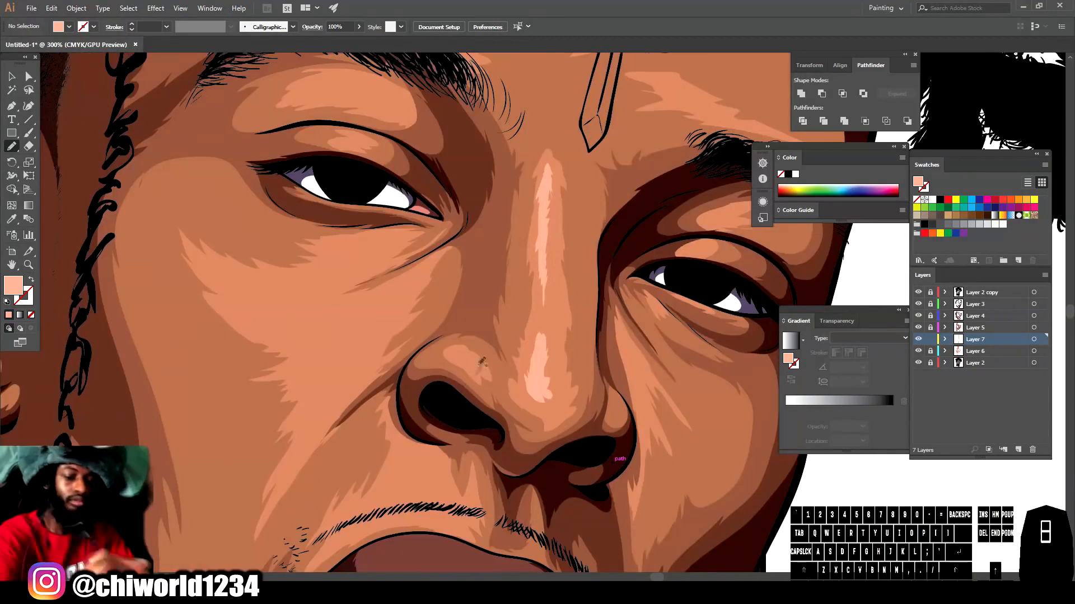
drag(487, 364, 462, 361)
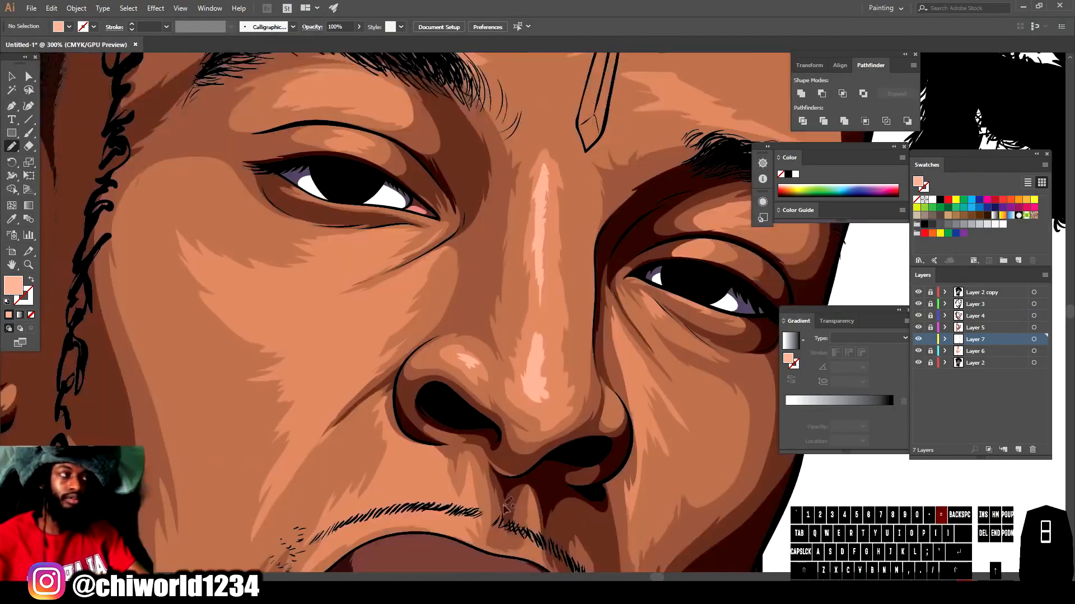
- Draw peach highlights between the near nostril and upper lip, along the lip's upper edge and on the philtrum
drag(394, 462, 425, 456)
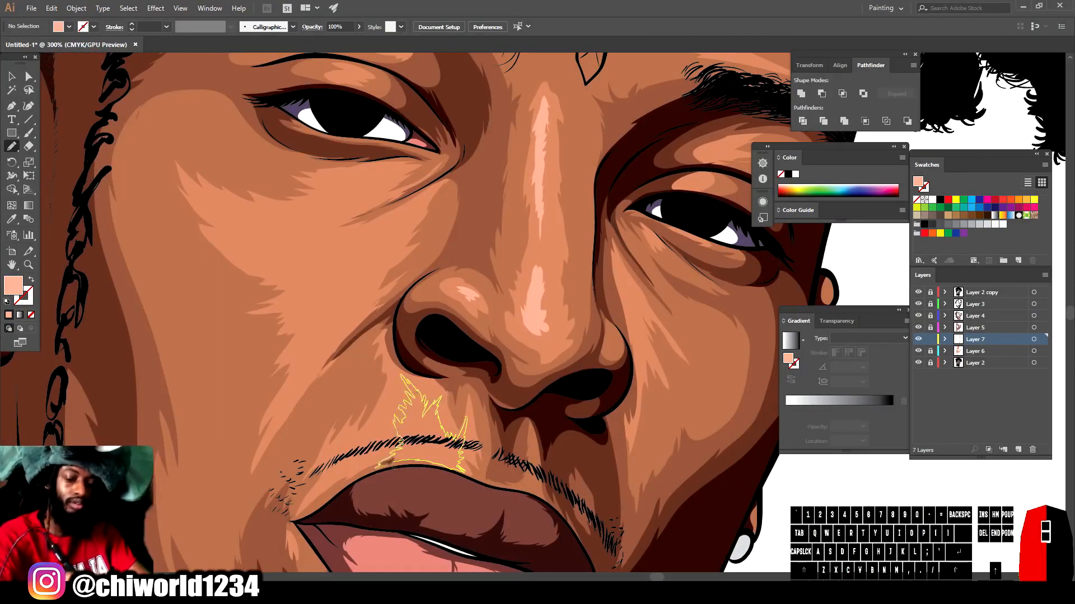
key(ctrl+minus)
key(ctrl+minus)
key(ctrl+minus)
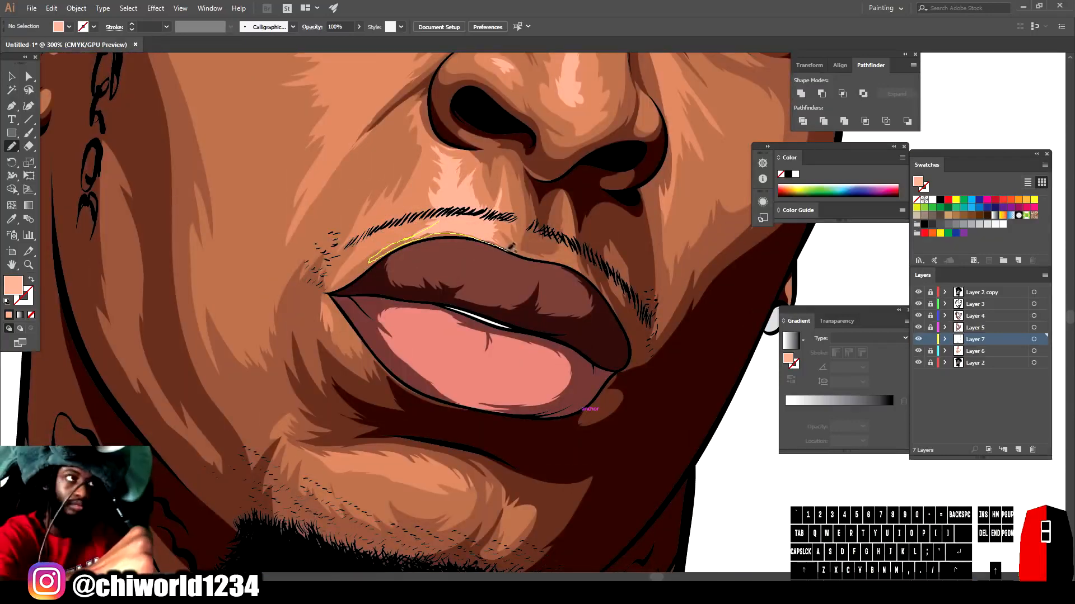
drag(514, 246, 492, 233)
mouse_move(559, 252)
mouse_down()
mouse_move(570, 240)
mouse_move(565, 218)
mouse_move(562, 244)
mouse_up()
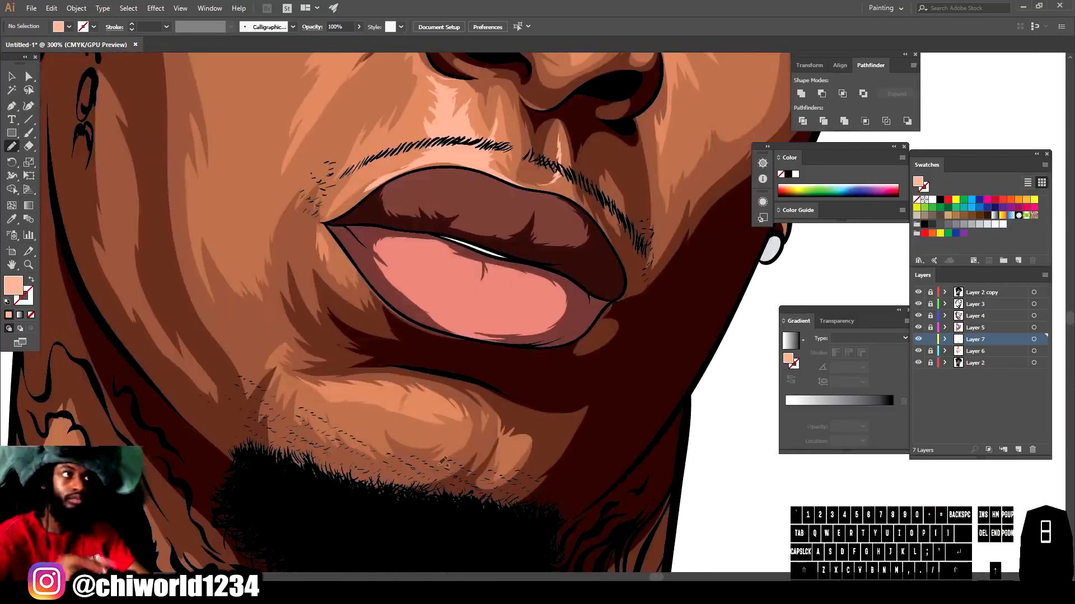
- Draw jagged peach highlights on the chin below the lower lip and on the near cheek below the eye
drag(414, 391, 346, 378)
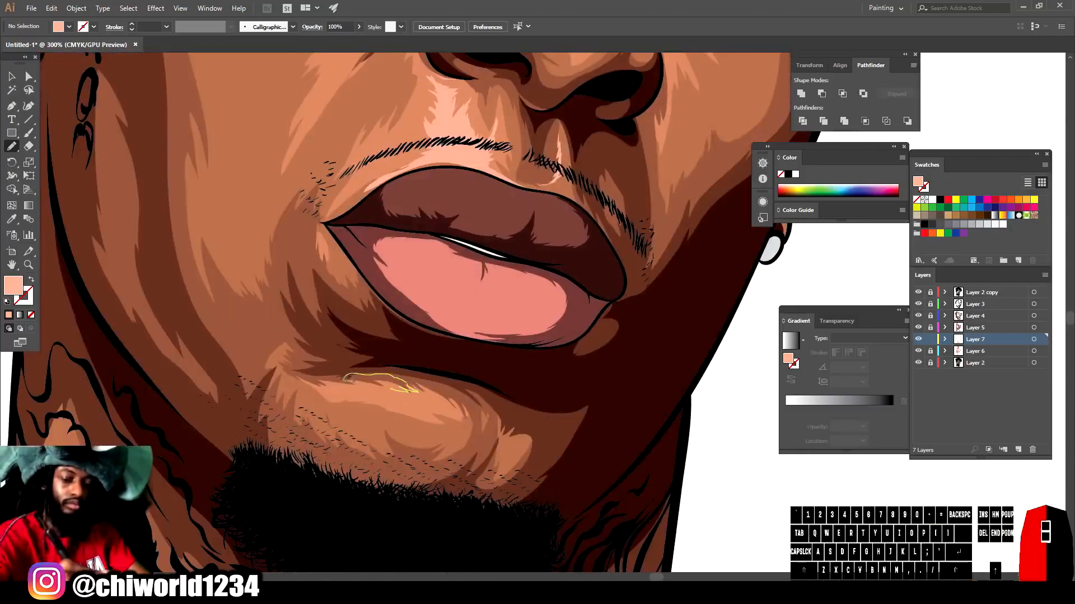
drag(411, 399, 413, 395)
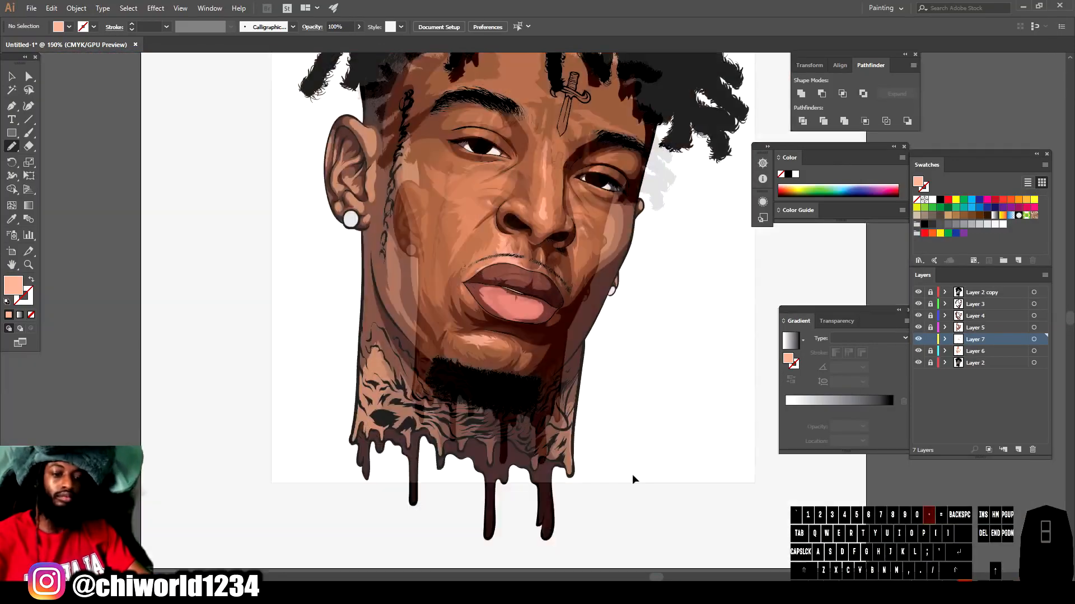
drag(424, 376, 458, 344)
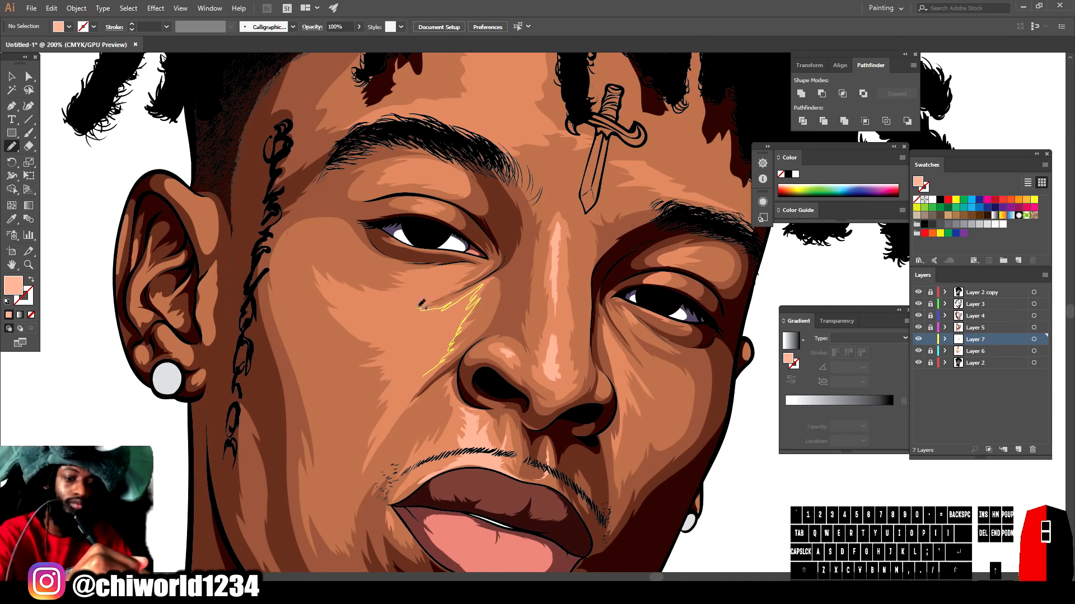
drag(426, 372, 463, 406)
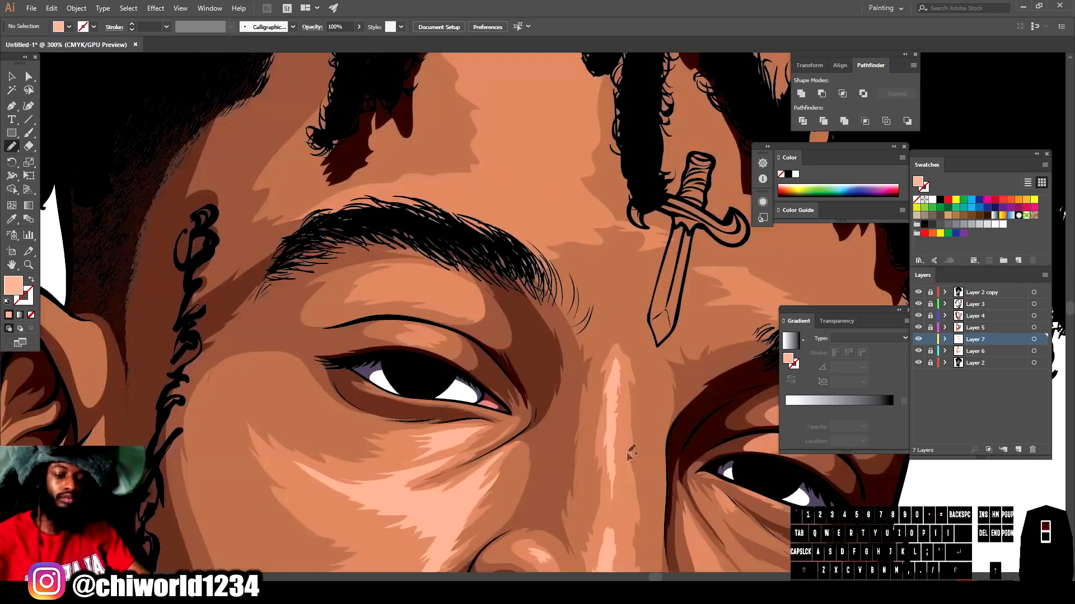
- Draw small peach highlights around the near eye: at the inner corner, on the upper eyelid and below the eyebrow
scroll(628, 459, down, 1)
mouse_move(464, 410)
mouse_down()
mouse_move(523, 392)
mouse_move(473, 382)
mouse_move(465, 409)
mouse_up()
mouse_move(486, 387)
mouse_down()
mouse_move(533, 389)
mouse_move(487, 388)
mouse_up()
drag(423, 420, 455, 405)
drag(411, 314, 442, 313)
mouse_move(430, 272)
mouse_down()
mouse_move(486, 279)
mouse_move(426, 267)
mouse_up()
- Draw a jagged peach highlight on the forehead between the near eyebrow and the hairline
key(ctrl+minus)
key(ctrl+minus)
key(ctrl+minus)
key(ctrl+minus)
key(ctrl+plus)
key(ctrl+plus)
key(ctrl+plus)
key(ctrl+plus)
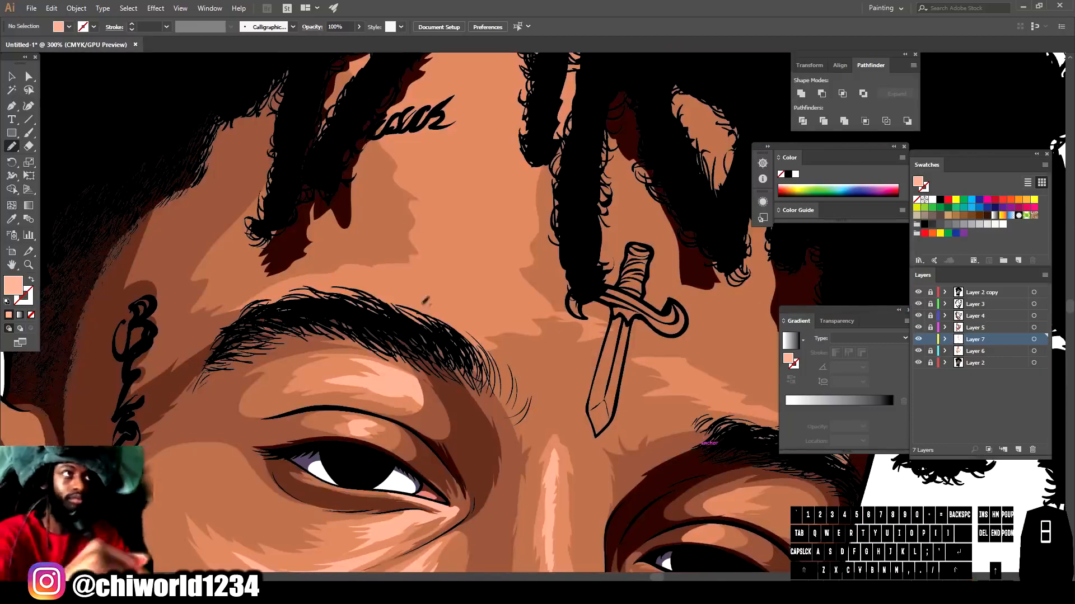
mouse_move(344, 299)
mouse_down()
mouse_move(462, 308)
mouse_move(498, 260)
mouse_move(537, 78)
mouse_move(448, 140)
mouse_move(409, 291)
mouse_up()
key(ctrl+minus)
key(ctrl+minus)
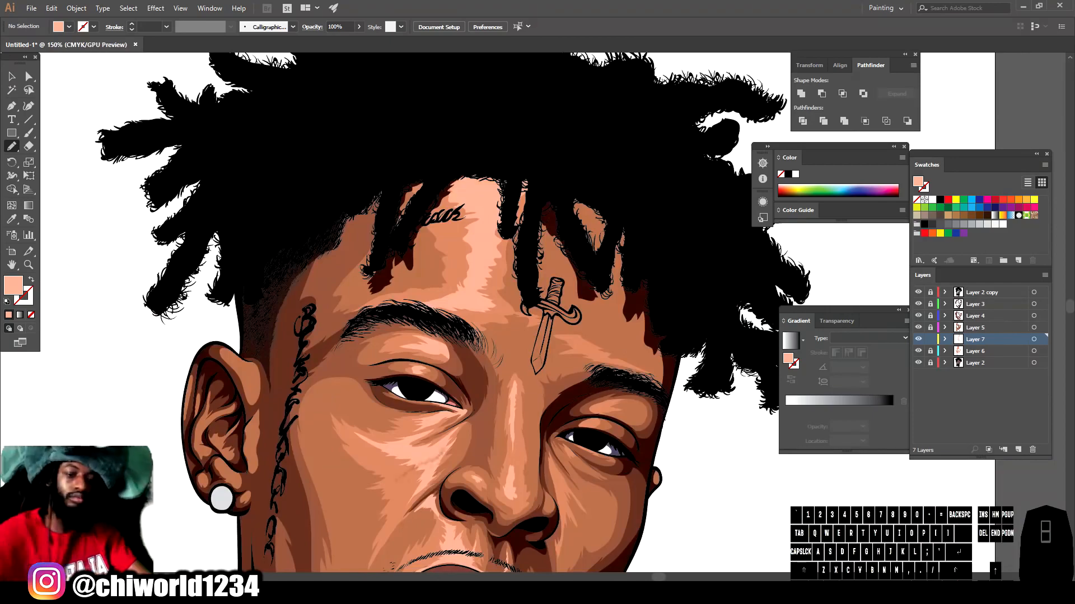
- Draw a jagged peach highlight across the upper part of the lower lip
key(ctrl+minus)
key(ctrl+minus)
key(ctrl+minus)
key(ctrl+minus)
key(ctrl+plus)
key(ctrl+plus)
key(ctrl+plus)
scroll(627, 469, down, 1)
key(ctrl+plus)
key(ctrl+plus)
key(ctrl+plus)
scroll(626, 447, down, 3)
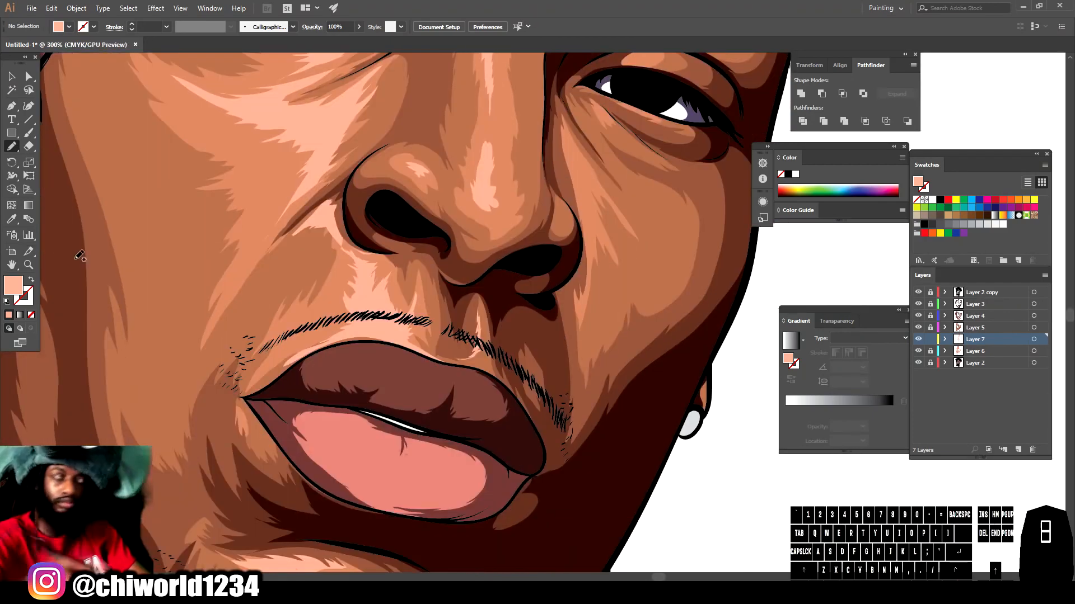
mouse_move(456, 468)
mouse_down()
mouse_move(432, 450)
mouse_move(404, 457)
mouse_up()
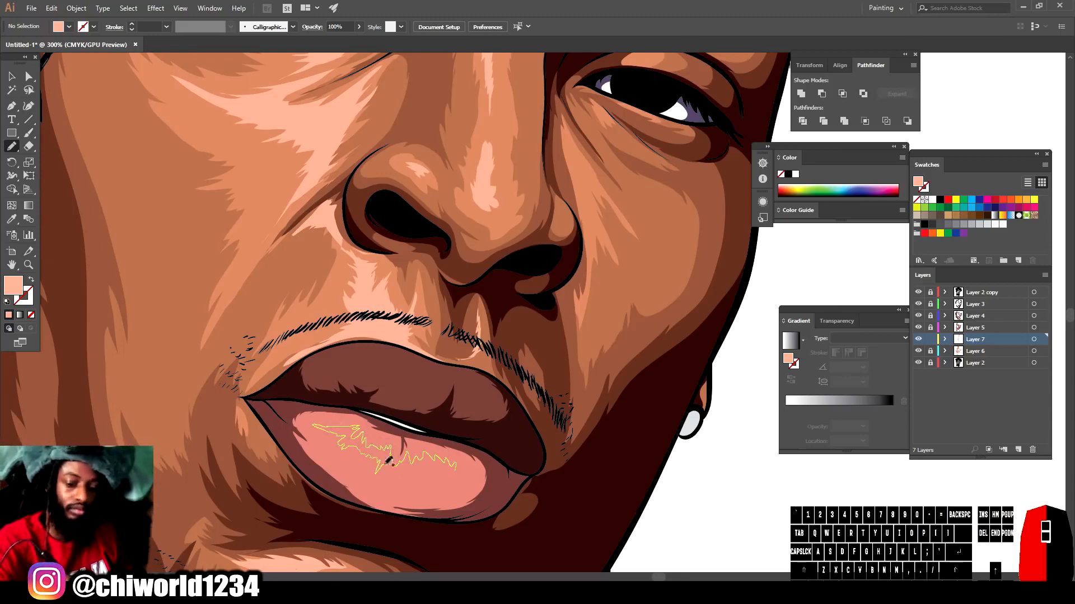
drag(434, 469, 442, 469)
- Try a new fill colour on the jagged highlight of the lower lip
click(11, 76)
click(392, 449)
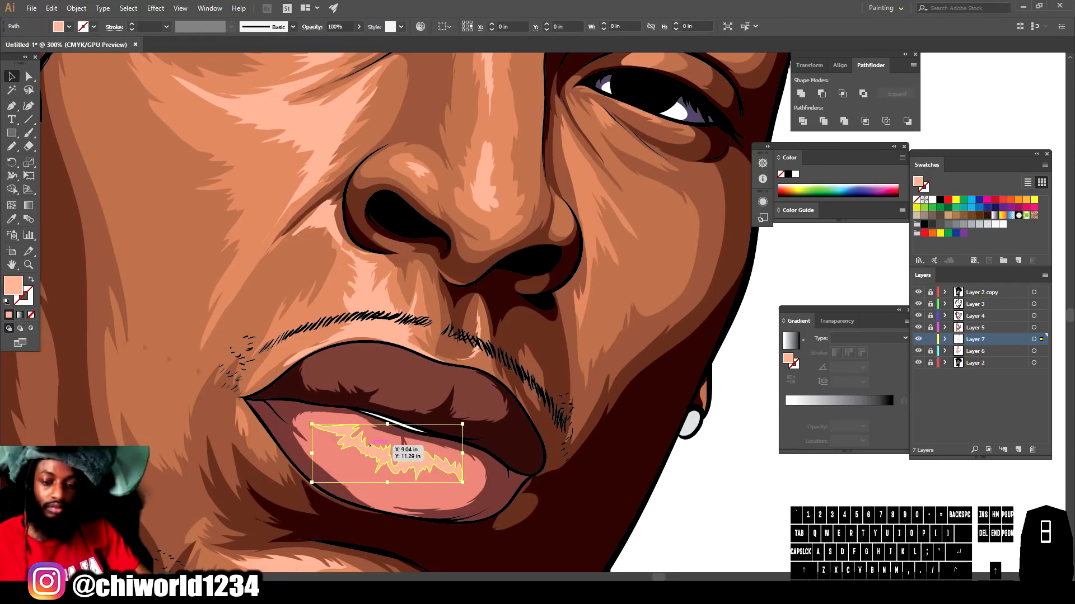
double_click(13, 286)
click(844, 563)
click(734, 425)
click(952, 427)
click(679, 519)
- Recolour the lower-lip highlight to a lighter pink based on the colour sampled from the lip
key(ctrl+minus)
key(ctrl+minus)
scroll(629, 511, up, 3)
click(411, 476)
key(i)
click(324, 429)
double_click(14, 286)
click(747, 426)
click(946, 426)
click(12, 76)
click(817, 477)
- Sample the upper lip's brown and change the fill to a lighter dusty rose
key(ctrl+minus)
key(ctrl+minus)
key(ctrl+minus)
key(ctrl+minus)
key(ctrl+equal)
key(ctrl+equal)
key(ctrl+equal)
key(ctrl+equal)
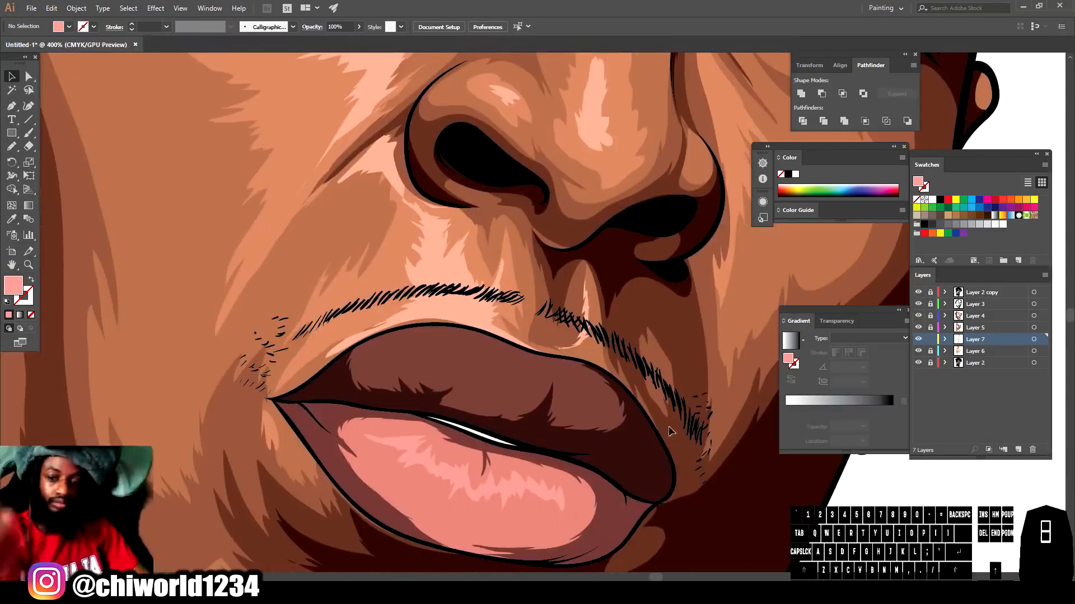
key(i)
click(412, 370)
double_click(13, 286)
mouse_move(757, 450)
mouse_down()
mouse_move(737, 469)
mouse_move(743, 477)
mouse_up()
click(940, 427)
- Draw jagged dusty-rose highlights across the upper lip with the Pencil tool
key(n)
drag(528, 389, 497, 373)
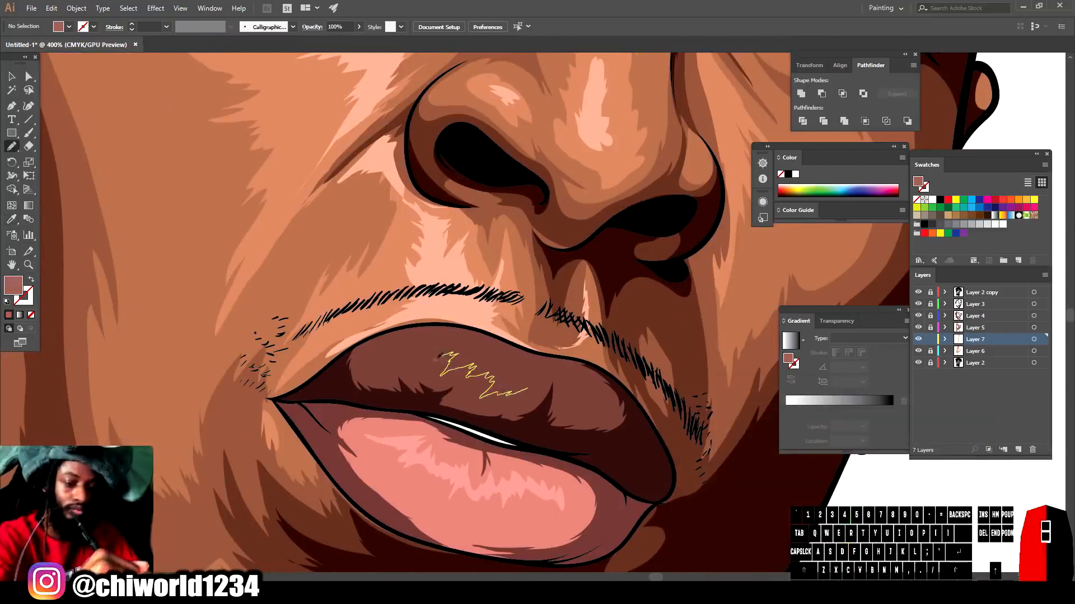
drag(516, 383, 526, 388)
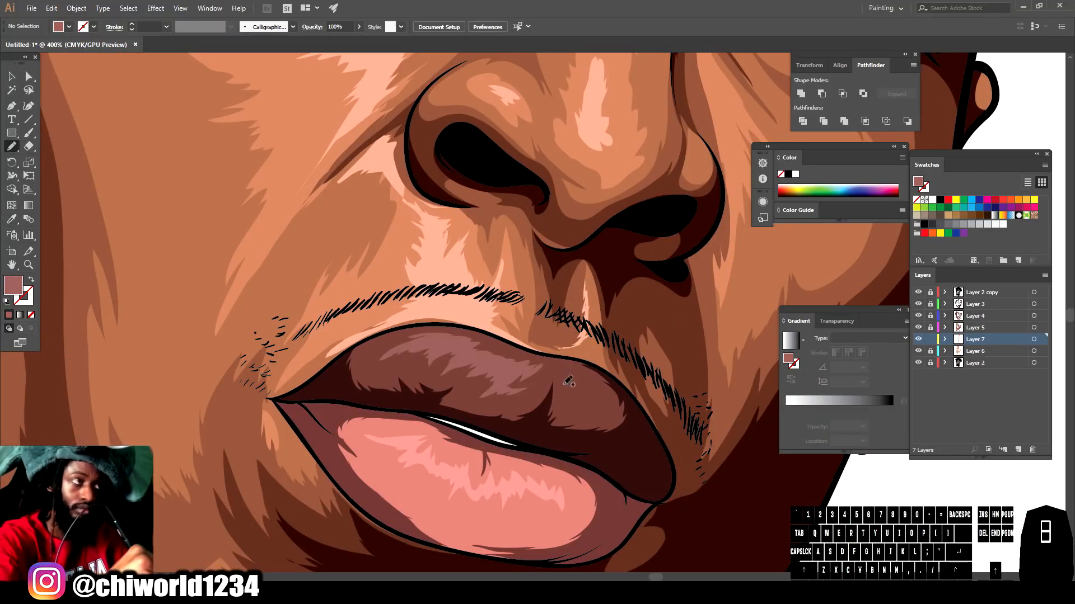
- Lock Layer 7, add a new layer and move it to the top of the layer stack
key(ctrl+minus)
key(ctrl+minus)
key(ctrl+minus)
key(ctrl+minus)
key(ctrl+minus)
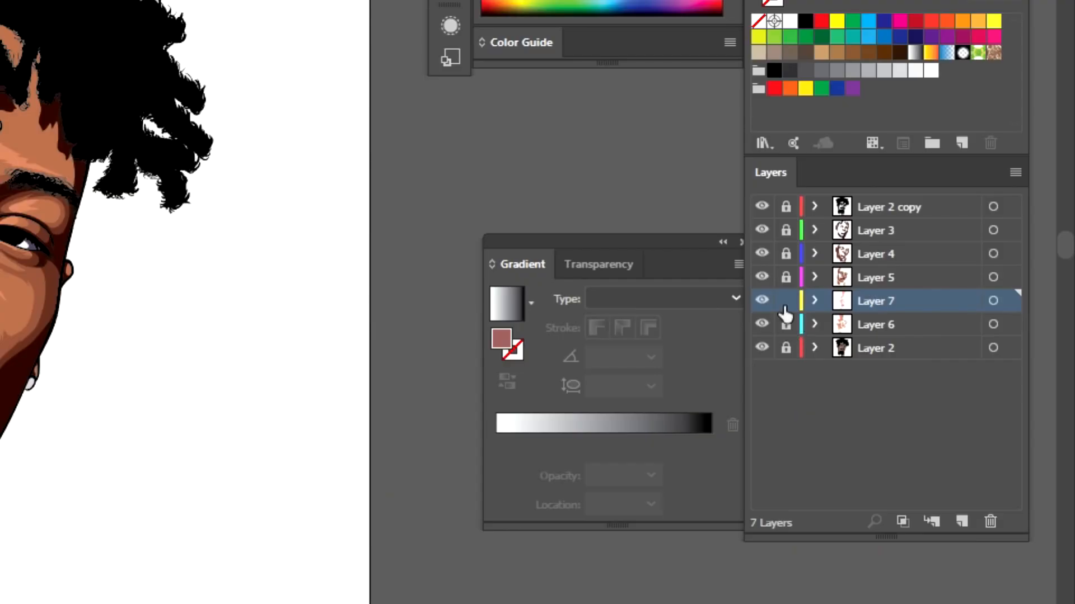
click(785, 302)
click(962, 522)
drag(861, 300, 873, 200)
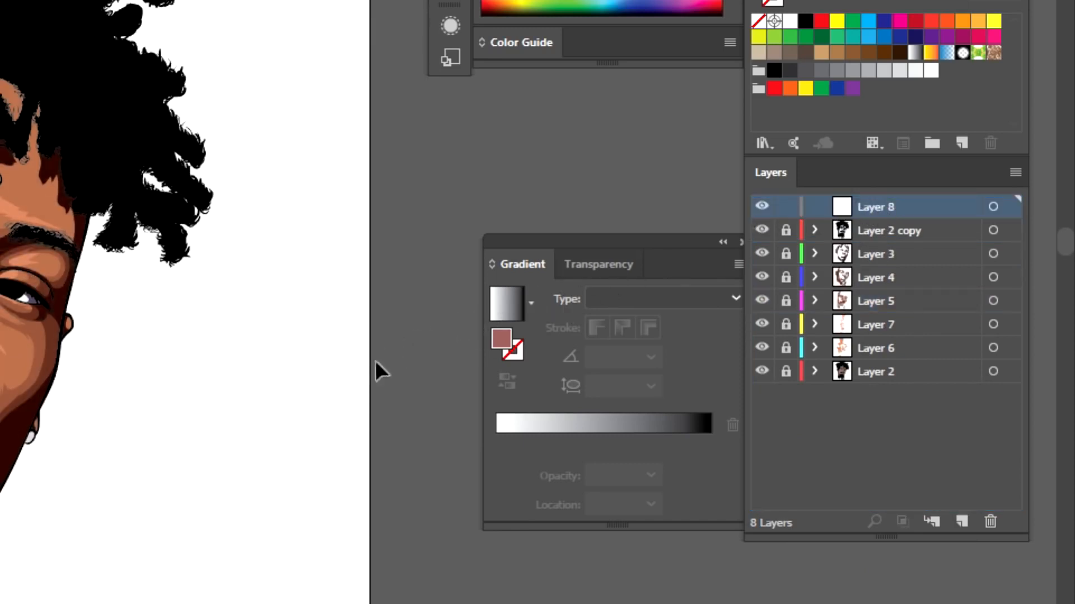
- Draw a round white catchlight without a stroke over the pupil of each eye using the Pencil tool
key(ctrl+plus)
key(ctrl+plus)
key(ctrl+plus)
key(ctrl+plus)
key(d)
click(29, 132)
click(248, 281)
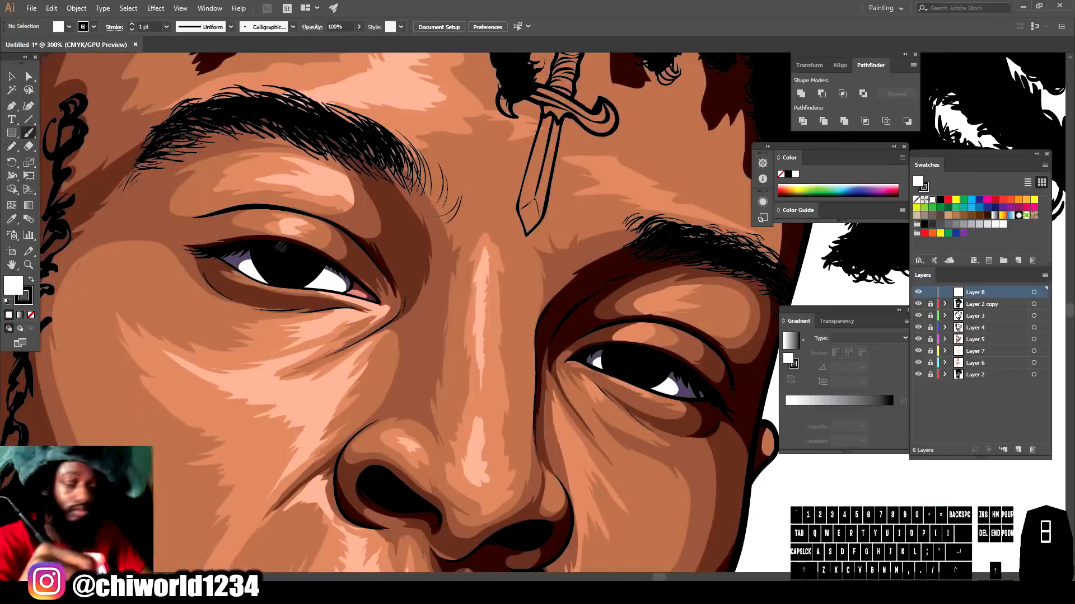
click(26, 301)
click(30, 315)
click(12, 284)
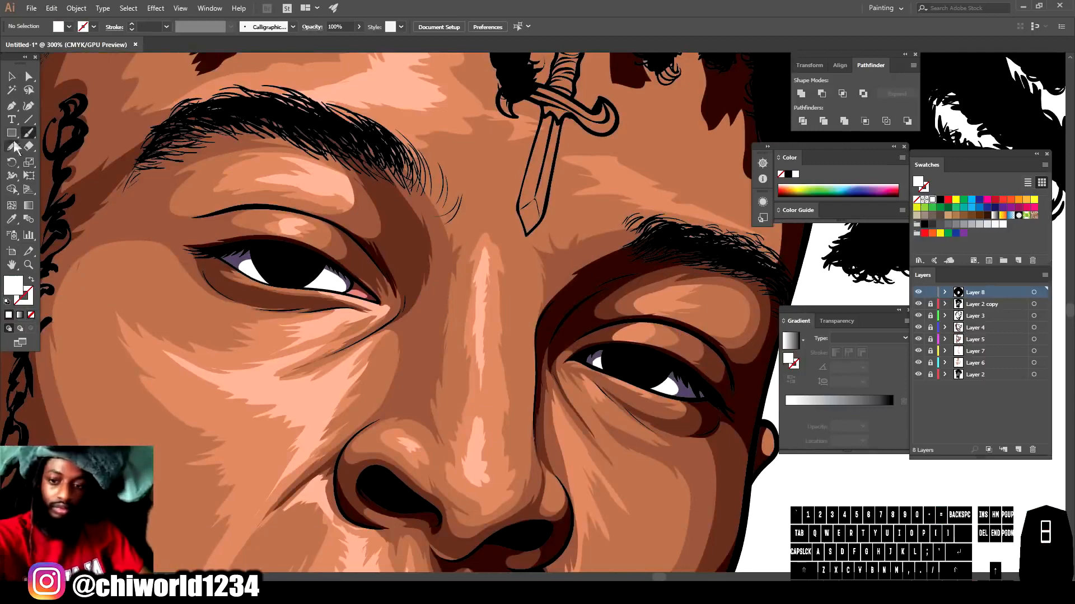
click(12, 147)
key(ctrl+minus)
key(ctrl+minus)
key(ctrl+minus)
key(ctrl+minus)
key(ctrl+plus)
key(ctrl+plus)
key(ctrl+plus)
key(ctrl+plus)
- Set the fill to a very dark brown and draw a subtle iris reflection in each eye
click(986, 217)
double_click(14, 285)
click(741, 528)
click(952, 426)
drag(654, 373, 649, 376)
drag(315, 269, 311, 272)
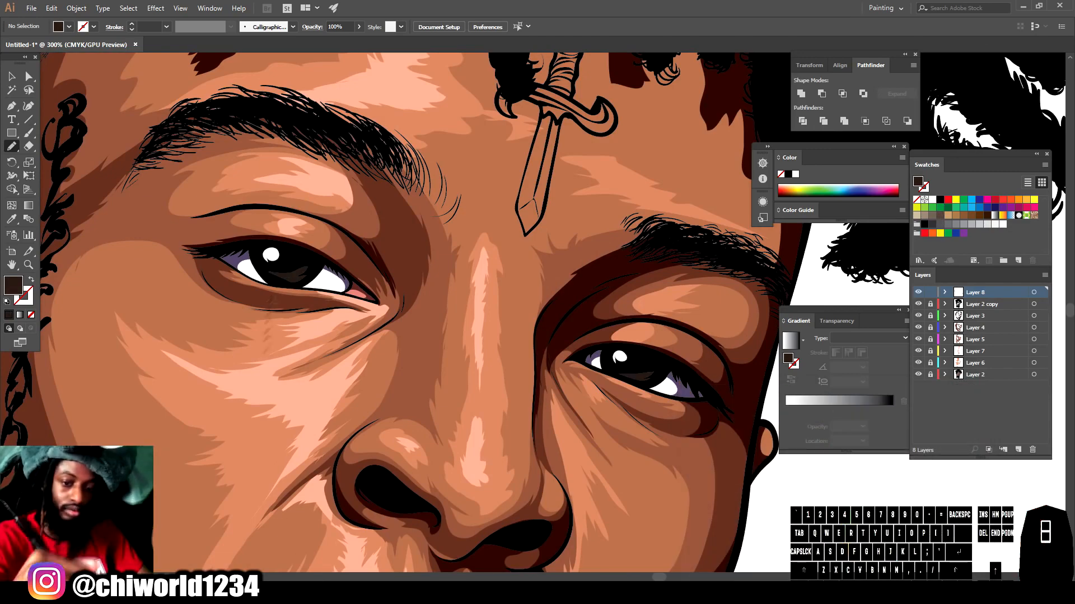
- Examine how the eye reflections look within the whole portrait
key(ctrl+minus)
key(ctrl+minus)
key(ctrl+minus)
key(ctrl+minus)
key(ctrl+plus)
key(ctrl+plus)
key(ctrl+minus)
key(ctrl+minus)
key(ctrl+plus)
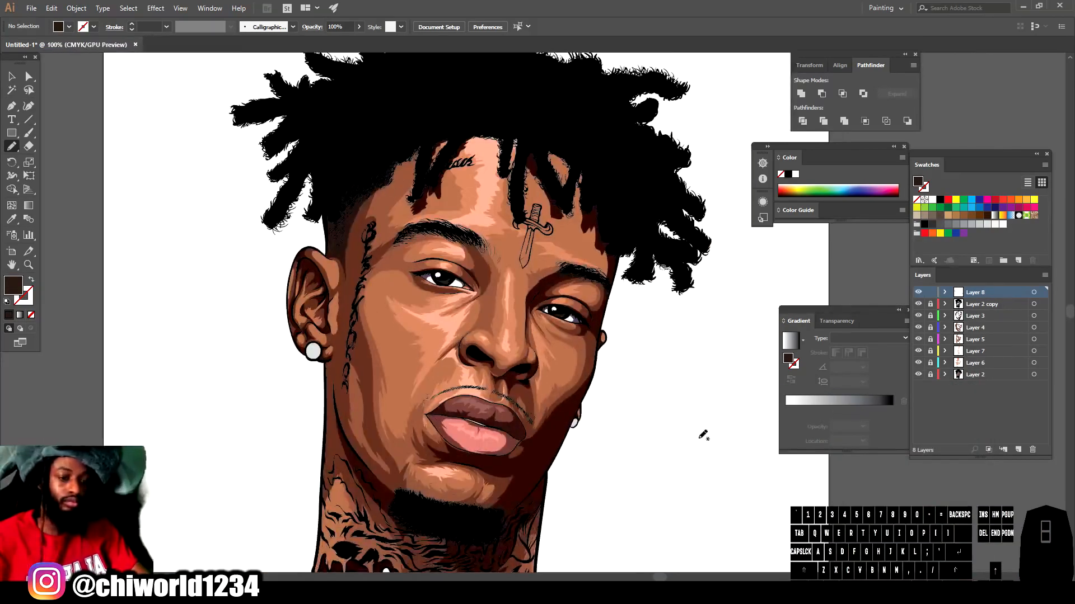
key(ctrl+minus)
key(ctrl+plus)
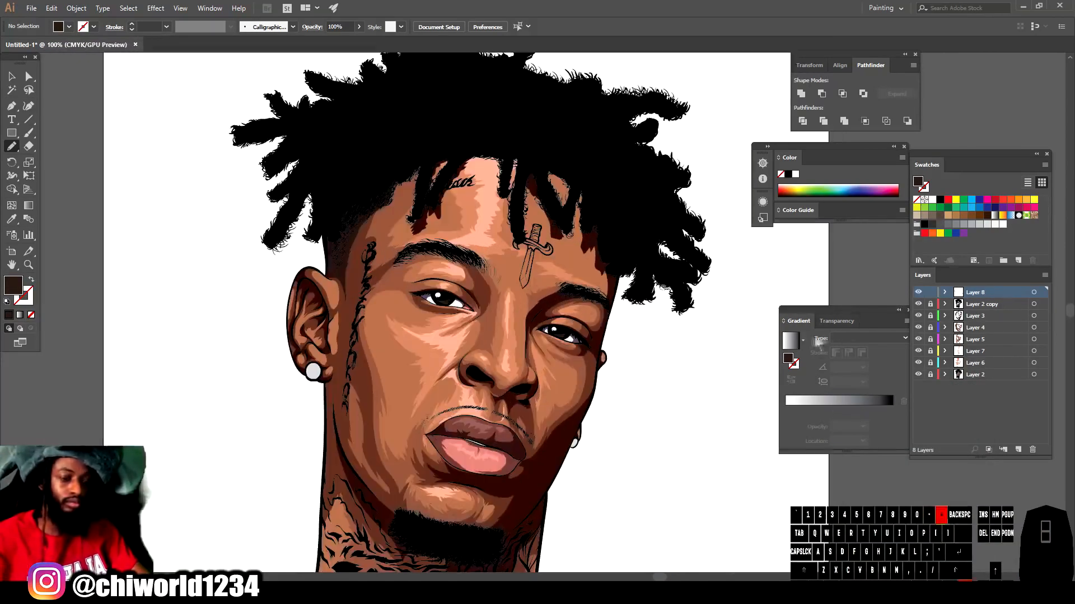
- Lock Layer 8, unlock Layer 3 and select all of the darkest shadow shapes on Layer 3
click(930, 315)
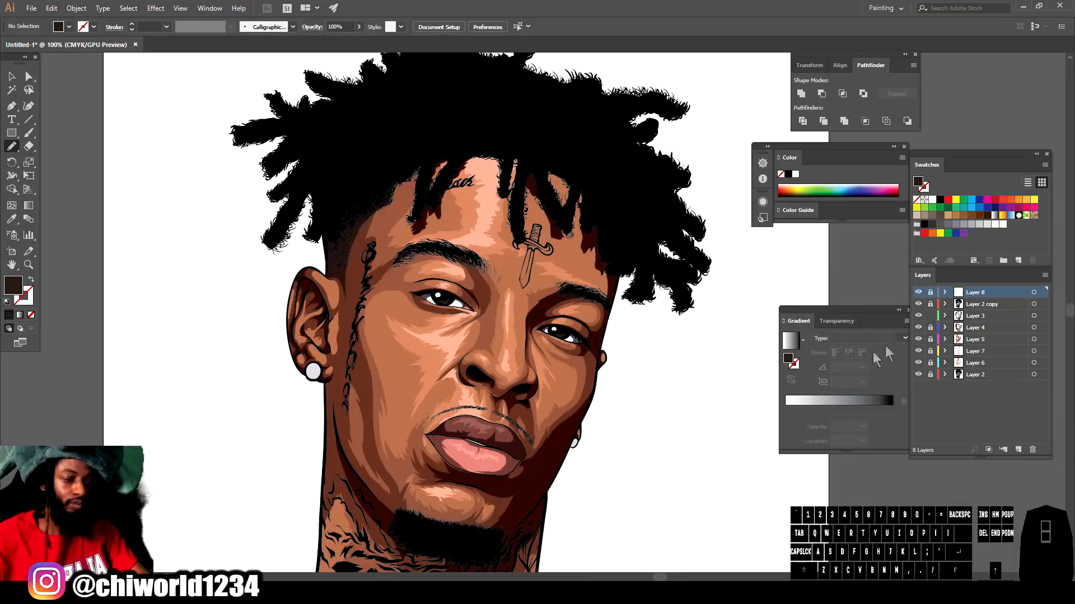
key(ctrl+minus)
click(12, 81)
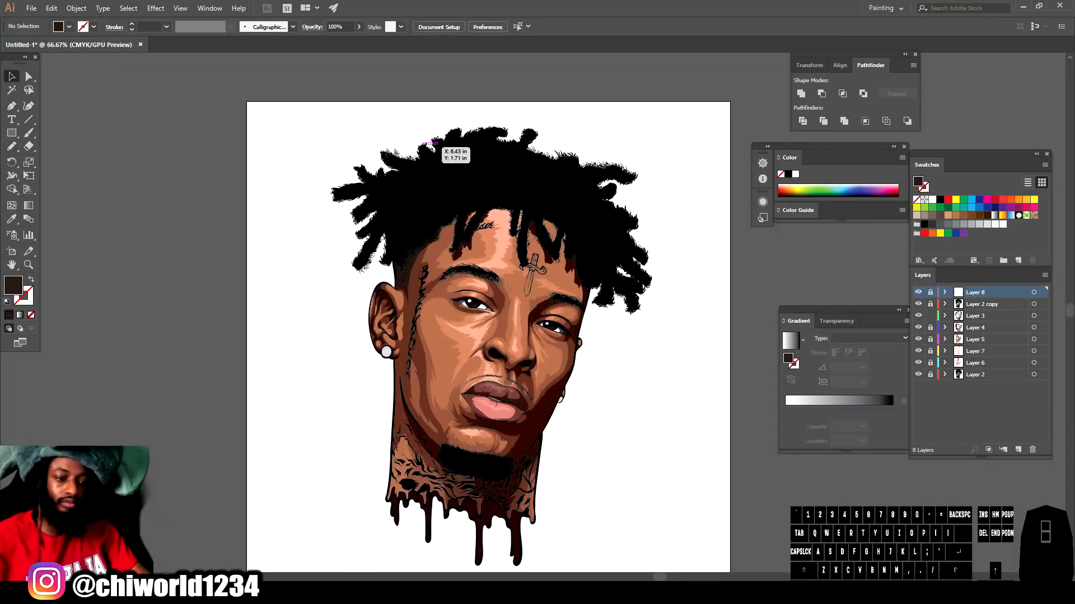
drag(304, 159, 685, 506)
key(ctrl+plus)
scroll(679, 472, down, 1)
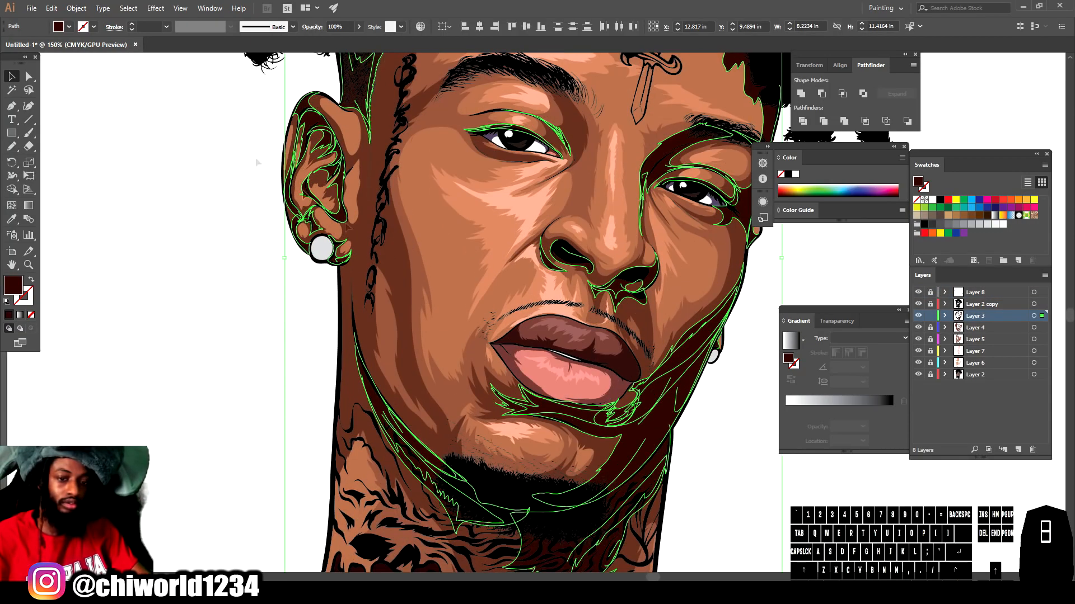
- Recolour the selected shadow shapes to 80% saturation and 13% brightness using Recolor Artwork, and lock Layer 3
click(51, 9)
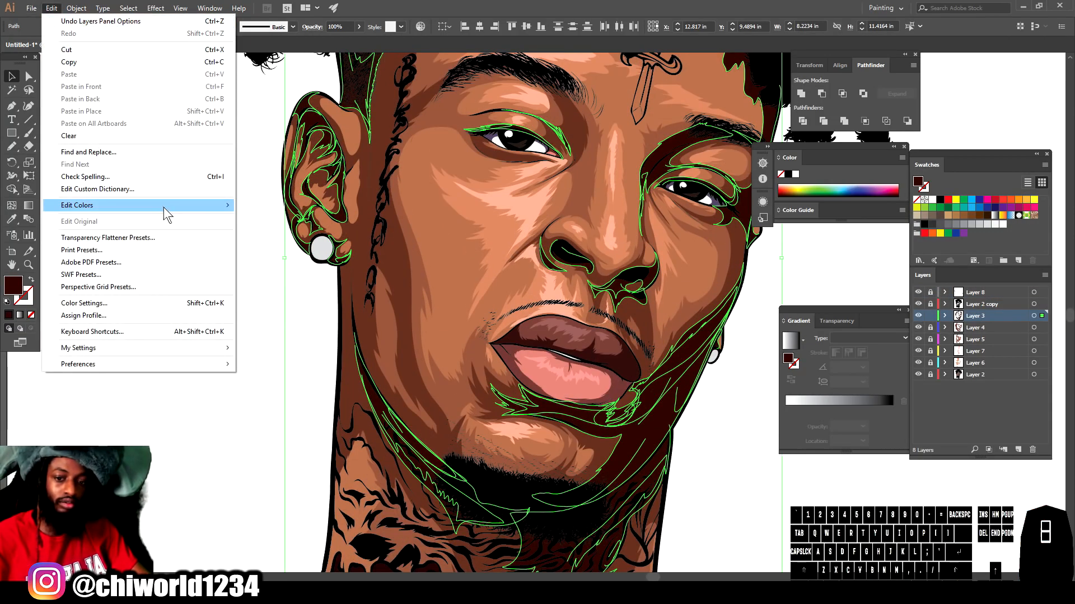
mouse_move(168, 205)
mouse_move(315, 220)
click(374, 270)
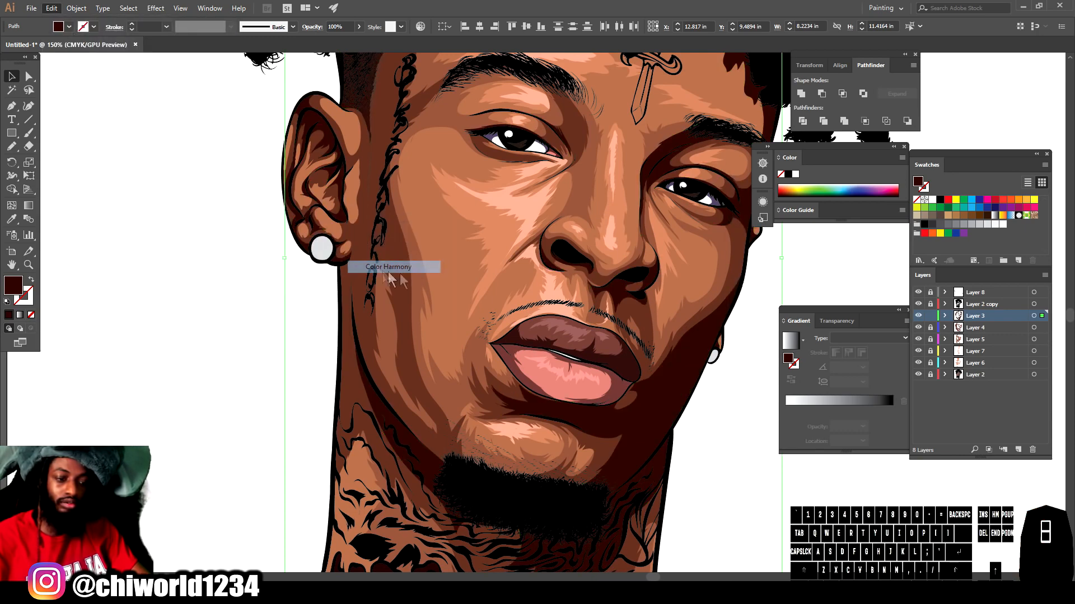
drag(784, 437, 816, 419)
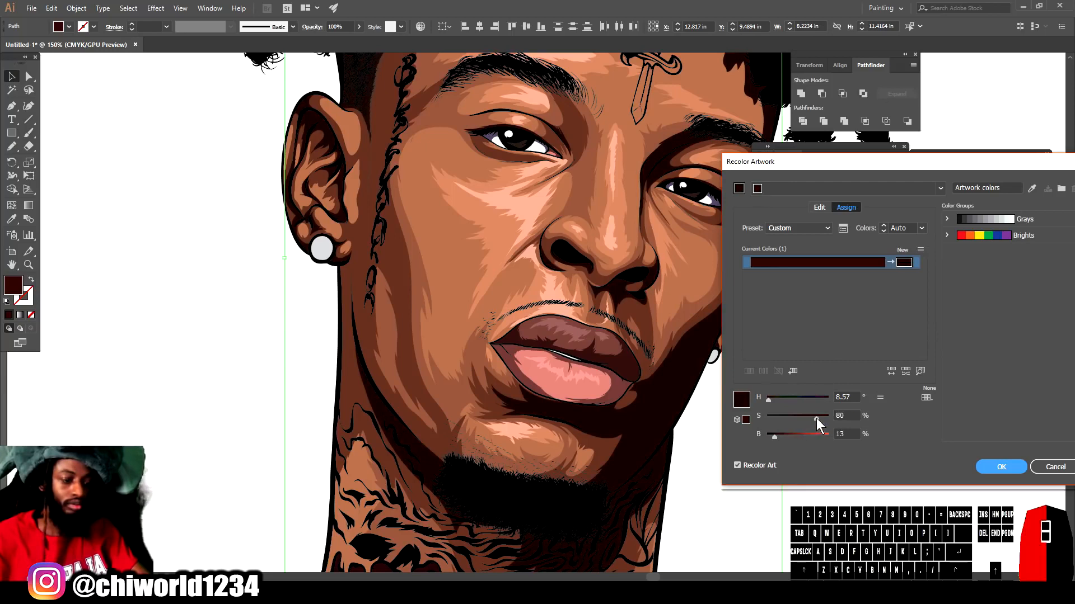
click(1001, 467)
click(930, 316)
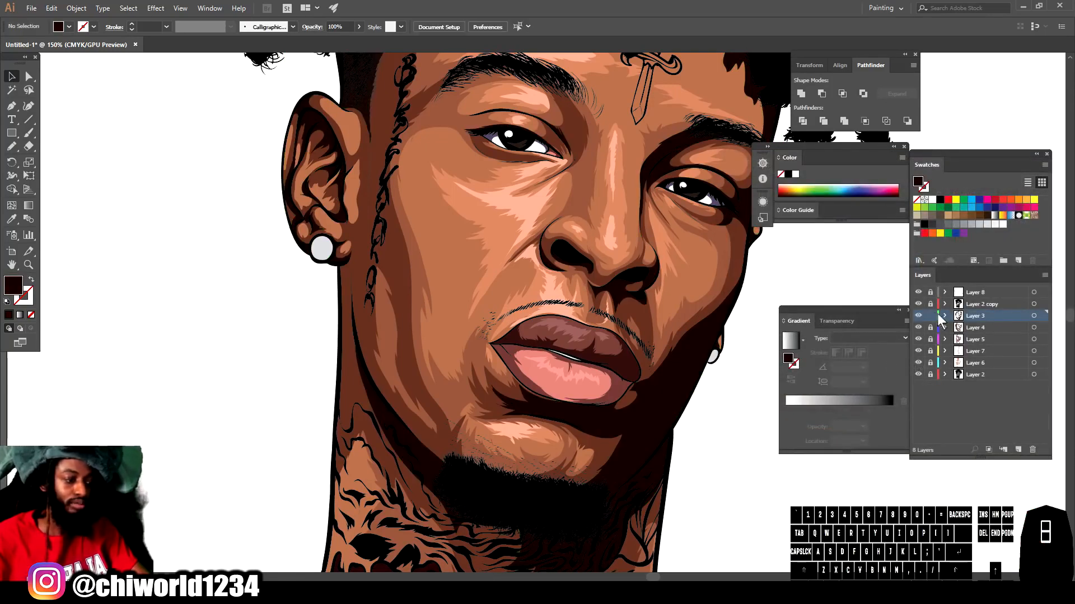
- Unlock and activate Layer 4, check its visibility, and sample its reddish-brown shadow beside the ear as the fill
scroll(819, 340, up, 2)
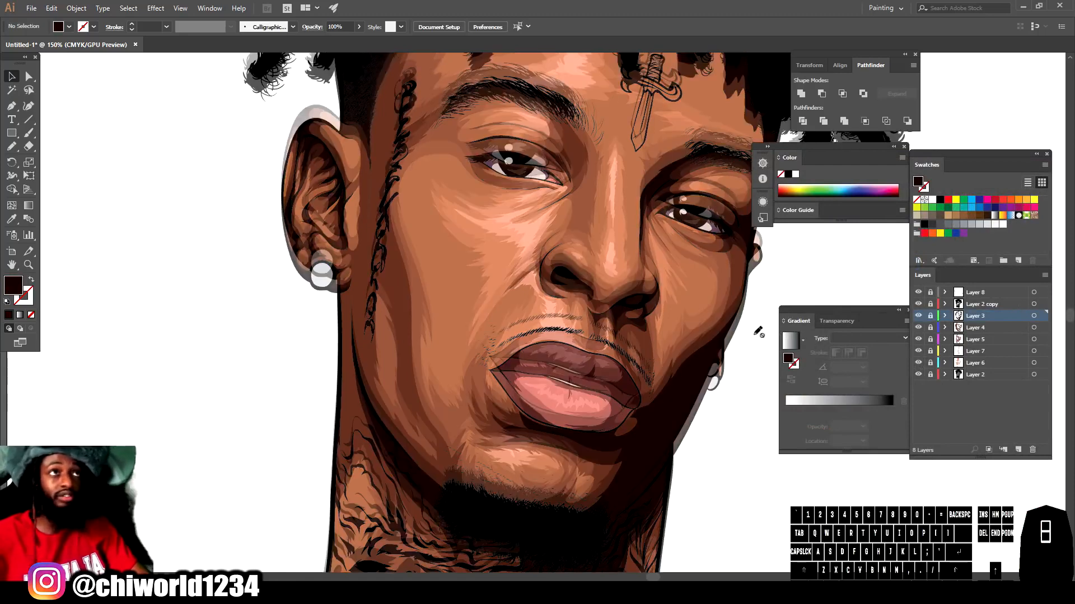
key(ctrl+minus)
key(ctrl+minus)
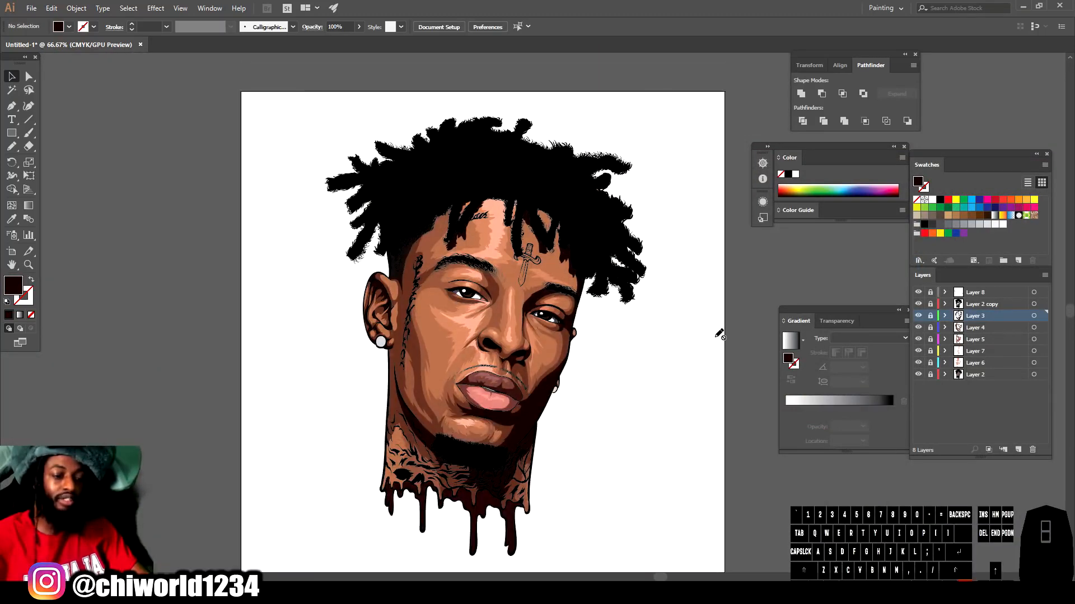
key(ctrl+equal)
key(ctrl+equal)
click(931, 328)
click(981, 328)
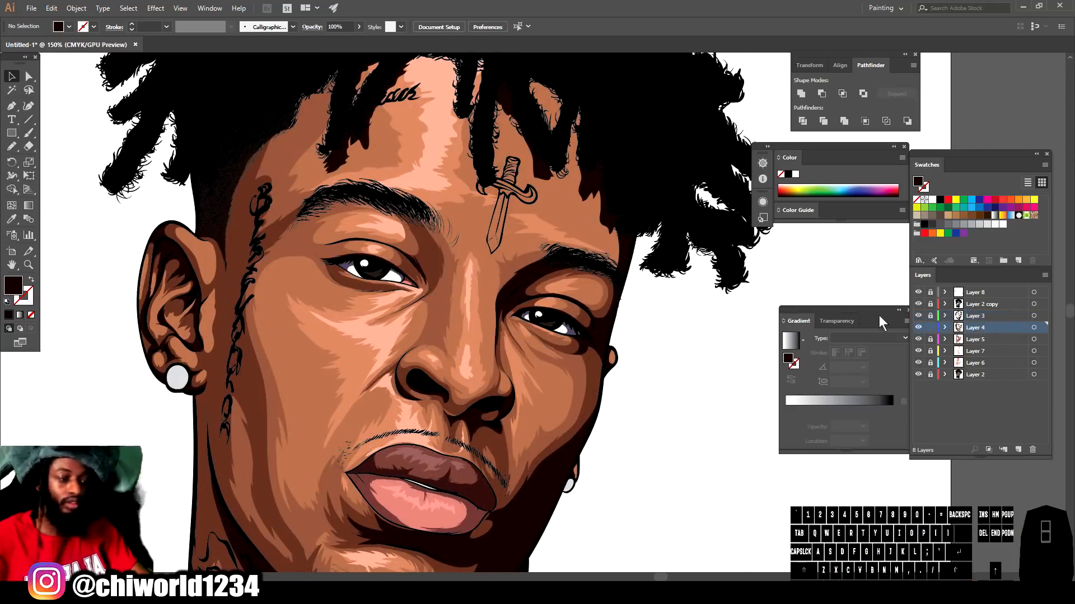
click(917, 327)
click(918, 327)
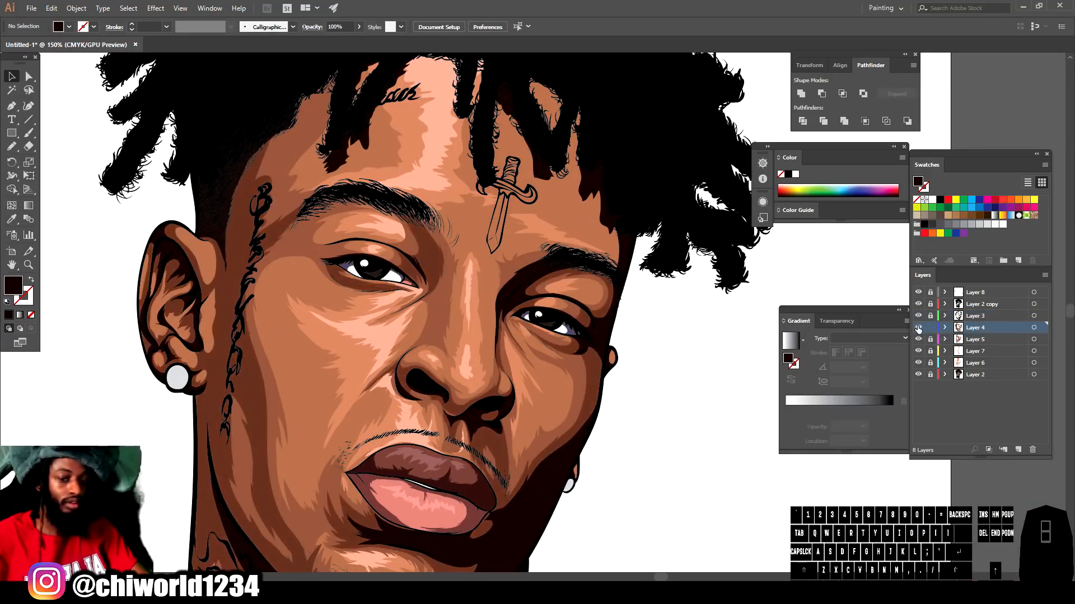
click(11, 220)
mouse_move(218, 433)
mouse_down()
mouse_move(236, 309)
mouse_move(227, 311)
mouse_up()
click(229, 302)
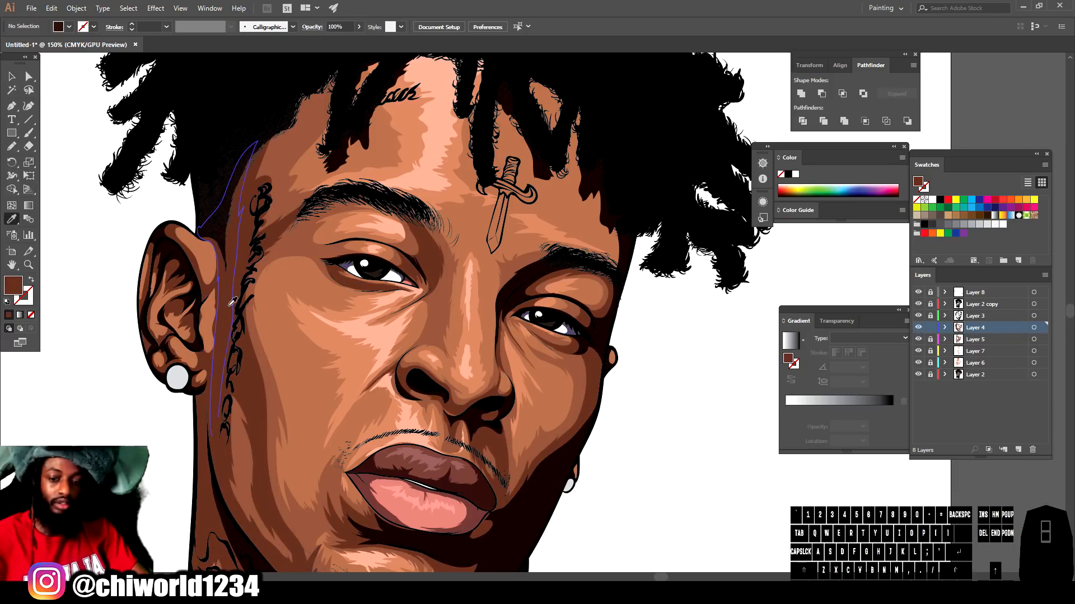
- Draw a jagged reddish-brown shadow on the forehead along the hairline above the far eyebrow
scroll(514, 257, up, 3)
scroll(514, 256, up, 2)
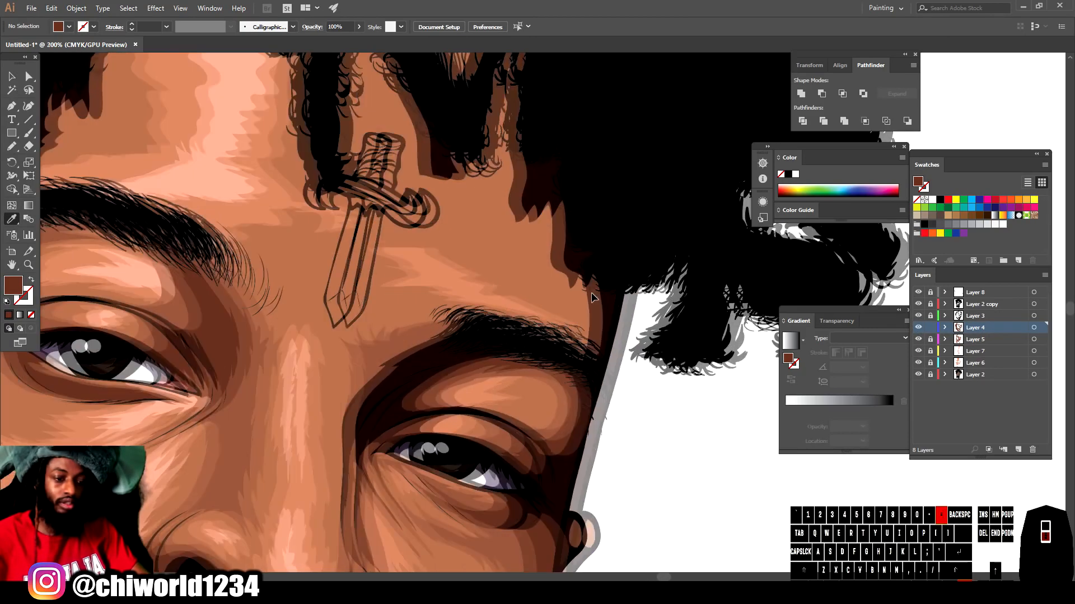
click(11, 146)
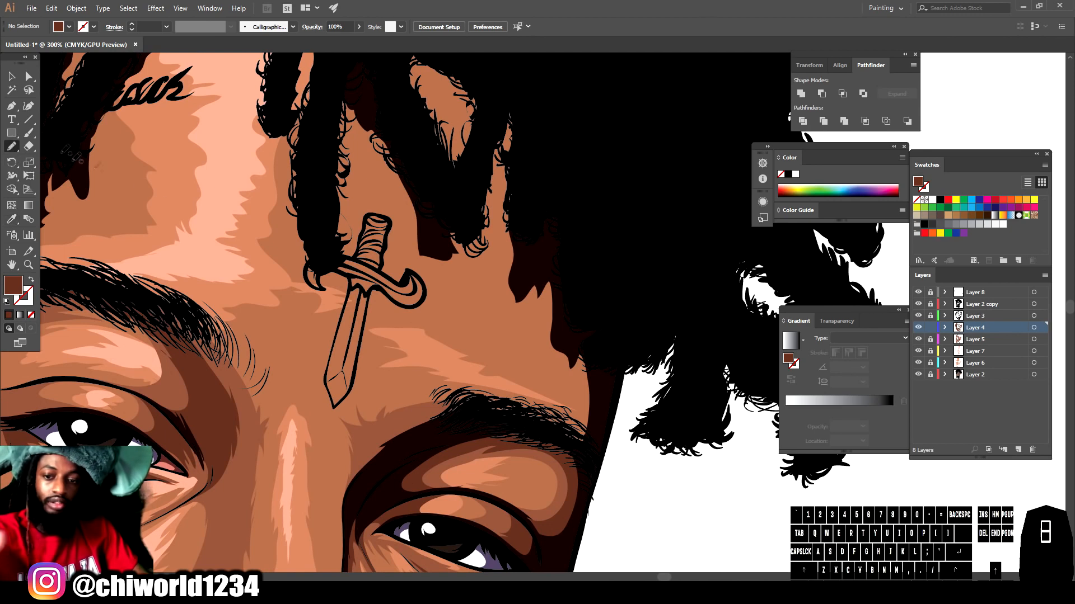
mouse_move(586, 445)
mouse_down()
mouse_move(576, 398)
mouse_move(554, 376)
mouse_up()
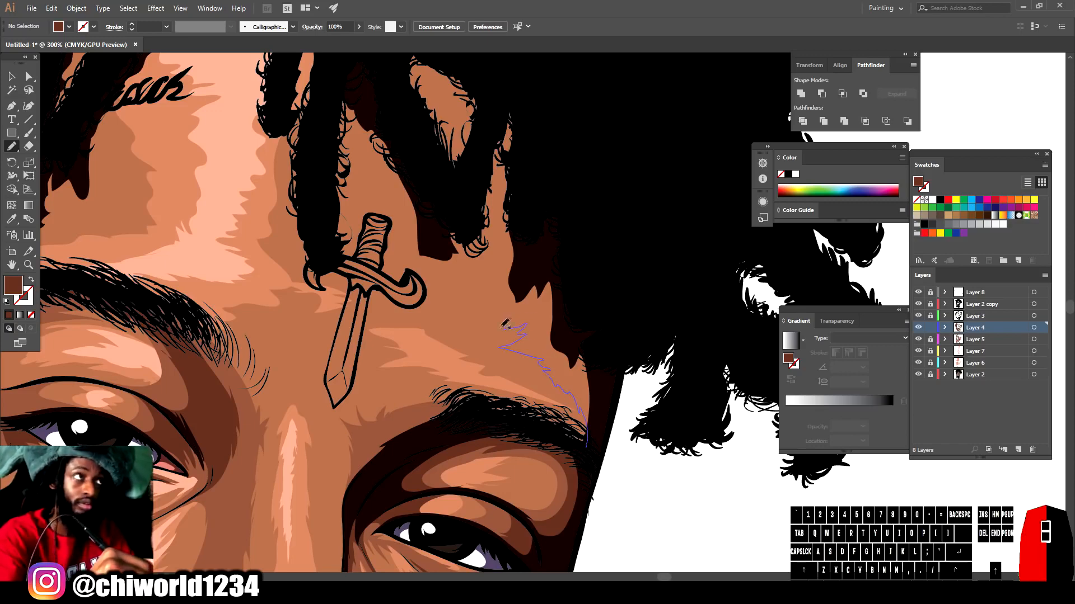
mouse_move(500, 249)
mouse_down()
mouse_move(485, 180)
mouse_move(532, 91)
mouse_move(610, 381)
mouse_move(588, 445)
mouse_up()
- Draw jagged reddish-brown shadows on the forehead along the dreadlocks hanging above the dagger tattoo
scroll(417, 525, up, 3)
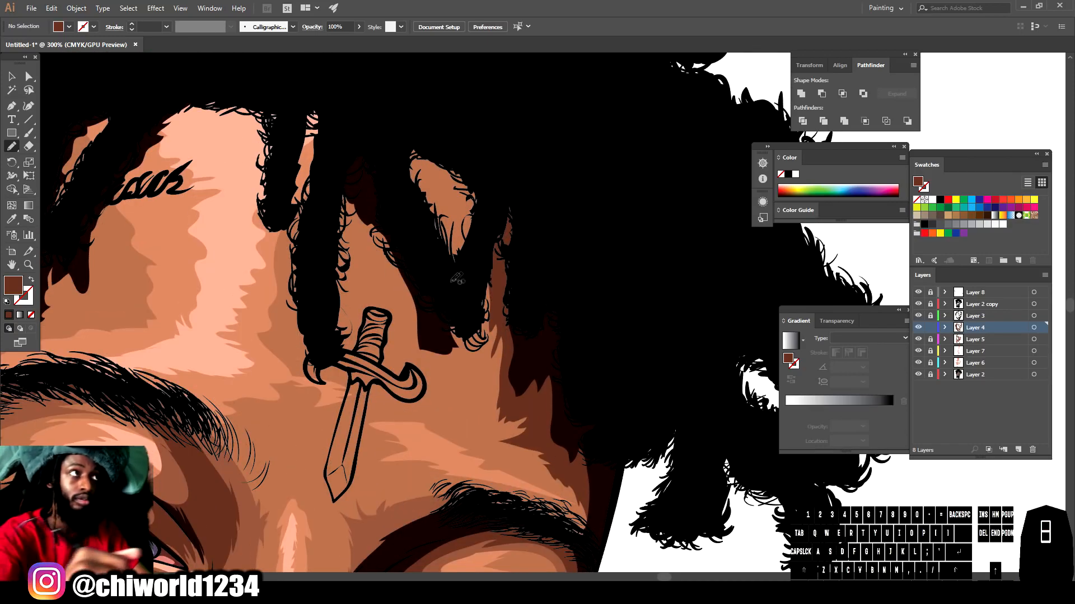
mouse_move(468, 278)
mouse_down()
mouse_move(466, 220)
mouse_move(393, 153)
mouse_move(398, 139)
mouse_move(494, 192)
mouse_move(447, 301)
mouse_move(459, 356)
mouse_up()
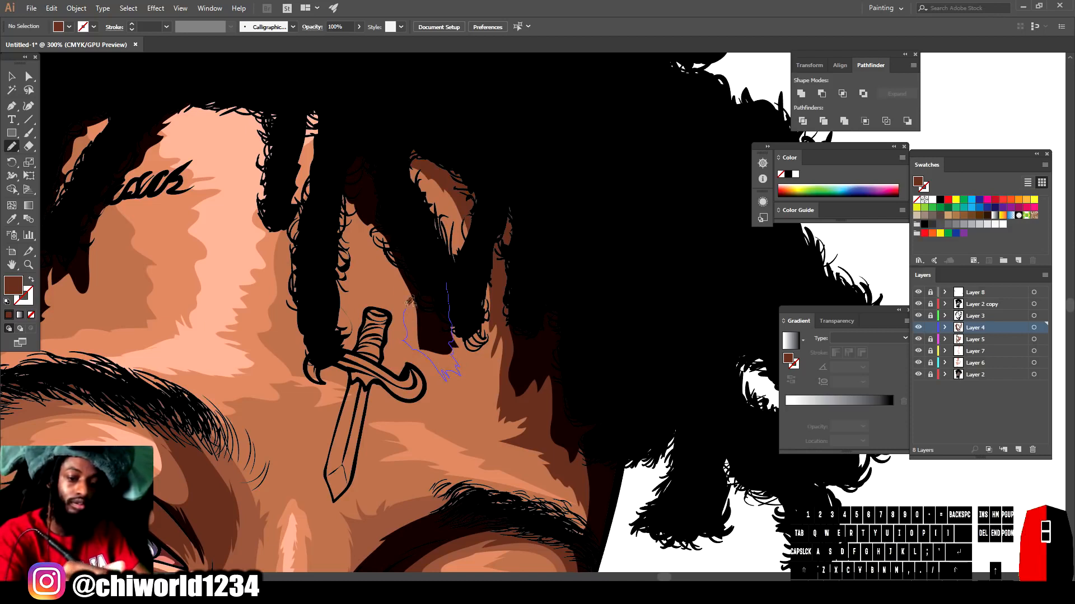
drag(410, 302, 388, 266)
mouse_move(364, 224)
mouse_down()
mouse_move(336, 176)
mouse_move(351, 120)
mouse_move(420, 273)
mouse_up()
drag(342, 169, 330, 323)
mouse_move(305, 357)
mouse_down()
mouse_move(288, 301)
mouse_move(311, 91)
mouse_move(333, 171)
mouse_up()
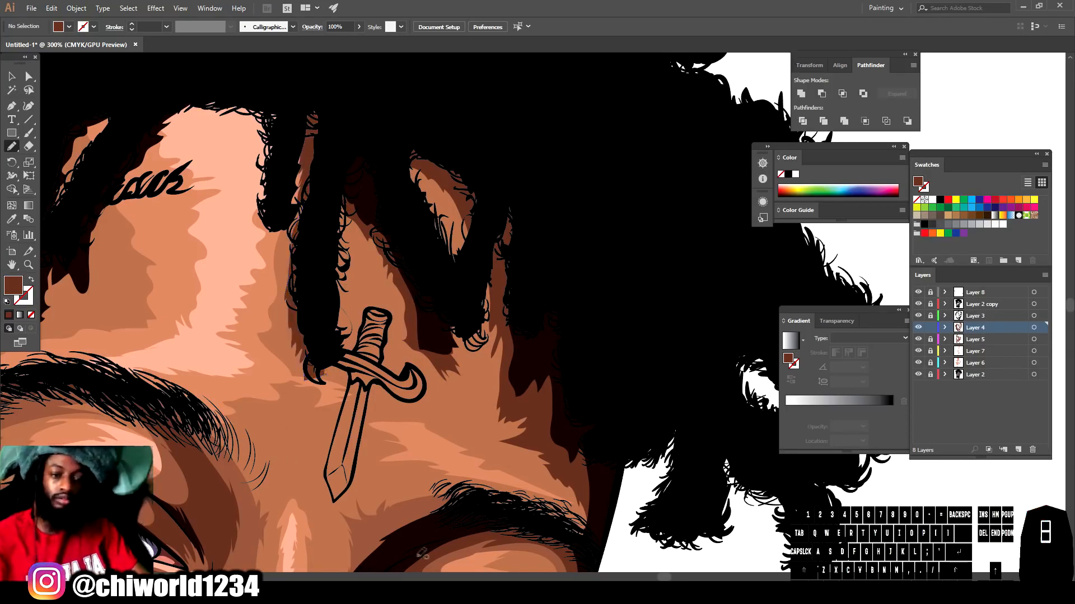
- Examine the forehead shadows against the whole portrait
key(ctrl+minus)
key(ctrl+minus)
key(ctrl+minus)
scroll(436, 554, left, 2)
key(ctrl+equal)
key(ctrl+minus)
key(ctrl+minus)
key(ctrl+minus)
scroll(606, 549, down, 3)
key(ctrl+equal)
key(ctrl+equal)
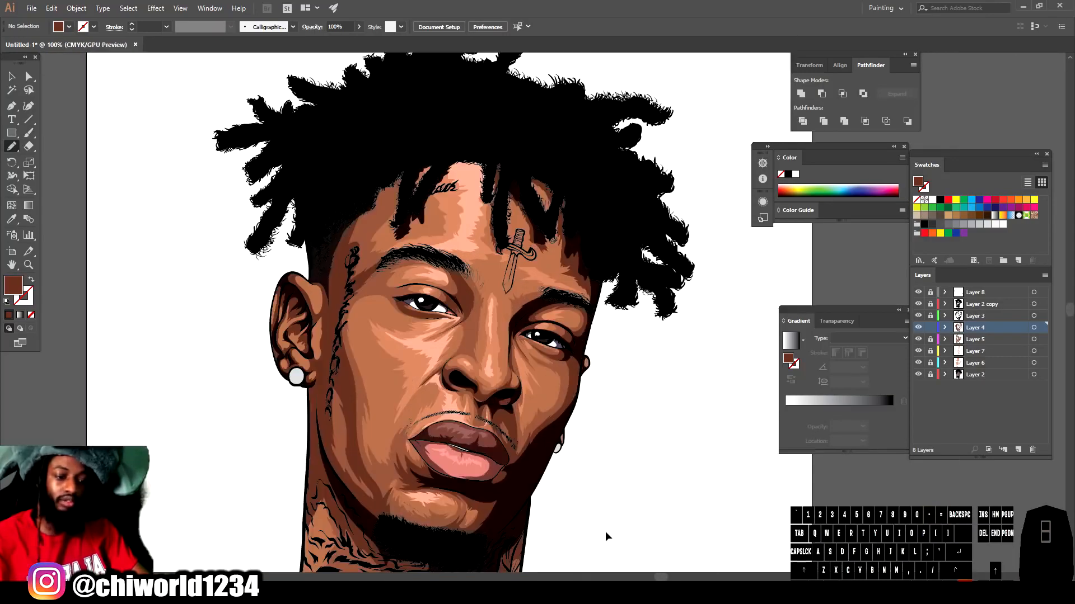
scroll(605, 532, right, 3)
- Lock Layer 4, add another new layer and place it above Layer 8
click(931, 327)
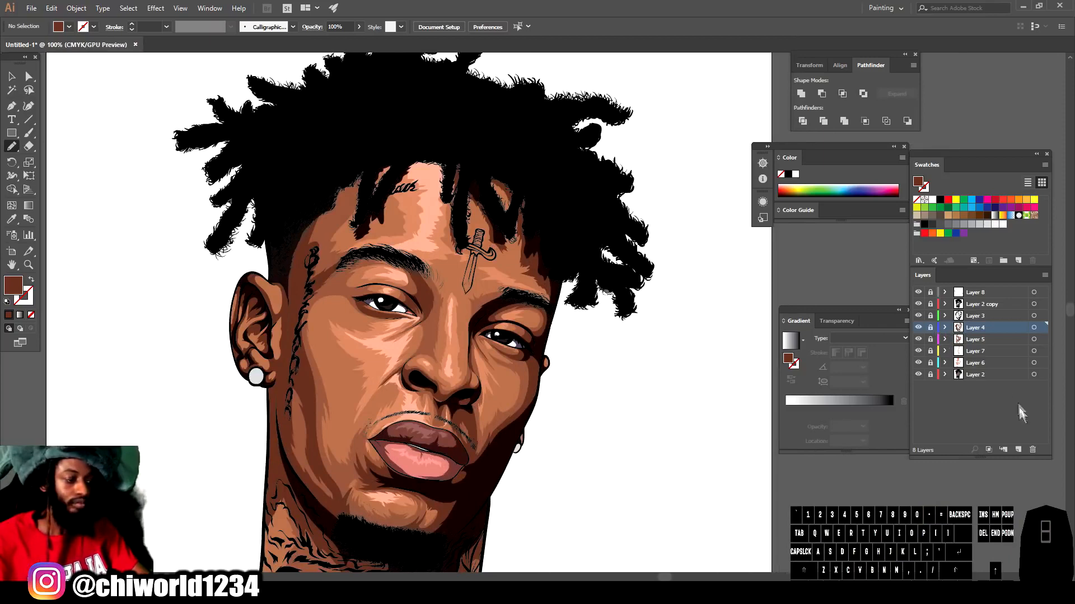
click(1017, 449)
drag(986, 331, 987, 288)
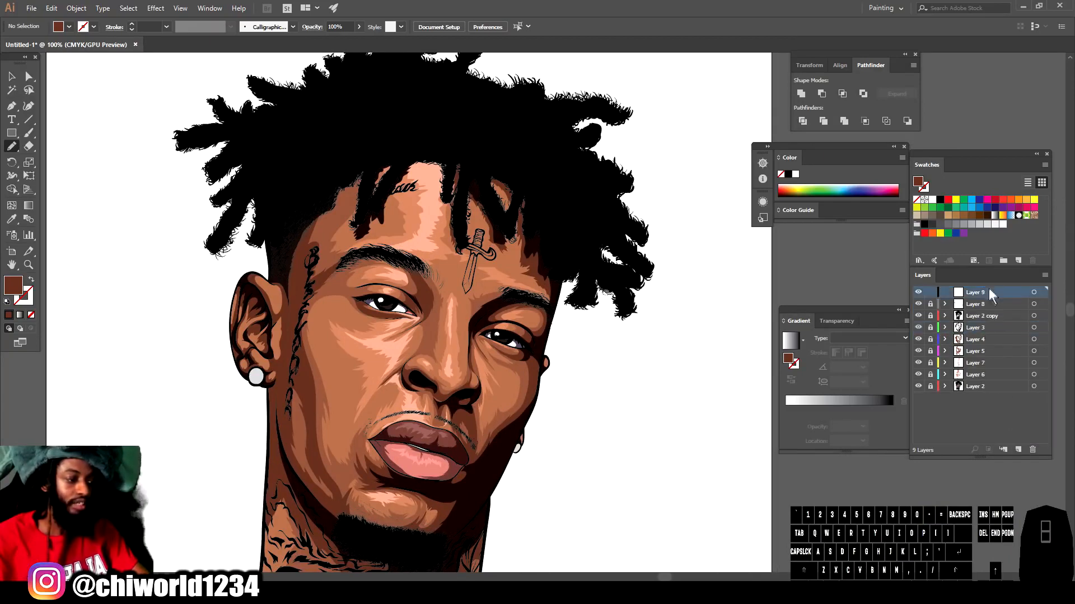
- Apply the linear white-to-black gradient as the fill and add a middle colour stop at 53.59%
key(ctrl+minus)
key(ctrl+minus)
key(ctrl+equal)
key(ctrl+equal)
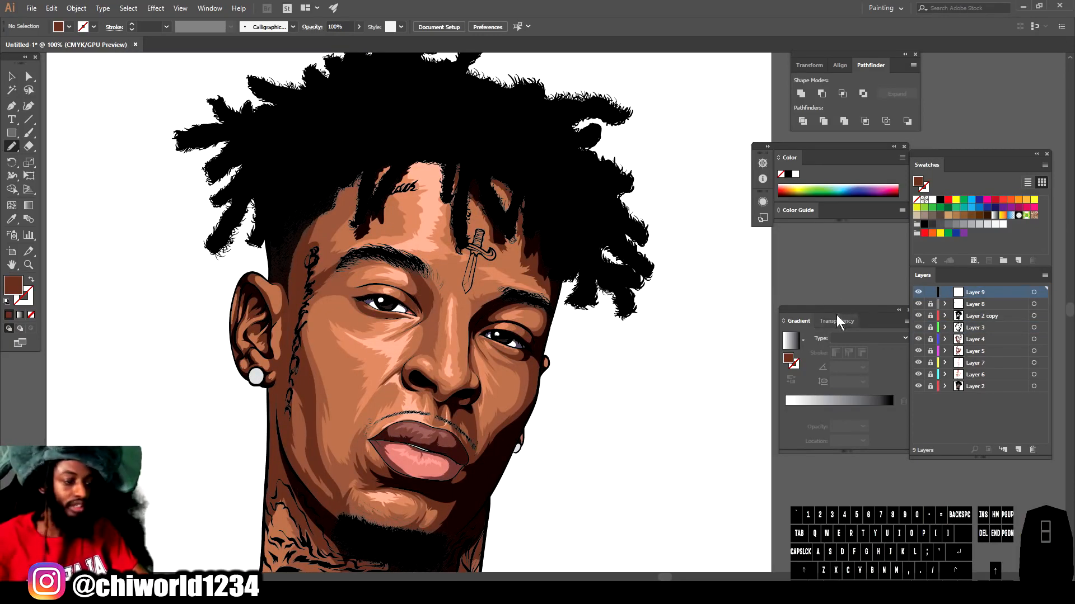
click(995, 216)
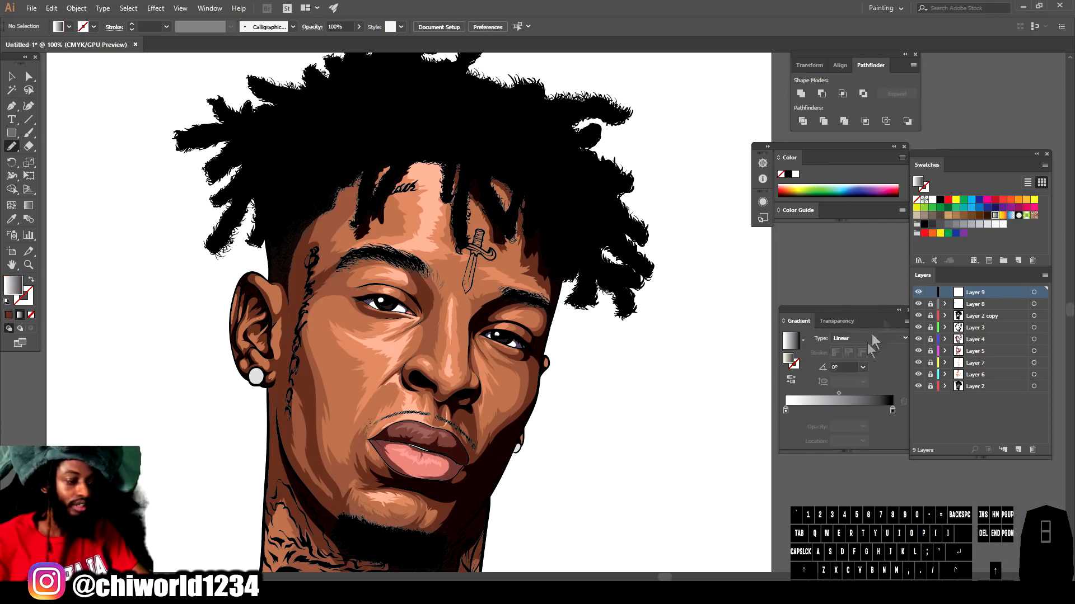
click(842, 412)
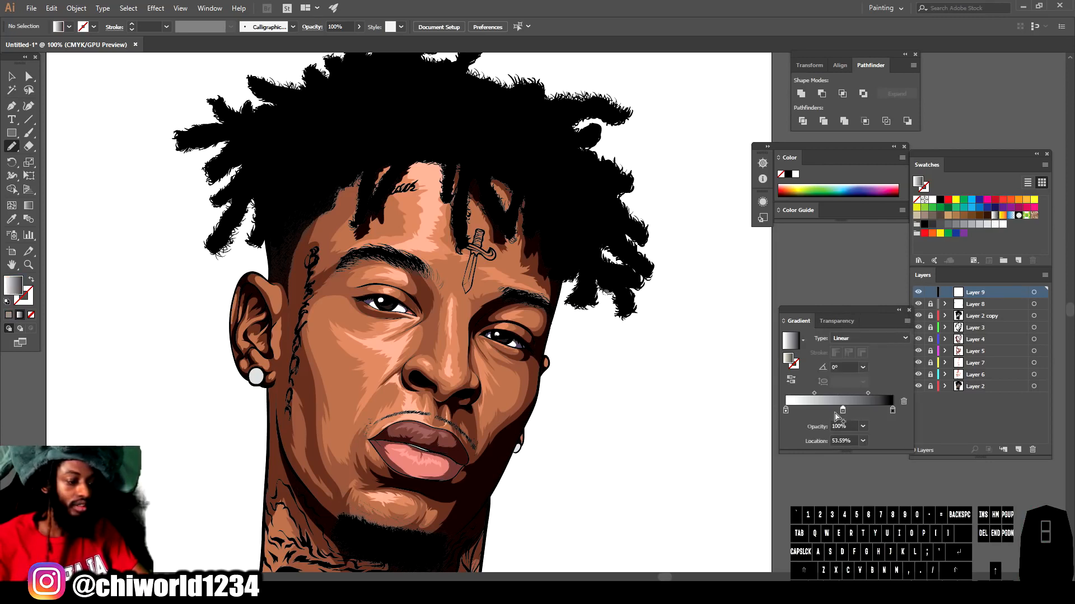
- Tint the gradient's black end stop and move the midpoint before it to about 30%
double_click(892, 411)
drag(797, 452, 811, 481)
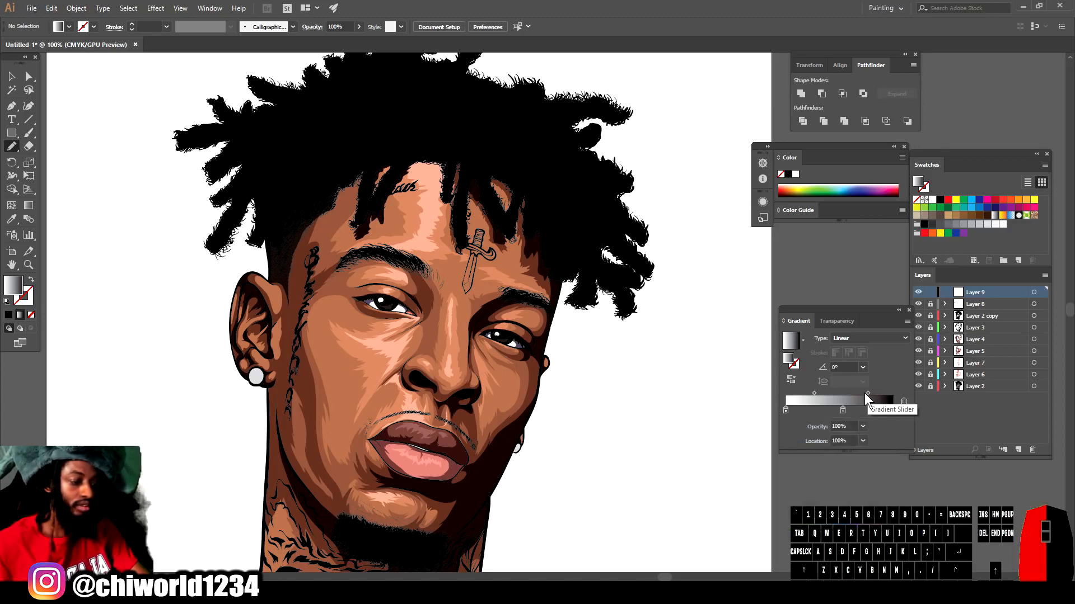
drag(868, 398, 858, 399)
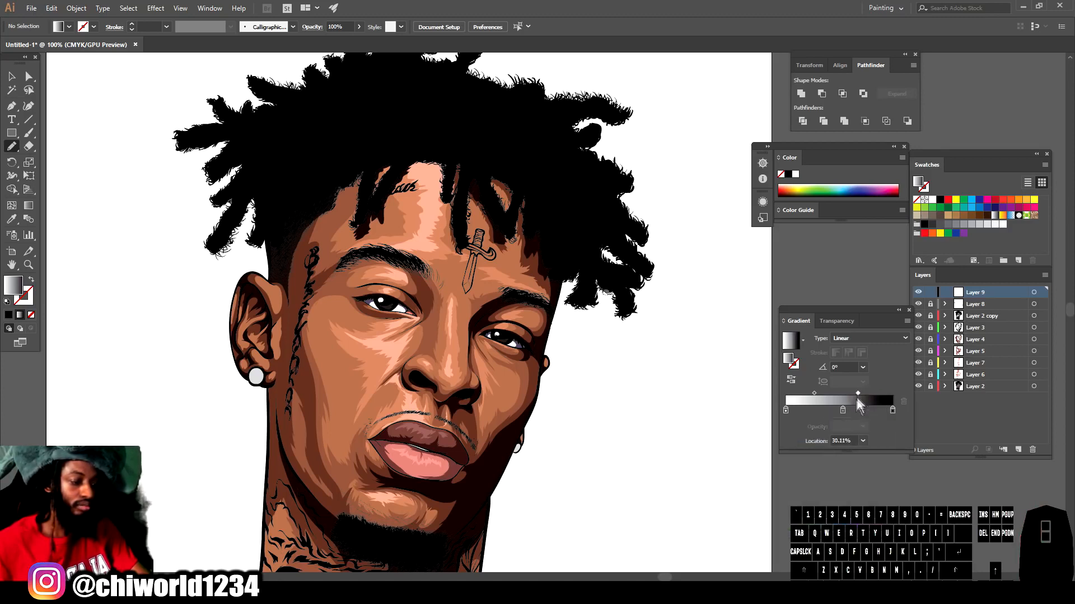
- Recolour the gradient's white start stop to black with about C 7, M 22, Y 30, K 100, and shift its midpoint towards the middle stop
double_click(785, 410)
drag(799, 495, 871, 505)
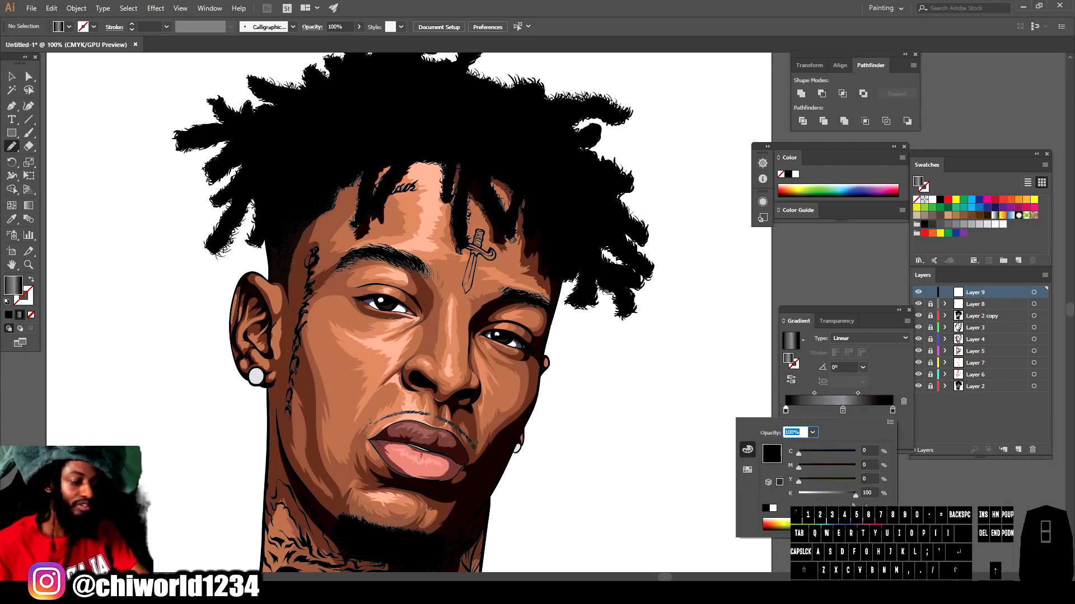
drag(802, 480, 804, 452)
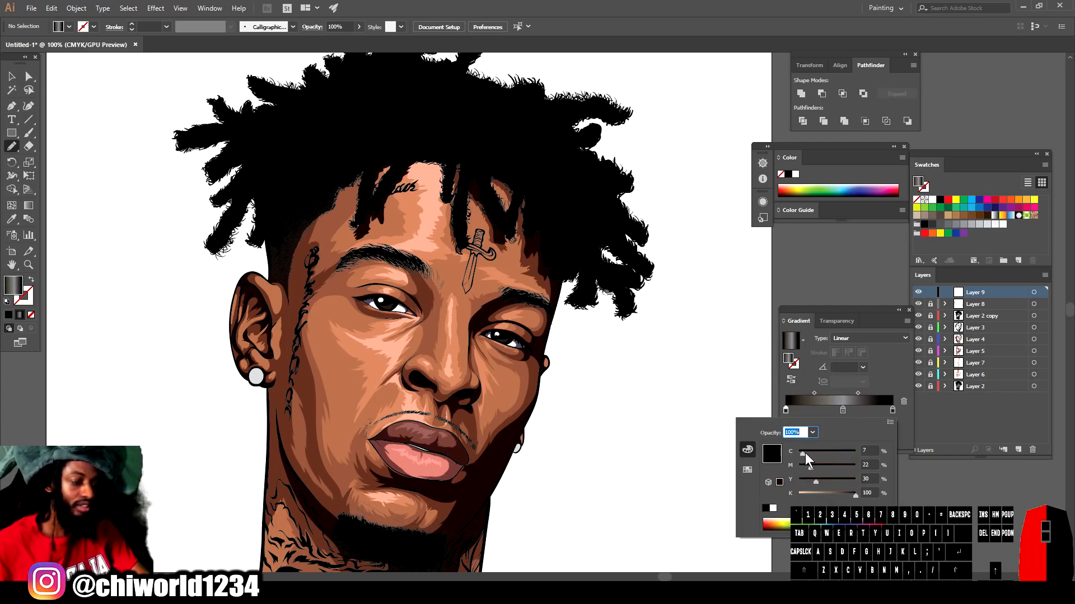
click(813, 391)
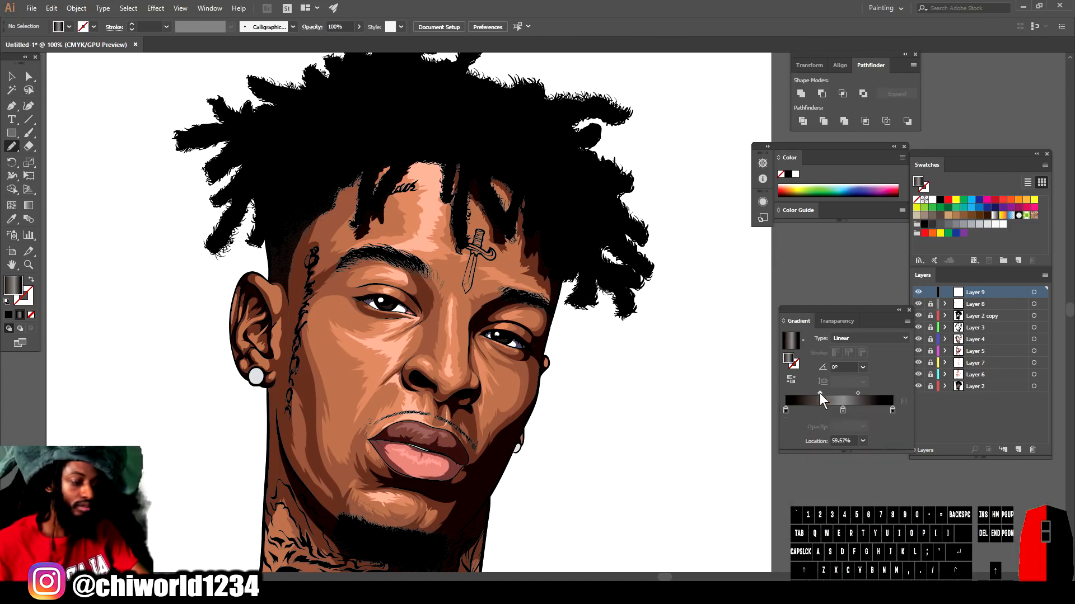
- Set the gradient's middle stop to dark grey with C 30, M 16, Y 30, K 65
click(841, 408)
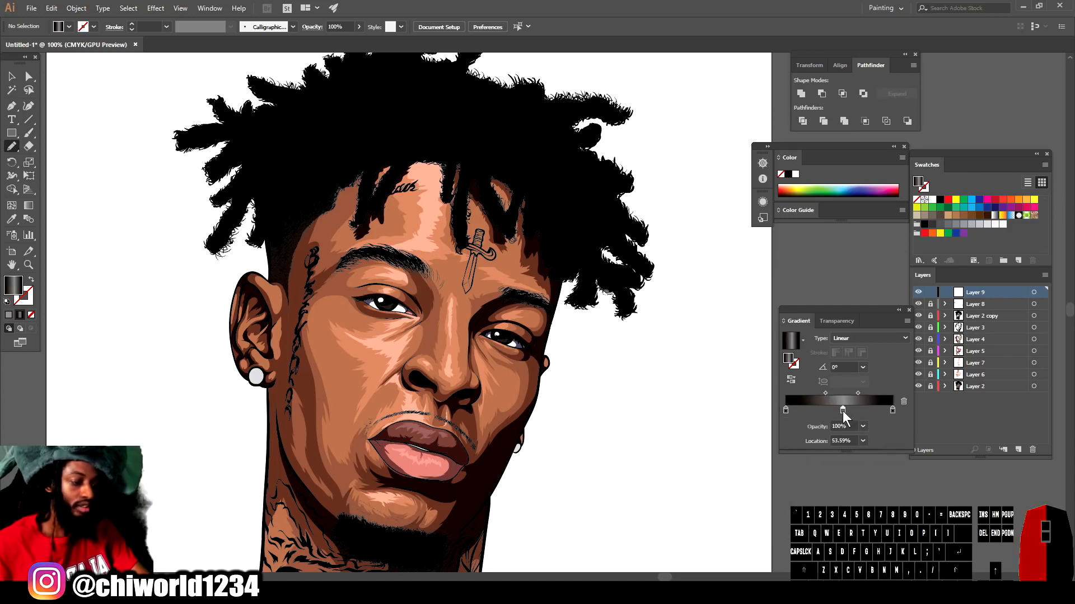
double_click(842, 411)
drag(835, 496, 816, 455)
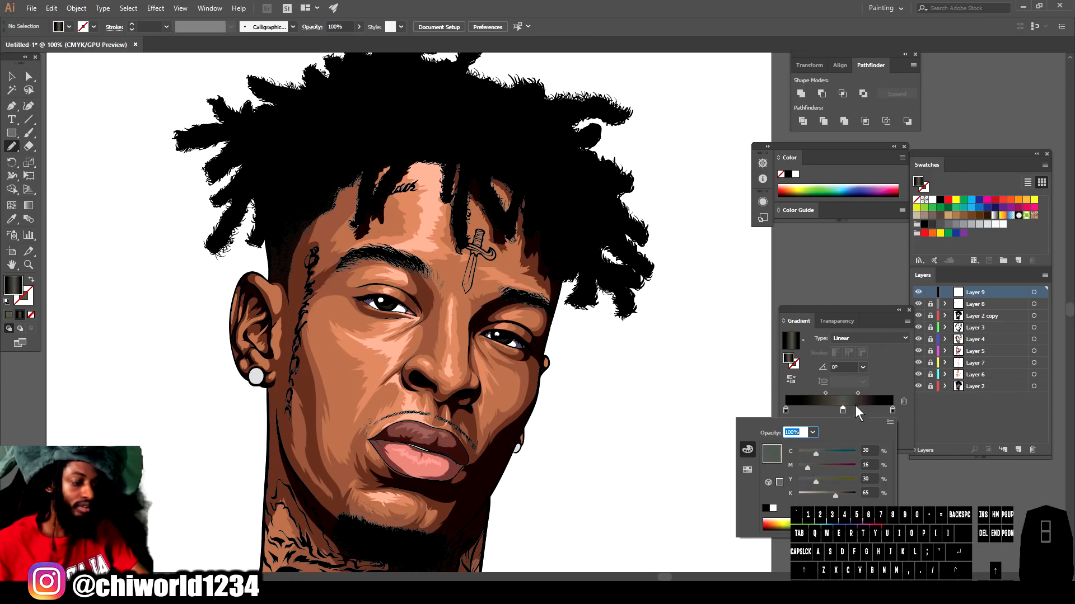
- Move the middle gradient stop to 51.03% and its neighbouring midpoints to 72.27% and 32.44%
click(843, 410)
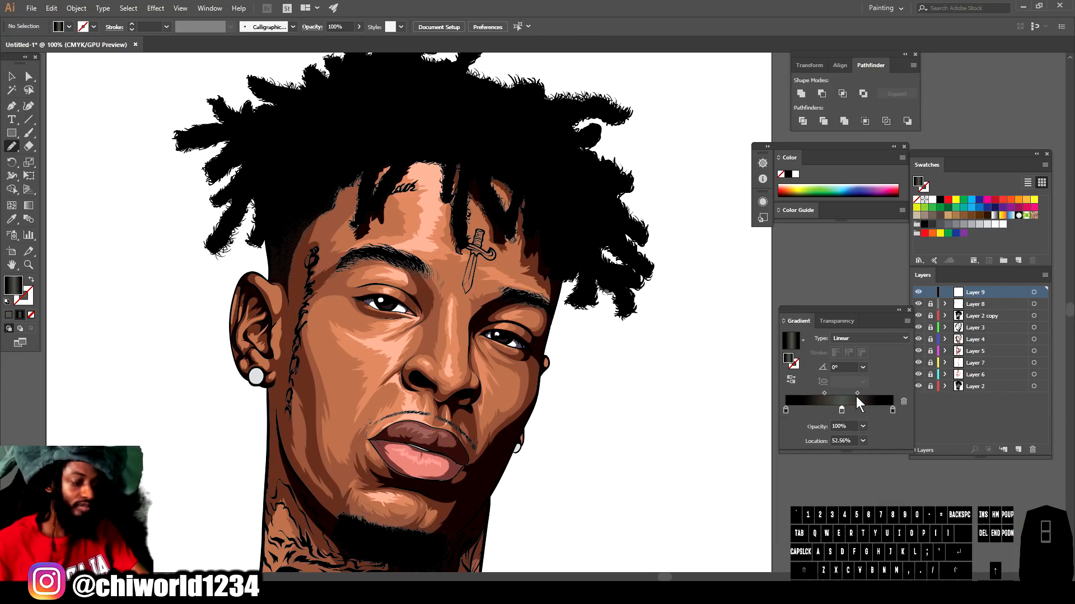
drag(856, 394, 861, 394)
click(824, 393)
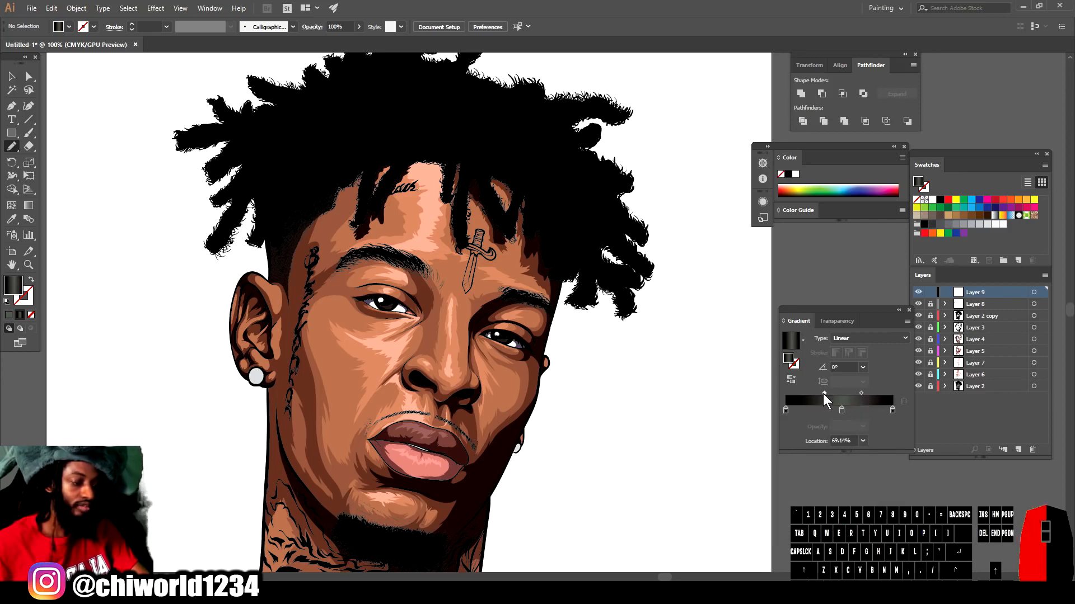
drag(841, 409, 838, 409)
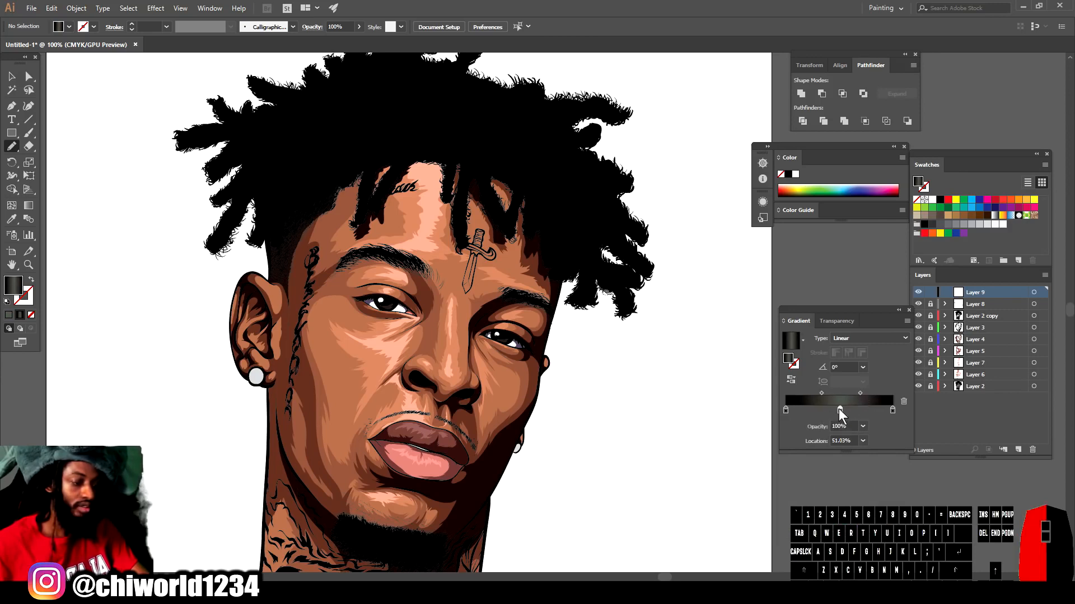
click(860, 393)
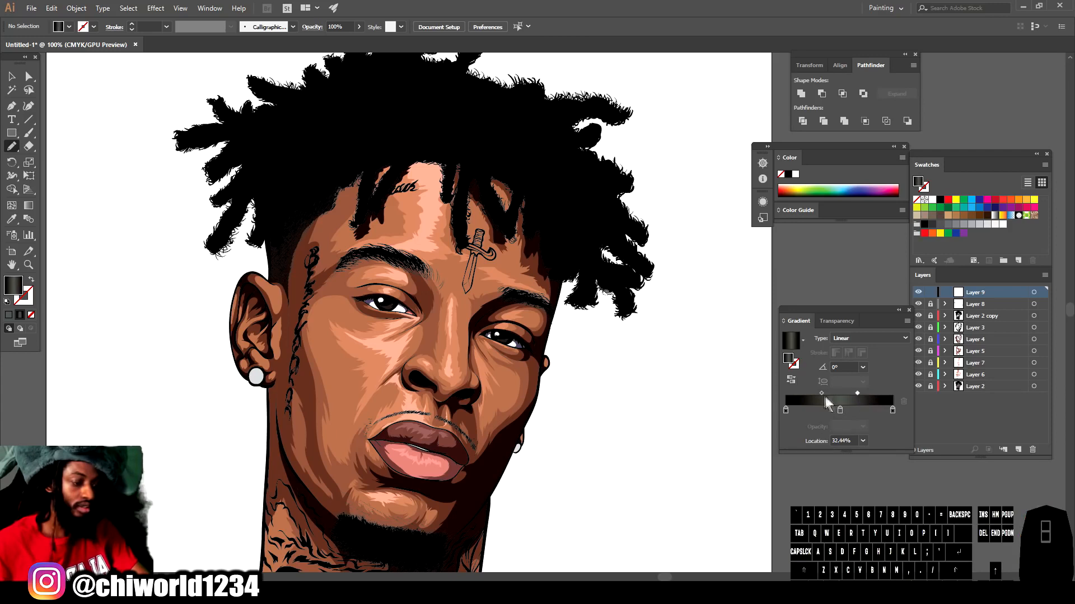
drag(822, 392, 825, 391)
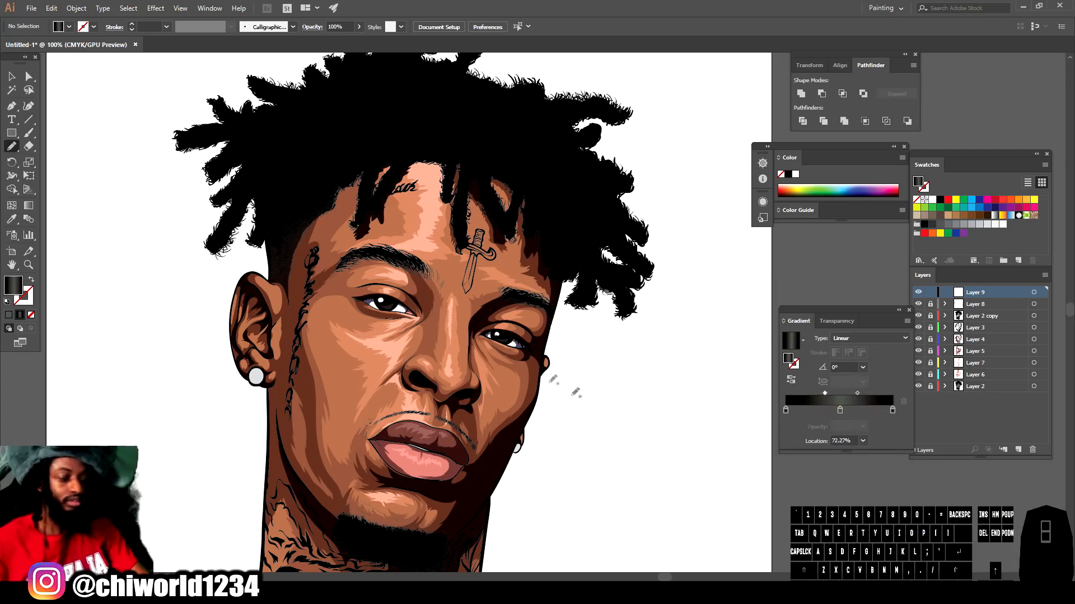
- Paint test strokes beside the artboard with the Paintbrush using the gradient as stroke, and set the stroke weight to 0.5 pt
click(29, 132)
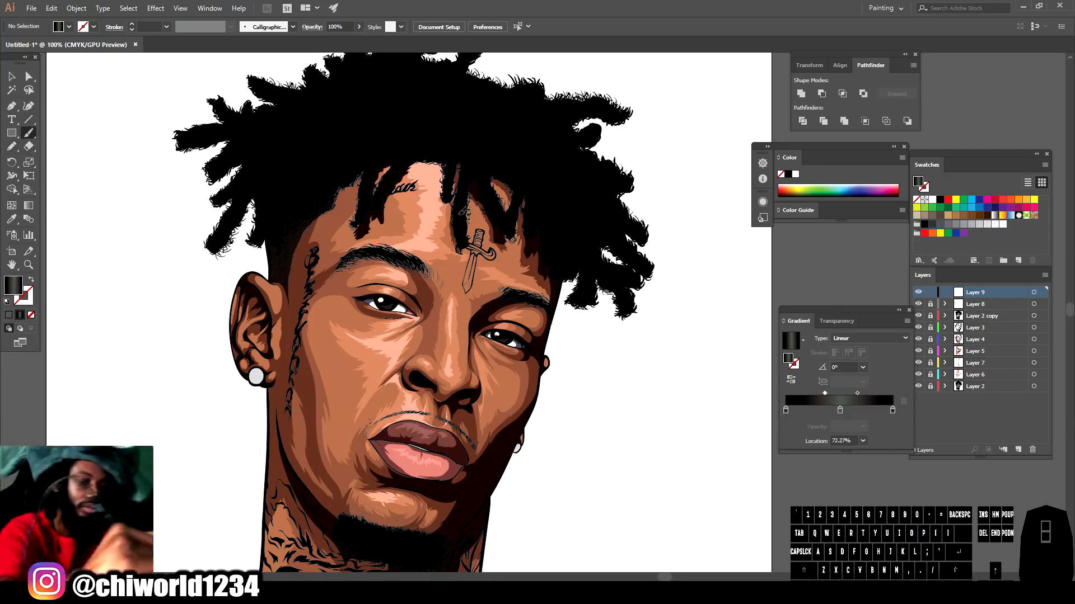
drag(874, 276, 841, 266)
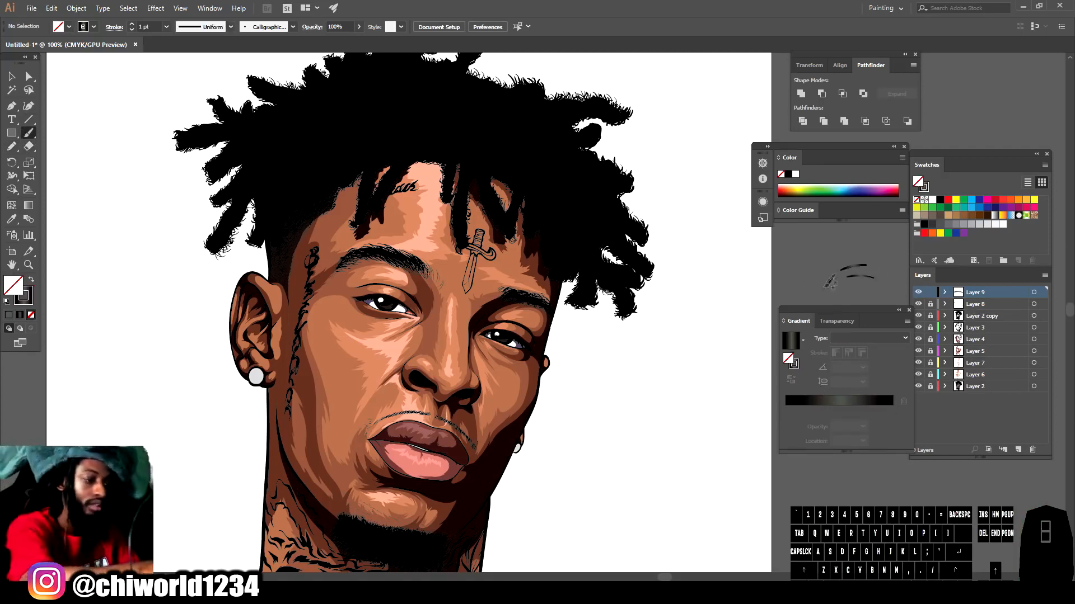
scroll(640, 456, down, 1)
scroll(606, 453, up, 4)
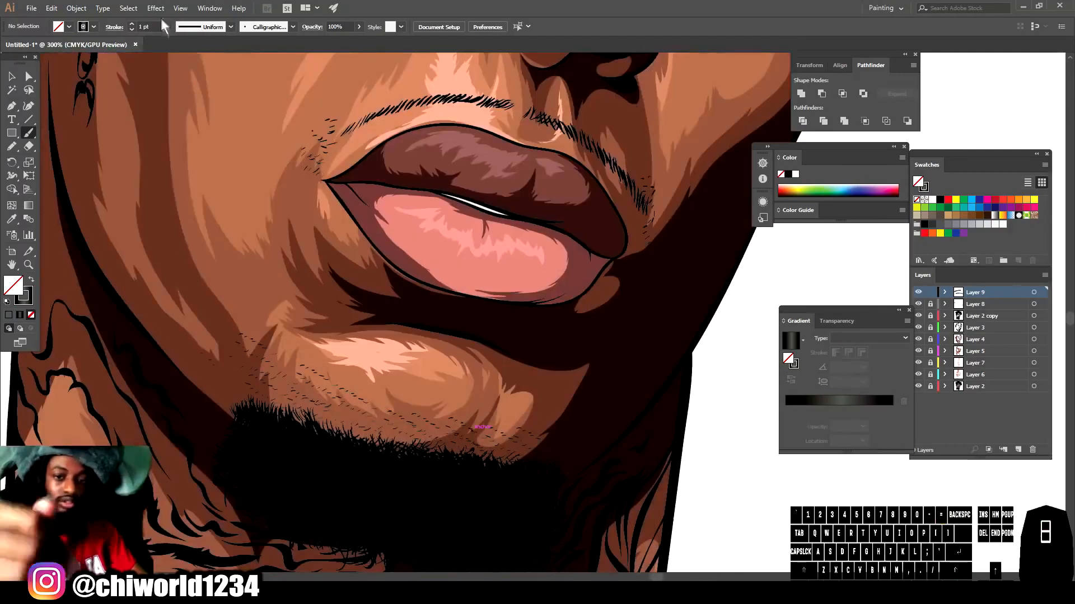
click(166, 26)
click(180, 45)
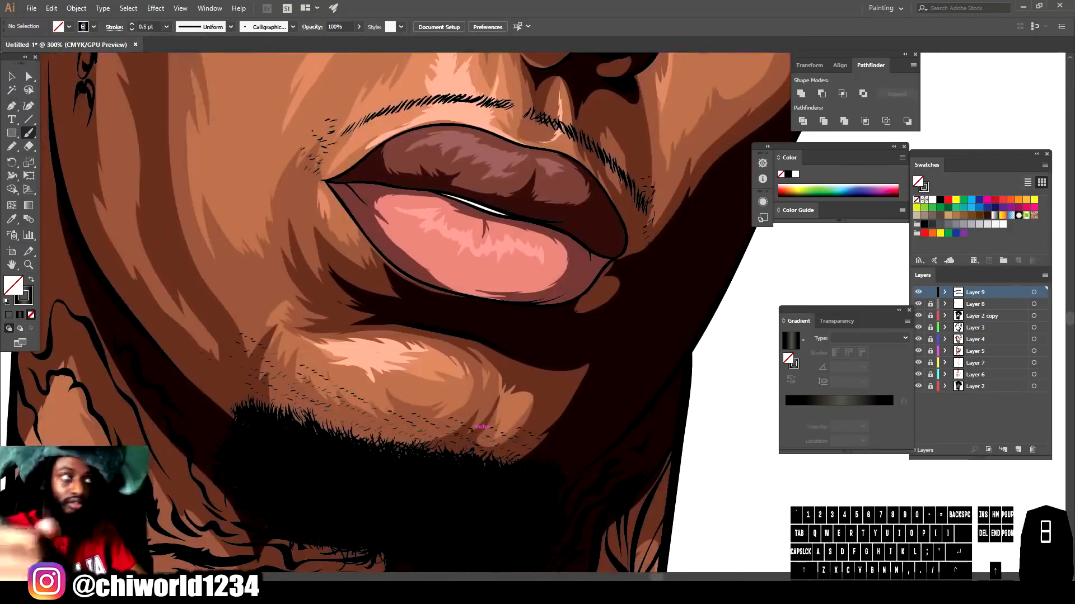
- Paint short dark-grey hair highlights across the upper part of the black chin beard
drag(454, 477, 441, 487)
drag(448, 510, 438, 528)
drag(436, 484, 426, 496)
drag(408, 488, 420, 509)
drag(396, 464, 389, 480)
drag(388, 499, 394, 521)
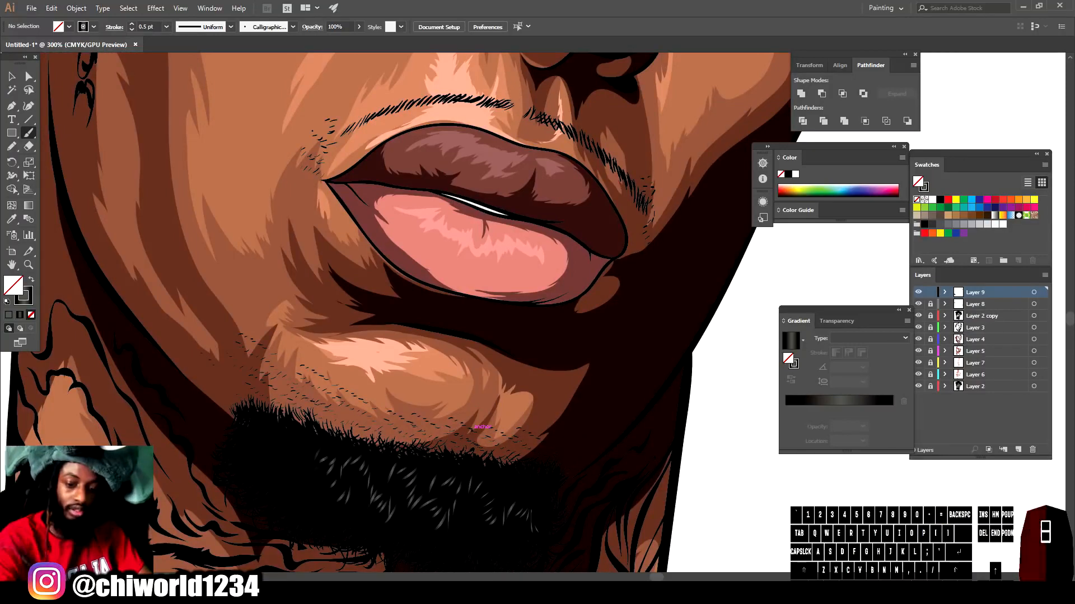
drag(247, 452, 242, 465)
drag(250, 438, 241, 455)
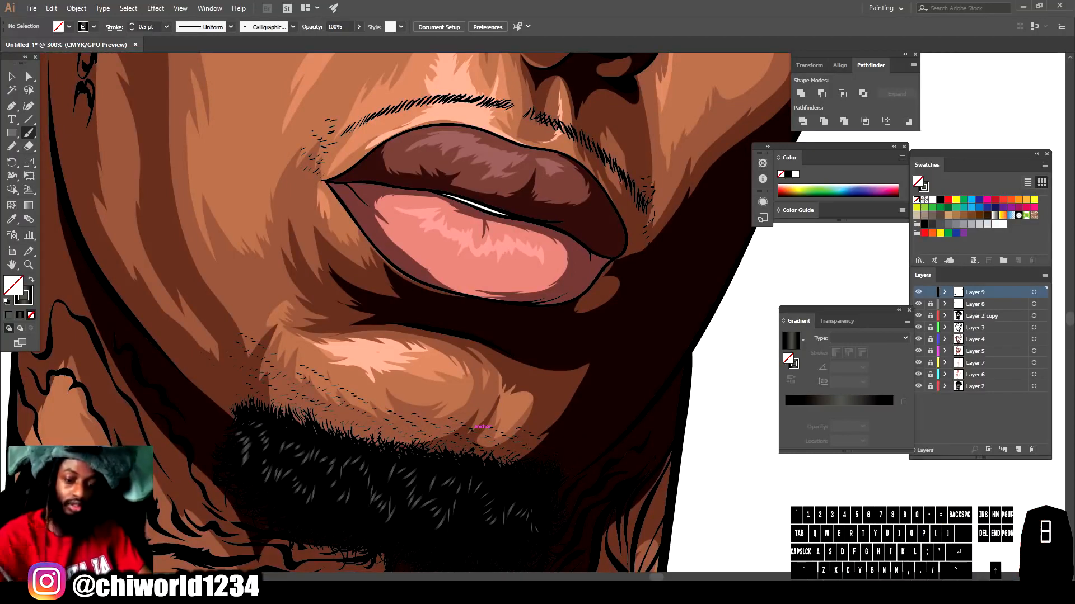
key(ctrl+minus)
key(ctrl+minus)
key(ctrl+minus)
key(ctrl+minus)
key(ctrl+equal)
key(ctrl+equal)
key(ctrl+equal)
key(ctrl+equal)
mouse_move(570, 438)
mouse_down()
mouse_move(516, 398)
mouse_move(495, 452)
mouse_up()
drag(486, 427, 486, 451)
key(ctrl+z)
key(ctrl+z)
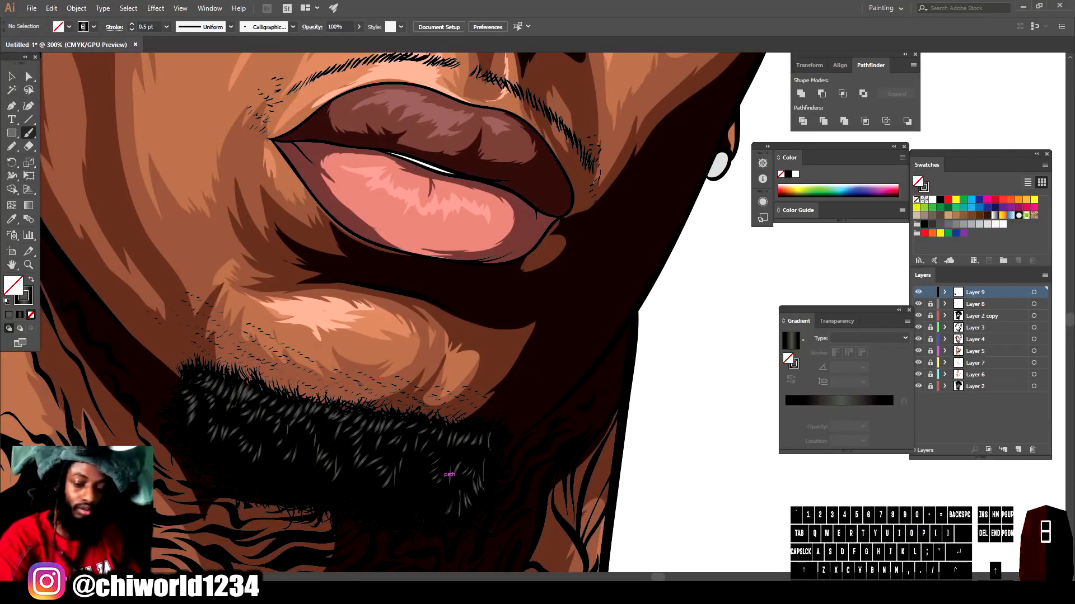
- Fill the lower part of the chin beard with more short grey hair highlights
drag(423, 494, 416, 505)
drag(418, 475, 405, 496)
drag(415, 461, 402, 505)
drag(399, 493, 386, 508)
drag(383, 484, 370, 495)
drag(355, 471, 341, 482)
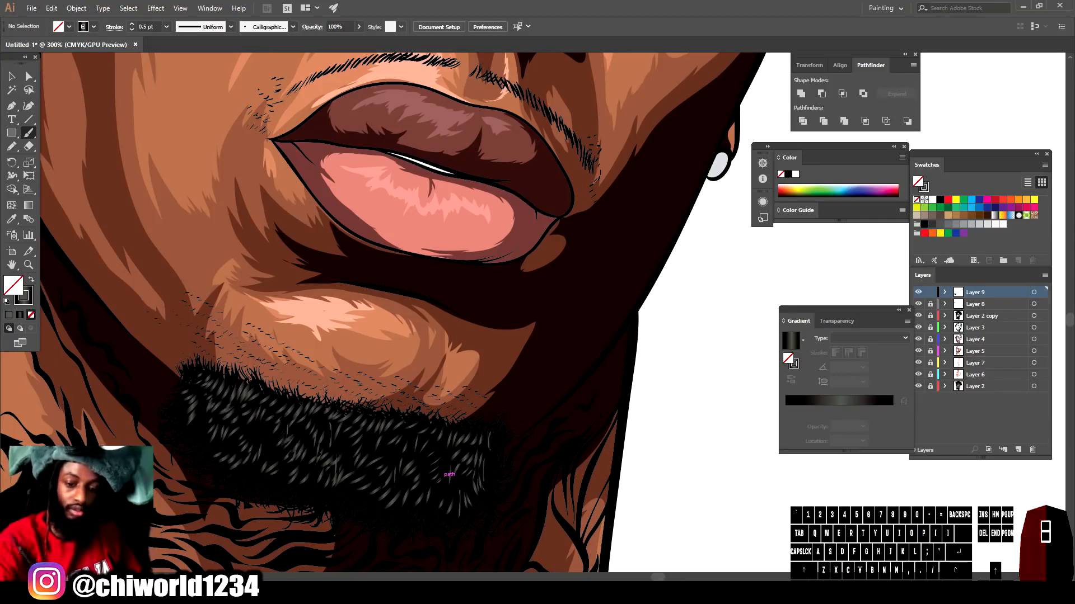
key(ctrl+minus)
key(ctrl+minus)
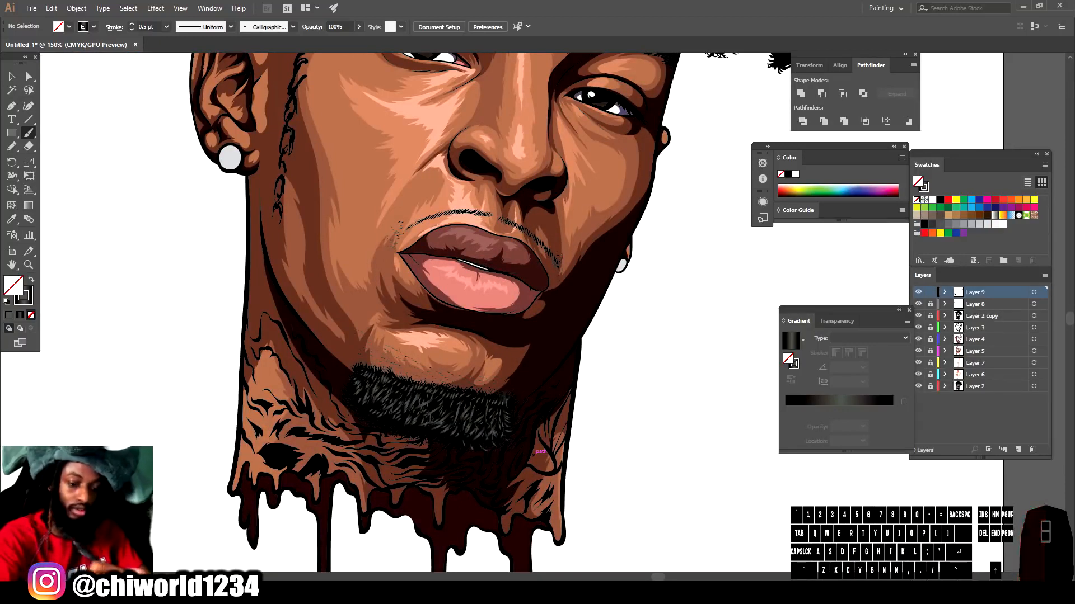
key(ctrl+minus)
key(ctrl+minus)
- Paint fine grey hair highlights along both eyebrows
scroll(625, 418, up, 1)
key(ctrl+equal)
key(ctrl+equal)
key(ctrl+equal)
scroll(626, 418, up, 3)
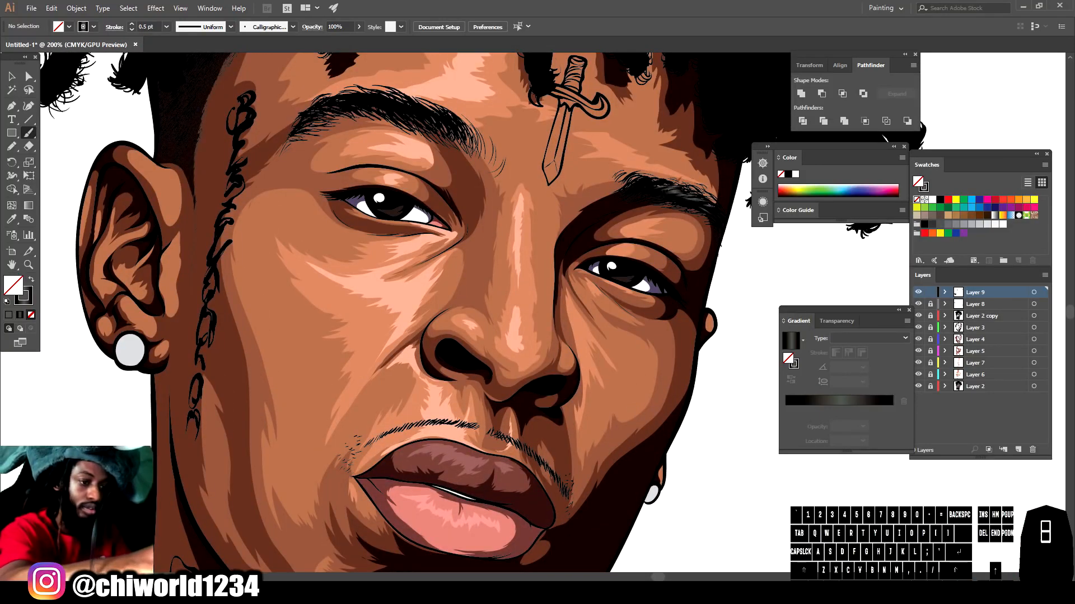
key(ctrl+minus)
key(ctrl+minus)
key(ctrl+minus)
- Paint a row of short curved grey highlights along the dreadlock that hangs down to the dagger tattoo's handle
scroll(623, 406, up, 1)
key(ctrl+equal)
key(ctrl+equal)
key(ctrl+equal)
scroll(623, 399, up, 4)
scroll(623, 399, up, 1)
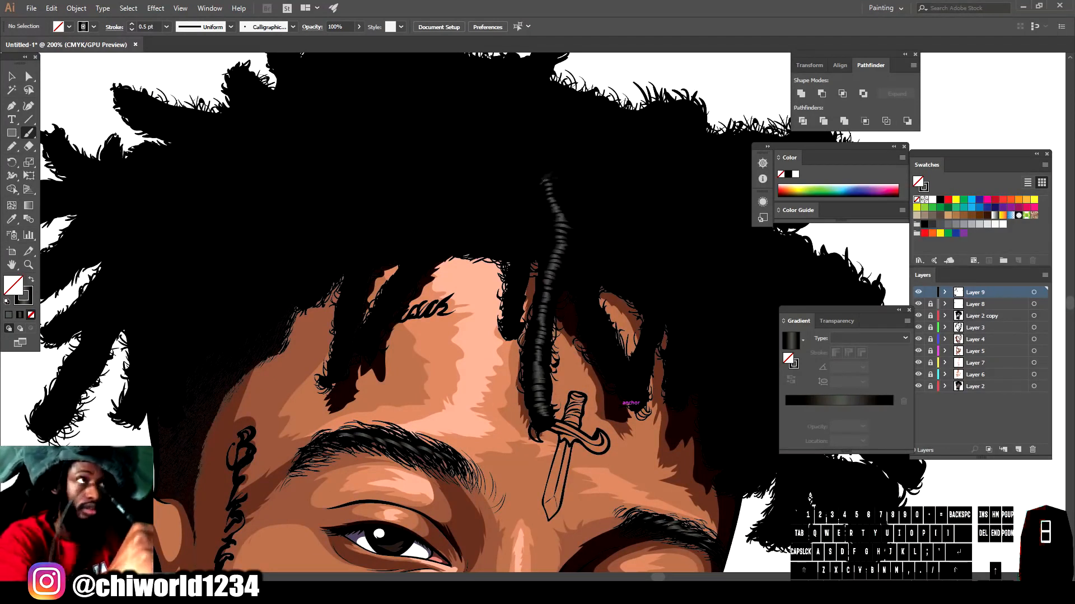
- Paint rows of short curved grey highlights along the dreadlocks hanging over the forehead's lettering tattoo and the short one near the dagger
key(ctrl+minus)
key(ctrl+minus)
key(ctrl+minus)
key(ctrl+equal)
key(ctrl+equal)
key(ctrl+equal)
key(ctrl+equal)
mouse_move(479, 339)
mouse_down()
mouse_move(490, 217)
mouse_move(485, 152)
mouse_up()
mouse_move(251, 346)
mouse_down()
mouse_move(284, 289)
mouse_move(329, 255)
mouse_move(312, 257)
mouse_move(407, 146)
mouse_up()
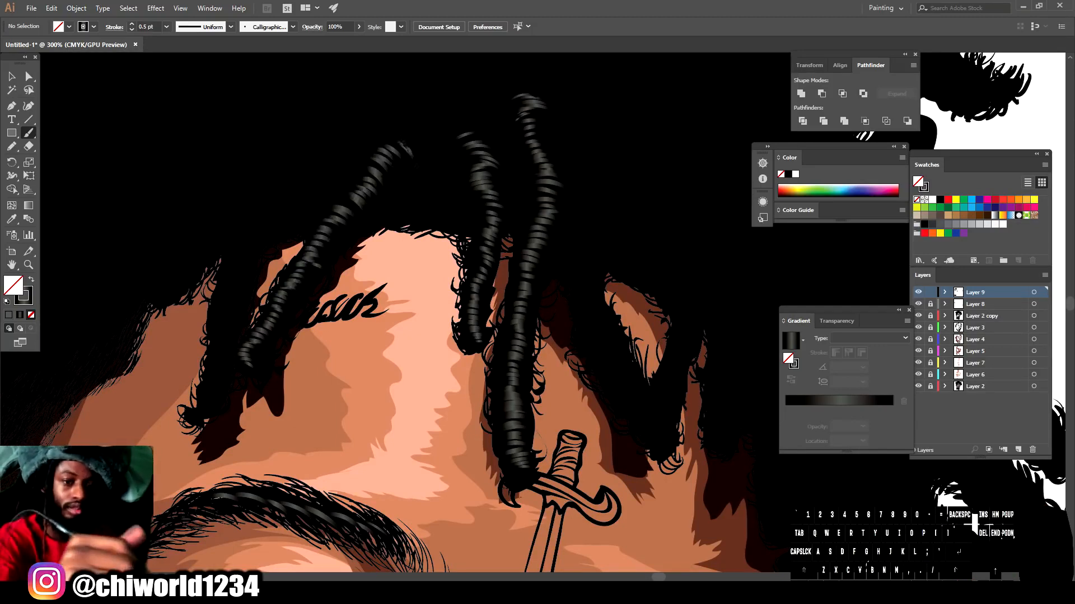
mouse_move(211, 378)
mouse_down()
mouse_move(242, 222)
mouse_move(260, 190)
mouse_move(293, 185)
mouse_move(287, 213)
mouse_move(330, 168)
mouse_up()
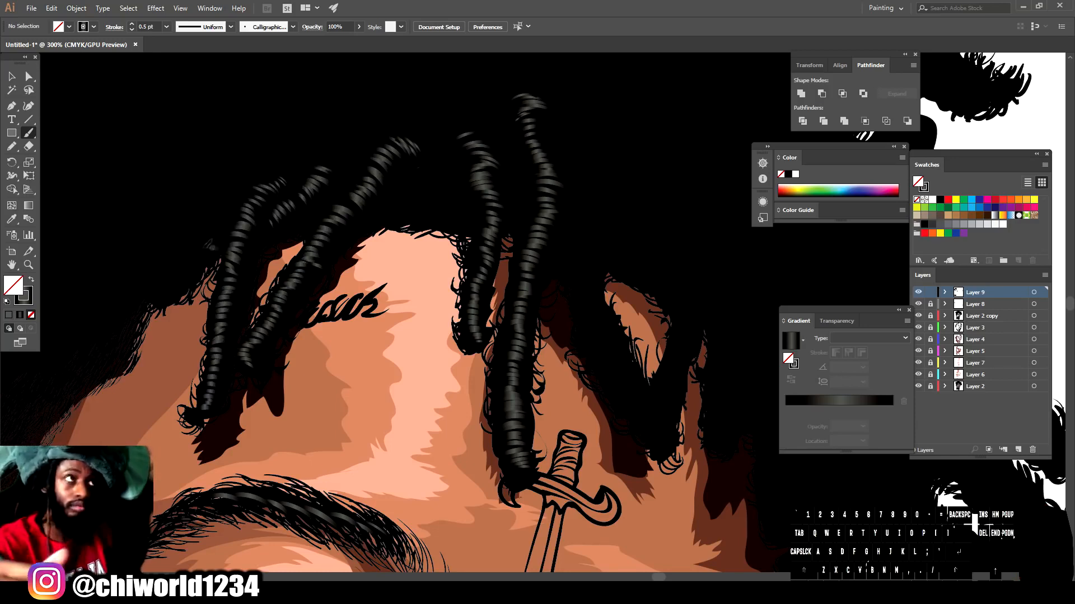
key(ctrl+1)
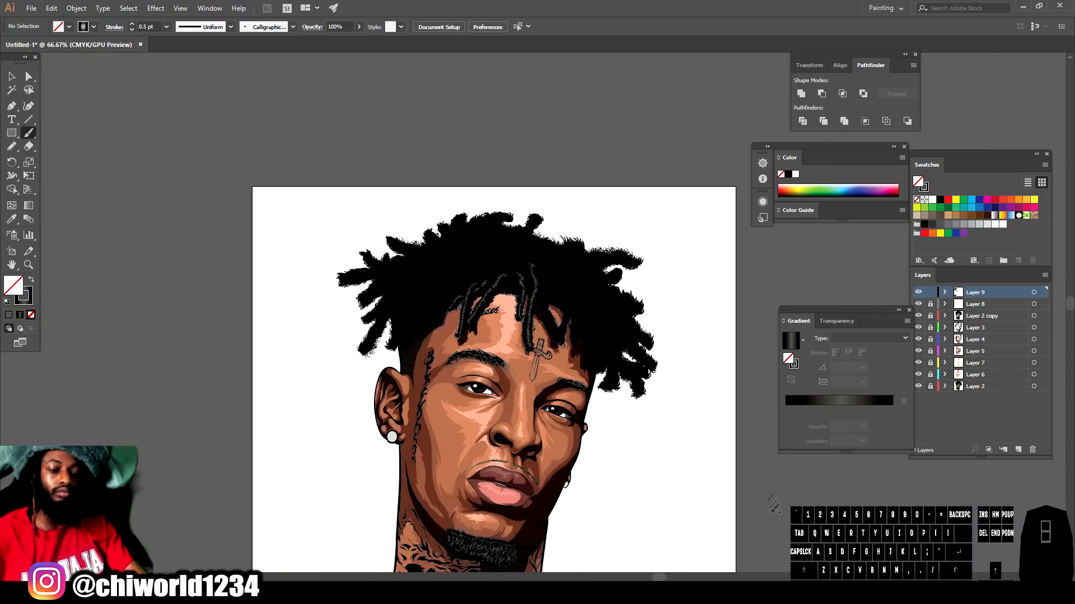
- Paint short grey highlights on the lower end of the V-shaped dreadlock pair hanging just beyond the dagger tattoo
key(ctrl+=)
key(ctrl+=)
key(ctrl+=)
scroll(543, 386, up, 1)
drag(531, 402, 543, 389)
drag(524, 384, 540, 374)
drag(506, 367, 525, 354)
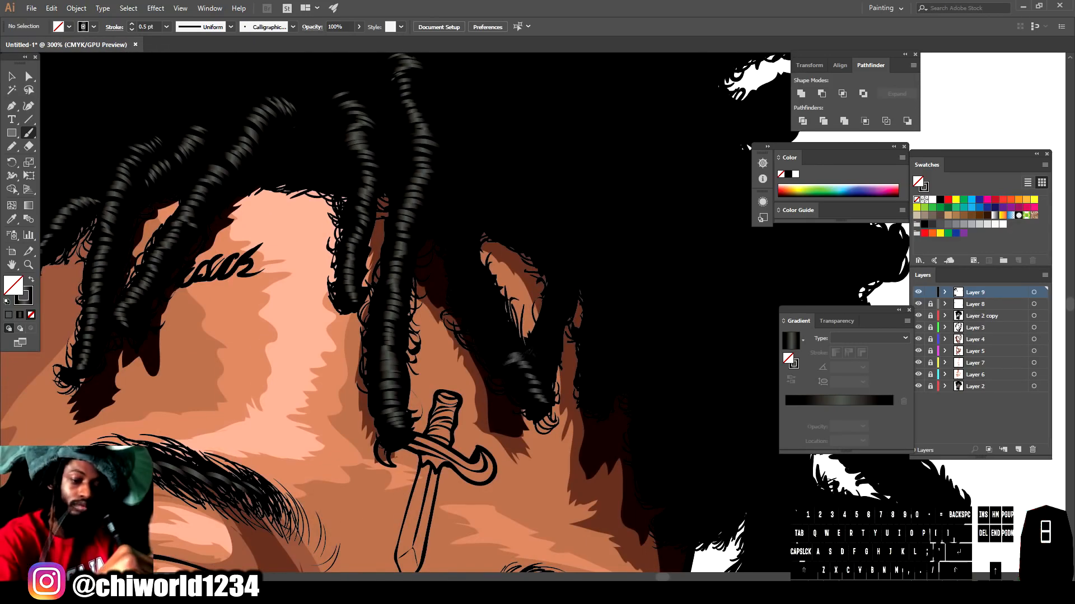
- Continue the grey highlights up both arms of the V-shaped dreadlock pair towards the crown
drag(479, 323, 501, 309)
drag(473, 311, 492, 294)
drag(459, 249, 475, 237)
drag(459, 227, 480, 209)
drag(454, 205, 475, 198)
mouse_move(459, 194)
mouse_down()
mouse_move(486, 182)
mouse_move(475, 169)
mouse_up()
drag(442, 172, 456, 161)
key(ctrl+minus)
key(ctrl+minus)
key(ctrl+minus)
key(ctrl+=)
key(ctrl+=)
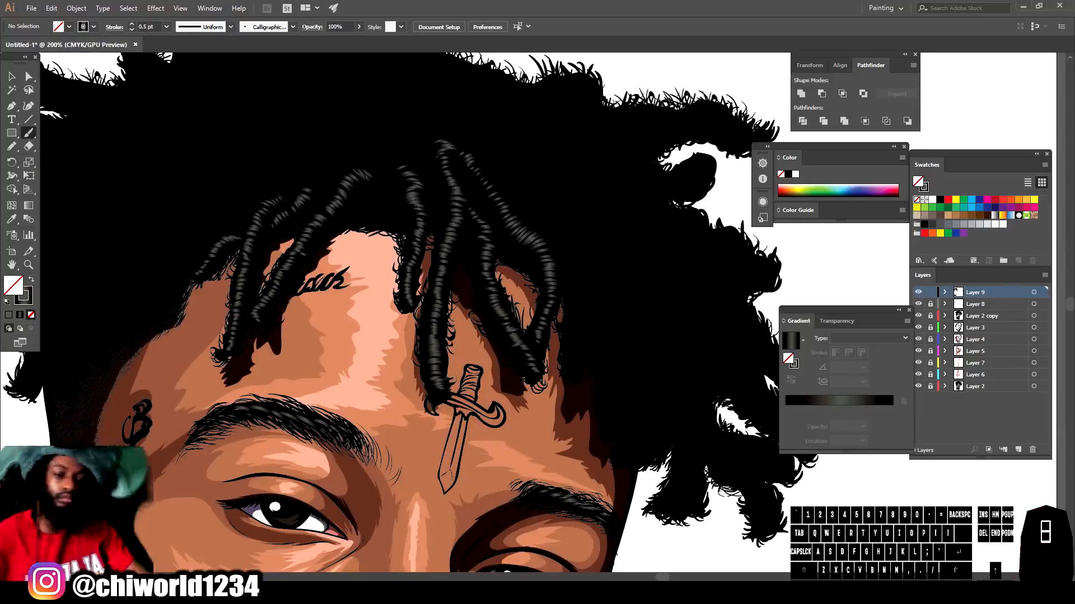
- Paint a row of grey highlights along the short straight dreadlock next to the V-shaped pair
scroll(532, 313, down, 4)
scroll(504, 306, up, 4)
scroll(537, 336, down, 2)
scroll(431, 336, up, 2)
scroll(425, 420, down, 2)
scroll(663, 444, up, 3)
drag(445, 352, 455, 227)
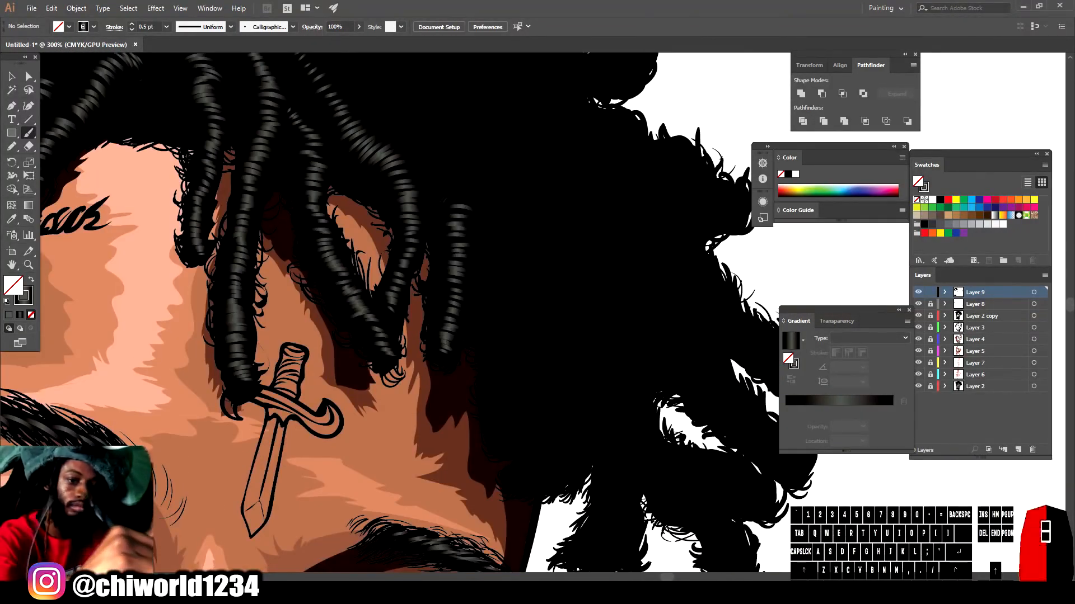
- Paint grey highlights along the outermost forehead dreadlock and a long one curving down from the crown on the far side
scroll(629, 481, down, 5)
scroll(633, 478, up, 4)
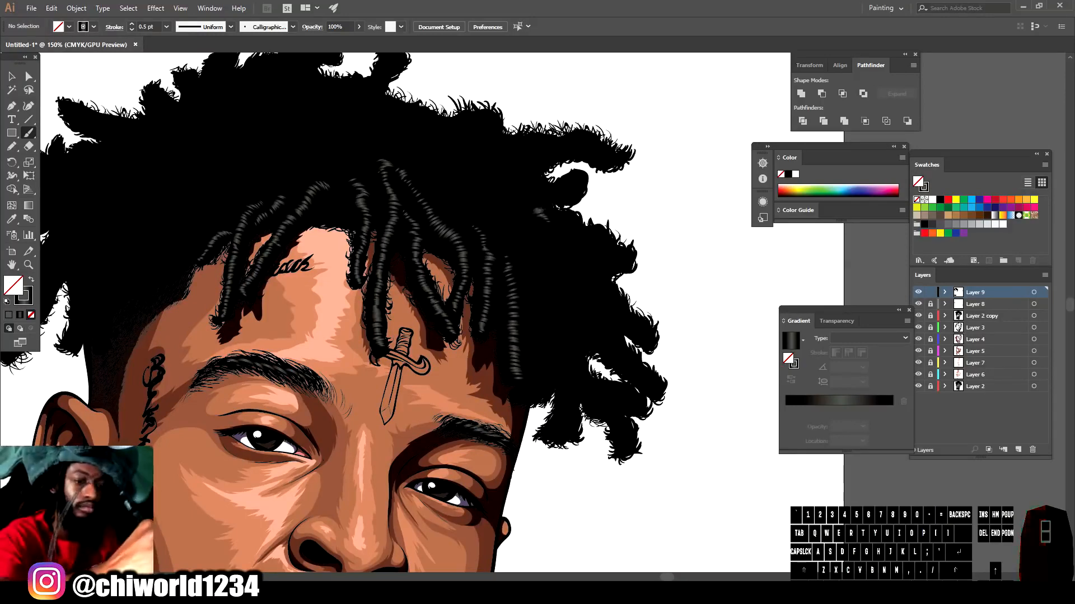
drag(459, 136, 466, 125)
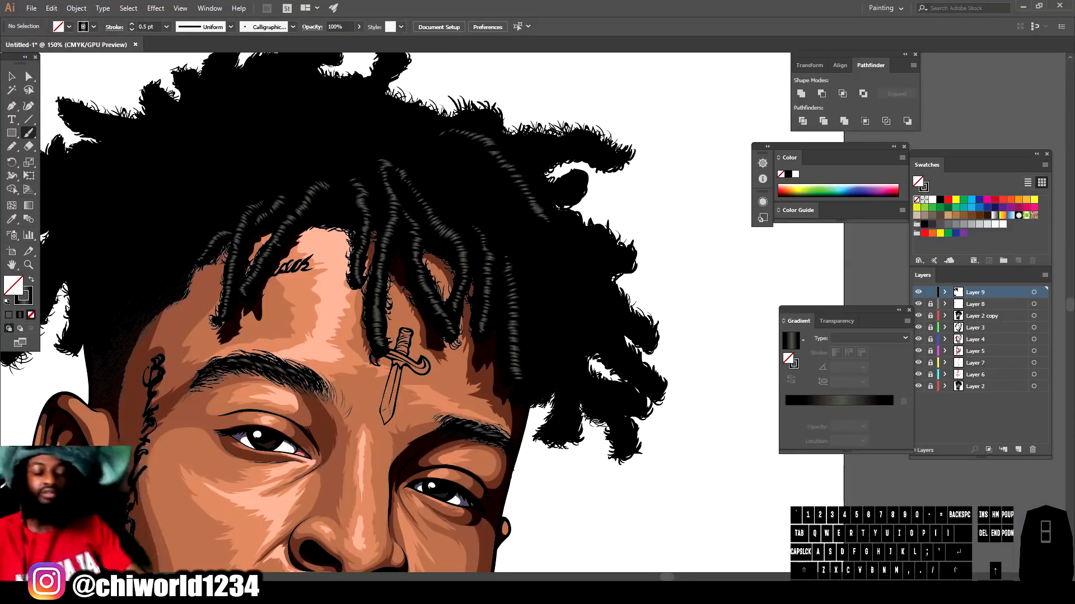
- Paint grey highlights along further long dreadlocks running beneath the curved crown one towards the far side of the hair
key(ctrl+minus)
key(ctrl+minus)
key(ctrl+equal)
key(ctrl+equal)
key(ctrl+equal)
mouse_move(598, 267)
mouse_down()
mouse_move(545, 201)
mouse_move(530, 222)
mouse_move(536, 191)
mouse_move(506, 180)
mouse_move(489, 195)
mouse_move(506, 201)
mouse_move(488, 182)
mouse_move(502, 167)
mouse_move(500, 133)
mouse_move(438, 92)
mouse_up()
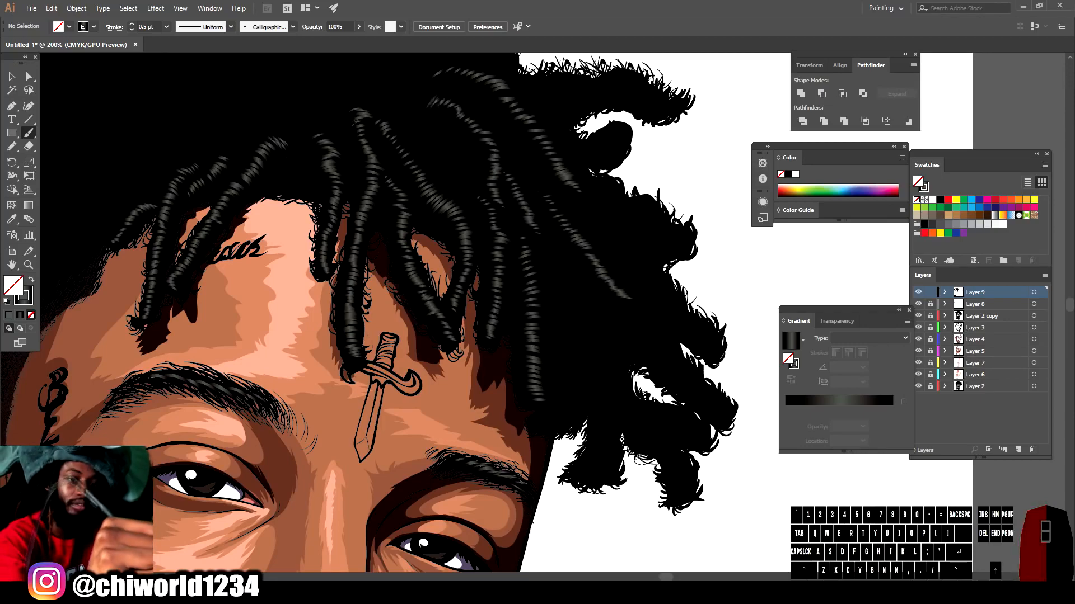
- Paint grey highlights along the crown dreadlocks, including the small upright one, and along the lock above the near temple
key(ctrl+minus)
key(ctrl+minus)
key(ctrl+minus)
scroll(621, 542, left, 2)
key(ctrl+minus)
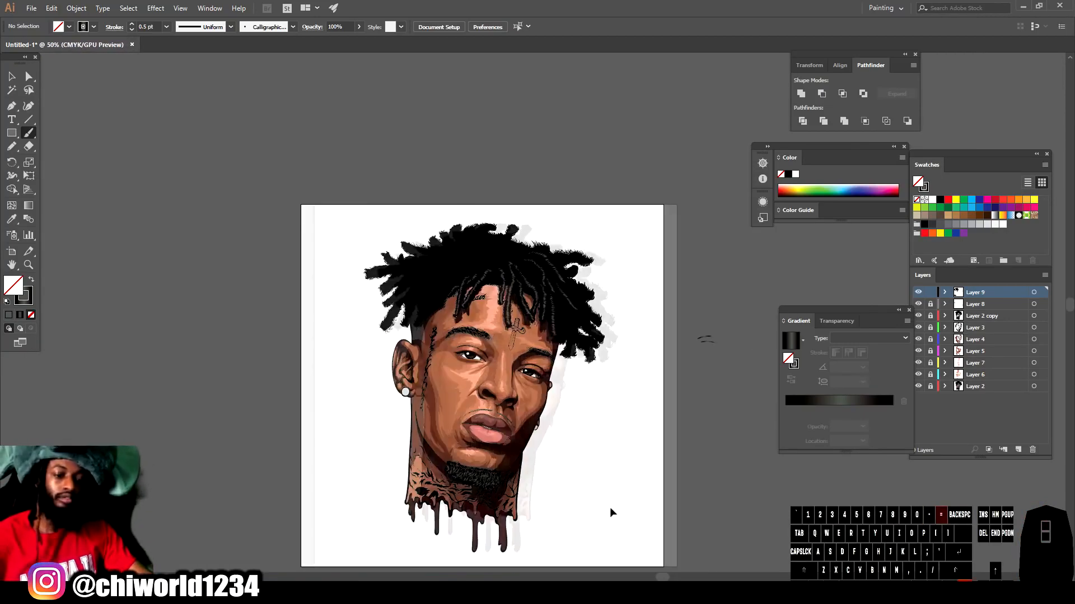
key(ctrl+equal)
key(ctrl+equal)
key(ctrl+equal)
scroll(613, 508, left, 4)
scroll(614, 505, up, 3)
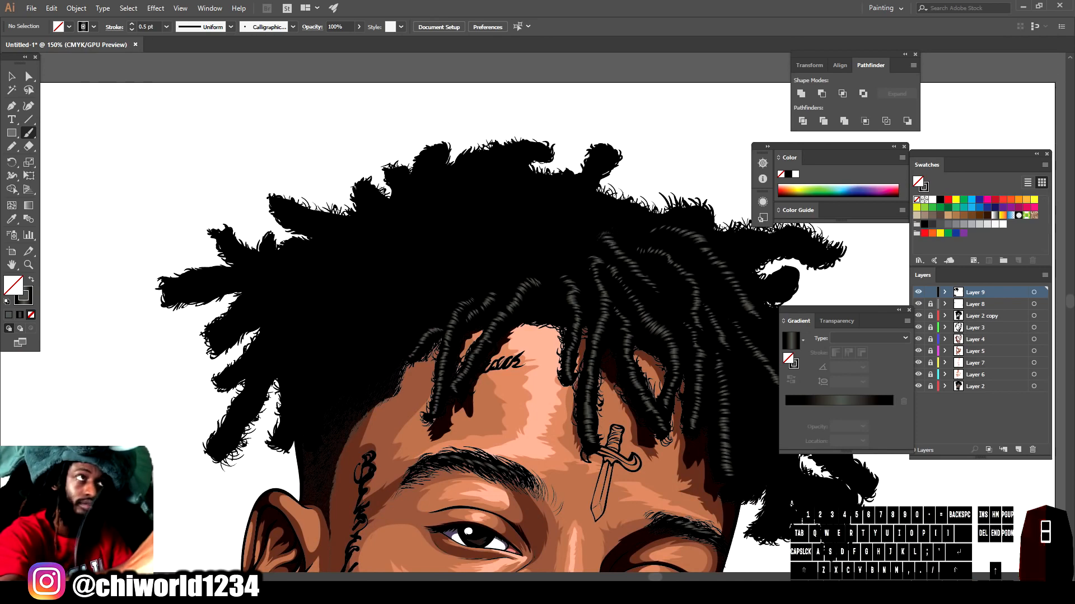
drag(579, 201, 568, 197)
mouse_move(552, 271)
mouse_down()
mouse_move(567, 234)
mouse_move(512, 179)
mouse_up()
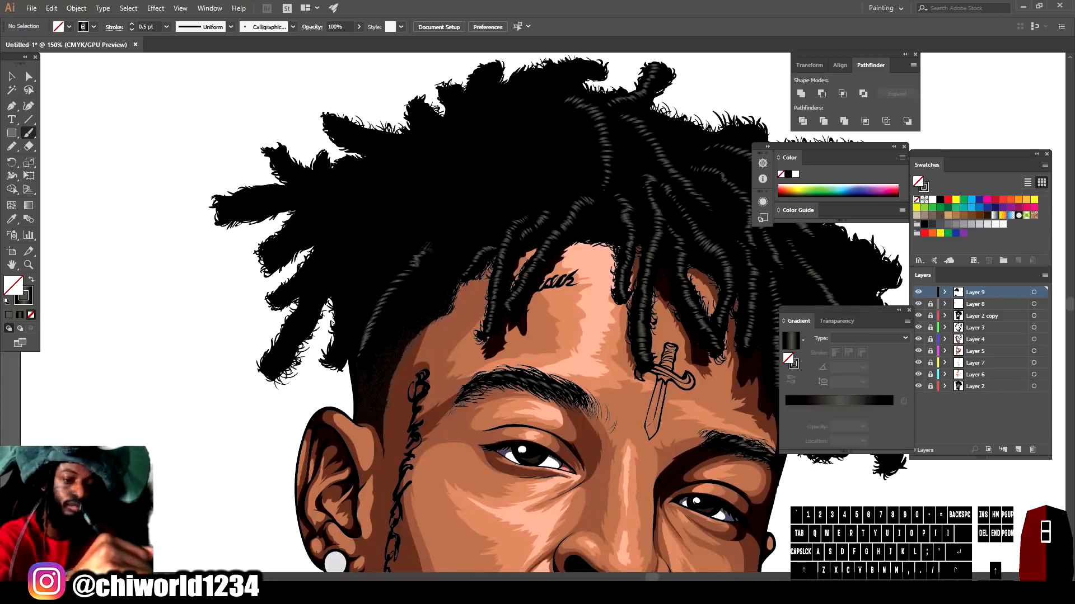
- Paint rows of grey highlights along the long dreadlocks sweeping from the crown to the near temple and forehead
mouse_move(452, 241)
mouse_down()
mouse_move(472, 210)
mouse_move(464, 201)
mouse_move(485, 215)
mouse_move(478, 202)
mouse_move(506, 166)
mouse_up()
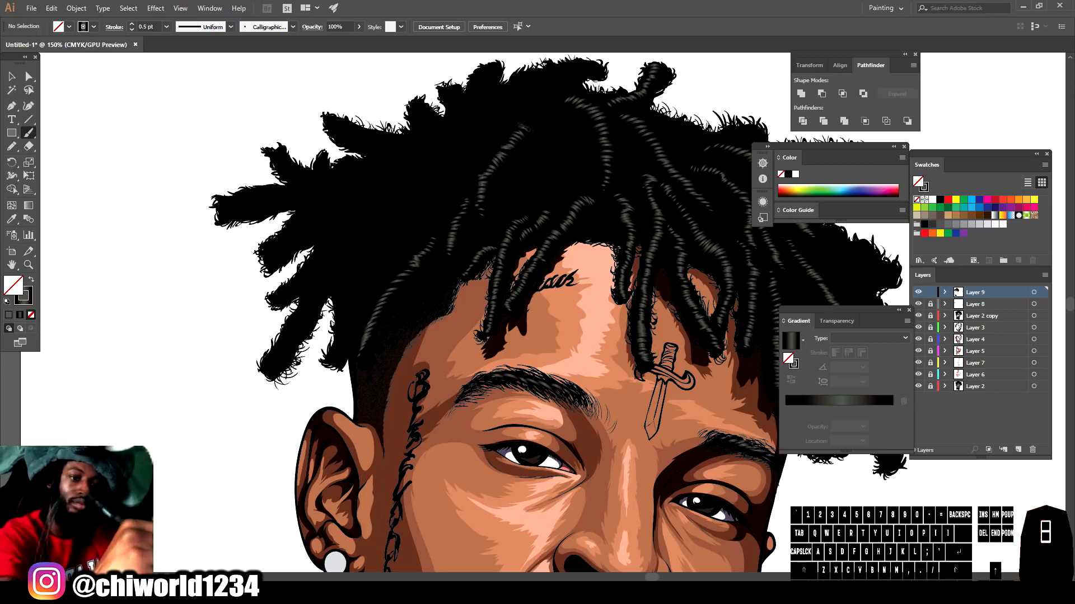
drag(351, 322, 352, 314)
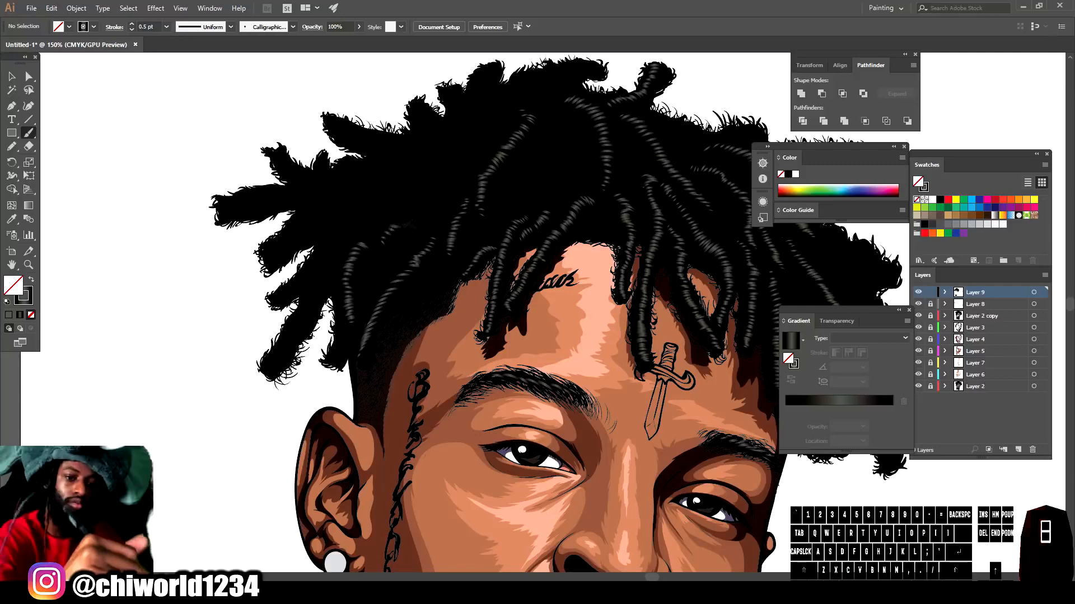
drag(395, 201, 415, 183)
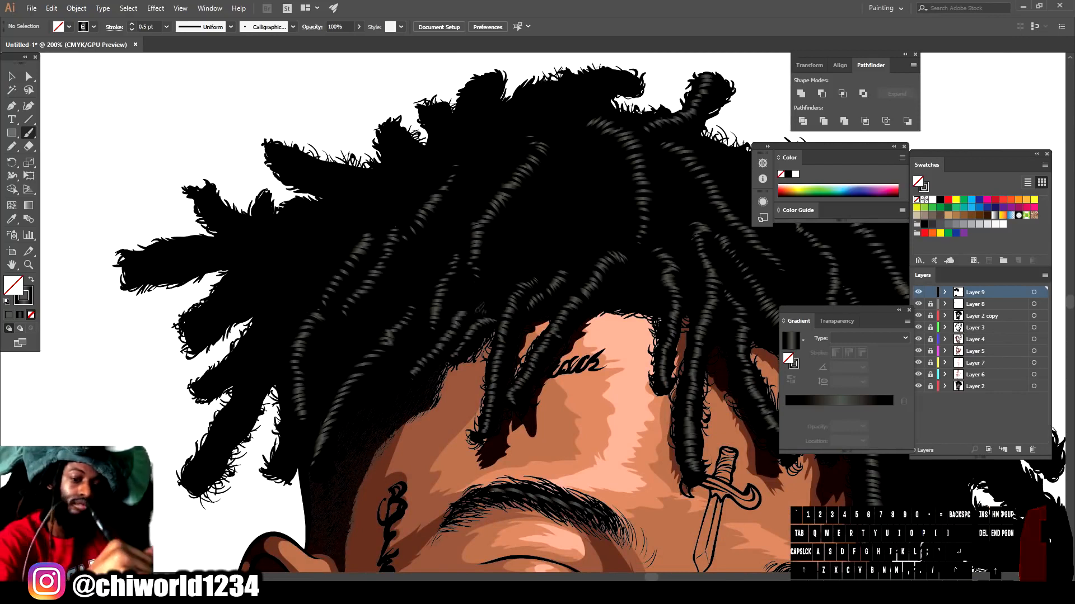
mouse_move(467, 306)
mouse_down()
mouse_move(546, 241)
mouse_move(526, 217)
mouse_move(566, 203)
mouse_move(570, 212)
mouse_move(523, 229)
mouse_up()
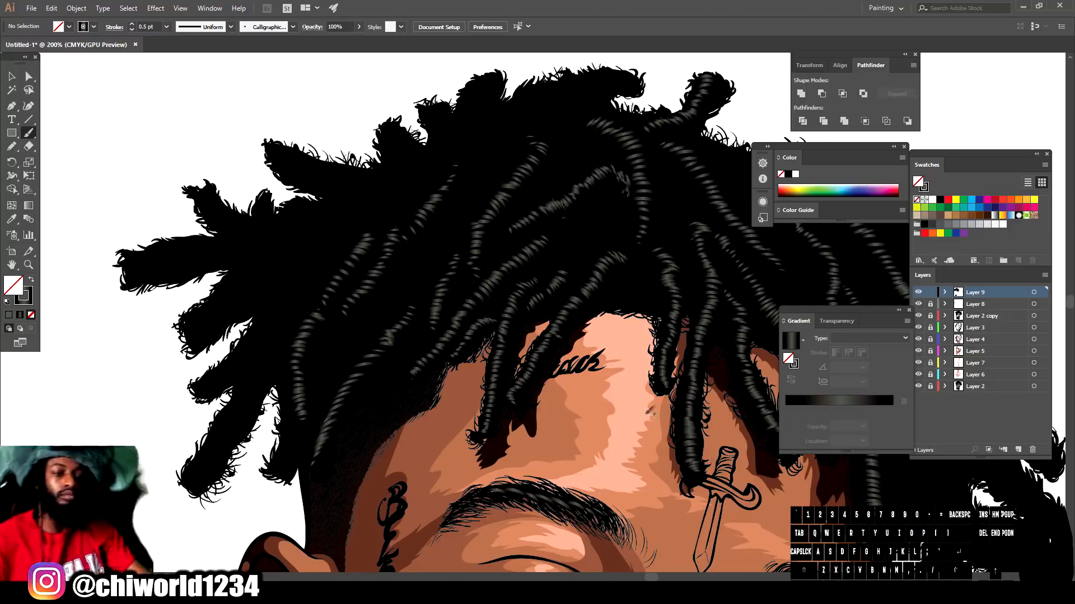
- Paint grey highlights on the short hair above the forehead and on the hanging dreadlocks beside the far temple
key(ctrl+minus)
key(ctrl+minus)
key(ctrl+minus)
key(ctrl+minus)
key(ctrl+equal)
key(ctrl+equal)
key(ctrl+equal)
key(ctrl+equal)
scroll(653, 411, down, 2)
mouse_move(488, 389)
mouse_down()
mouse_move(508, 386)
mouse_move(492, 278)
mouse_up()
mouse_move(544, 441)
mouse_down()
mouse_move(536, 404)
mouse_move(559, 351)
mouse_move(481, 206)
mouse_up()
key(ctrl+minus)
key(ctrl+minus)
key(ctrl+minus)
key(ctrl+minus)
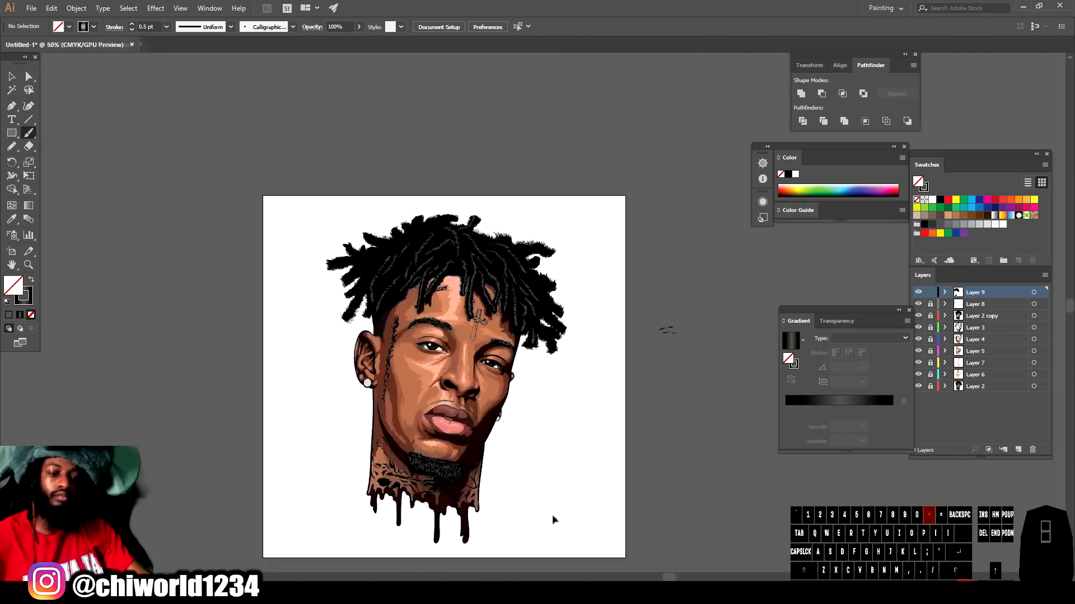
- Paint grey highlights along the lowest outward-pointing dreadlocks on the far side of the hair
key(ctrl+plus)
key(ctrl+plus)
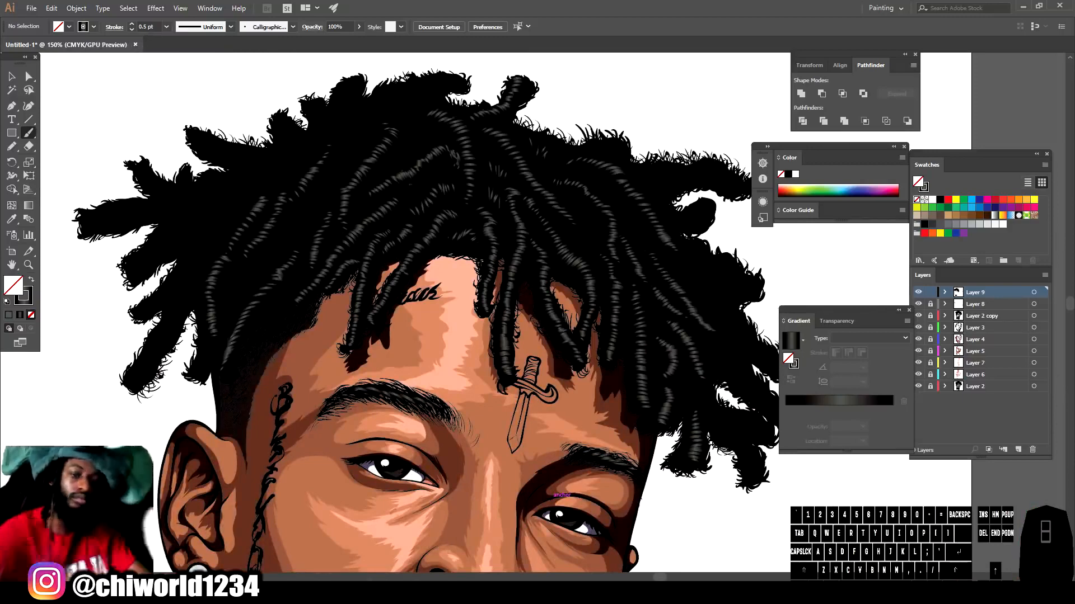
key(ctrl+minus)
key(ctrl+minus)
key(ctrl+minus)
key(ctrl+plus)
key(ctrl+plus)
key(ctrl+plus)
key(ctrl+plus)
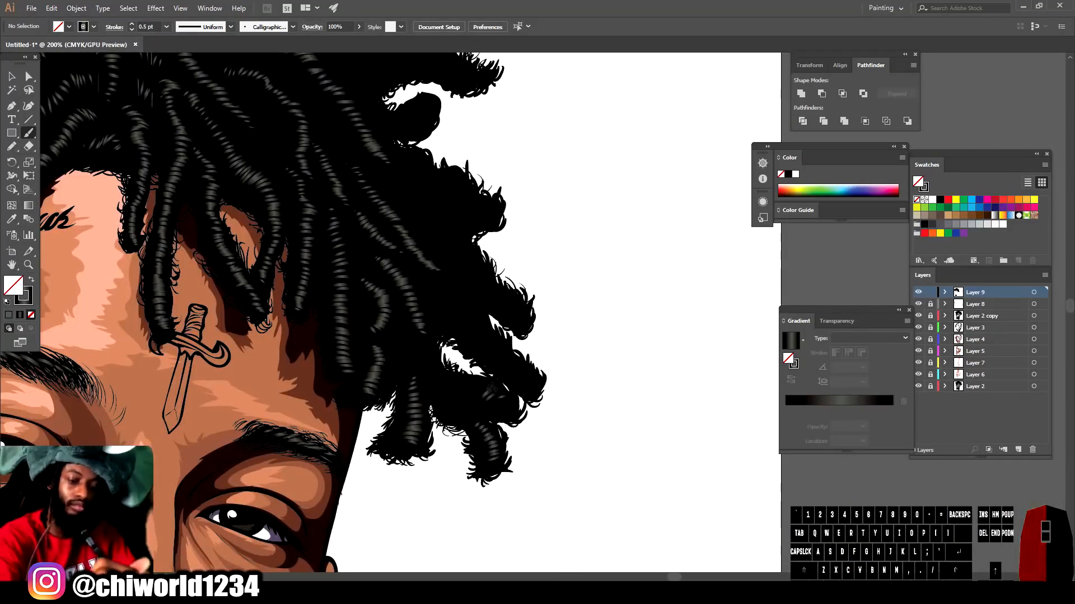
drag(495, 391, 451, 393)
drag(534, 370, 521, 381)
mouse_move(509, 351)
mouse_down()
mouse_move(493, 362)
mouse_move(481, 348)
mouse_up()
mouse_move(475, 317)
mouse_down()
mouse_move(465, 328)
mouse_move(448, 311)
mouse_up()
drag(445, 289, 434, 301)
- Paint grey highlights along the two outward-pointing far-side dreadlocks above the lowest ones
drag(514, 300, 503, 309)
drag(495, 288, 474, 288)
mouse_move(470, 261)
mouse_down()
mouse_move(455, 274)
mouse_move(441, 260)
mouse_up()
drag(427, 212, 414, 225)
drag(490, 205, 477, 212)
mouse_move(473, 199)
mouse_down()
mouse_move(453, 210)
mouse_move(442, 201)
mouse_up()
drag(429, 164, 420, 180)
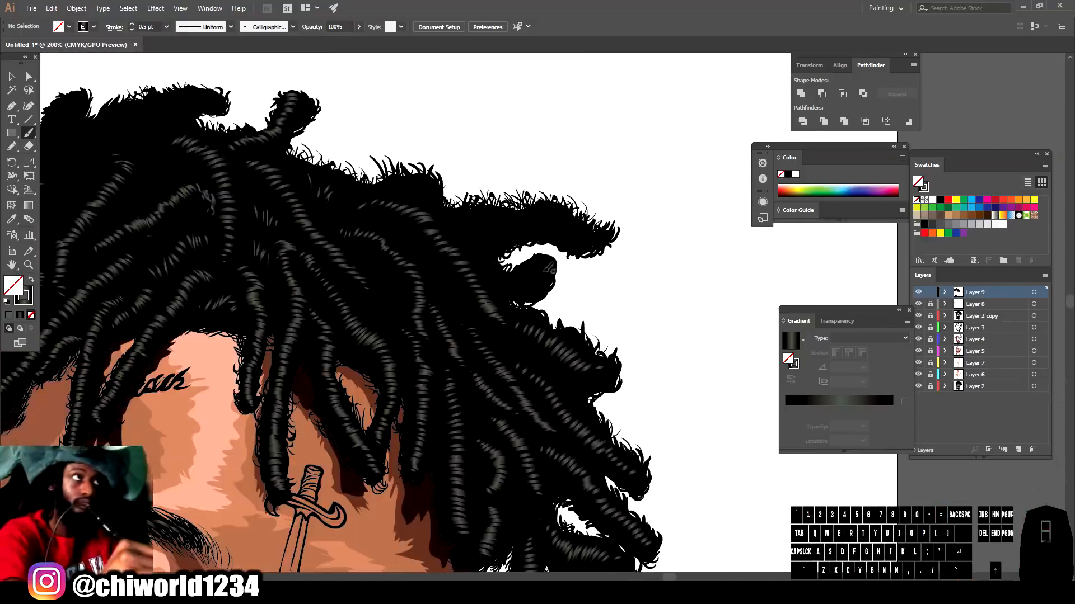
- Undo the last highlight strokes near the rounded stub dreadlock on the far side
mouse_move(538, 292)
mouse_down()
mouse_move(530, 265)
mouse_move(516, 295)
mouse_up()
key(ctrl+z)
key(ctrl+z)
key(ctrl+z)
key(ctrl+z)
key(ctrl+z)
key(ctrl+z)
key(ctrl+z)
- Paint grey highlights along the far side's rounded stub dreadlock and the long horizontal one above it
mouse_move(507, 277)
mouse_down()
mouse_move(509, 296)
mouse_move(525, 286)
mouse_up()
mouse_move(508, 270)
mouse_down()
mouse_move(506, 285)
mouse_move(490, 281)
mouse_up()
drag(551, 253, 538, 273)
drag(586, 221, 563, 229)
mouse_move(546, 208)
mouse_down()
mouse_move(534, 225)
mouse_move(516, 226)
mouse_up()
drag(510, 215, 506, 227)
drag(500, 215, 492, 242)
key(ctrl+z)
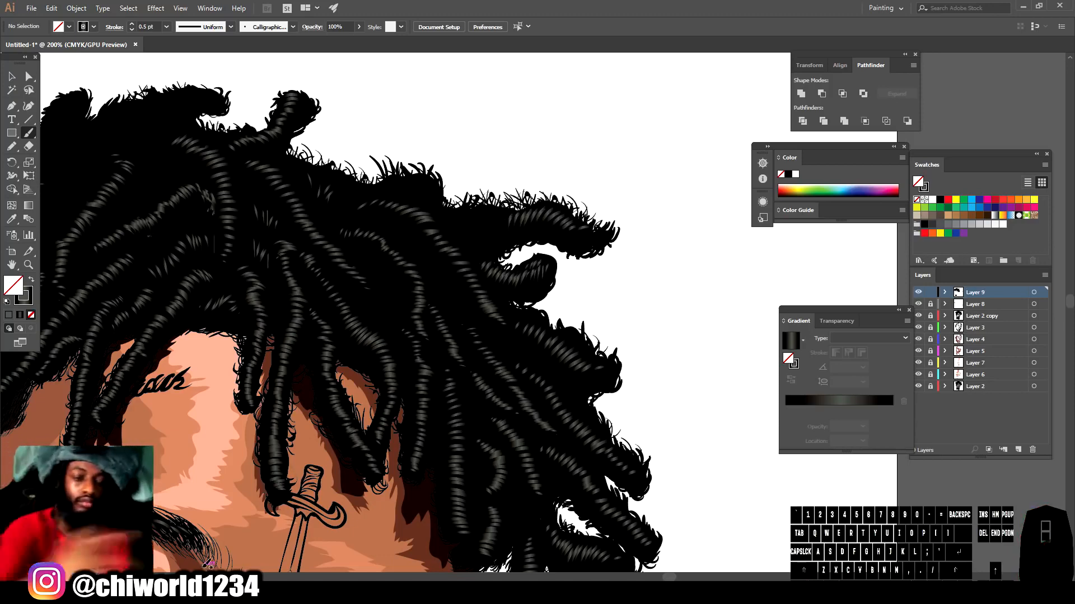
- Paint grey highlights on the raised lock at the base of the long horizontal far-side dreadlock
key(ctrl+minus)
key(ctrl+minus)
key(ctrl+minus)
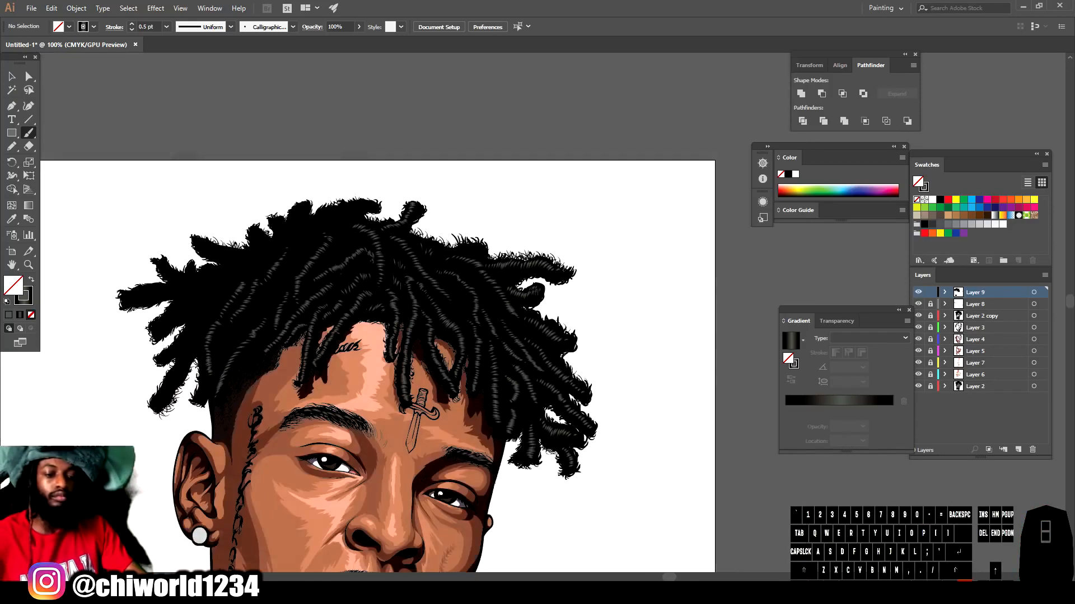
key(ctrl+plus)
key(ctrl+plus)
key(ctrl+plus)
scroll(537, 313, left, 3)
drag(598, 181, 592, 195)
drag(583, 177, 565, 194)
drag(563, 183, 557, 196)
drag(553, 186, 539, 195)
- Paint grey highlights along the curved dreadlock at the top of the crown
drag(371, 91, 367, 103)
drag(363, 91, 354, 109)
mouse_move(348, 95)
mouse_down()
mouse_move(347, 113)
mouse_move(306, 124)
mouse_up()
key(ctrl+z)
drag(304, 107, 314, 121)
drag(312, 104, 322, 118)
drag(319, 102, 330, 116)
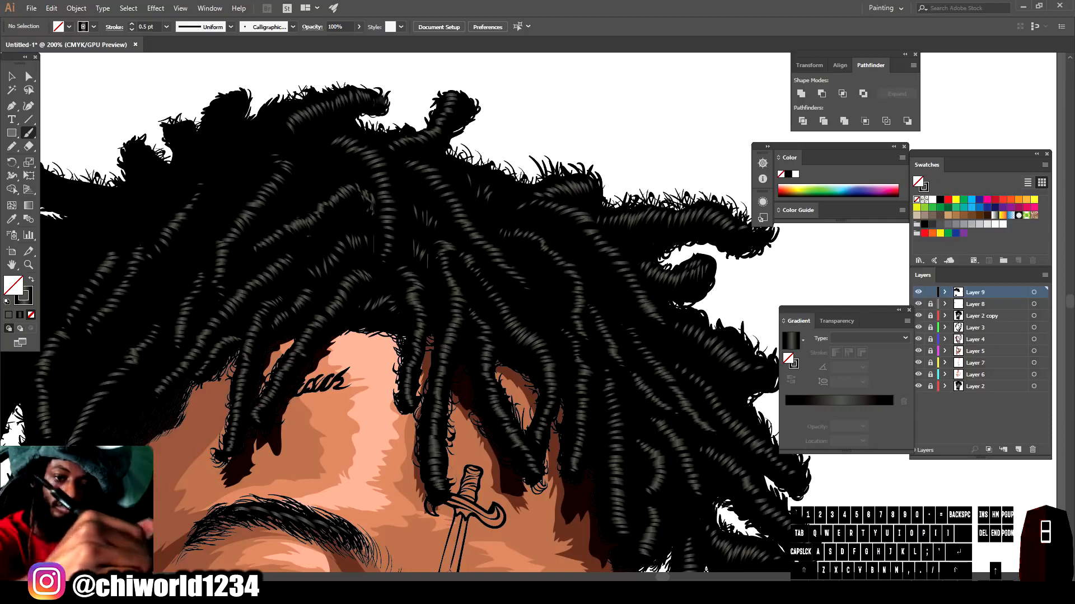
- Paint a row of grey highlights up the short upright dreadlock on the near side of the crown
drag(209, 156, 222, 159)
drag(211, 148, 223, 149)
drag(212, 139, 226, 141)
drag(214, 130, 230, 124)
drag(219, 114, 231, 116)
drag(221, 107, 234, 110)
drag(224, 102, 236, 103)
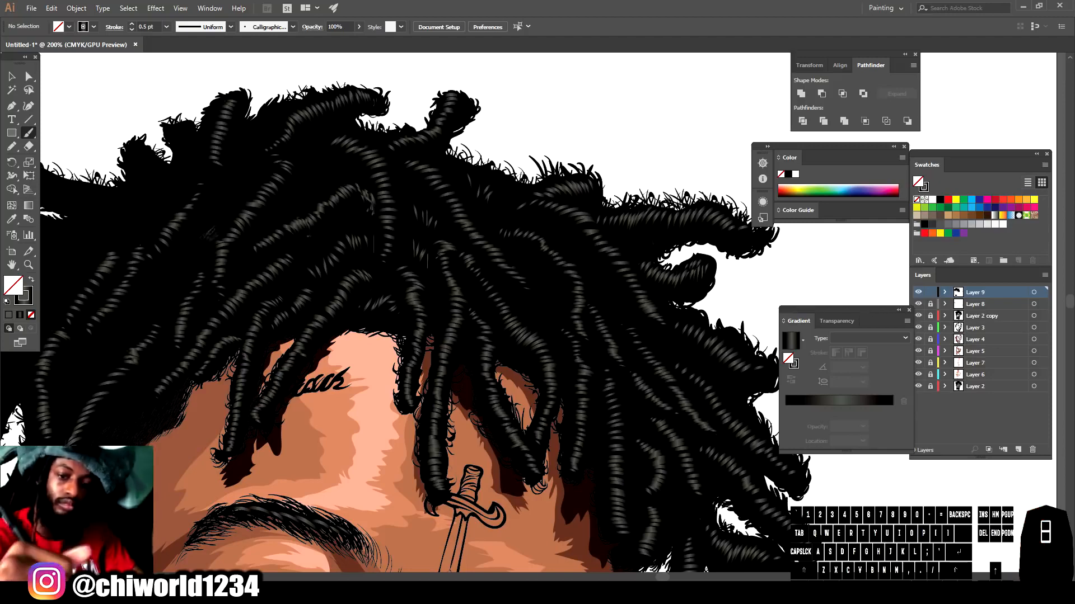
- Fill the dark gap beneath the curved crown dreadlock with a short row of grey highlights
drag(312, 185, 322, 188)
drag(313, 179, 325, 182)
drag(313, 172, 326, 176)
mouse_move(311, 163)
mouse_down()
mouse_move(323, 167)
mouse_move(317, 153)
mouse_up()
- Examine the whole portrait and the hair up close to judge where dreadlock highlights are still missing
key(ctrl+minus)
key(ctrl+minus)
key(ctrl+minus)
key(ctrl+minus)
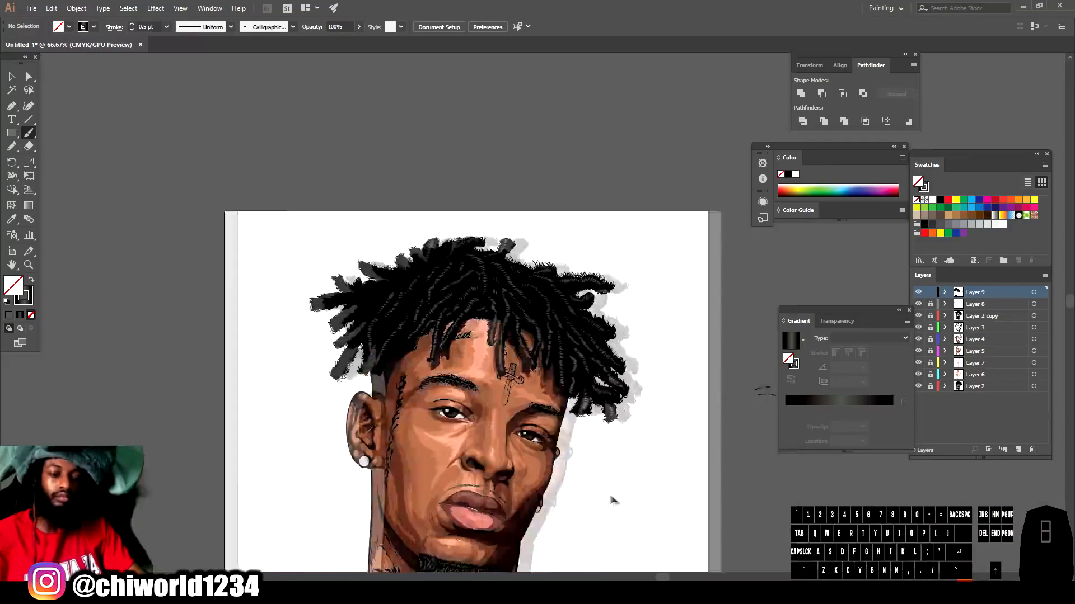
key(ctrl+equal)
key(ctrl+equal)
key(ctrl+equal)
key(ctrl+equal)
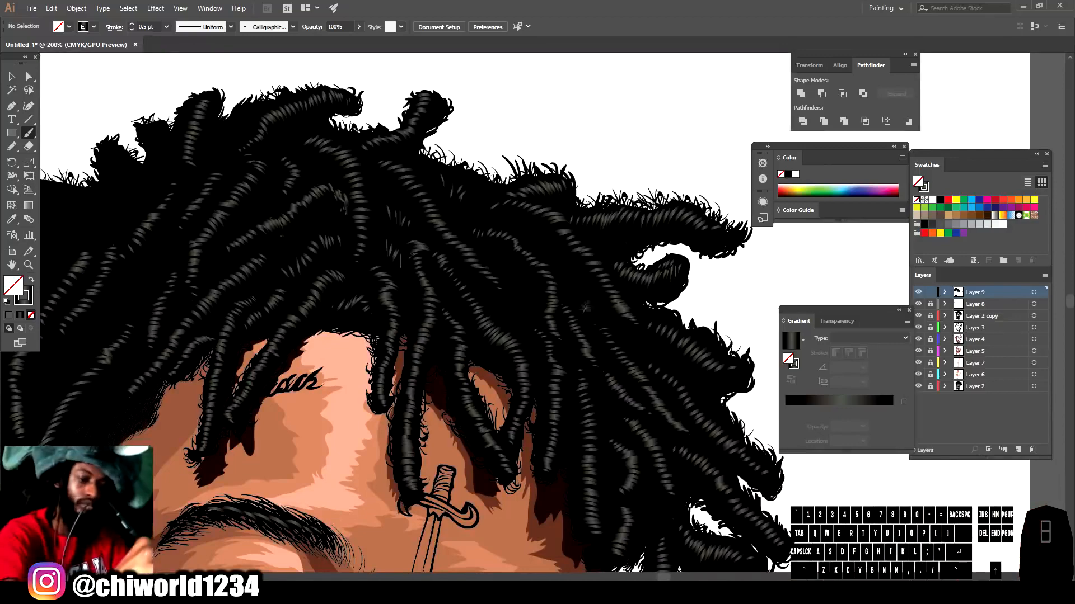
key(ctrl+minus)
key(ctrl+minus)
key(ctrl+minus)
key(ctrl+minus)
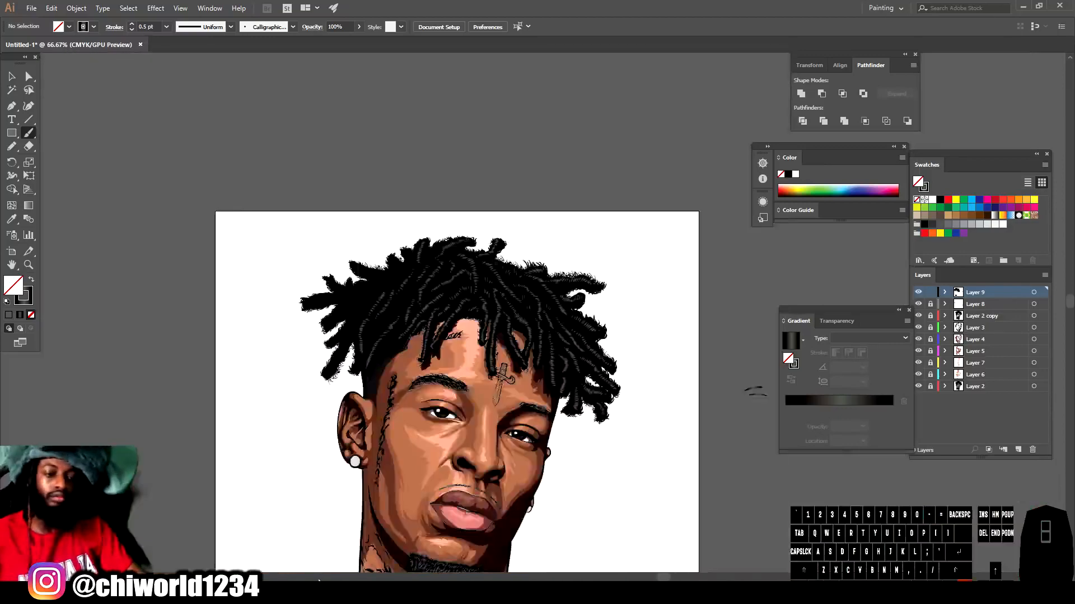
key(ctrl+equal)
key(ctrl+equal)
key(ctrl+equal)
key(ctrl+equal)
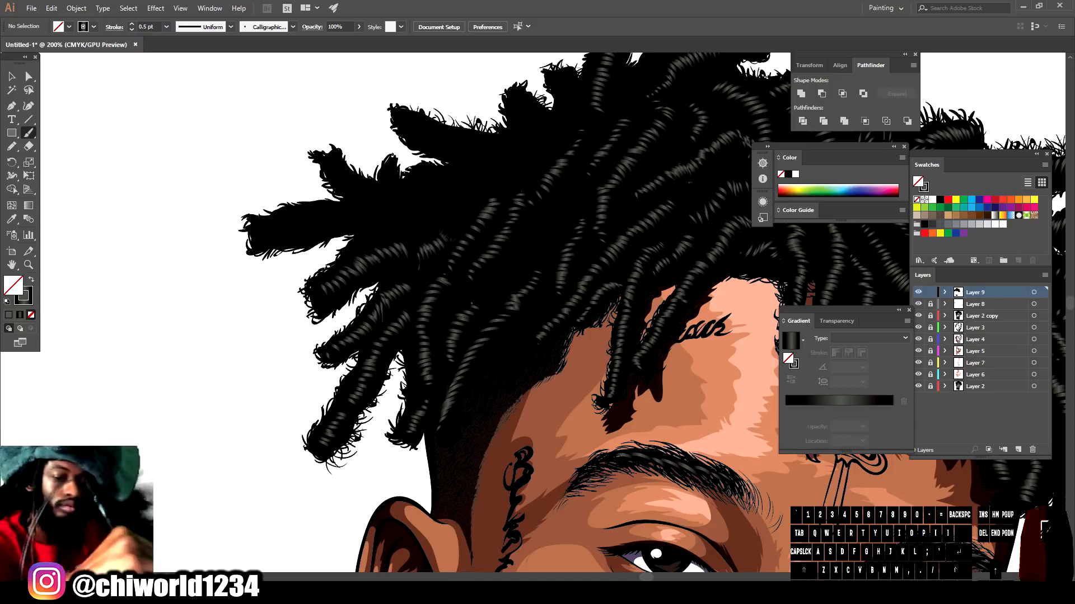
- Paint grey highlights along the long horizontal near-side dreadlock, from its outer tip in towards the crown
drag(268, 219, 270, 239)
drag(277, 217, 281, 237)
drag(287, 216, 290, 234)
drag(296, 213, 308, 230)
drag(314, 210, 317, 228)
drag(322, 208, 325, 227)
mouse_move(330, 207)
mouse_down()
mouse_move(333, 224)
mouse_move(384, 226)
mouse_up()
mouse_move(398, 211)
mouse_down()
mouse_move(400, 226)
mouse_move(418, 224)
mouse_up()
mouse_move(433, 201)
mouse_down()
mouse_move(440, 215)
mouse_move(461, 206)
mouse_up()
mouse_move(467, 181)
mouse_down()
mouse_move(475, 193)
mouse_move(492, 180)
mouse_up()
mouse_move(504, 157)
mouse_down()
mouse_move(511, 168)
mouse_move(539, 165)
mouse_up()
drag(545, 145, 550, 159)
- Paint grey highlights along the pointed dreadlocks sticking out above the long horizontal near-side one
drag(482, 142, 476, 148)
mouse_move(462, 136)
mouse_down()
mouse_move(459, 148)
mouse_move(444, 147)
mouse_up()
mouse_move(429, 131)
mouse_down()
mouse_move(423, 143)
mouse_move(408, 132)
mouse_up()
drag(389, 192, 364, 200)
drag(348, 171, 338, 183)
drag(547, 123, 541, 130)
mouse_move(535, 114)
mouse_down()
mouse_move(525, 123)
mouse_move(516, 114)
mouse_up()
mouse_move(442, 175)
mouse_down()
mouse_move(438, 186)
mouse_move(414, 184)
mouse_up()
drag(397, 178, 390, 189)
- Paint grey highlights on the small stub dreadlock beside the upright one near the top of the hair
drag(584, 105, 574, 118)
drag(575, 97, 561, 108)
drag(571, 87, 561, 98)
drag(564, 78, 555, 87)
scroll(597, 422, down, 3)
scroll(597, 422, up, 2)
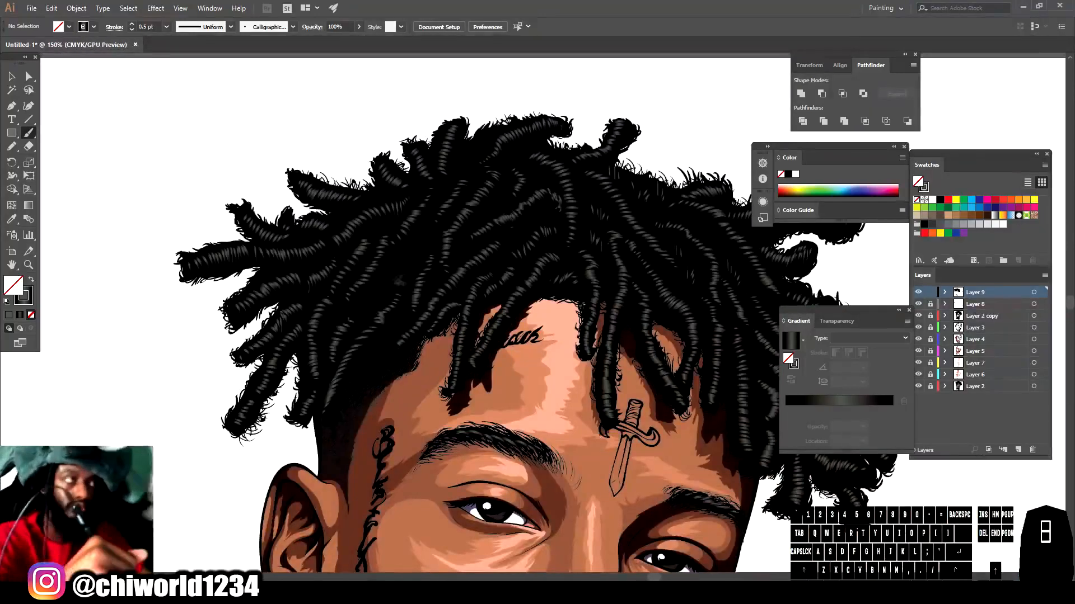
- Set the brush stroke to 0.25 pt and paint fine stray hairs in the dark gaps between the crown dreadlocks
click(166, 26)
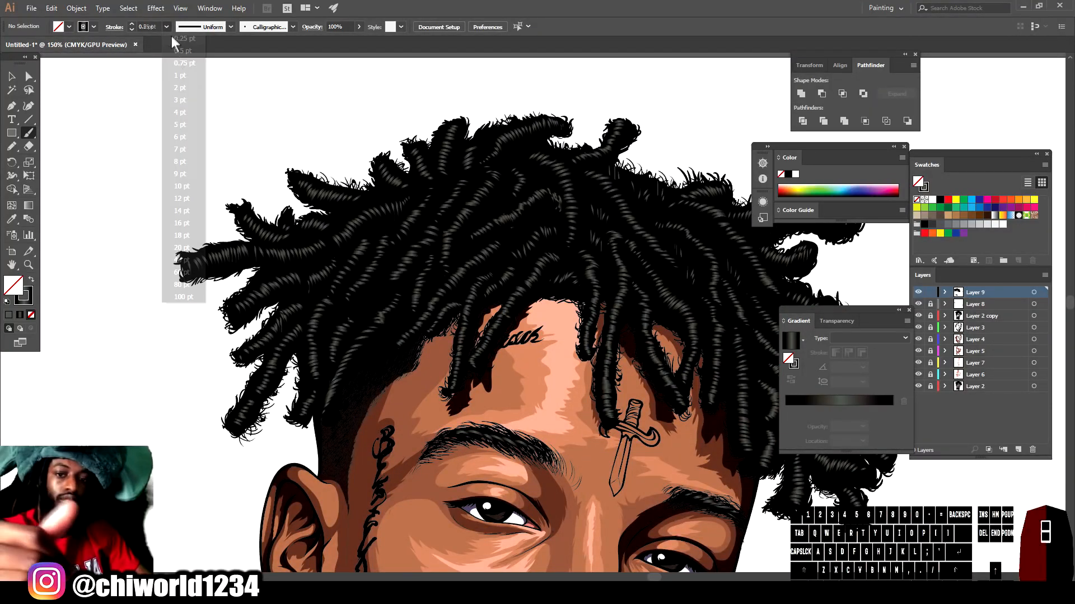
click(170, 38)
scroll(435, 280, down, 3)
scroll(435, 280, up, 3)
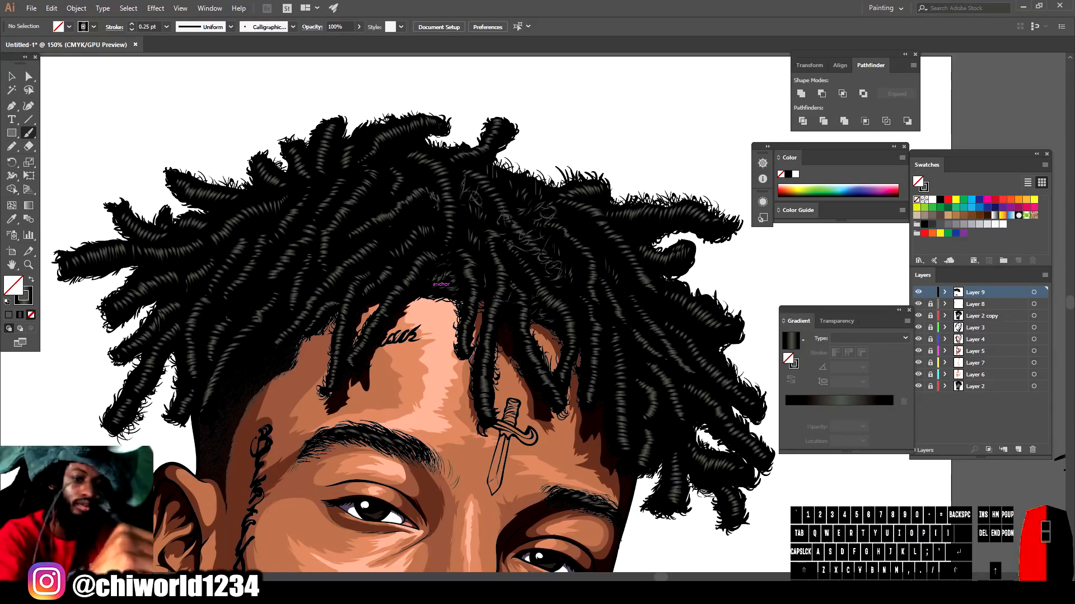
scroll(701, 523, down, 3)
scroll(654, 479, up, 3)
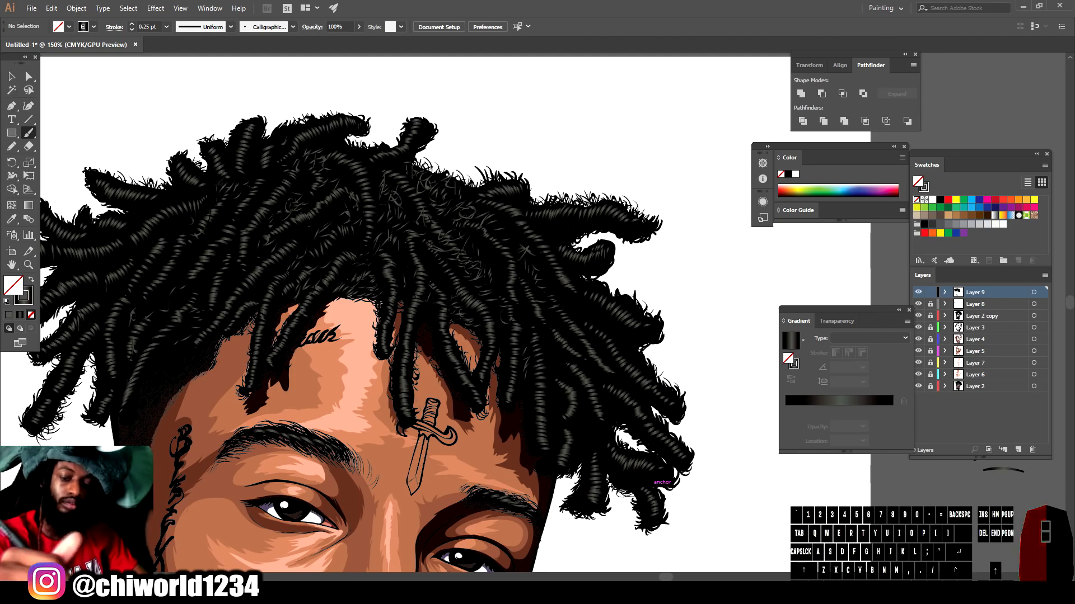
- Lock the hair highlight layer, add a new layer and move it directly below Layer 2 copy
key(ctrl+minus)
key(ctrl+minus)
key(ctrl+equal)
key(ctrl+minus)
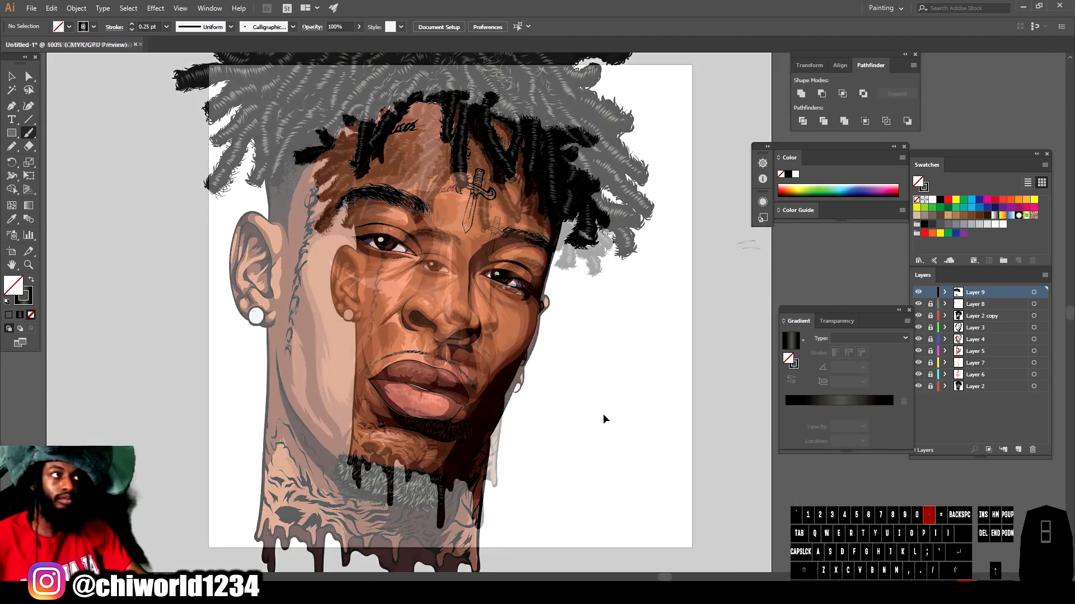
key(ctrl+equal)
click(930, 292)
click(1018, 450)
drag(978, 292, 978, 333)
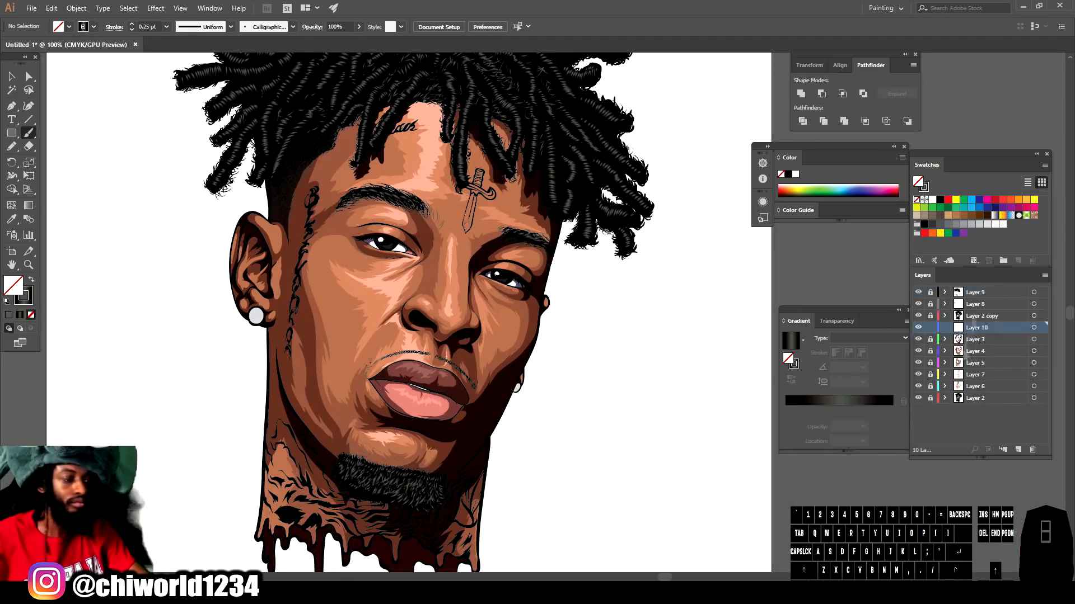
- Reset the fill and stroke to their defaults and choose a purple stroke colour
click(7, 302)
double_click(23, 296)
drag(846, 501, 846, 461)
mouse_move(758, 478)
mouse_down()
mouse_move(757, 467)
mouse_move(756, 475)
mouse_up()
key(Return)
scroll(651, 465, down, 3)
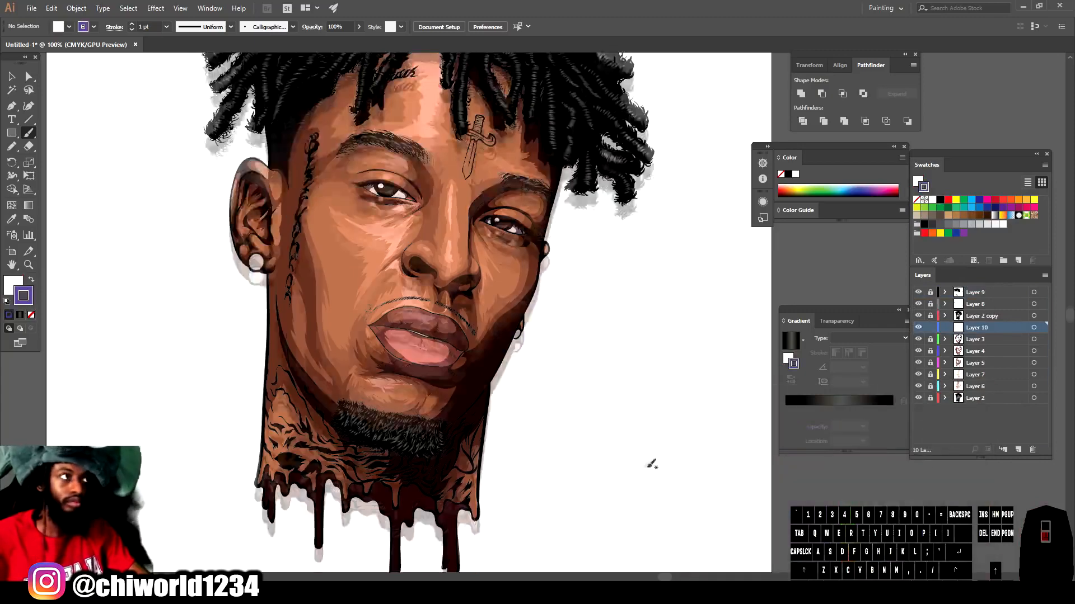
- Paint a purple rim light along the jaw, cheek and temple edge on the shadowed side of the face
key(ctrl+equal)
key(ctrl+equal)
key(ctrl+equal)
mouse_move(298, 537)
mouse_down()
mouse_move(374, 482)
mouse_move(476, 331)
mouse_move(582, 117)
mouse_up()
scroll(637, 242, down, 3)
scroll(636, 242, up, 3)
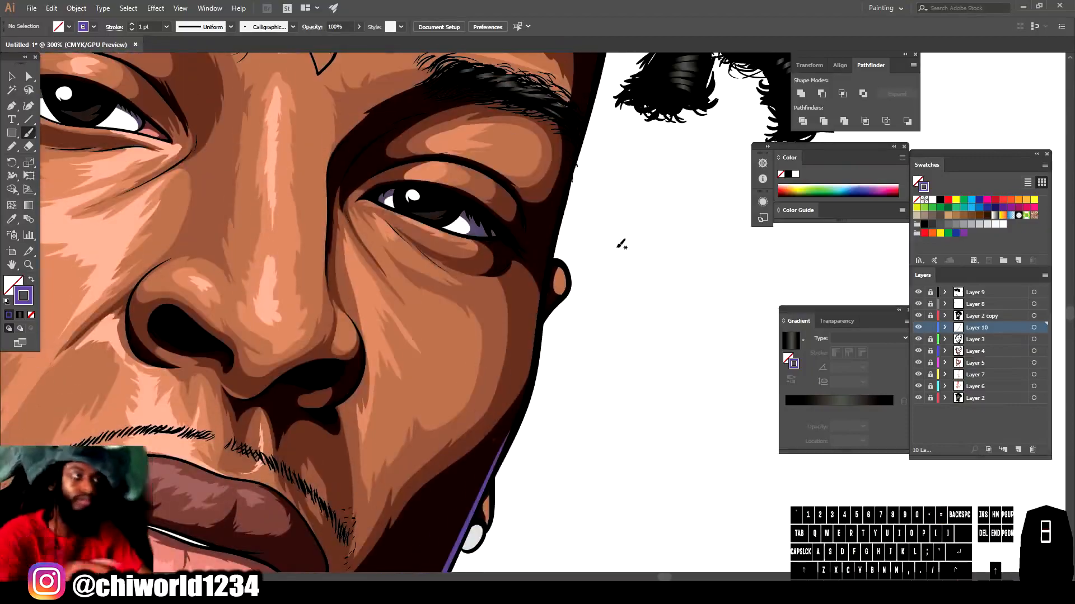
drag(500, 468, 575, 141)
scroll(577, 140, up, 3)
drag(574, 338, 601, 222)
- Paint a purple highlight around the outer wing of the shadowed nostril
scroll(691, 238, down, 4)
scroll(523, 532, up, 5)
key(ctrl+equal)
scroll(466, 527, up, 3)
mouse_move(459, 383)
mouse_down()
mouse_move(476, 374)
mouse_move(528, 241)
mouse_move(521, 221)
mouse_up()
- Paint purple highlights on the upper and lower lid creases at the outer corner of the shadowed eye
key(ctrl+minus)
key(ctrl+minus)
key(ctrl+minus)
key(ctrl+minus)
key(ctrl+minus)
key(ctrl+equal)
key(ctrl+equal)
key(ctrl+equal)
key(ctrl+equal)
drag(688, 261, 570, 499)
drag(603, 366, 600, 310)
drag(581, 399, 599, 362)
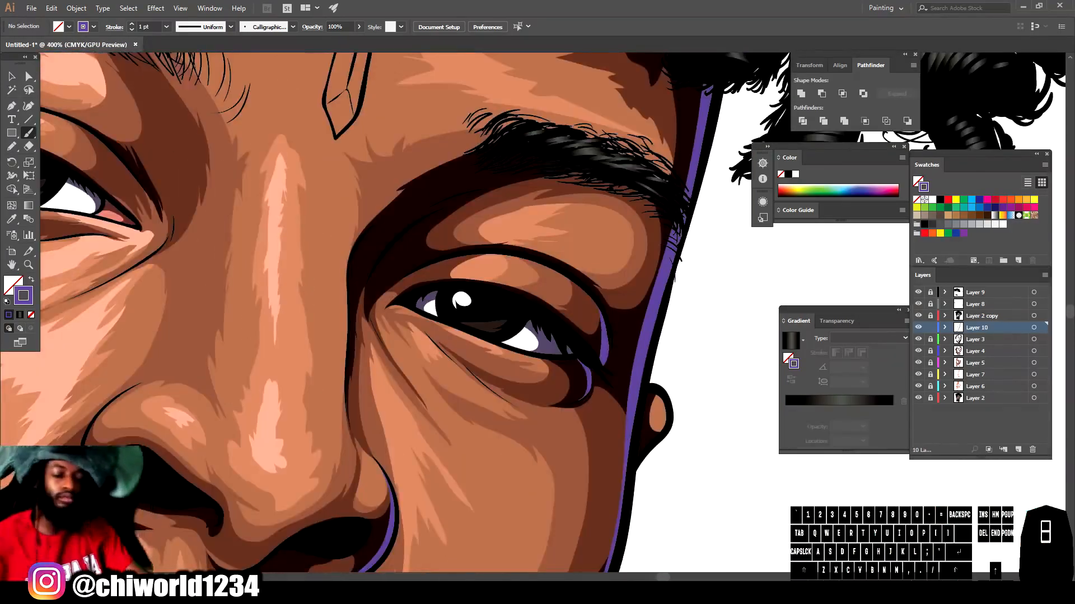
- Paint a purple rim light down the shadowed edge of the neck to the tip of the drip
key(ctrl+minus)
key(ctrl+minus)
key(ctrl+minus)
key(ctrl+minus)
key(ctrl+equal)
key(ctrl+equal)
key(ctrl+equal)
drag(492, 559, 458, 347)
drag(409, 541, 445, 184)
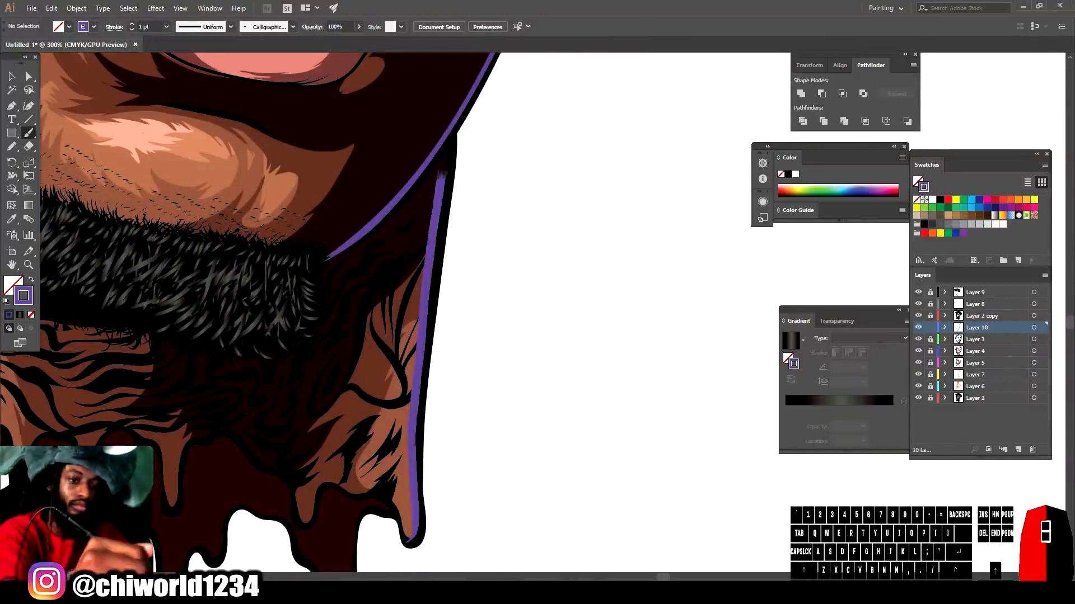
- Paint purple highlights on the upper and lower lips near the shadowed mouth corner
key(ctrl+minus)
key(ctrl+minus)
key(ctrl+minus)
key(ctrl+minus)
key(ctrl+equal)
key(ctrl+equal)
key(ctrl+equal)
key(ctrl+equal)
key(ctrl+equal)
mouse_move(361, 342)
mouse_down()
mouse_move(443, 286)
mouse_move(445, 219)
mouse_up()
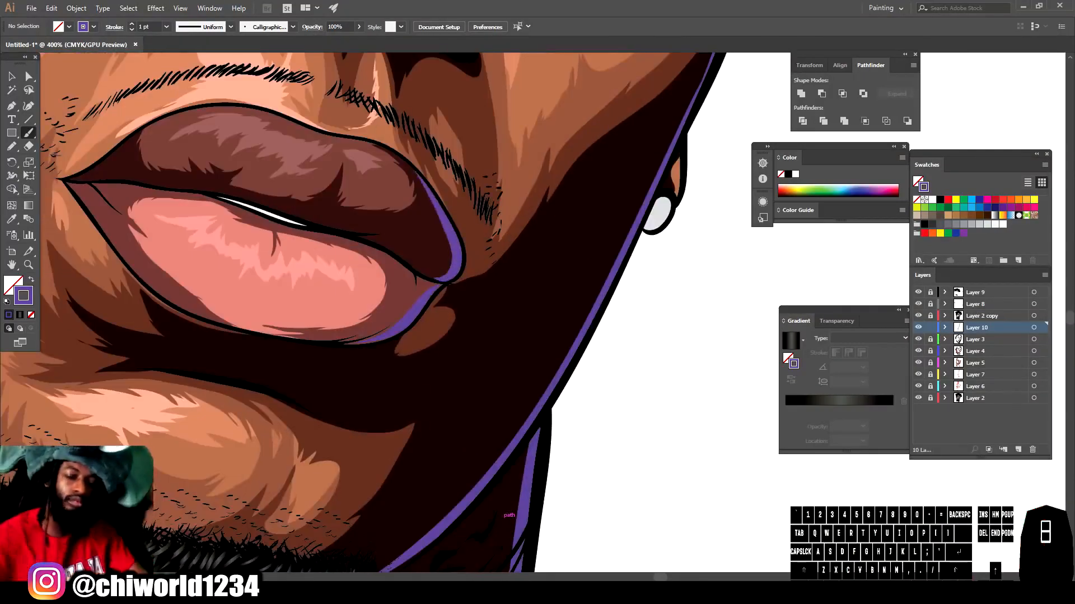
- Paint a thin purple highlight along the line between the lips
key(ctrl+minus)
key(ctrl+minus)
key(ctrl+minus)
key(ctrl+minus)
key(ctrl+equal)
key(ctrl+equal)
key(ctrl+equal)
key(ctrl+equal)
key(ctrl+equal)
mouse_move(386, 308)
mouse_down()
mouse_move(537, 337)
mouse_move(618, 395)
mouse_up()
key(ctrl+minus)
key(ctrl+minus)
key(ctrl+minus)
key(ctrl+minus)
key(ctrl+minus)
key(ctrl+minus)
key(ctrl+minus)
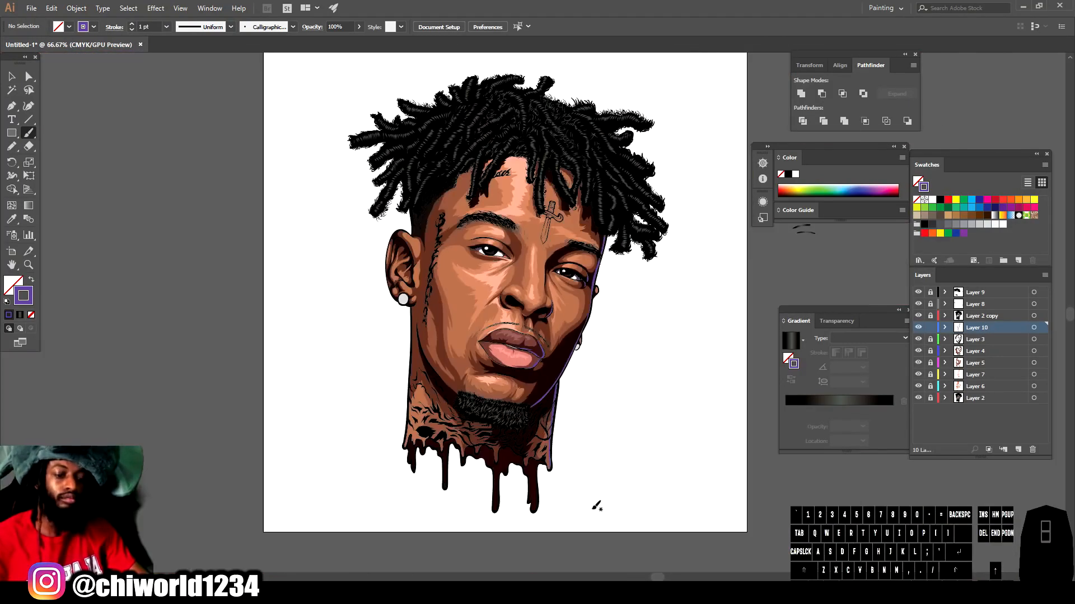
- Add a new layer above Layer 2 copy and paint fine purple highlights over the shadowed eye's outer lashes
key(ctrl+equal)
key(ctrl+equal)
key(ctrl+equal)
key(ctrl+equal)
key(ctrl+equal)
key(ctrl+equal)
key(ctrl+equal)
drag(633, 369, 623, 359)
click(1018, 449)
drag(979, 329, 978, 310)
drag(650, 391, 620, 358)
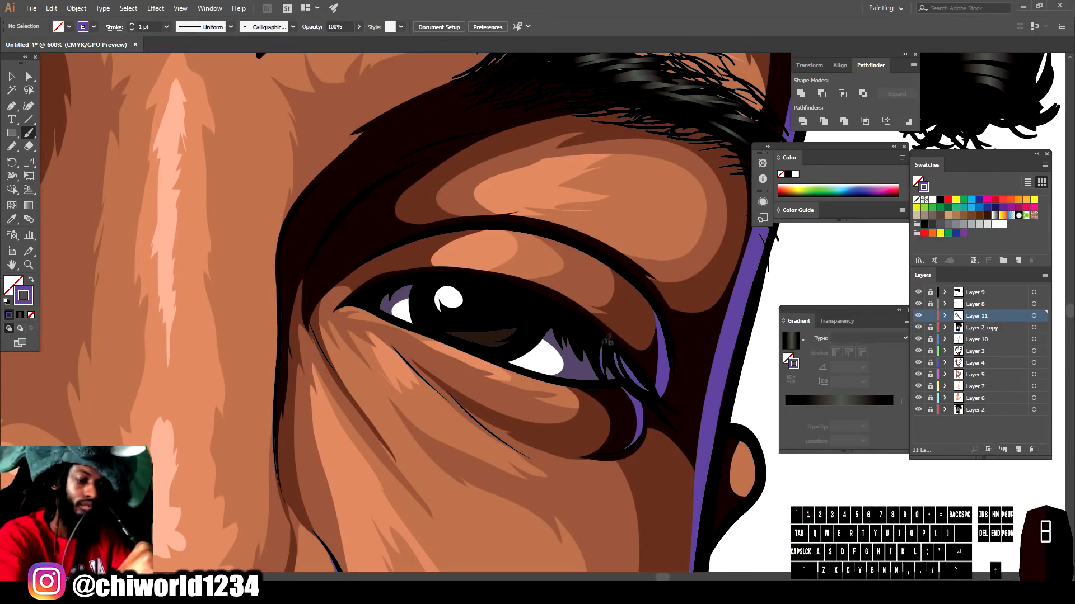
- Lock the eyelash highlight layer, add another layer and move it directly below Layer 2 copy
key(ctrl+minus)
key(ctrl+minus)
key(ctrl+minus)
key(ctrl+minus)
key(ctrl+minus)
key(ctrl+minus)
key(ctrl+equal)
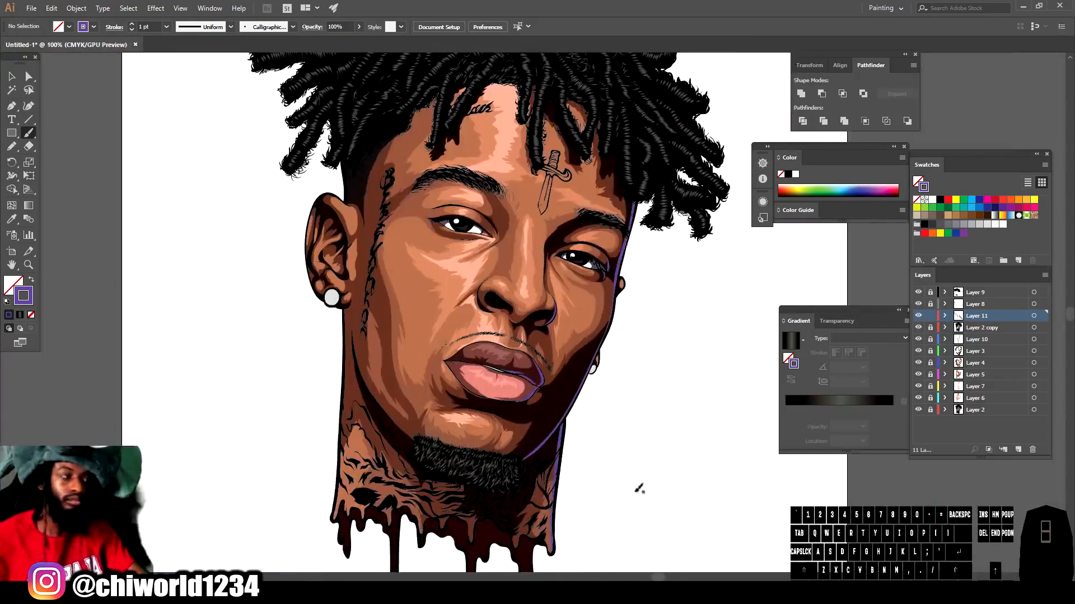
drag(548, 438, 575, 465)
click(930, 316)
click(1018, 449)
drag(977, 316, 977, 345)
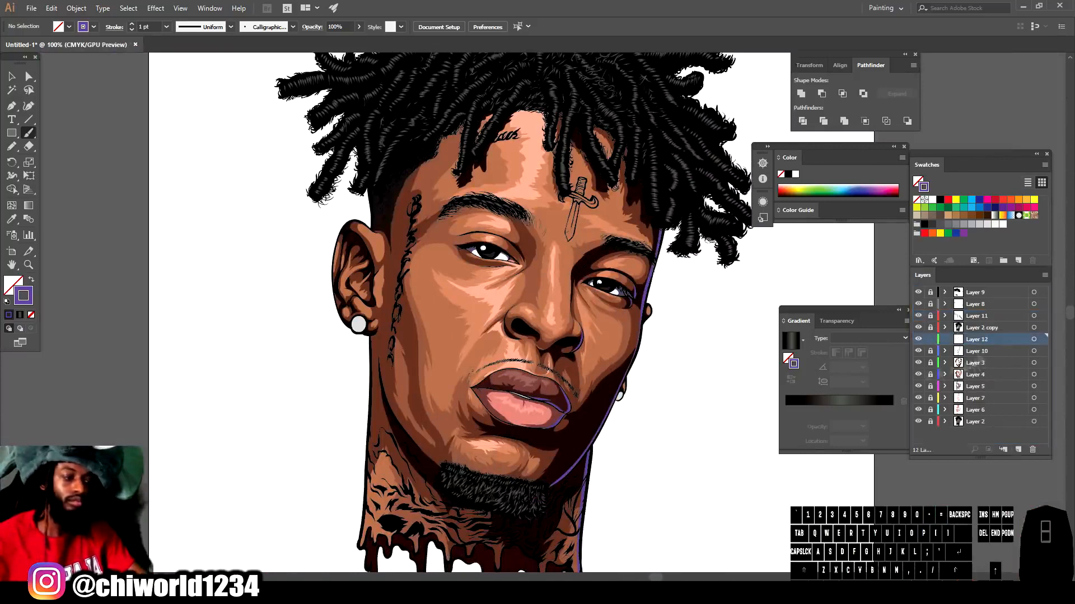
- Reset the fill and stroke to their defaults and choose a muted blue-violet stroke colour
scroll(336, 313, up, 6)
click(7, 301)
double_click(24, 296)
click(715, 499)
drag(848, 476, 847, 469)
click(739, 484)
click(953, 427)
- Draw wavy reflection shapes on the large round earring with the Pencil tool and swap their fill and stroke colours
click(15, 147)
mouse_move(464, 454)
mouse_down()
mouse_move(492, 436)
mouse_move(511, 391)
mouse_move(560, 412)
mouse_move(477, 357)
mouse_move(457, 419)
mouse_move(469, 450)
mouse_up()
click(8, 78)
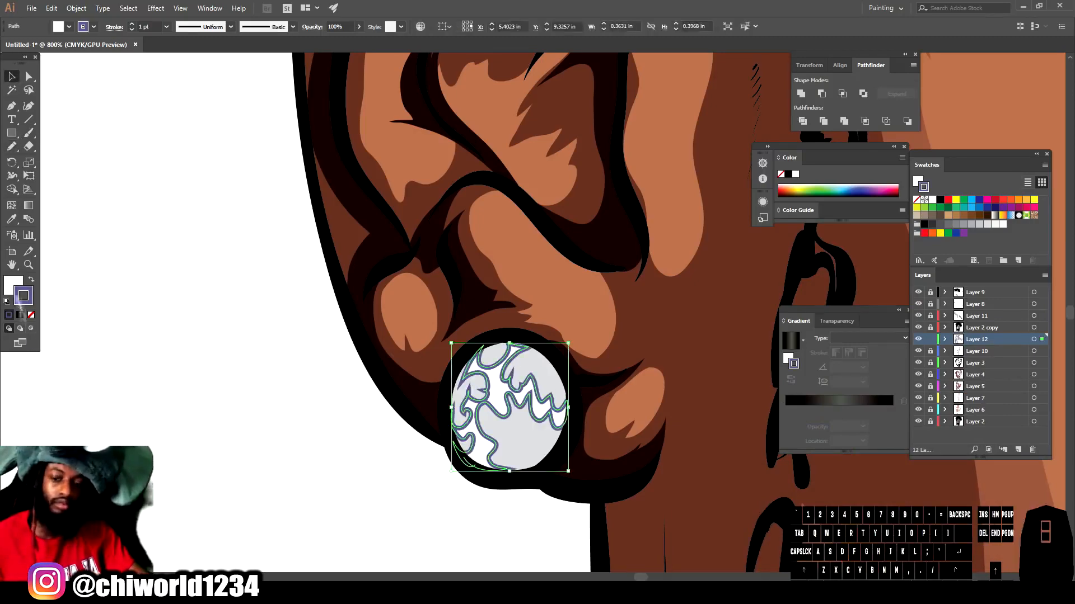
key(shift+x)
click(187, 463)
- Draw blue-violet reflection shapes on the small earring at the shadowed side of the face with the Pencil tool
key(ctrl+0)
scroll(650, 363, up, 7)
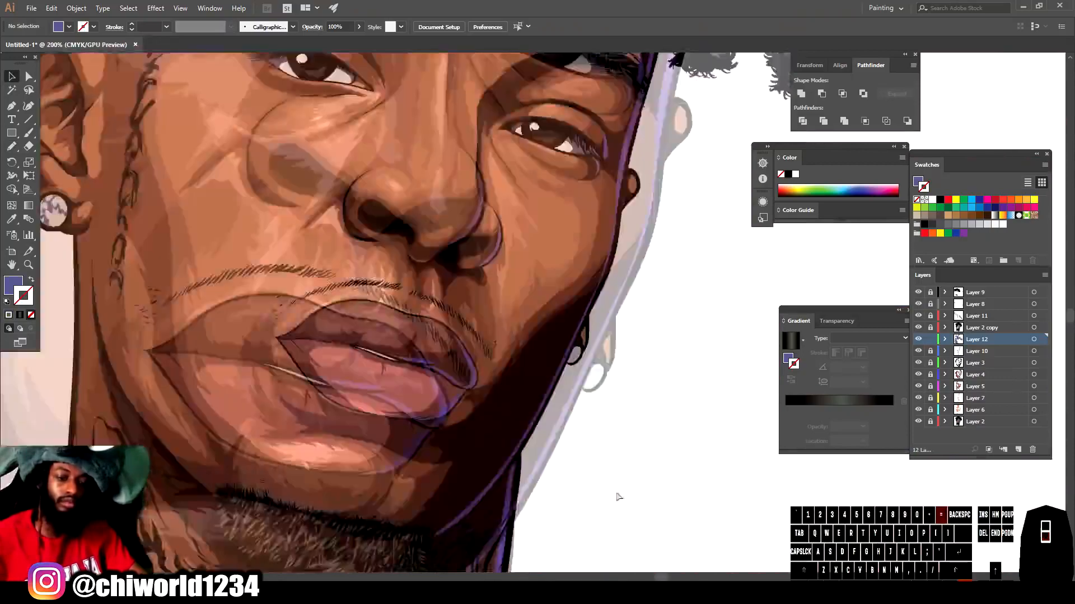
click(12, 148)
drag(463, 516, 450, 462)
key(ctrl+0)
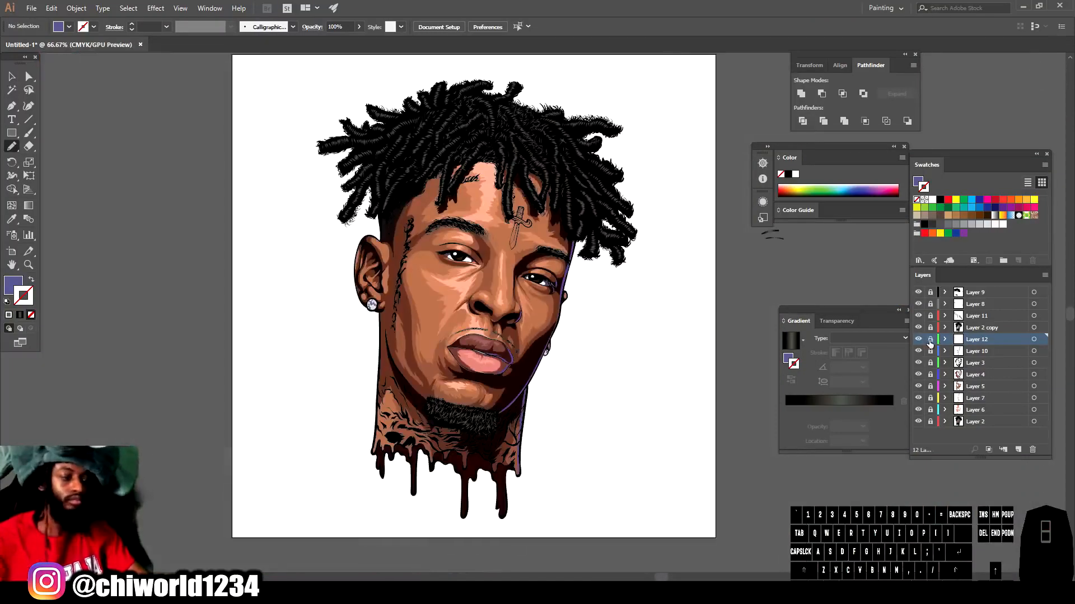